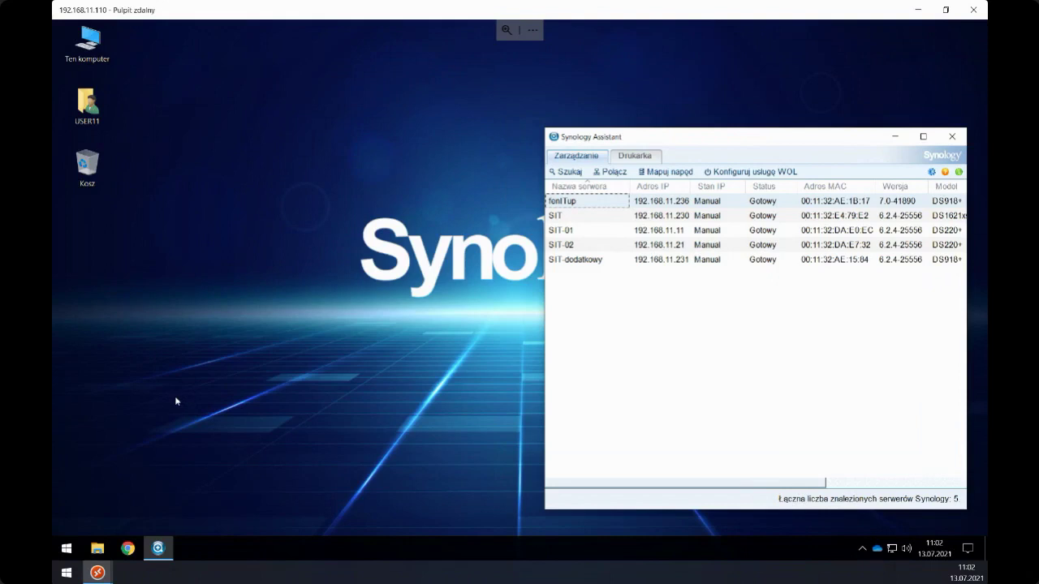
# - Open the fenITup NAS web interface at 192.168.11.236:5000 from Synology Assistant
pyautogui.moveTo(649, 134); pyautogui.dragTo(639, 120)
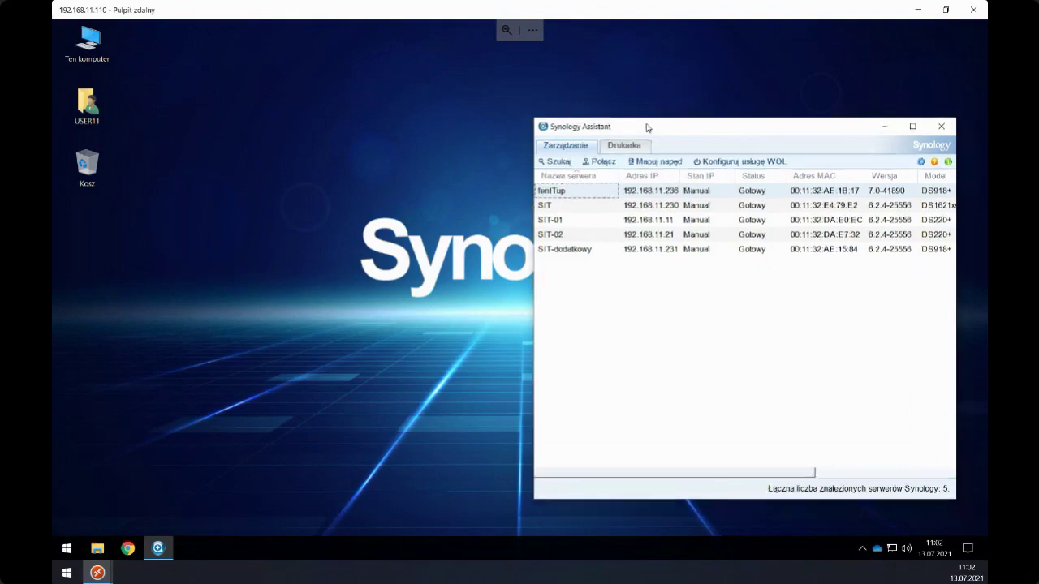
pyautogui.doubleClick(547, 190)
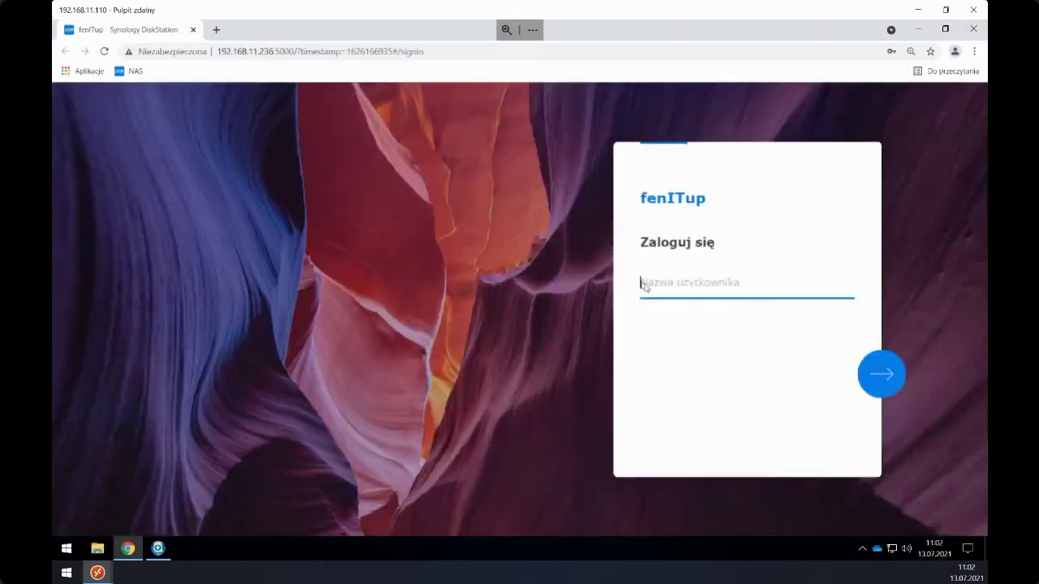
# - Sign in to fenITup with the saved account, go full screen and launch Active Backup for Business
pyautogui.click(653, 284)
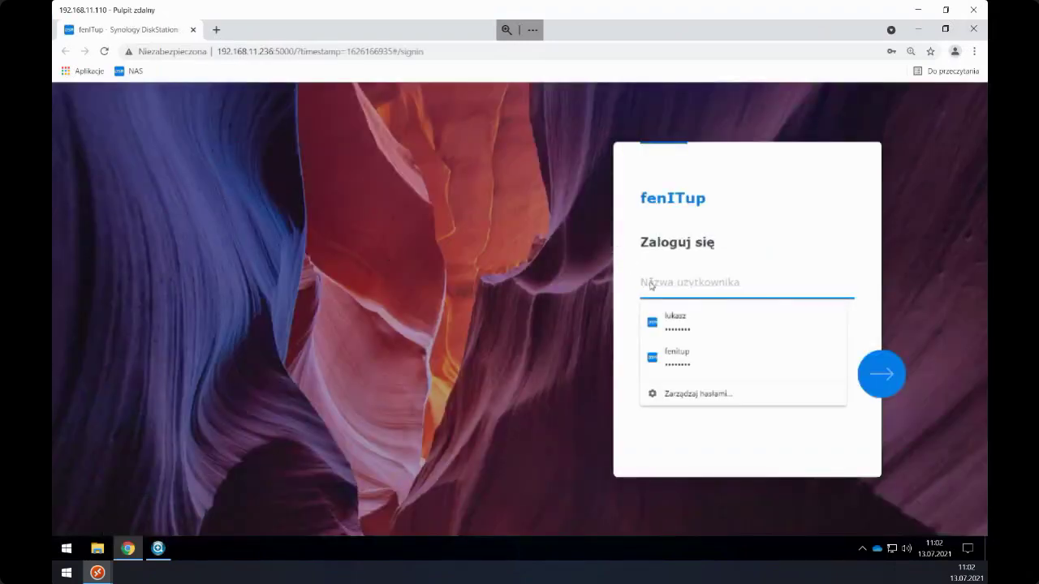
pyautogui.click(688, 325)
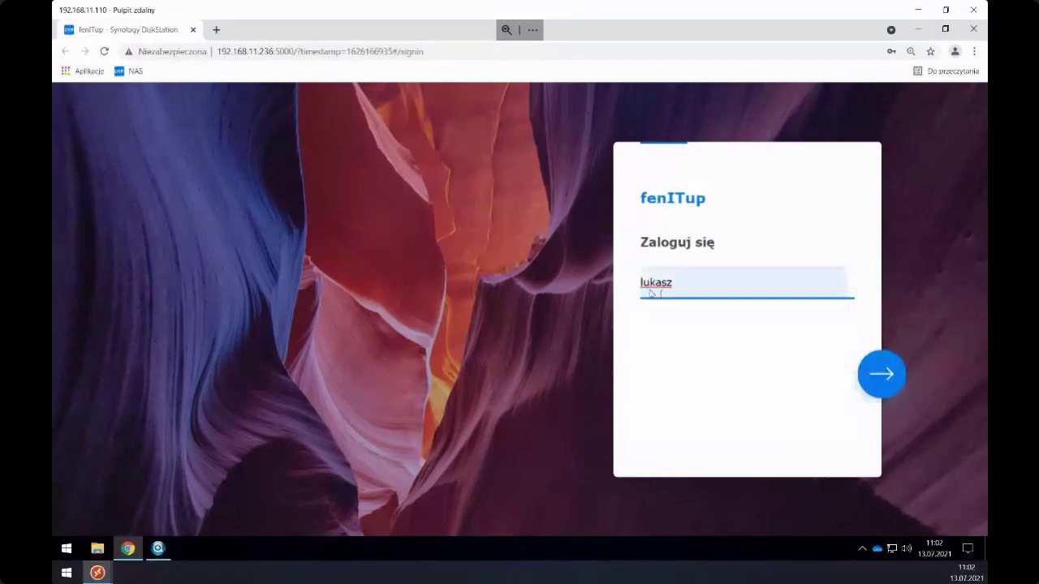
pyautogui.click(882, 378)
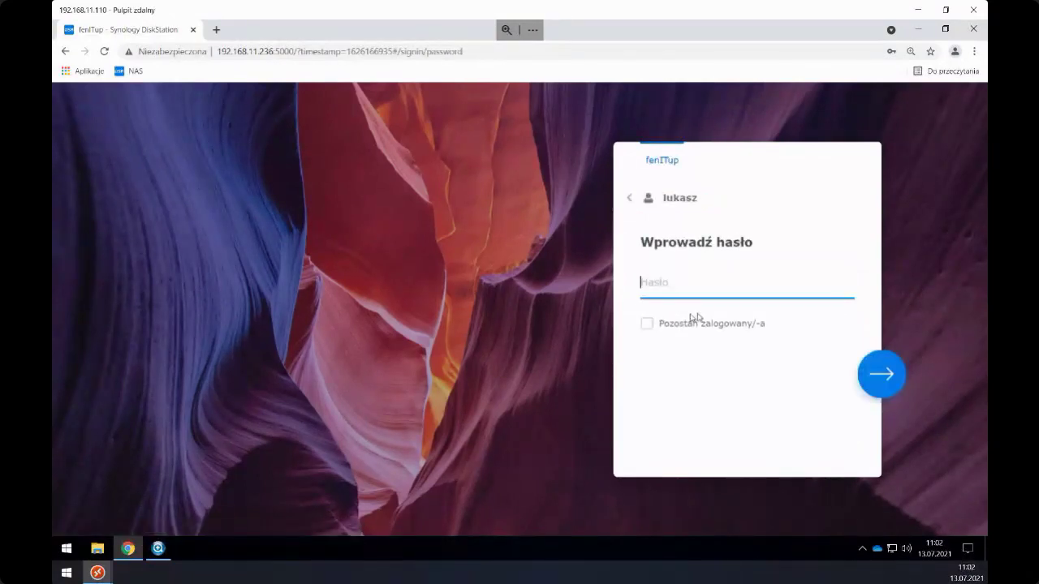
pyautogui.click(678, 320)
pyautogui.press('Return')
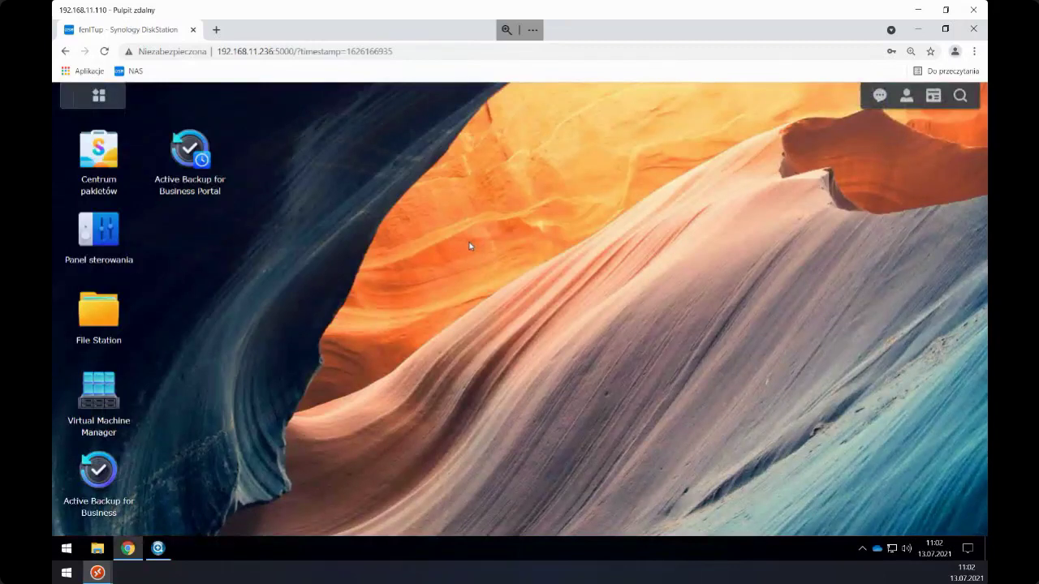
pyautogui.press('F11')
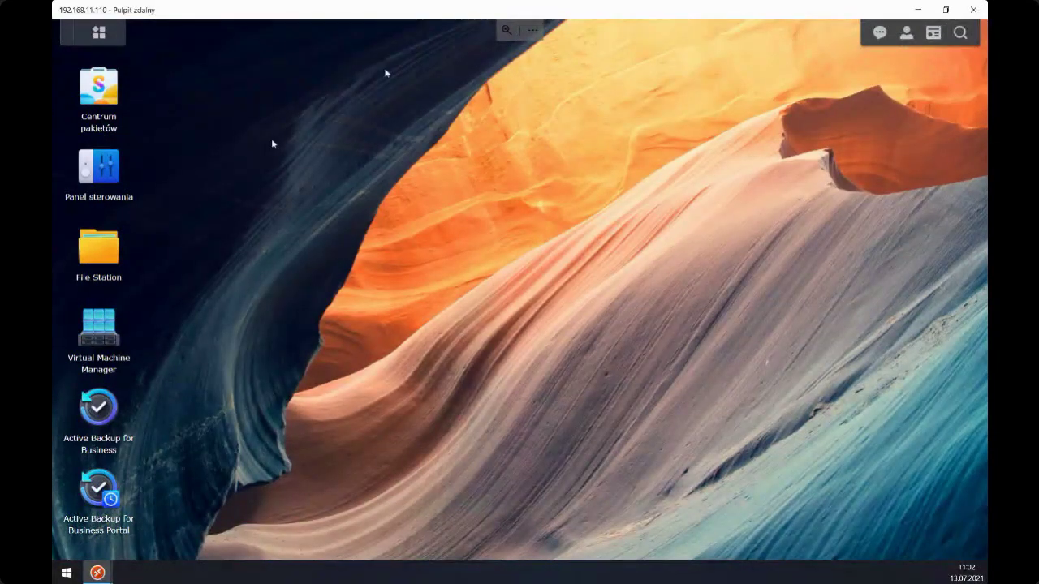
pyautogui.doubleClick(98, 414)
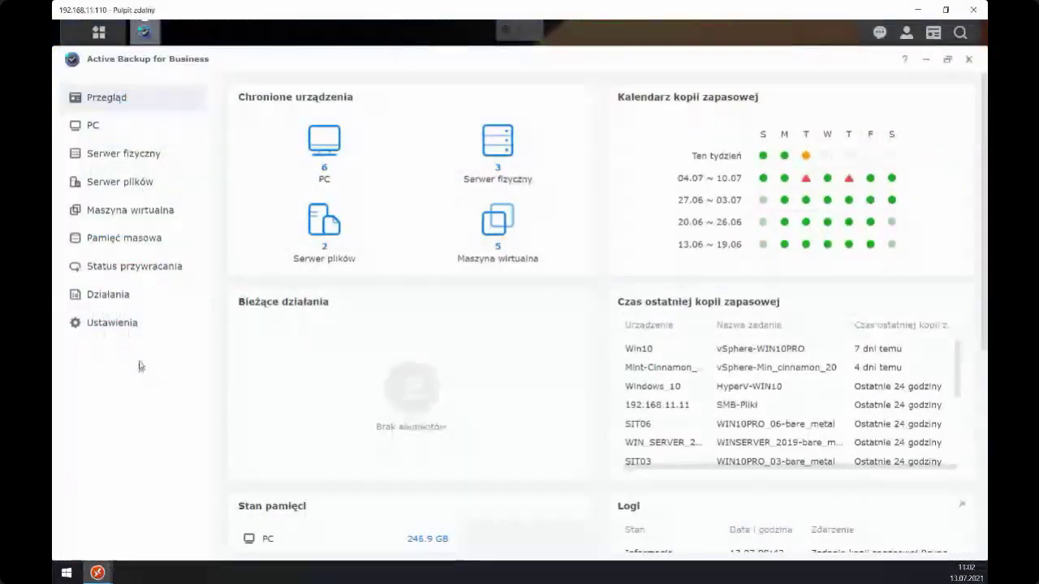
# - Relaunch Active Backup for Business and review the Przegląd dashboard's devices, backups and storage
pyautogui.click(969, 59)
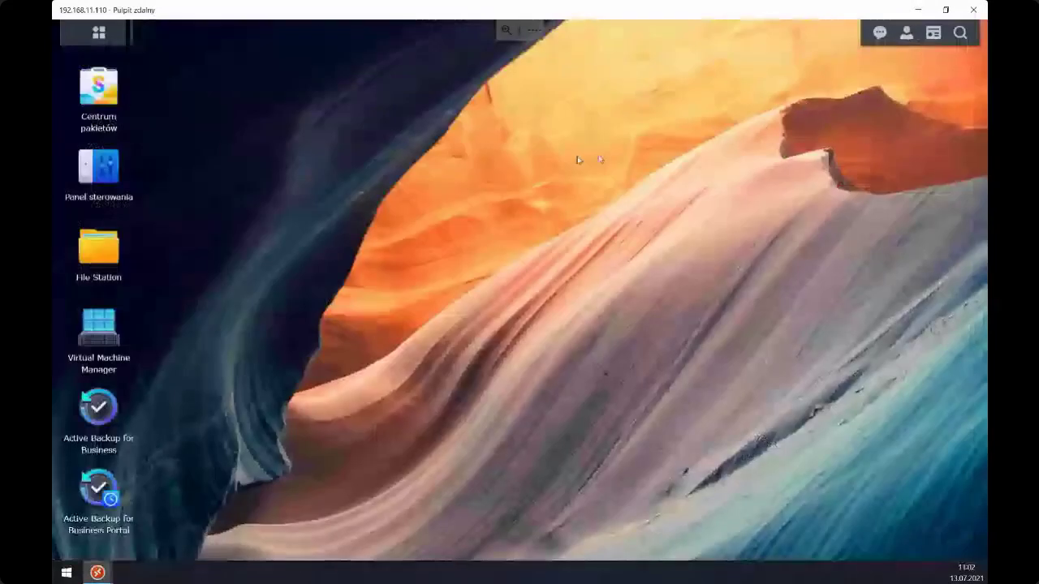
pyautogui.doubleClick(111, 418)
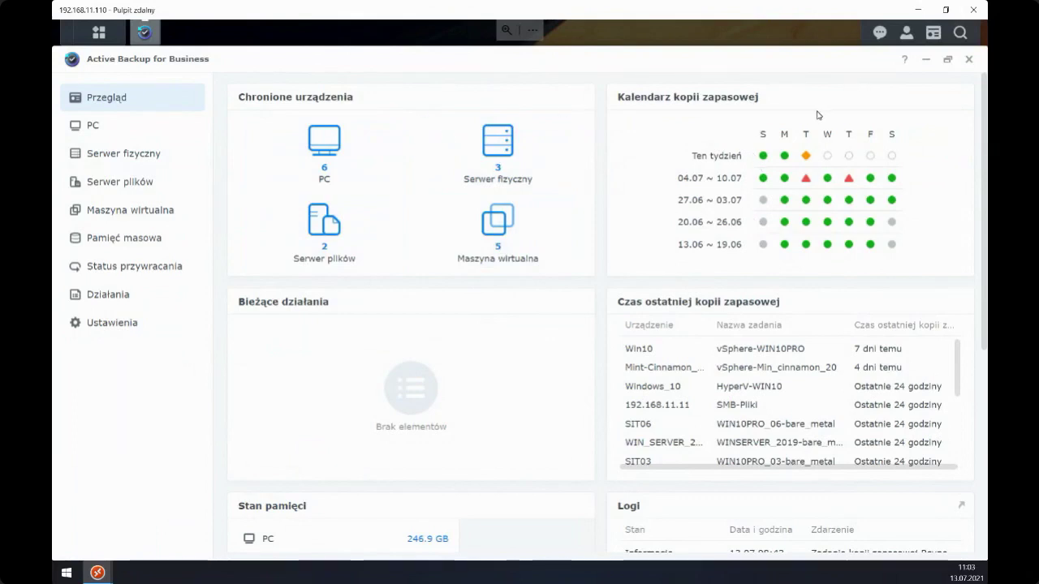
pyautogui.scroll(-3, 638, 301)
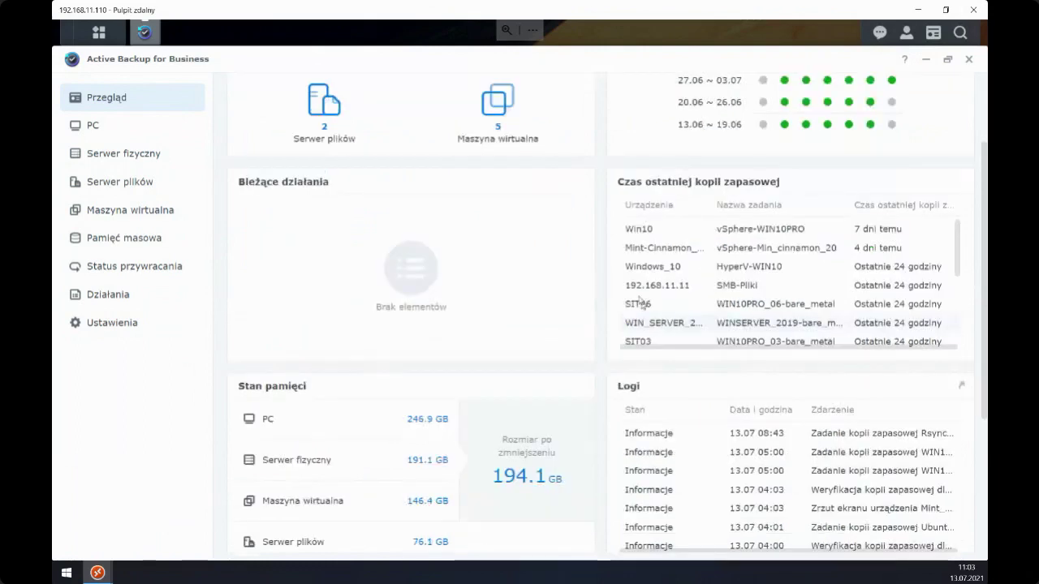
pyautogui.scroll(-1, 671, 253)
pyautogui.scroll(4, 671, 254)
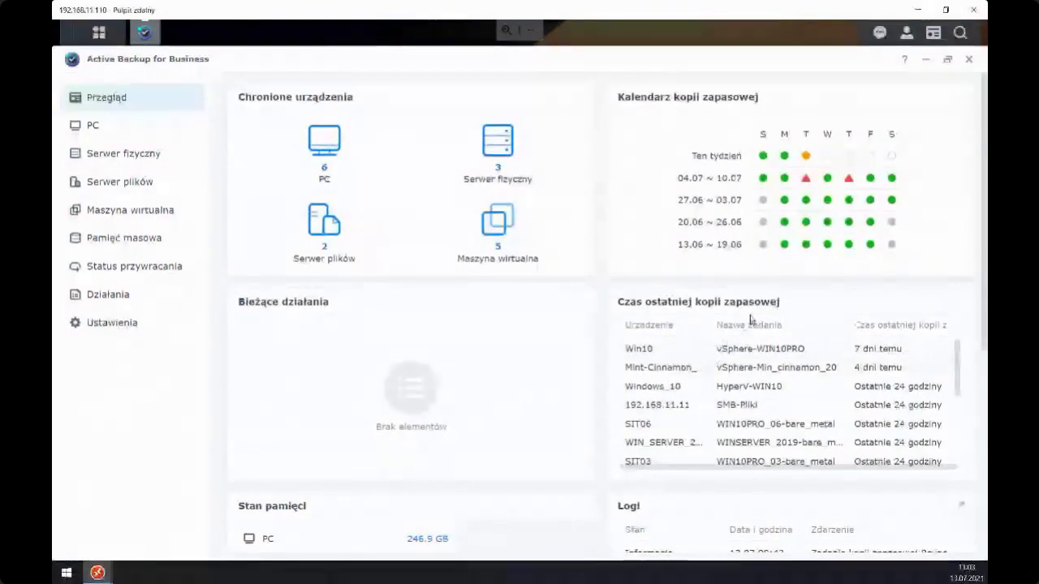
pyautogui.scroll(-3, 751, 320)
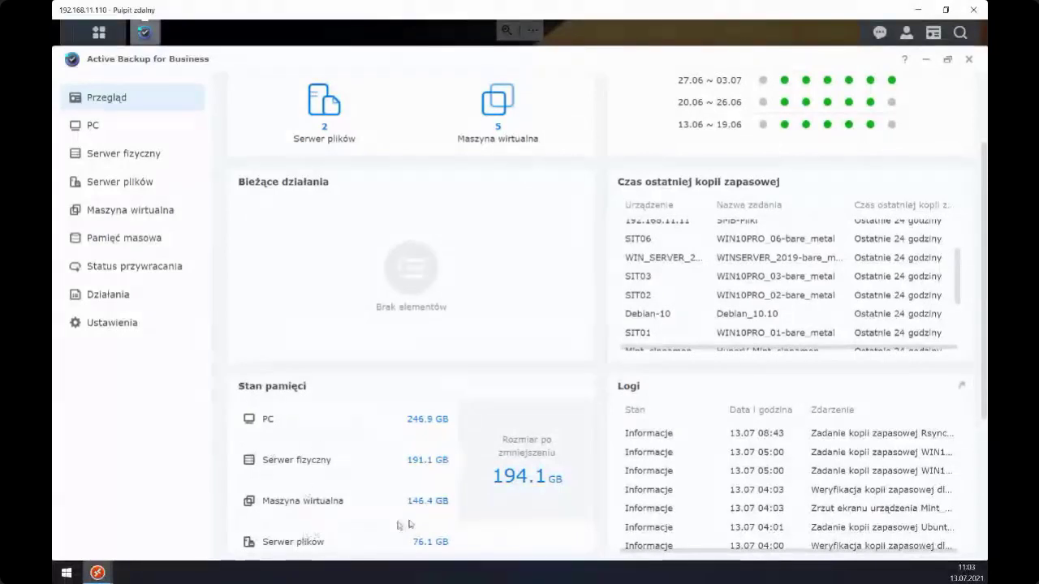
pyautogui.moveTo(522, 469)
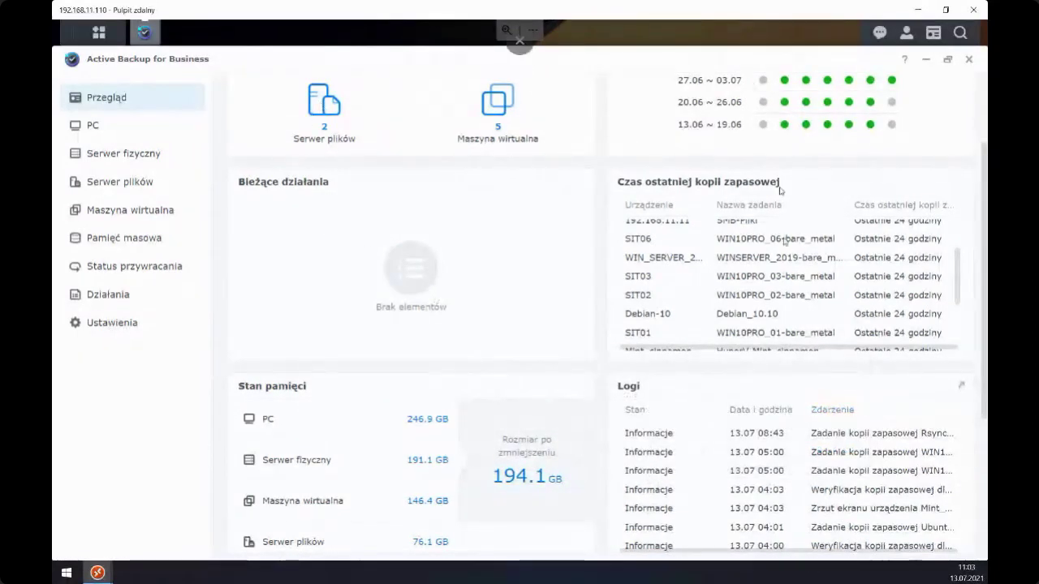
pyautogui.scroll(2, 276, 292)
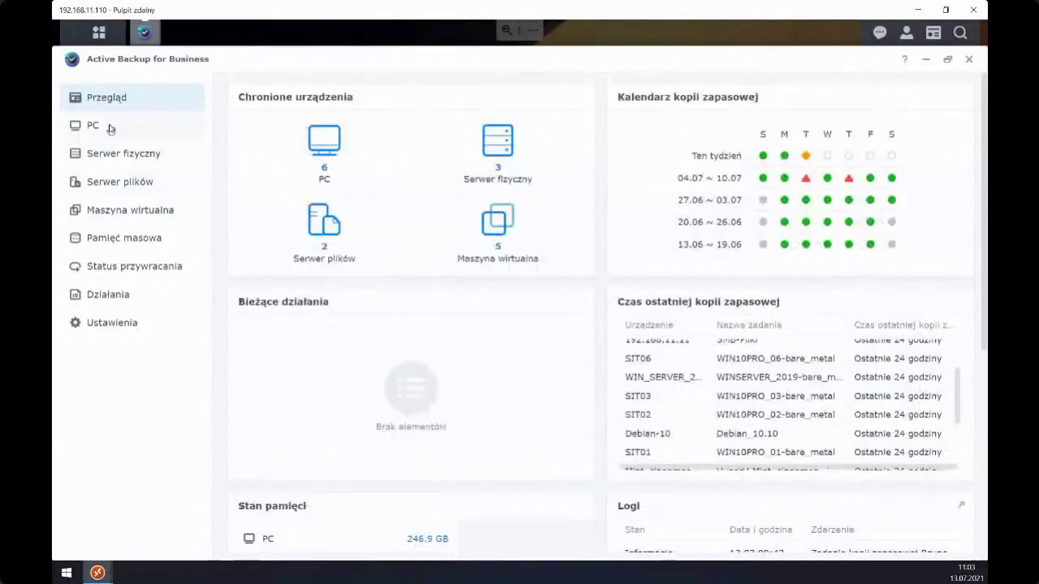
# - Show the protected PCs and inspect SIT01's details and backup task
pyautogui.click(110, 128)
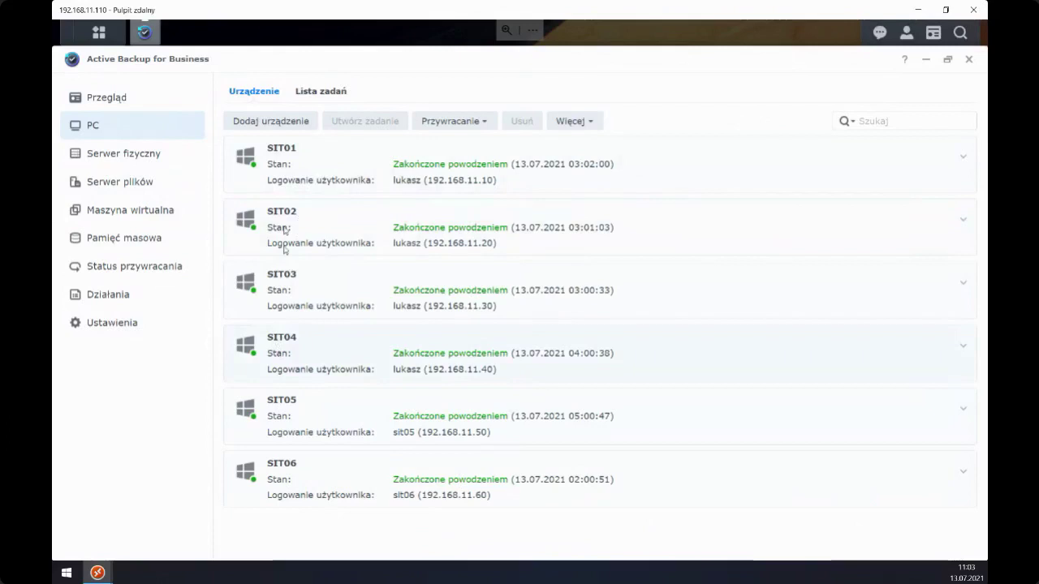
pyautogui.click(963, 161)
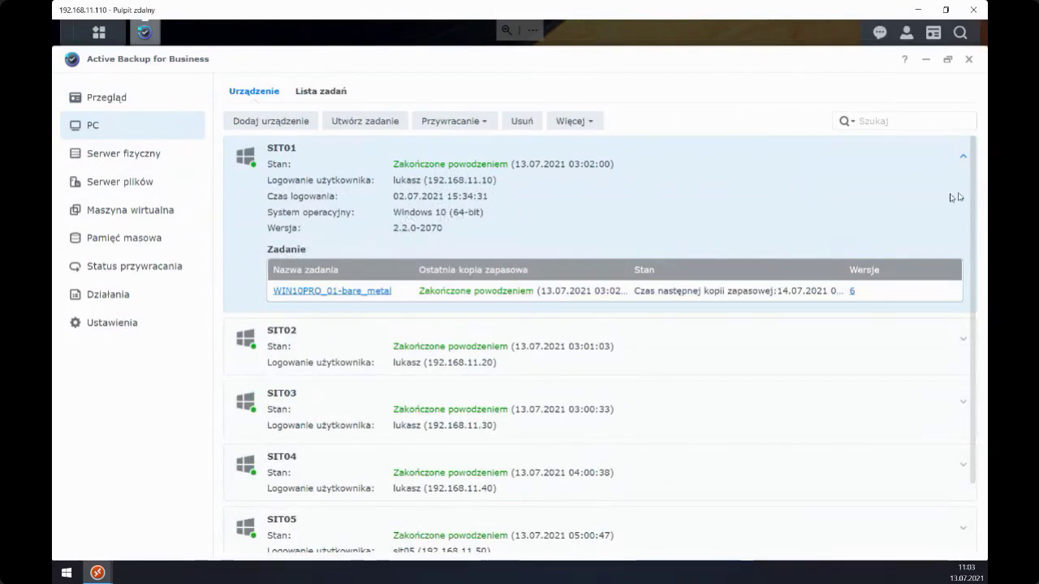
pyautogui.click(961, 160)
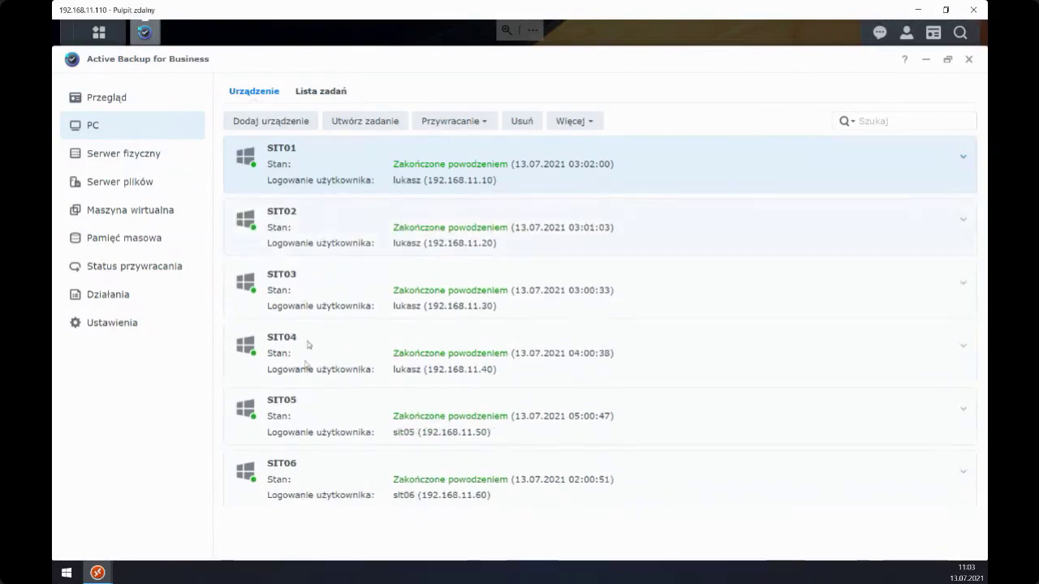
# - Open the WIN10PRO_02-bare_metal task's settings from the task list
pyautogui.click(320, 96)
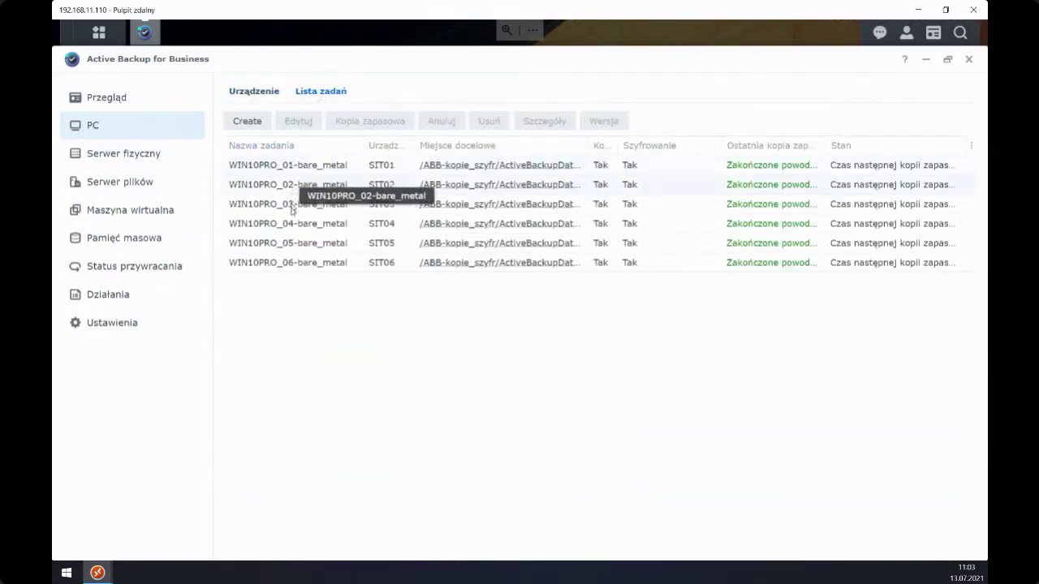
pyautogui.click(290, 184)
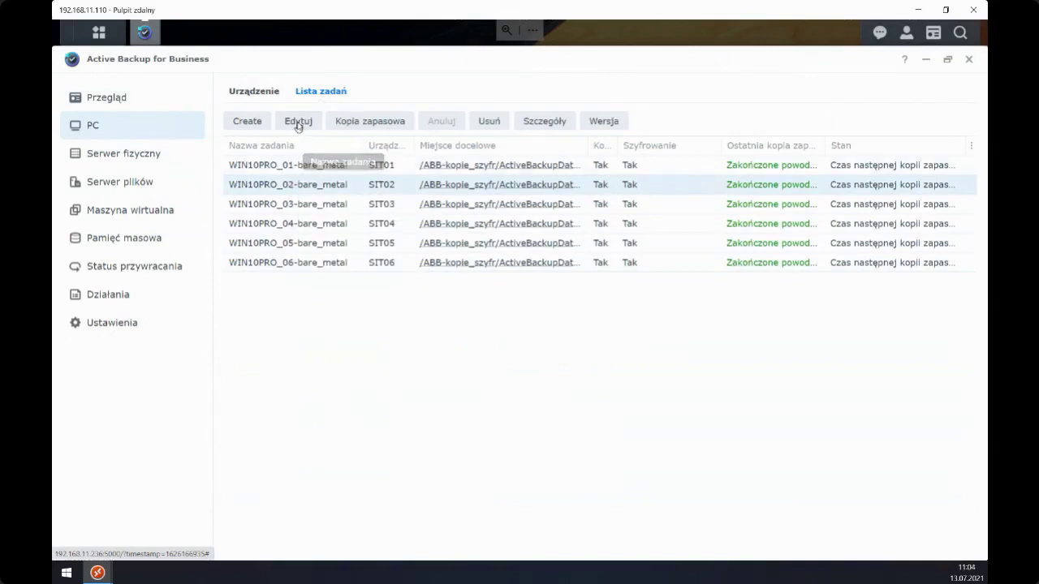
pyautogui.click(298, 122)
pyautogui.moveTo(404, 116); pyautogui.dragTo(391, 167)
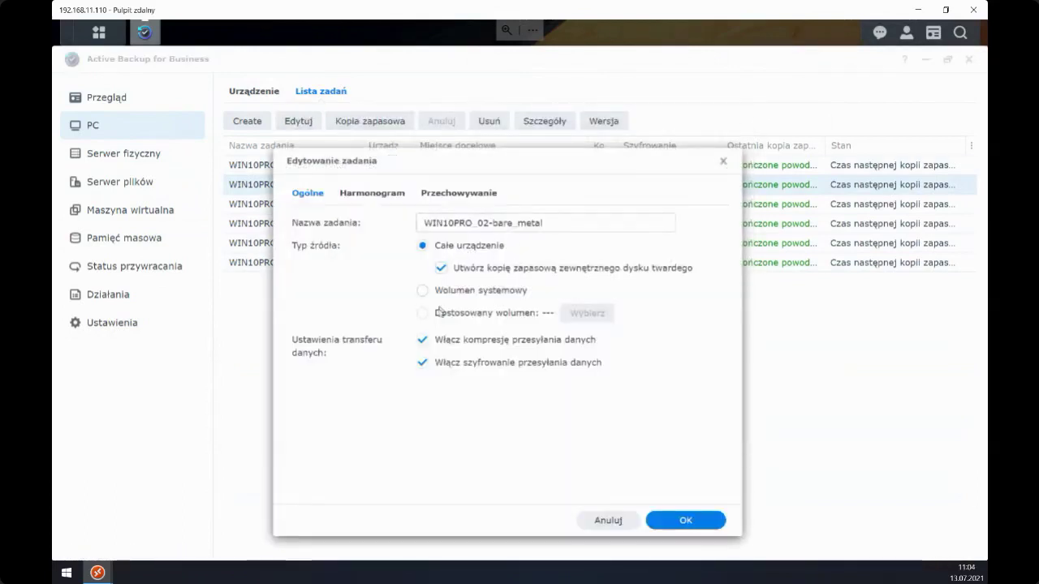
pyautogui.click(373, 190)
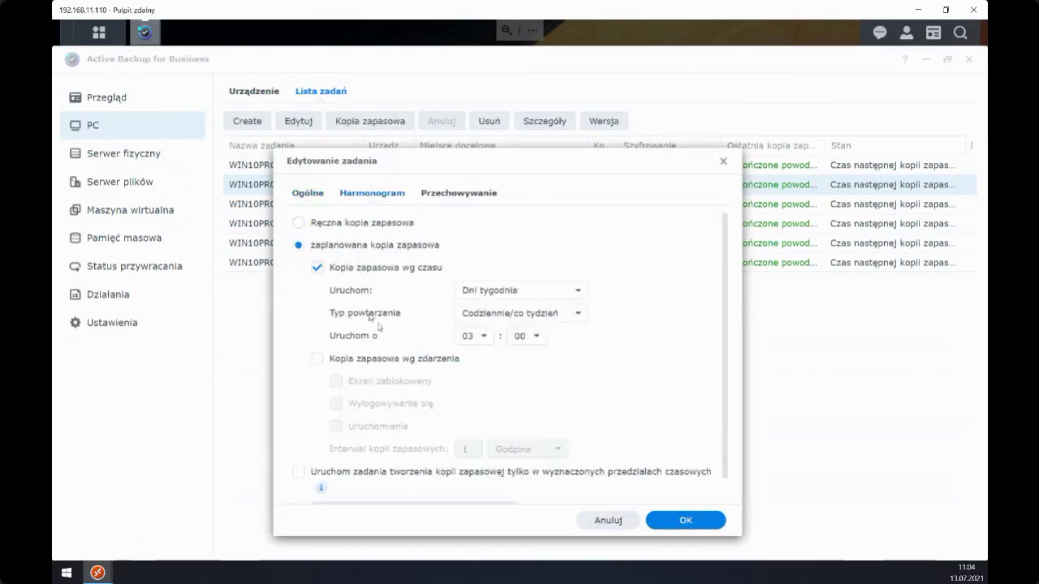
pyautogui.click(317, 360)
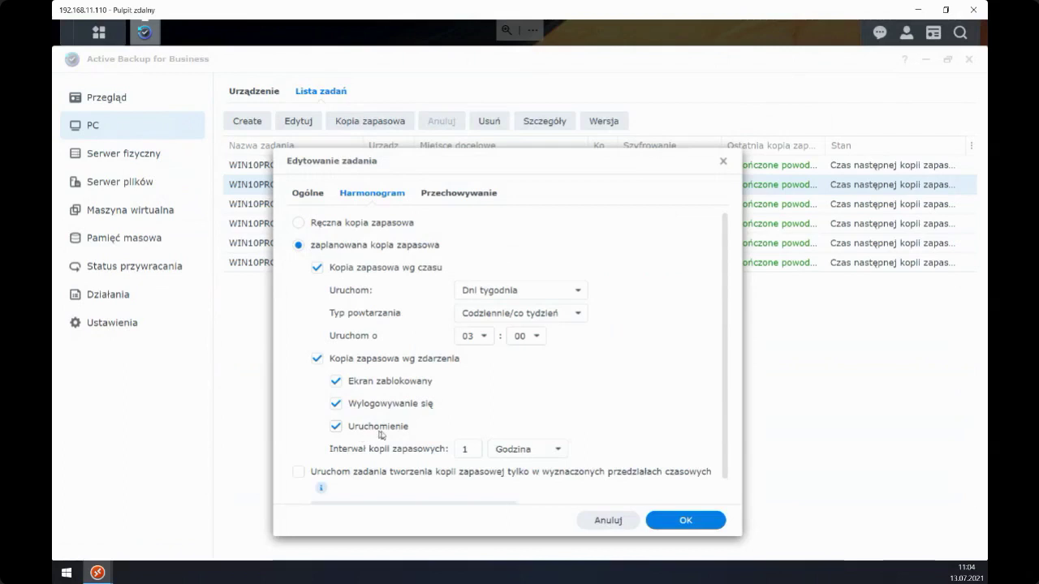
pyautogui.click(316, 360)
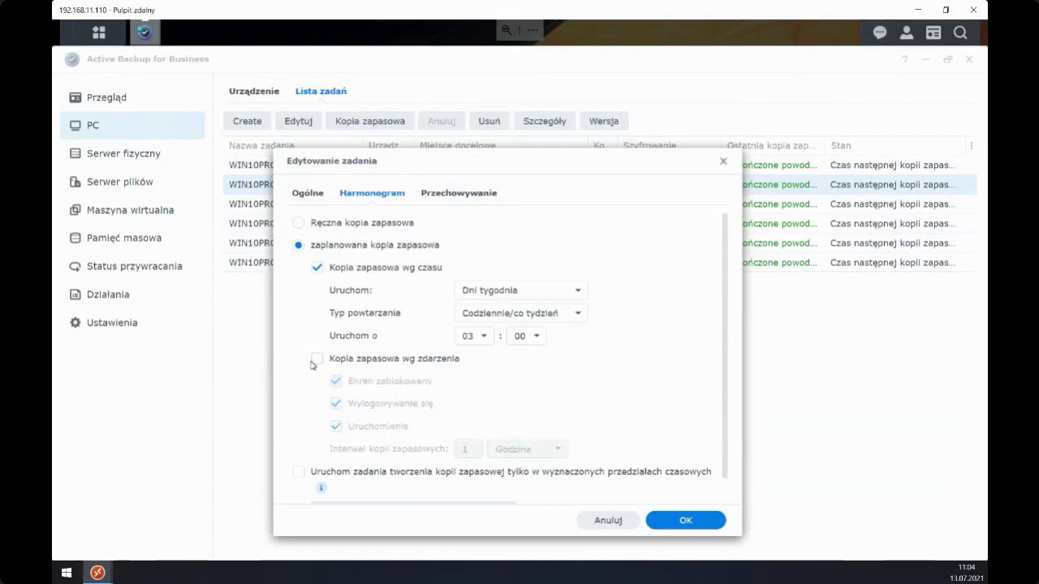
pyautogui.click(723, 162)
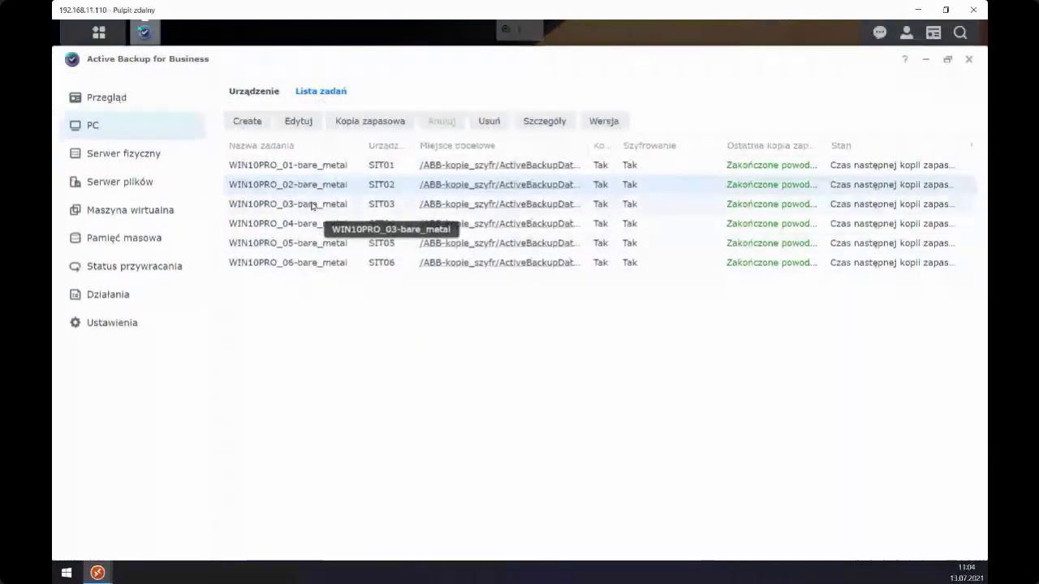
# - Browse the WIN10PRO tasks, selecting WIN10PRO_06, WIN10PRO_03 and WIN10PRO_02
pyautogui.press('Down')
pyautogui.press('Down')
pyautogui.press('Down')
pyautogui.press('Down')
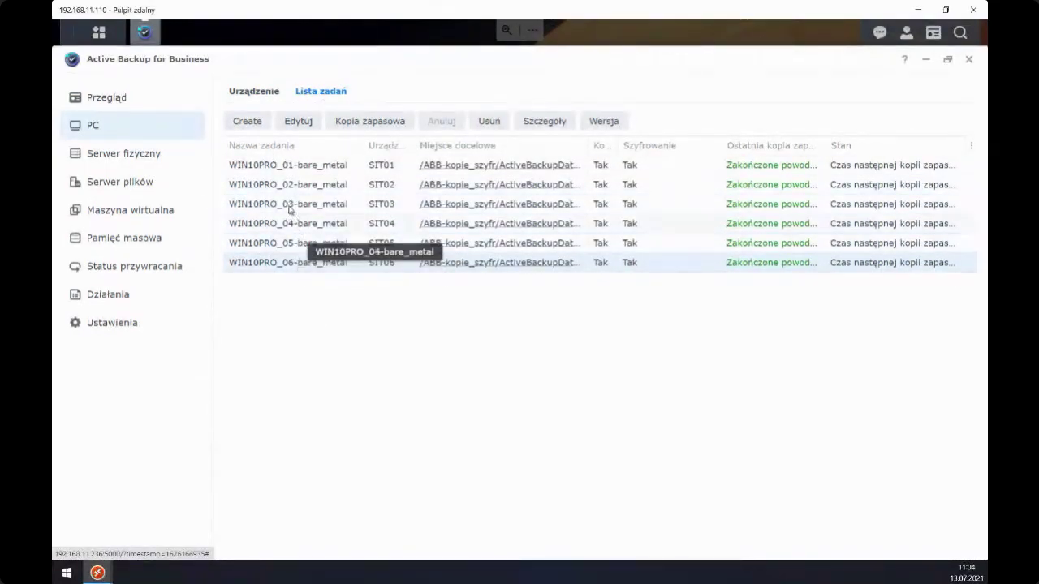
pyautogui.click(290, 204)
pyautogui.click(280, 185)
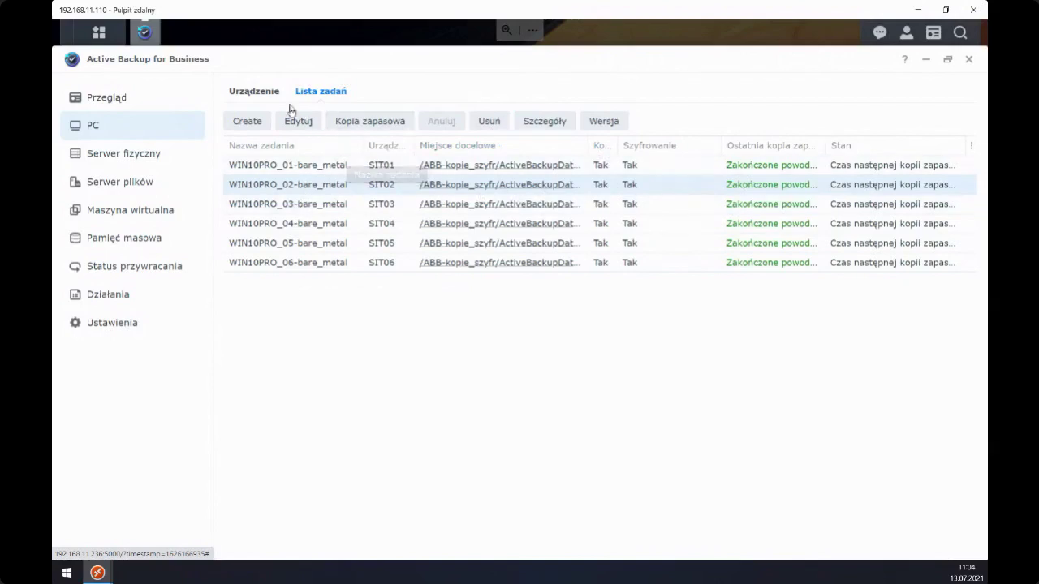
# - Inspect SIT05's device details, then return to the PC backup task list
pyautogui.click(258, 90)
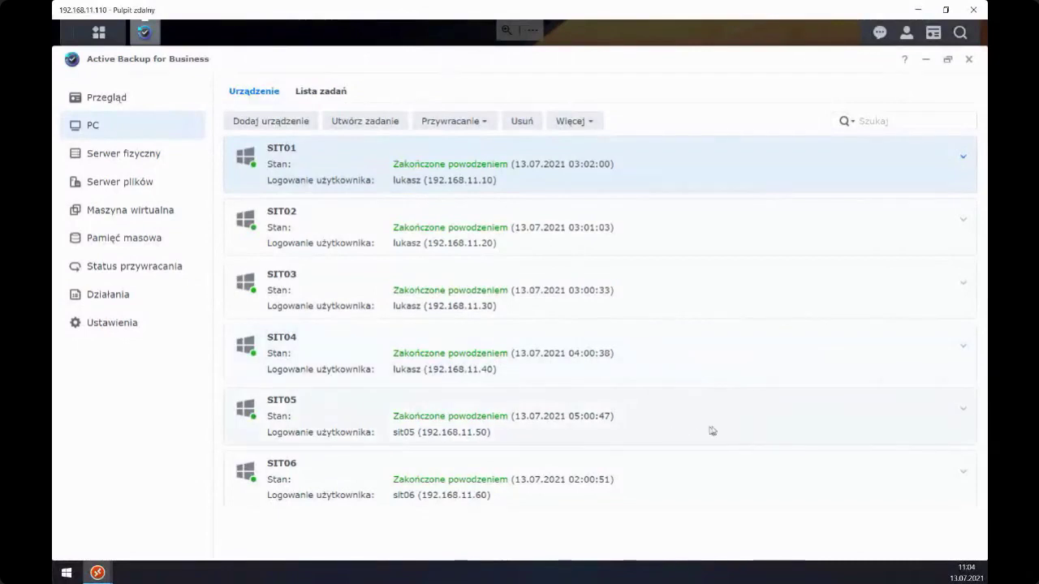
pyautogui.click(961, 412)
pyautogui.scroll(-1, 601, 414)
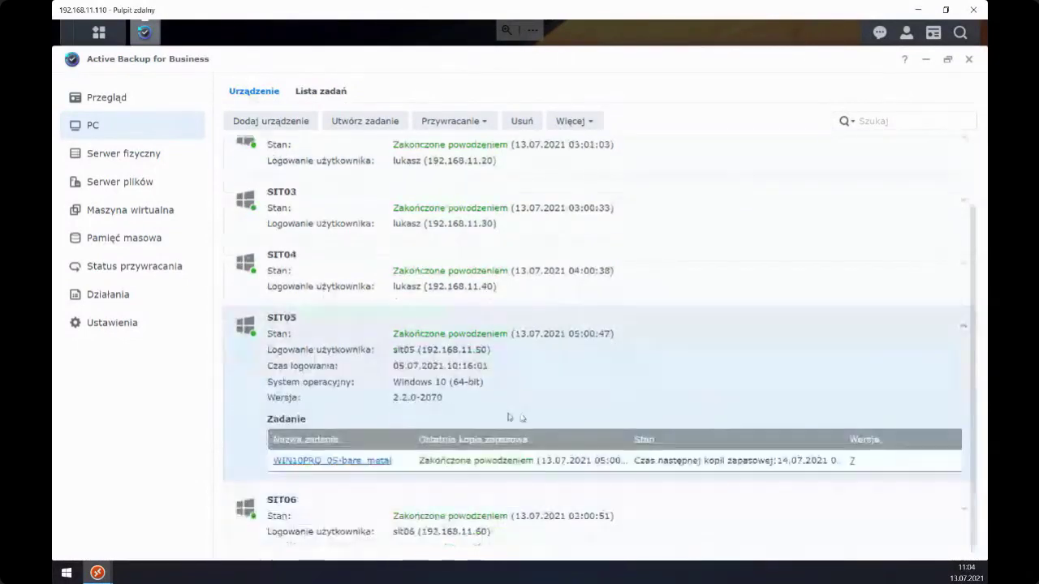
pyautogui.click(963, 331)
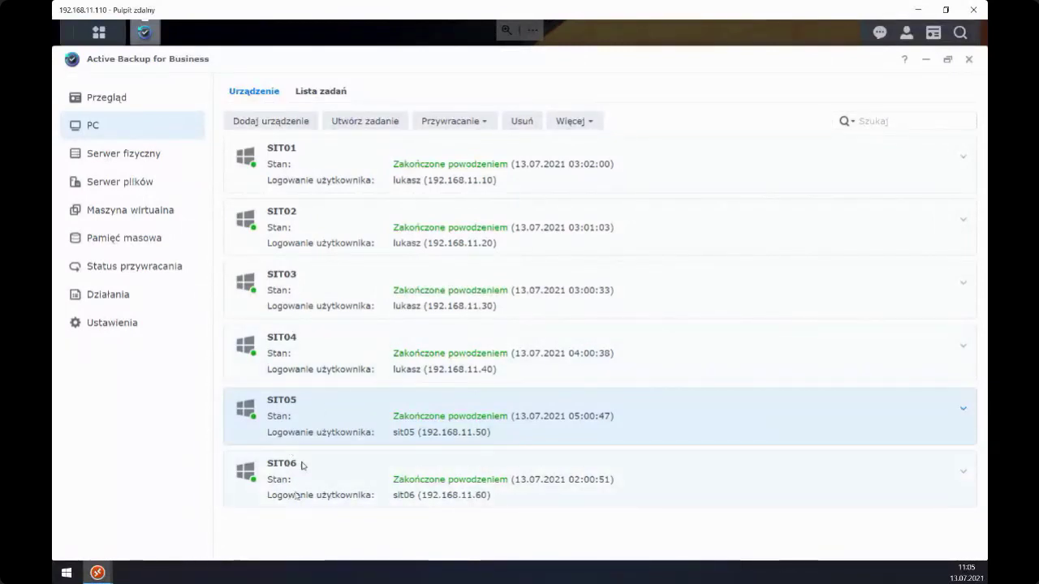
pyautogui.click(317, 92)
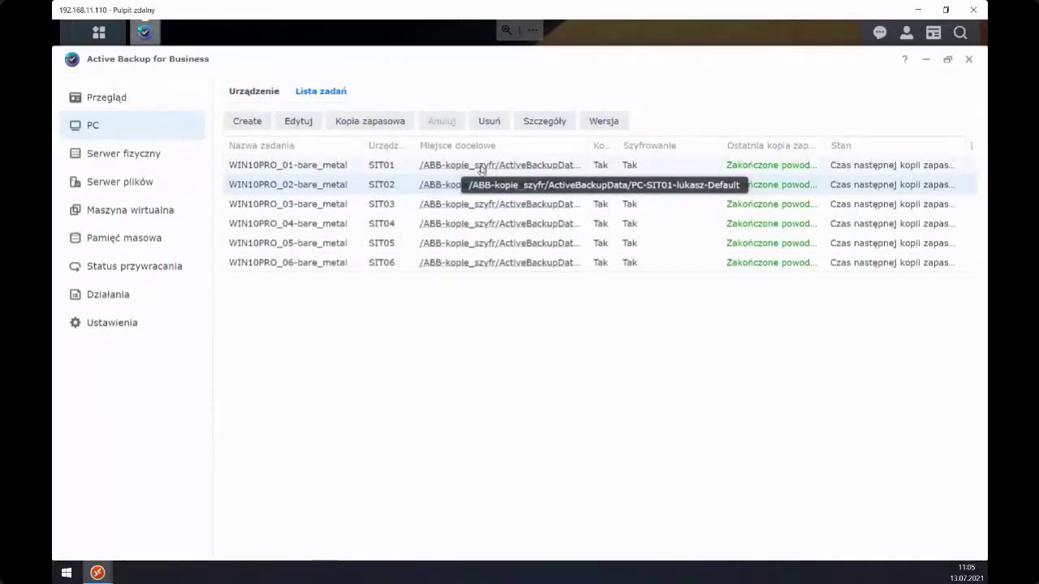
# - Show the ABB-kopie and ABB-kopie_szyfr storage destinations and their data reduction info
pyautogui.click(106, 240)
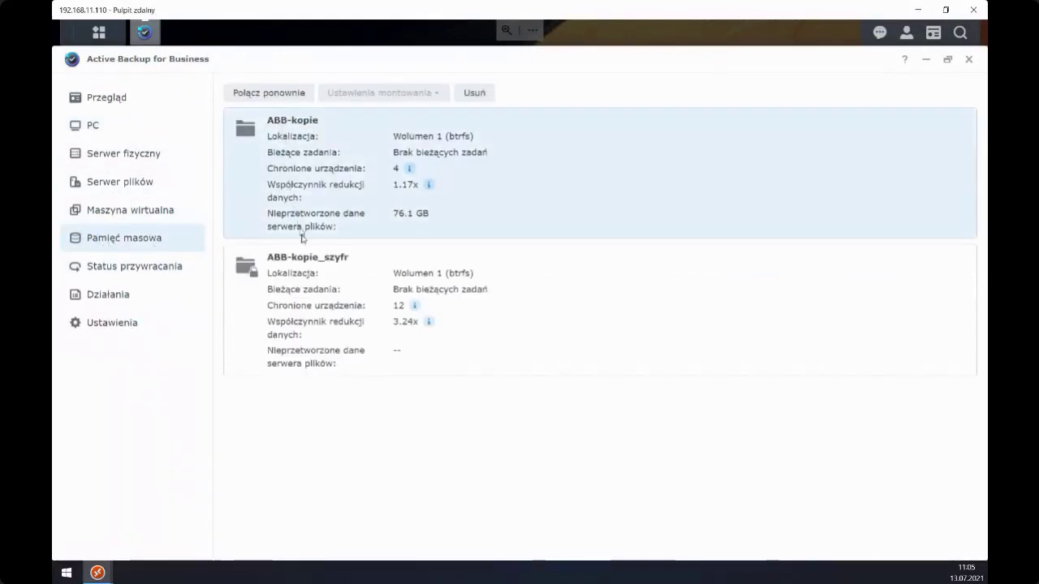
pyautogui.click(303, 286)
pyautogui.moveTo(410, 170)
pyautogui.moveTo(429, 186)
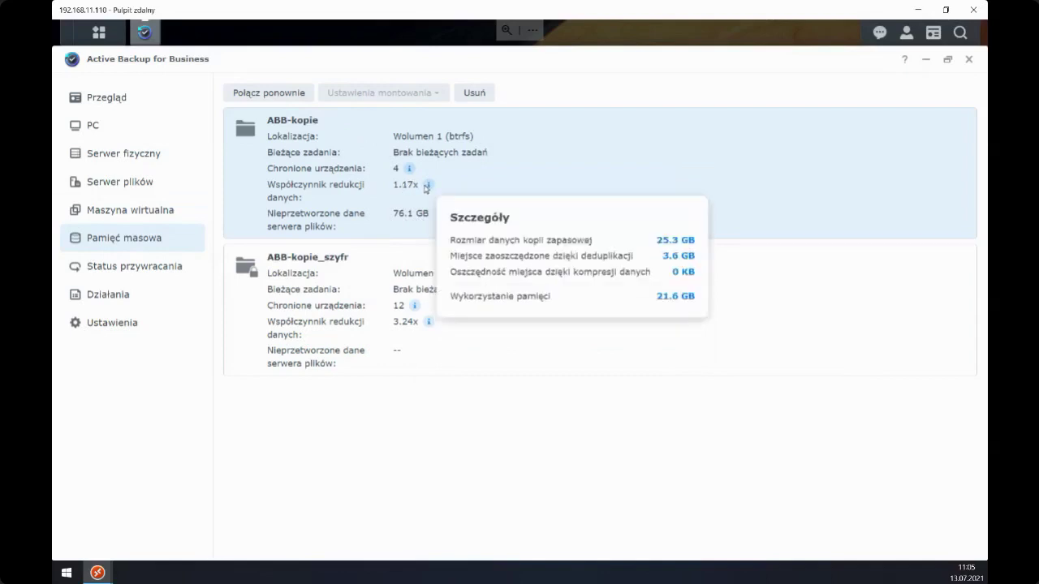
pyautogui.click(281, 289)
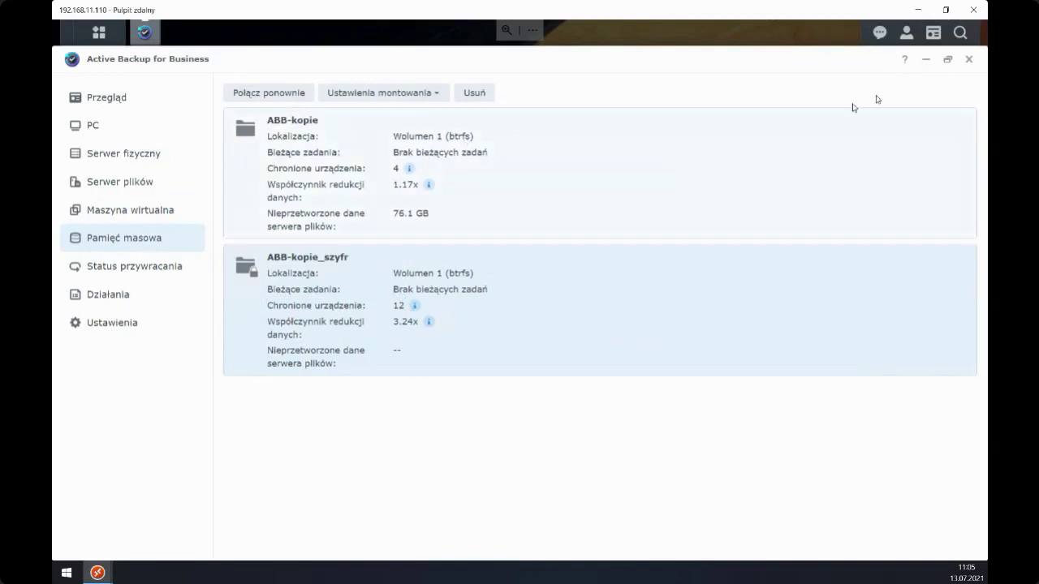
# - Maximize and restore the Active Backup window, then bring up the DSM Main Menu
pyautogui.click(947, 61)
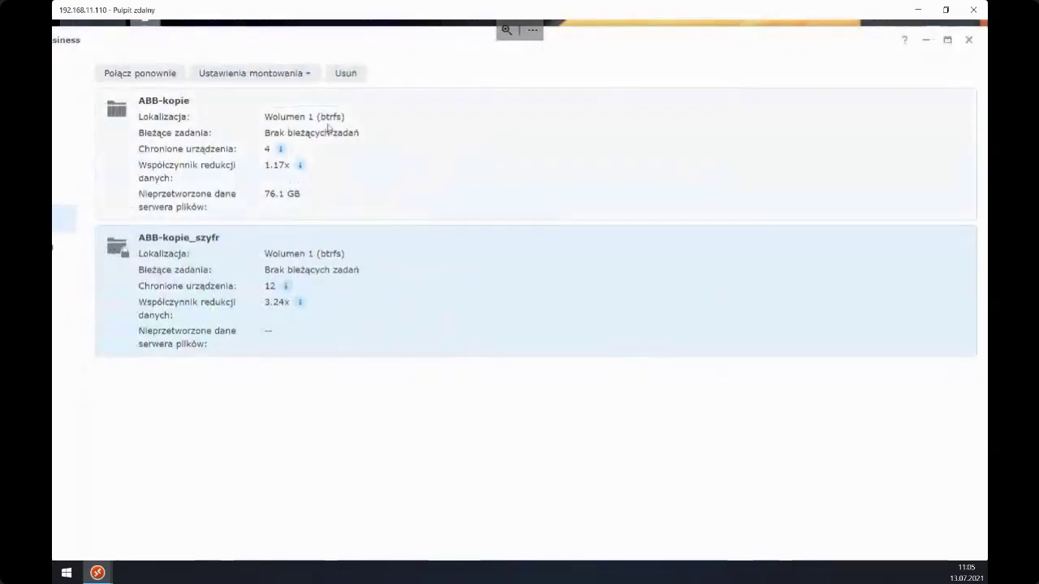
pyautogui.click(946, 40)
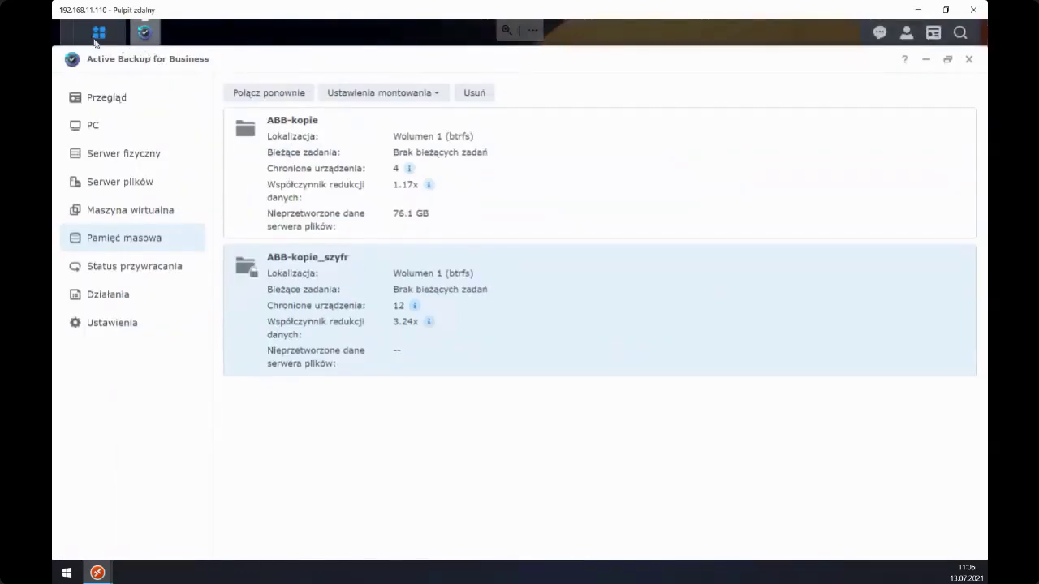
pyautogui.click(97, 34)
# - In File Station, browse ActiveBackupData to VM-vSphere-WIN10PRO, then view ABB-kopie_szyfr
pyautogui.click(347, 138)
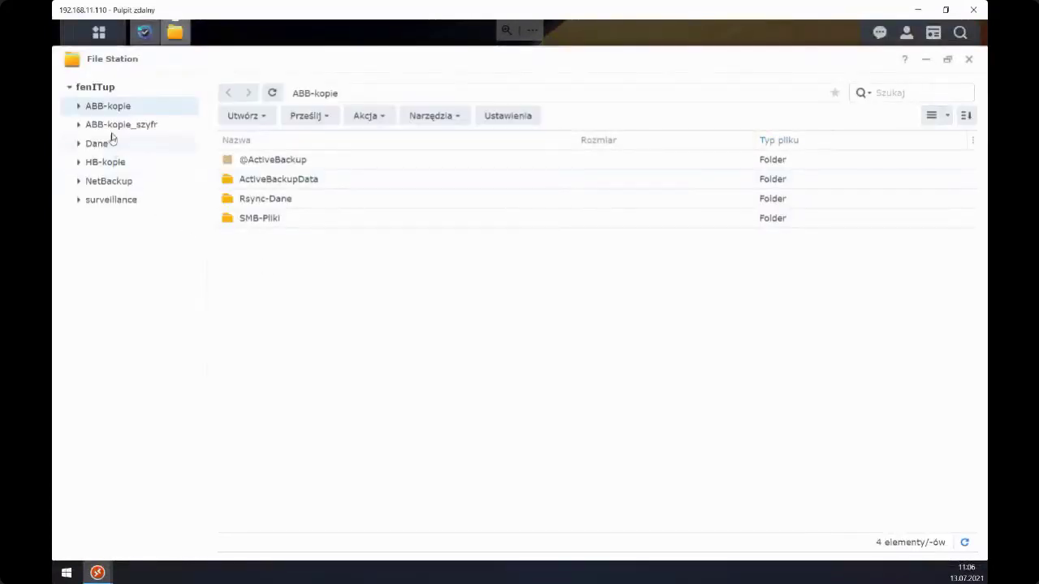
pyautogui.doubleClick(253, 184)
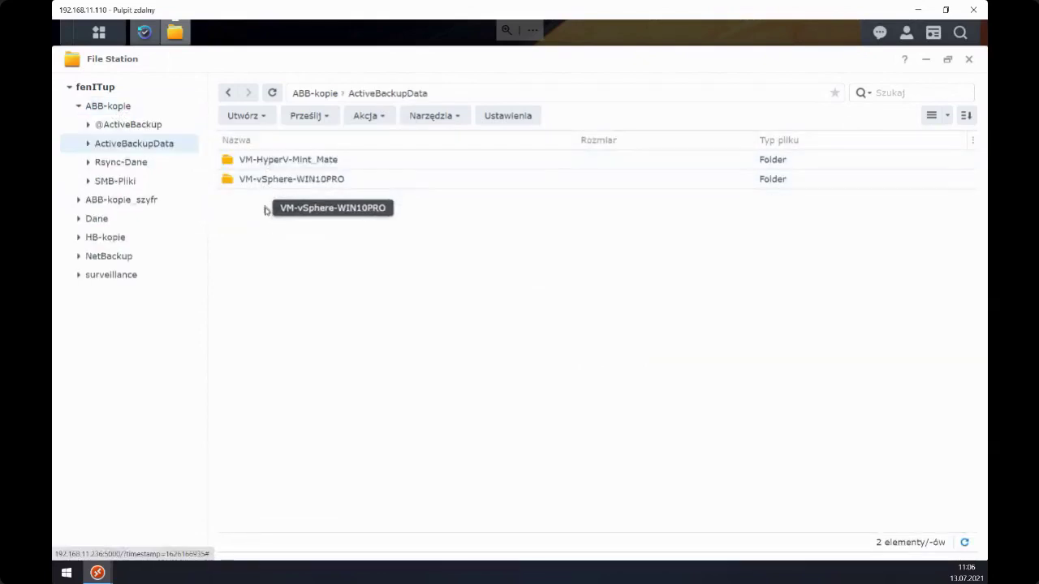
pyautogui.doubleClick(266, 179)
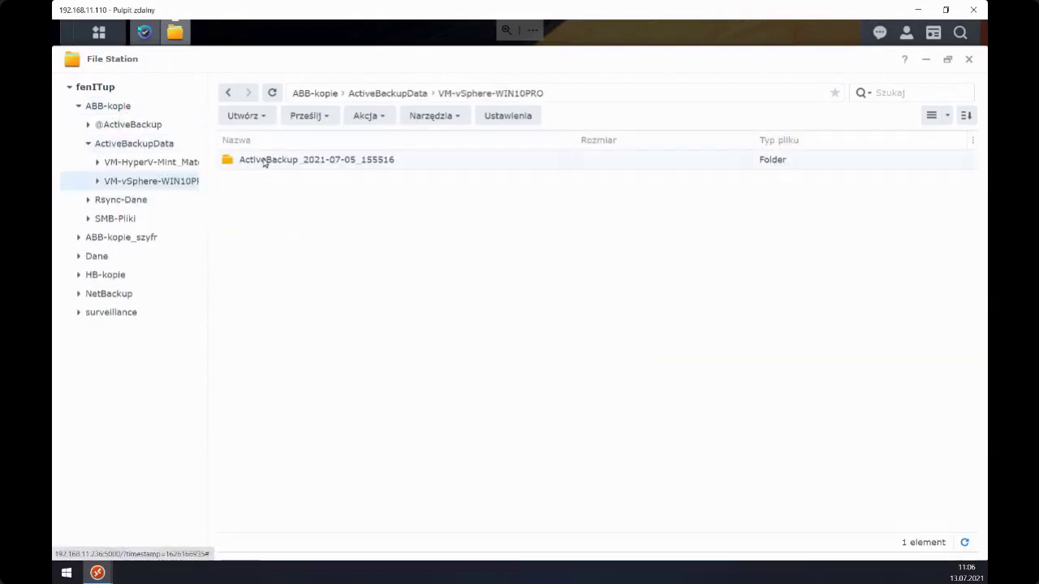
pyautogui.click(114, 108)
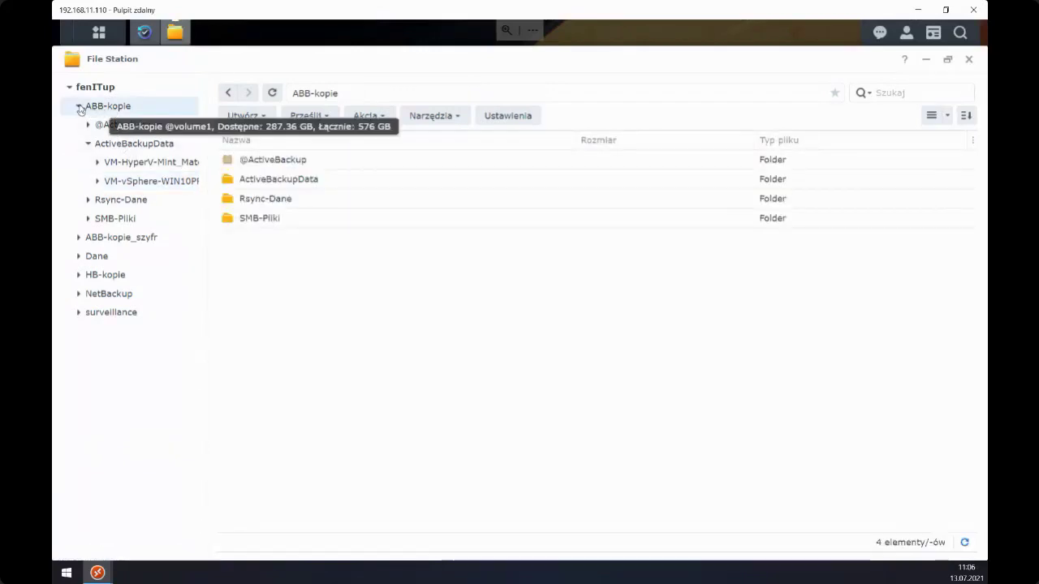
pyautogui.click(78, 107)
pyautogui.click(108, 129)
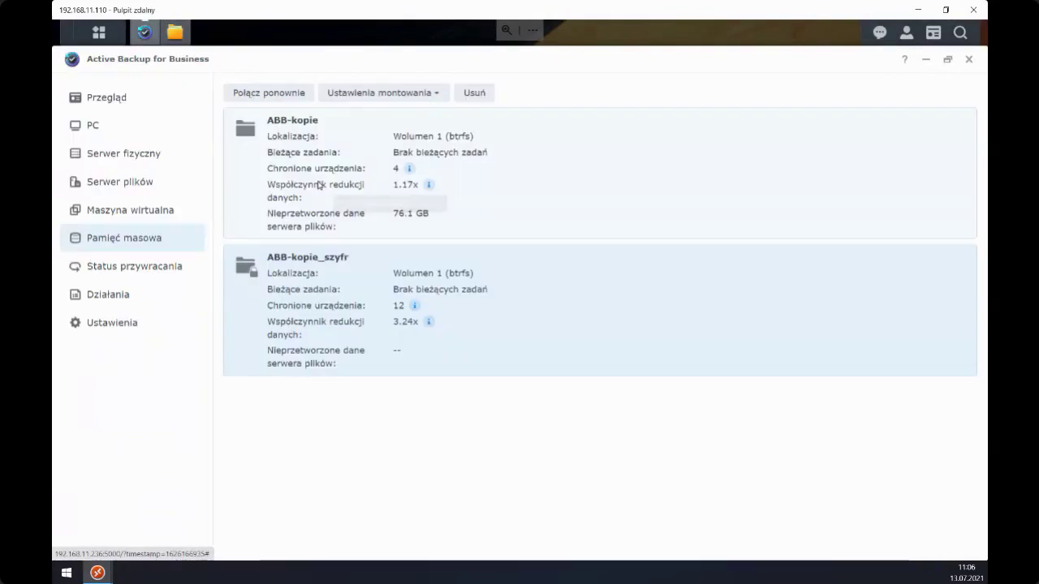
pyautogui.click(175, 32)
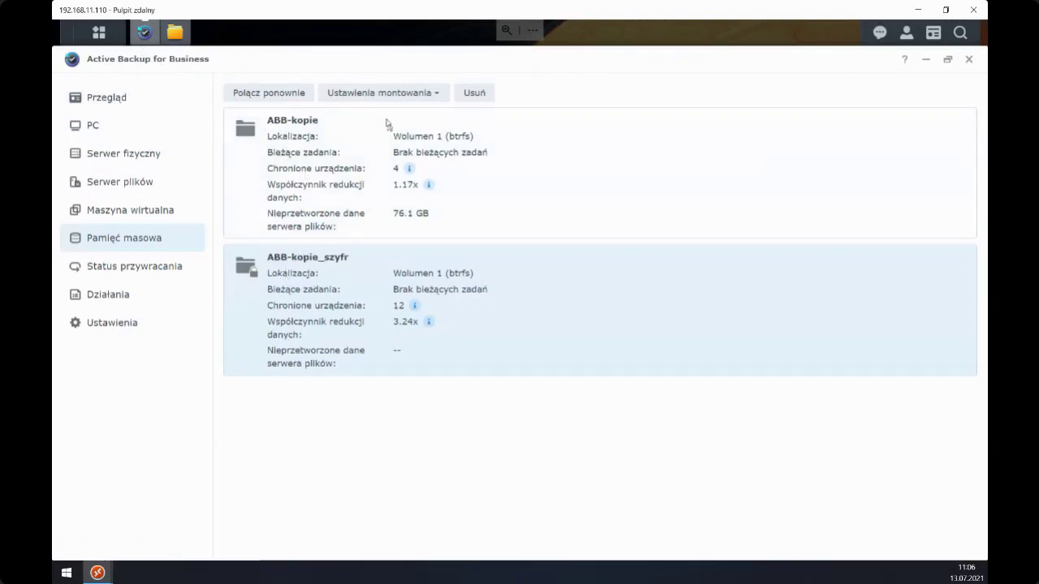
pyautogui.click(373, 99)
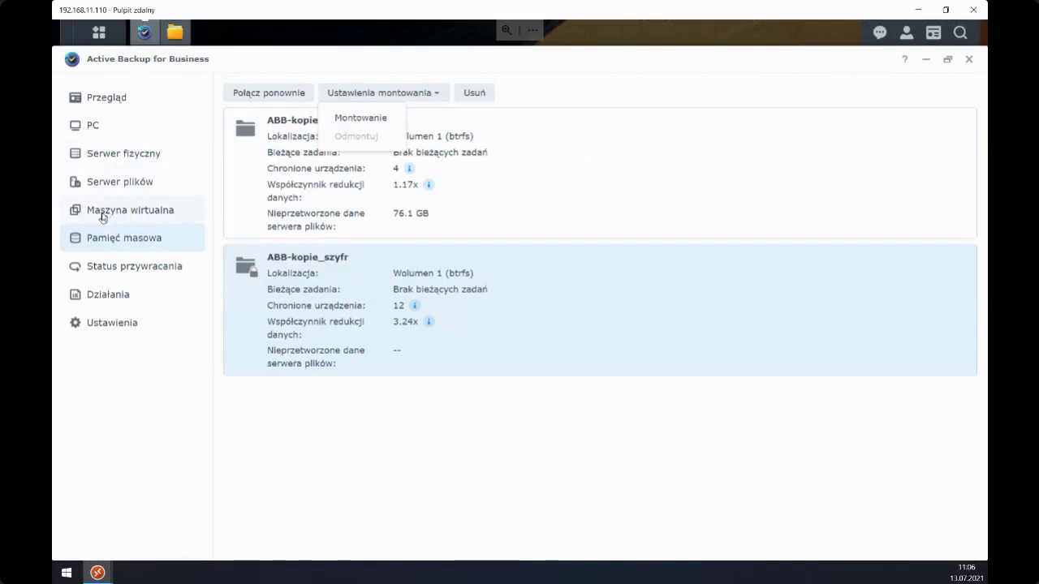
pyautogui.click(282, 282)
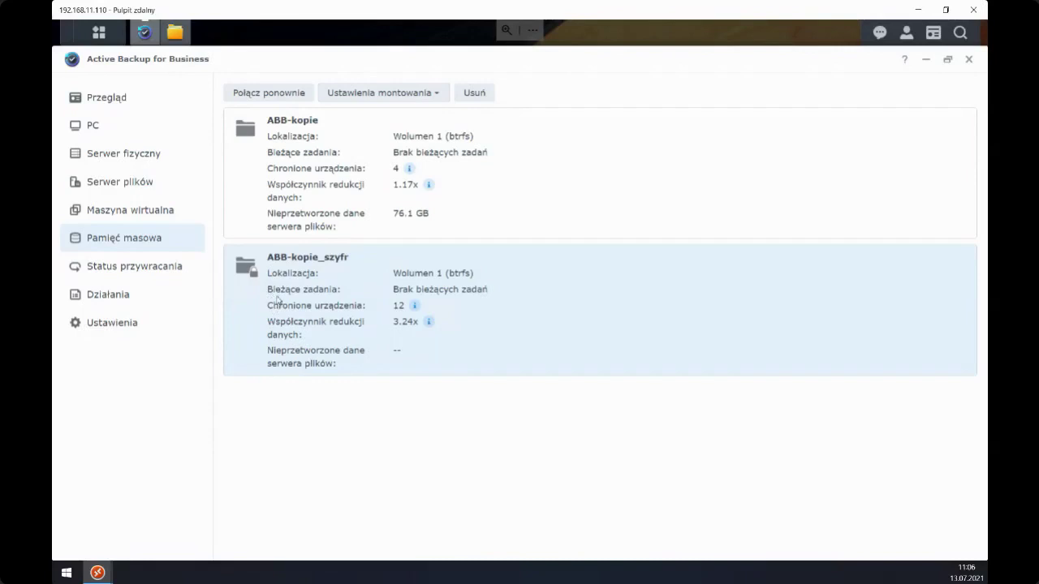
pyautogui.click(267, 207)
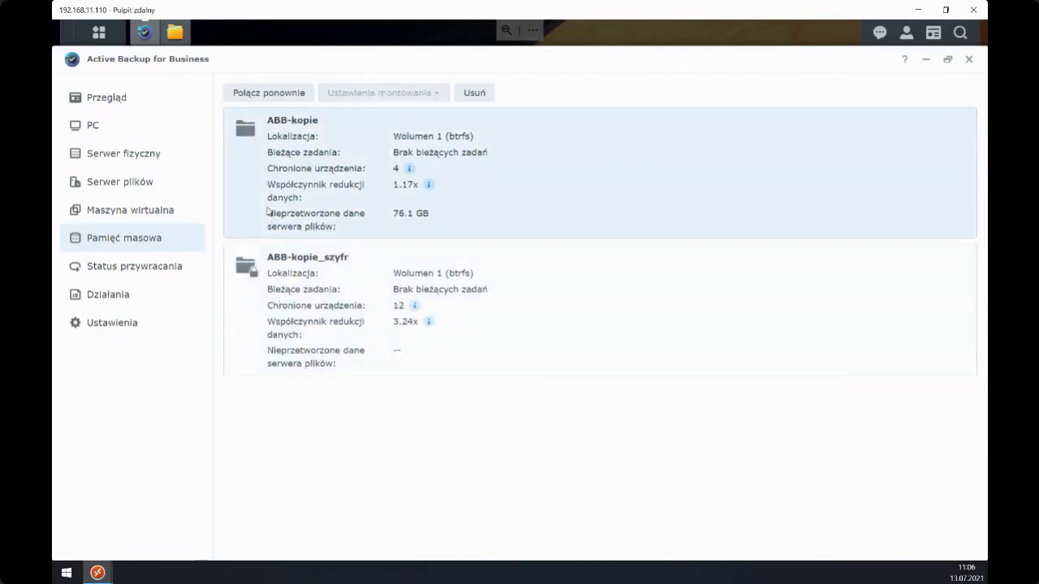
pyautogui.click(286, 282)
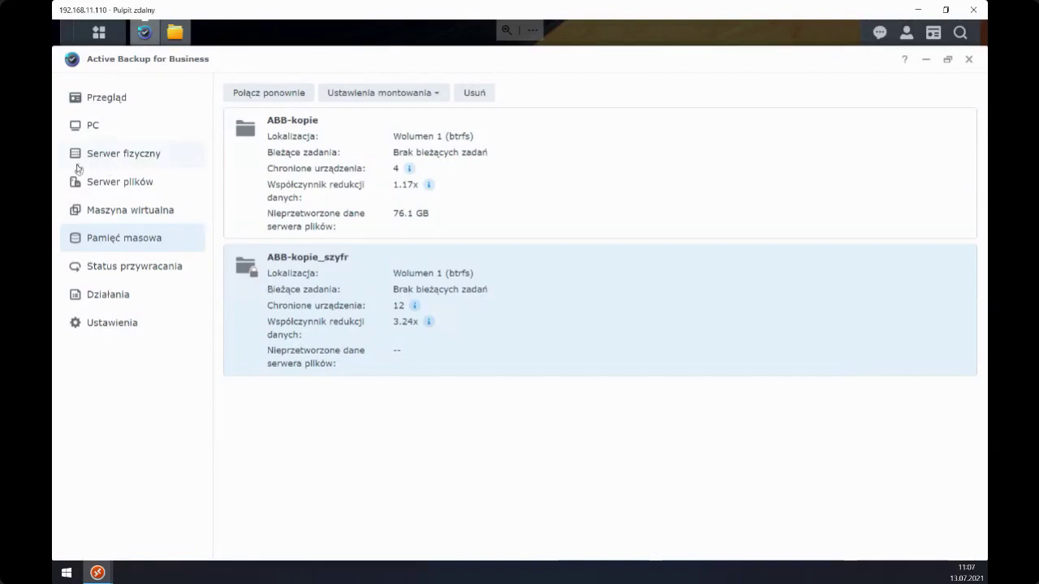
# - Review WIN_SERVER_2019's completed physical-server backup, then list the Linux servers
pyautogui.click(118, 160)
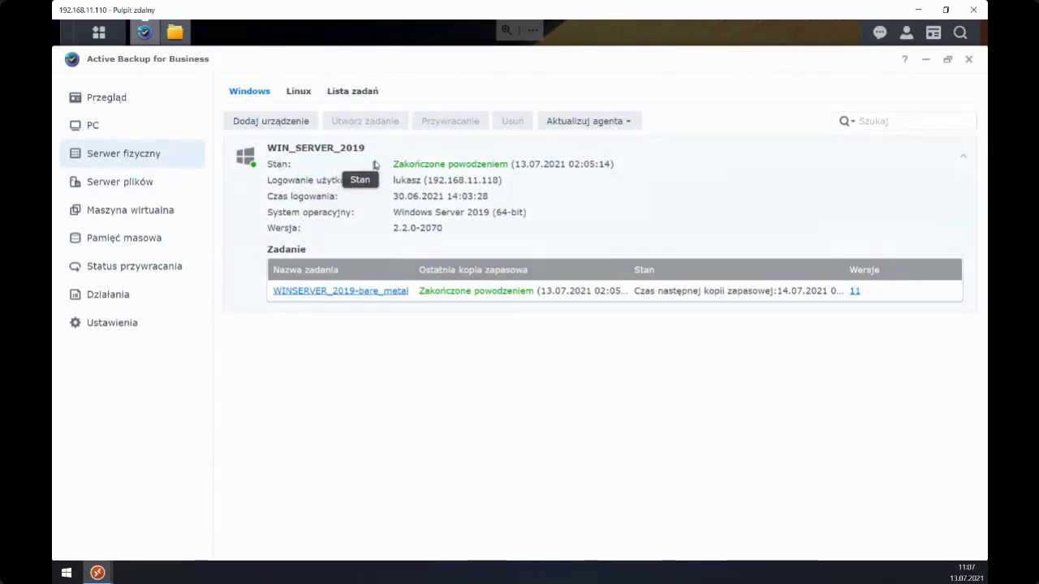
pyautogui.click(299, 95)
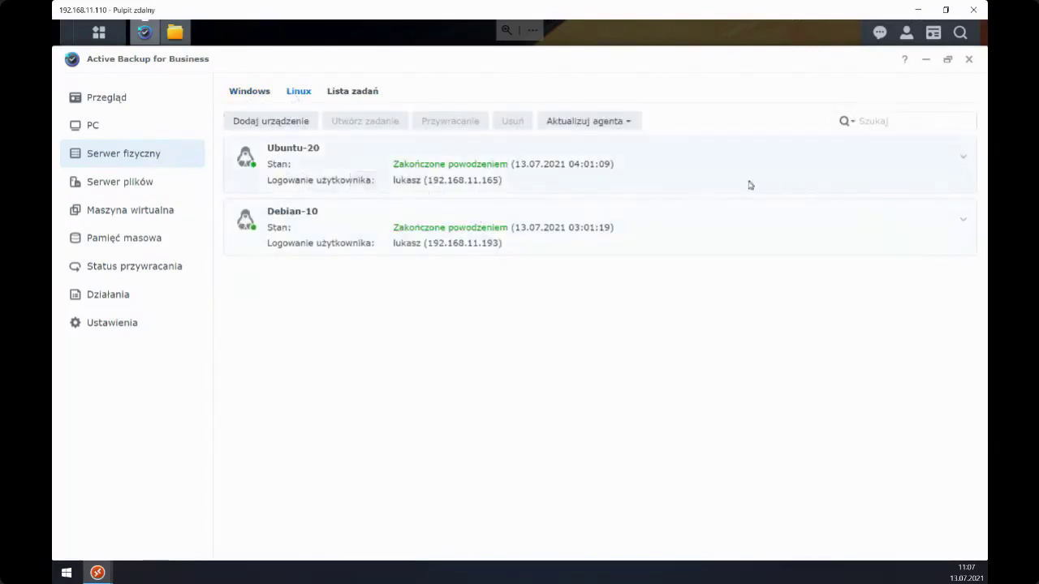
# - Expand and collapse Ubuntu-20 and Debian-10 to review their backup jobs
pyautogui.click(966, 161)
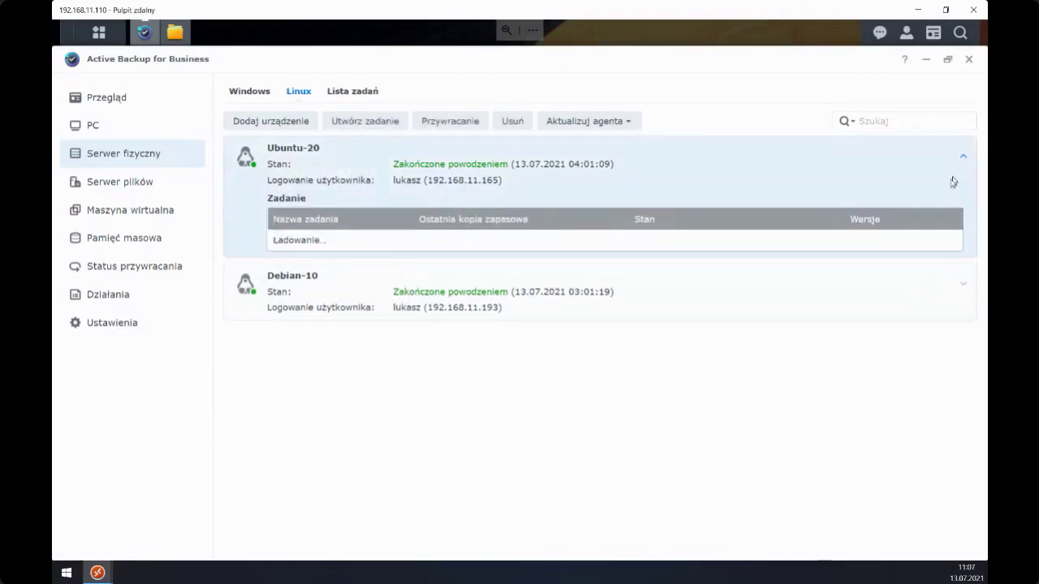
pyautogui.click(964, 344)
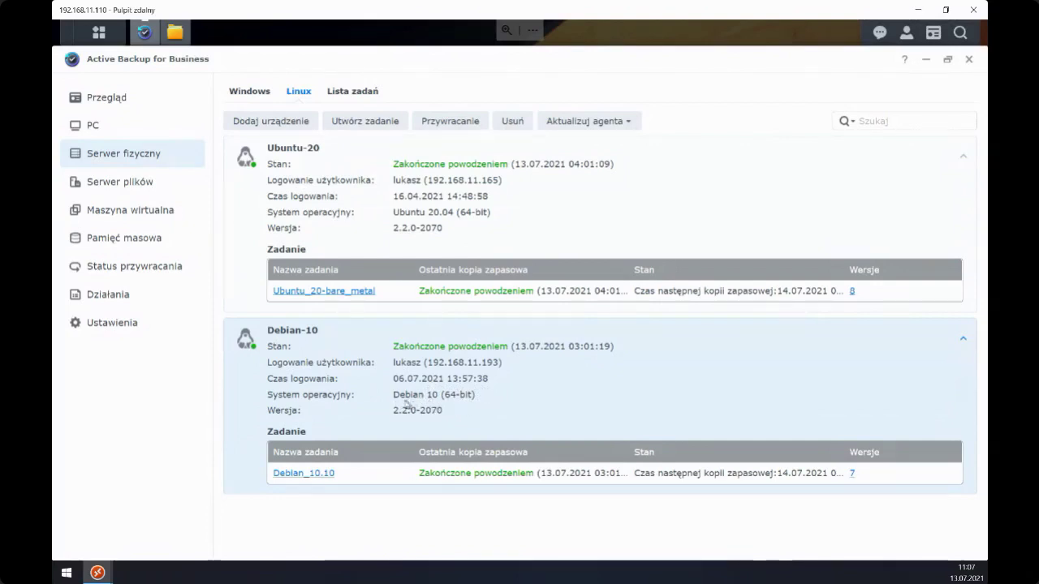
pyautogui.click(962, 345)
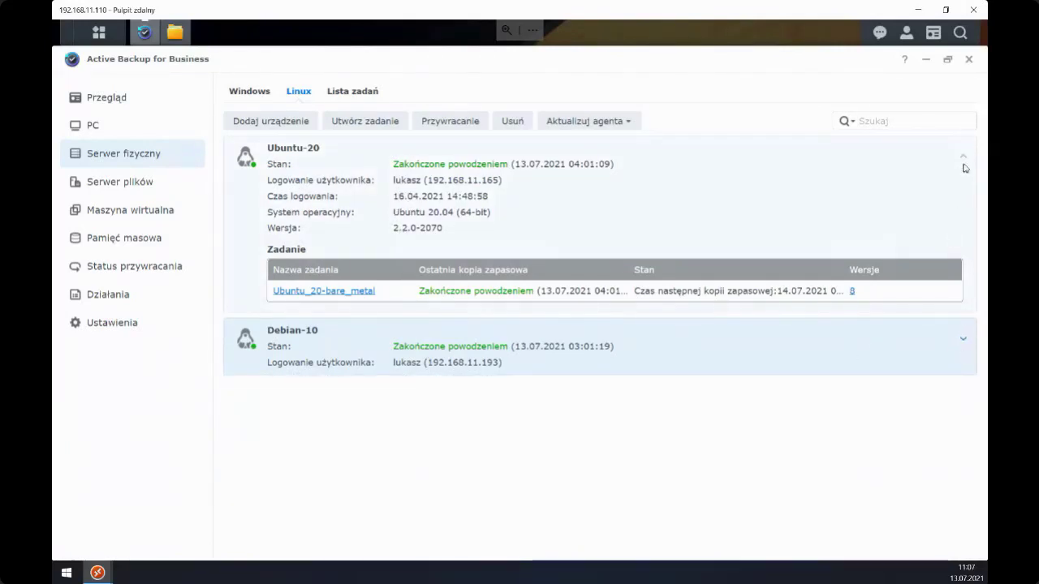
pyautogui.click(963, 157)
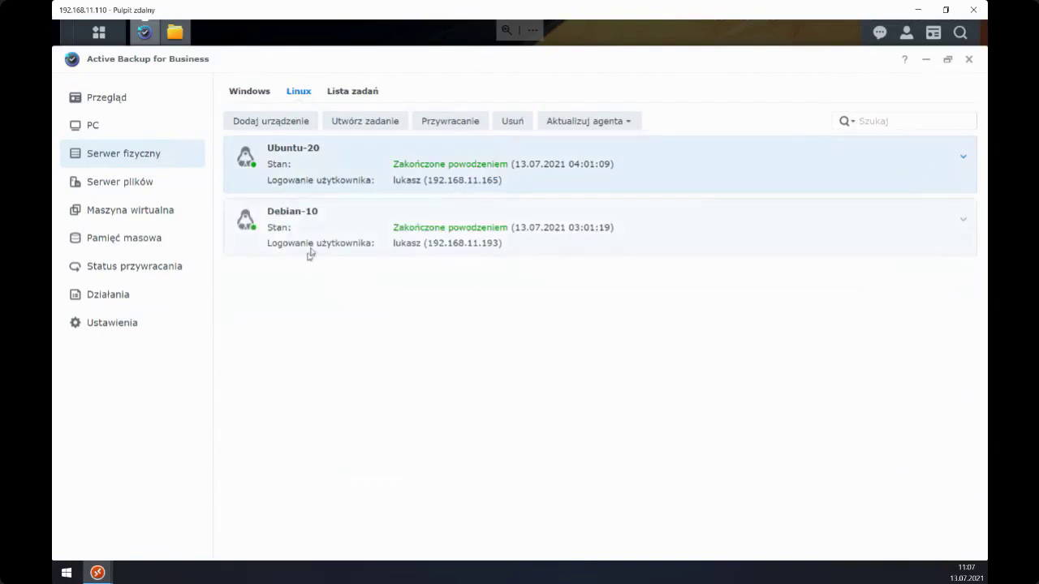
# - Review the WINSERVER_2019, Ubuntu_20-bare_metal and Debian_10.10 jobs in the job list
pyautogui.click(355, 93)
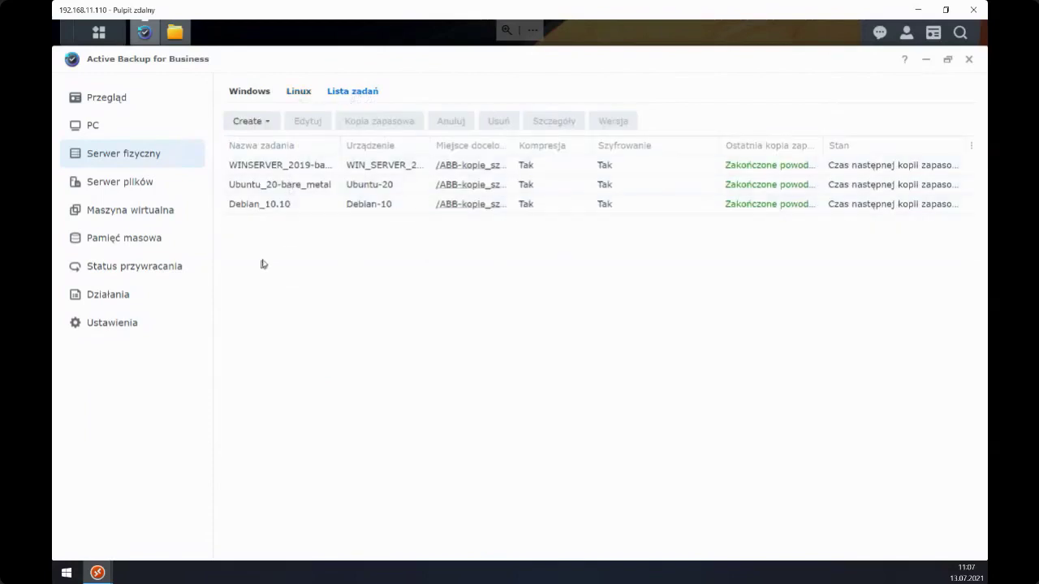
pyautogui.click(292, 170)
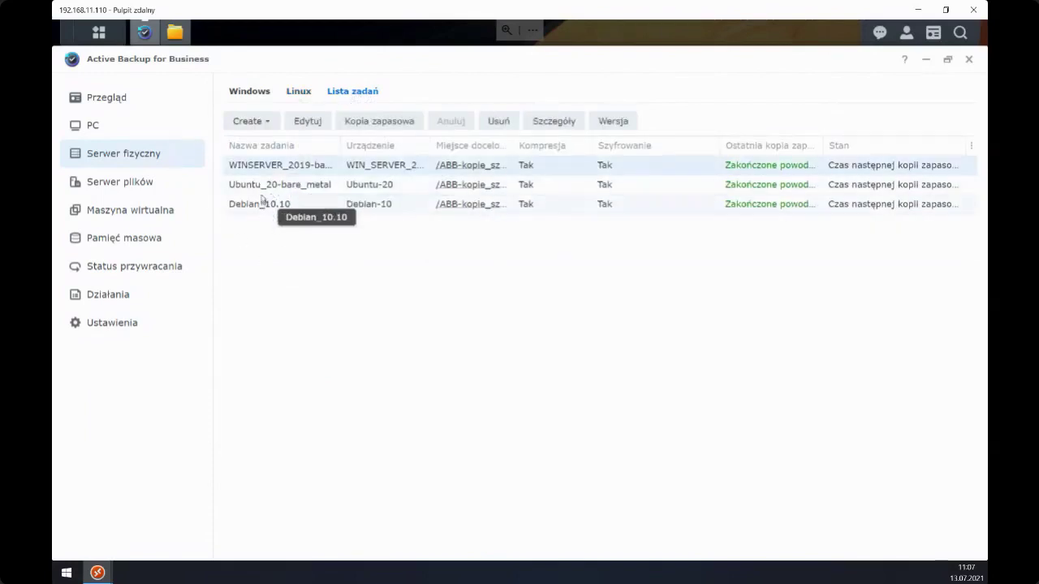
pyautogui.click(297, 190)
pyautogui.click(281, 205)
pyautogui.click(273, 187)
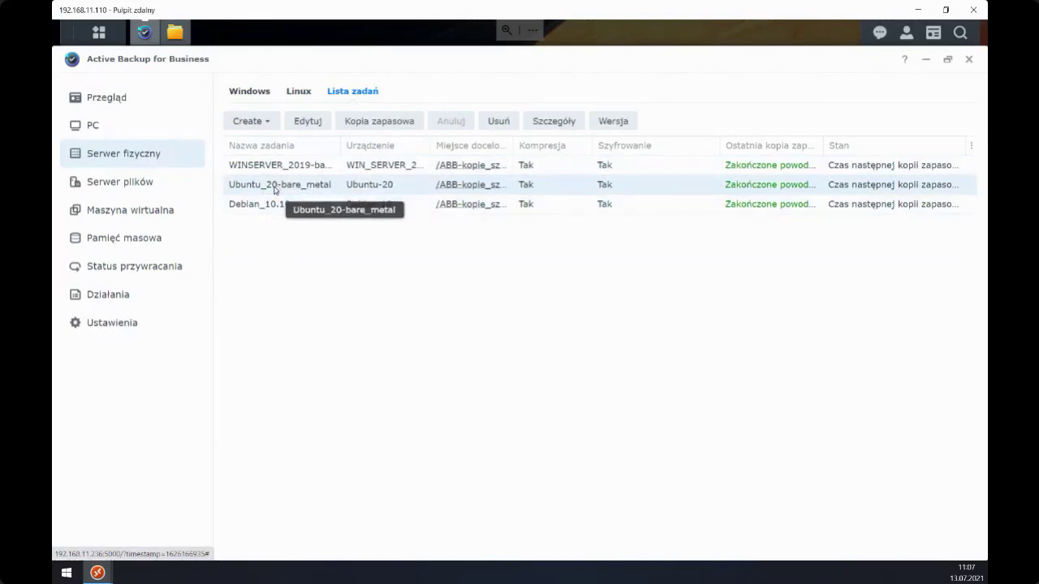
# - Select the Debian-10 server and bring up the new Windows or Linux job choices
pyautogui.click(299, 92)
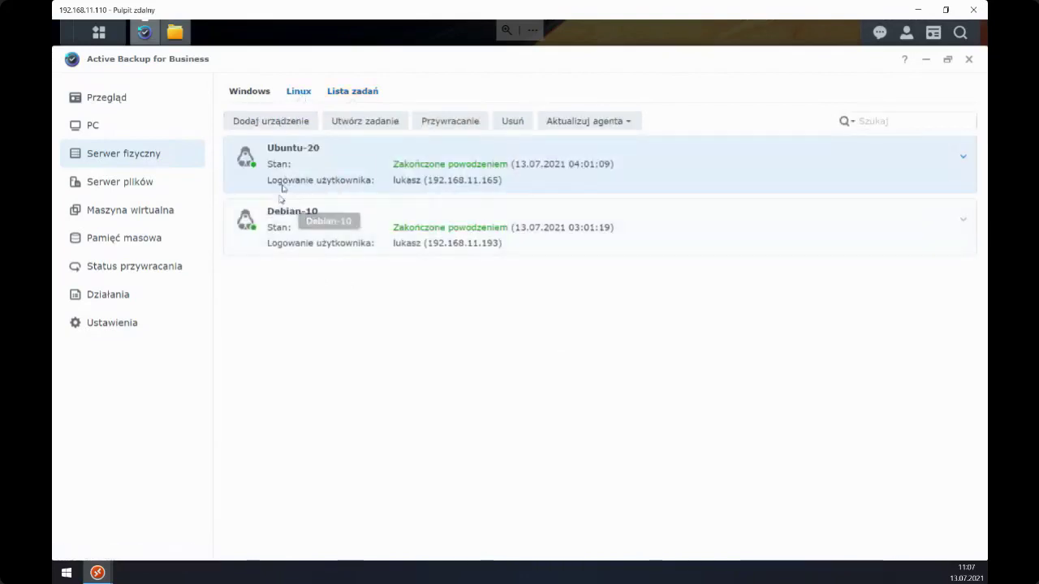
pyautogui.click(283, 225)
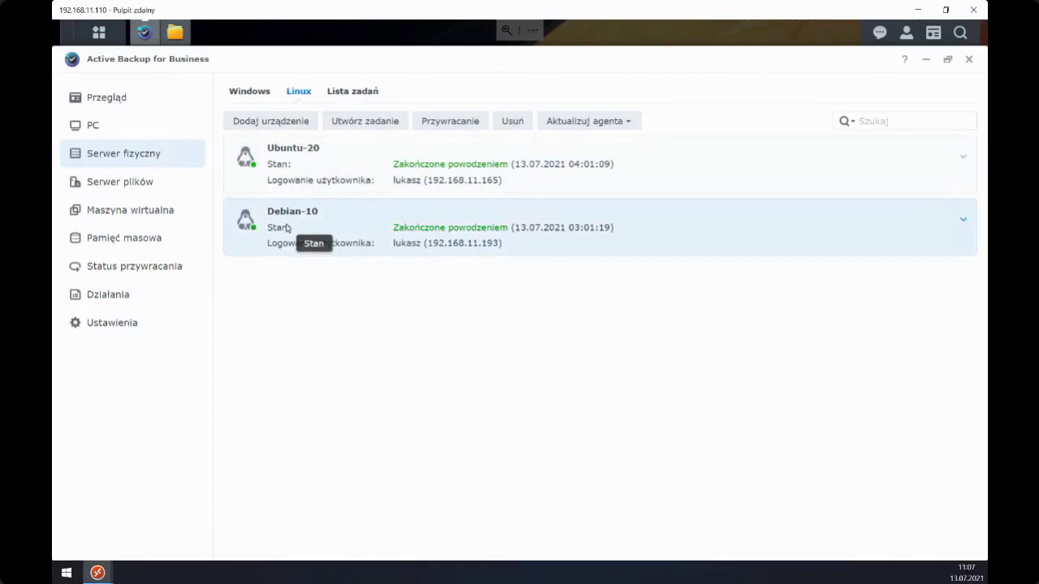
pyautogui.click(332, 92)
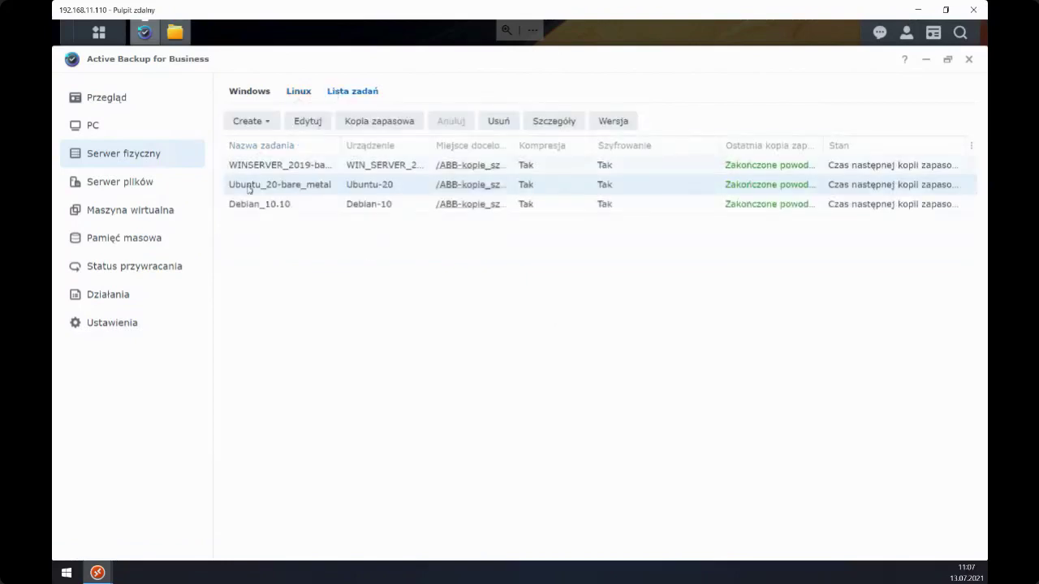
pyautogui.click(253, 124)
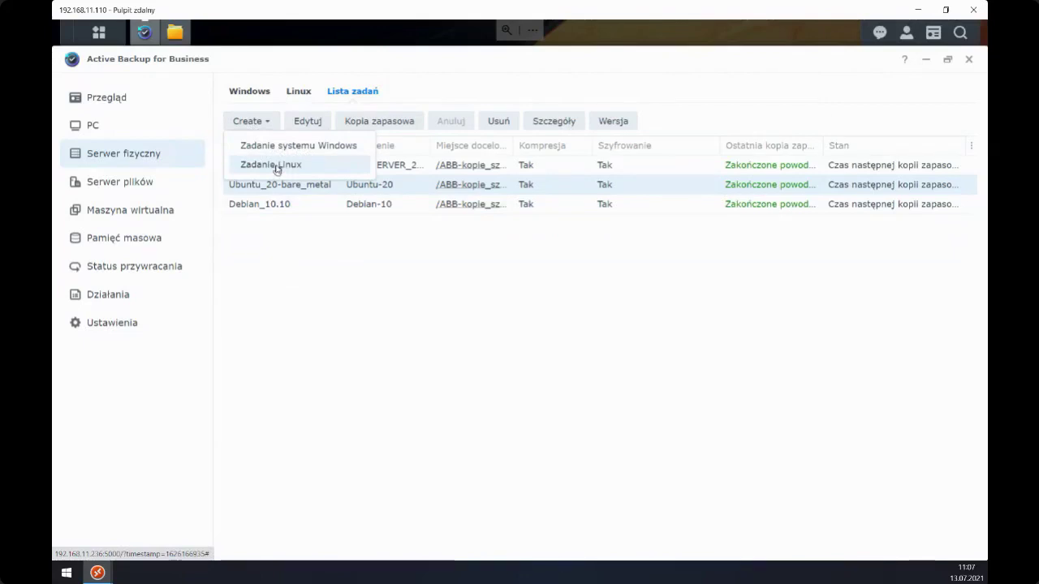
# - Start a new Linux server backup task with Debian-10 as the target device
pyautogui.click(276, 165)
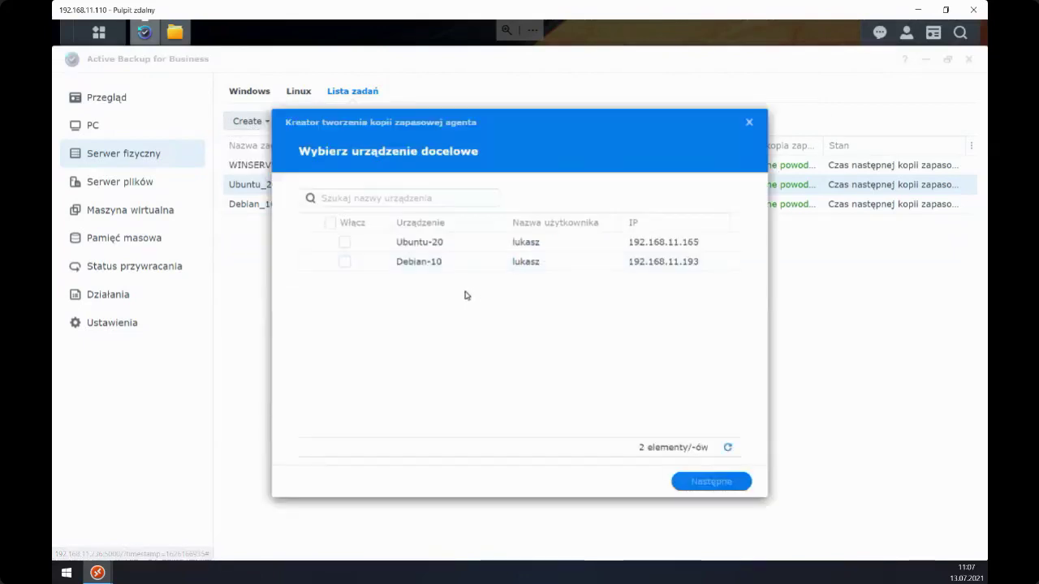
pyautogui.click(344, 262)
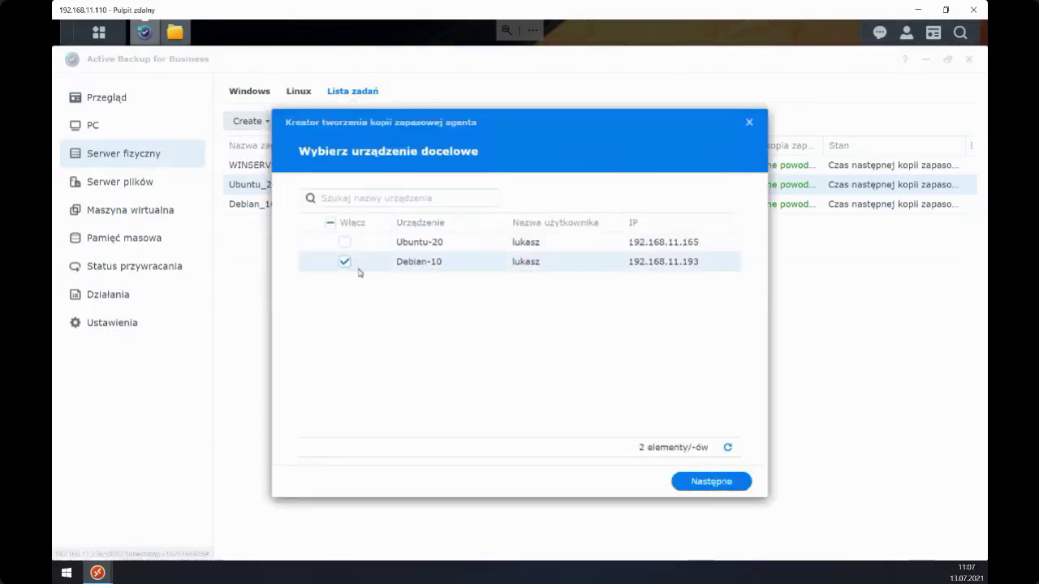
pyautogui.click(725, 484)
# - Set the task source to the whole device after trying system and custom volumes
pyautogui.click(469, 257)
pyautogui.click(456, 274)
pyautogui.click(584, 278)
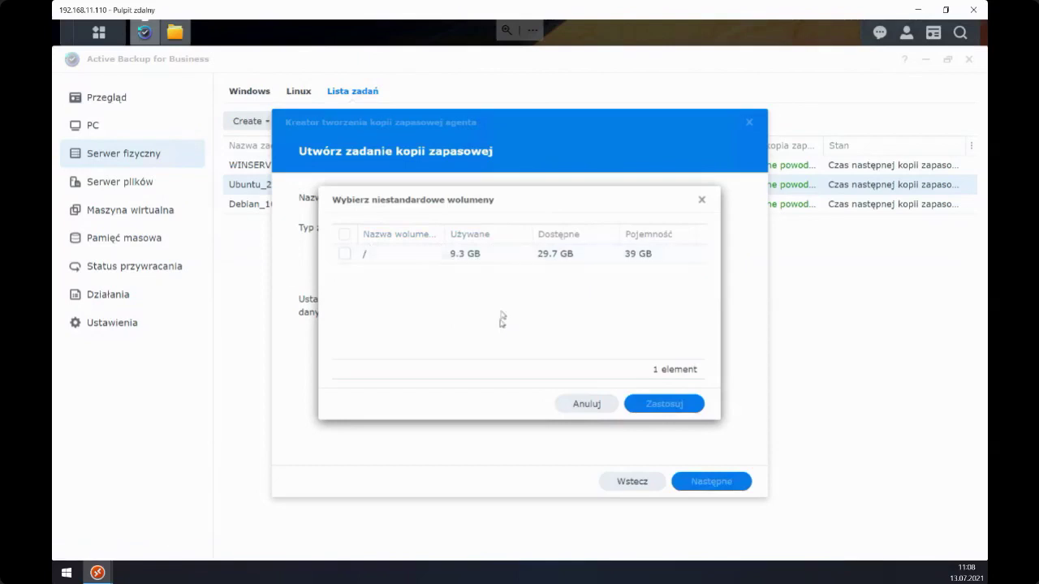
pyautogui.click(598, 404)
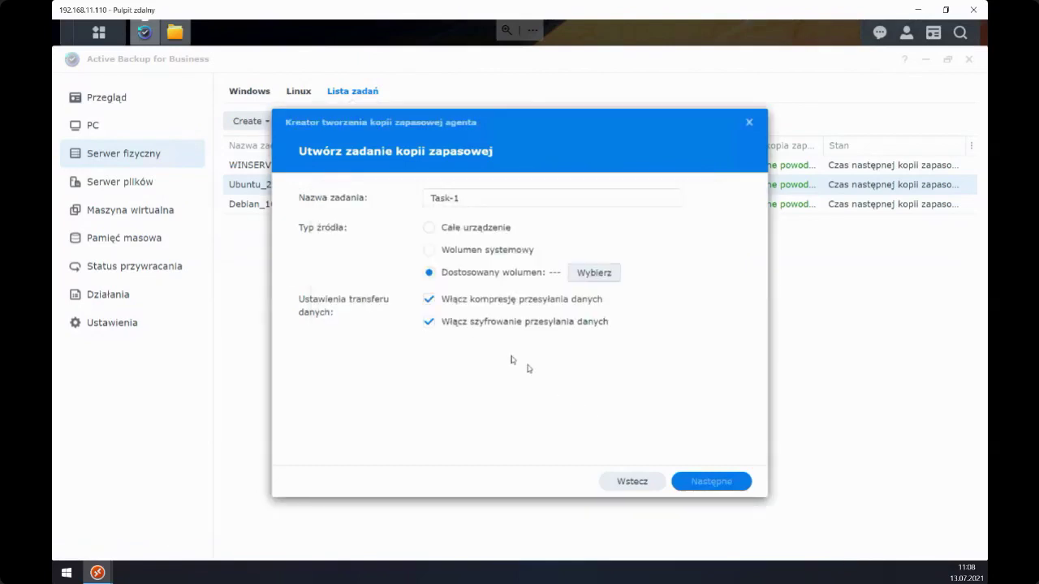
pyautogui.click(460, 231)
pyautogui.click(702, 481)
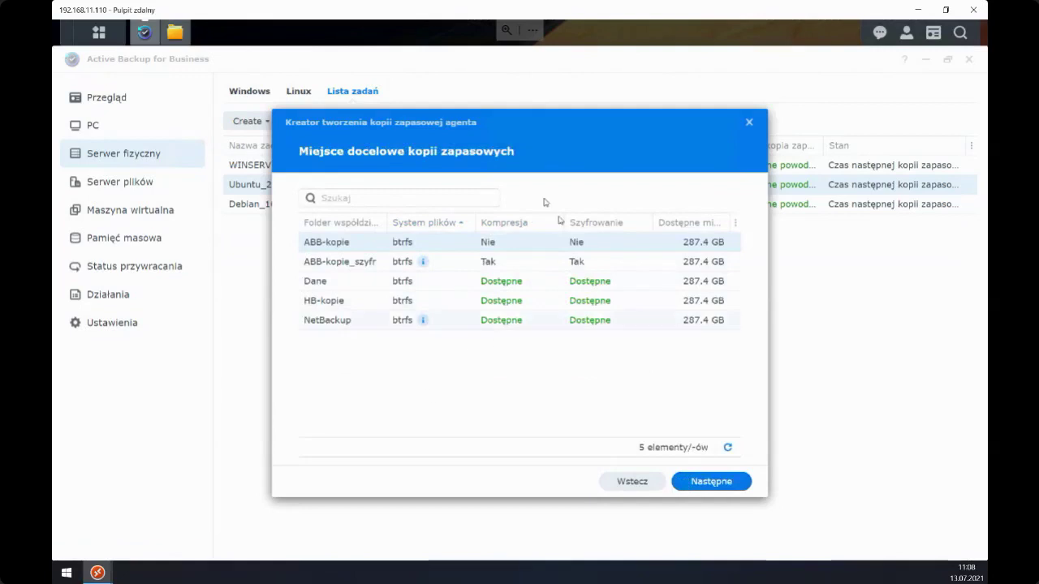
# - Compare the ABB-kopie_szyfr, Dane, NetBackup and HB-kopie backup destination folders
pyautogui.moveTo(479, 124); pyautogui.dragTo(580, 130)
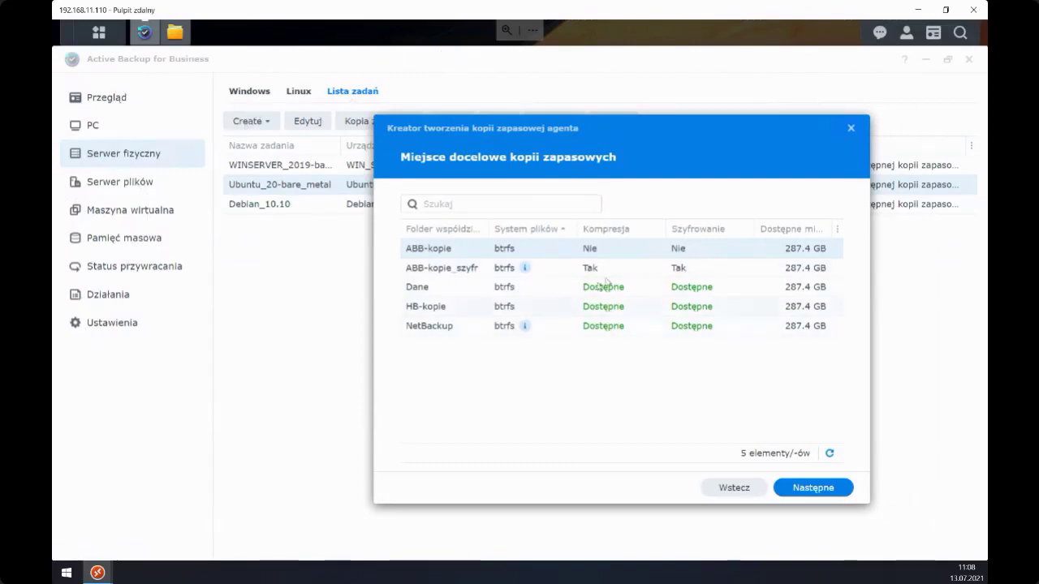
pyautogui.click(441, 270)
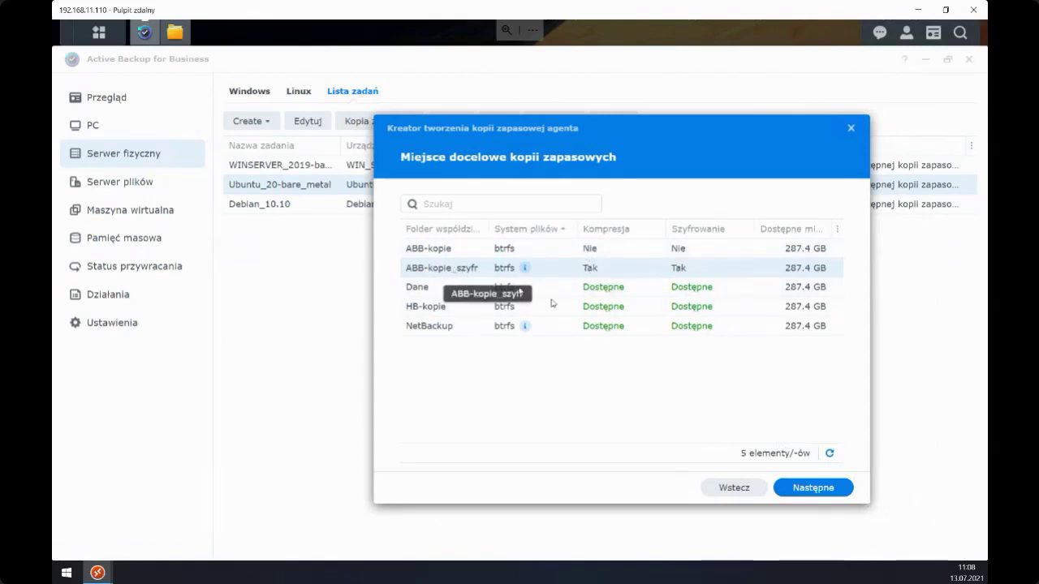
pyautogui.click(607, 288)
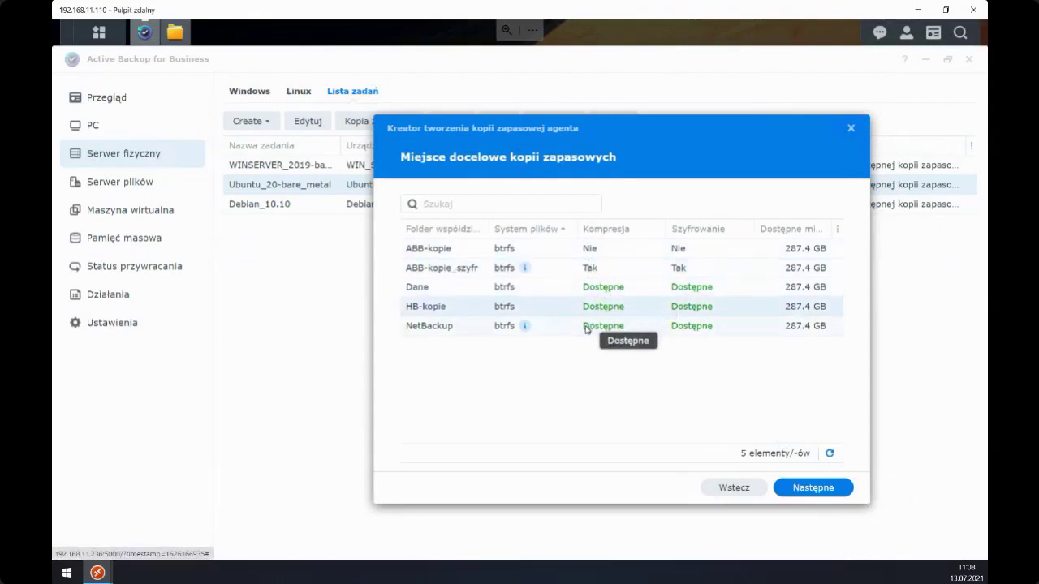
pyautogui.click(597, 326)
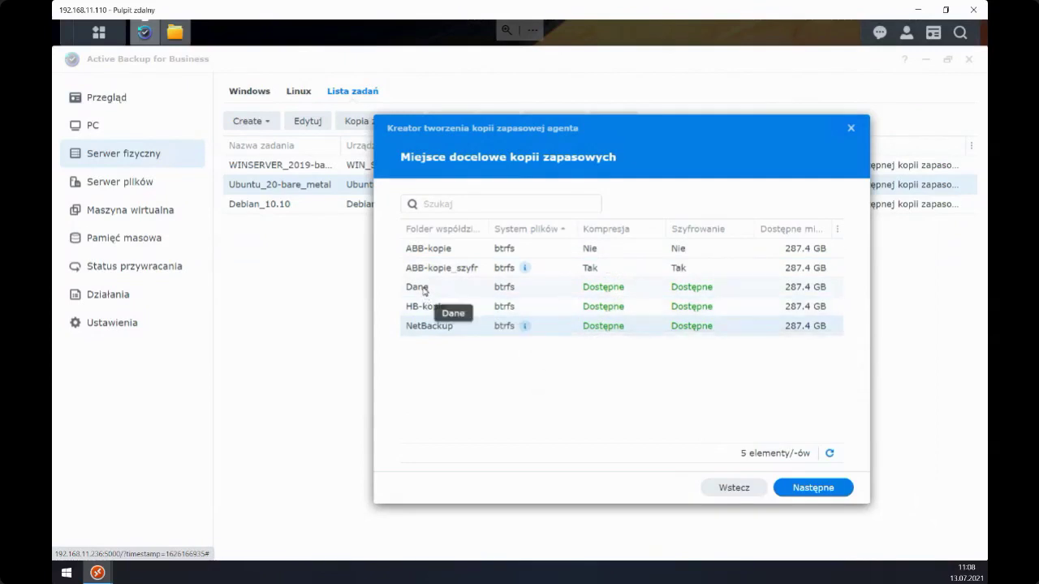
pyautogui.click(548, 310)
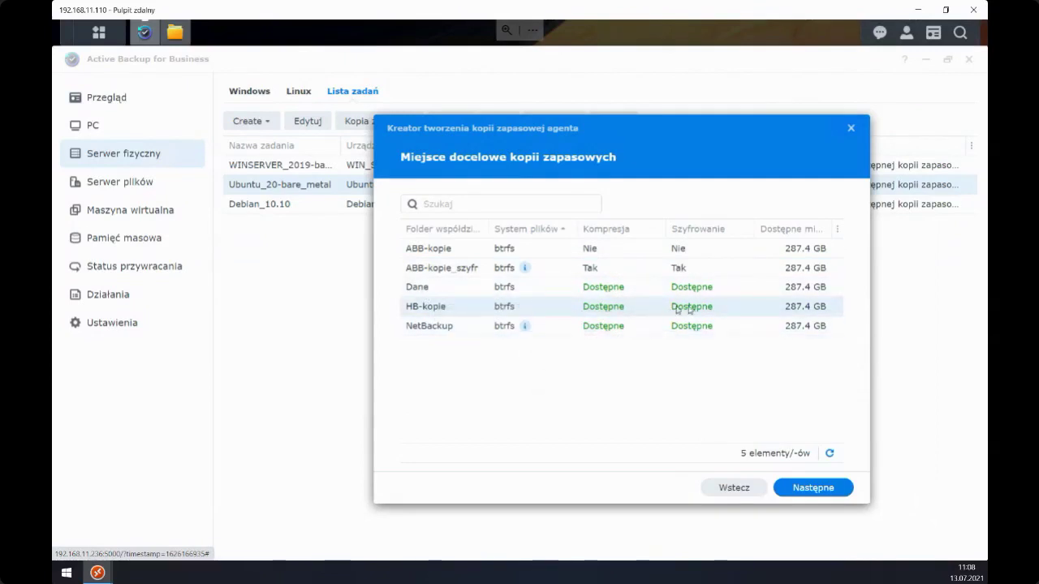
# - Preview the compression and encryption page, step back to task settings, and abandon the wizard
pyautogui.click(799, 491)
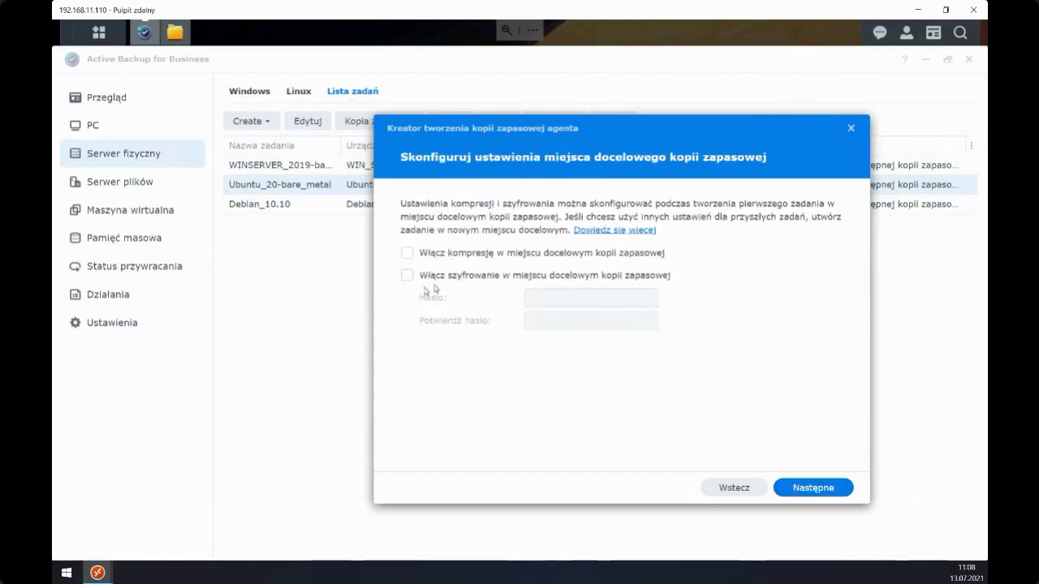
pyautogui.click(728, 491)
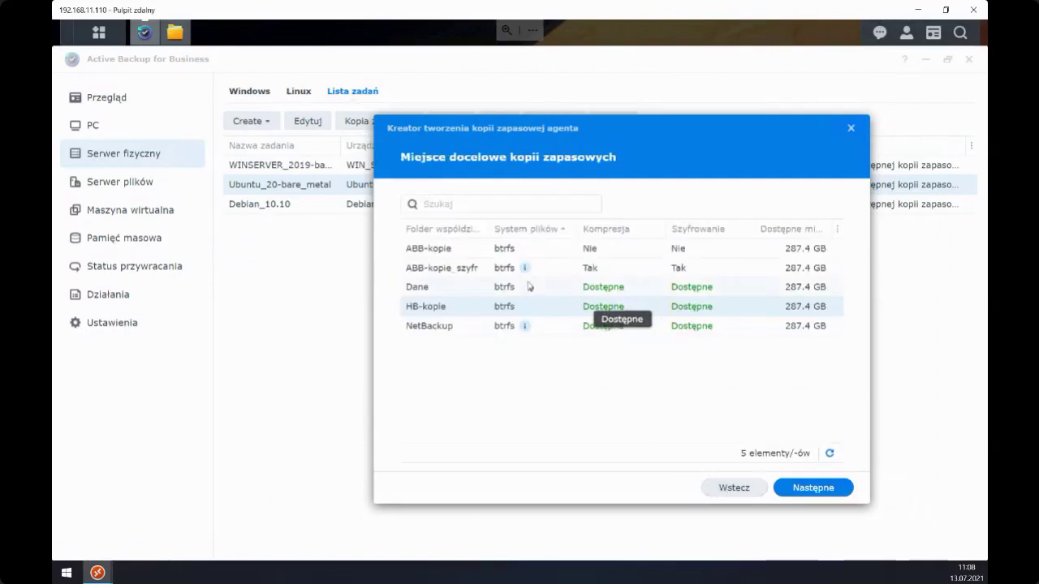
pyautogui.moveTo(526, 271)
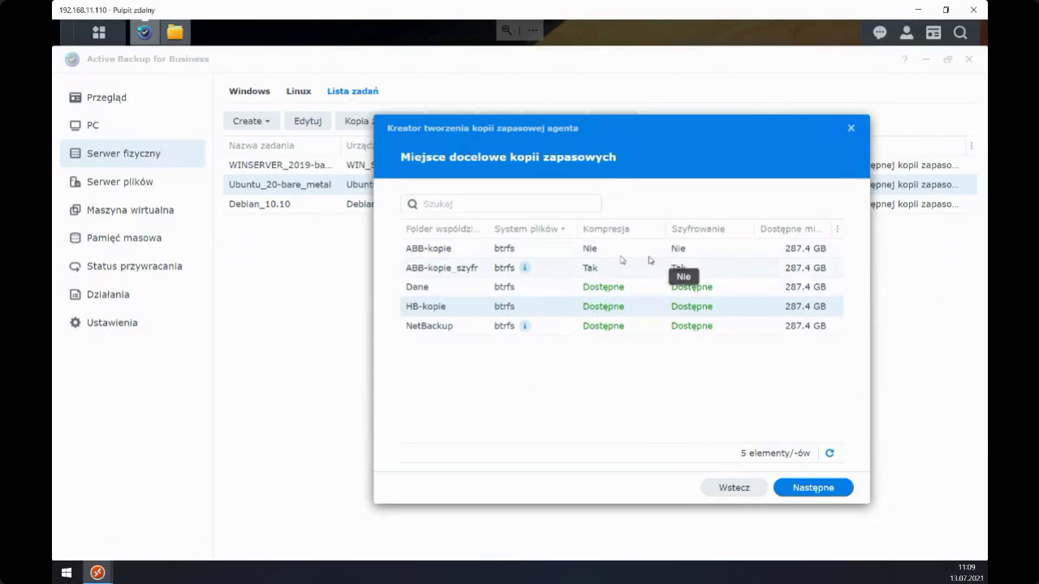
pyautogui.click(725, 493)
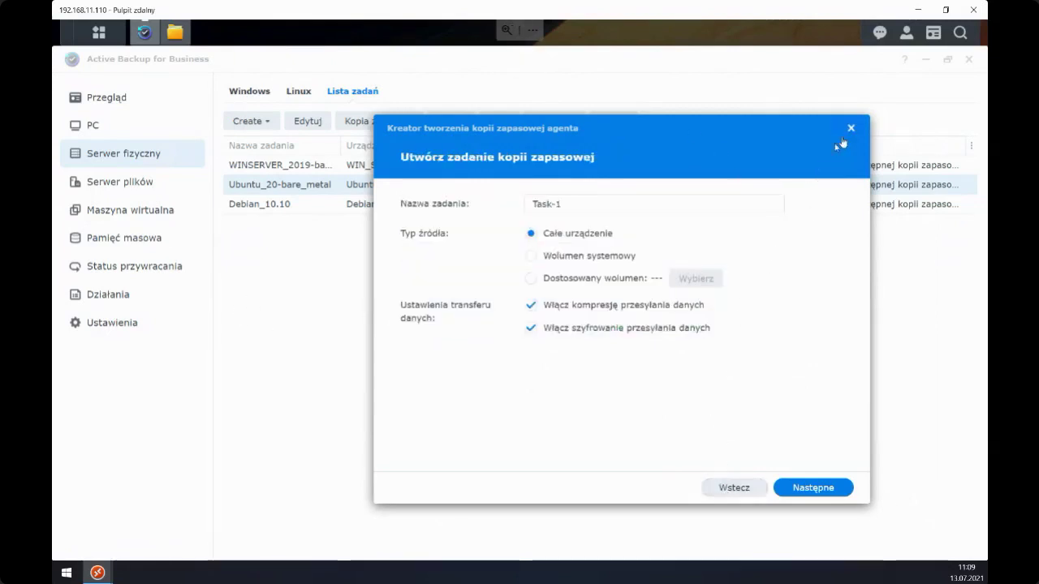
pyautogui.click(850, 132)
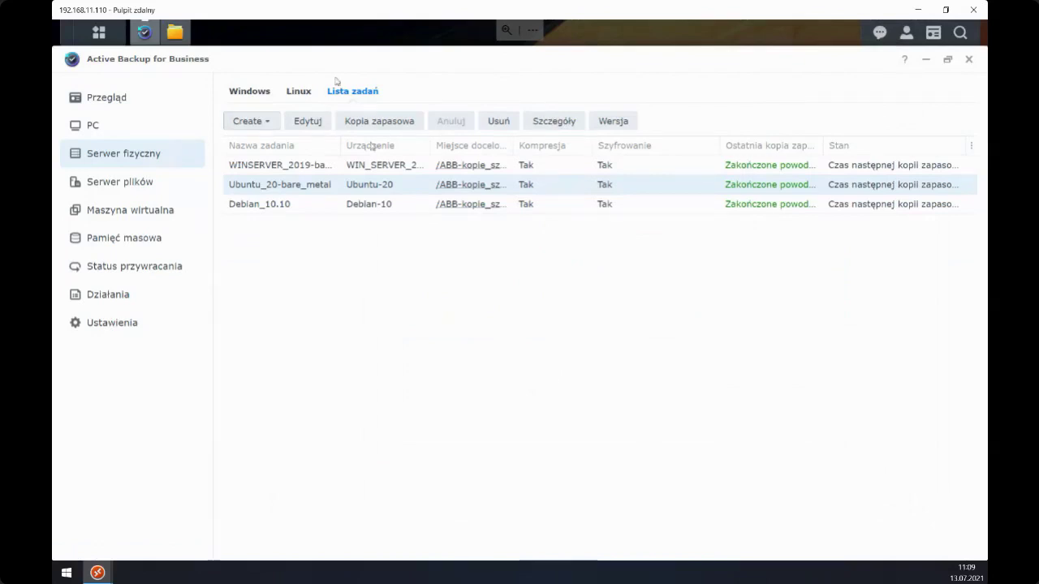
# - Check the Linux and Windows devices, then expand file servers 192.168.11.11 and 192.168.11.21
pyautogui.click(300, 94)
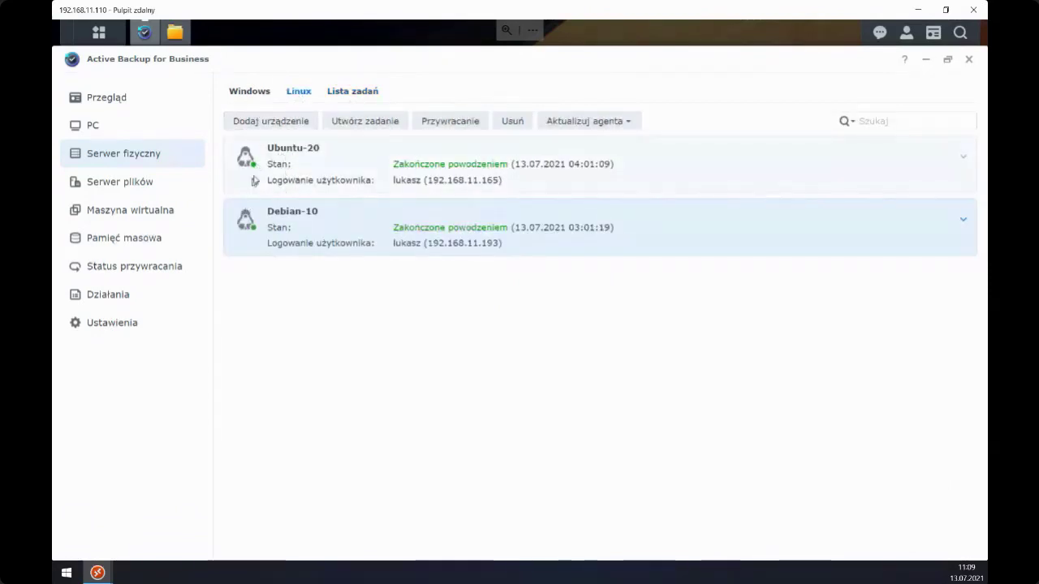
pyautogui.click(245, 98)
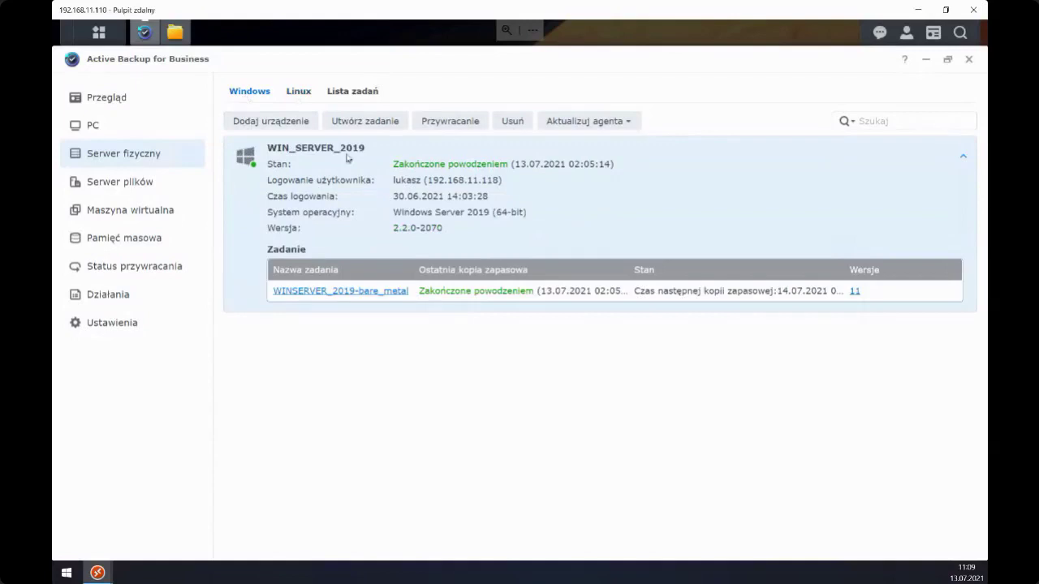
pyautogui.click(140, 187)
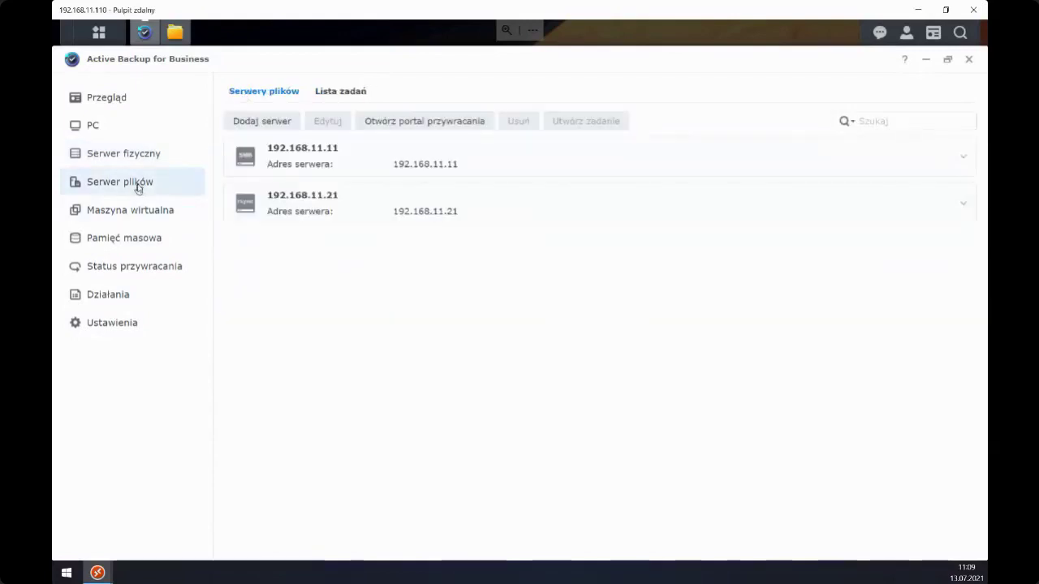
pyautogui.click(962, 168)
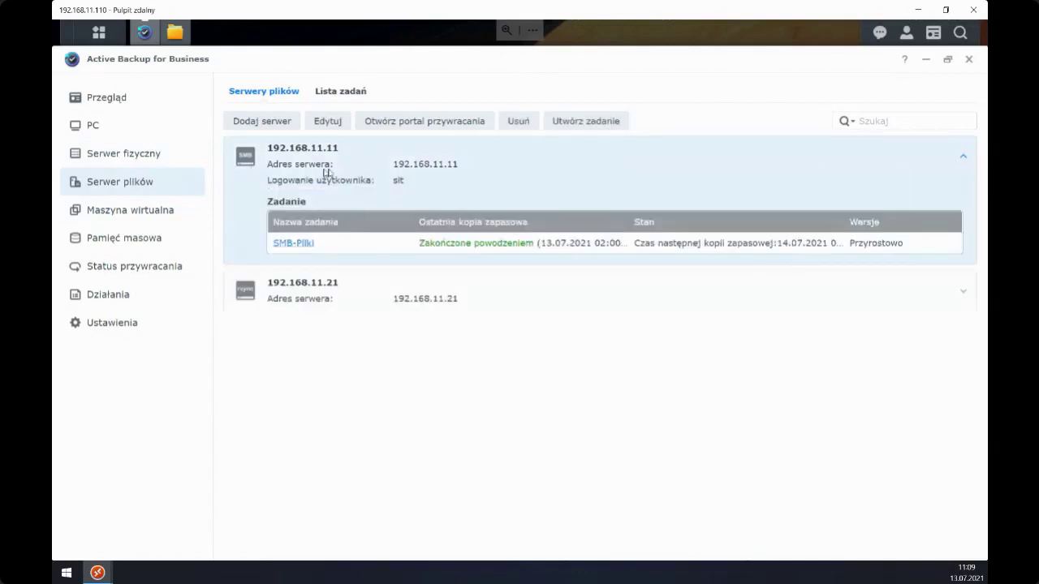
pyautogui.click(963, 290)
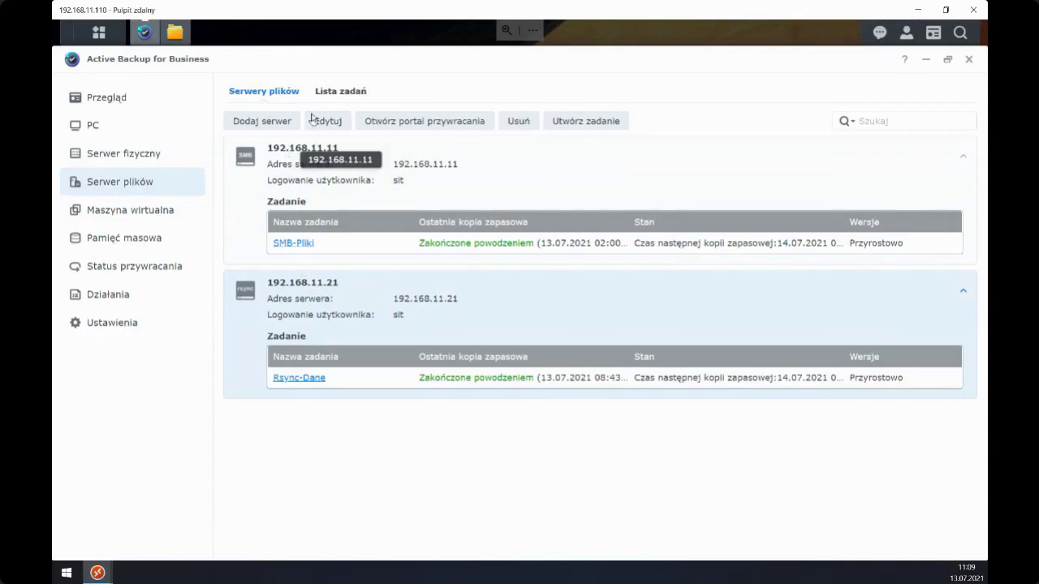
# - Review the SMB-Pliki job's status chart and event log from the file server job list
pyautogui.click(330, 95)
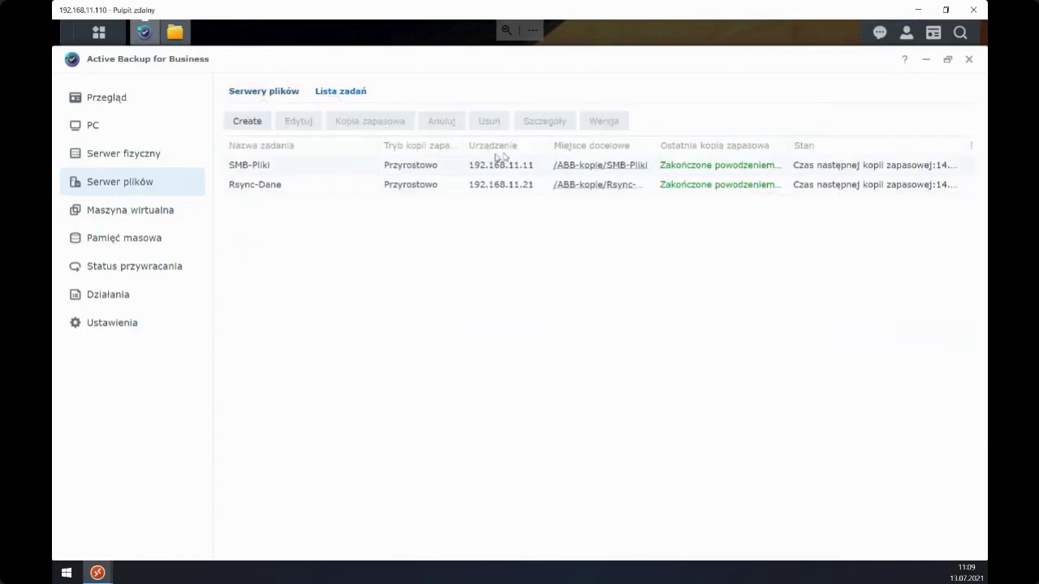
pyautogui.doubleClick(253, 167)
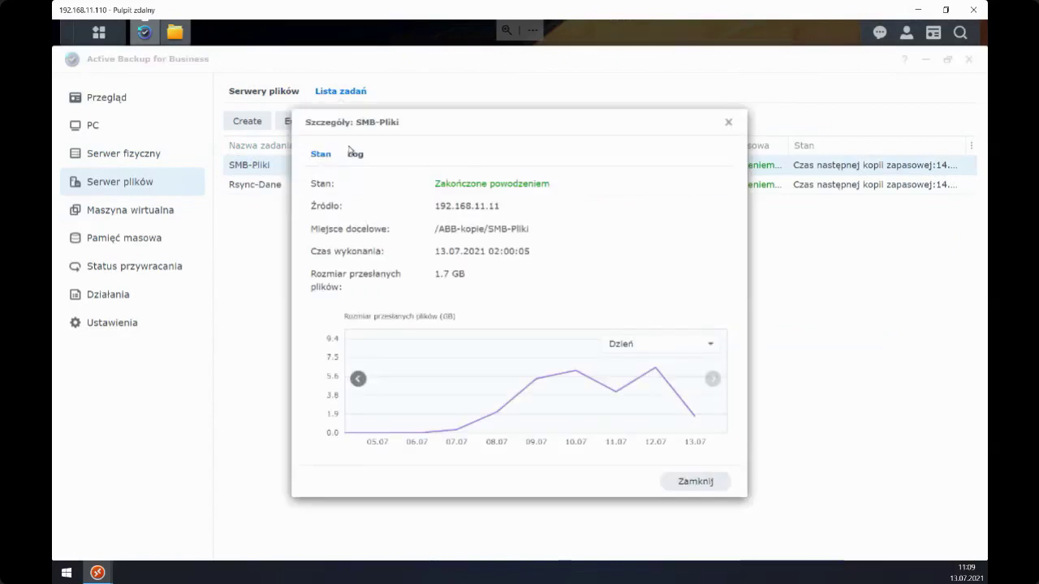
pyautogui.click(346, 151)
pyautogui.click(323, 154)
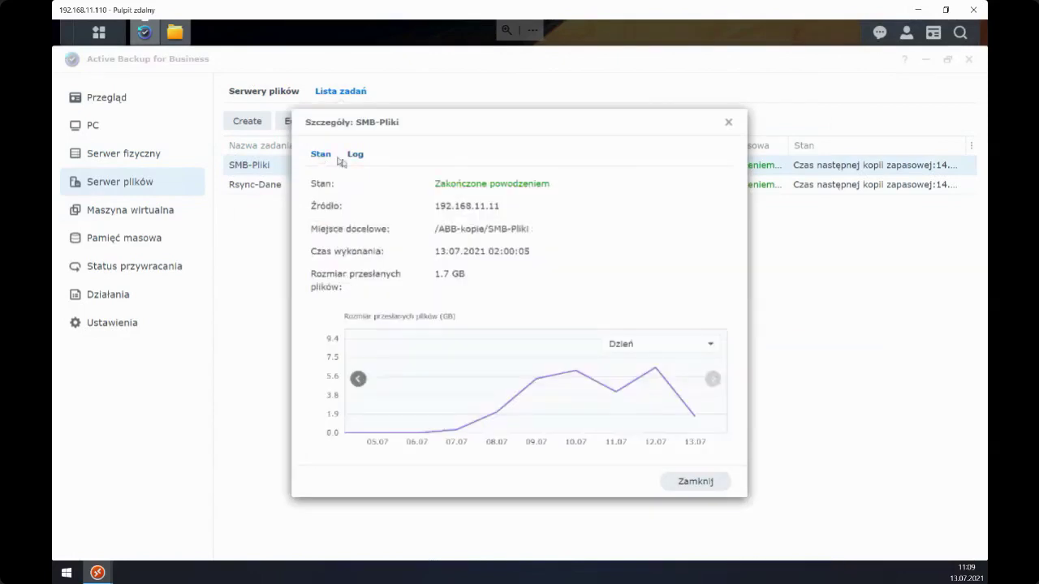
pyautogui.click(728, 122)
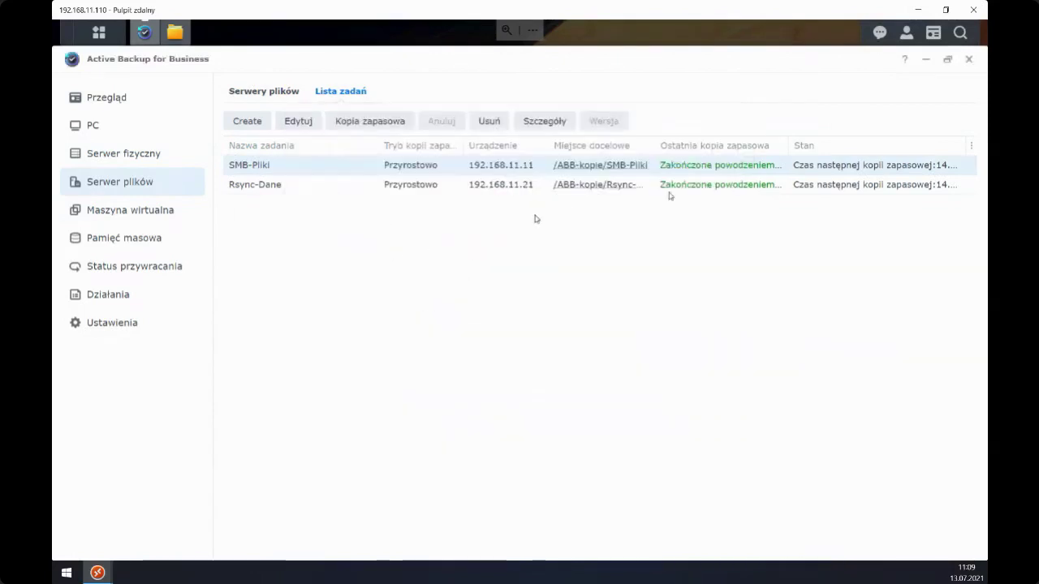
# - Check the 192.168.11.227 ESXi hypervisor under Virtual Machine, then list the Microsoft Hyper-V VMs
pyautogui.click(163, 215)
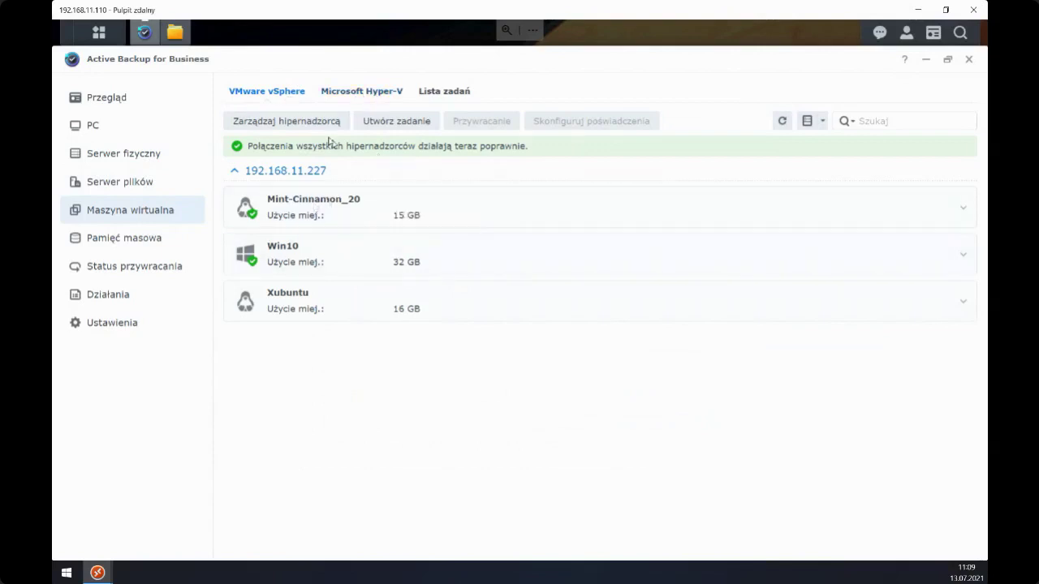
pyautogui.click(303, 122)
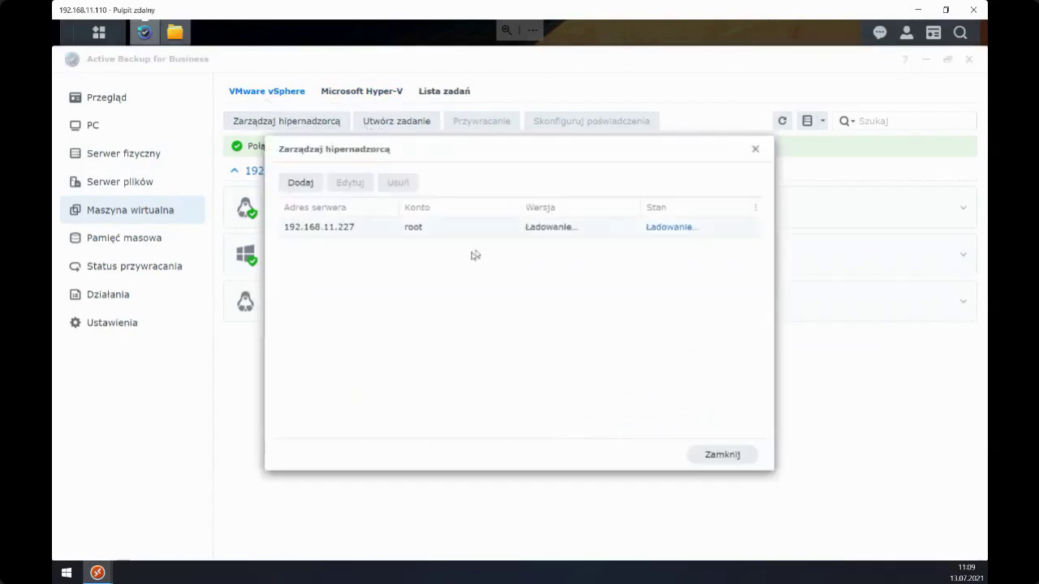
pyautogui.click(410, 233)
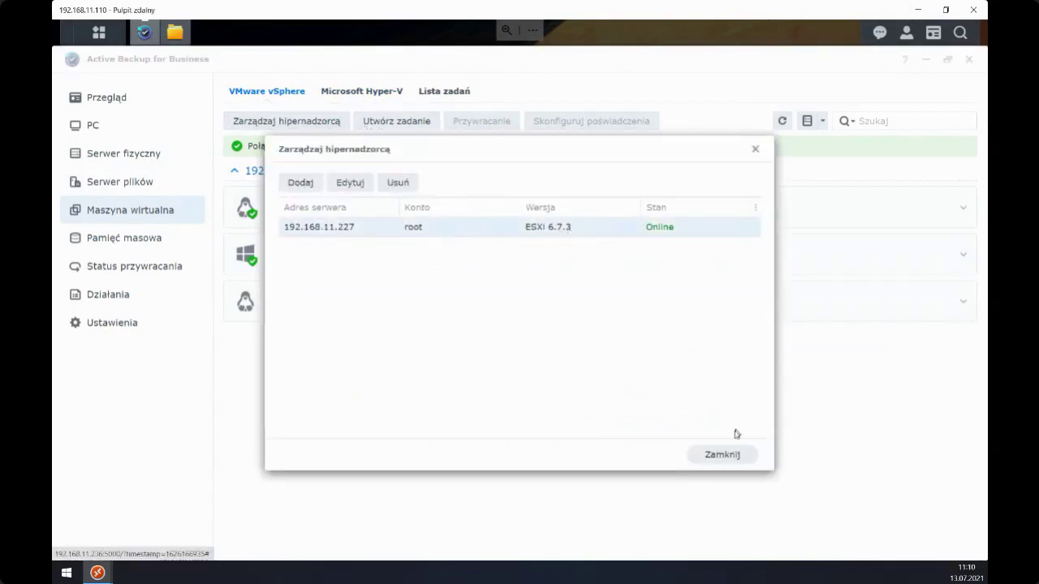
pyautogui.click(712, 457)
pyautogui.click(812, 198)
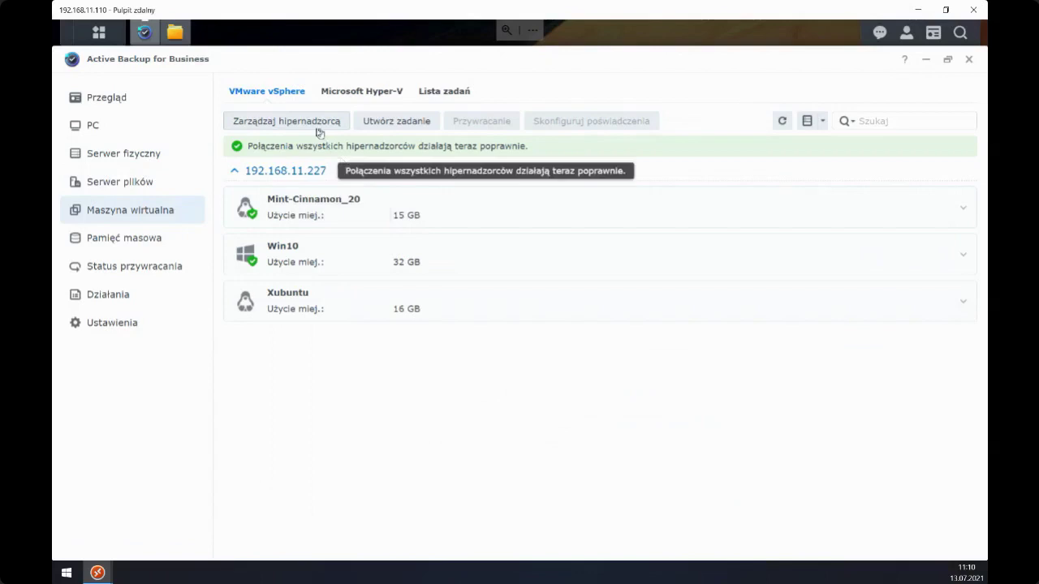
pyautogui.click(341, 96)
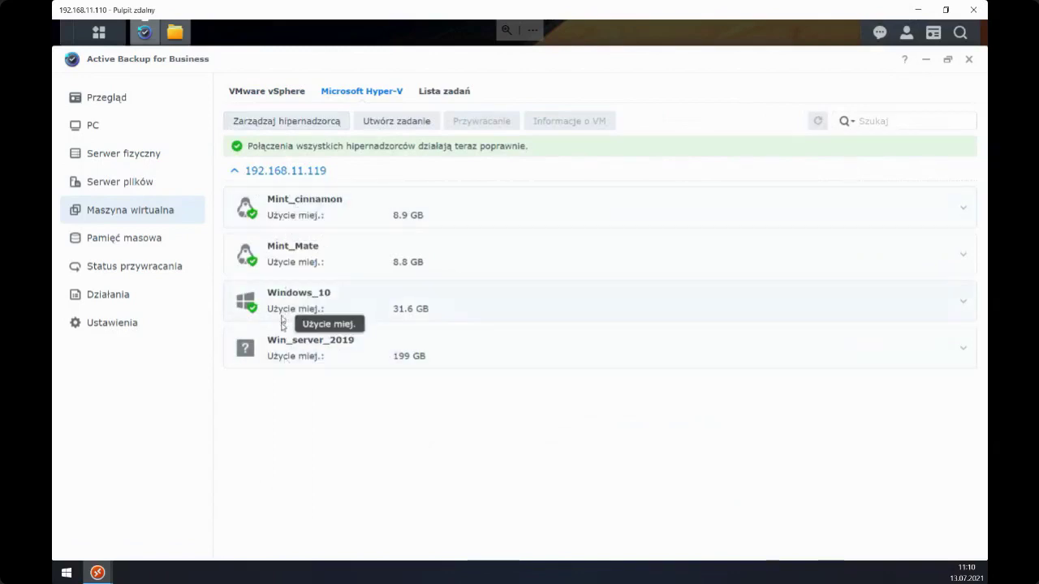
# - Add Hyper-V host 192.168.11.240 using the administrator account and its password
pyautogui.click(286, 127)
pyautogui.moveTo(336, 153); pyautogui.dragTo(380, 195)
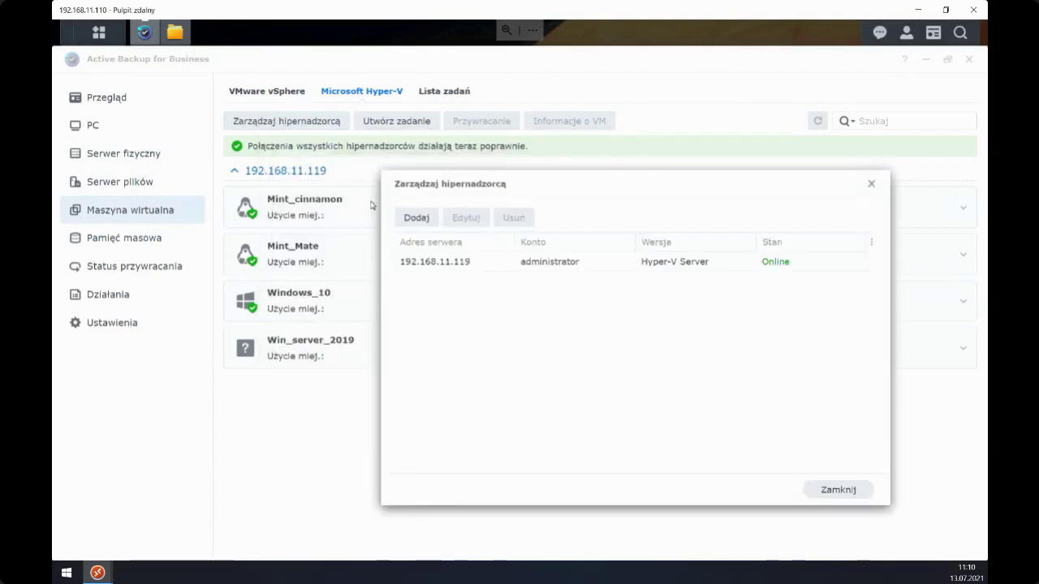
pyautogui.moveTo(462, 186); pyautogui.dragTo(433, 174)
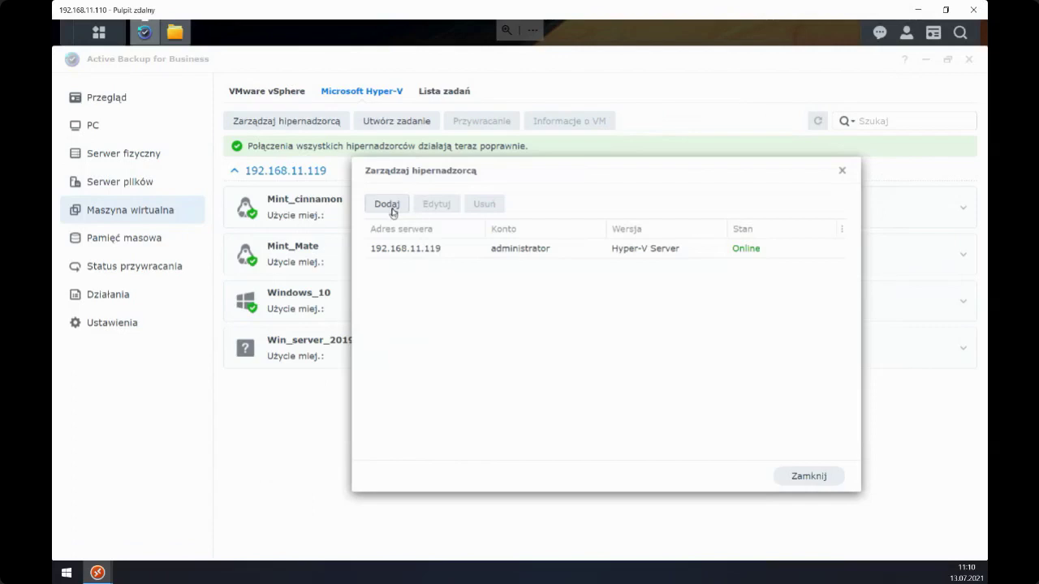
pyautogui.click(389, 207)
pyautogui.click(569, 223)
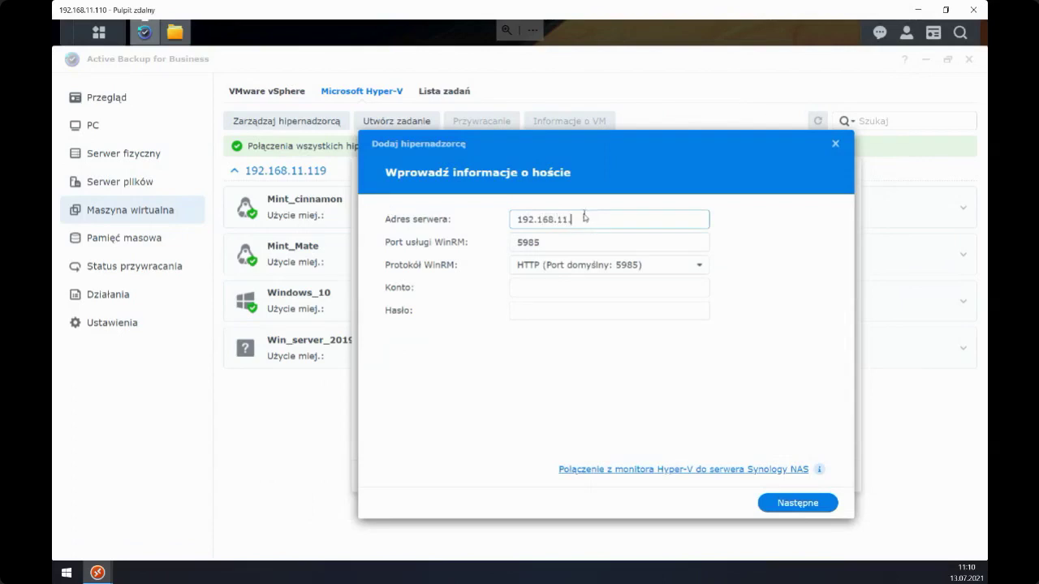
pyautogui.moveTo(529, 155); pyautogui.dragTo(559, 157)
pyautogui.click(614, 292)
pyautogui.write('administrator')
pyautogui.press('Tab')
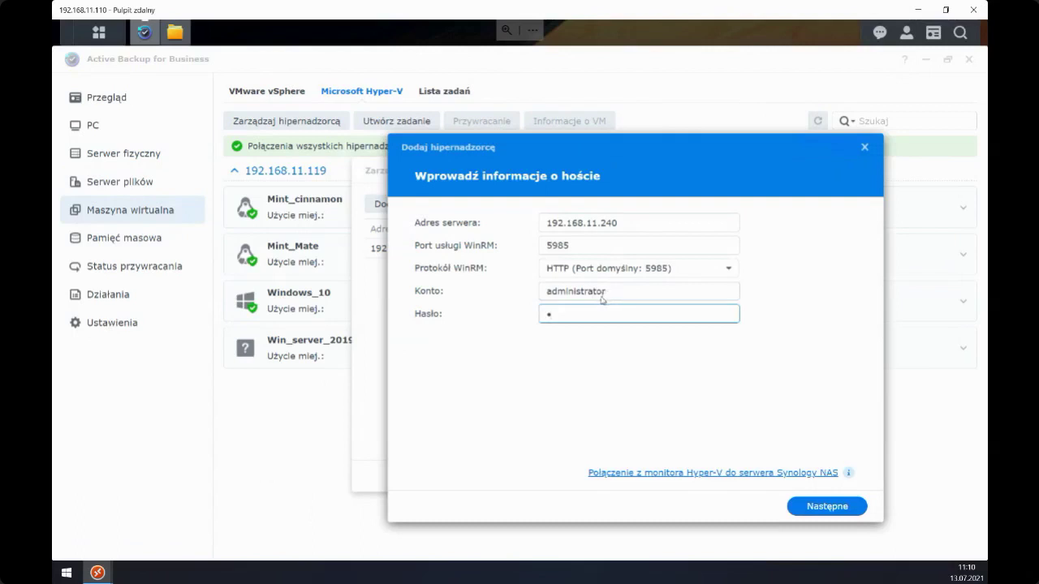
pyautogui.press('BackSpace')
pyautogui.write('•••')
pyautogui.click(808, 509)
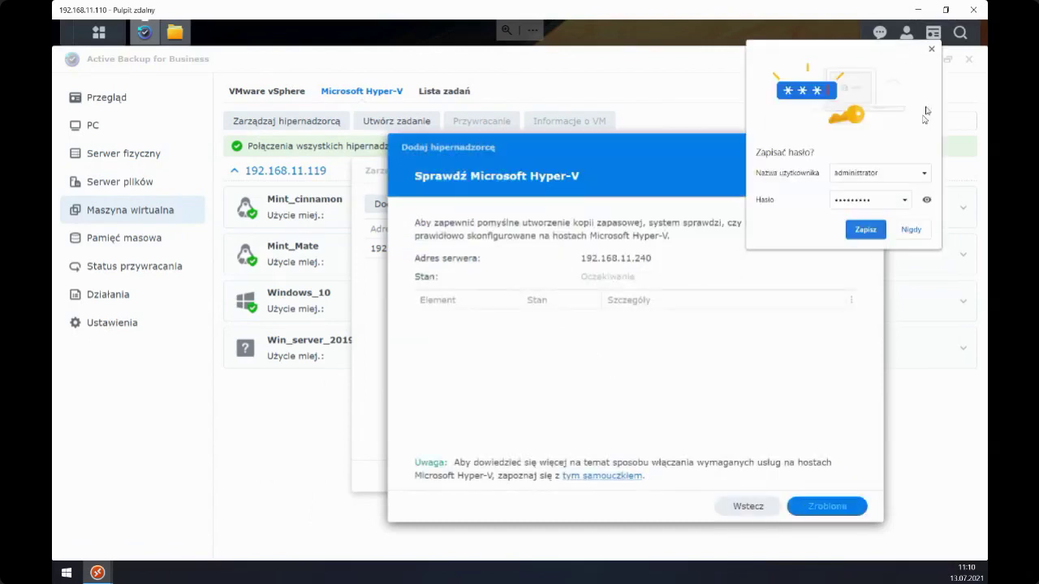
# - Confirm every host check item succeeded and finish adding the 192.168.11.240 host
pyautogui.click(931, 48)
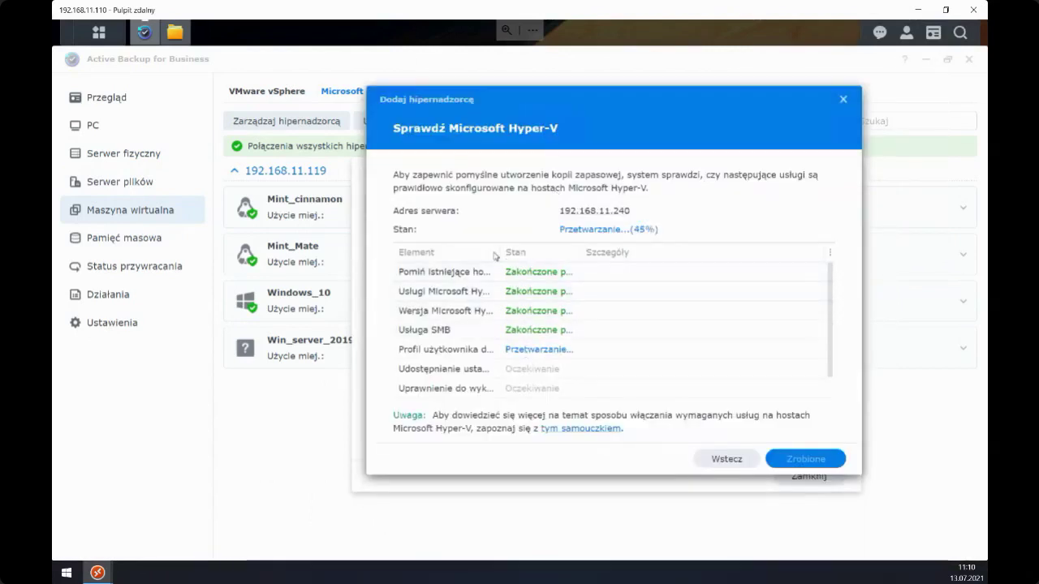
pyautogui.moveTo(502, 254); pyautogui.dragTo(737, 259)
pyautogui.moveTo(552, 258); pyautogui.dragTo(617, 257)
pyautogui.scroll(-1, 568, 315)
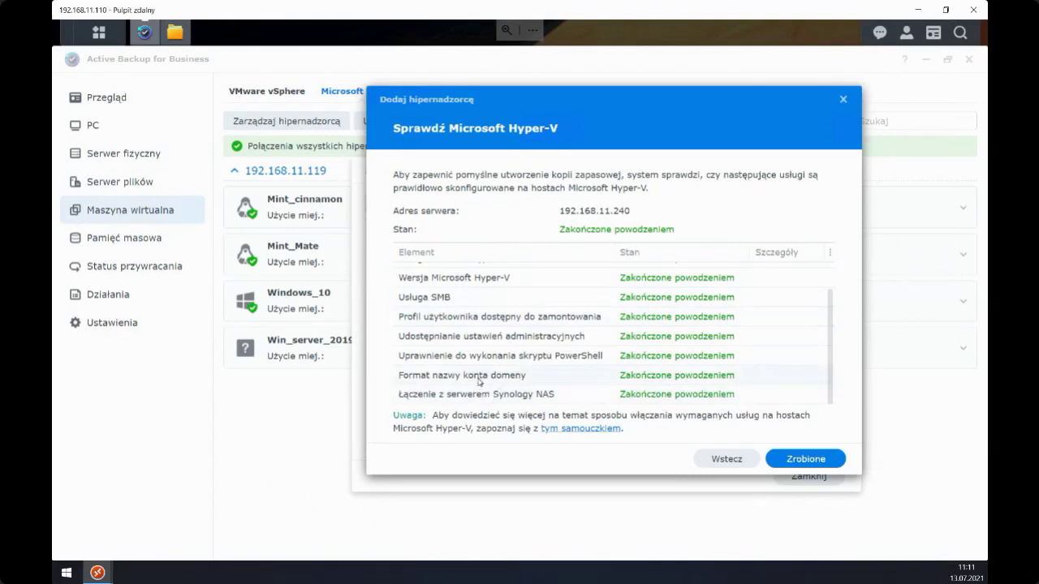
pyautogui.scroll(2, 479, 382)
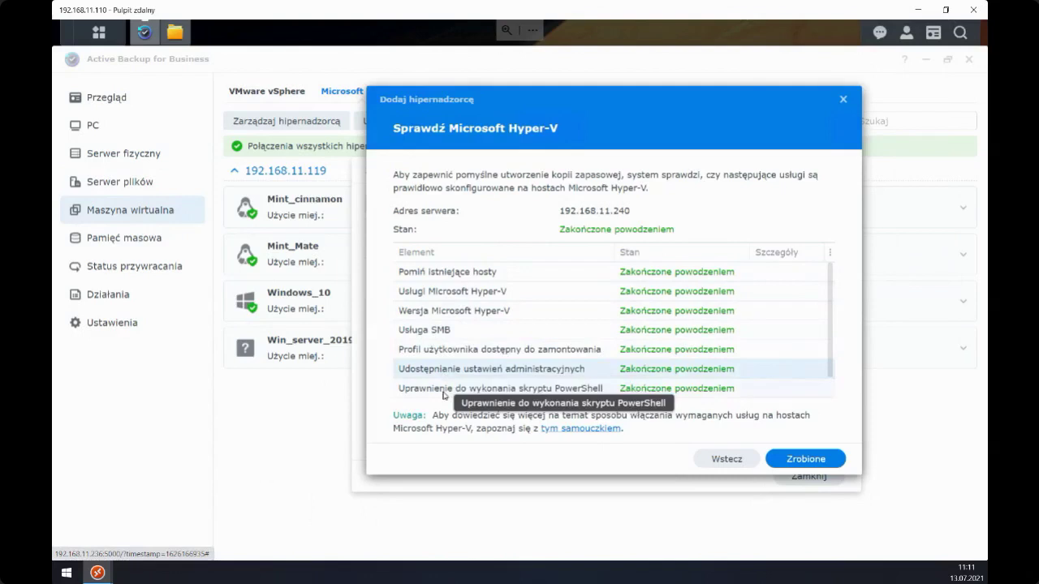
pyautogui.scroll(-2, 471, 325)
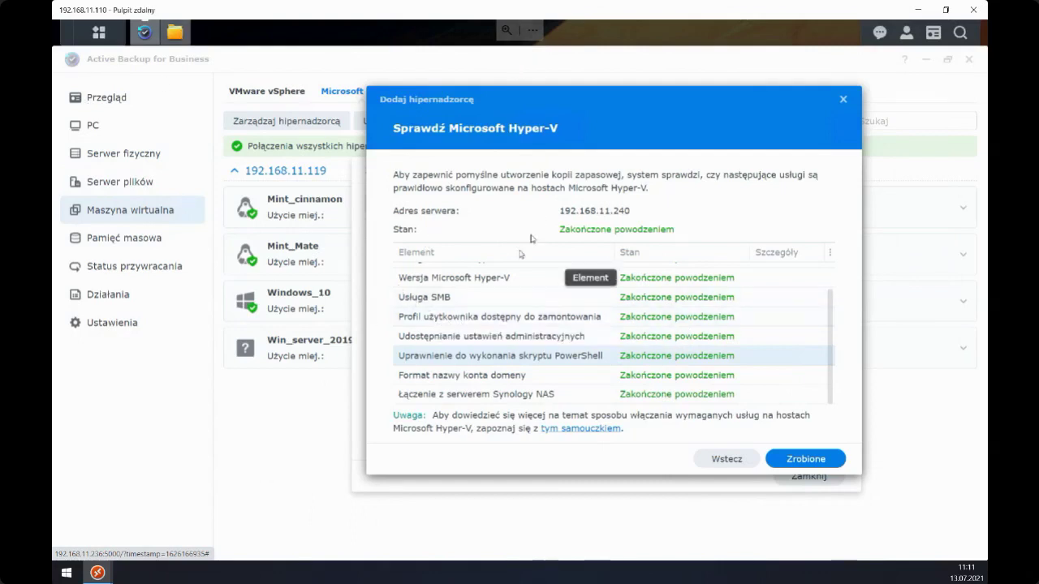
pyautogui.scroll(2, 499, 320)
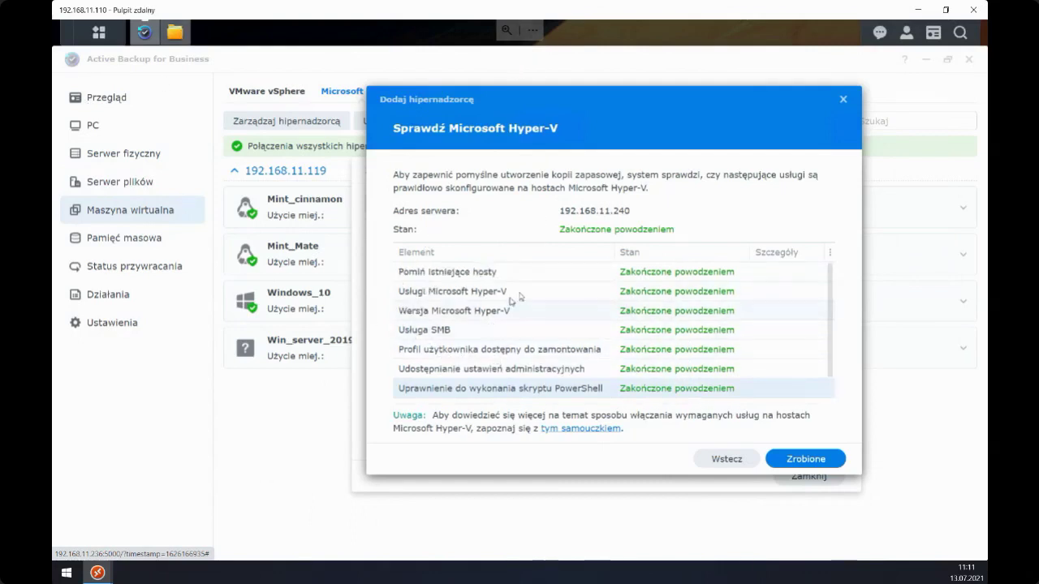
pyautogui.click(785, 459)
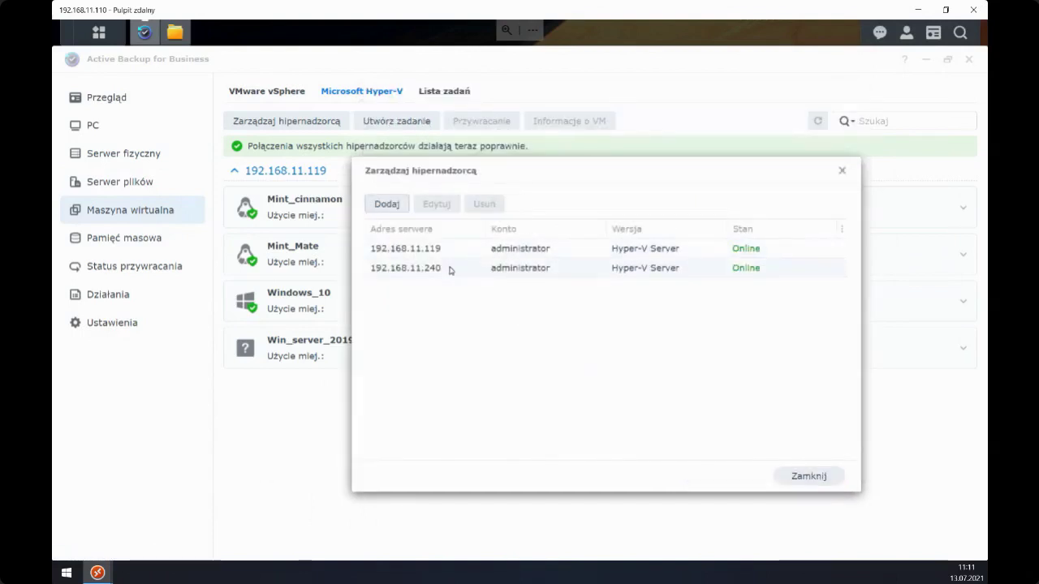
# - Close hypervisor management with 192.168.11.240 added and re-check the 192.168.11.119 machine group
pyautogui.click(451, 271)
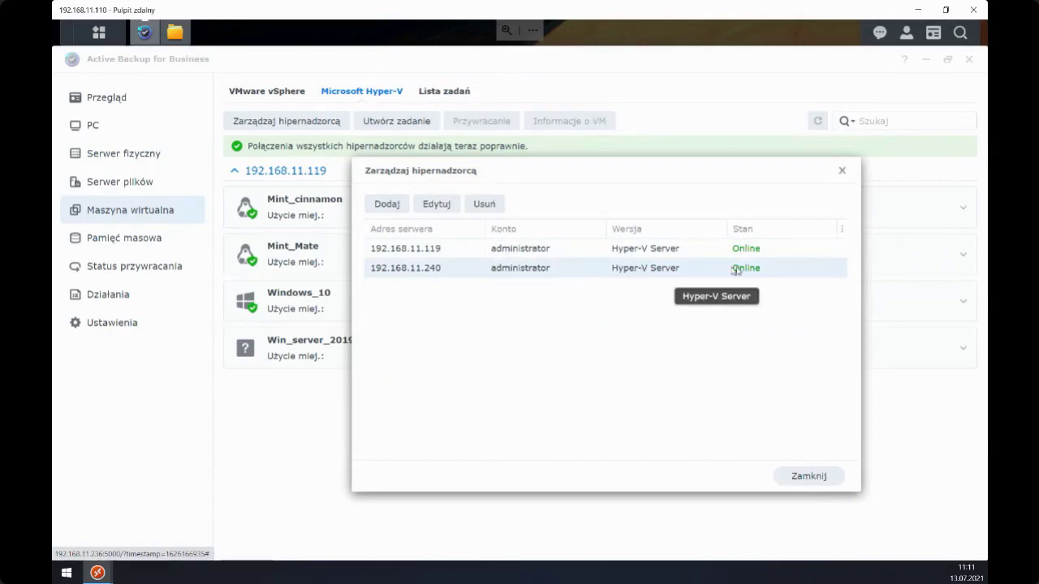
pyautogui.click(804, 477)
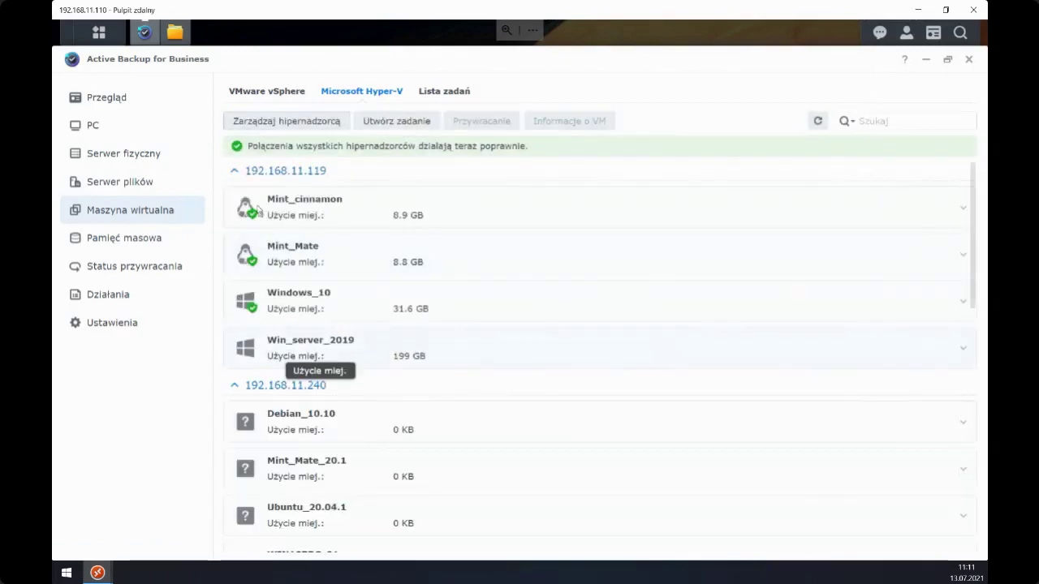
pyautogui.click(234, 172)
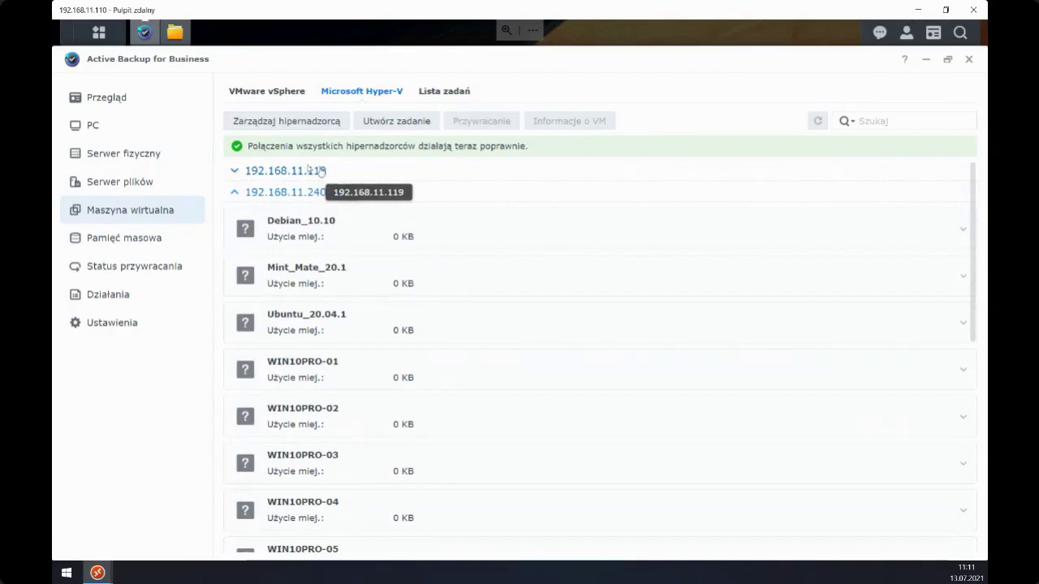
pyautogui.click(242, 174)
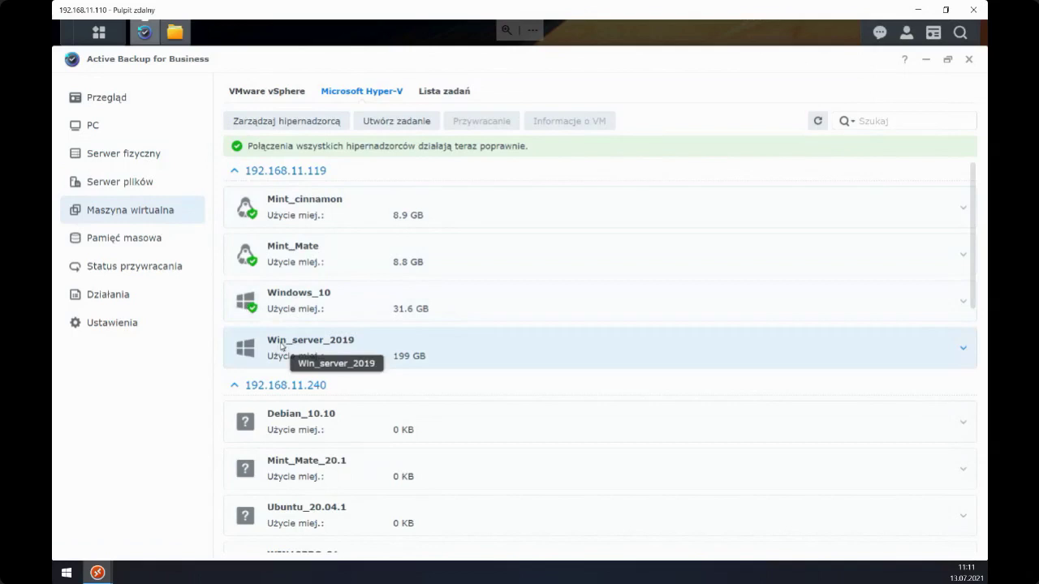
# - Glance at the task list, then scroll through the VMs under both Hyper-V hosts
pyautogui.click(428, 94)
pyautogui.click(325, 96)
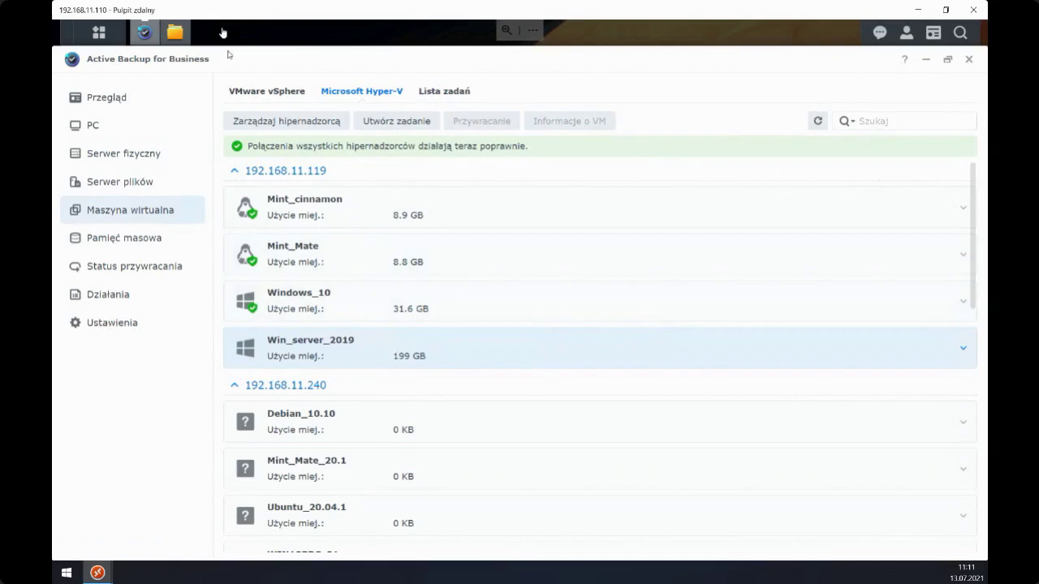
pyautogui.scroll(-4, 294, 341)
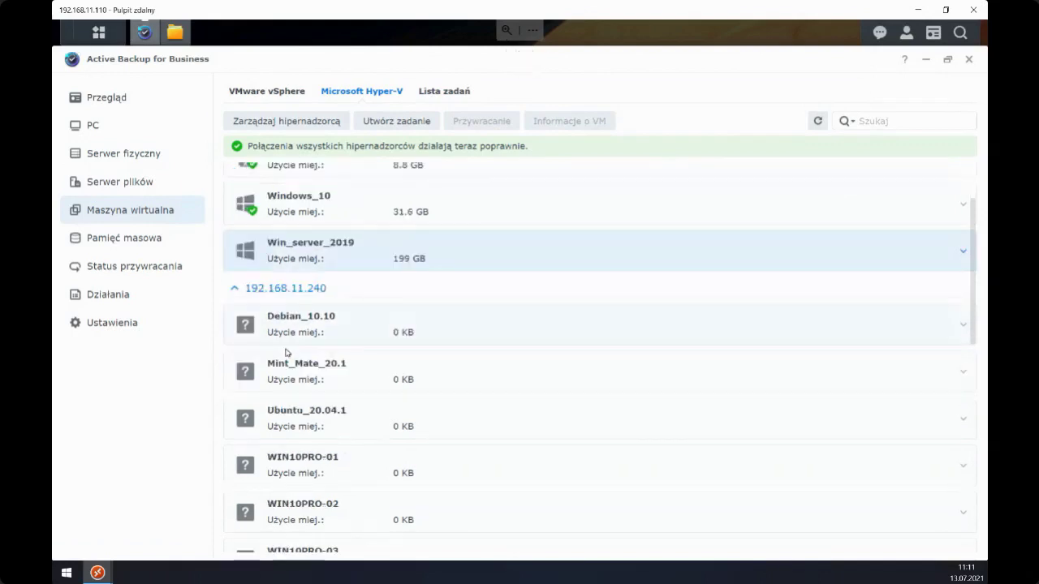
pyautogui.scroll(3, 288, 325)
pyautogui.scroll(-3, 285, 300)
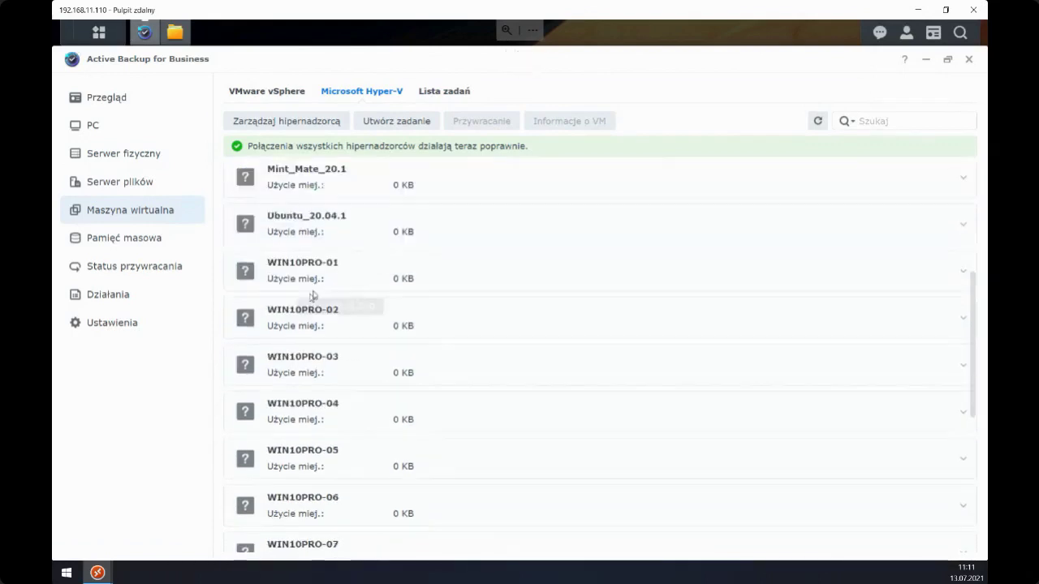
pyautogui.scroll(-5, 300, 365)
pyautogui.scroll(8, 329, 382)
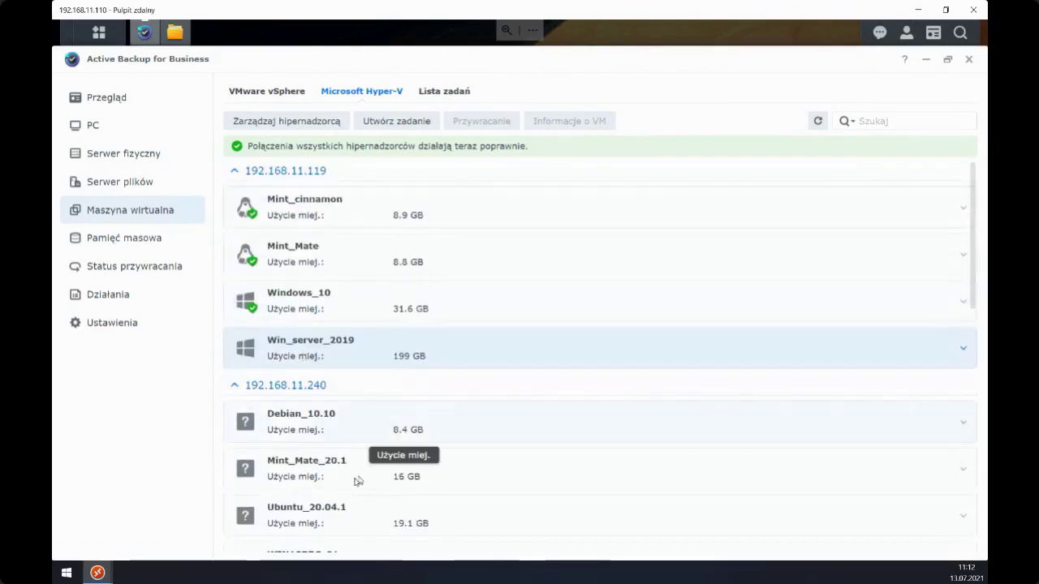
pyautogui.scroll(-10, 349, 438)
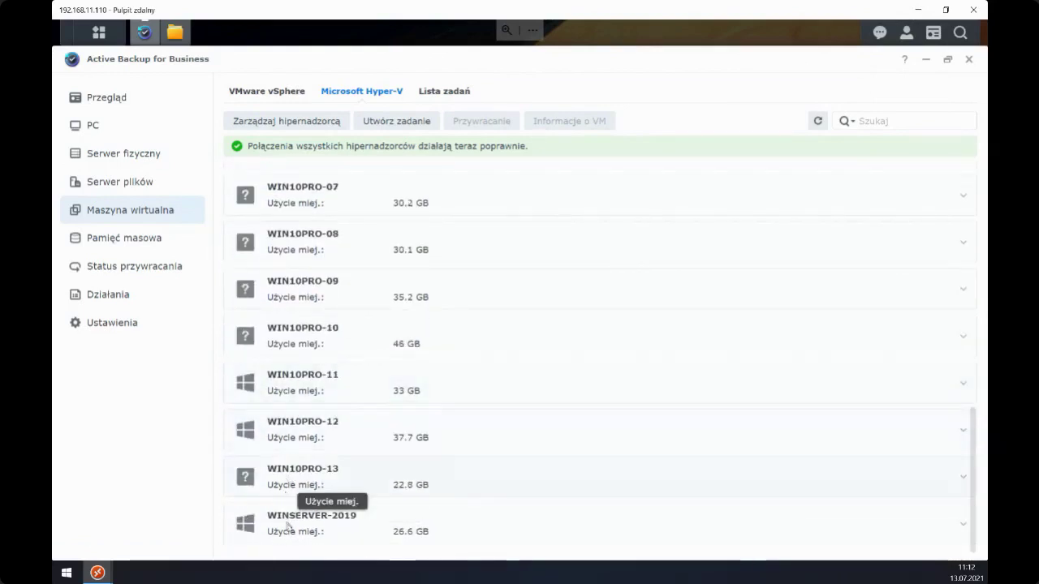
pyautogui.scroll(5, 323, 341)
pyautogui.scroll(4, 321, 313)
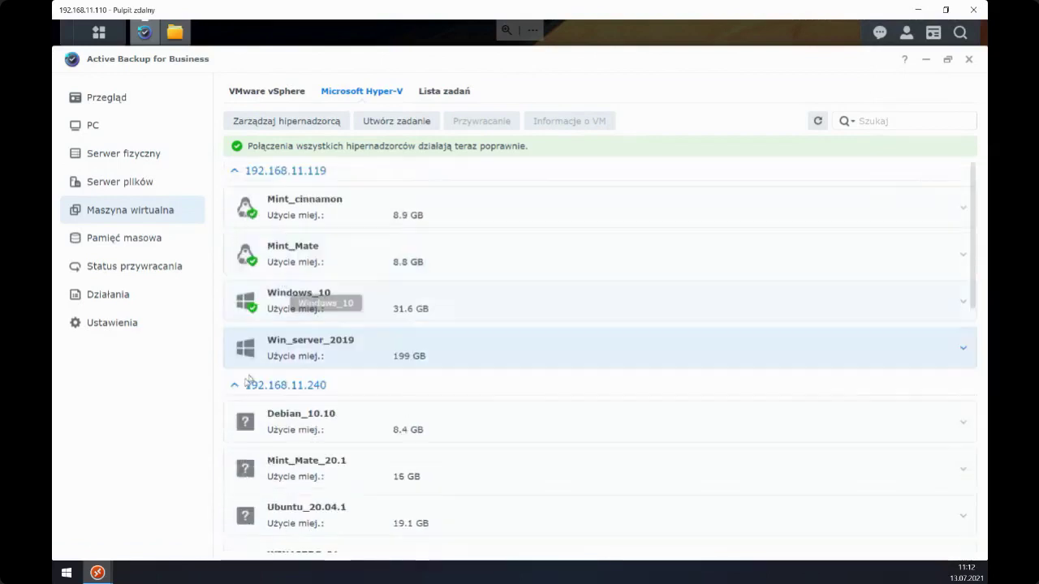
# - Collapse the 192.168.11.240 and 192.168.11.119 host groups and show the backup task list
pyautogui.click(234, 385)
pyautogui.click(242, 173)
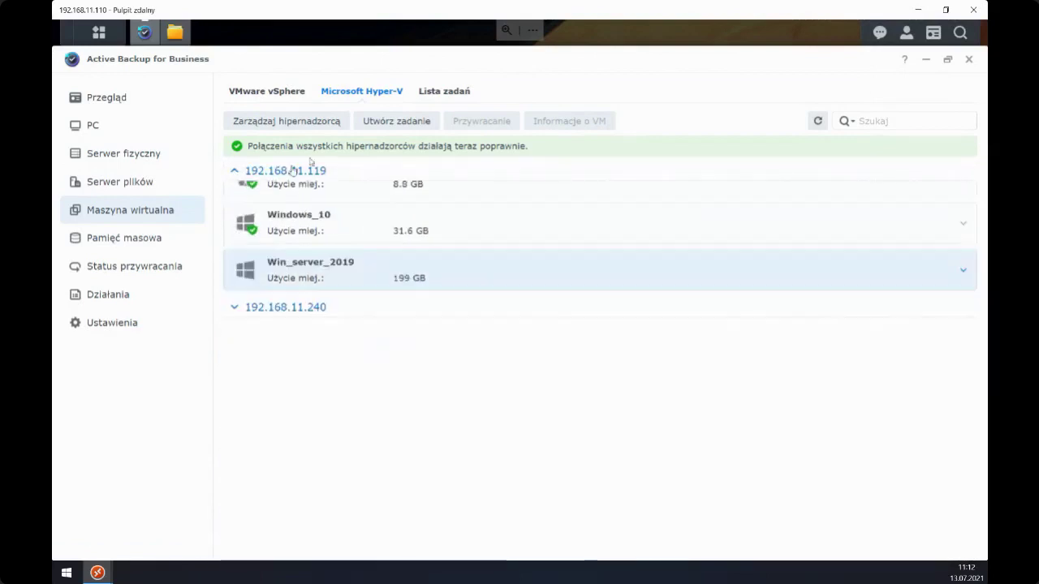
pyautogui.click(442, 93)
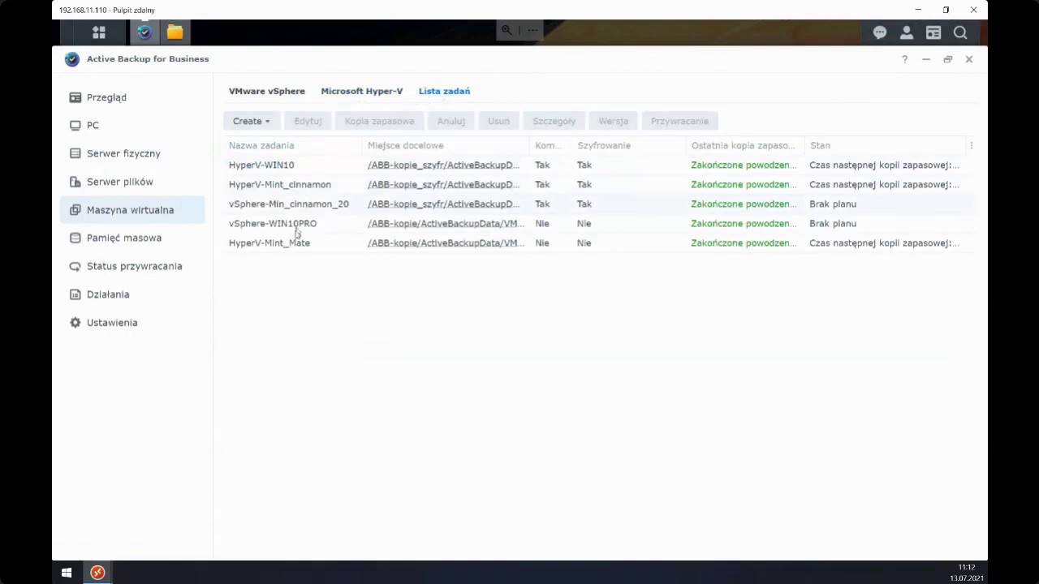
# - Mount the encrypted ABB-kopie_szyfr destination with its password, then launch File Station
pyautogui.click(164, 242)
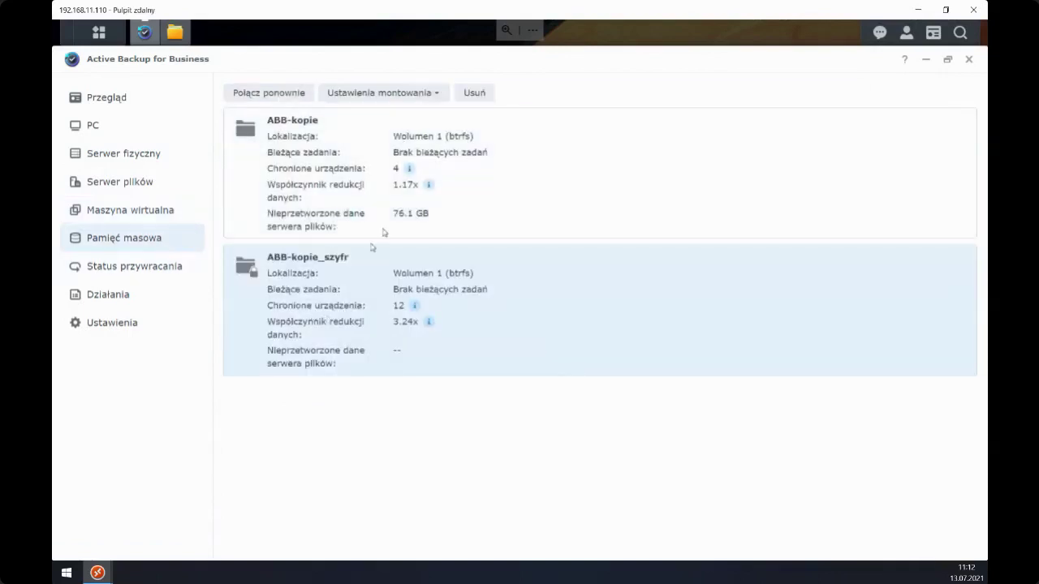
pyautogui.click(316, 200)
pyautogui.click(315, 295)
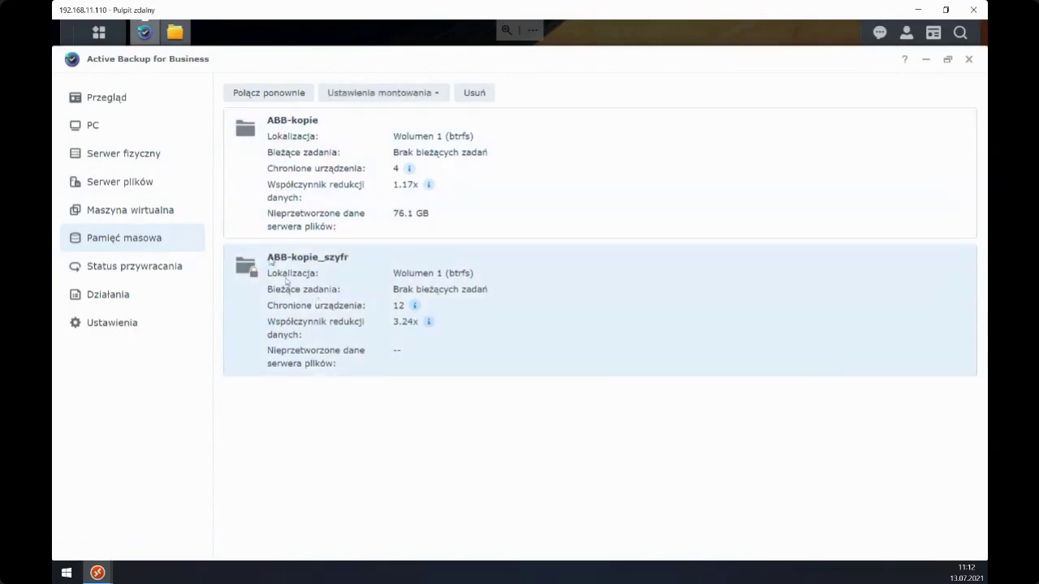
pyautogui.click(360, 96)
pyautogui.click(363, 117)
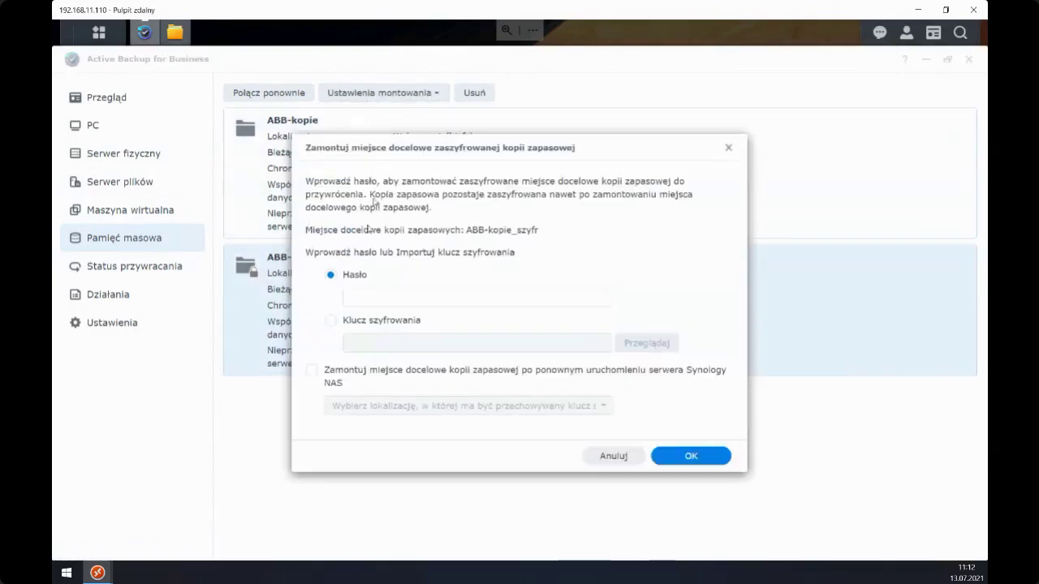
pyautogui.click(381, 297)
pyautogui.write('••')
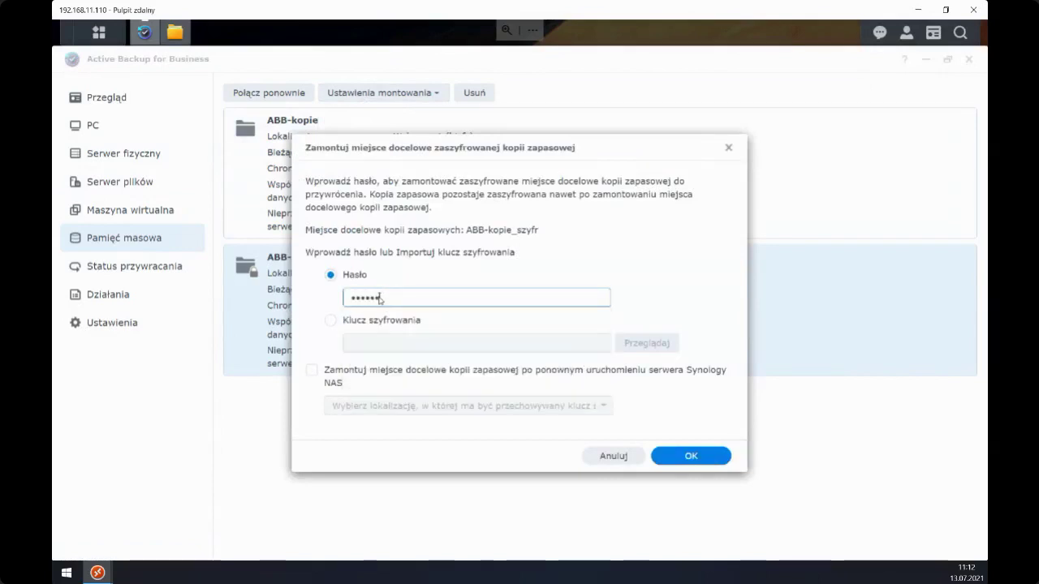
pyautogui.click(682, 456)
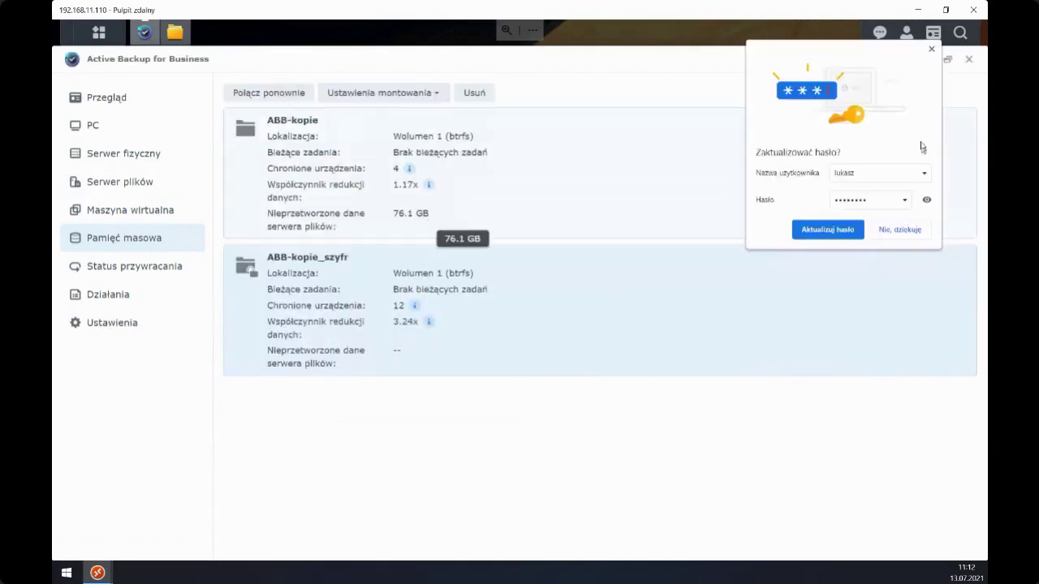
pyautogui.click(932, 50)
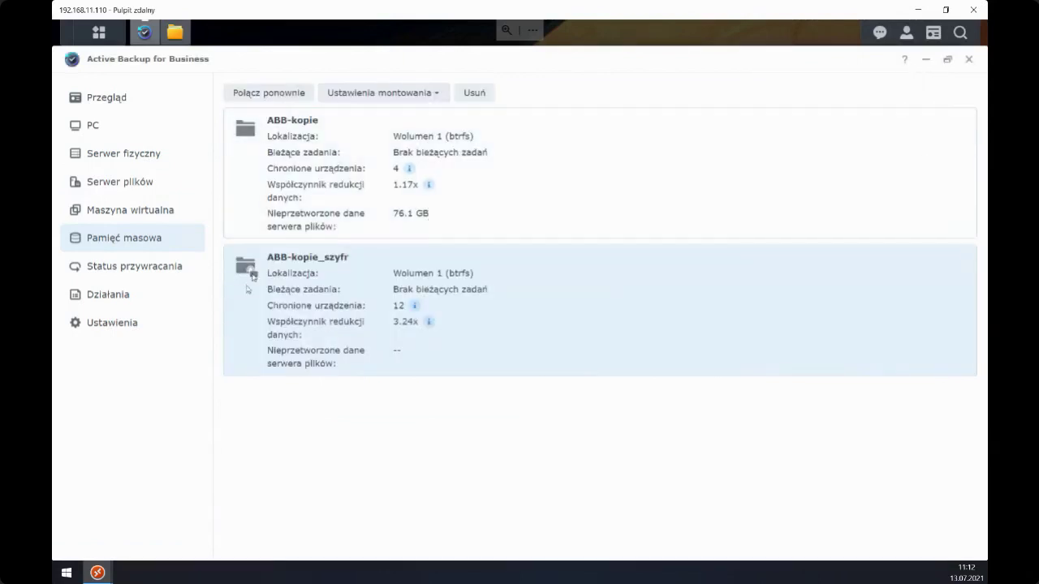
pyautogui.click(176, 39)
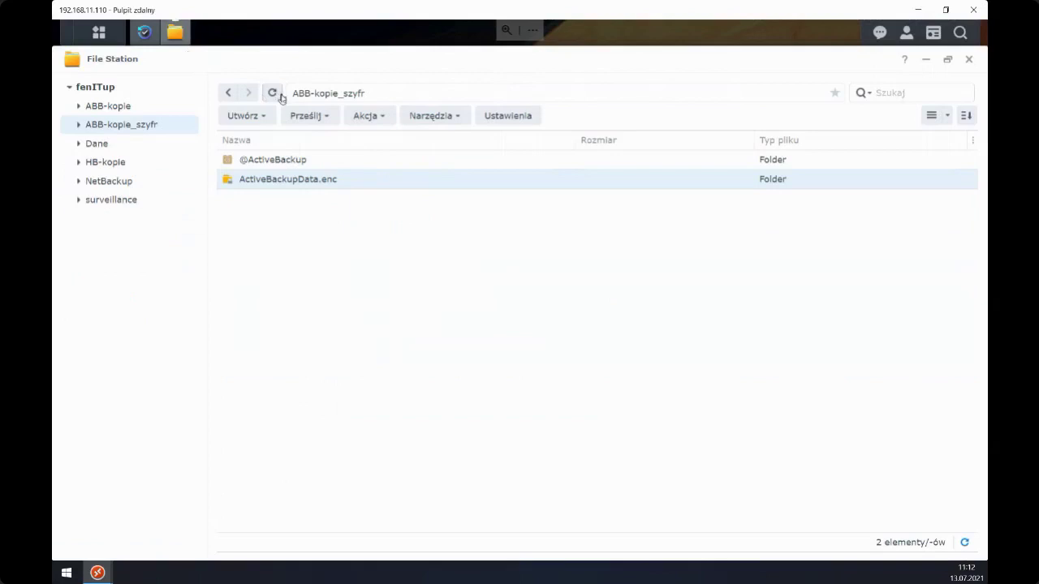
# - Open the ActiveBackupData folder in ABB-kopie_szyfr, then return to the storage destinations in Active Backup
pyautogui.click(105, 107)
pyautogui.click(103, 126)
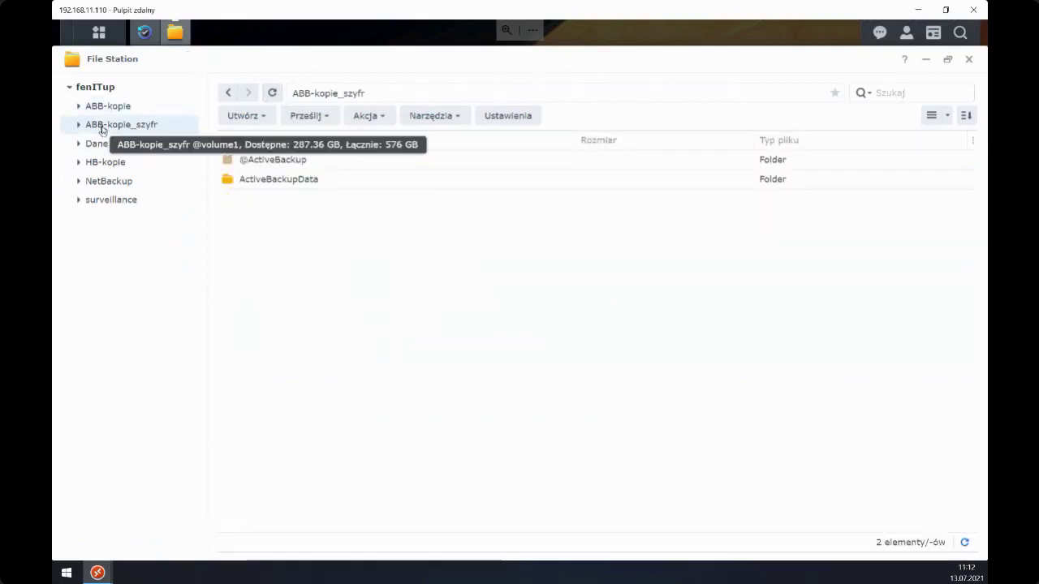
pyautogui.click(263, 187)
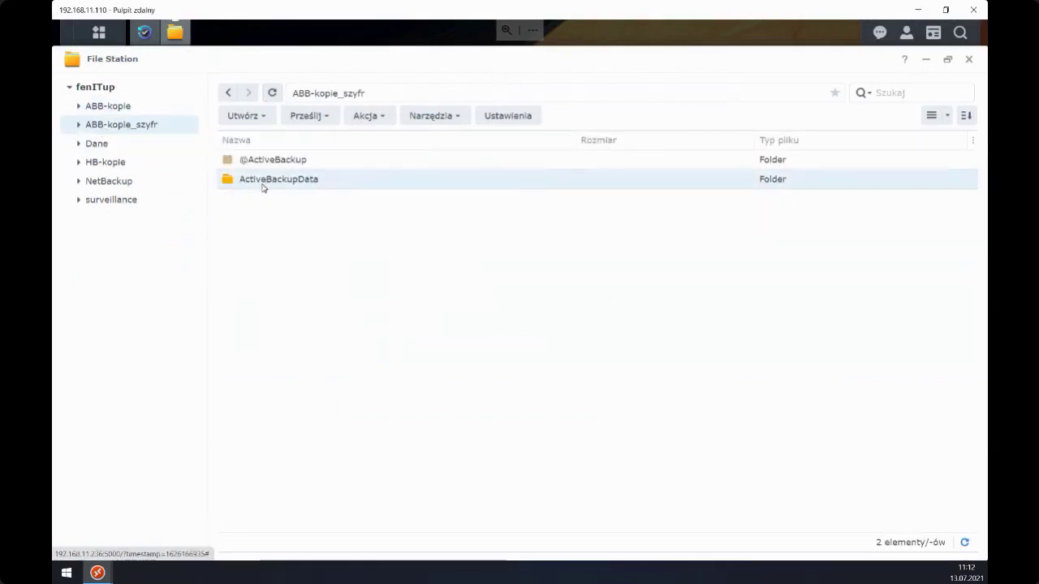
pyautogui.doubleClick(262, 180)
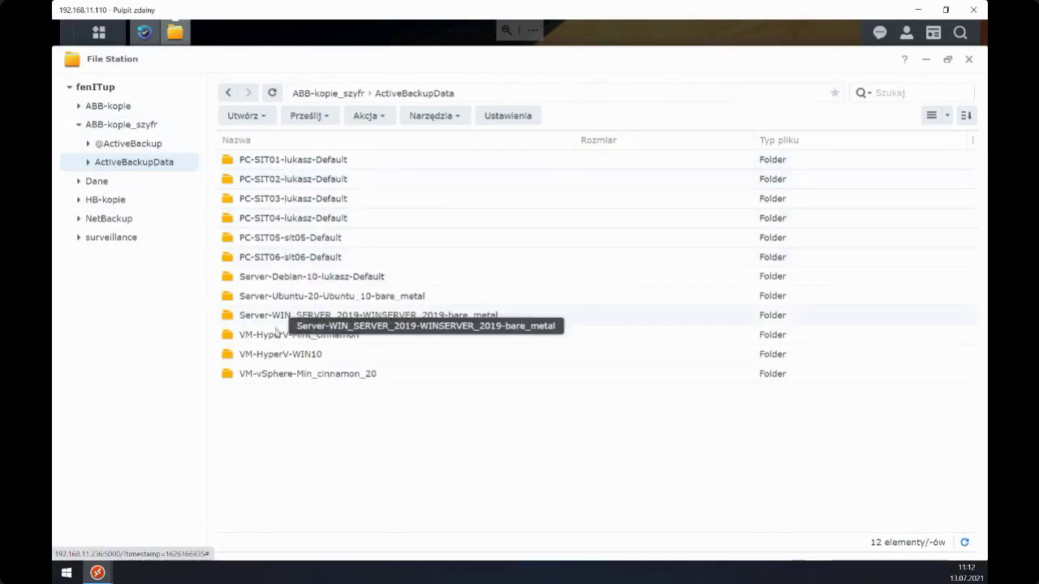
pyautogui.click(144, 31)
pyautogui.click(331, 229)
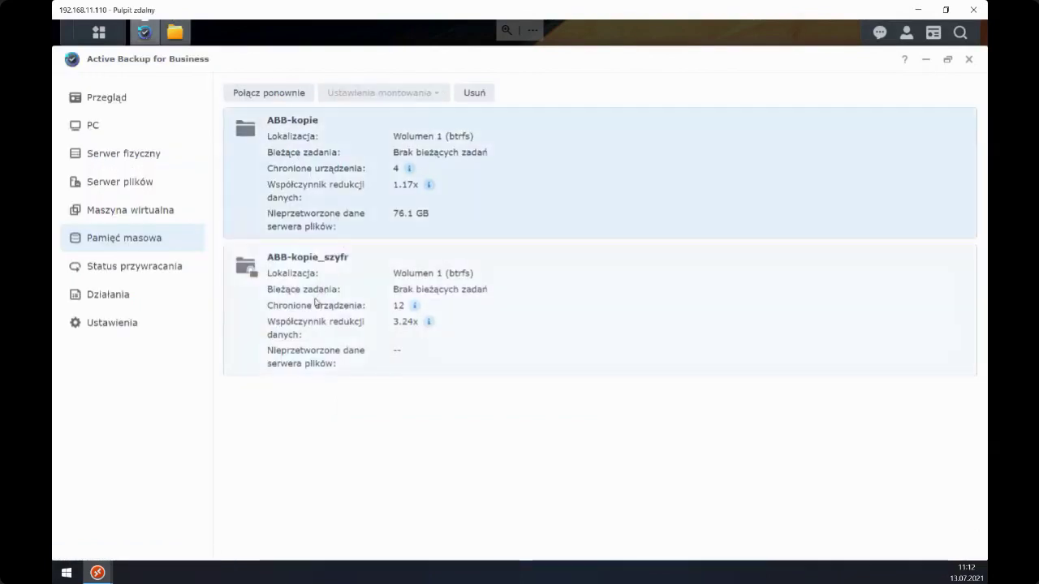
# - Select ABB-kopie_szyfr, then view the vSphere-WIN10PRO instant restore entry under restore status
pyautogui.click(316, 302)
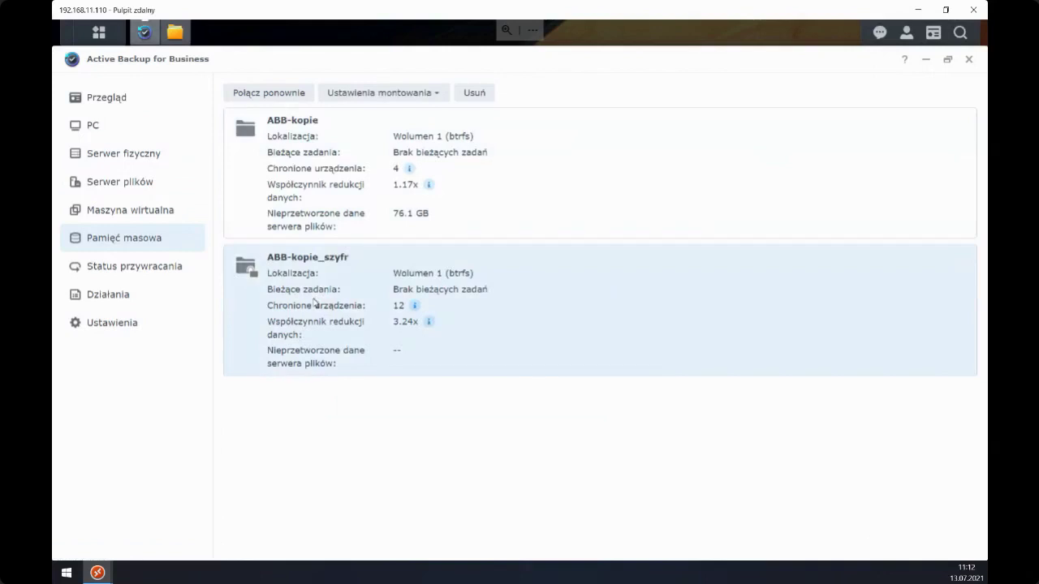
pyautogui.click(96, 271)
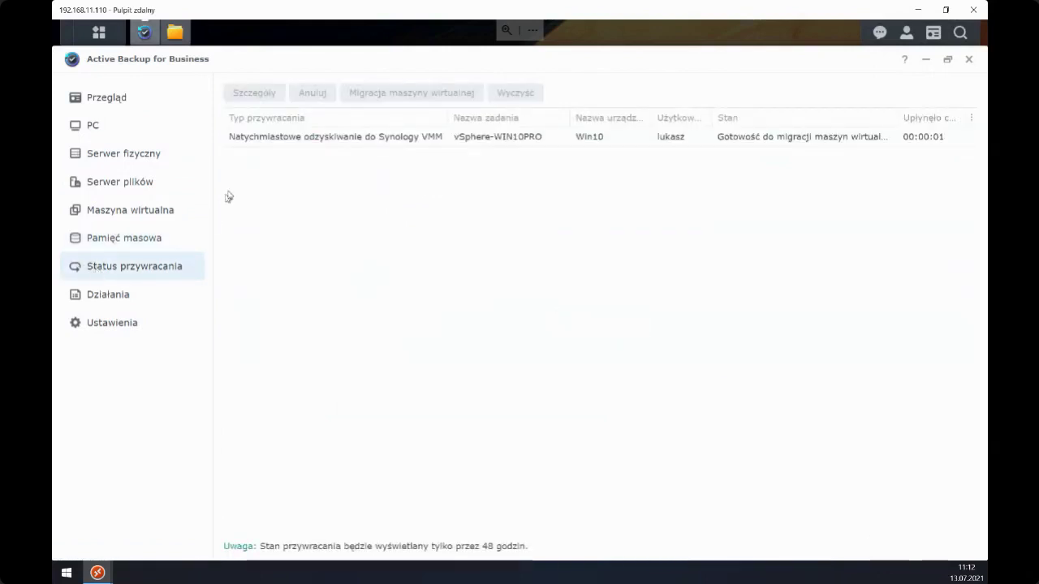
pyautogui.click(267, 143)
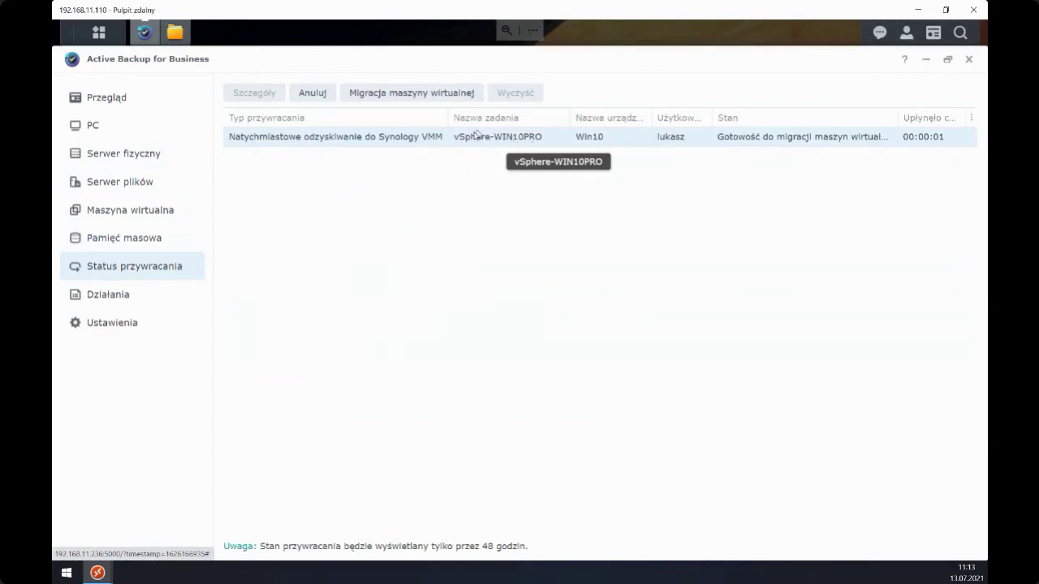
# - Check the restored Win10 VM running in Virtual Machine Manager, then minimize it
pyautogui.click(103, 33)
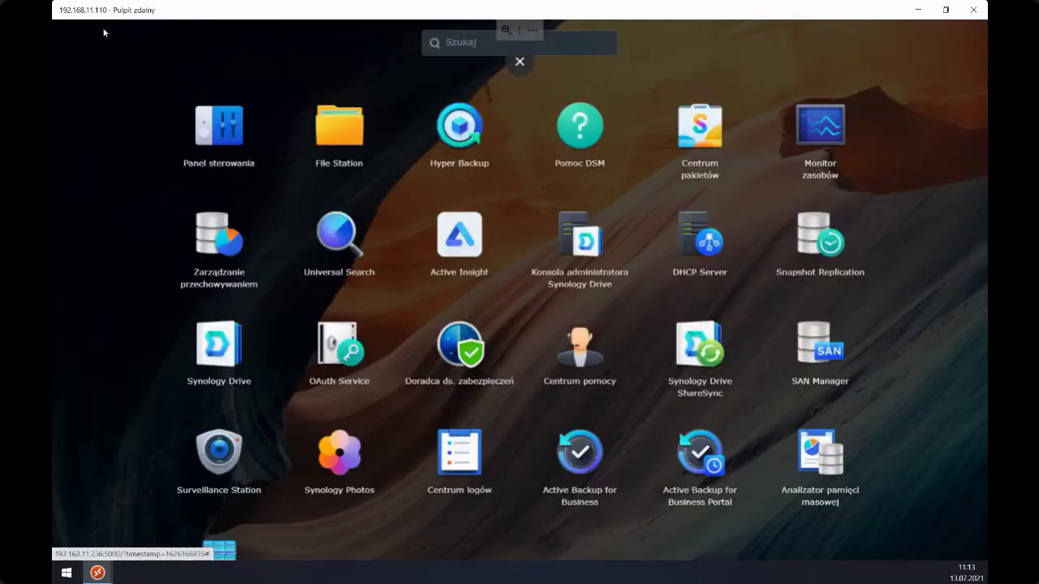
pyautogui.scroll(-2, 248, 397)
pyautogui.click(232, 487)
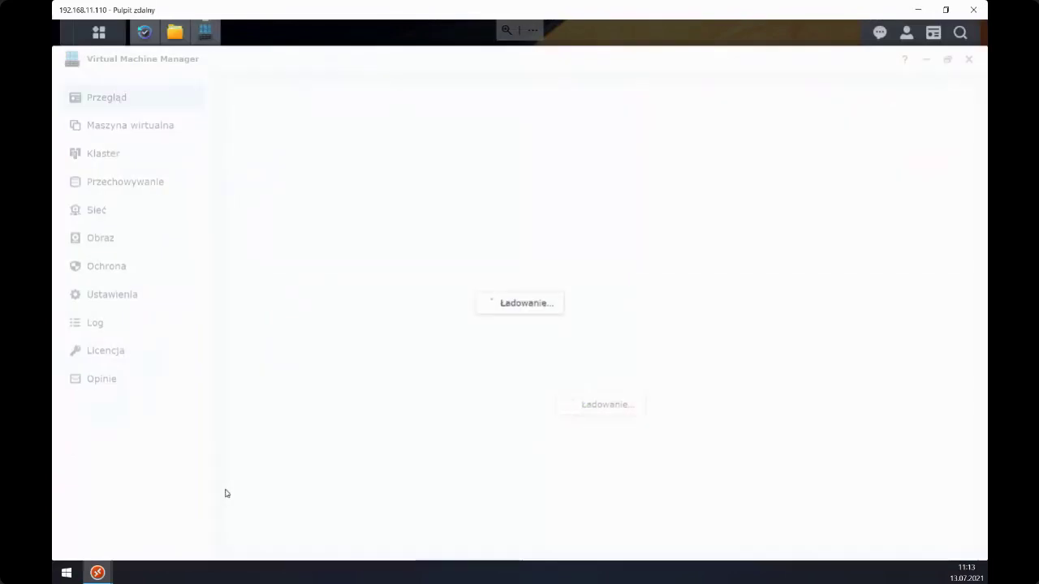
pyautogui.click(154, 128)
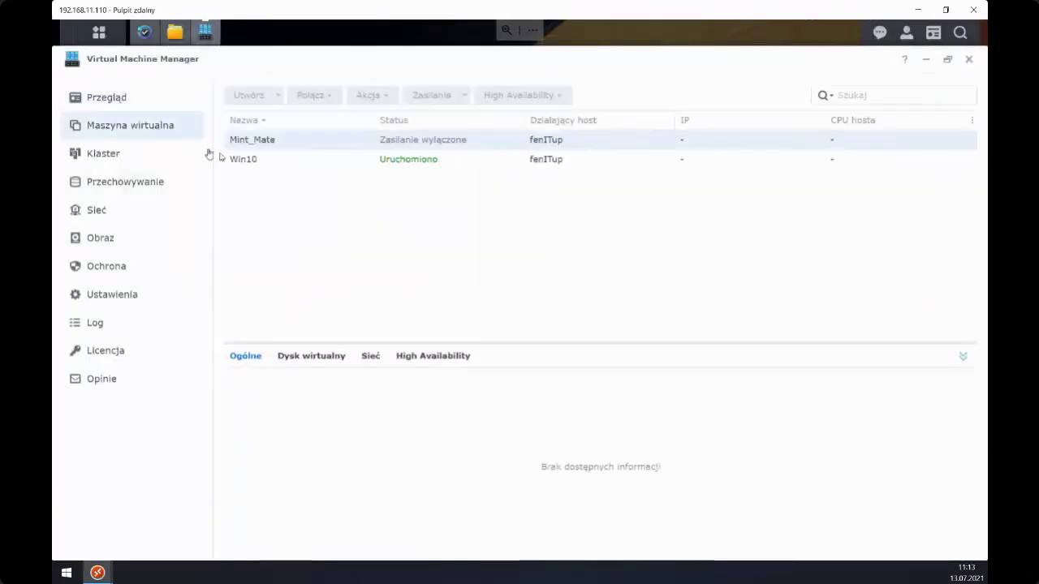
pyautogui.click(274, 167)
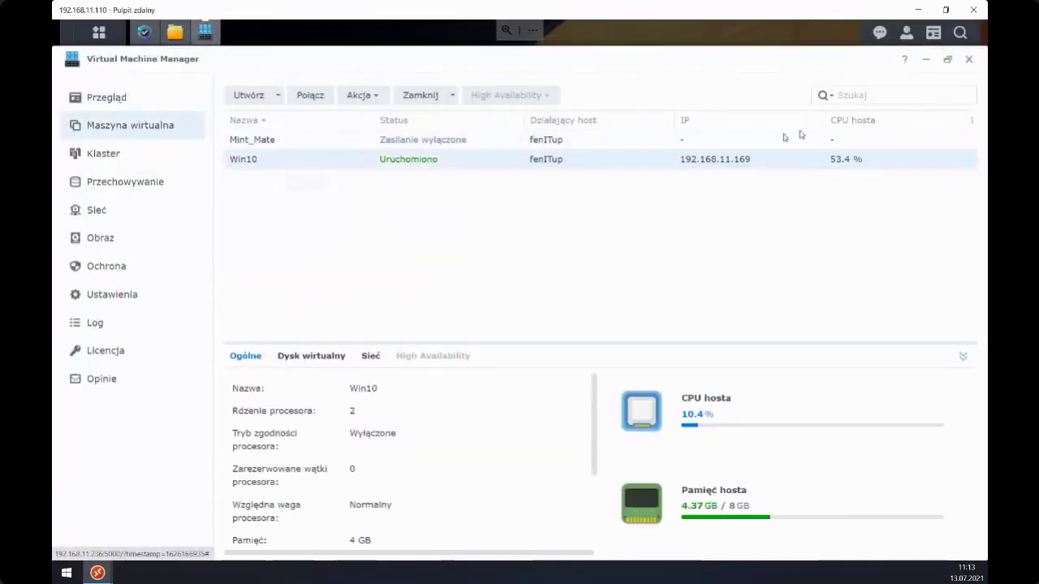
pyautogui.click(926, 63)
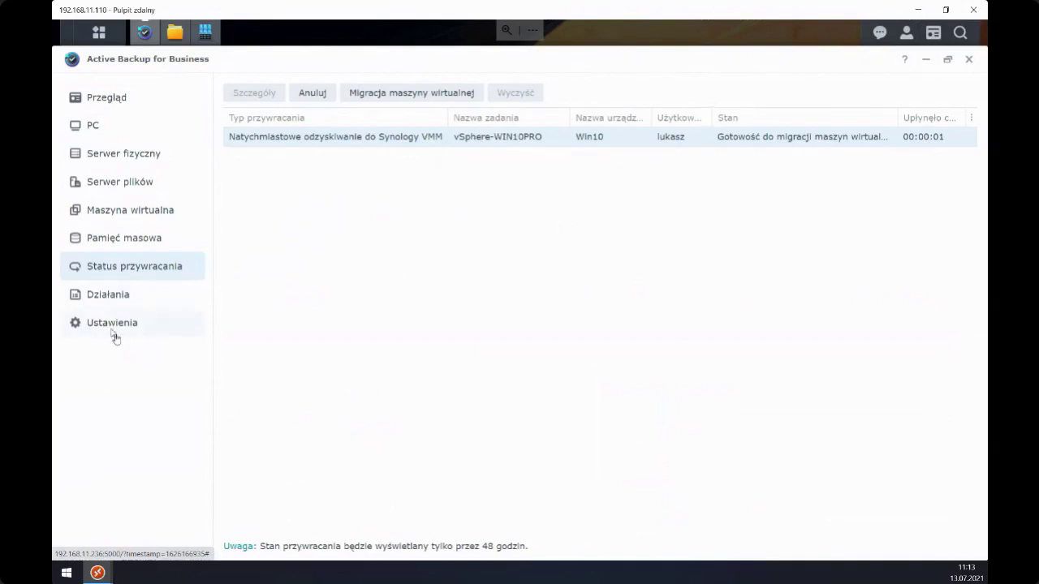
# - Compare the event log and task history, then select the latest 13.07 daily report
pyautogui.click(110, 296)
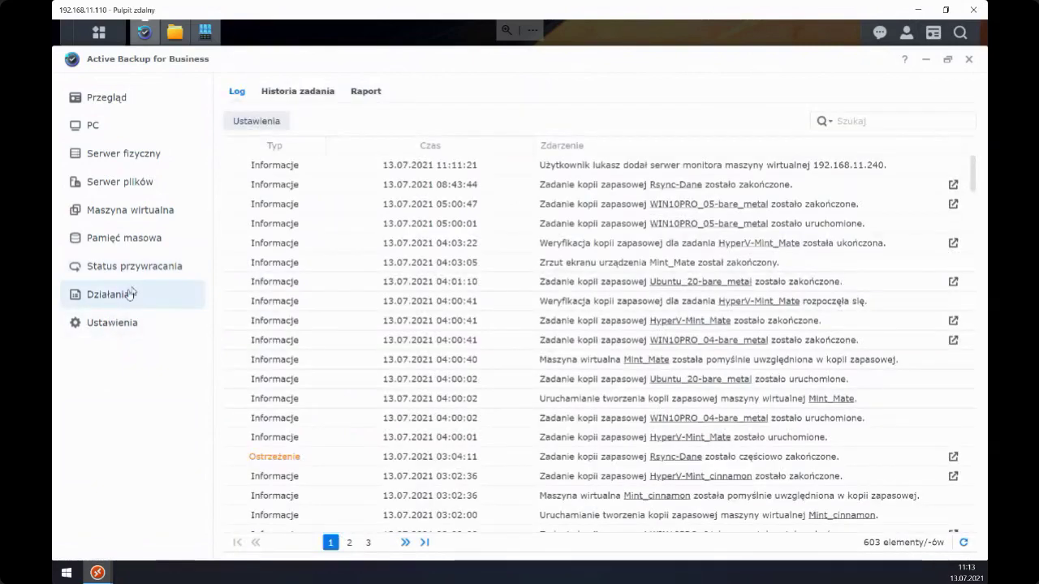
pyautogui.click(275, 90)
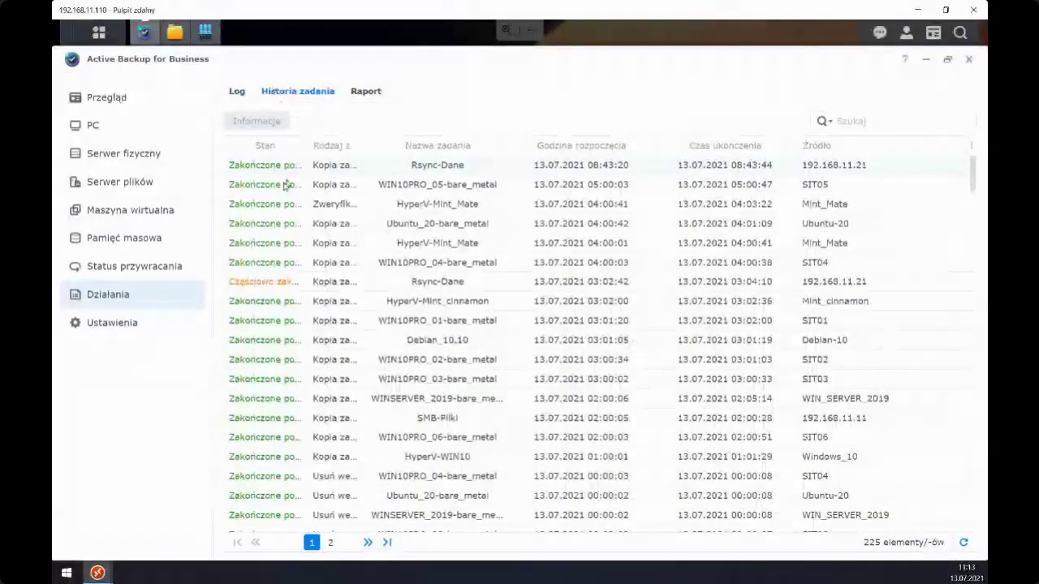
pyautogui.click(237, 92)
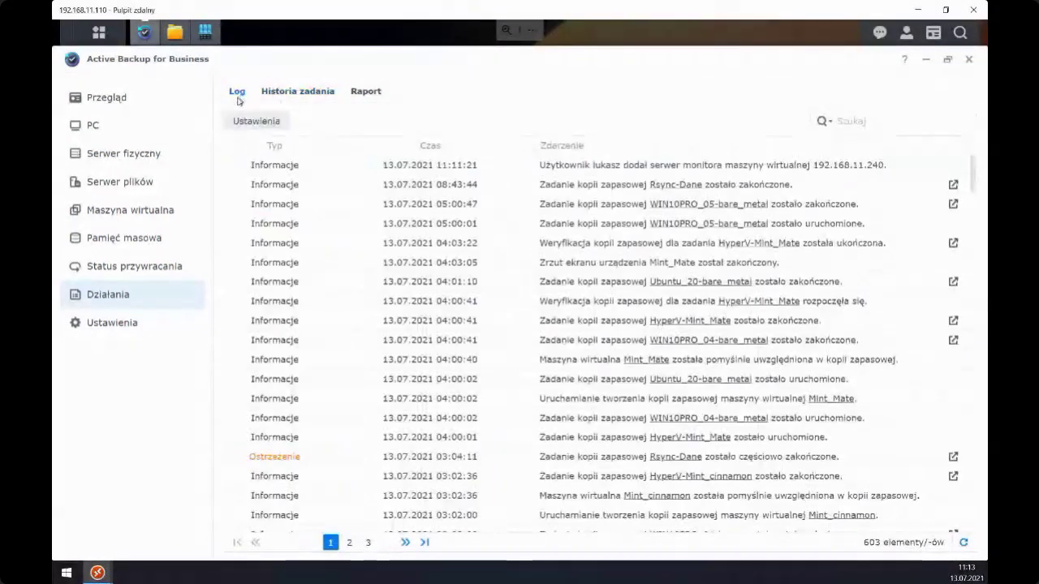
pyautogui.click(278, 92)
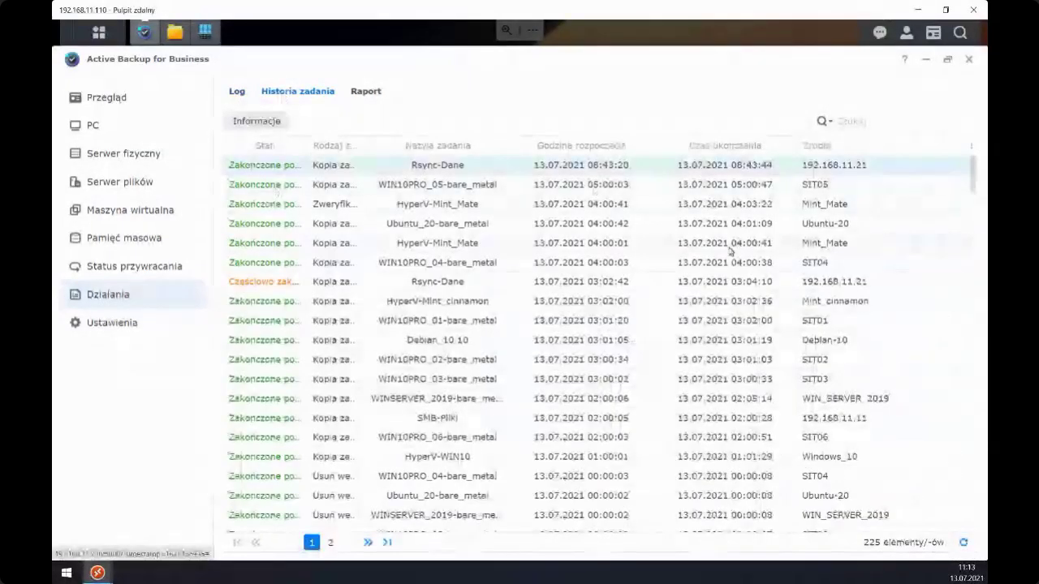
pyautogui.click(375, 95)
pyautogui.click(271, 173)
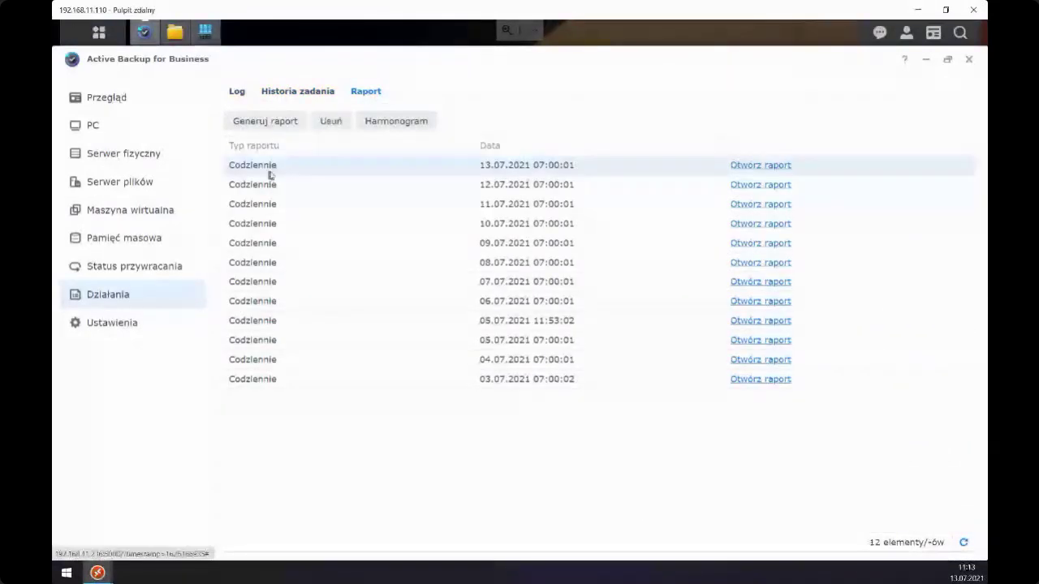
# - Review the report schedule and its recipient address, closing it without changes
pyautogui.click(281, 184)
pyautogui.click(377, 121)
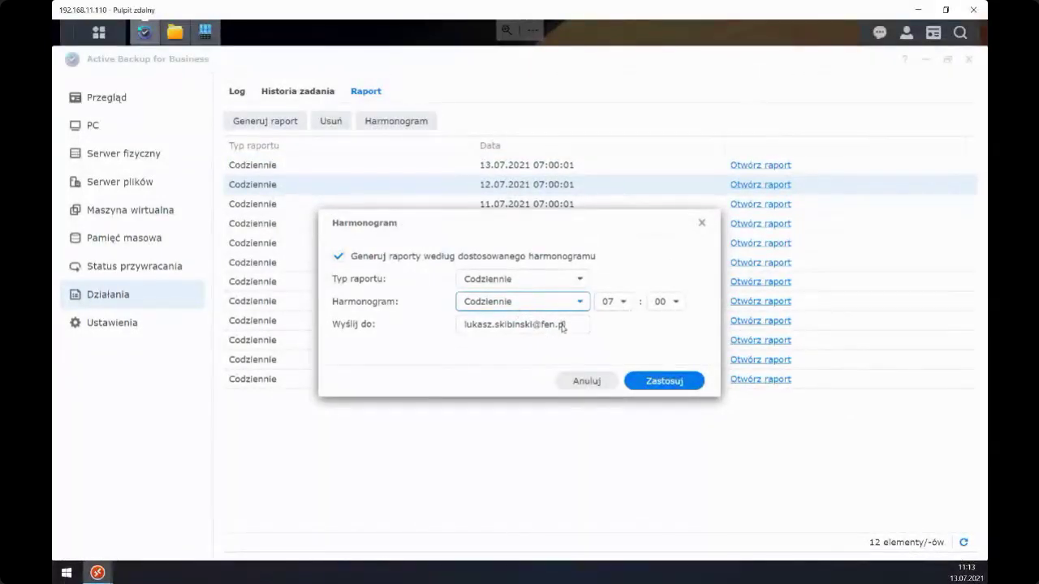
pyautogui.moveTo(563, 326); pyautogui.dragTo(459, 323)
pyautogui.click(702, 222)
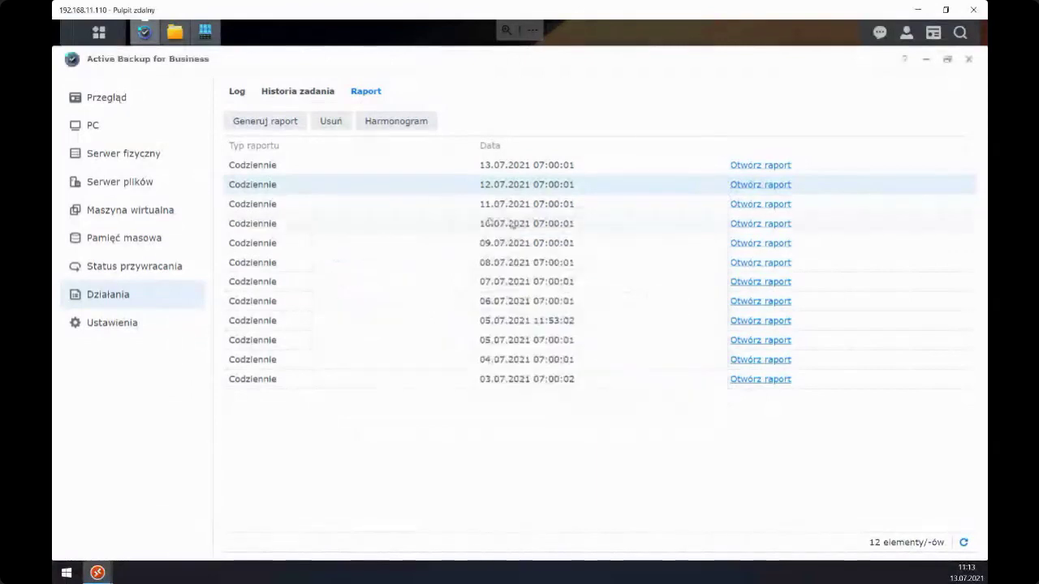
# - Generate a new daily (Codziennie) report and open the 13.07.2021 11:13:50 result
pyautogui.click(269, 174)
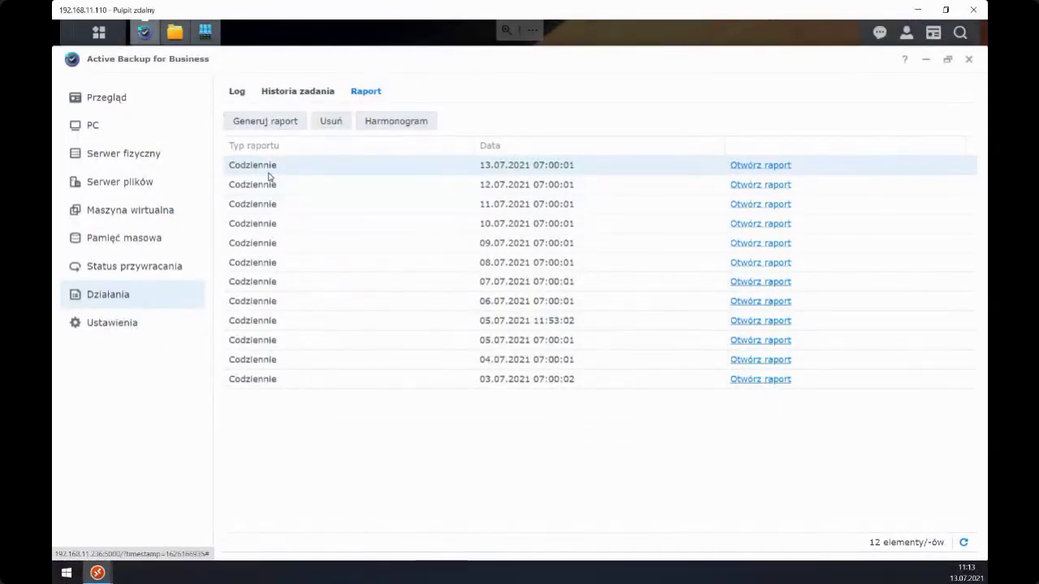
pyautogui.click(270, 124)
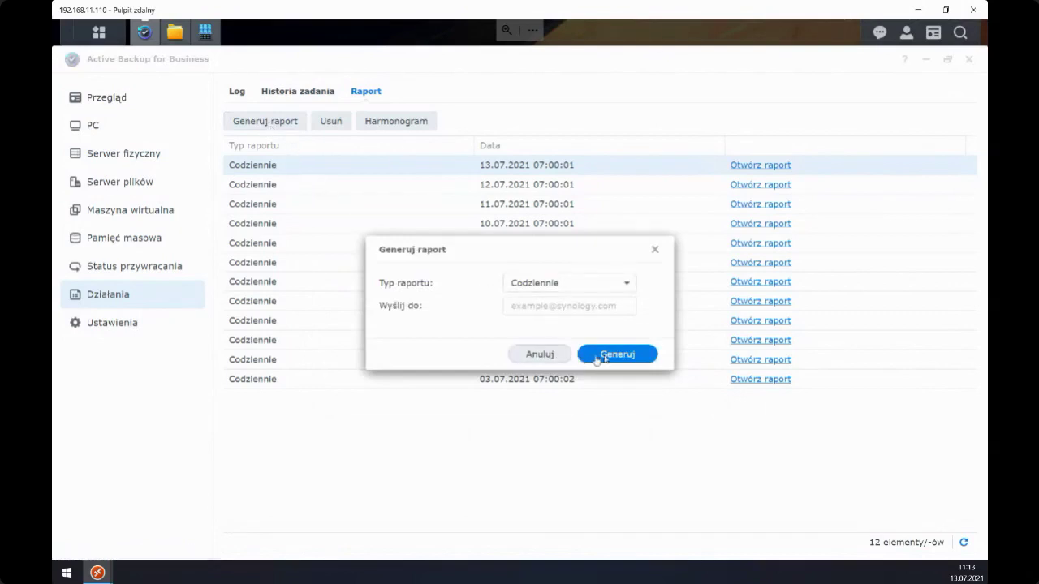
pyautogui.click(608, 354)
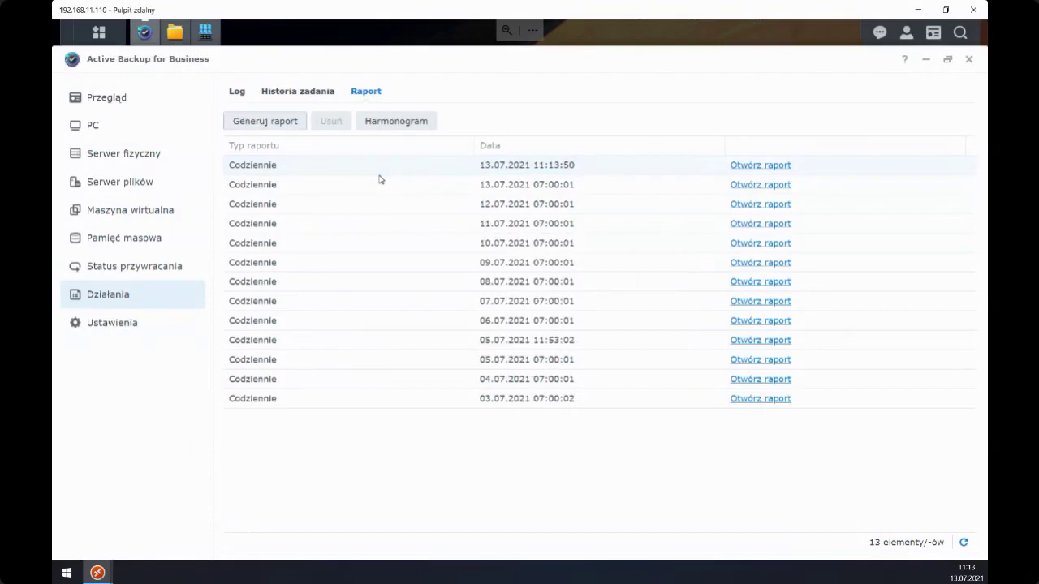
pyautogui.press('F11')
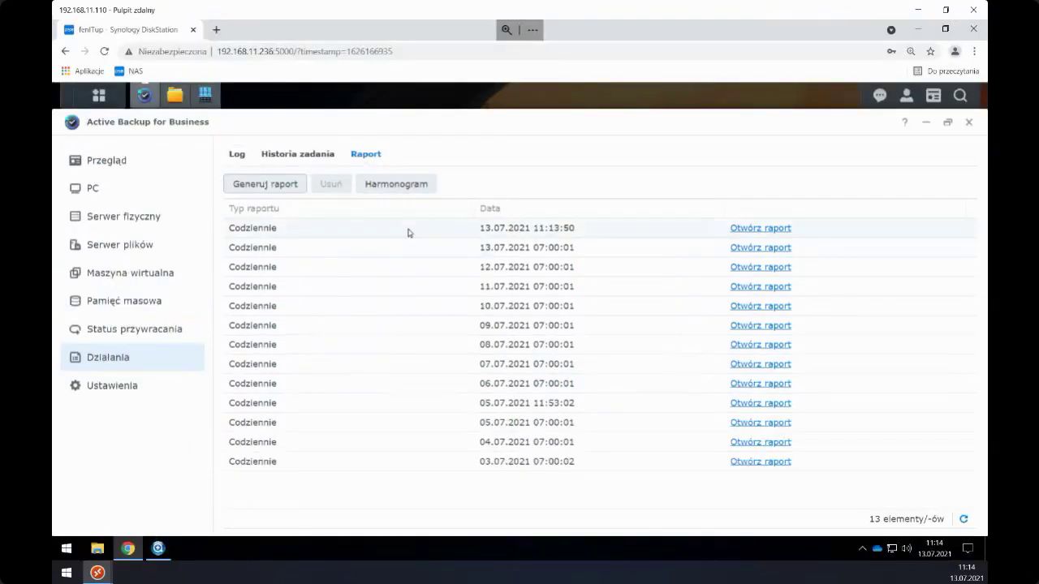
pyautogui.click(751, 228)
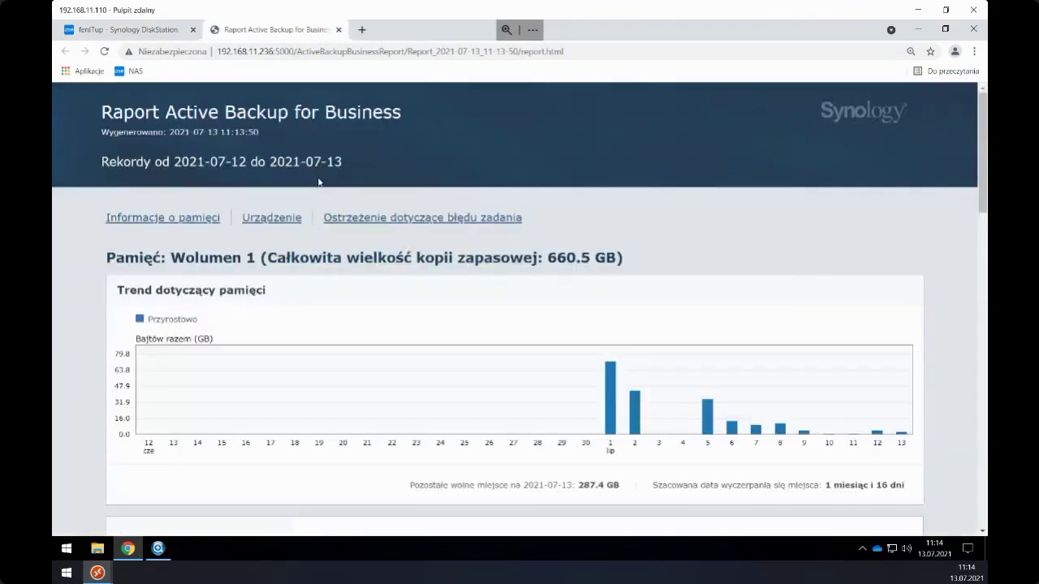
# - Read the report full screen, highlighting the 172.5 GB storage usage figure
pyautogui.press('F11')
pyautogui.moveTo(633, 352)
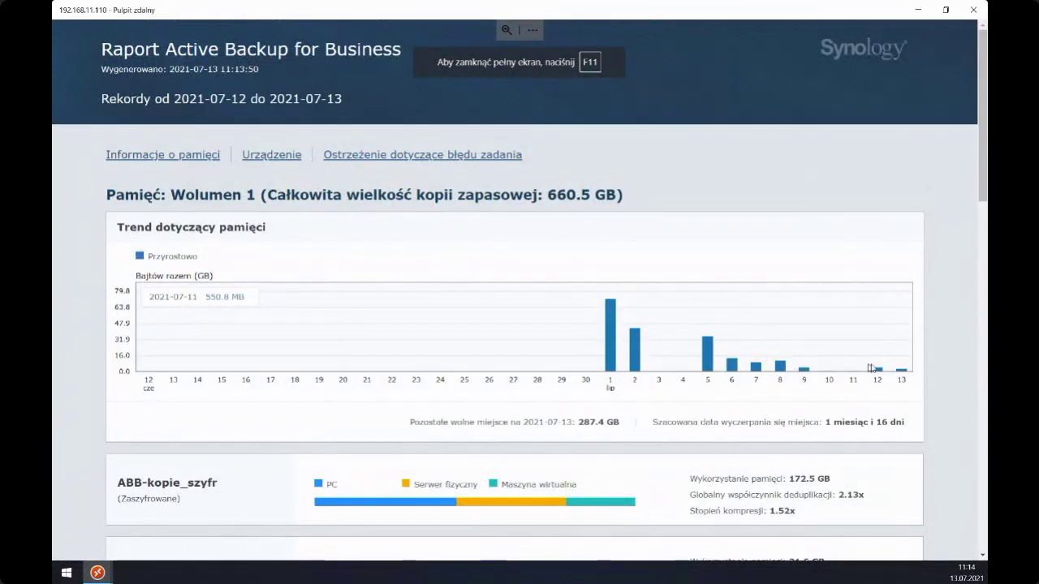
pyautogui.moveTo(903, 374)
pyautogui.scroll(-3, 901, 374)
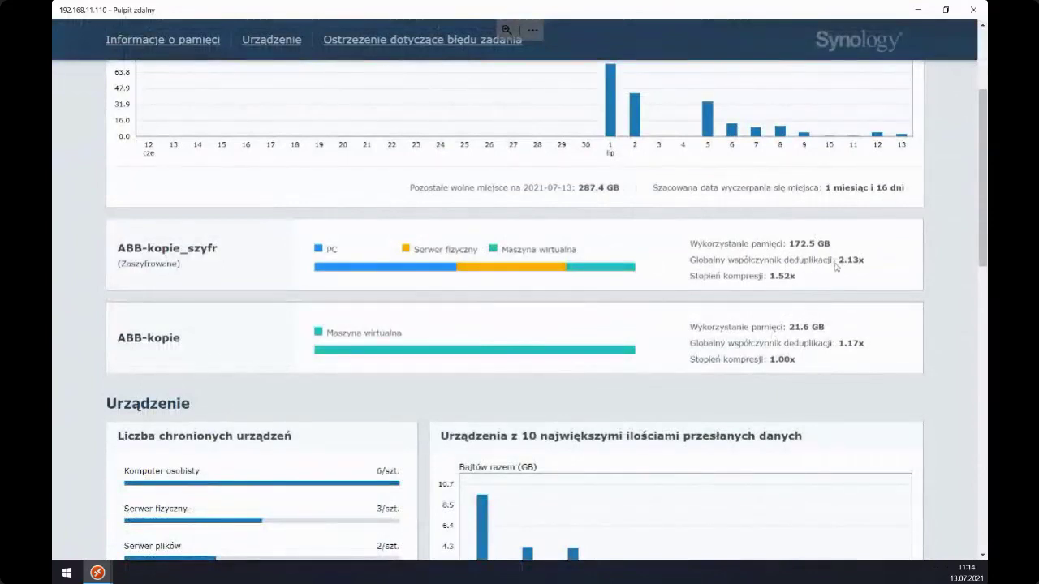
pyautogui.moveTo(838, 244); pyautogui.dragTo(792, 246)
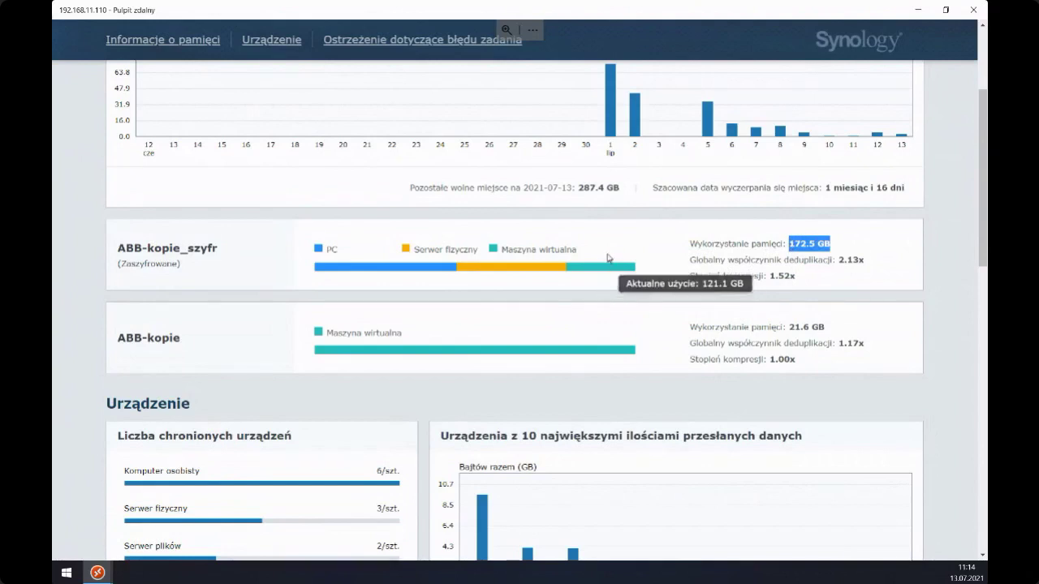
pyautogui.scroll(2, 536, 250)
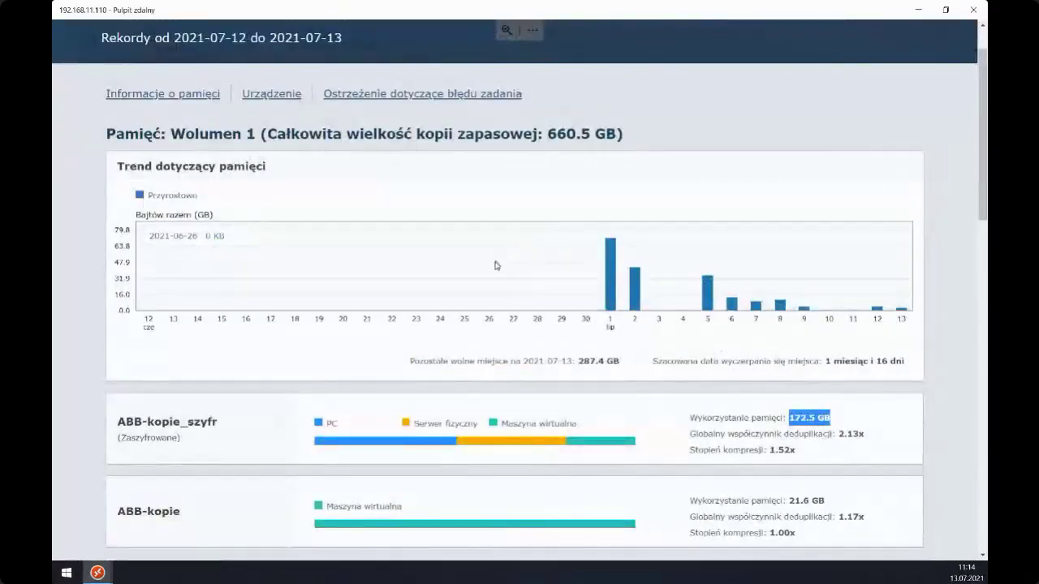
pyautogui.scroll(-3, 494, 263)
pyautogui.click(203, 253)
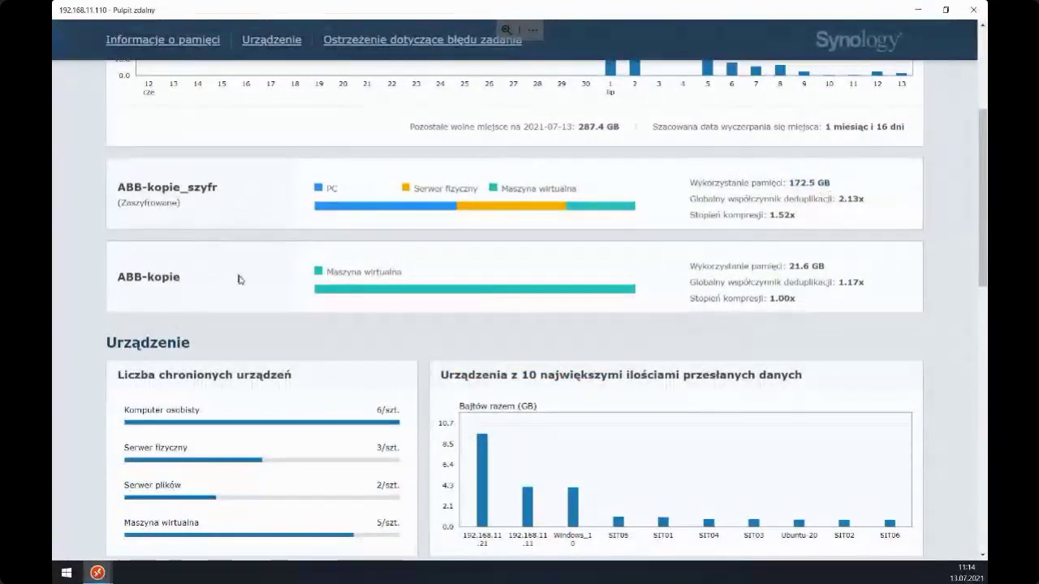
# - Scroll through the rest of the report, then leave full-screen view
pyautogui.scroll(-3, 237, 279)
pyautogui.scroll(2, 216, 199)
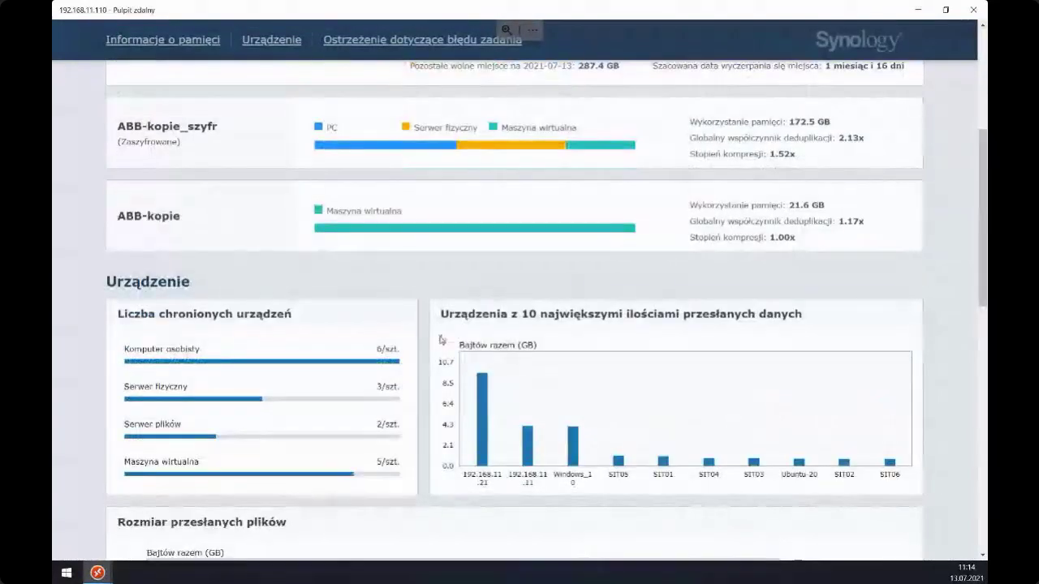
pyautogui.scroll(-2, 401, 263)
pyautogui.scroll(-2, 519, 341)
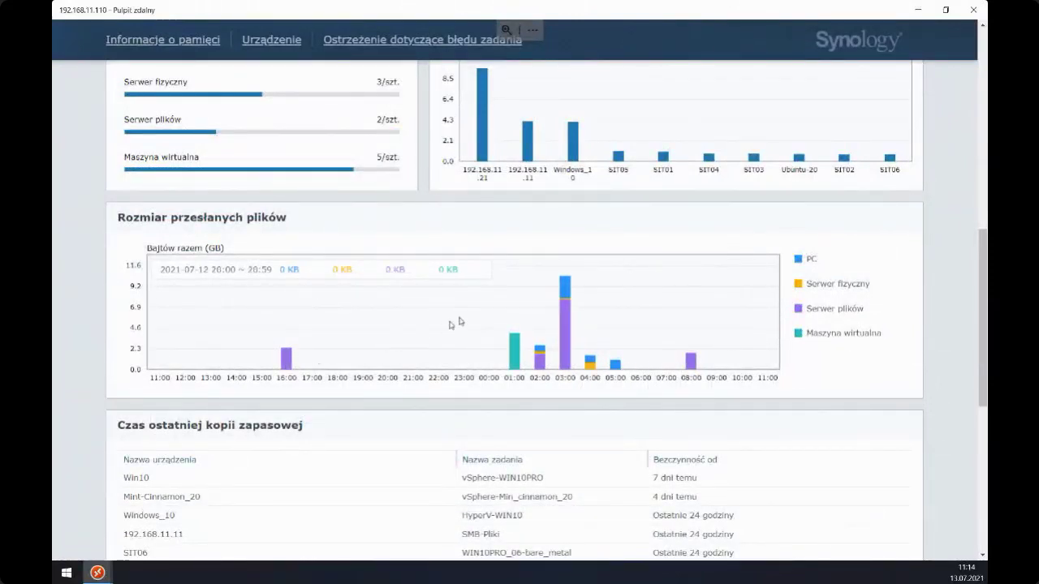
pyautogui.scroll(-5, 592, 320)
pyautogui.scroll(15, 583, 314)
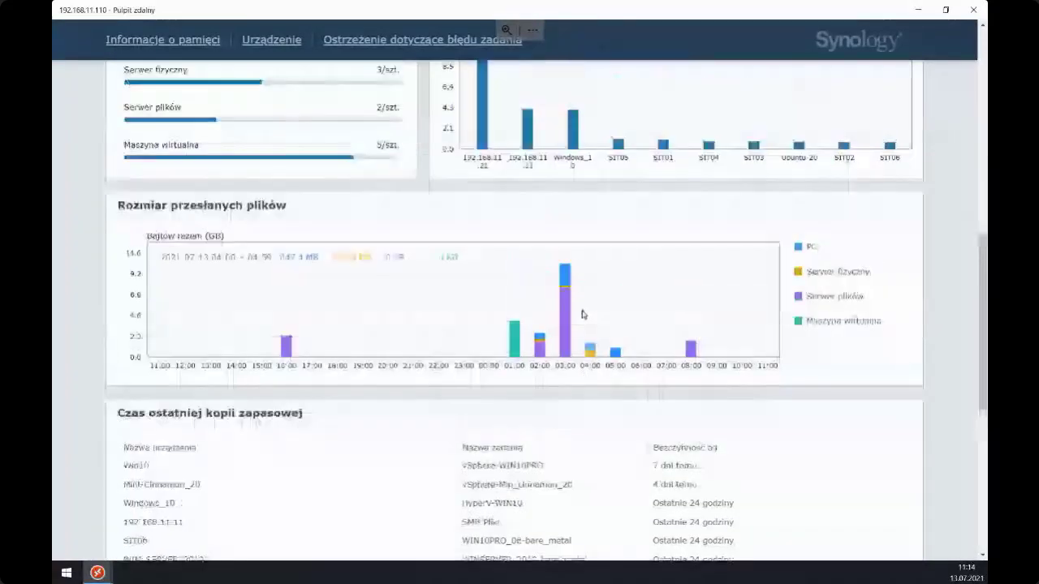
pyautogui.press('F11')
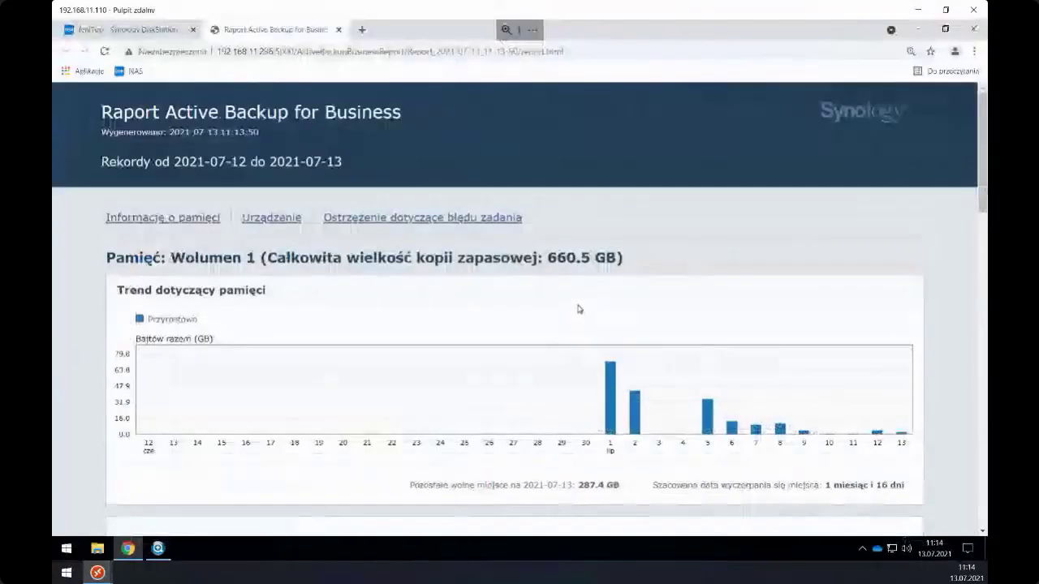
# - Close the report, leave the concurrent device limit at 15, and view the Windows Default template
pyautogui.click(340, 29)
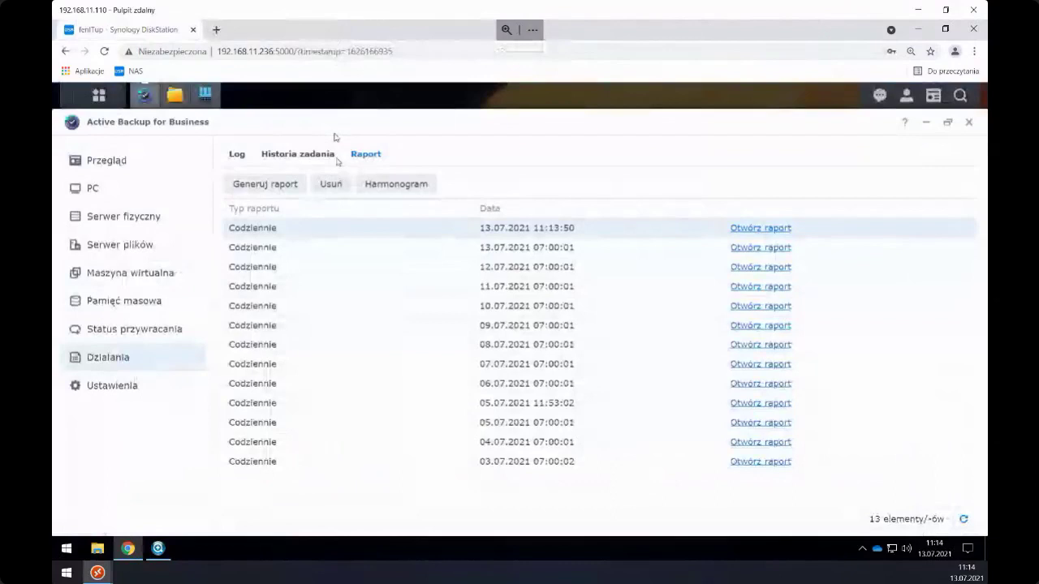
pyautogui.click(138, 386)
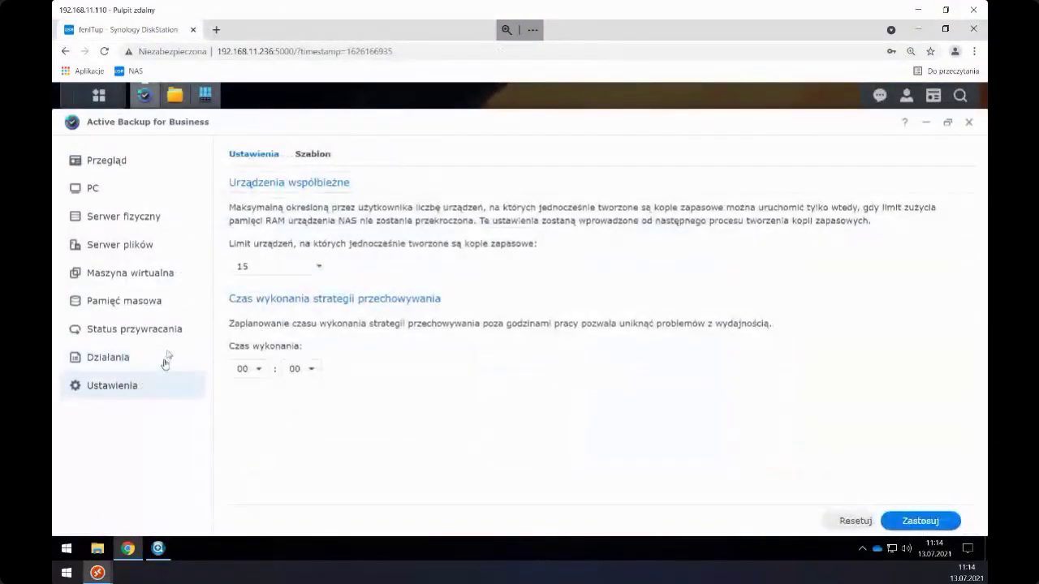
pyautogui.click(317, 268)
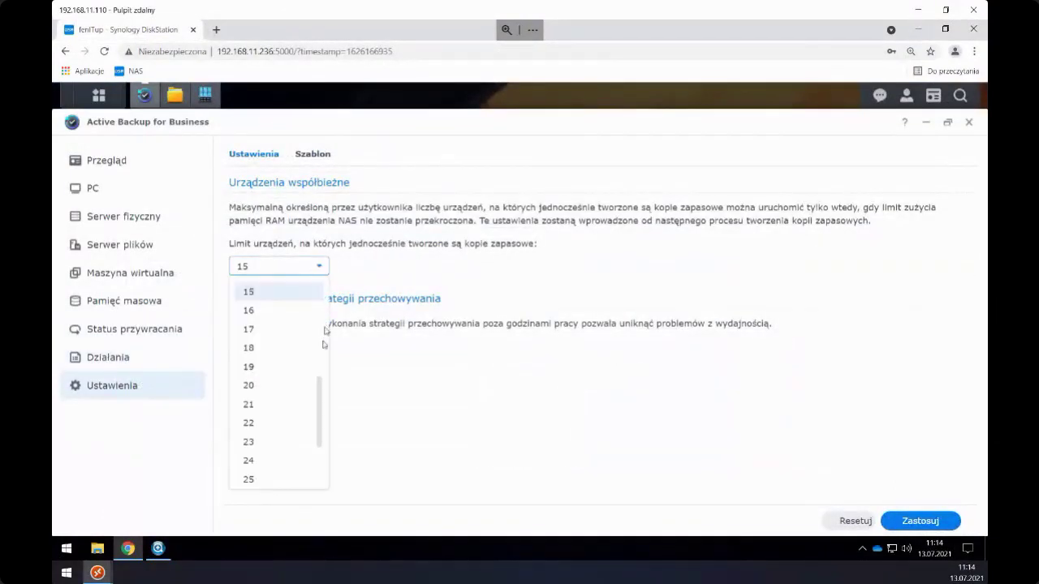
pyautogui.scroll(-2, 319, 385)
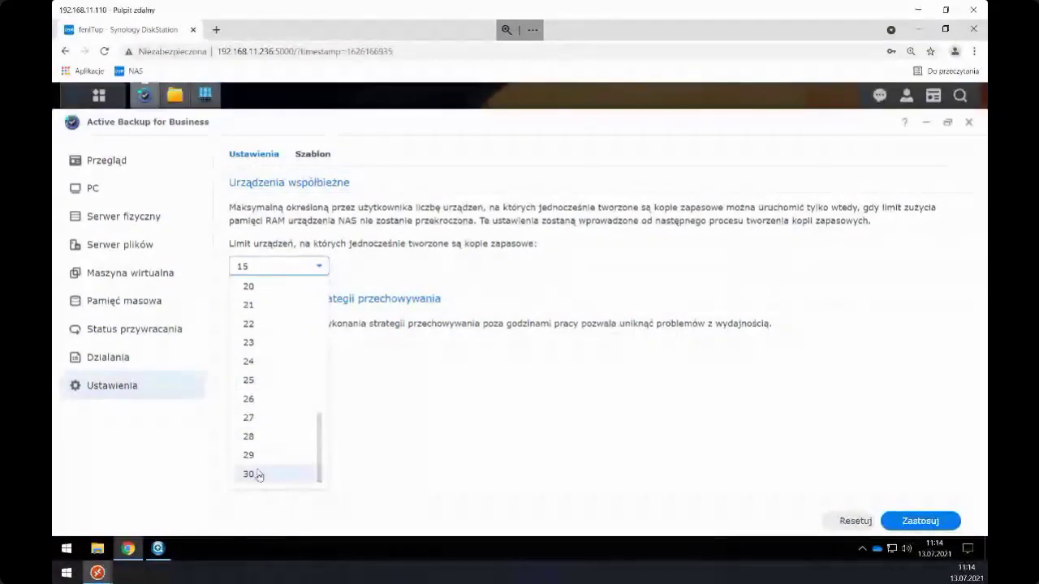
pyautogui.scroll(5, 281, 357)
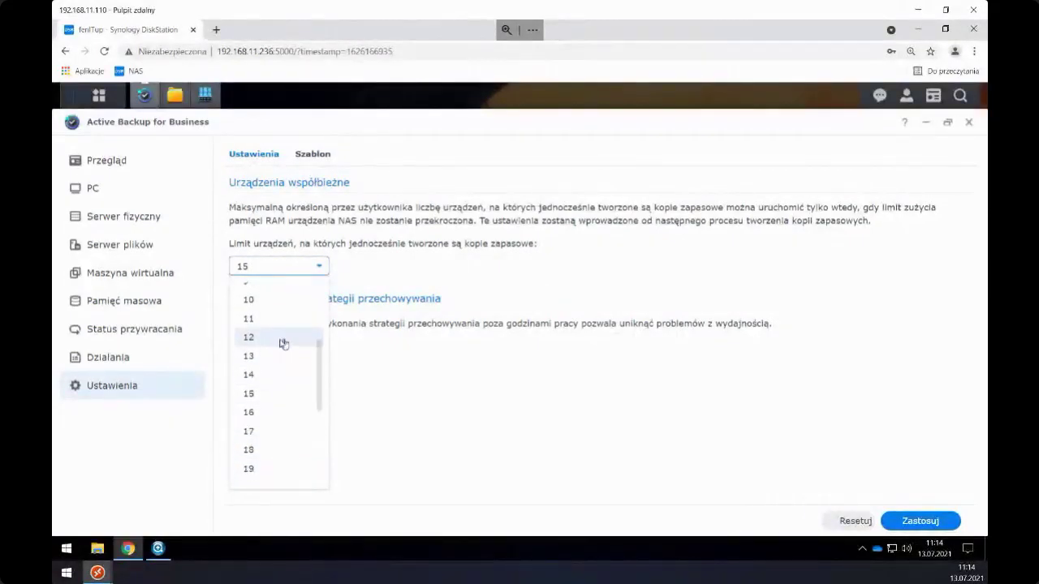
pyautogui.scroll(-5, 284, 373)
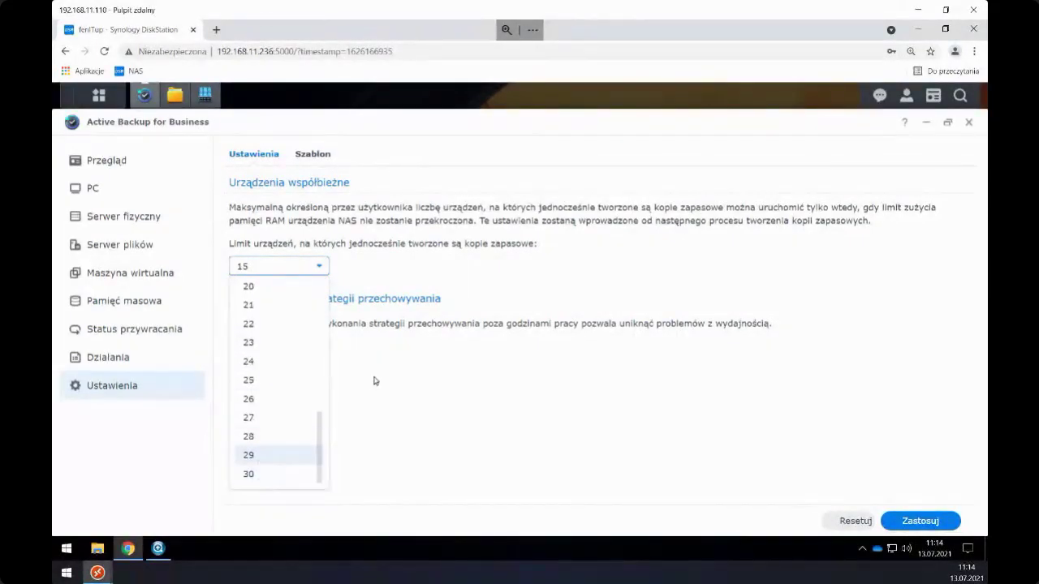
pyautogui.click(317, 270)
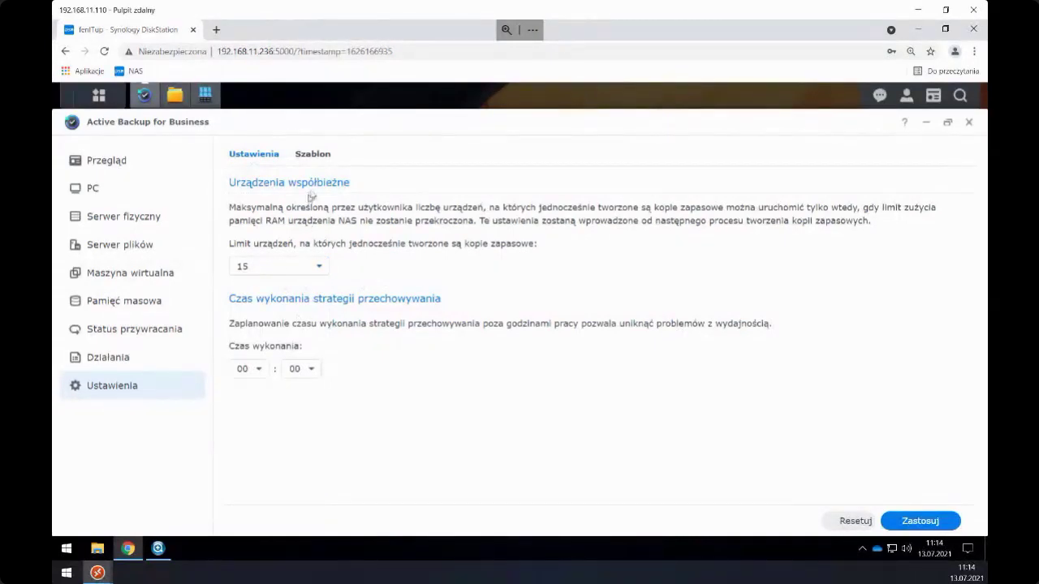
pyautogui.click(308, 155)
pyautogui.click(253, 230)
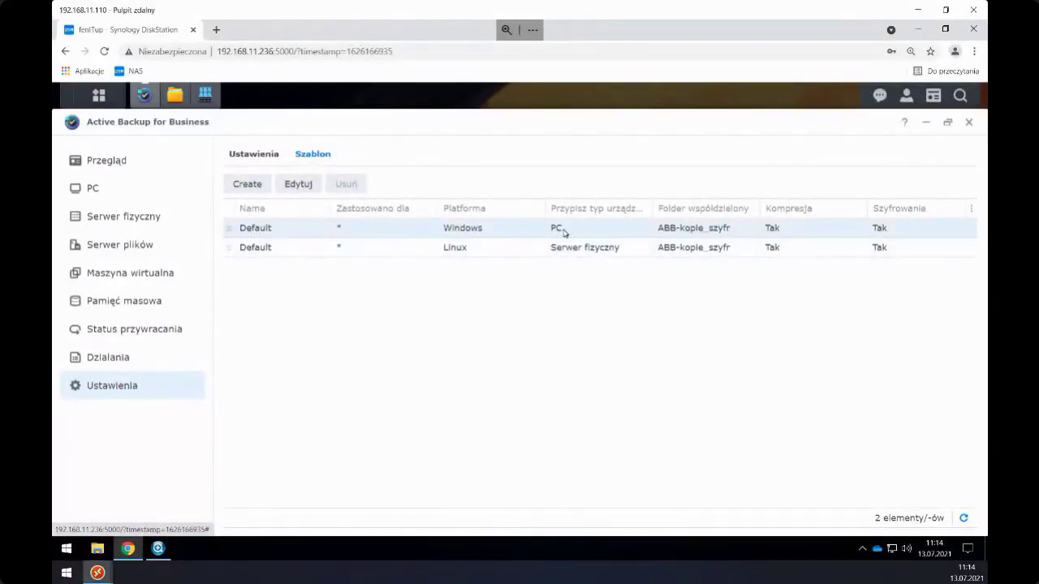
pyautogui.click(294, 185)
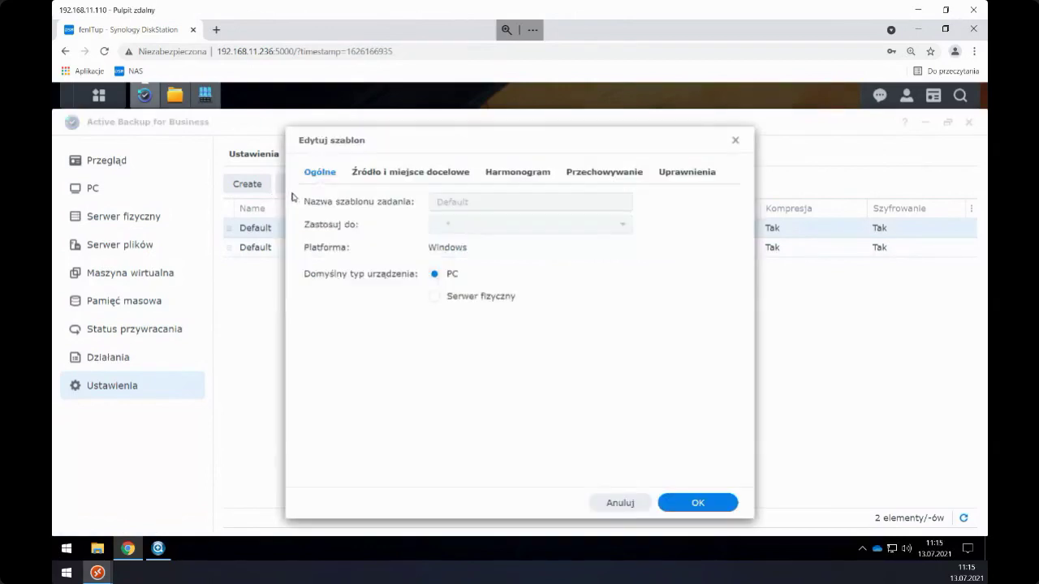
pyautogui.moveTo(395, 143); pyautogui.dragTo(456, 153)
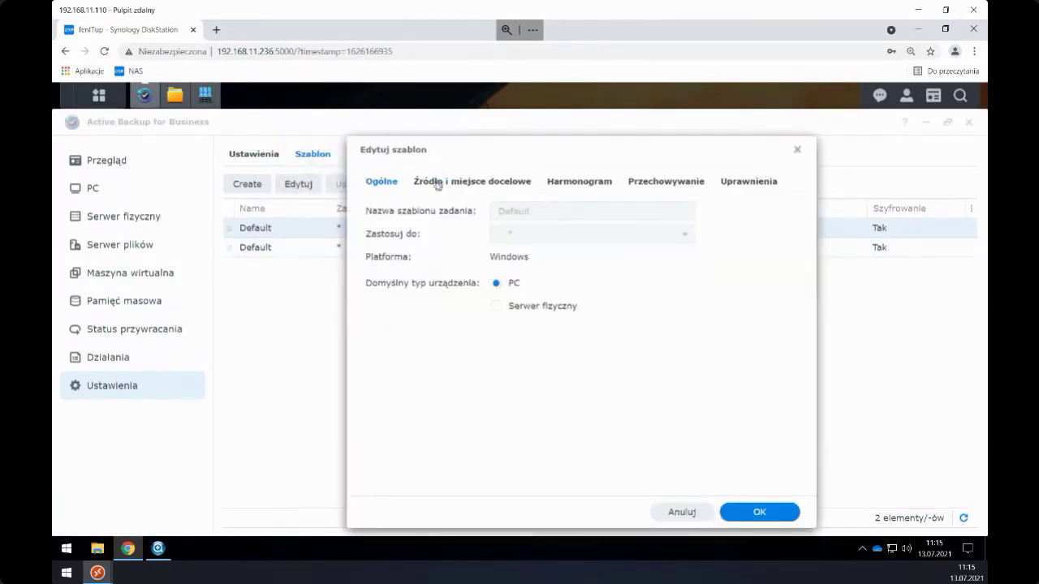
pyautogui.click(435, 186)
pyautogui.click(574, 187)
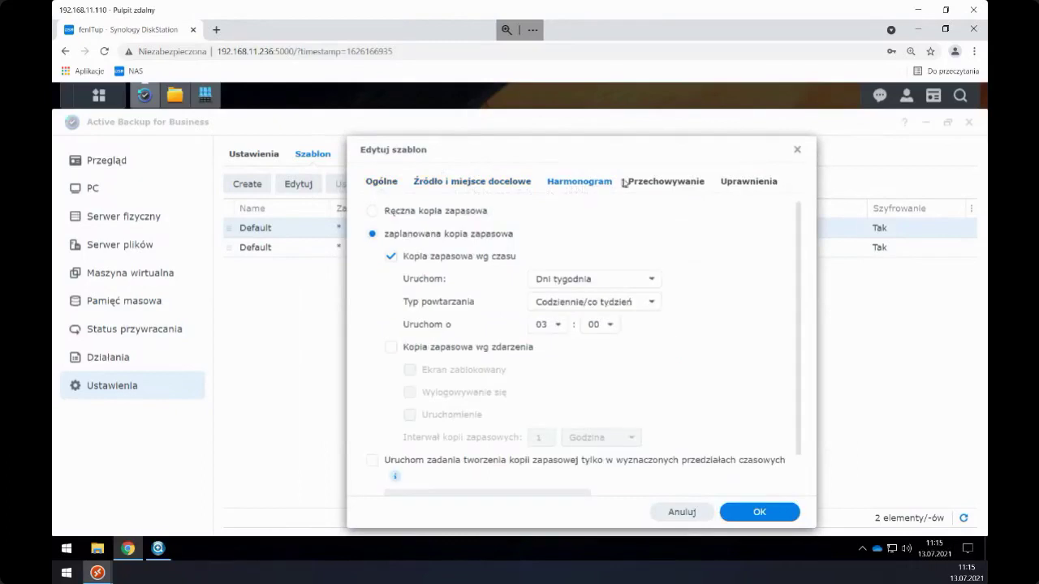
pyautogui.click(632, 182)
pyautogui.click(729, 186)
pyautogui.click(596, 188)
pyautogui.click(795, 152)
pyautogui.click(317, 252)
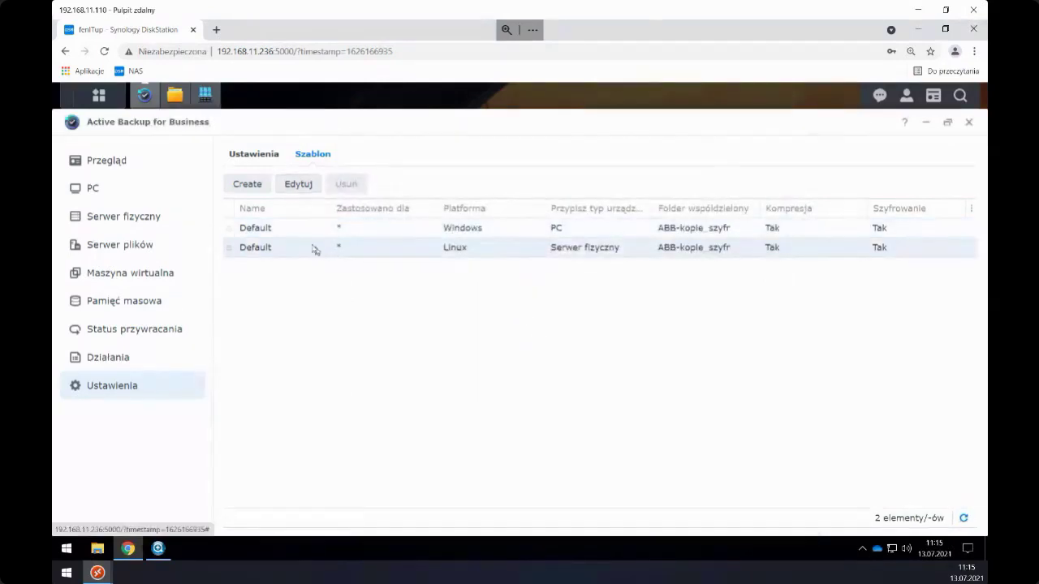
pyautogui.click(294, 185)
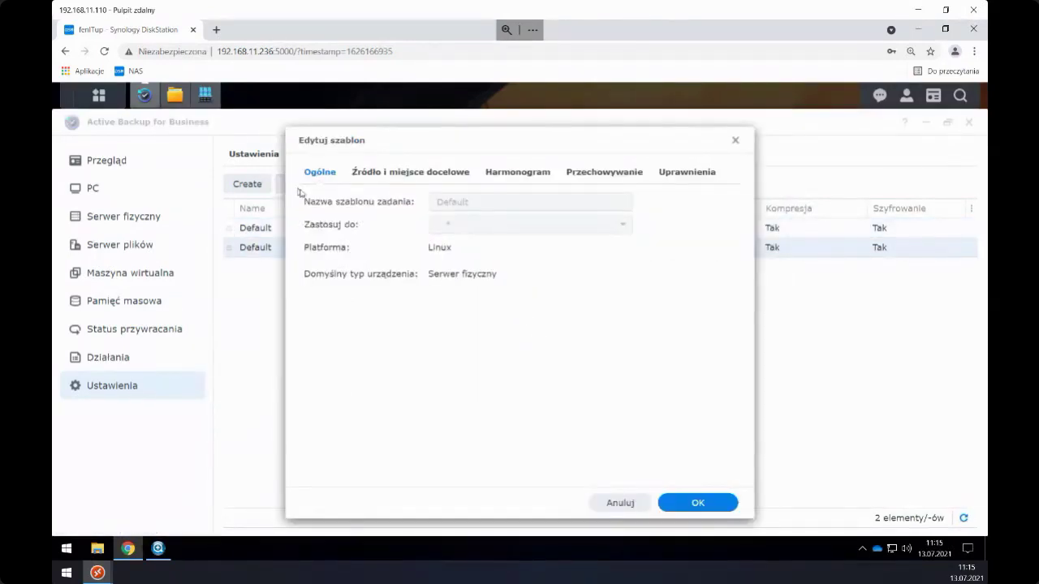
pyautogui.moveTo(414, 139); pyautogui.dragTo(513, 127)
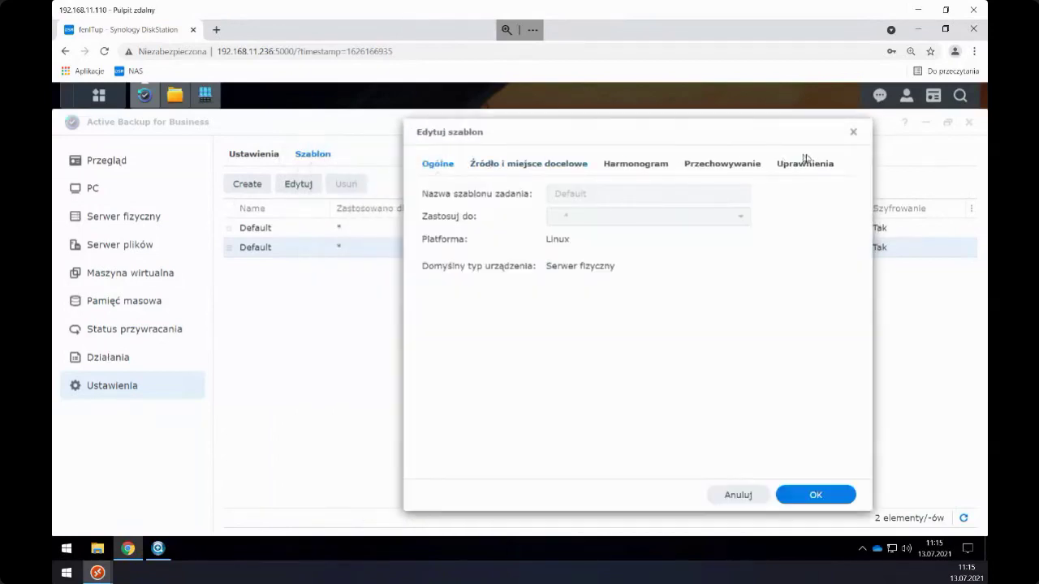
pyautogui.click(853, 133)
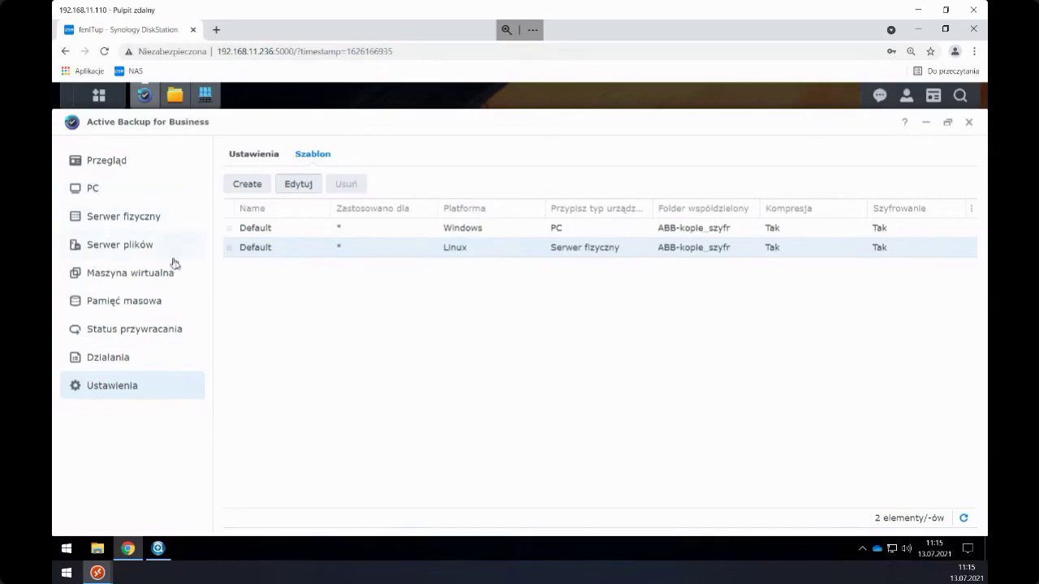
# - Inspect the WIN10PRO_02-bare_metal PC task's schedule, closing the editor unchanged
pyautogui.click(129, 195)
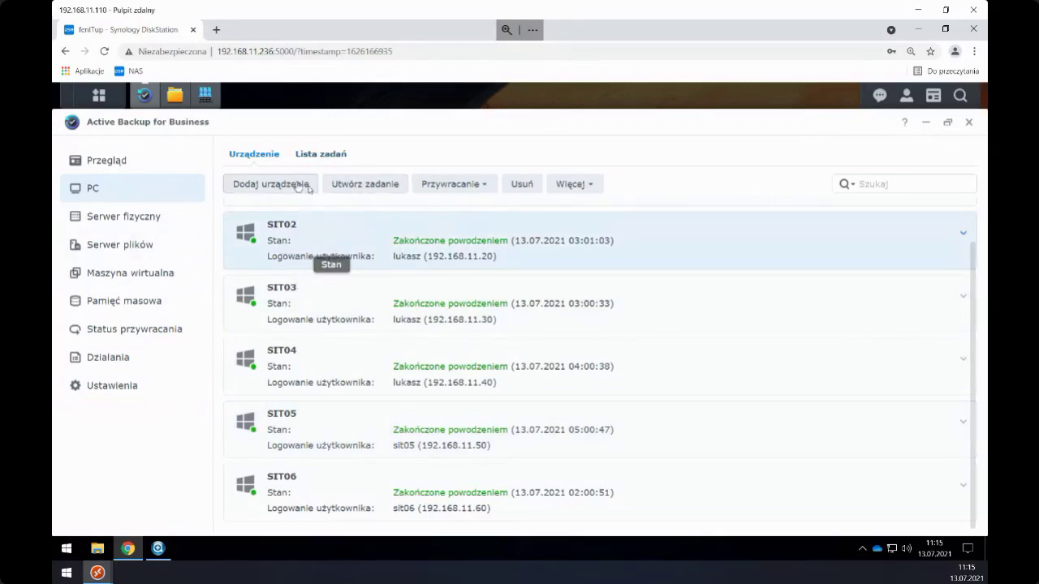
pyautogui.click(323, 156)
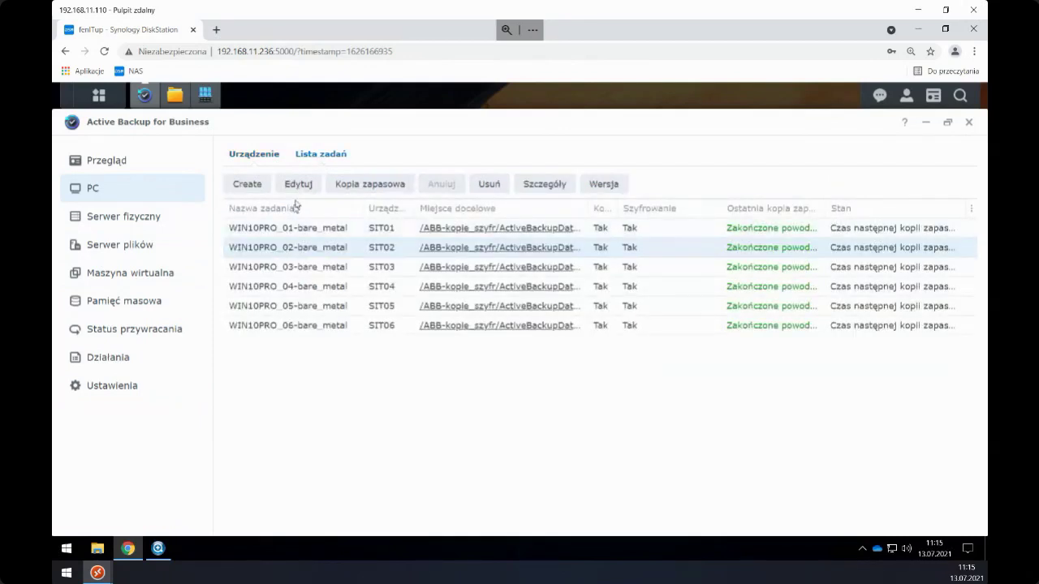
pyautogui.click(298, 184)
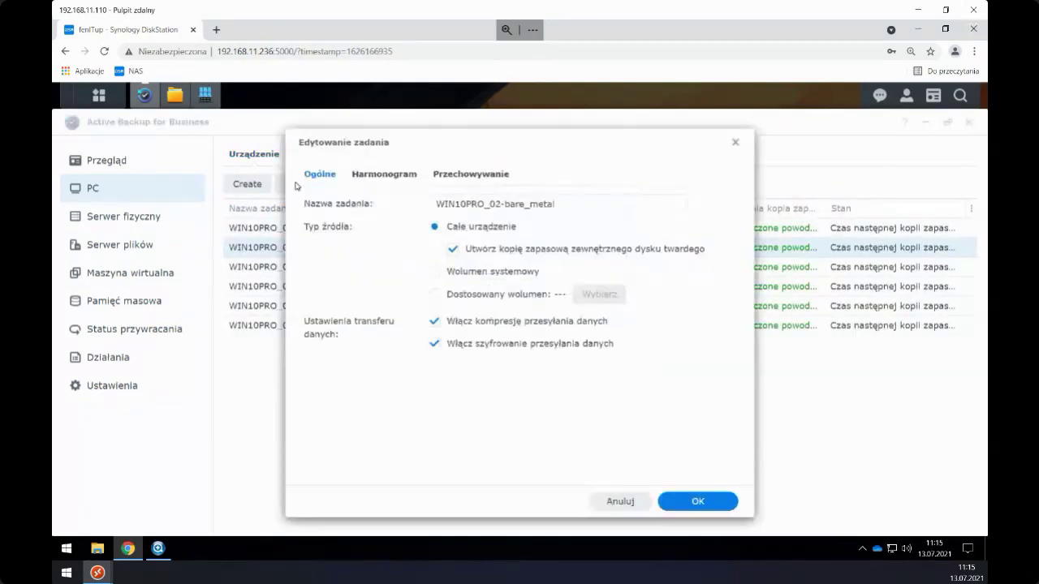
pyautogui.click(370, 176)
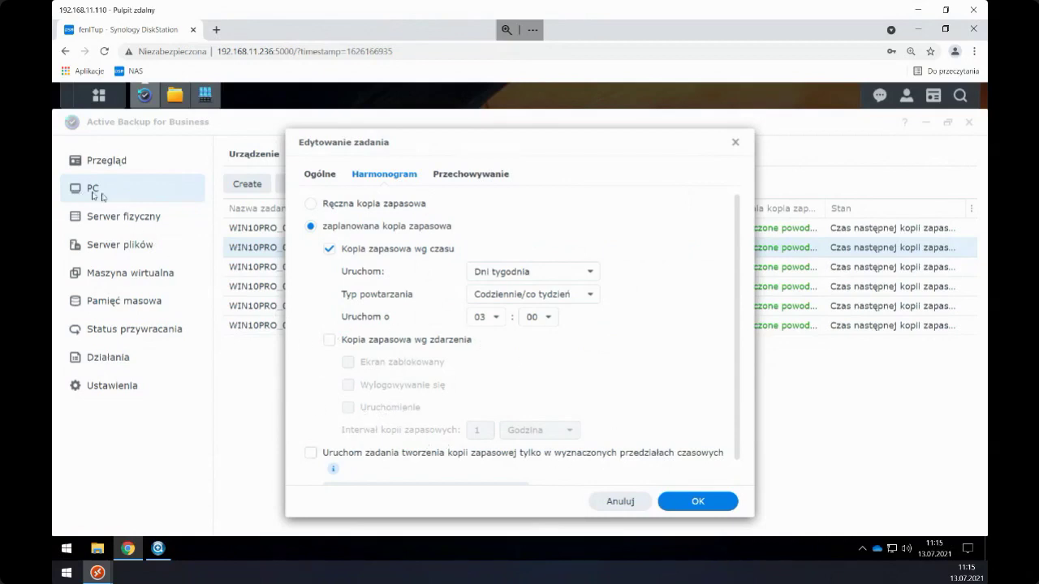
pyautogui.click(735, 143)
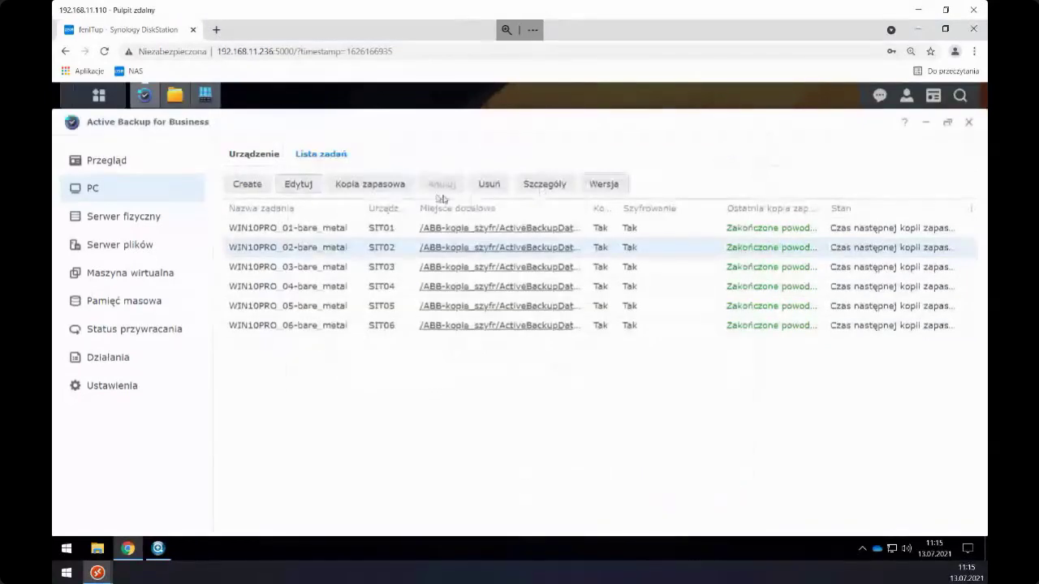
# - Check the PC device's restore options, then switch to Physical Server backups
pyautogui.click(256, 156)
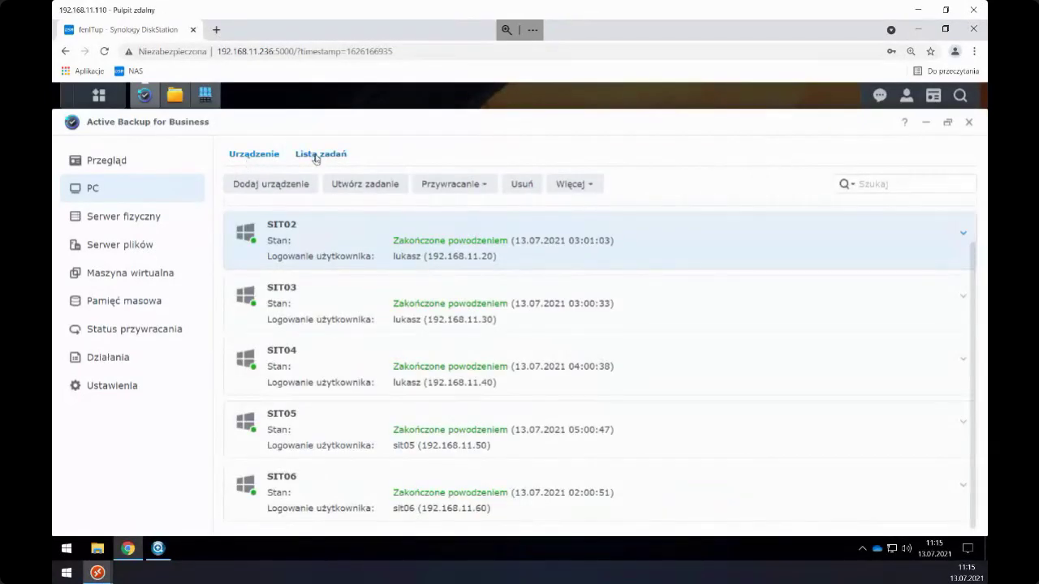
pyautogui.click(485, 185)
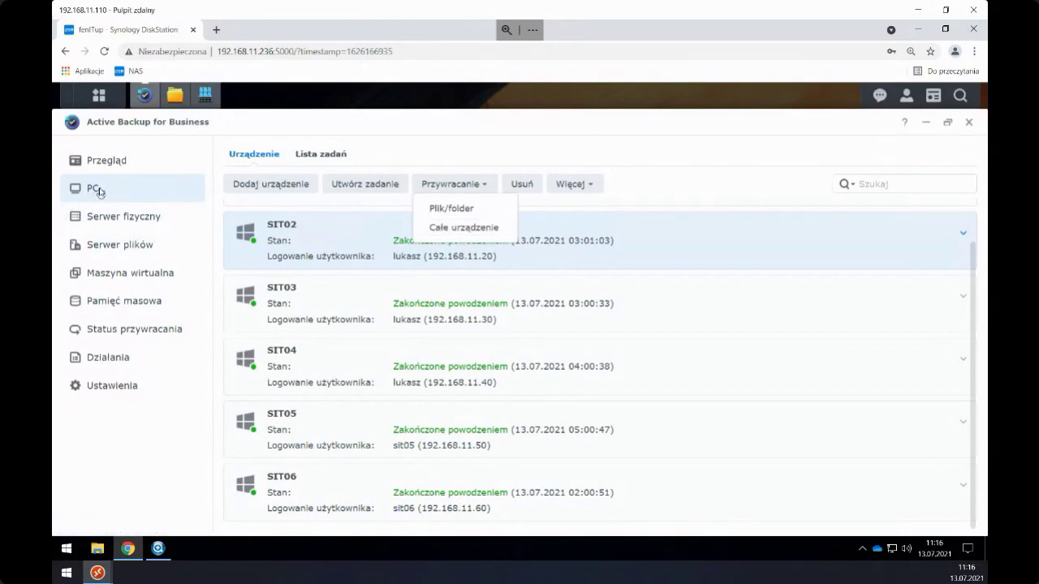
pyautogui.click(138, 217)
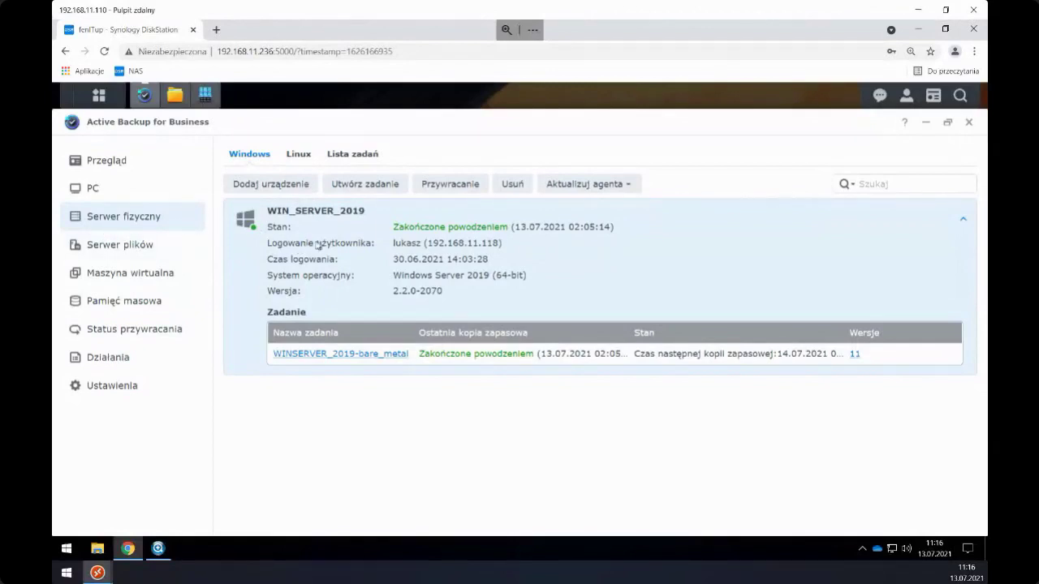
# - Review WINSERVER_2019's general, schedule, retention and permission settings, closing without saving, then return to PCs
pyautogui.click(341, 154)
pyautogui.click(297, 228)
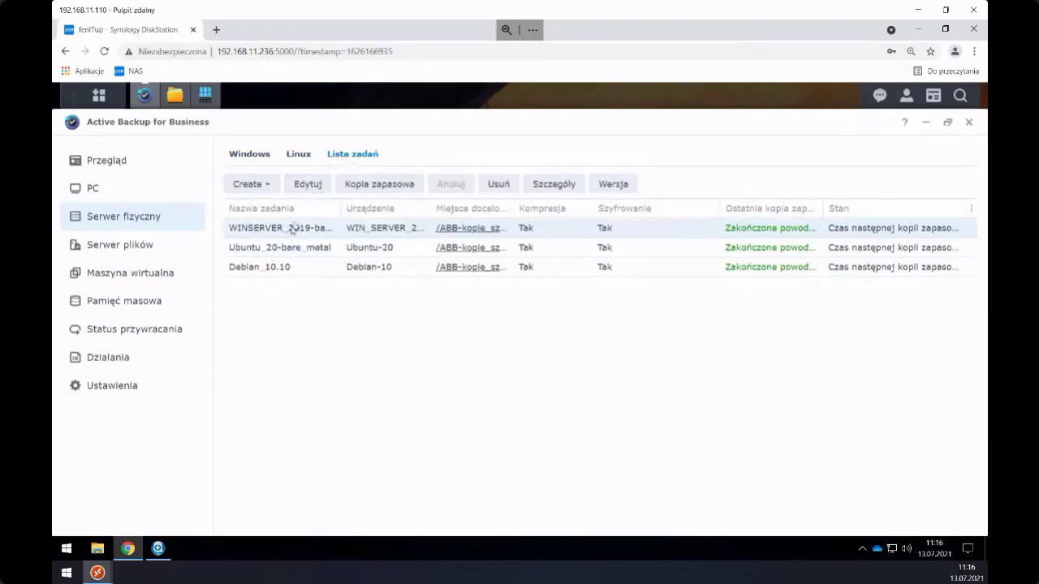
pyautogui.click(307, 185)
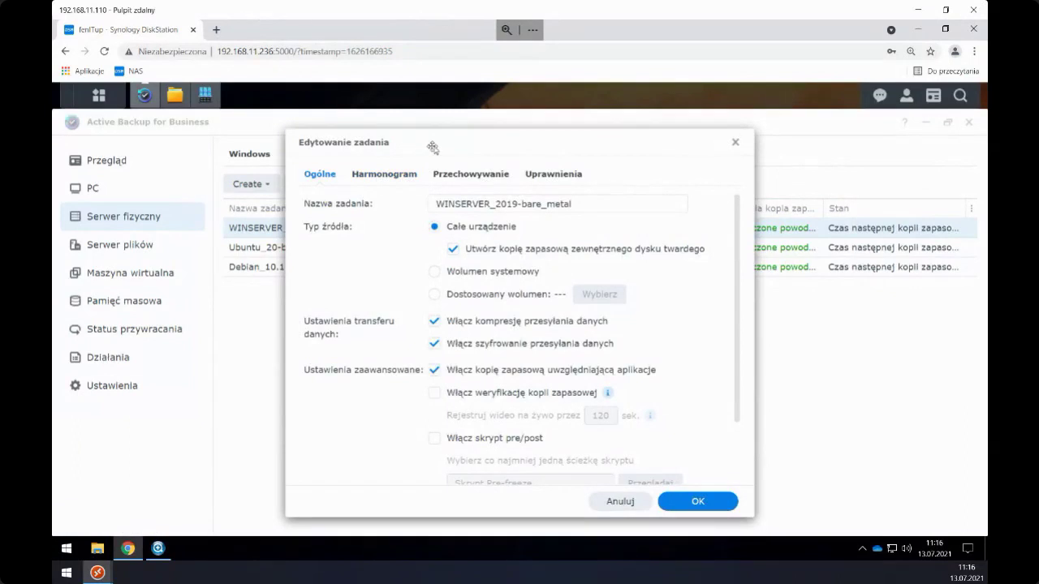
pyautogui.click(395, 174)
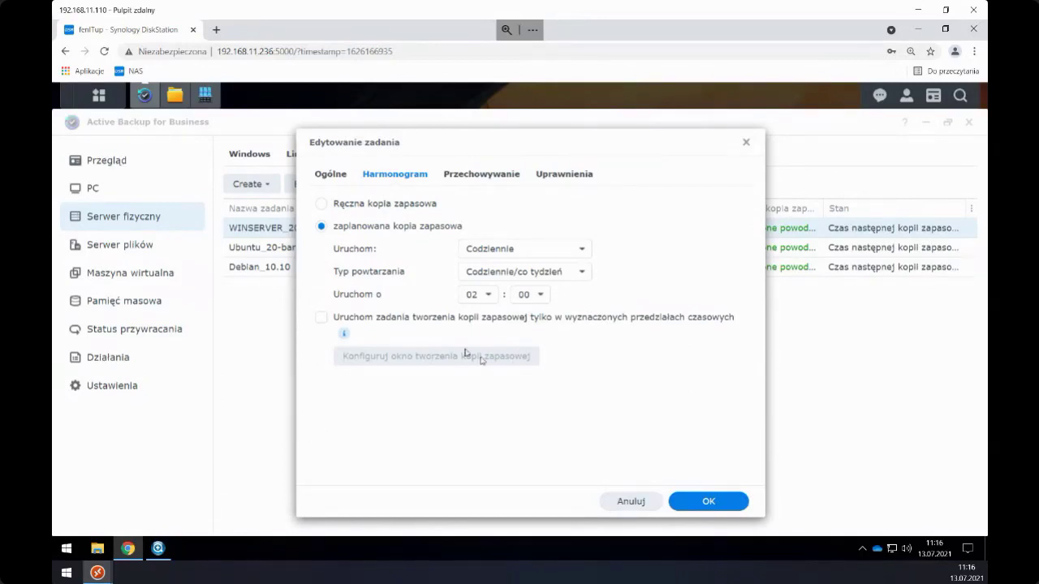
pyautogui.click(333, 175)
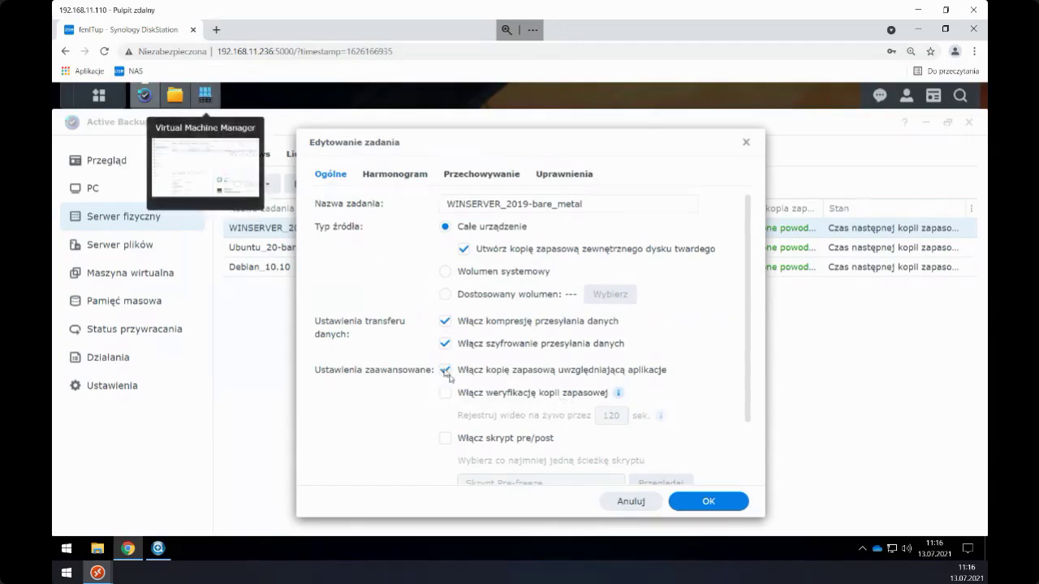
pyautogui.scroll(-2, 487, 404)
pyautogui.scroll(2, 479, 393)
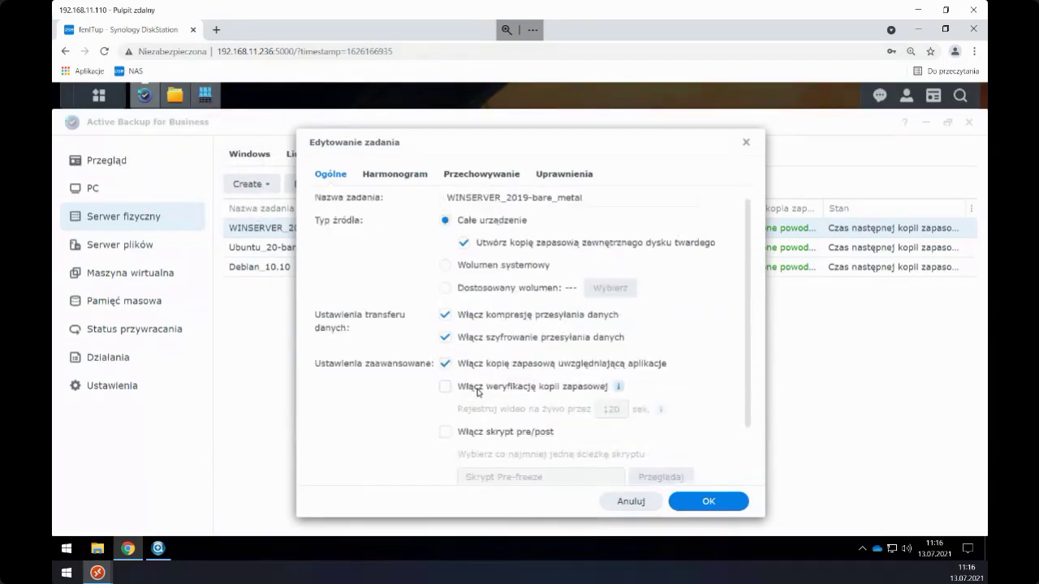
pyautogui.click(406, 178)
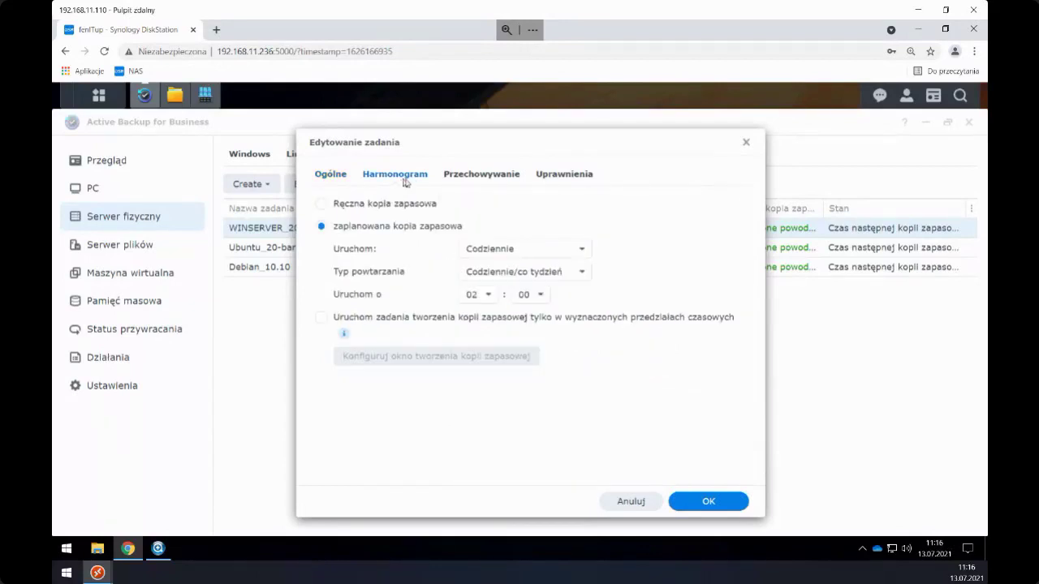
pyautogui.click(472, 176)
pyautogui.click(549, 178)
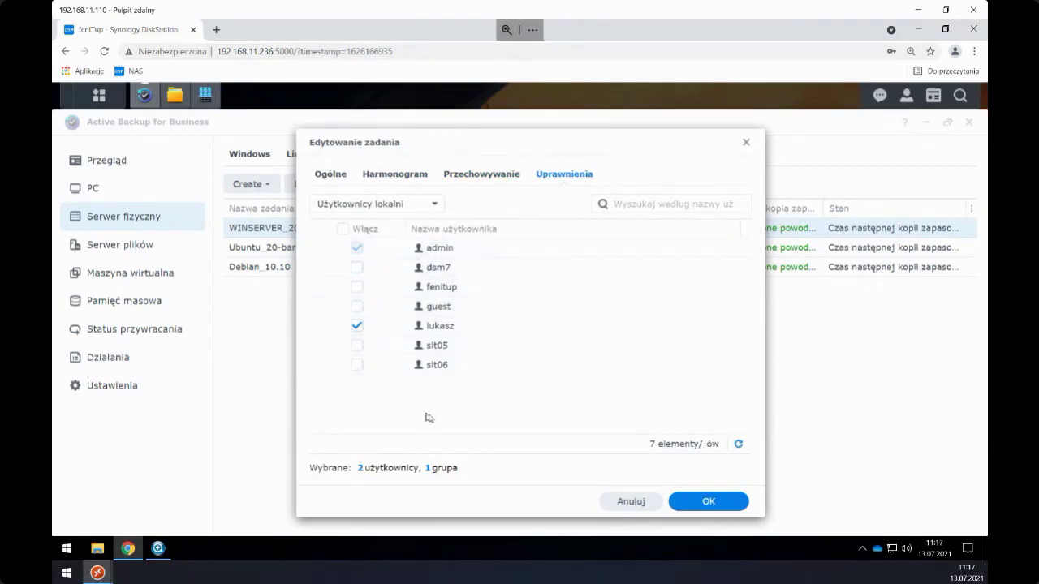
pyautogui.click(745, 143)
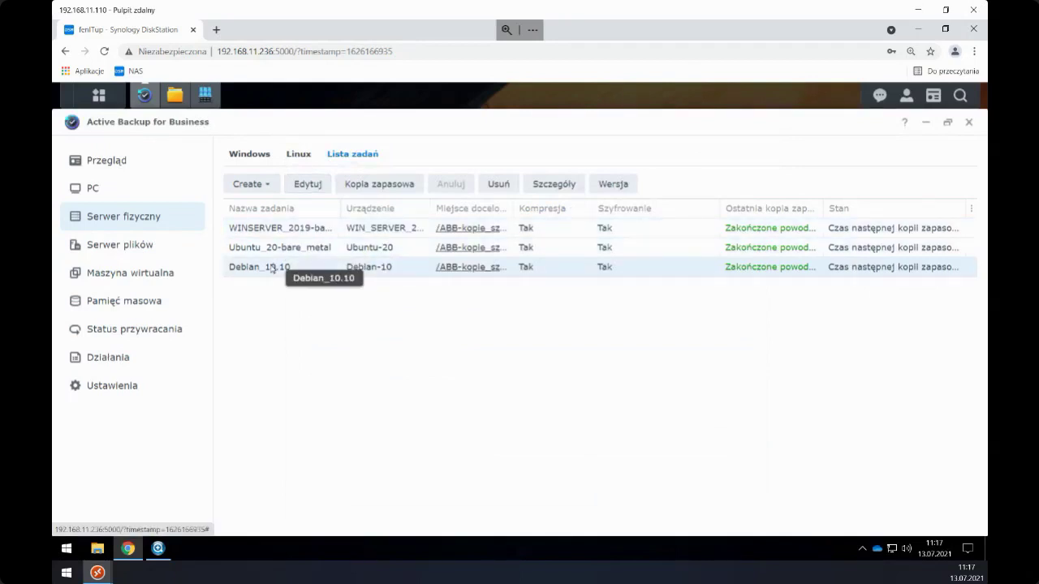
pyautogui.click(124, 192)
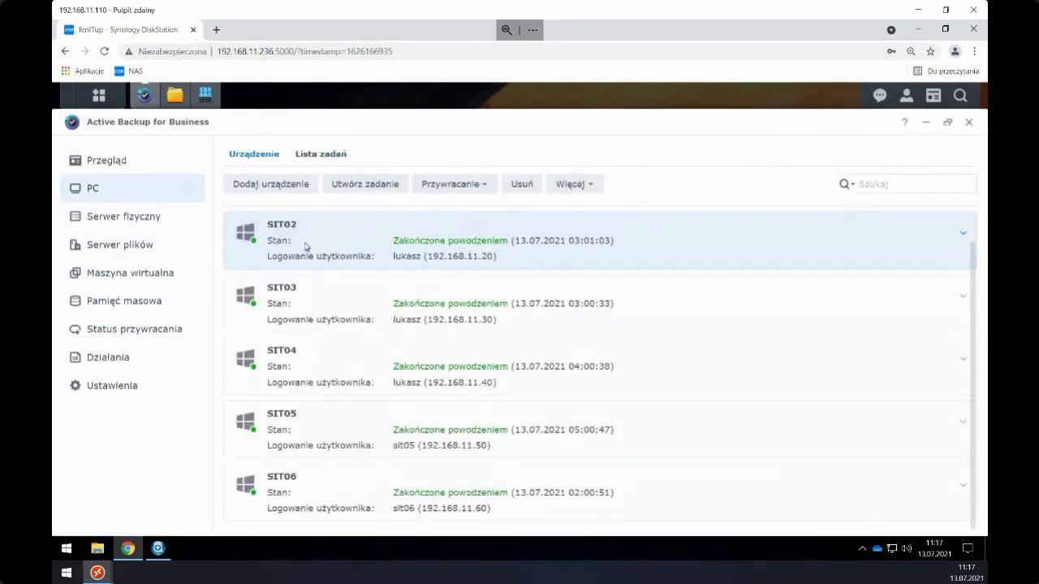
# - Change SIT02's device type from PC to physical server
pyautogui.click(588, 185)
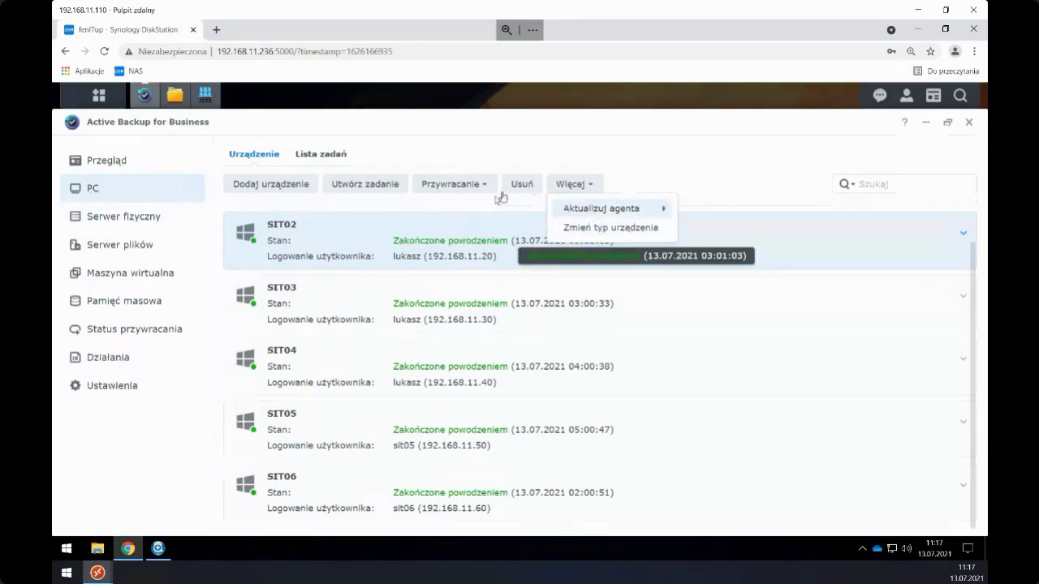
pyautogui.click(584, 228)
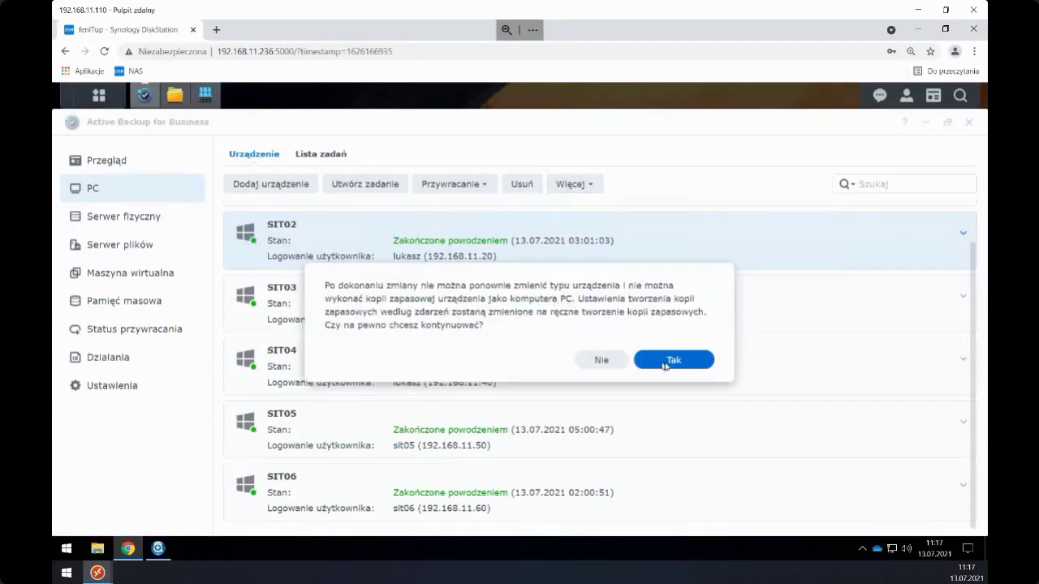
pyautogui.click(667, 365)
# - Open the WIN10PRO_02-bare_metal job's settings from the physical server job list
pyautogui.click(134, 218)
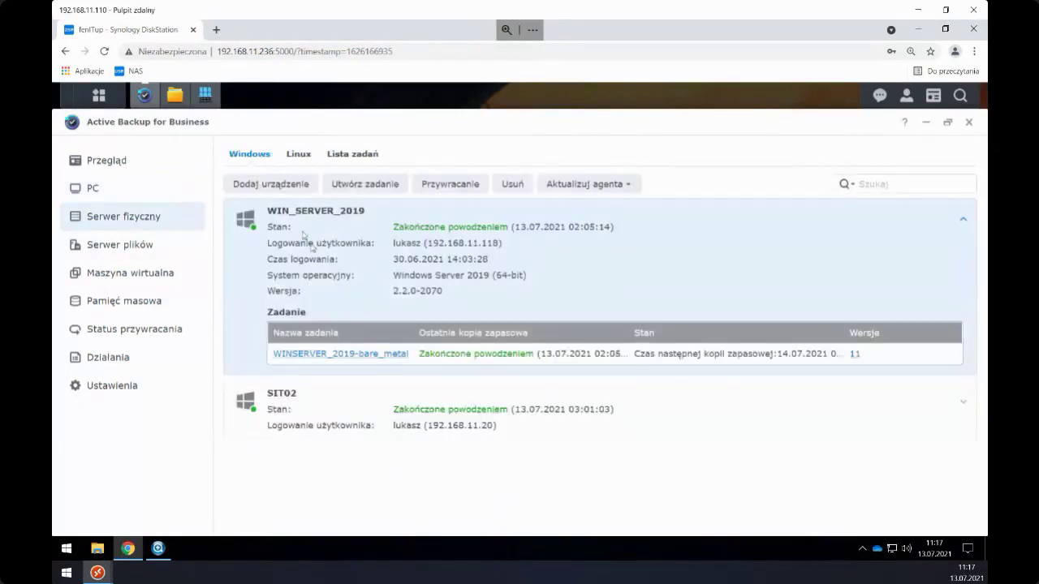
pyautogui.click(352, 155)
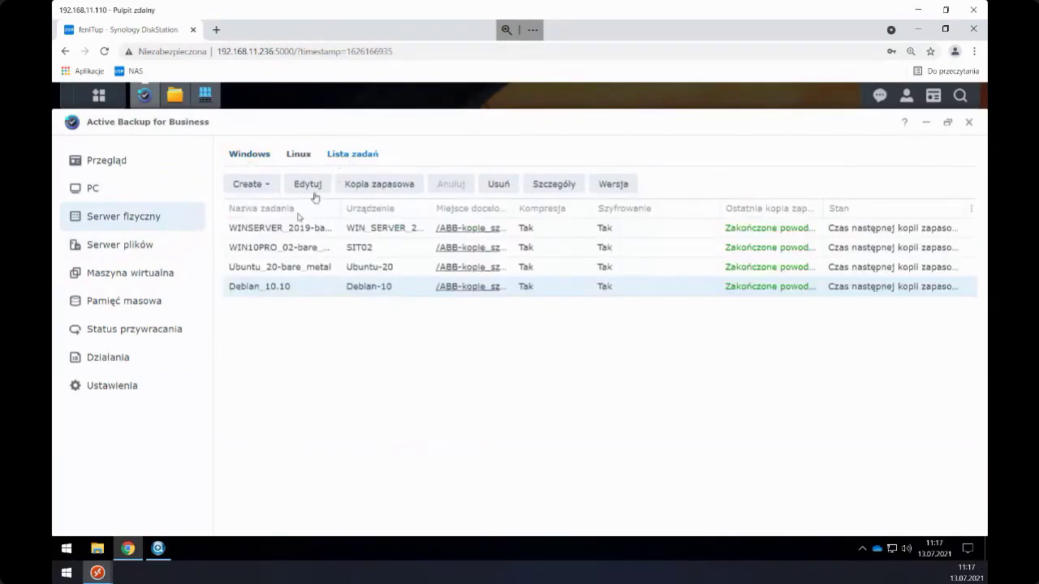
pyautogui.click(276, 250)
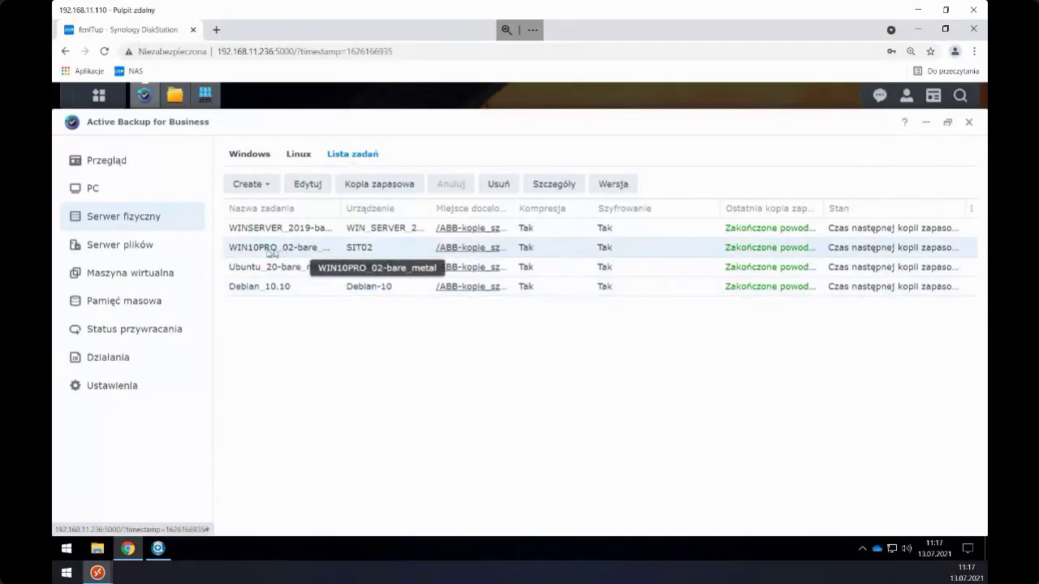
pyautogui.click(315, 183)
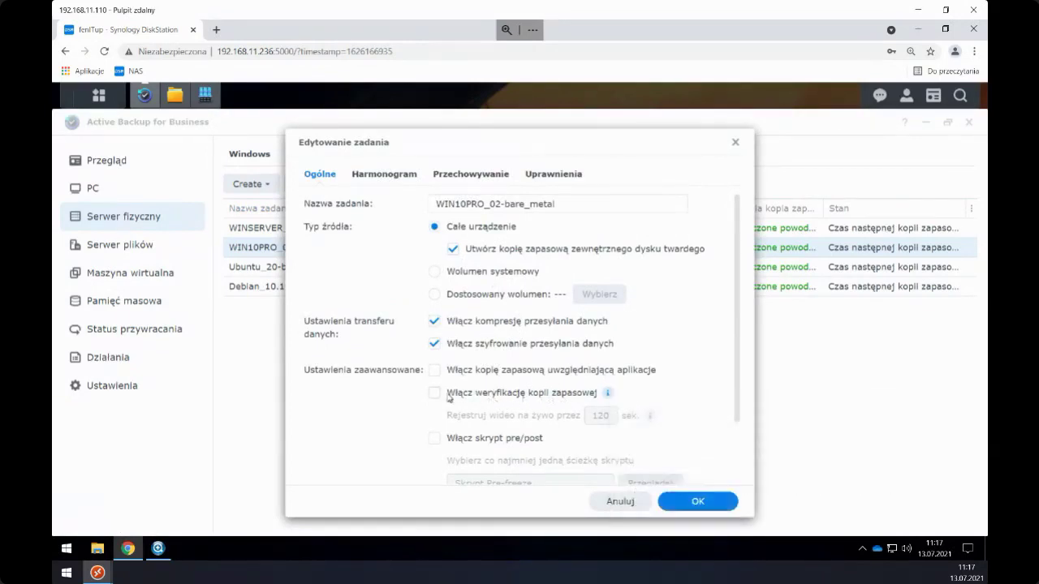
# - Tick backup verification for WIN10PRO_02-bare_metal, review its schedule, retention and permissions, then close
pyautogui.click(434, 392)
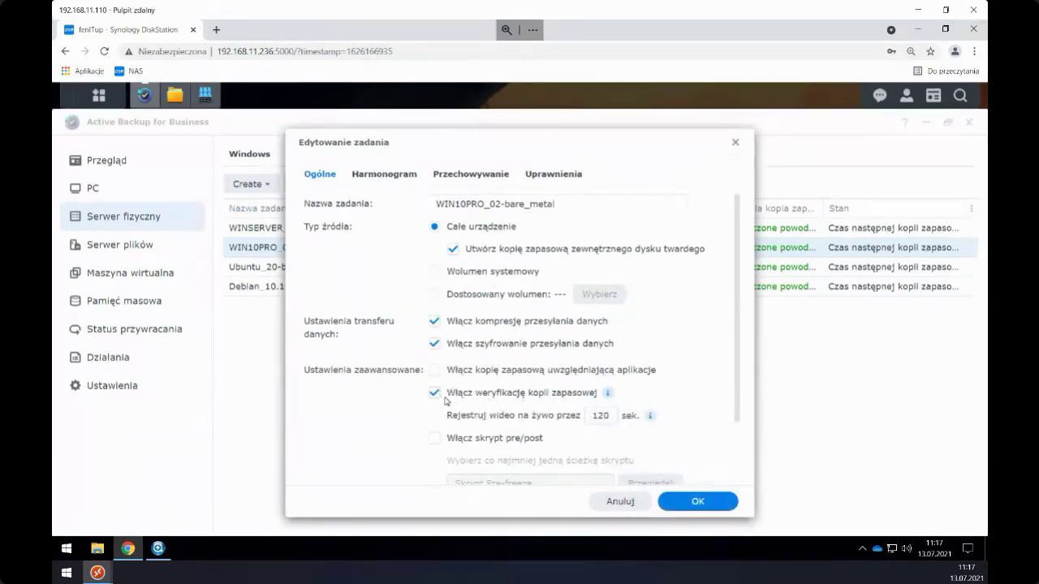
pyautogui.click(388, 174)
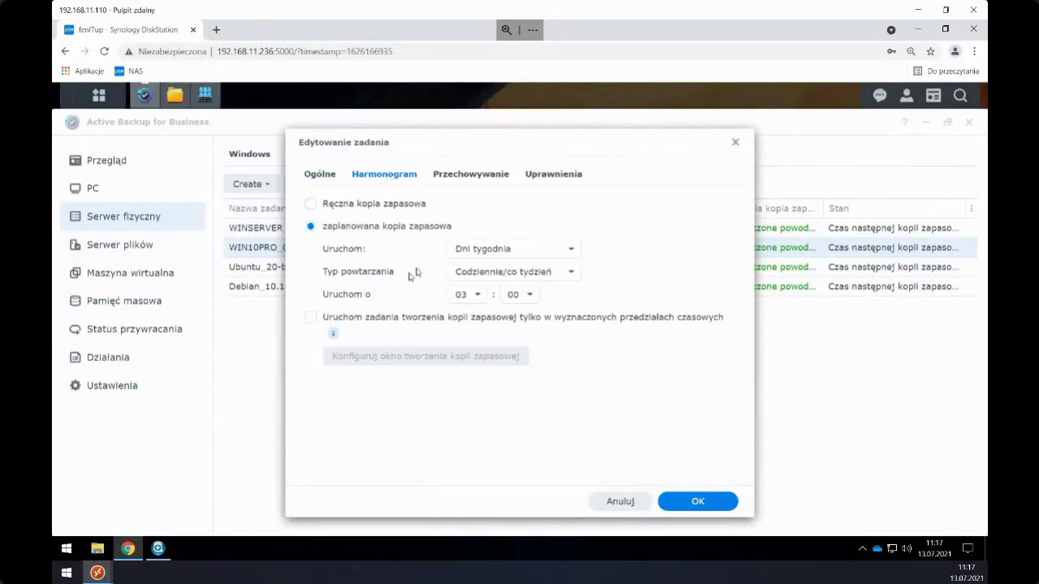
pyautogui.click(483, 179)
pyautogui.click(544, 177)
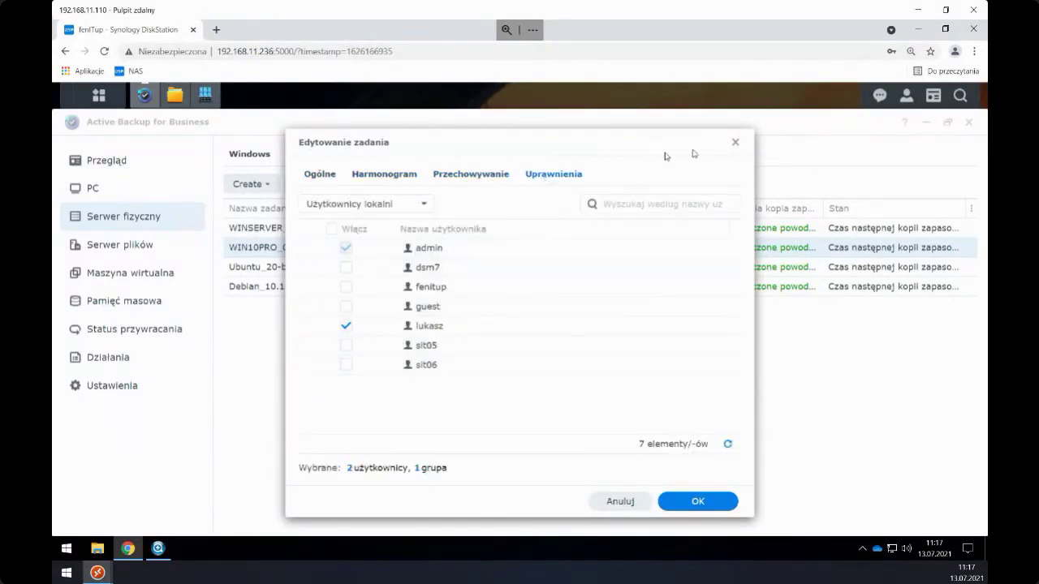
pyautogui.click(735, 142)
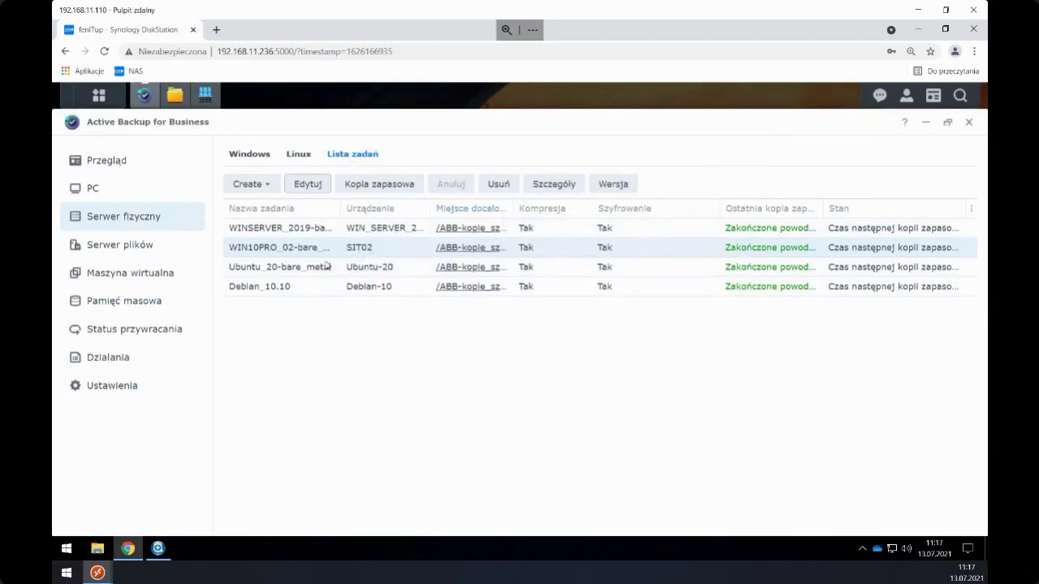
# - List the HyperV-Mint_Mate virtual machine job's backup versions, then open File Station
pyautogui.click(151, 196)
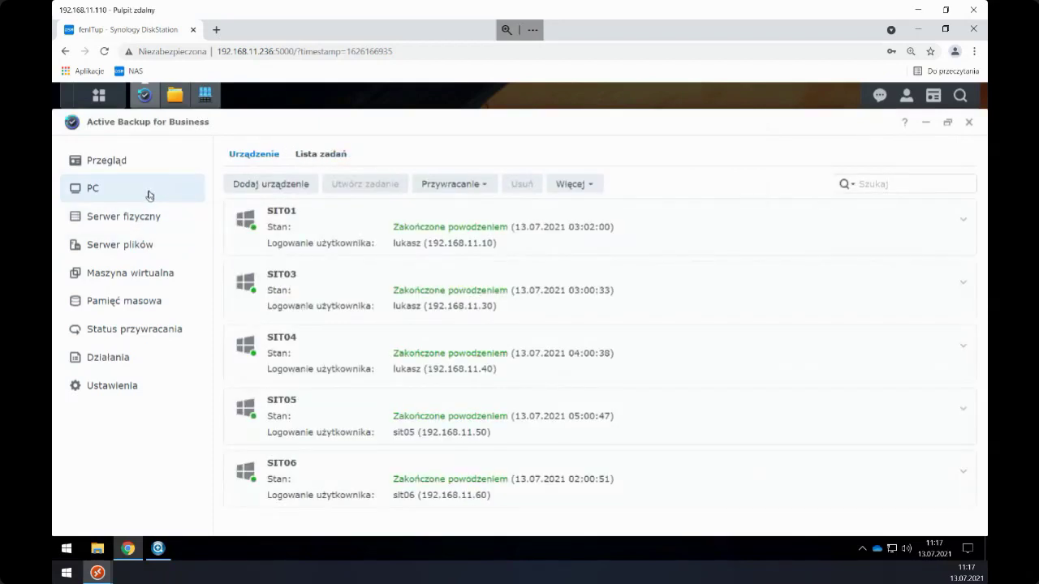
pyautogui.click(124, 273)
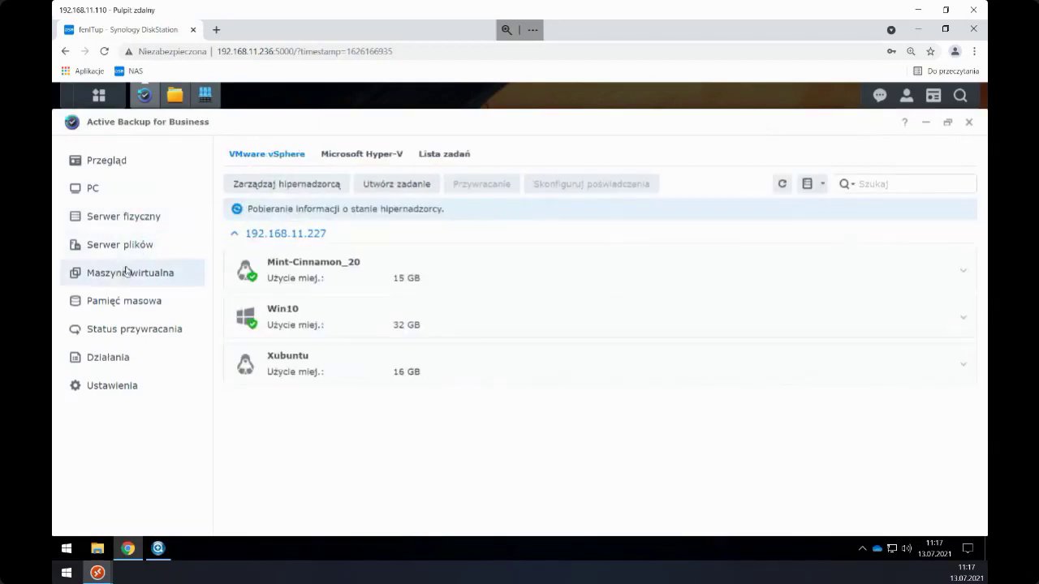
pyautogui.click(424, 159)
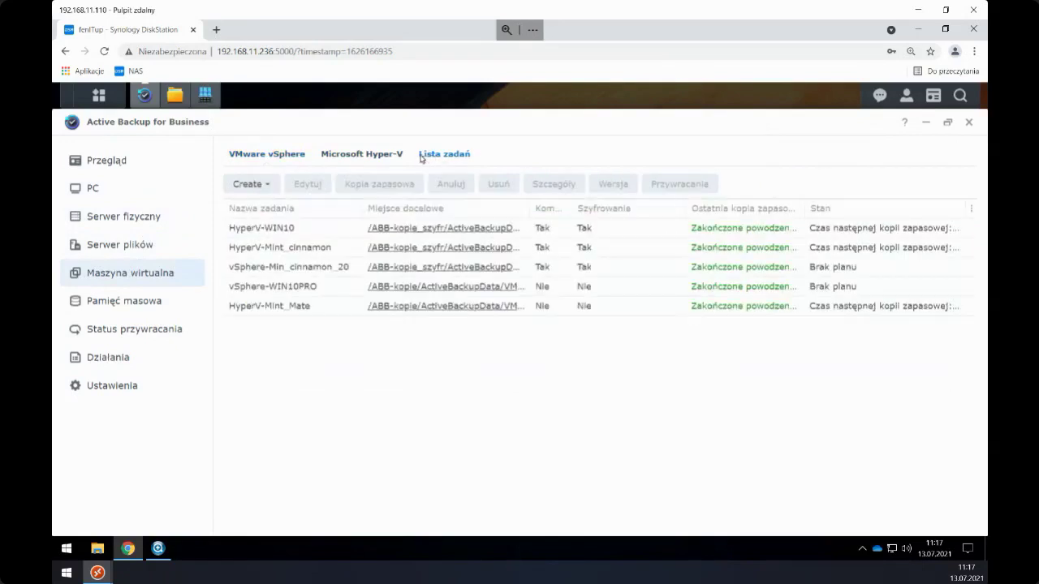
pyautogui.click(264, 306)
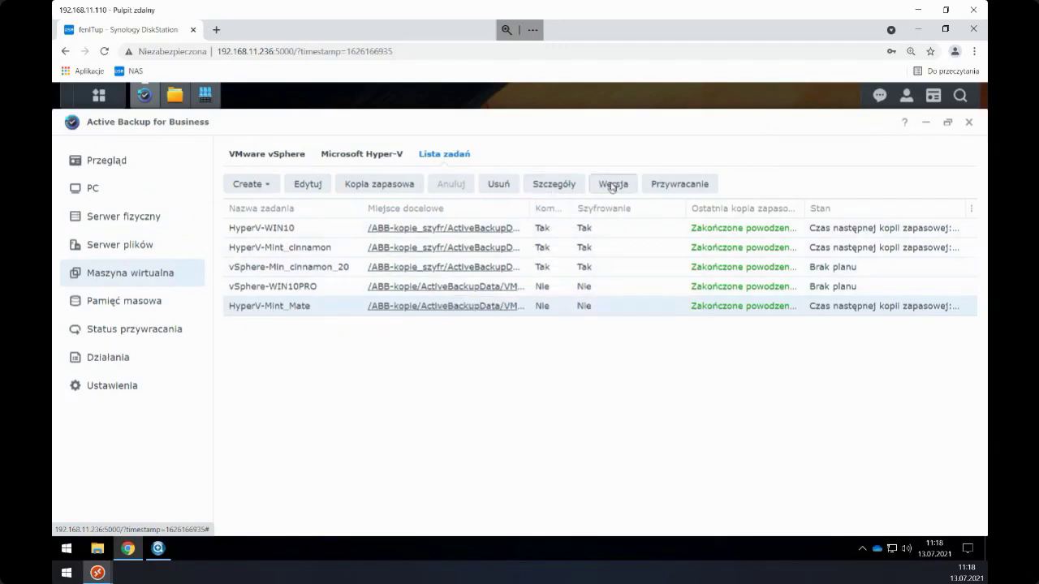
pyautogui.click(613, 184)
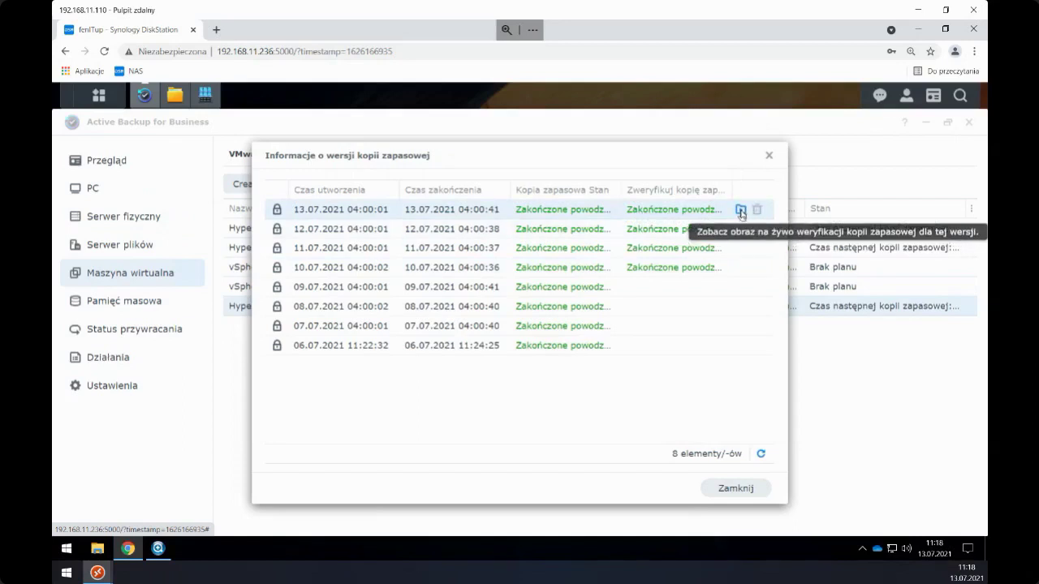
pyautogui.click(177, 101)
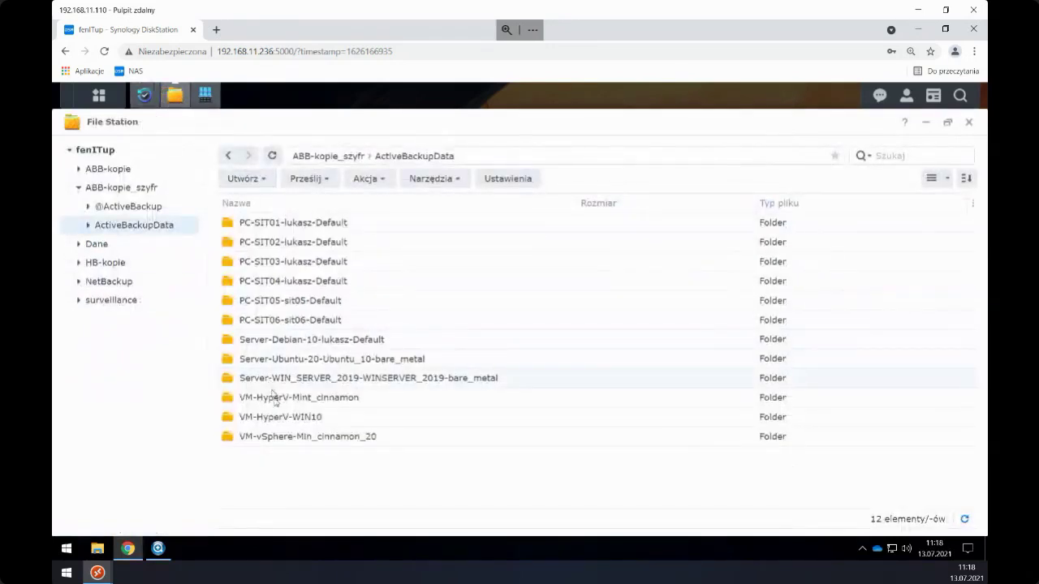
# - Browse VM-vSphere-Min_cinnamon_20's 2021-07-05 backup down to its Mint-Cinnamon_20 folder
pyautogui.doubleClick(313, 397)
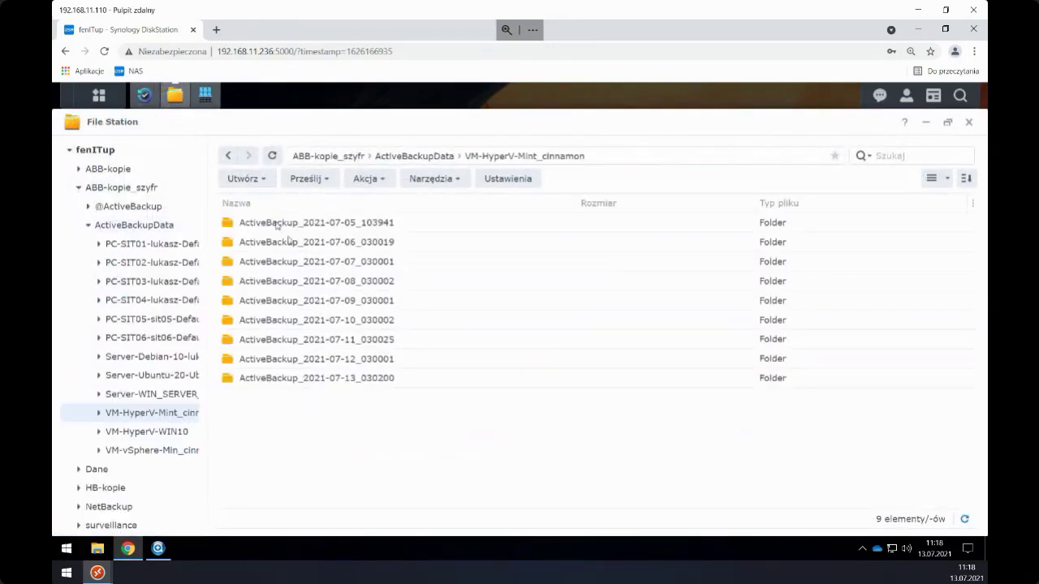
pyautogui.click(130, 233)
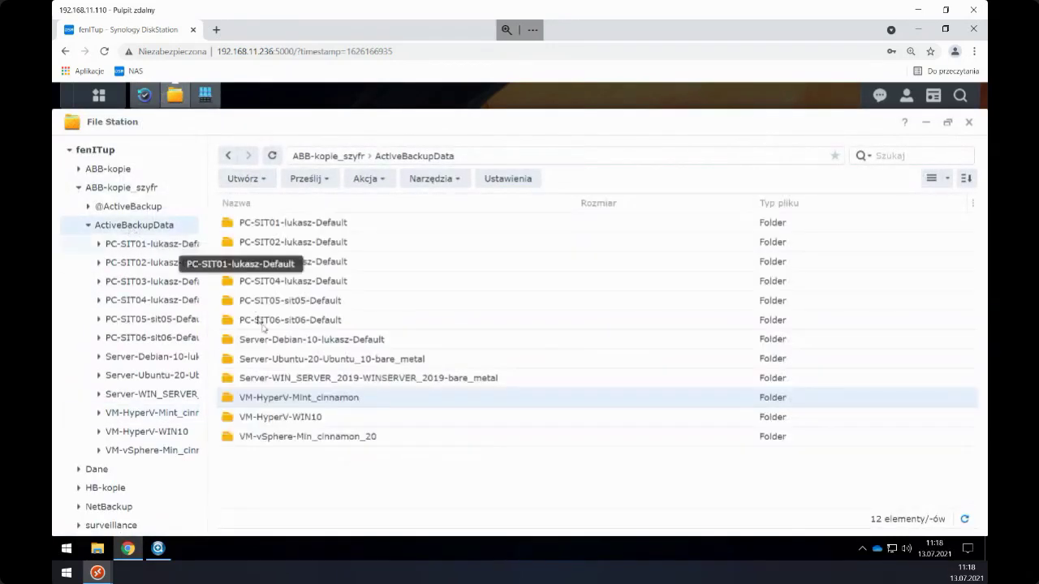
pyautogui.doubleClick(306, 438)
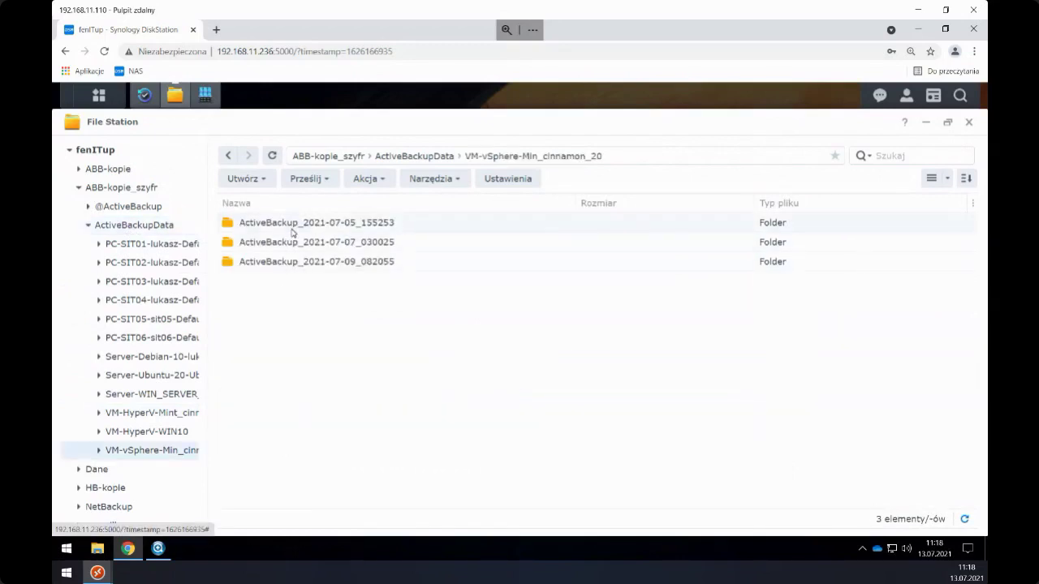
pyautogui.doubleClick(292, 231)
pyautogui.doubleClick(287, 228)
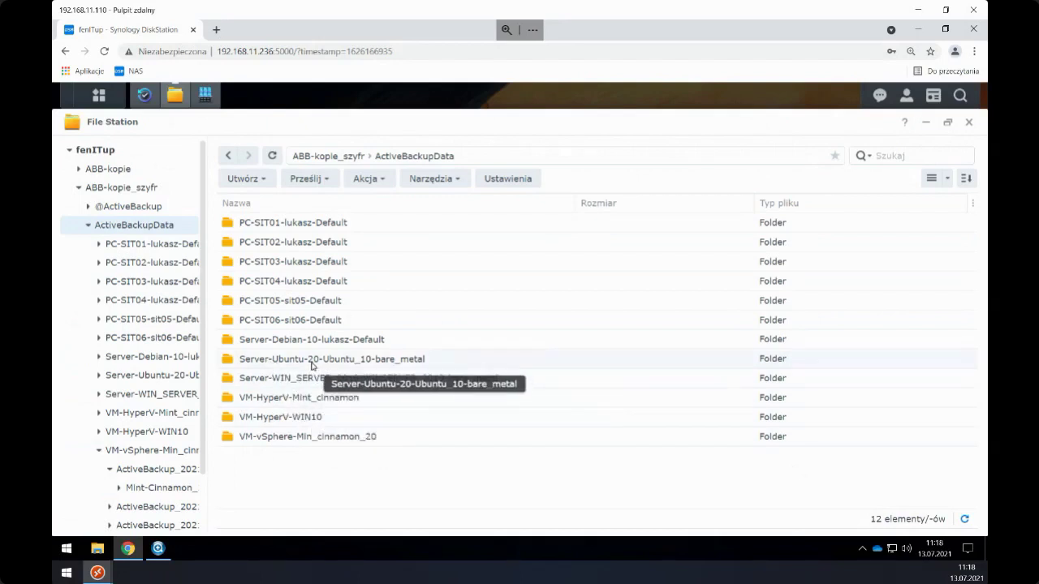
# - In ABB-kopie's ActiveBackupData, open VM-HyperV-Mint_Mate's 2021-07-07 and 2021-07-08 version folders
pyautogui.click(87, 225)
pyautogui.click(79, 170)
pyautogui.click(130, 208)
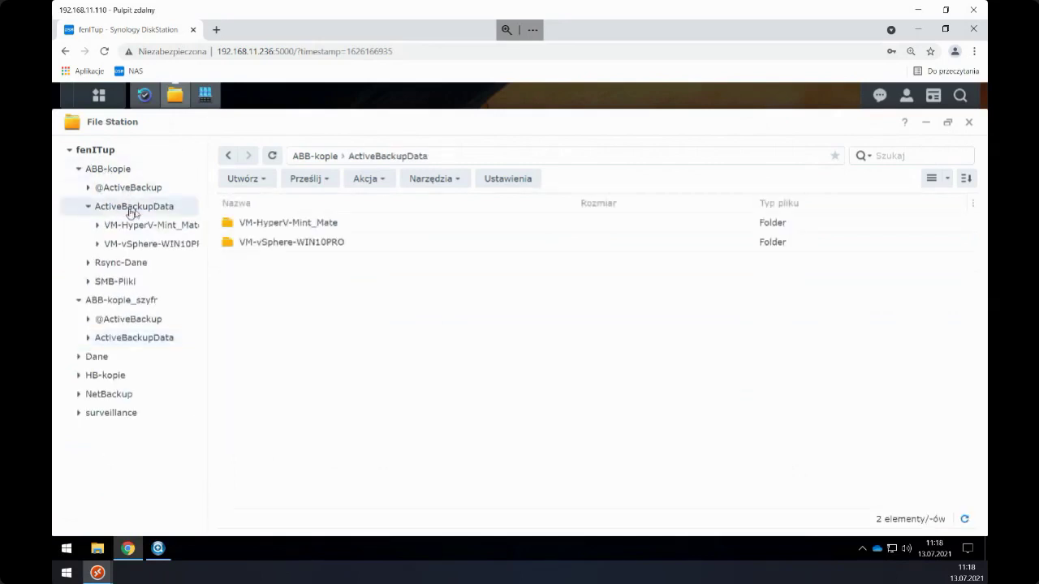
pyautogui.doubleClick(309, 228)
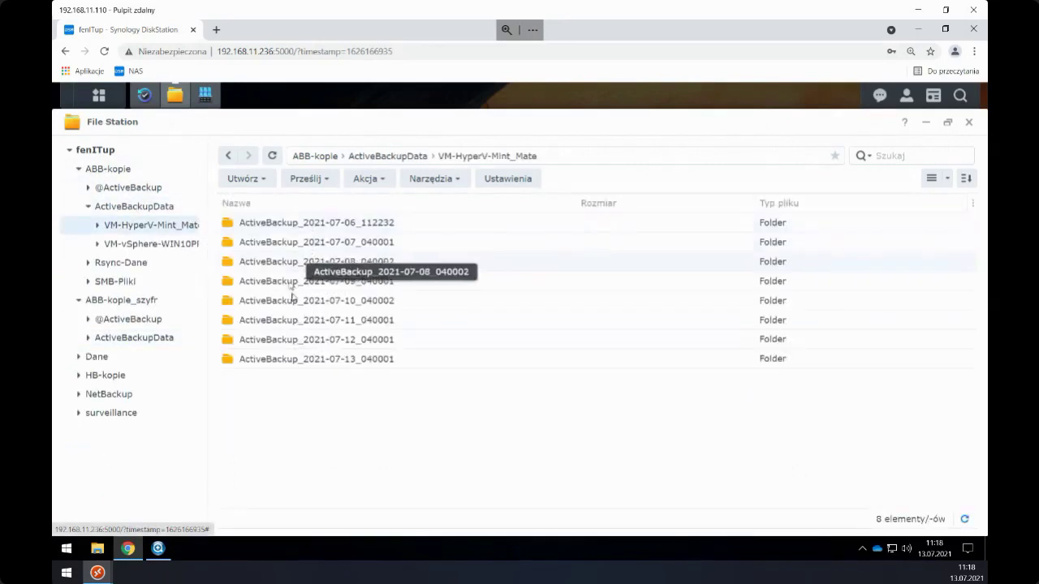
pyautogui.doubleClick(315, 242)
pyautogui.doubleClick(278, 226)
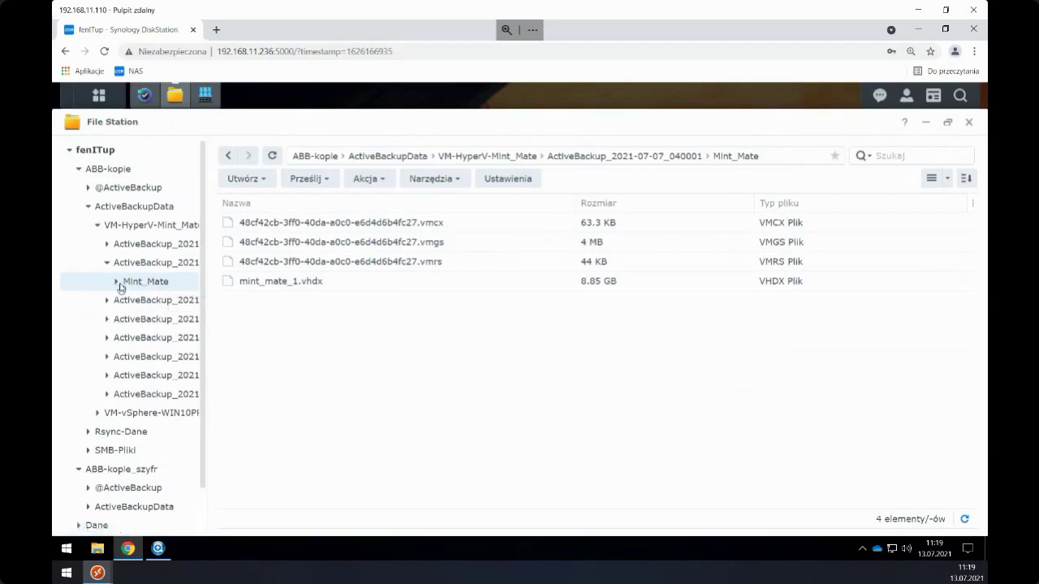
pyautogui.click(141, 302)
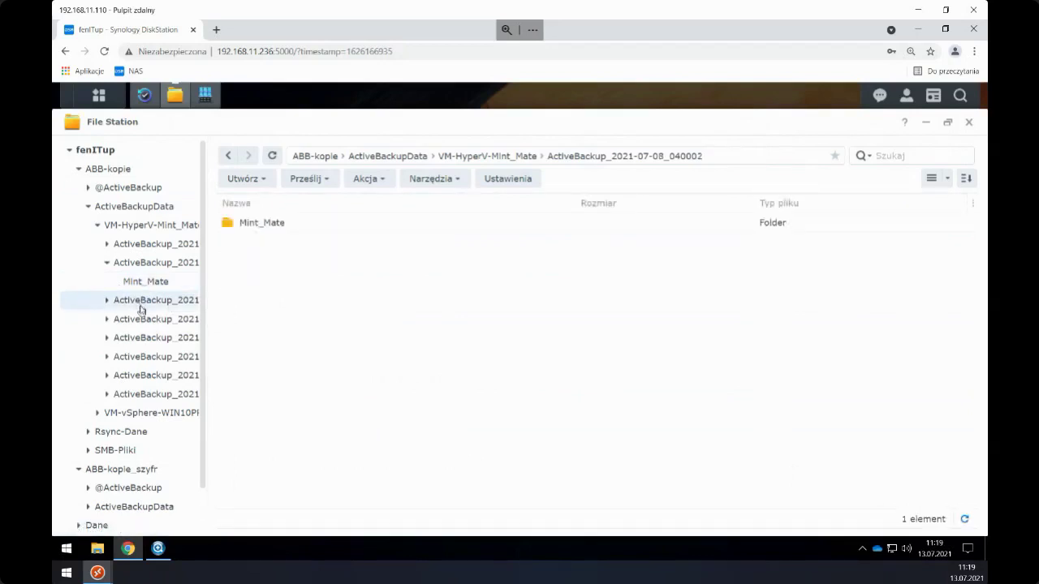
# - Open the ActiveBackup_2021-07-13_040001 folder and bring up the actions for LiveVideo.mp4
pyautogui.click(157, 393)
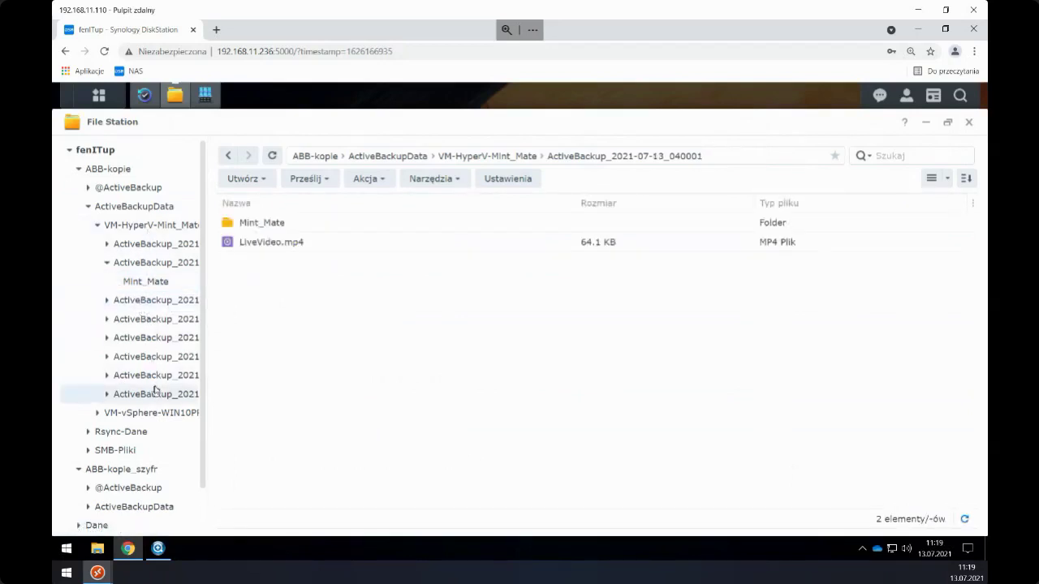
pyautogui.click(281, 245)
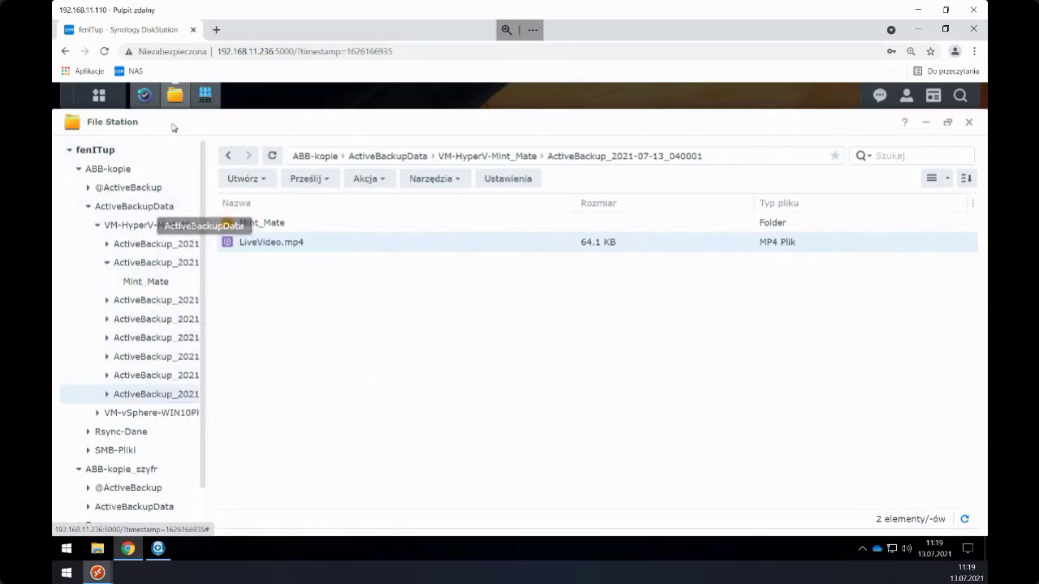
pyautogui.click(144, 95)
pyautogui.moveTo(327, 157); pyautogui.dragTo(330, 176)
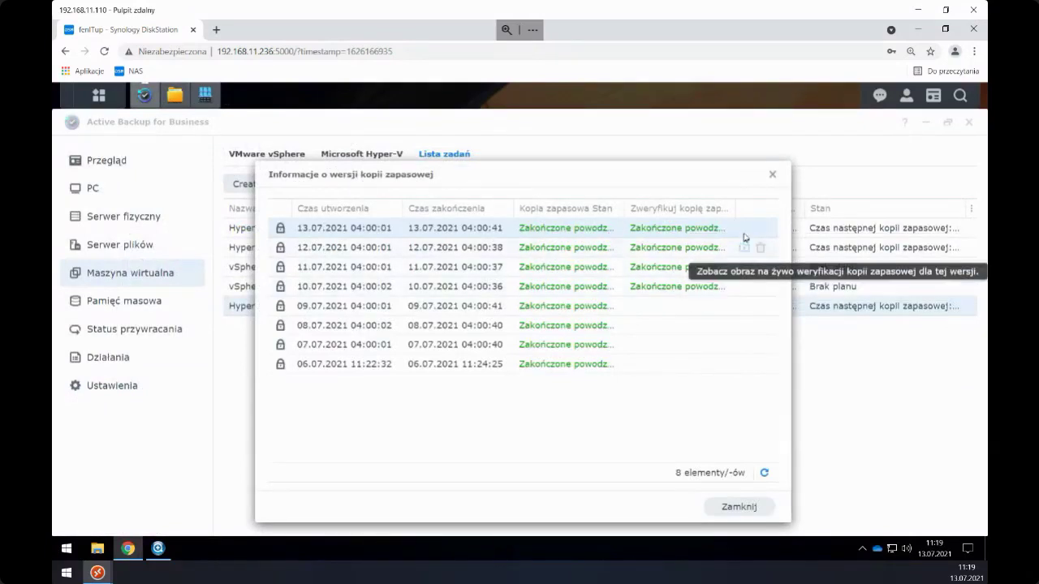
pyautogui.click(745, 230)
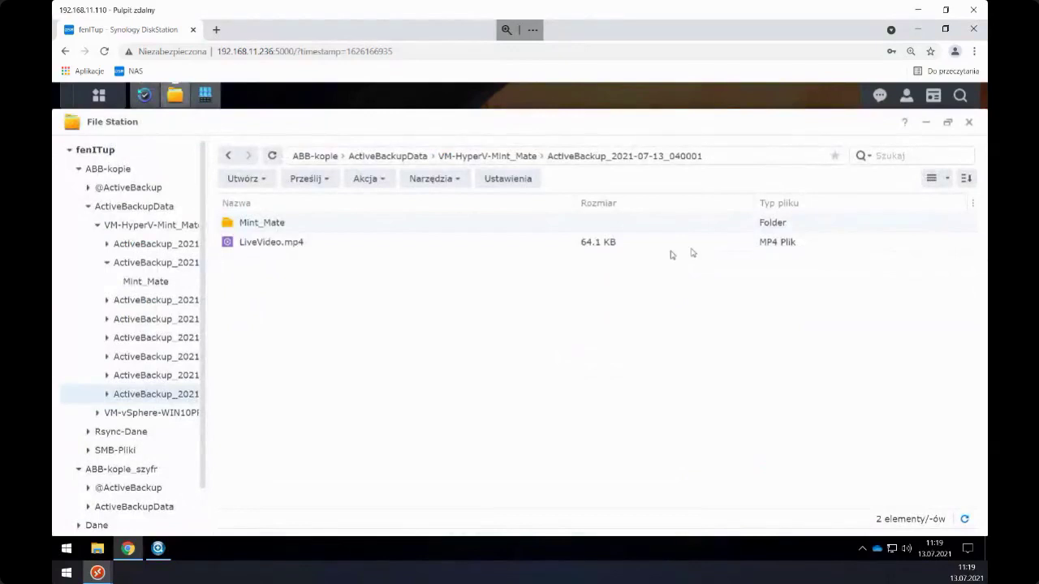
pyautogui.rightClick(277, 246)
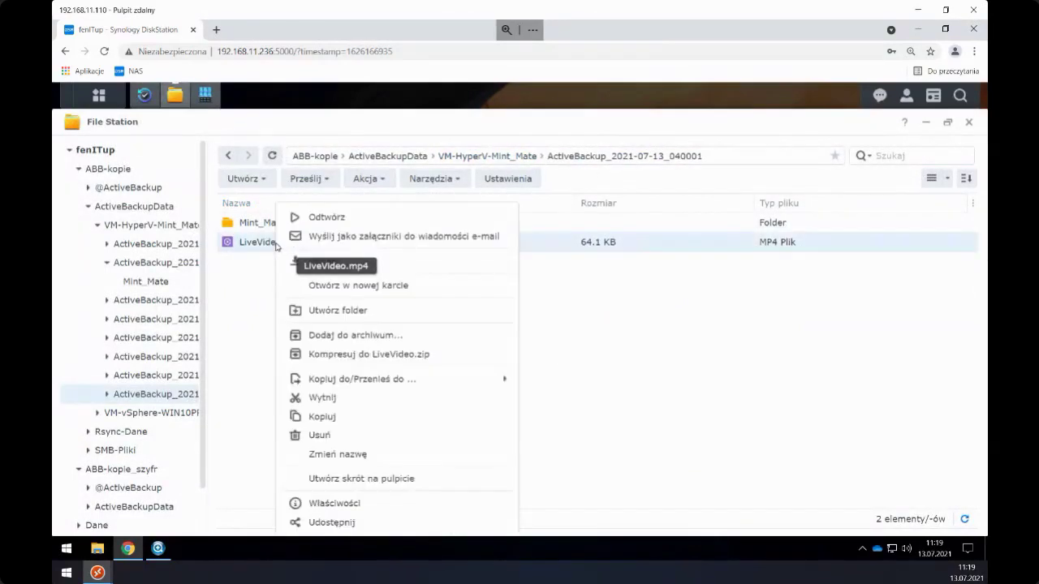
# - Play LiveVideo.mp4, skip ahead to 00:39 of 00:40, then close the video player
pyautogui.click(318, 226)
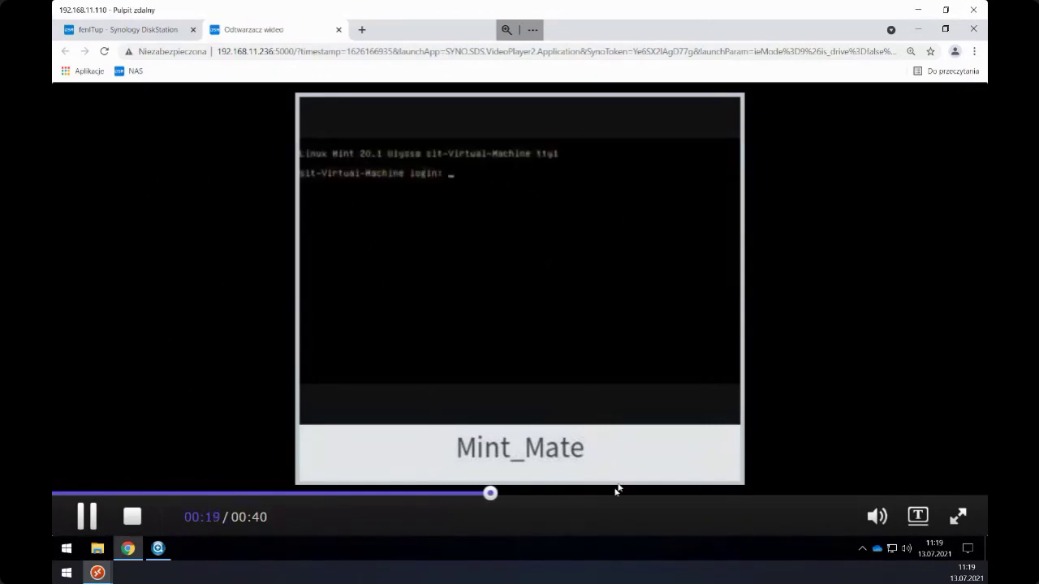
pyautogui.click(642, 499)
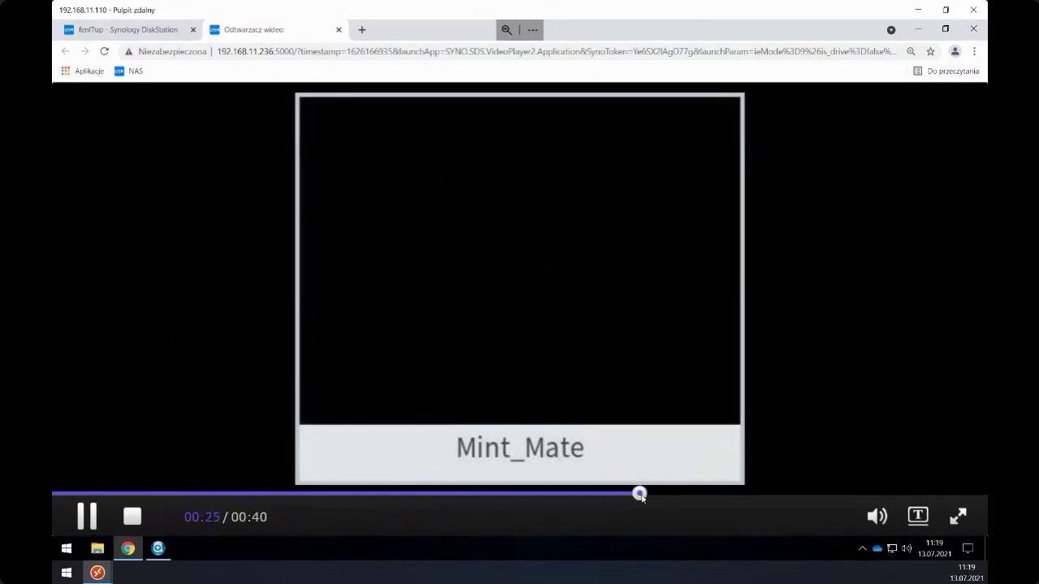
pyautogui.click(725, 495)
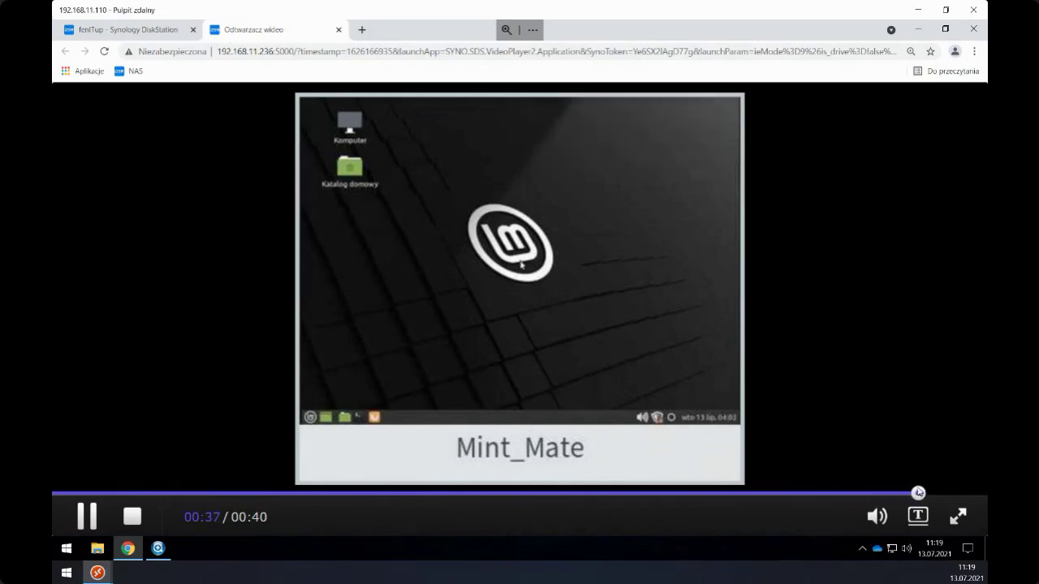
pyautogui.click(339, 29)
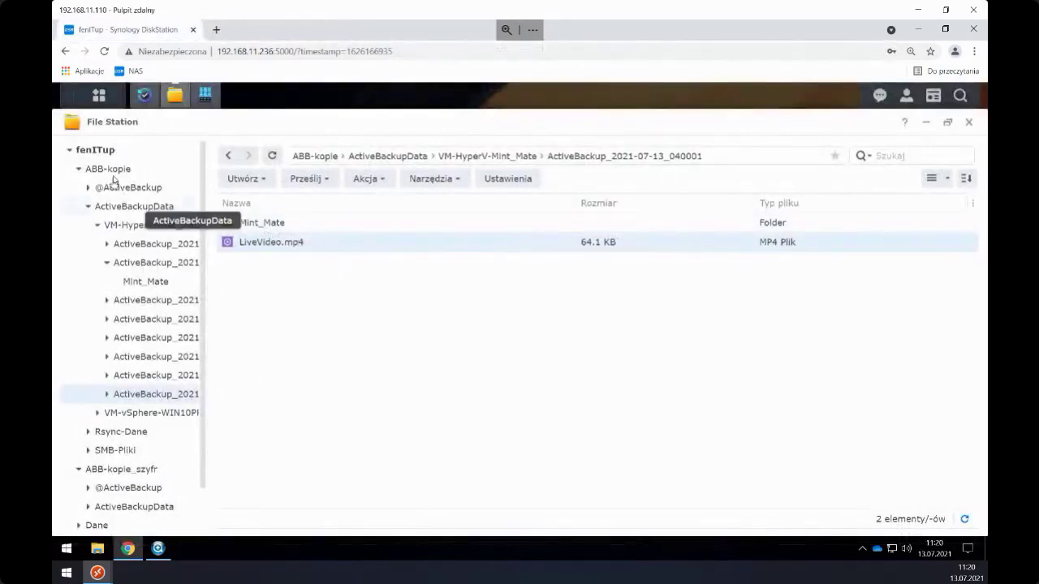
# - Close File Station and the backup-version details window to return to Active Backup
pyautogui.click(969, 123)
pyautogui.moveTo(445, 179); pyautogui.dragTo(443, 142)
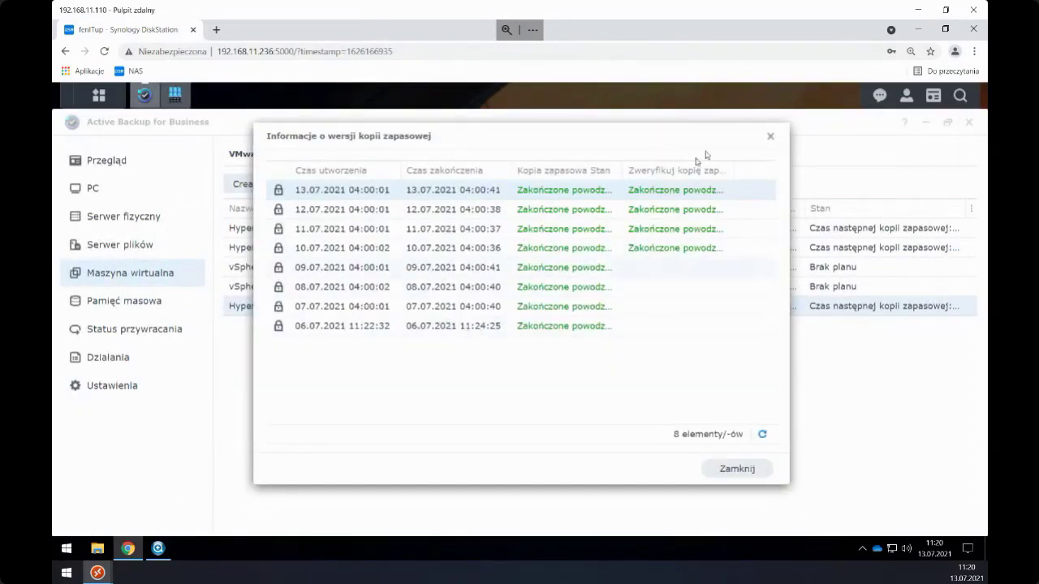
pyautogui.click(771, 138)
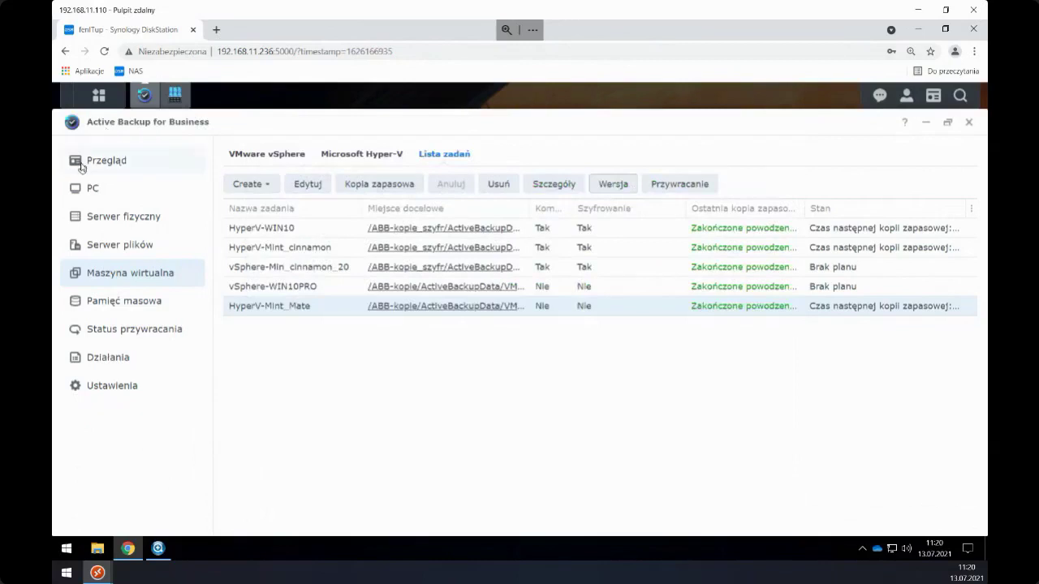
# - Look over the Przegląd overview page, then minimise the browser to reveal Synology Assistant
pyautogui.click(82, 165)
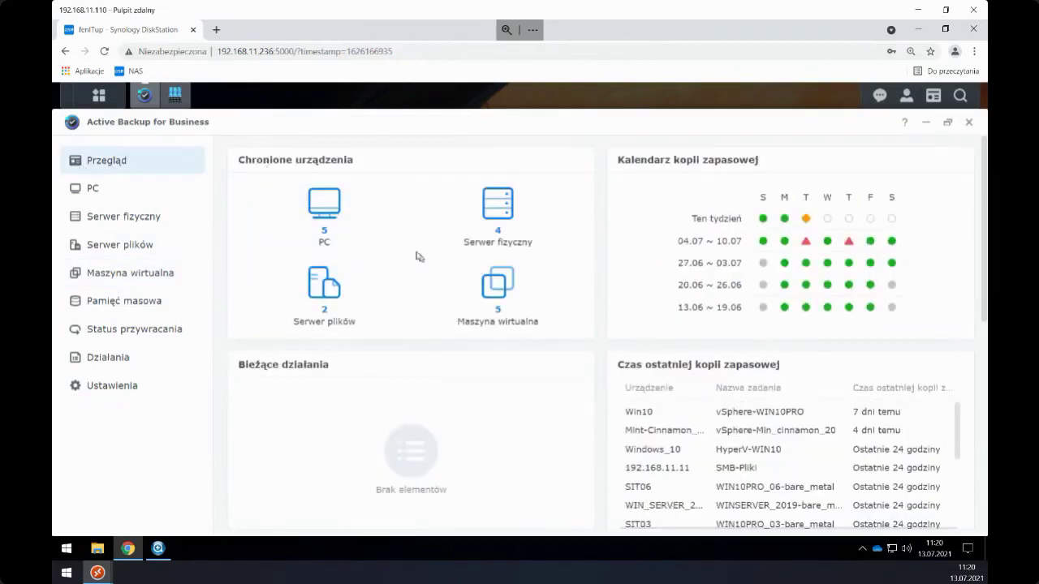
pyautogui.scroll(-5, 410, 253)
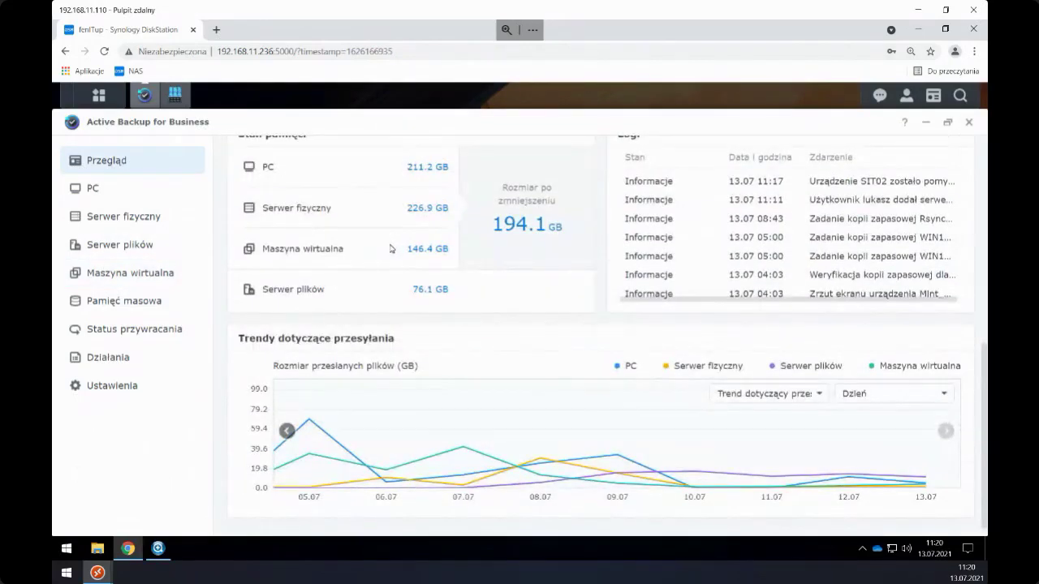
pyautogui.scroll(5, 360, 202)
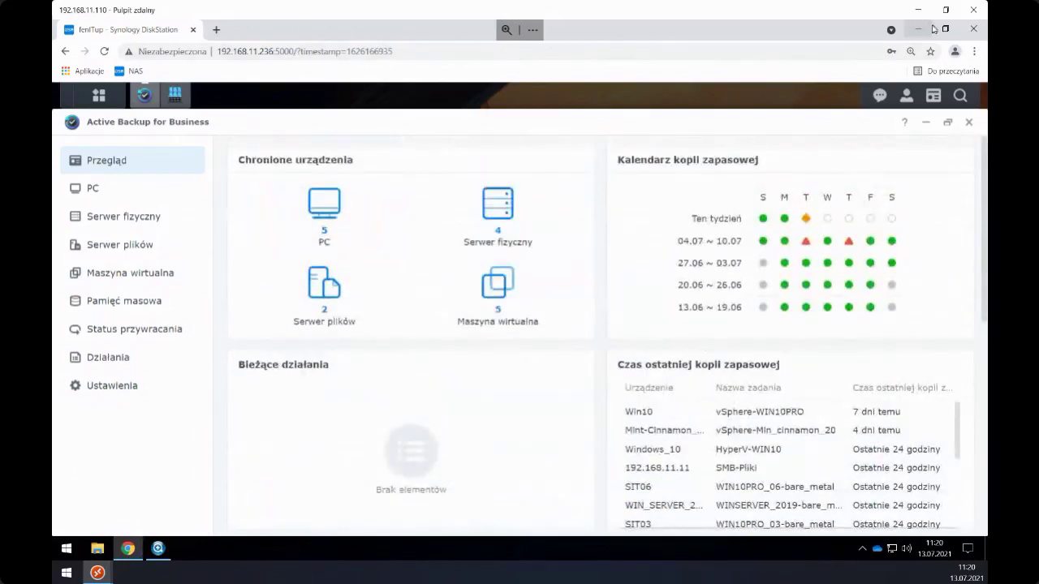
pyautogui.click(919, 30)
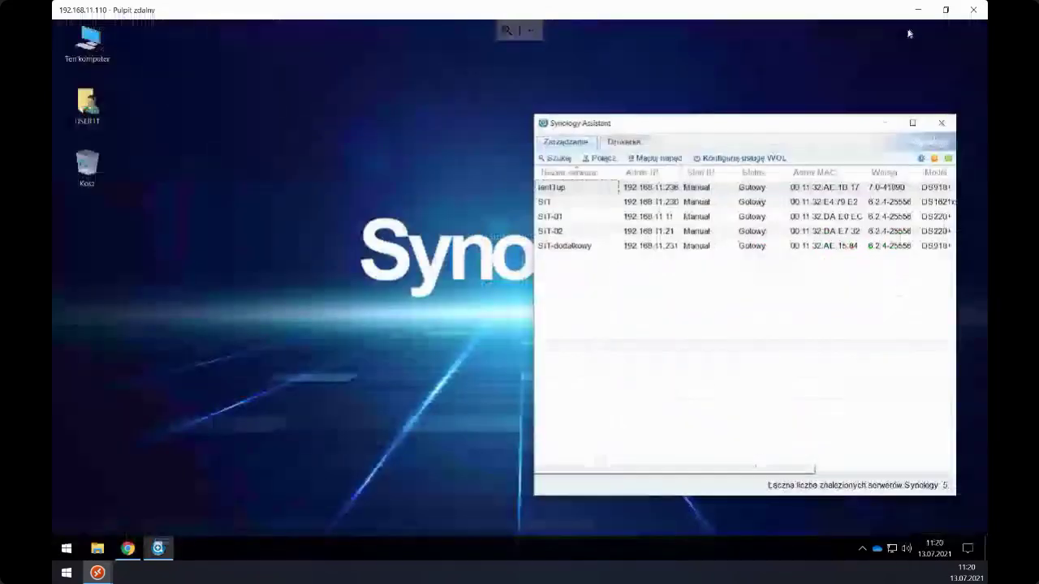
# - Close the Synology Assistant window listing the discovered servers
pyautogui.rightClick(329, 220)
pyautogui.moveTo(707, 133); pyautogui.dragTo(647, 128)
pyautogui.click(881, 122)
# - Restore the browser showing Active Backup for Business from the taskbar
pyautogui.click(862, 549)
pyautogui.click(794, 508)
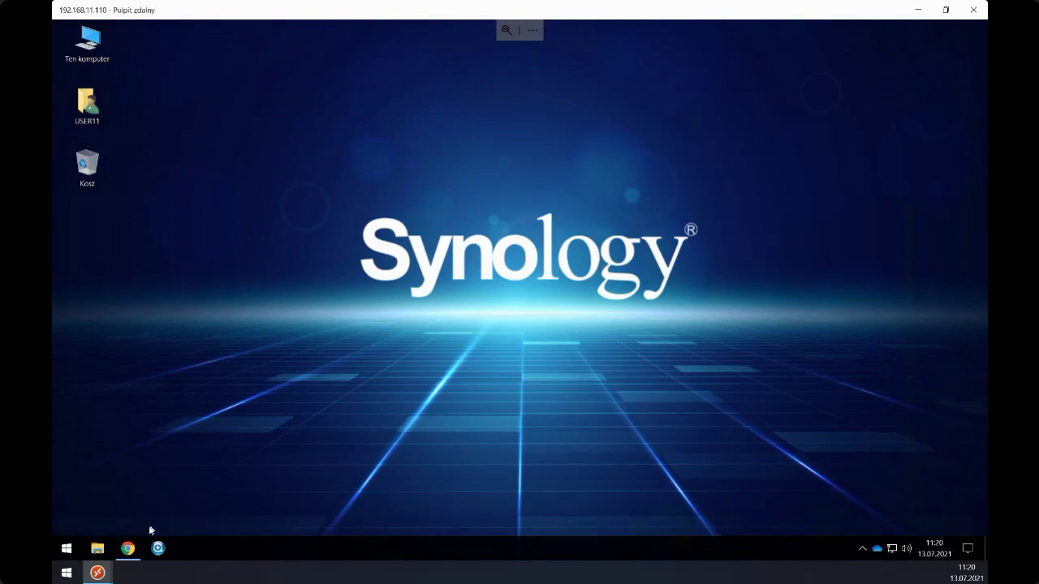
pyautogui.click(128, 552)
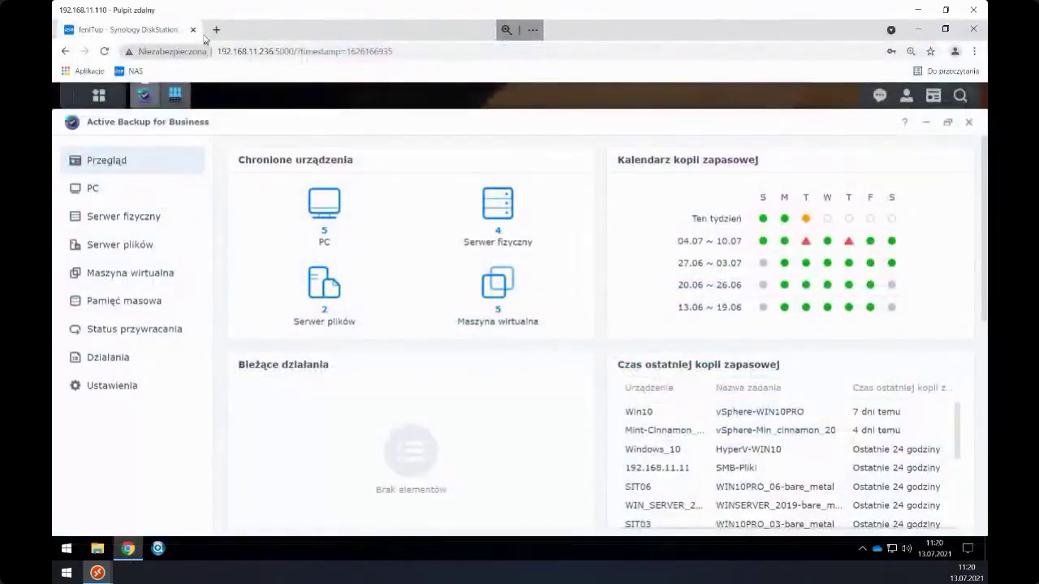
# - Review the protected PCs list and Windows device instructions, then enter synology.com in a new tab
pyautogui.click(142, 200)
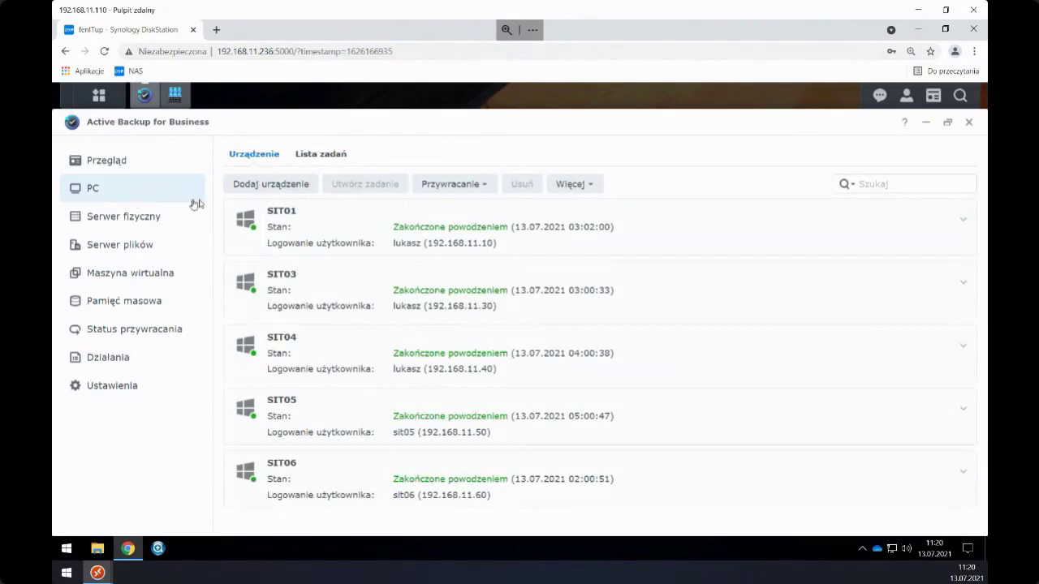
pyautogui.click(252, 186)
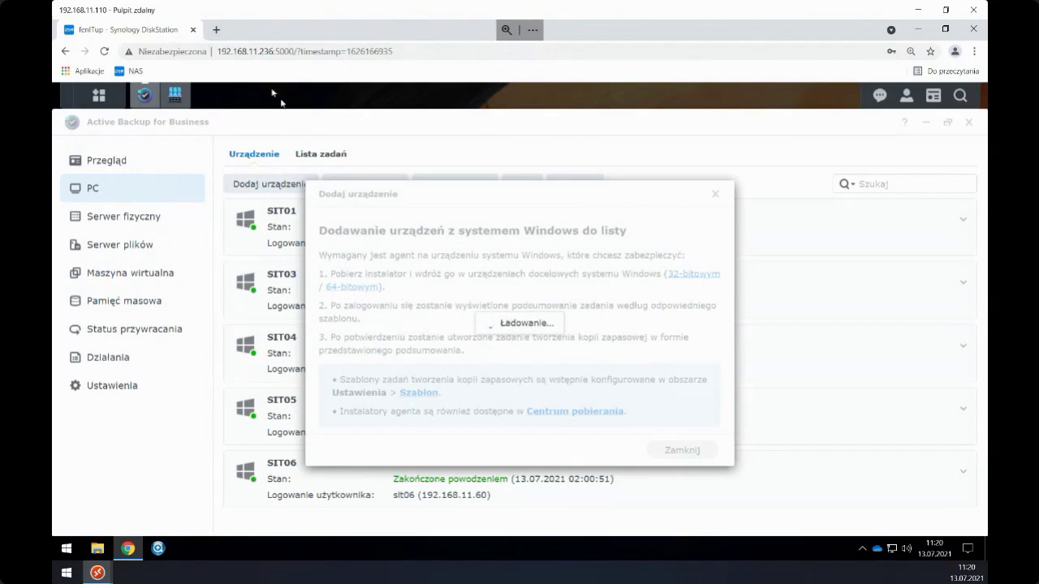
pyautogui.click(216, 29)
pyautogui.write('synology.com')
# - In Synology's Centrum pobierania, select NAS model DS918+ and the 7.0 seria operating system downloads
pyautogui.press('Return')
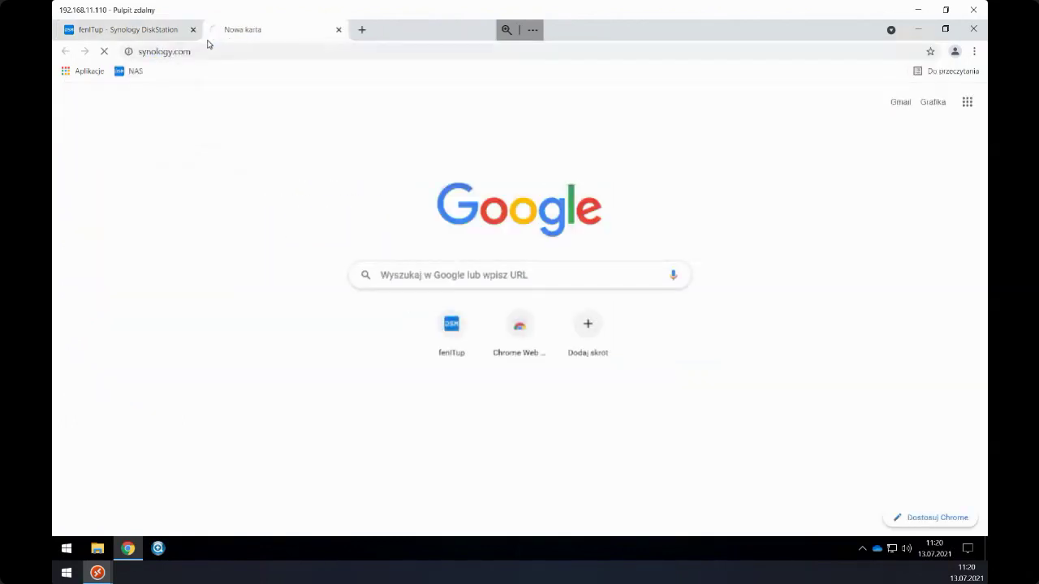
pyautogui.scroll(-10, 652, 350)
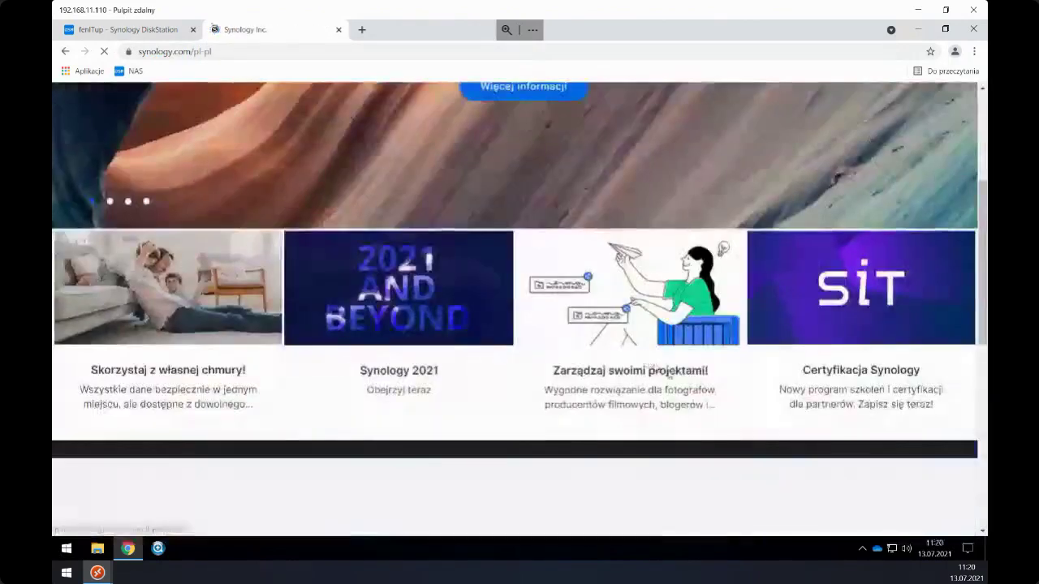
pyautogui.click(714, 172)
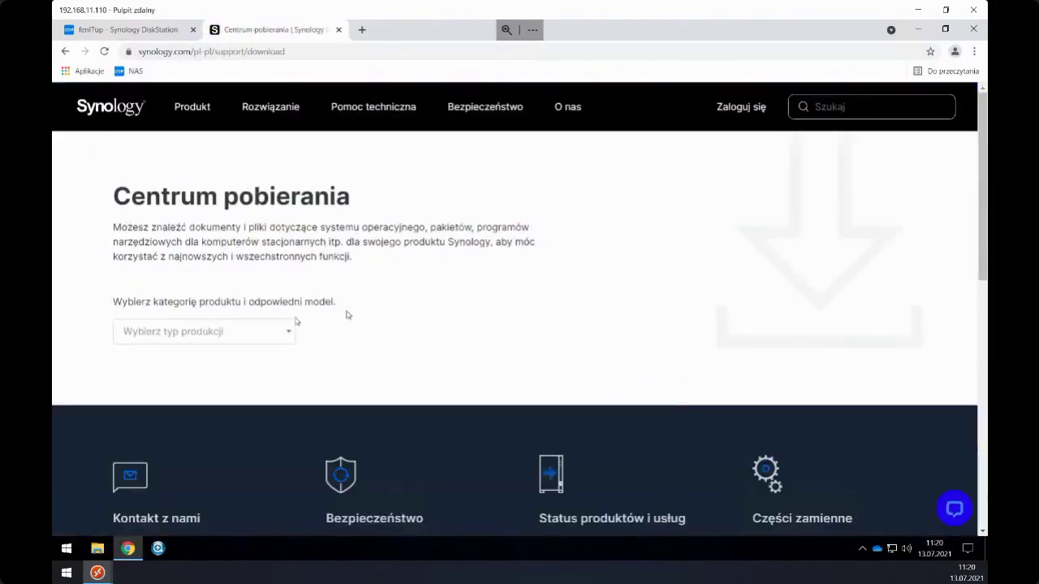
pyautogui.click(231, 334)
pyautogui.click(200, 355)
pyautogui.click(385, 332)
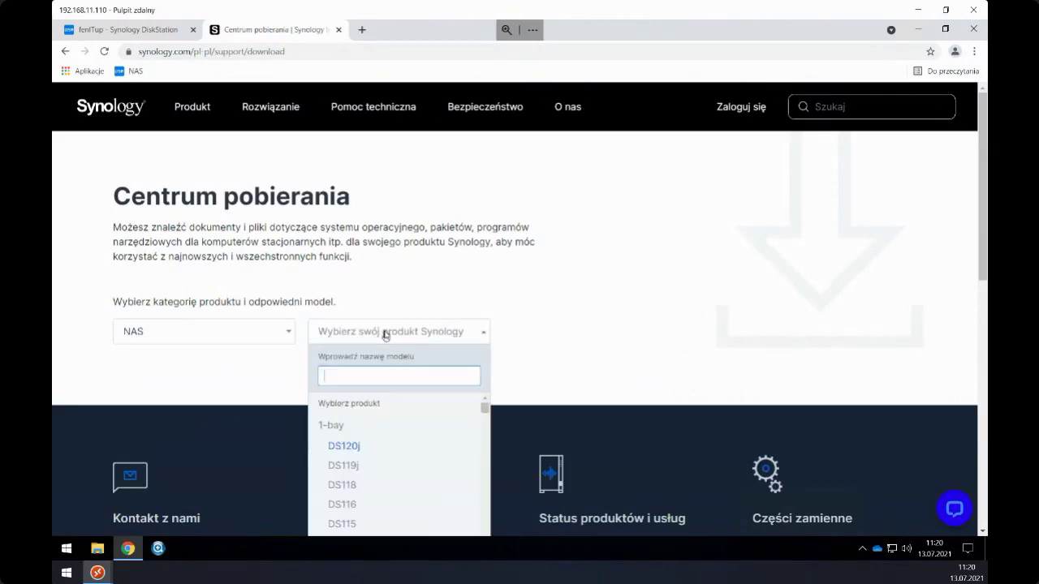
pyautogui.write('ds918')
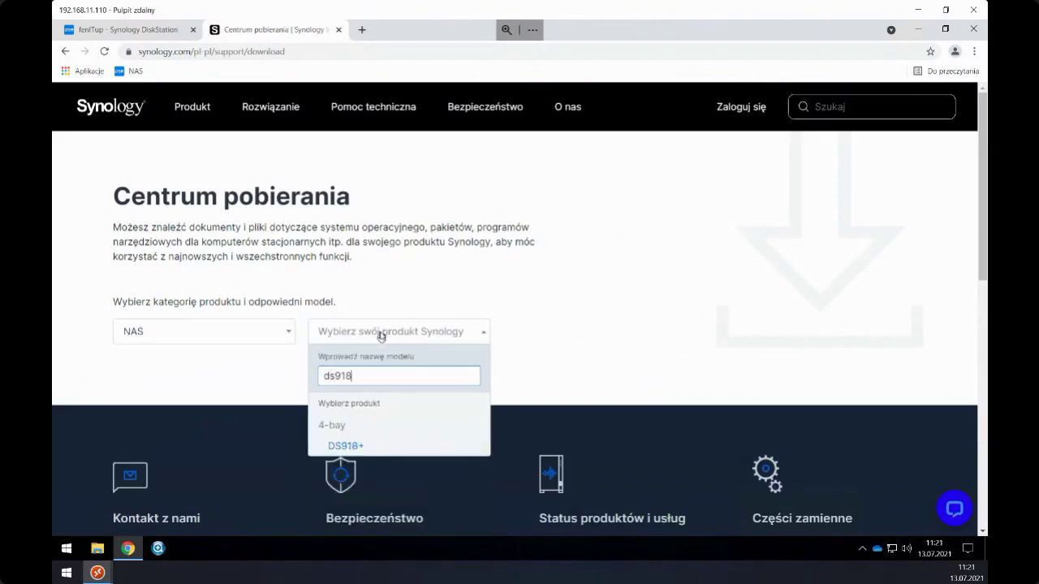
pyautogui.click(349, 446)
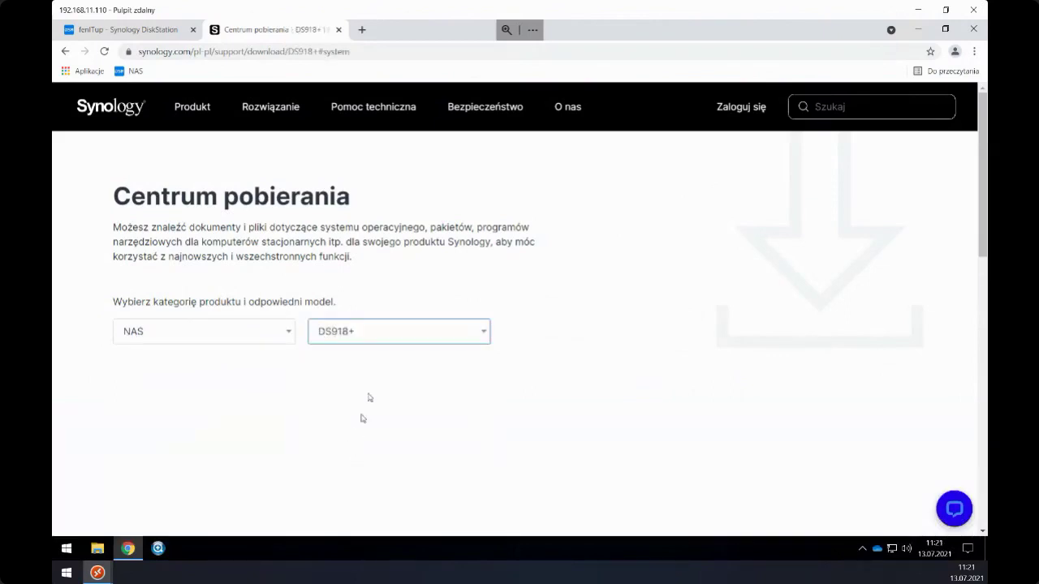
pyautogui.click(299, 146)
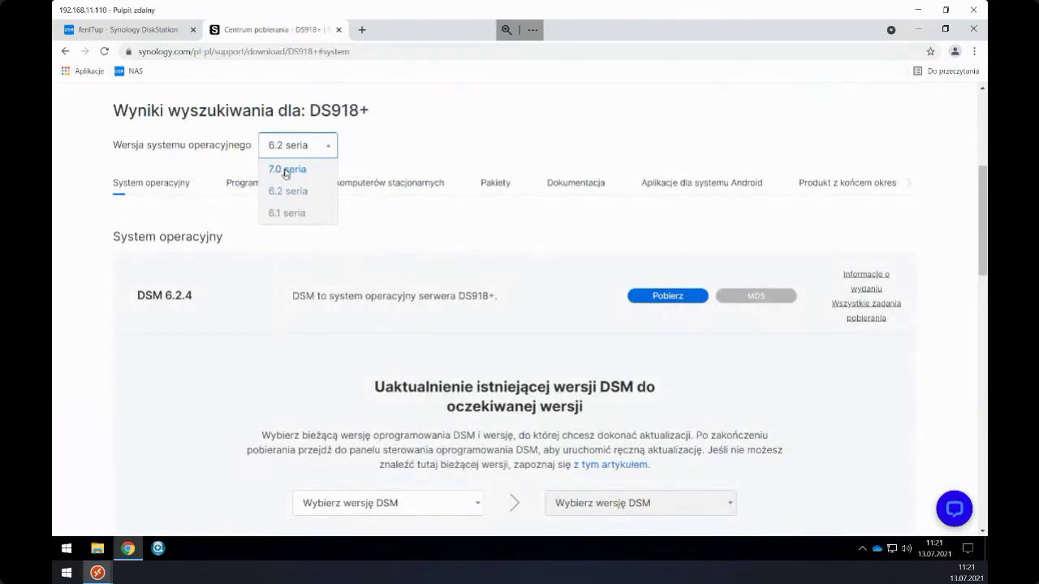
pyautogui.click(286, 170)
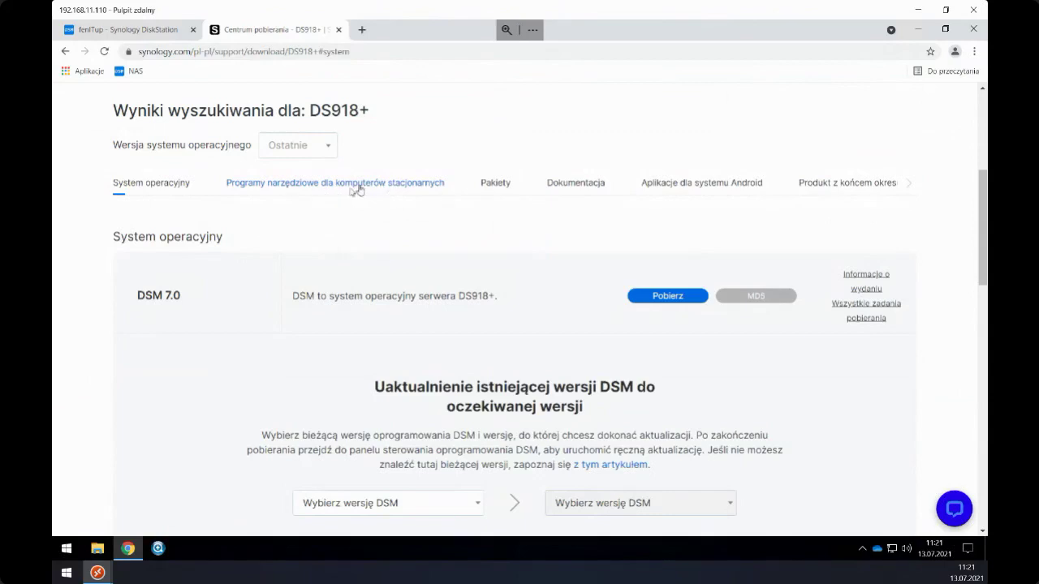
# - Download the Windows (64 bits, msi) Active Backup for Business Agent installer from the desktop utilities list
pyautogui.click(312, 189)
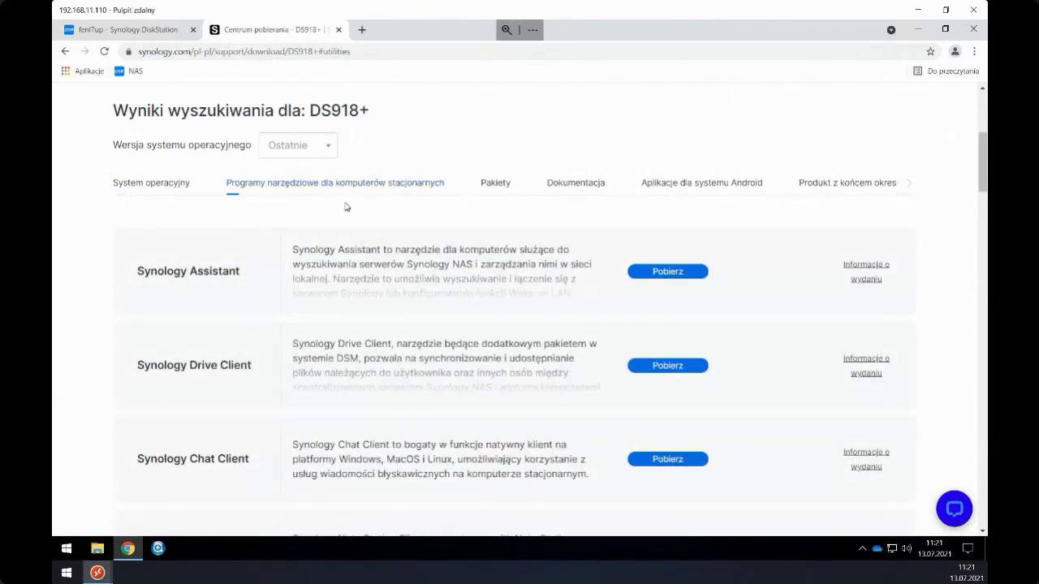
pyautogui.scroll(-3, 215, 347)
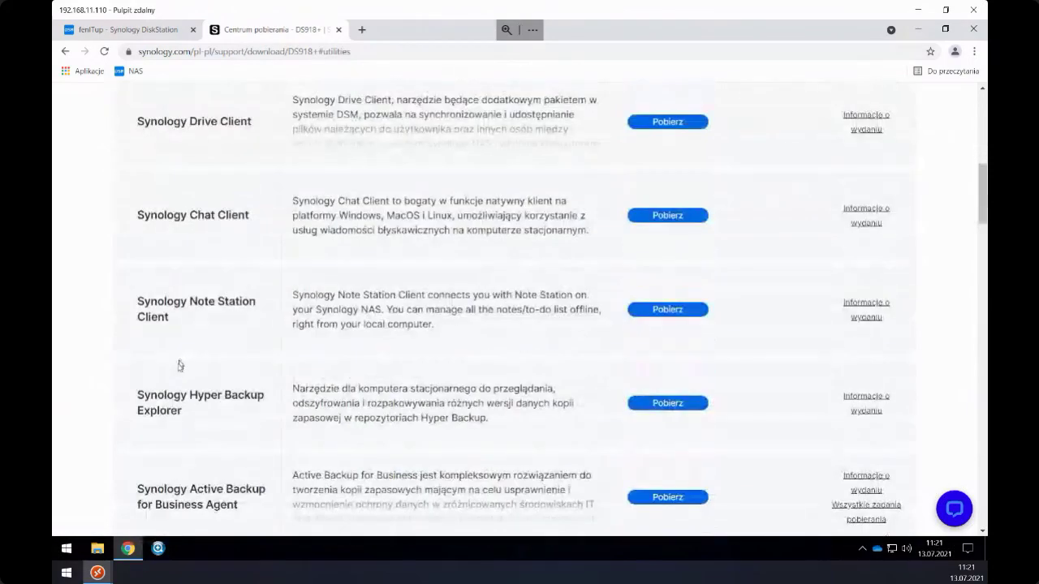
pyautogui.scroll(-2, 162, 397)
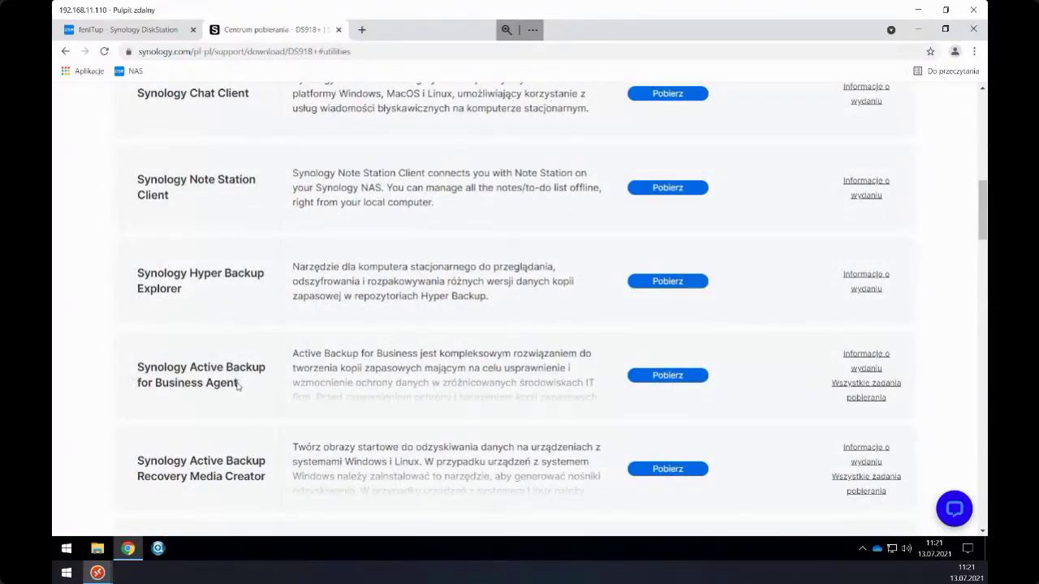
pyautogui.click(647, 376)
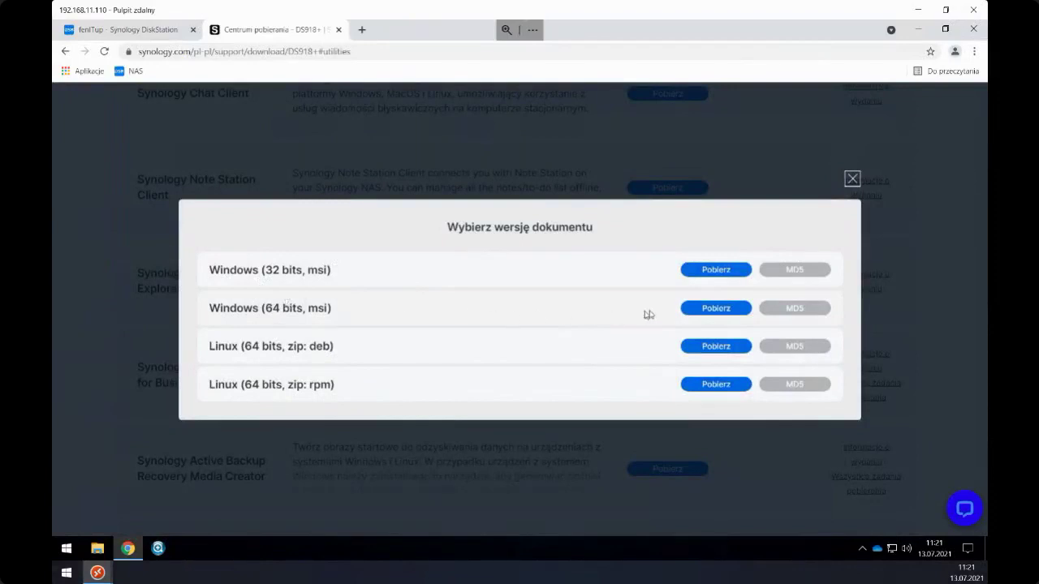
pyautogui.click(706, 310)
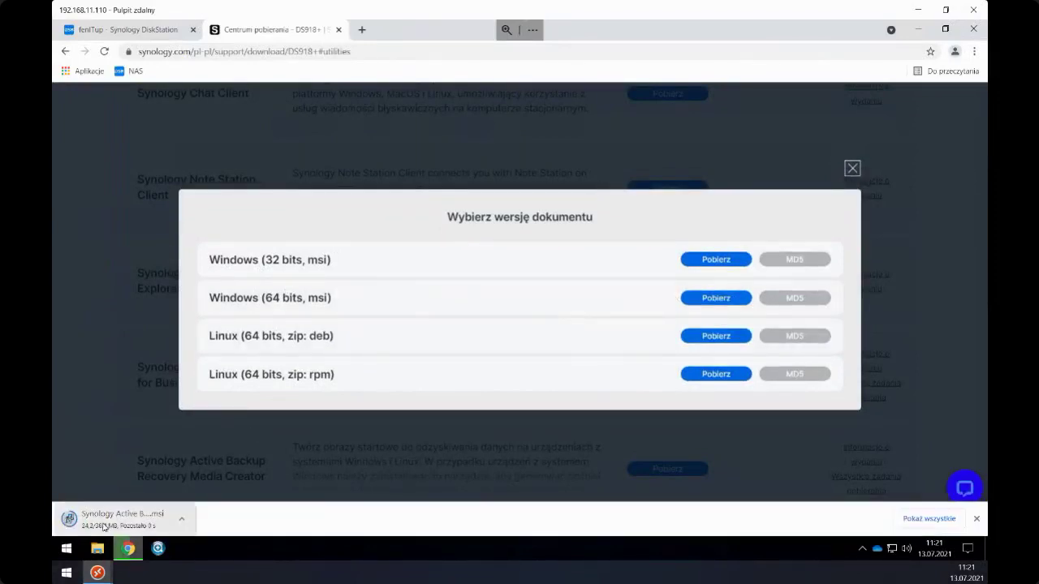
# - Close the DSM add-device dialog and the downloads bar, then minimise Chrome to the desktop
pyautogui.click(144, 31)
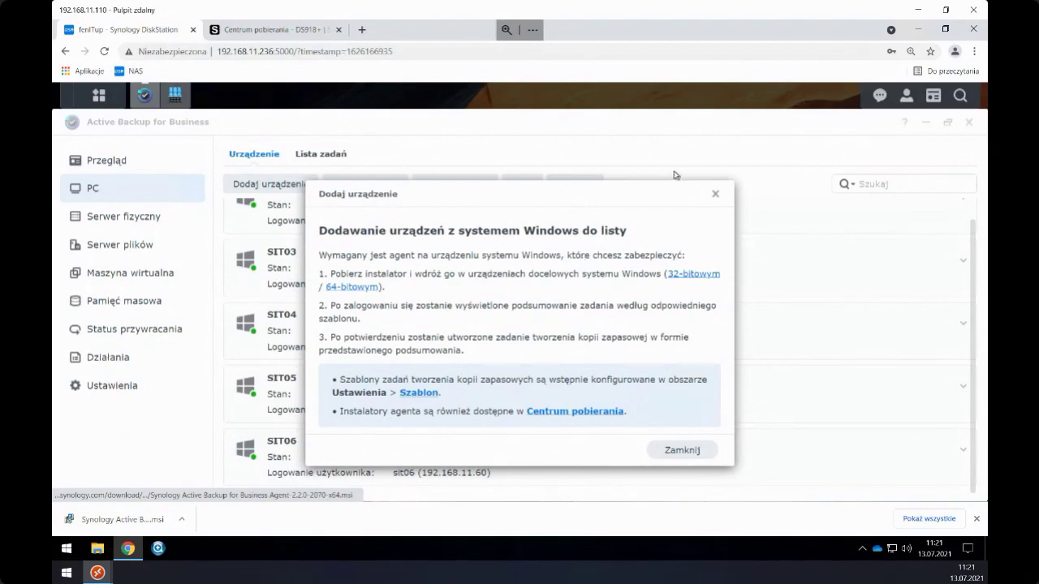
pyautogui.click(715, 193)
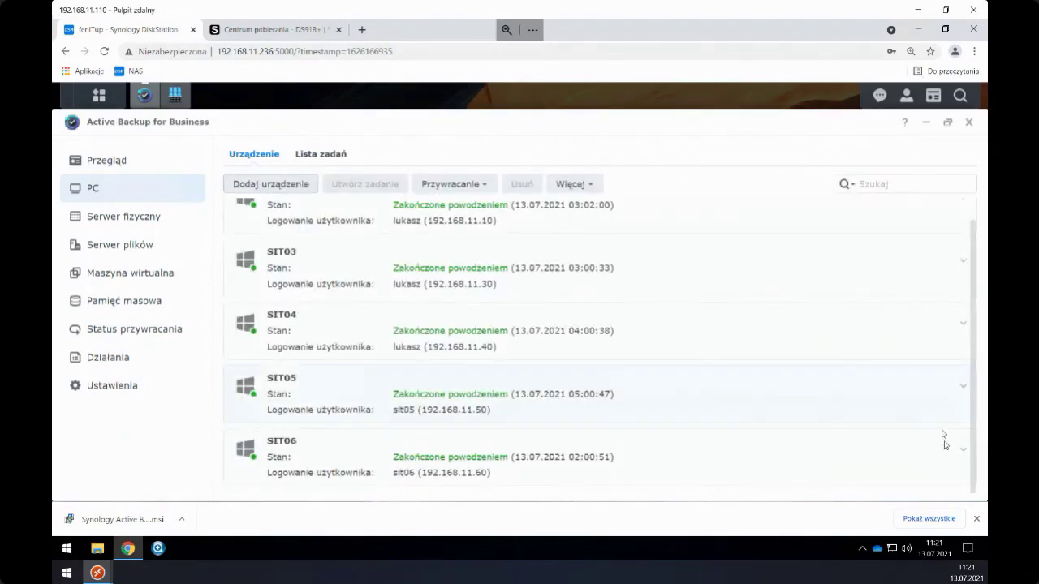
pyautogui.click(977, 518)
pyautogui.click(917, 37)
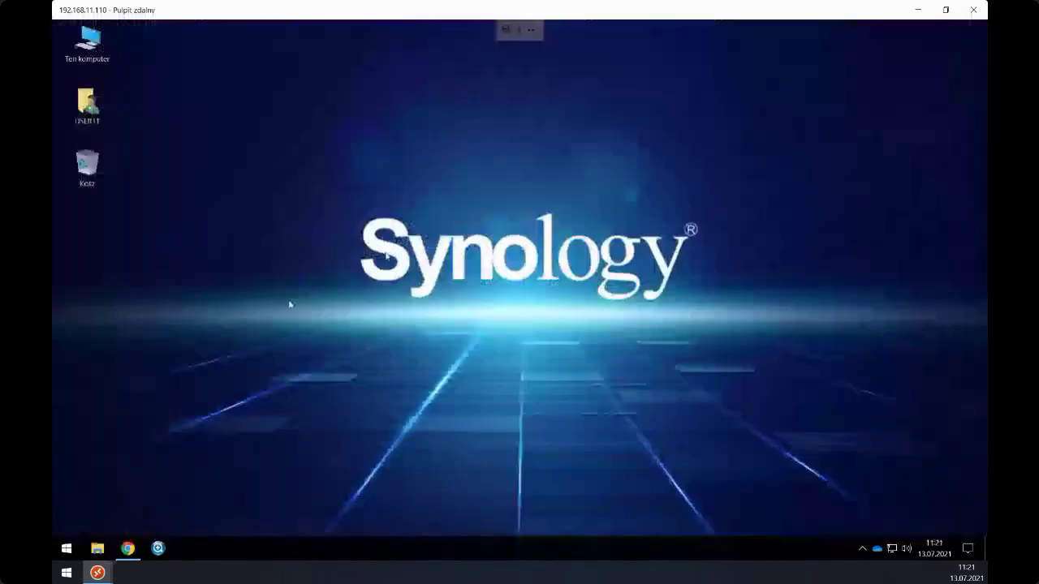
# - Install the downloaded agent msi from the Downloads folder through its context menu
pyautogui.doubleClick(89, 108)
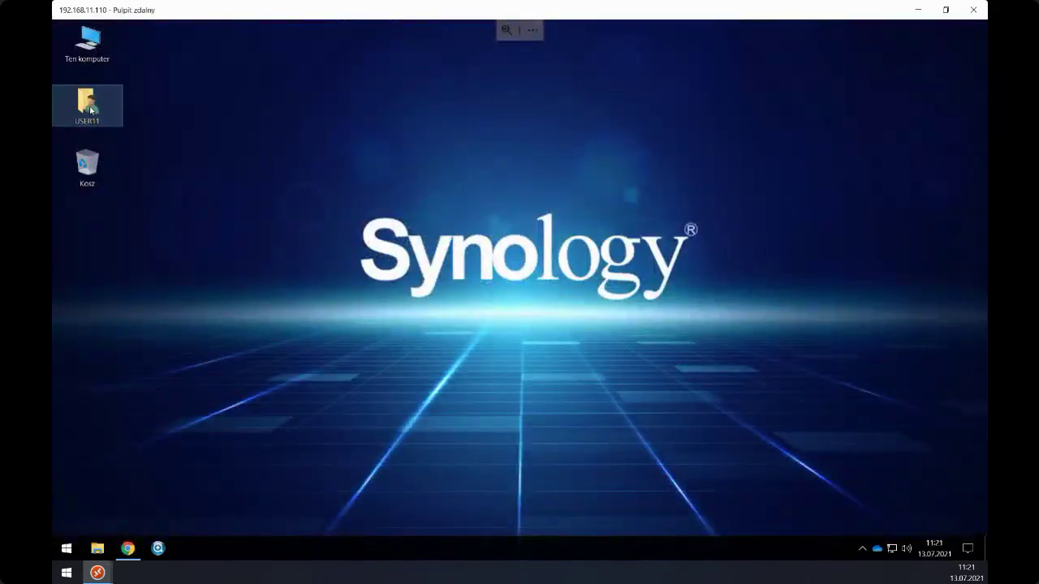
pyautogui.click(204, 225)
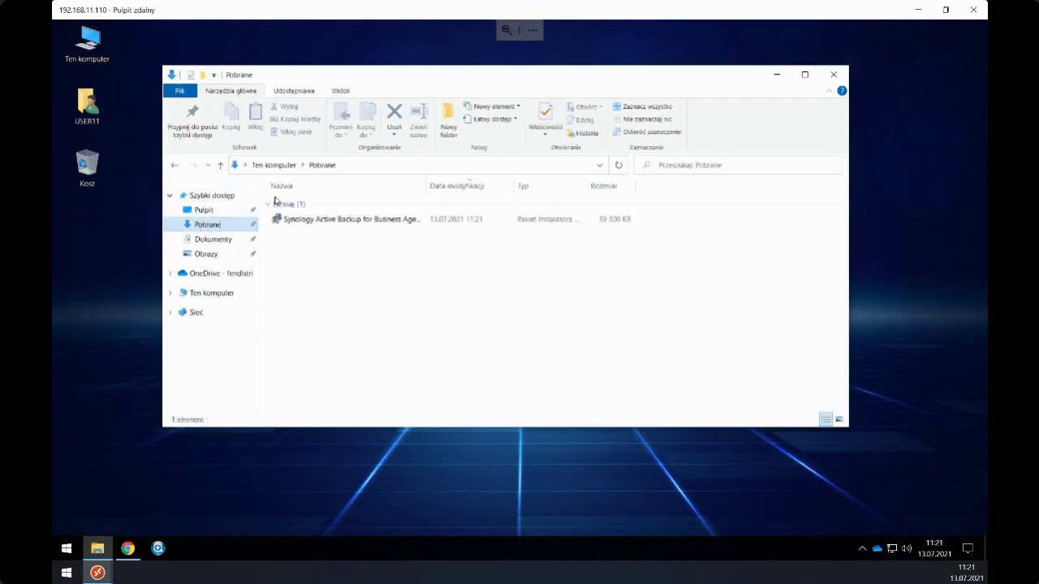
pyautogui.click(298, 223)
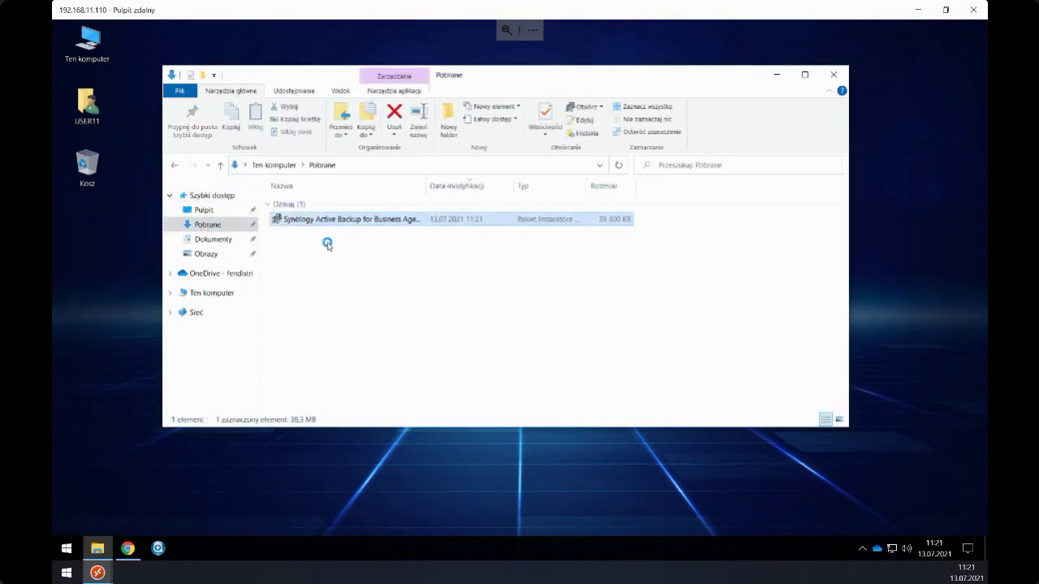
pyautogui.hotkey('shift', 'F10')
pyautogui.click(329, 226)
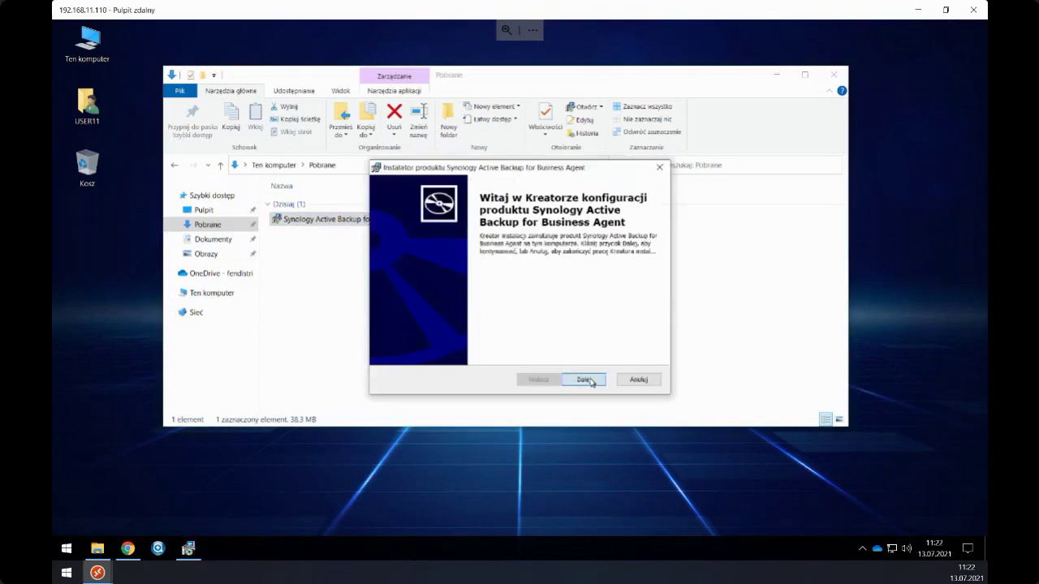
# - Go through the setup wizard, accepting the licence agreement, and start the installation
pyautogui.click(583, 379)
pyautogui.click(490, 333)
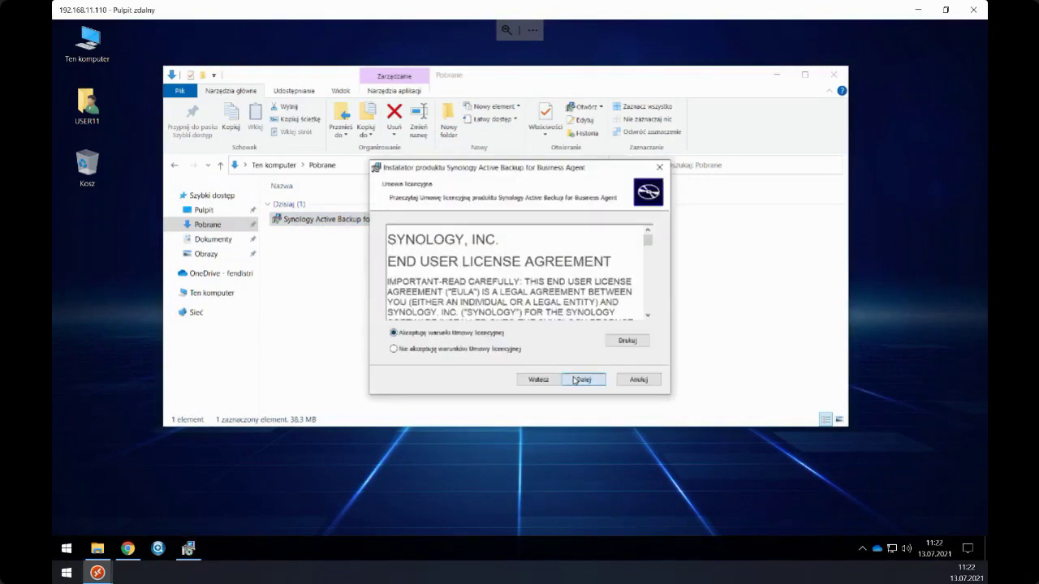
pyautogui.click(574, 378)
pyautogui.click(776, 75)
pyautogui.click(598, 383)
# - Enter administrator credentials in the UAC prompt, decline the approval, and close the interrupted wizard
pyautogui.write('sit11\\user11')
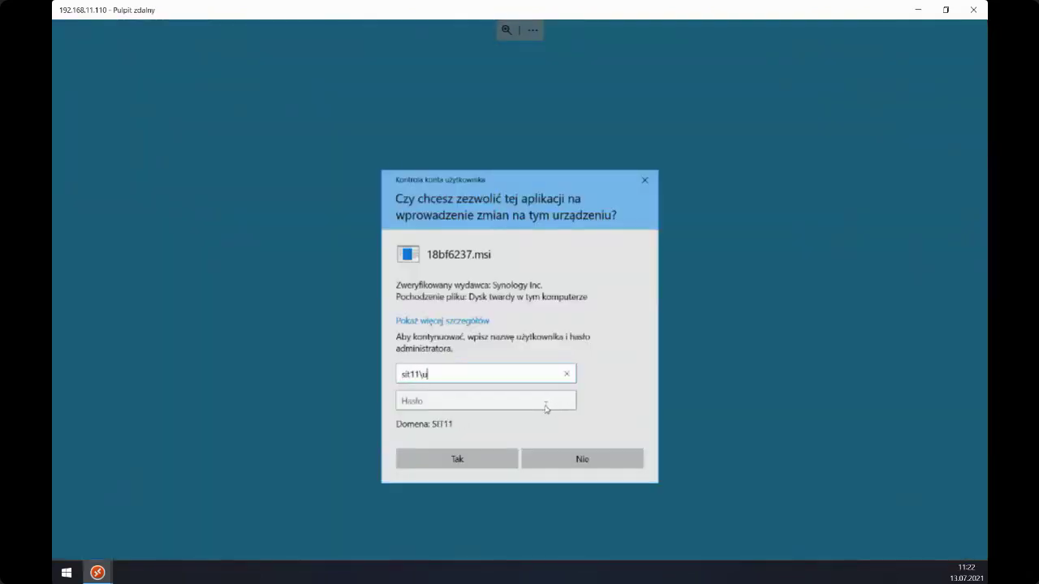
pyautogui.press('Tab')
pyautogui.write('*')
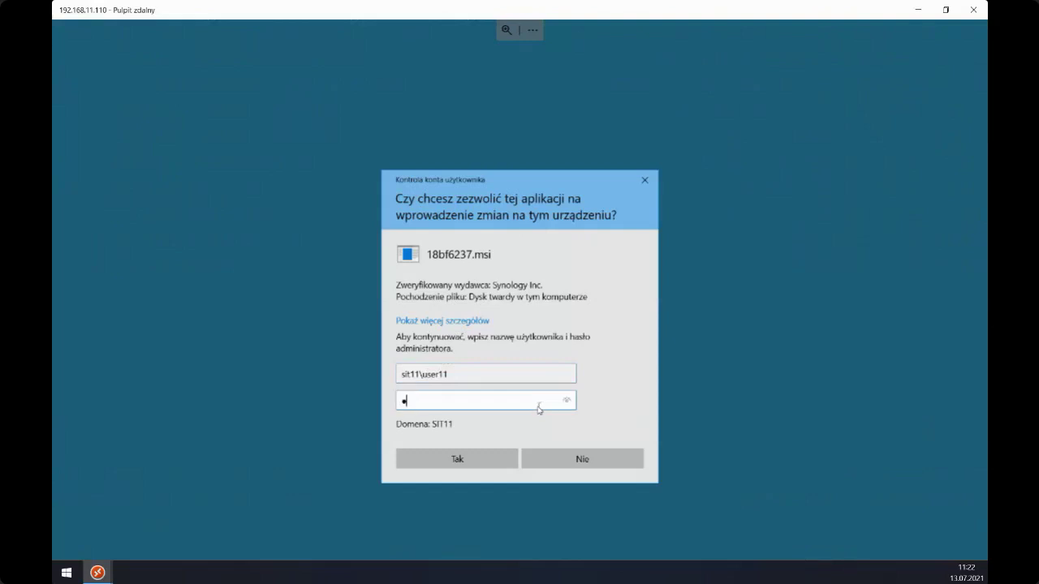
pyautogui.write('*******')
pyautogui.press('Return')
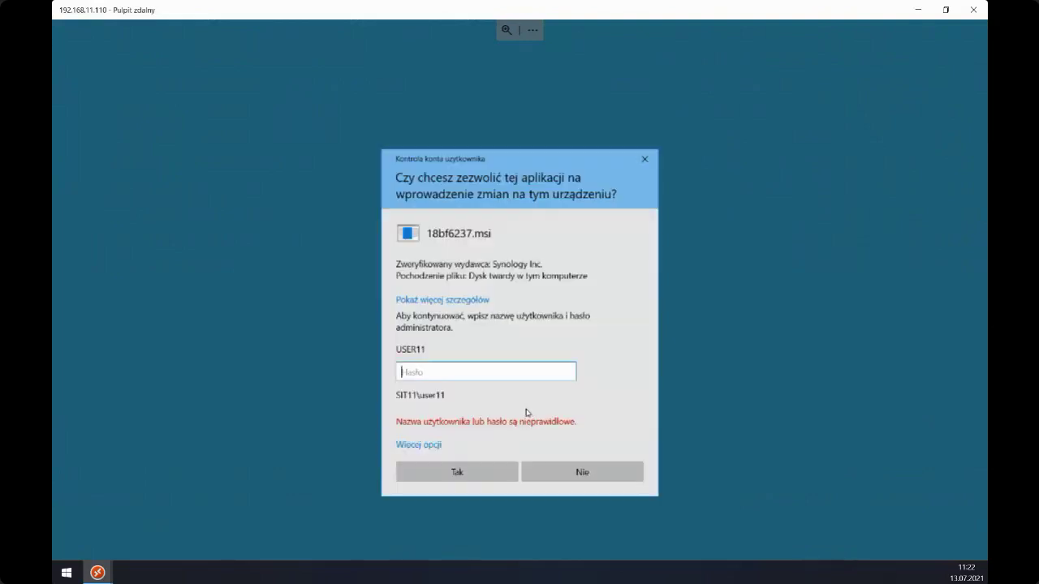
pyautogui.write('******')
pyautogui.press('Return')
pyautogui.write('*******')
pyautogui.press('Return')
pyautogui.click(474, 475)
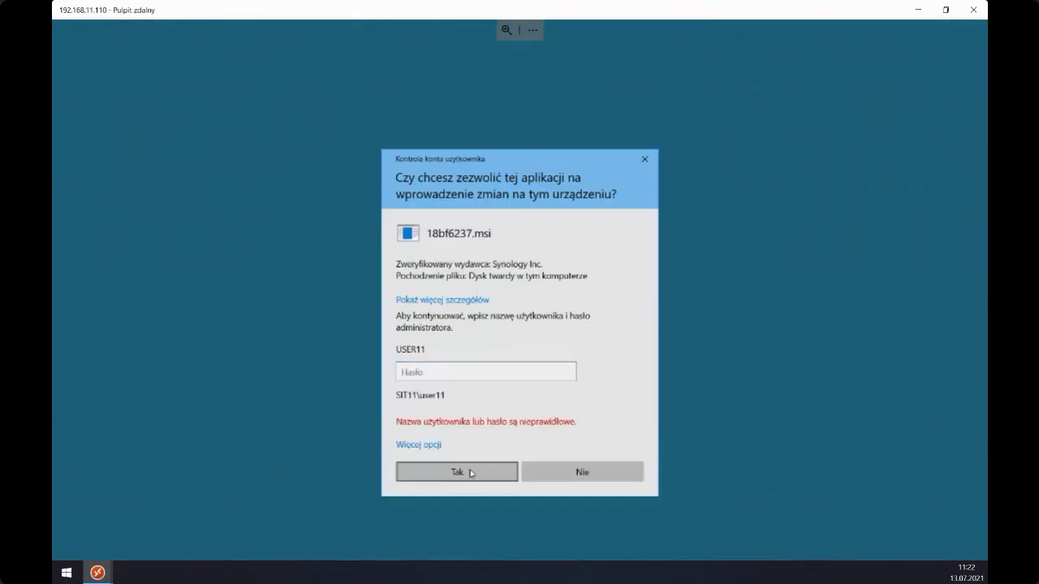
pyautogui.click(536, 471)
pyautogui.click(567, 382)
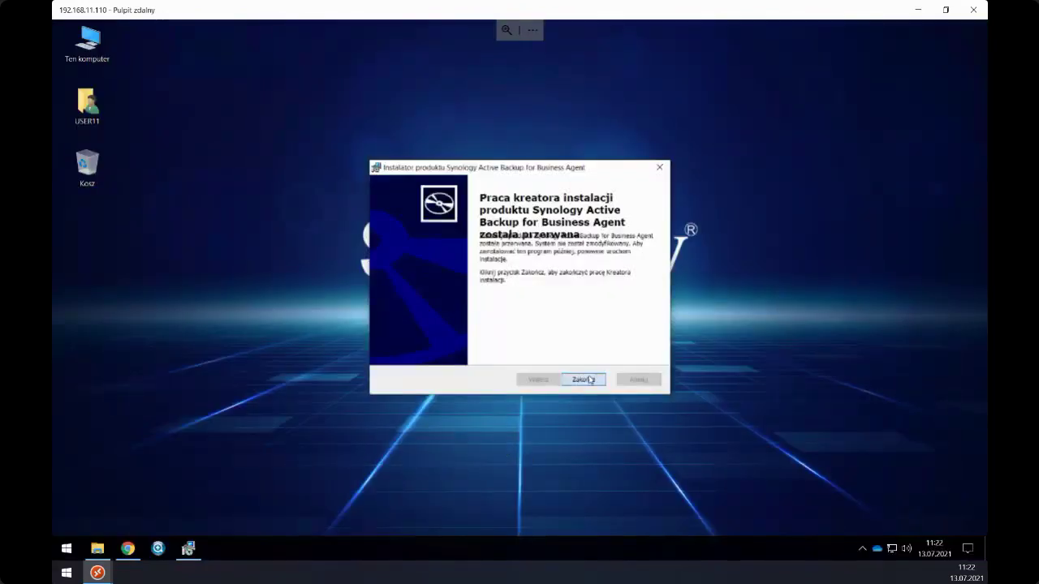
# - Relaunch the agent msi from Downloads, accept the licence, and start the installation
pyautogui.doubleClick(113, 123)
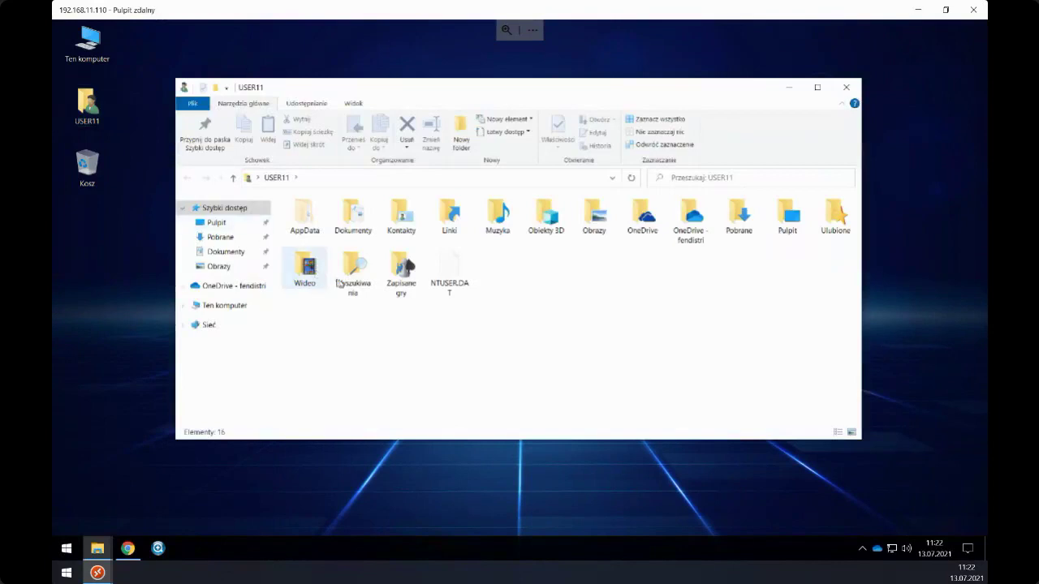
pyautogui.click(214, 224)
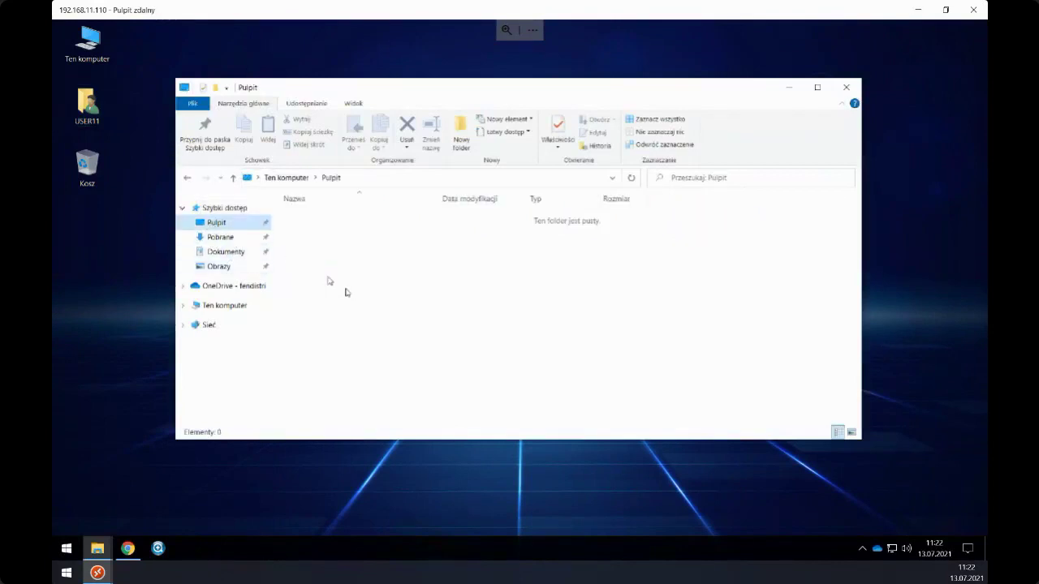
pyautogui.click(219, 237)
pyautogui.doubleClick(322, 234)
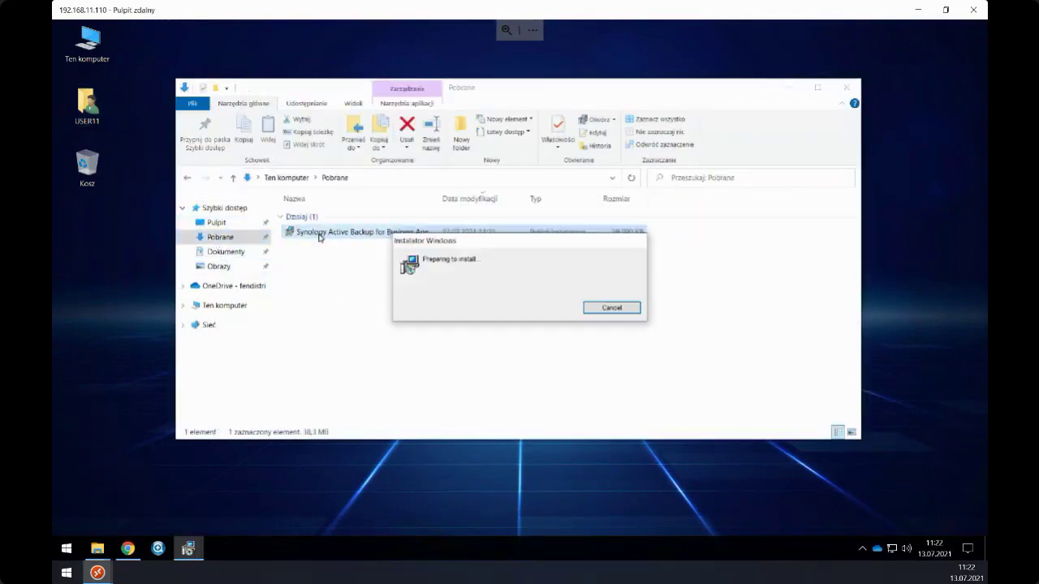
pyautogui.click(575, 380)
pyautogui.click(394, 333)
pyautogui.click(569, 380)
pyautogui.click(568, 381)
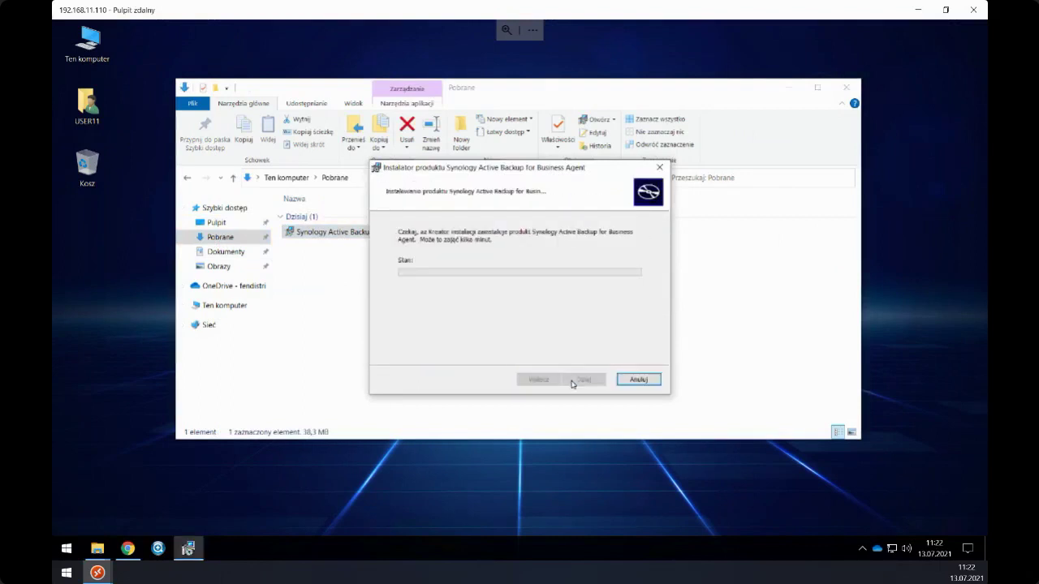
# - Try two other administrator accounts in the UAC prompt, then decline the approval
pyautogui.write('si')
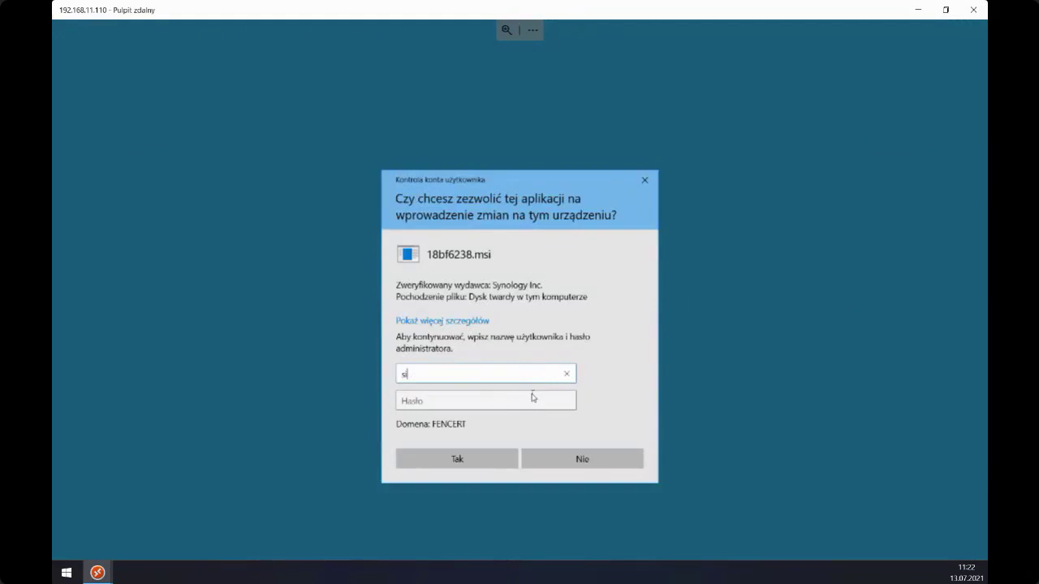
pyautogui.write('t11')
pyautogui.press('BackSpace')
pyautogui.press('BackSpace')
pyautogui.press('BackSpace')
pyautogui.press('BackSpace')
pyautogui.press('BackSpace')
pyautogui.write('fencert\\user11')
pyautogui.click(514, 400)
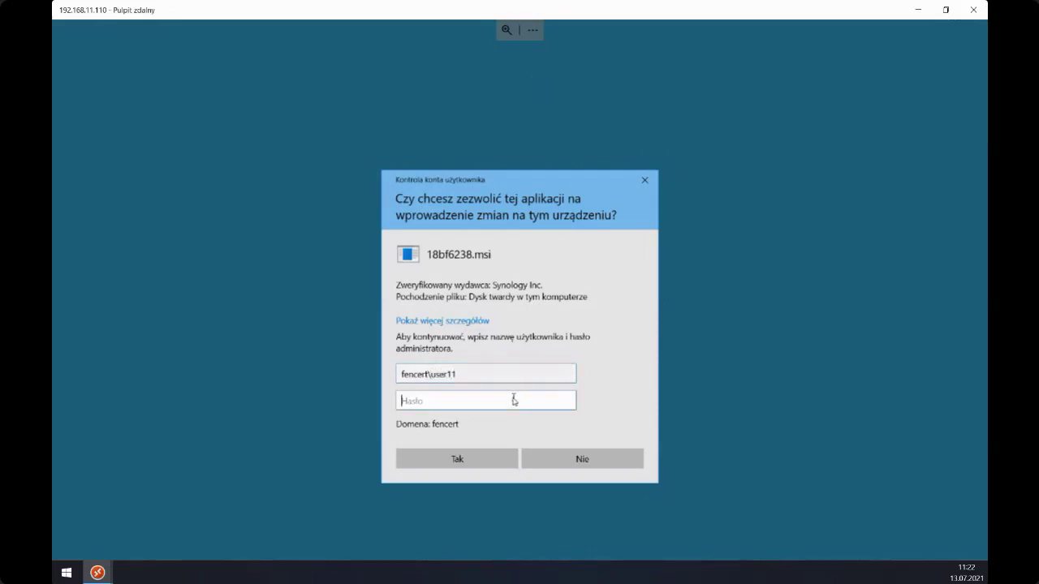
pyautogui.write('********')
pyautogui.press('Return')
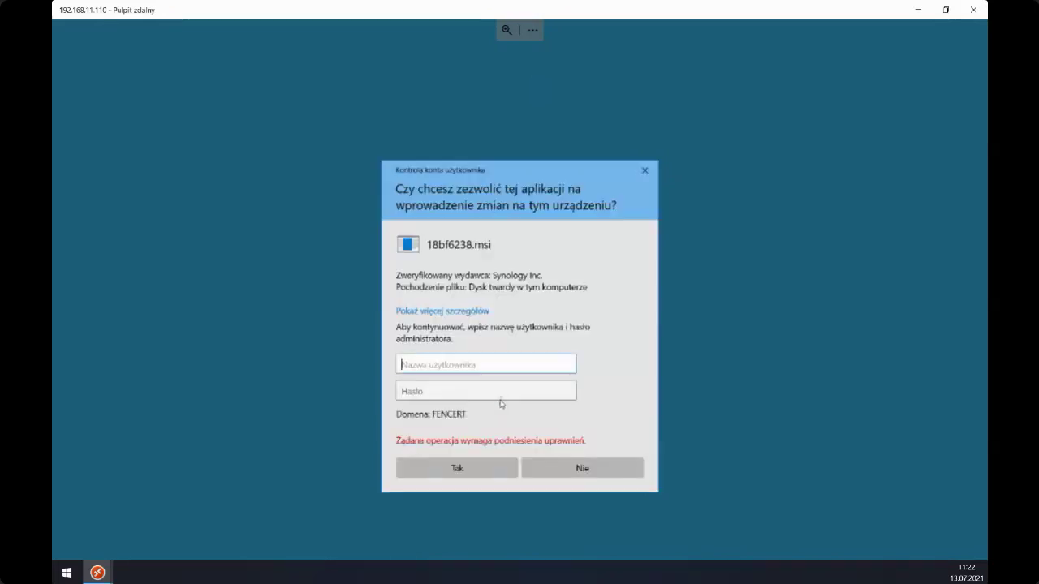
pyautogui.write('f')
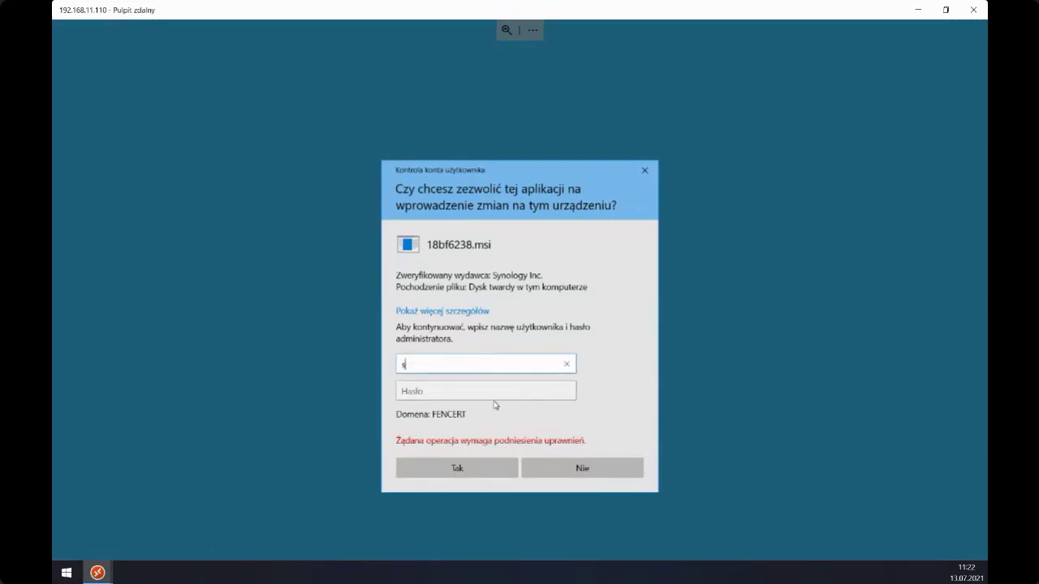
pyautogui.write('it11\\user11')
pyautogui.press('Tab')
pyautogui.write('****')
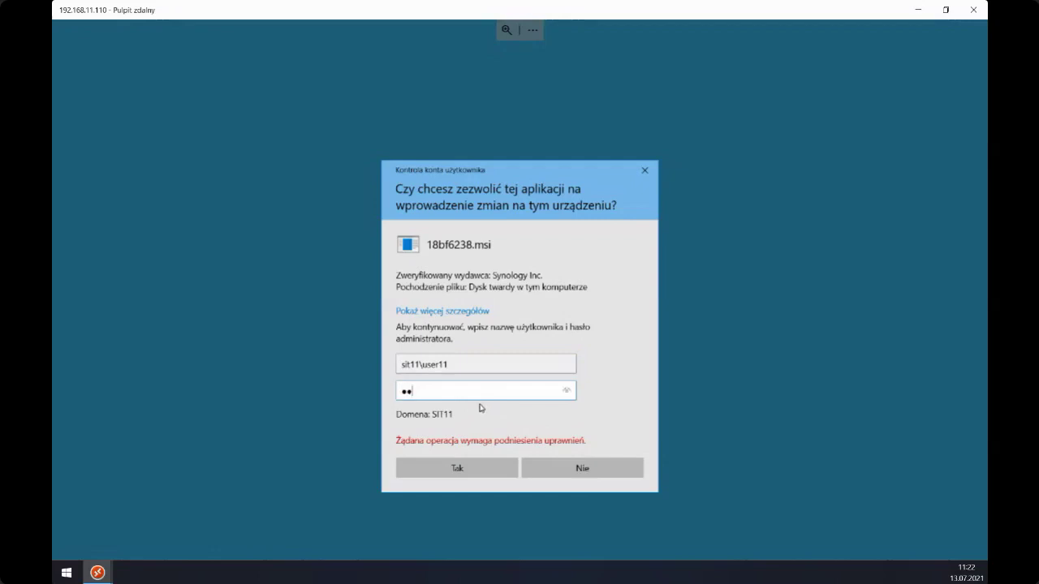
pyautogui.write('****')
pyautogui.press('Return')
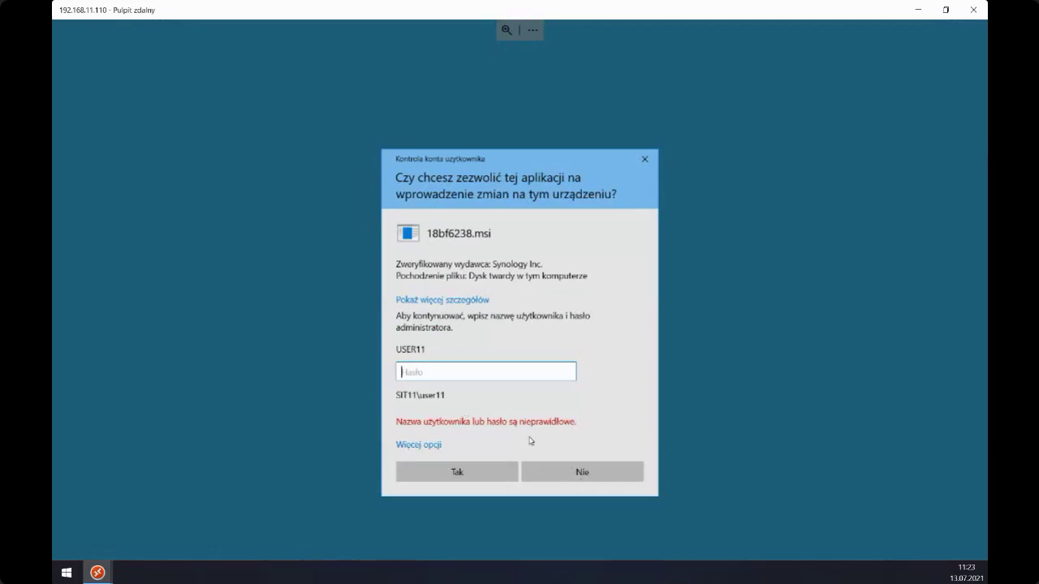
pyautogui.click(546, 477)
# - Check This PC's system information, close the interrupted wizard, and relaunch the installer
pyautogui.rightClick(84, 41)
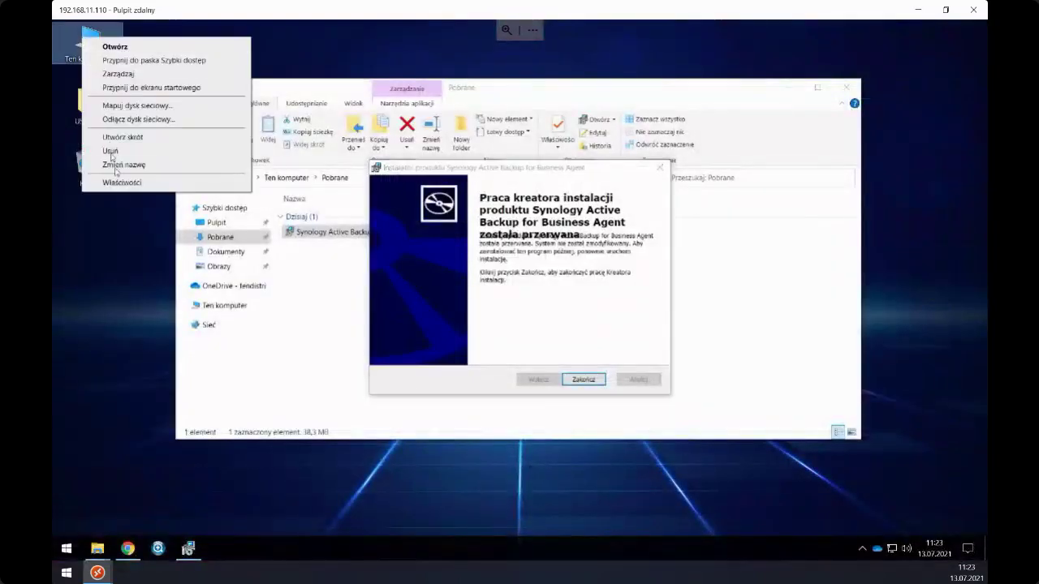
pyautogui.click(105, 182)
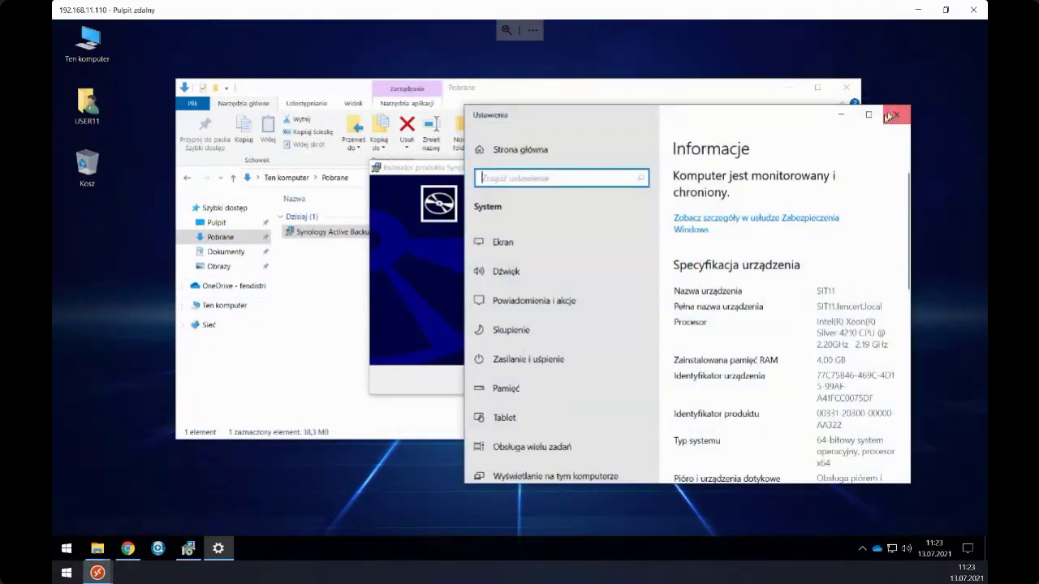
pyautogui.click(893, 115)
pyautogui.moveTo(444, 170); pyautogui.dragTo(468, 202)
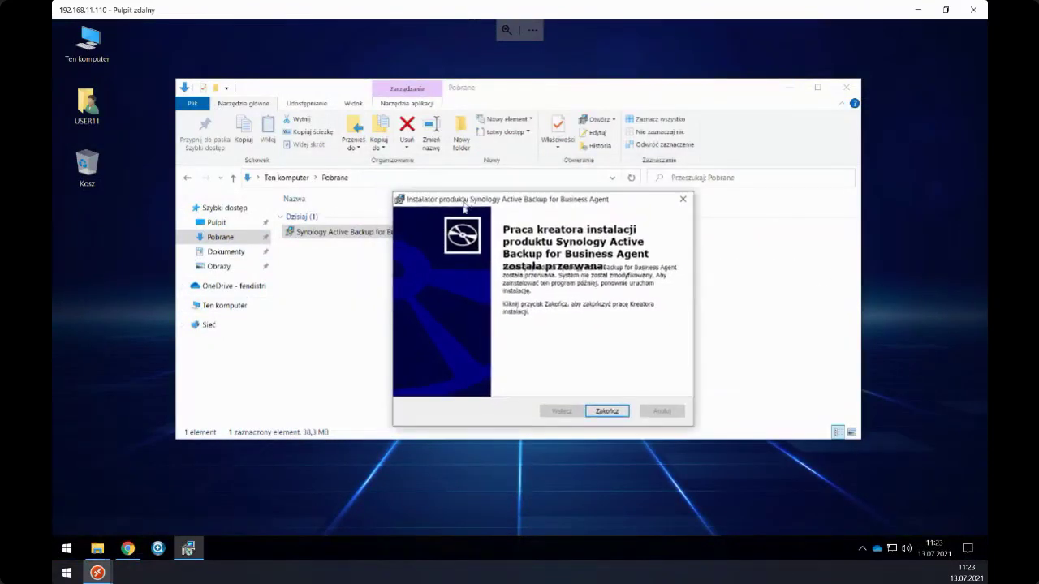
pyautogui.click(605, 411)
pyautogui.doubleClick(325, 234)
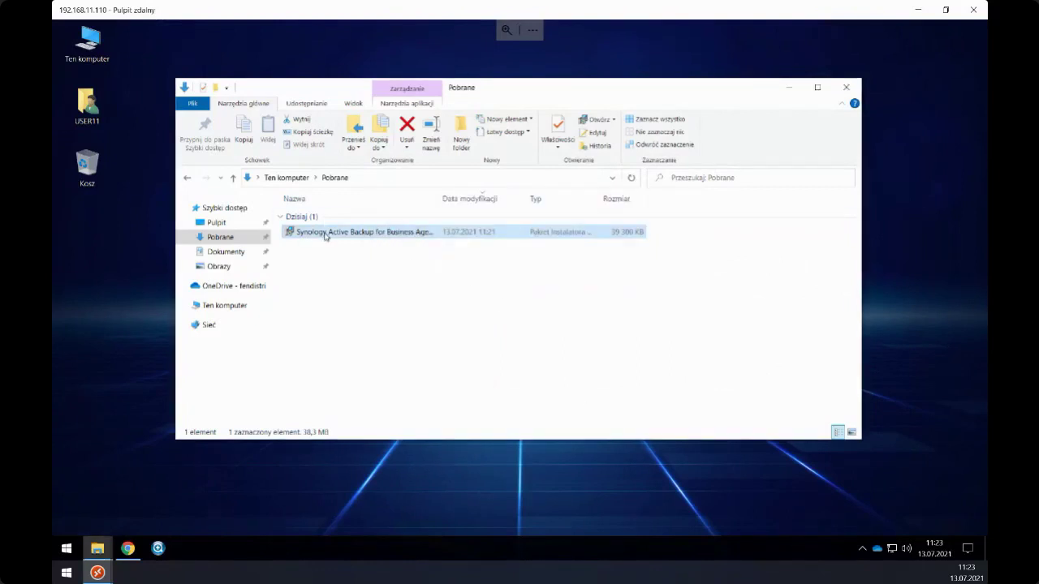
# - Advance the wizard, accept the license terms, and start installing the agent
pyautogui.click(578, 380)
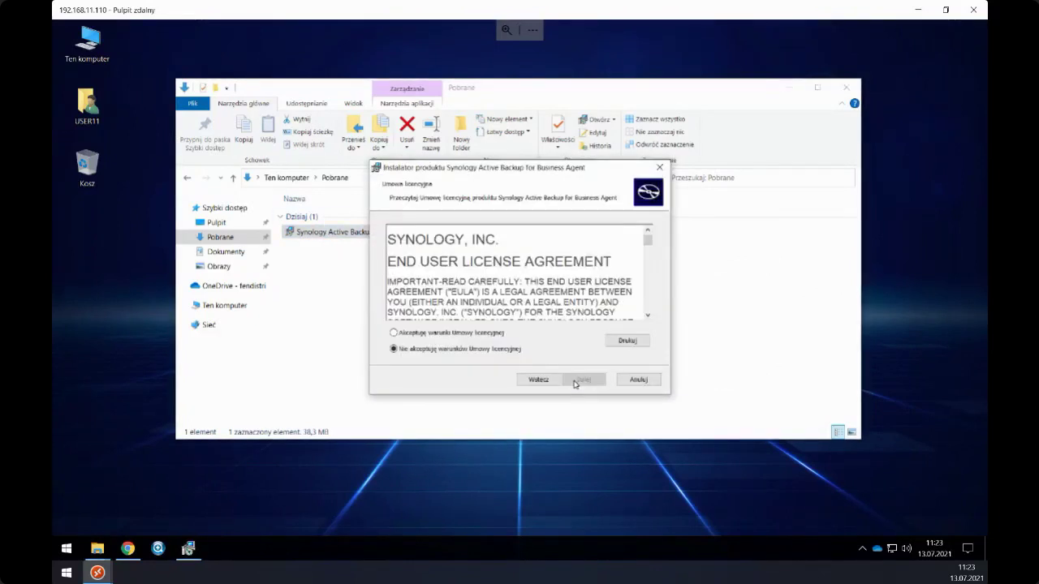
pyautogui.click(490, 336)
pyautogui.click(582, 380)
pyautogui.click(577, 380)
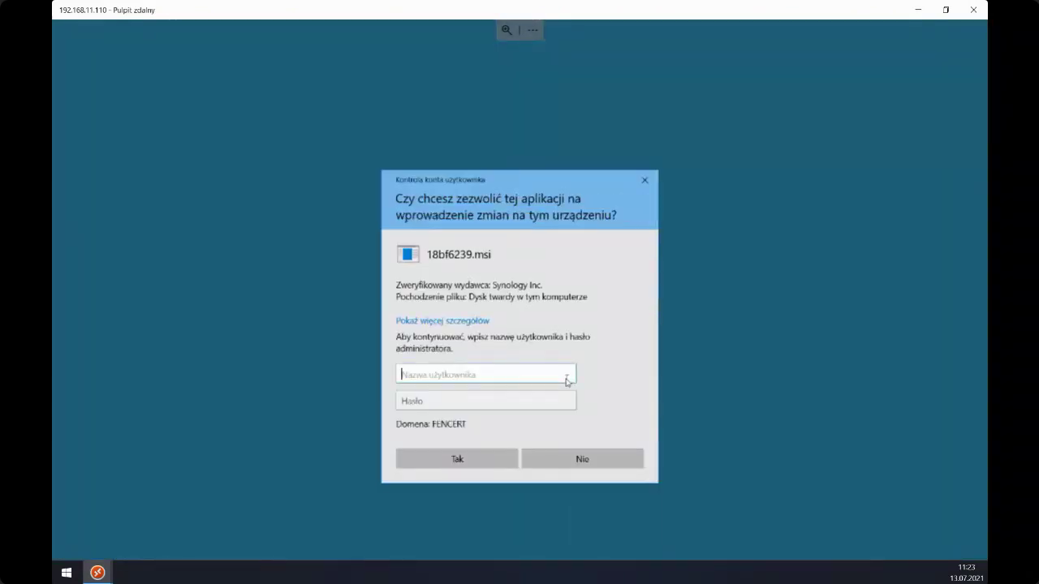
# - Approve the installation by entering the administrator username and password in the UAC prompt
pyautogui.write('sit11\\')
pyautogui.press('BackSpace')
pyautogui.press('BackSpace')
pyautogui.press('BackSpace')
pyautogui.write('sit11\\user11')
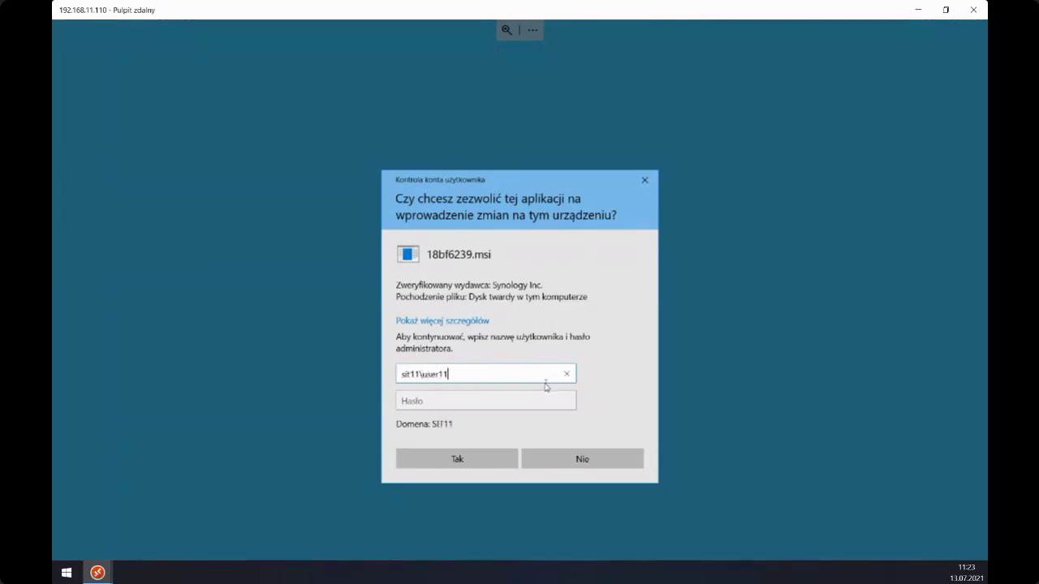
pyautogui.press('Tab')
pyautogui.write('***************')
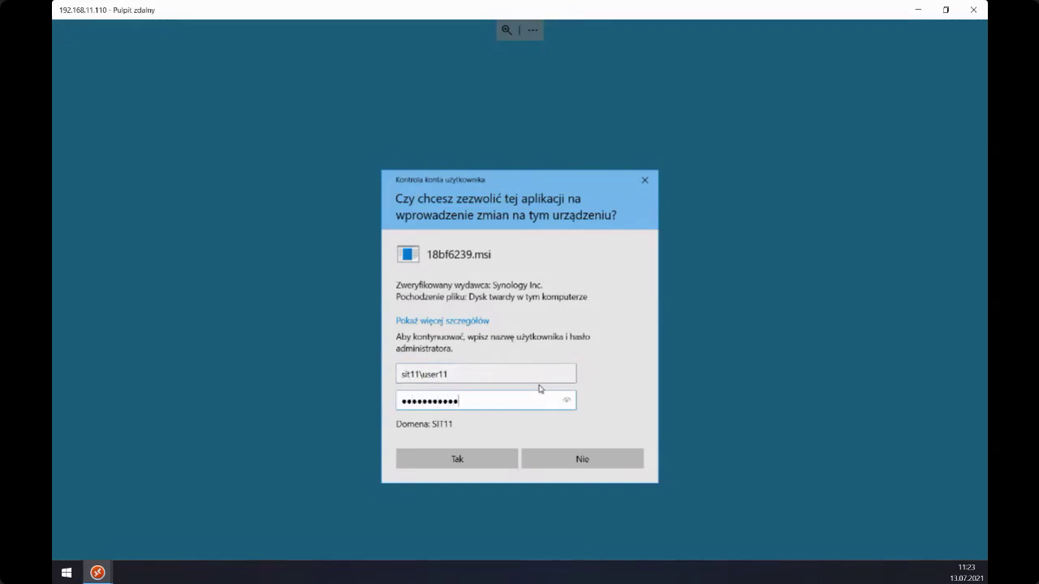
pyautogui.press('Return')
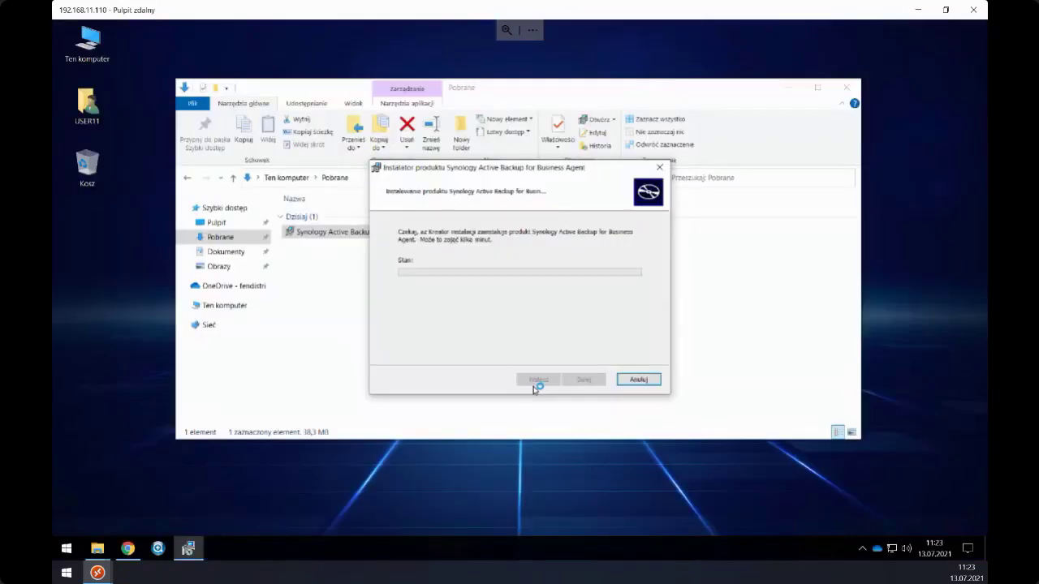
# - Move the windows aside and finish the completed agent installer
pyautogui.moveTo(446, 169); pyautogui.dragTo(452, 229)
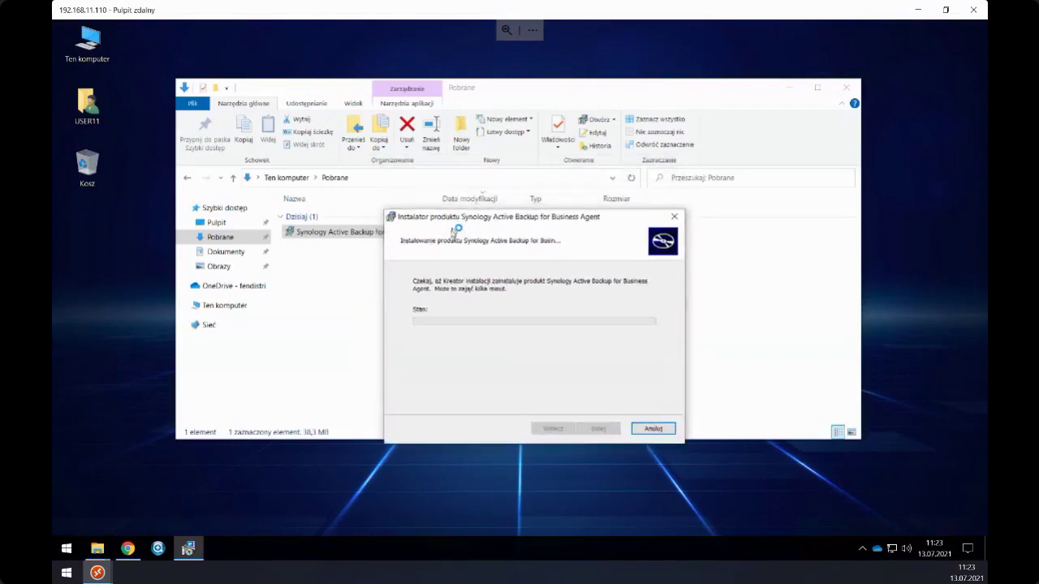
pyautogui.click(789, 91)
pyautogui.moveTo(506, 230); pyautogui.dragTo(388, 116)
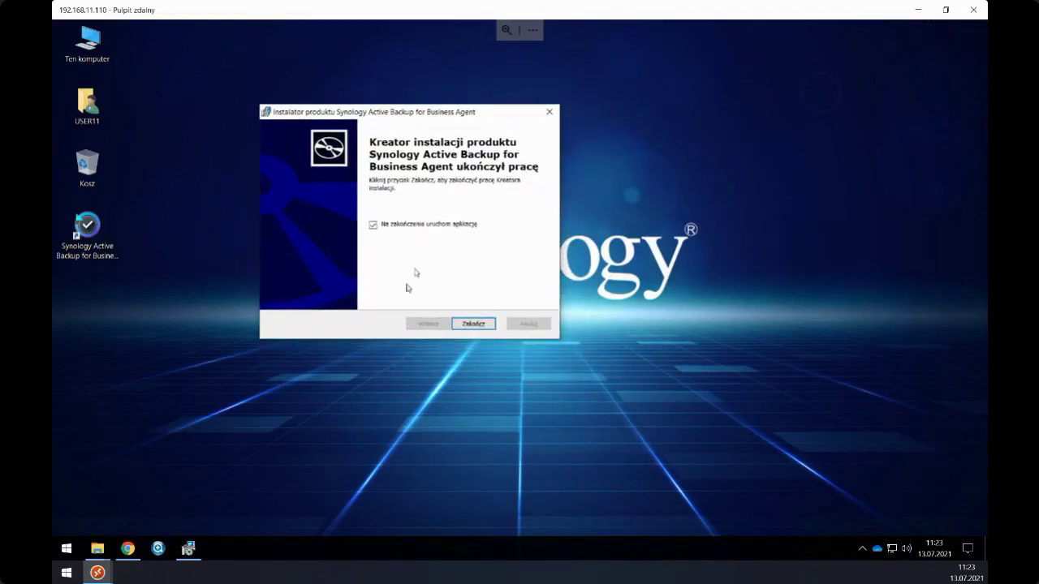
pyautogui.click(470, 325)
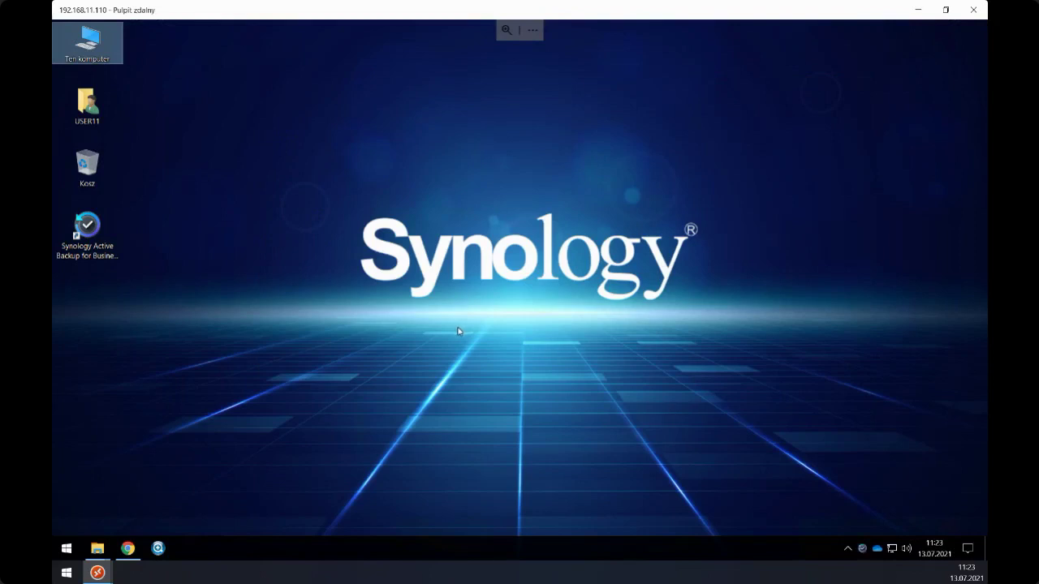
# - Bring up the agent's setup wizard, checking its desktop shortcut and hidden tray icons
pyautogui.moveTo(433, 146); pyautogui.dragTo(389, 161)
pyautogui.click(87, 229)
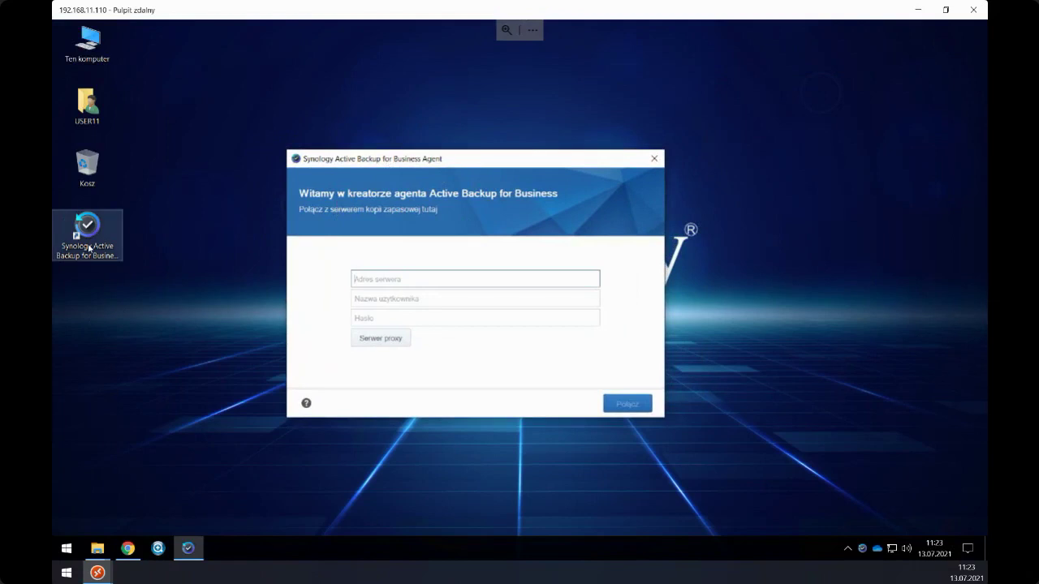
pyautogui.click(863, 550)
pyautogui.click(862, 549)
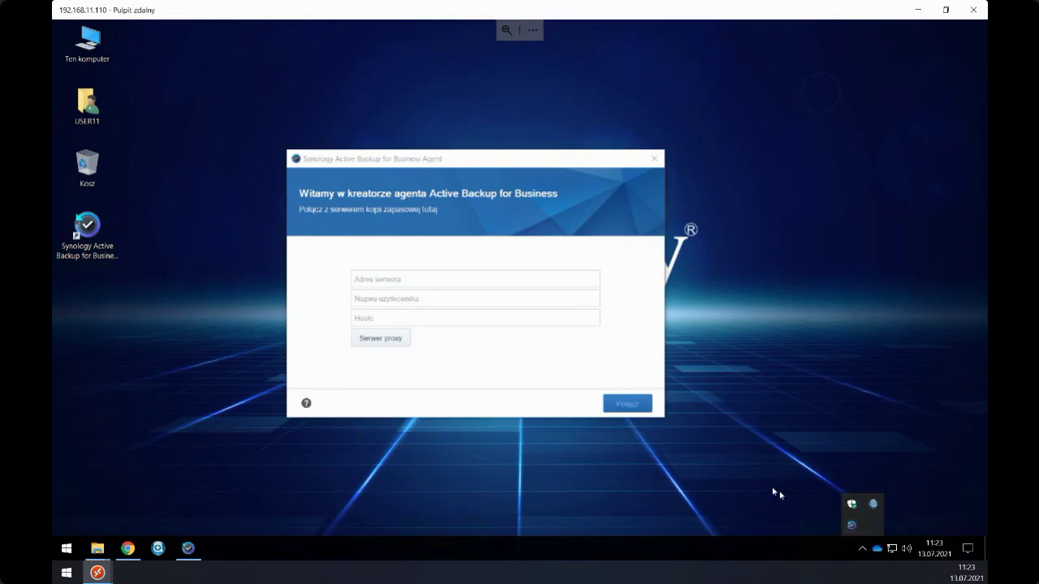
# - Enter server address 192.168.11.236, the account username and password, and connect
pyautogui.click(420, 286)
pyautogui.write('192.168.11.236')
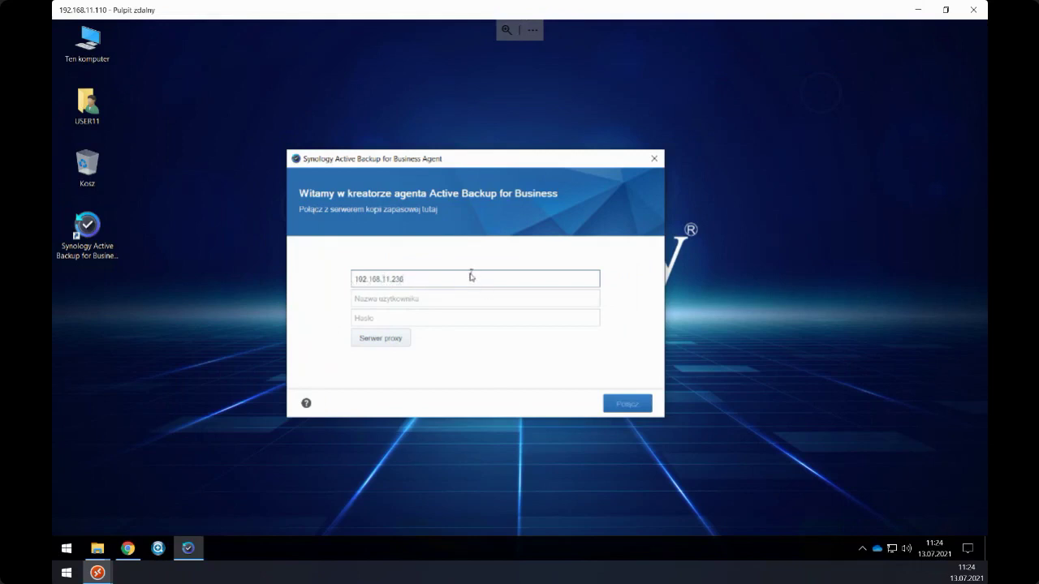
pyautogui.moveTo(424, 166); pyautogui.dragTo(440, 149)
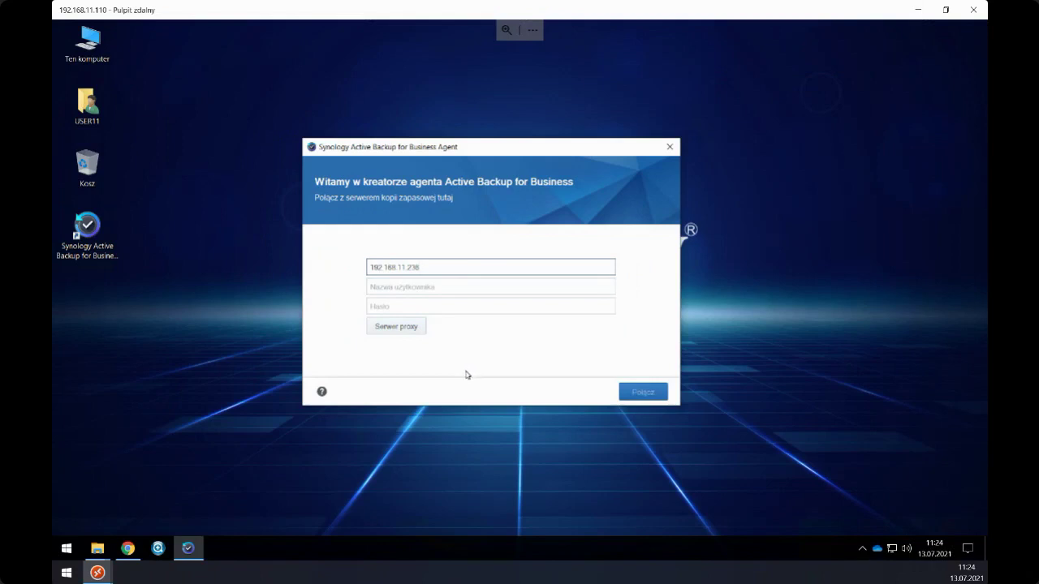
pyautogui.click(383, 284)
pyautogui.write('testuj')
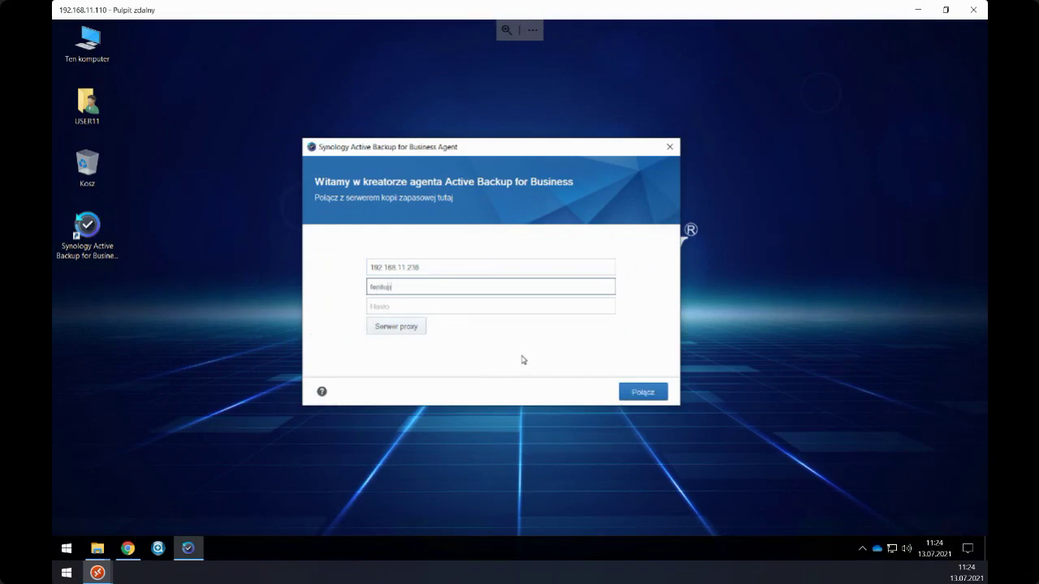
pyautogui.click(447, 309)
pyautogui.write('•••')
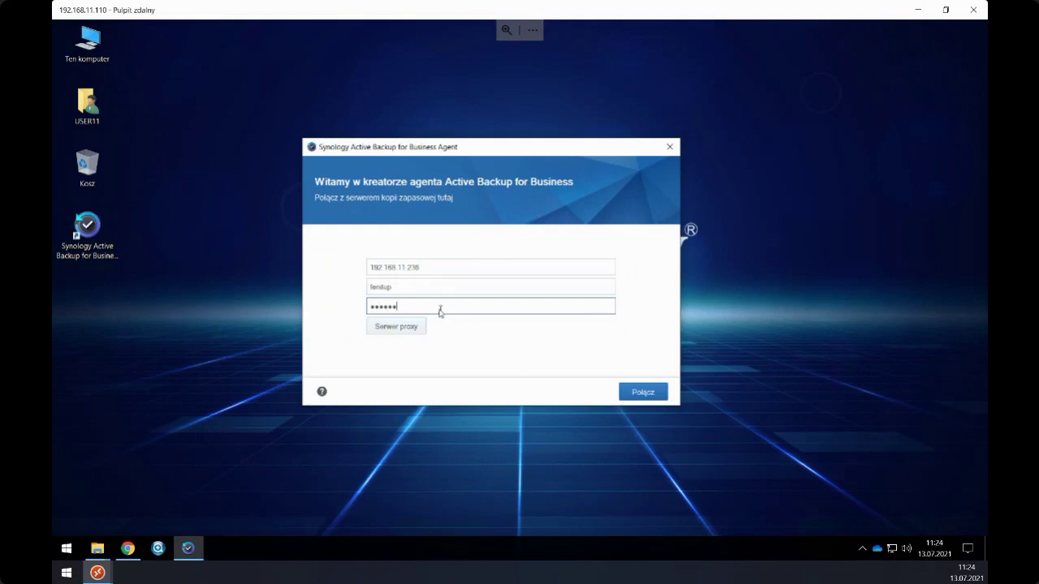
pyautogui.click(638, 394)
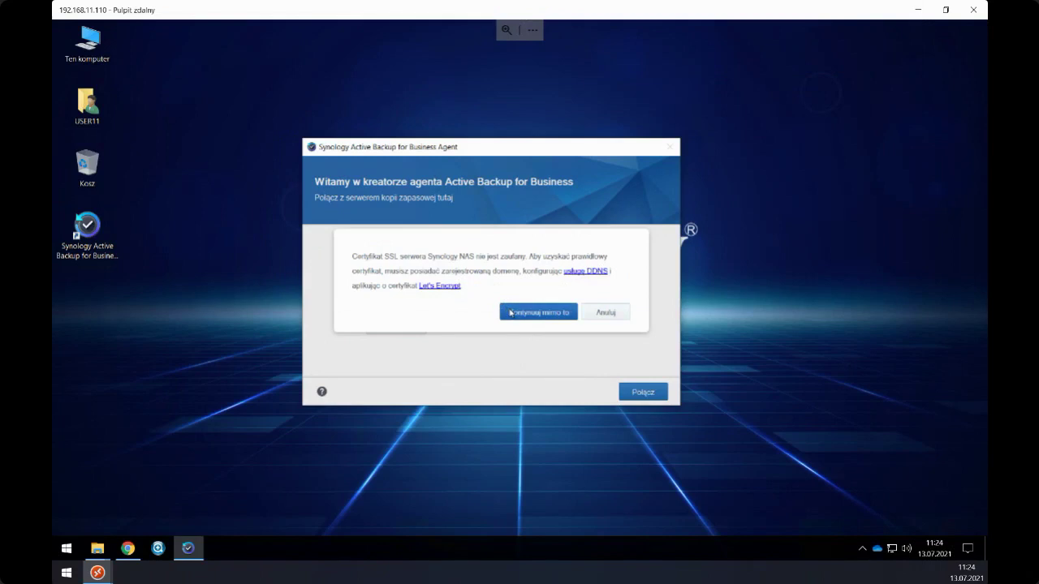
# - Continue past the untrusted SSL certificate to the Podsumowanie summary and bring the console forward
pyautogui.click(510, 314)
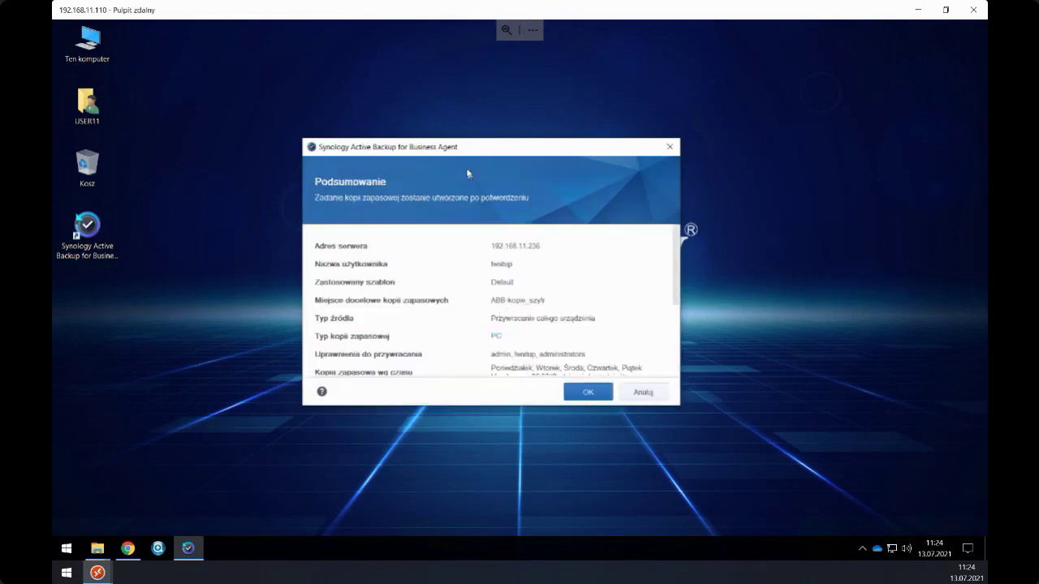
pyautogui.moveTo(472, 146); pyautogui.dragTo(674, 140)
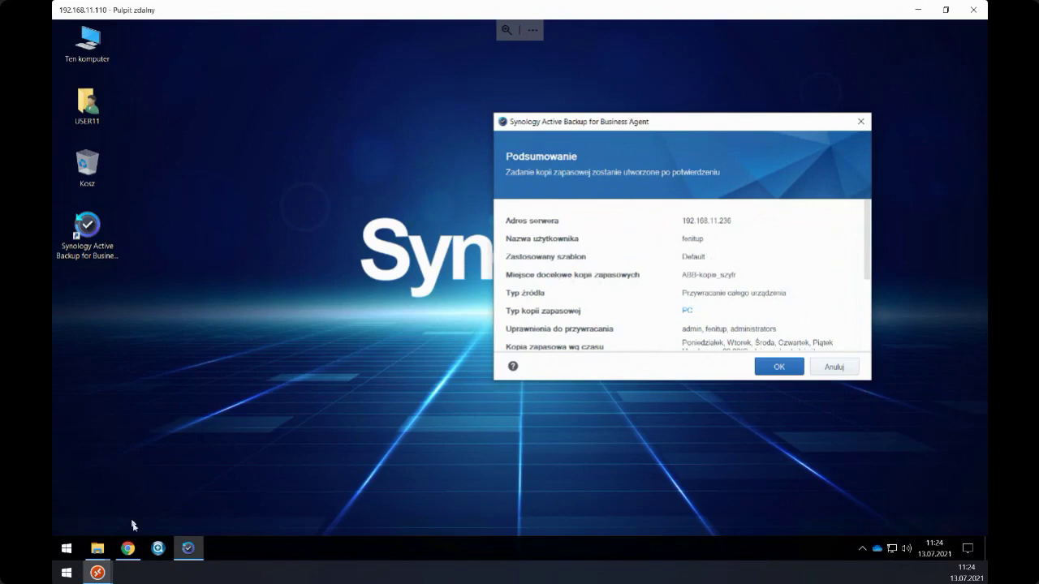
pyautogui.click(127, 548)
pyautogui.click(122, 359)
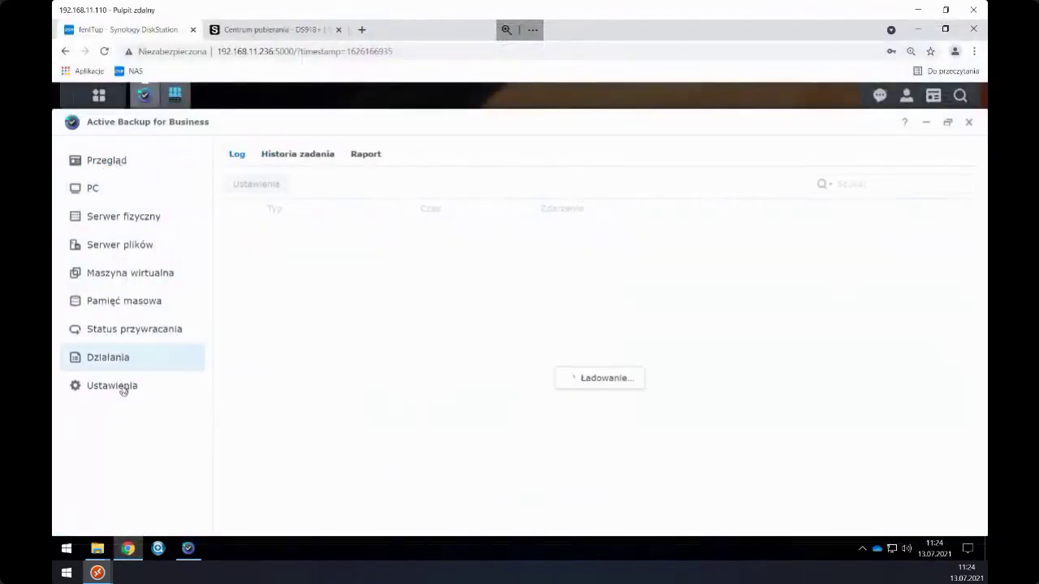
pyautogui.click(137, 386)
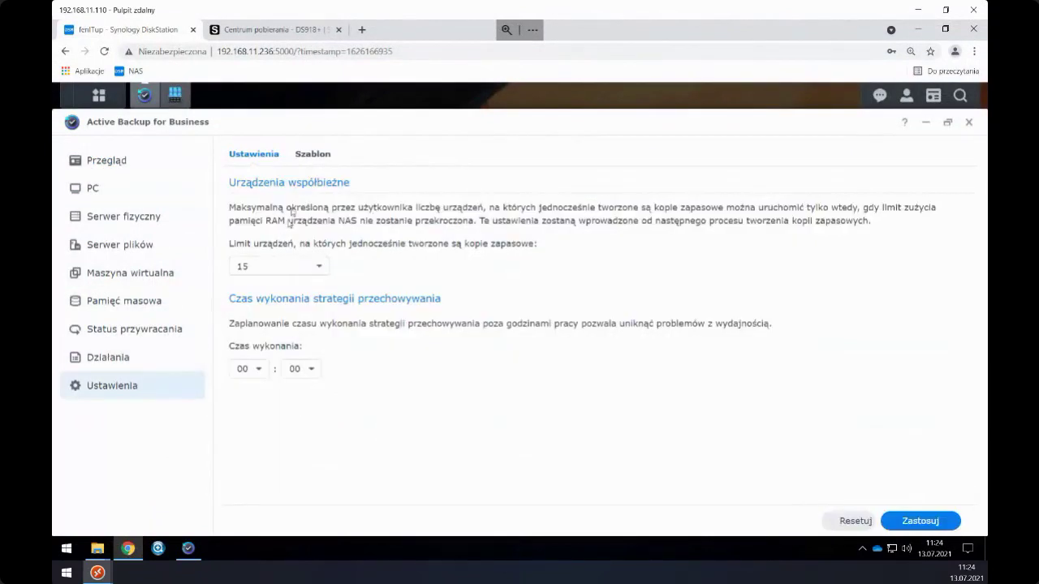
pyautogui.click(313, 154)
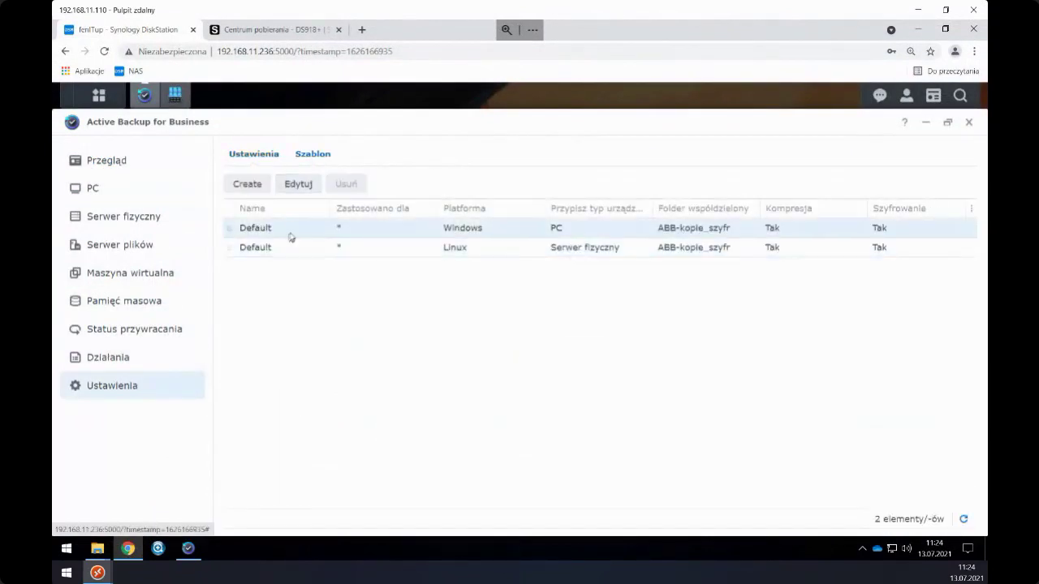
pyautogui.click(298, 184)
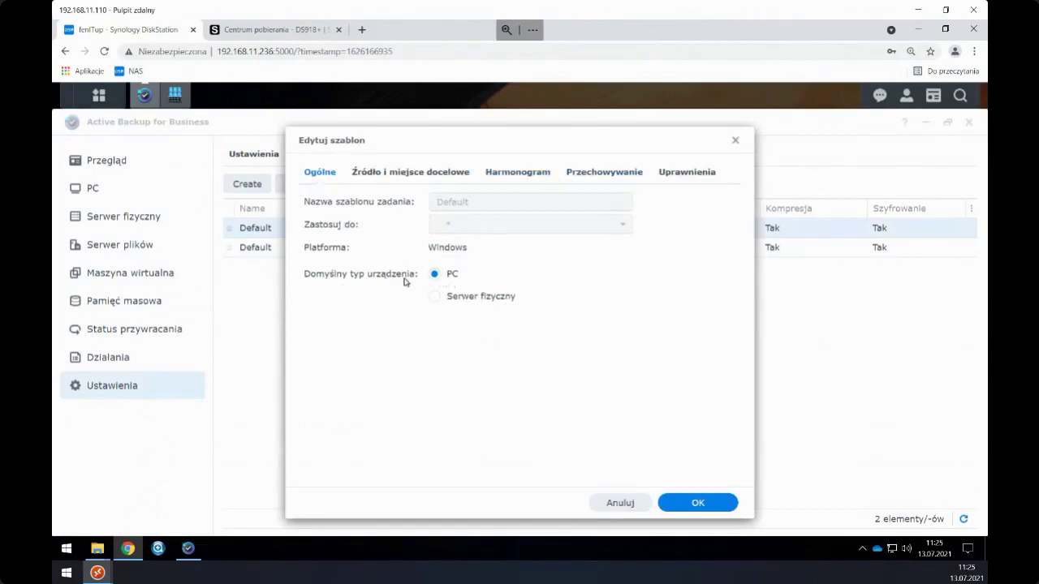
pyautogui.click(384, 172)
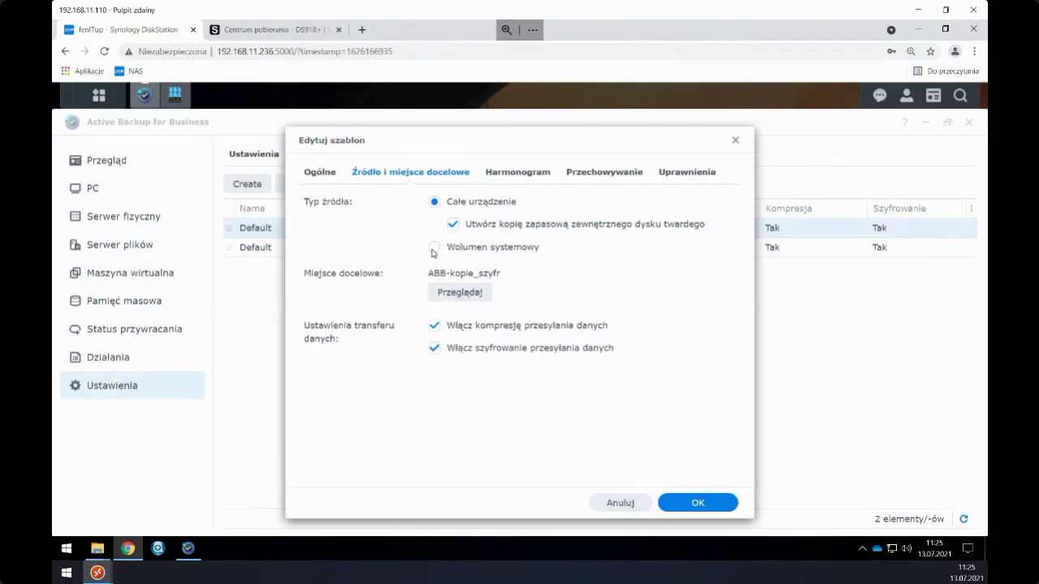
pyautogui.click(534, 176)
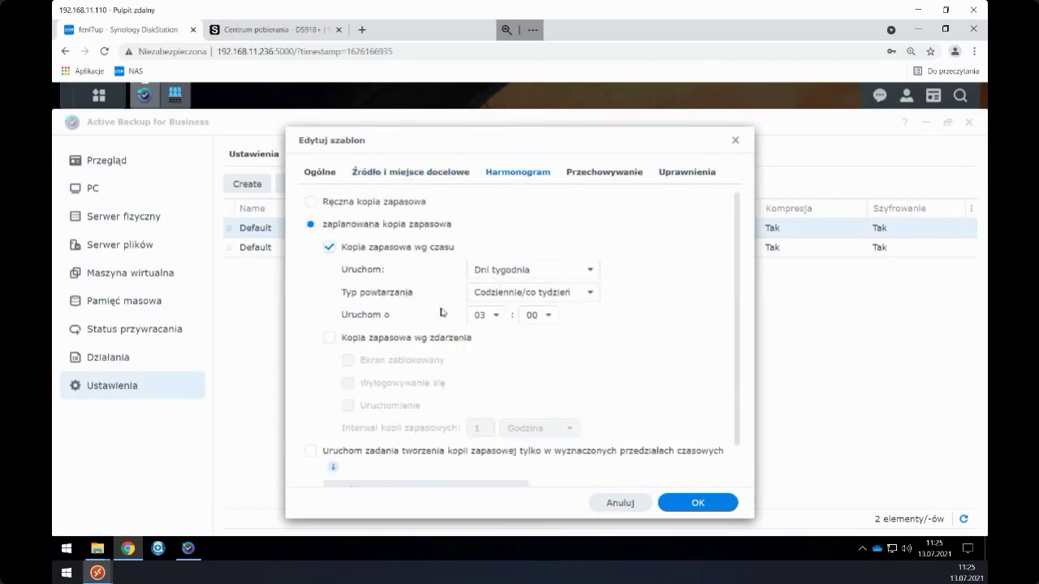
pyautogui.scroll(-1, 443, 312)
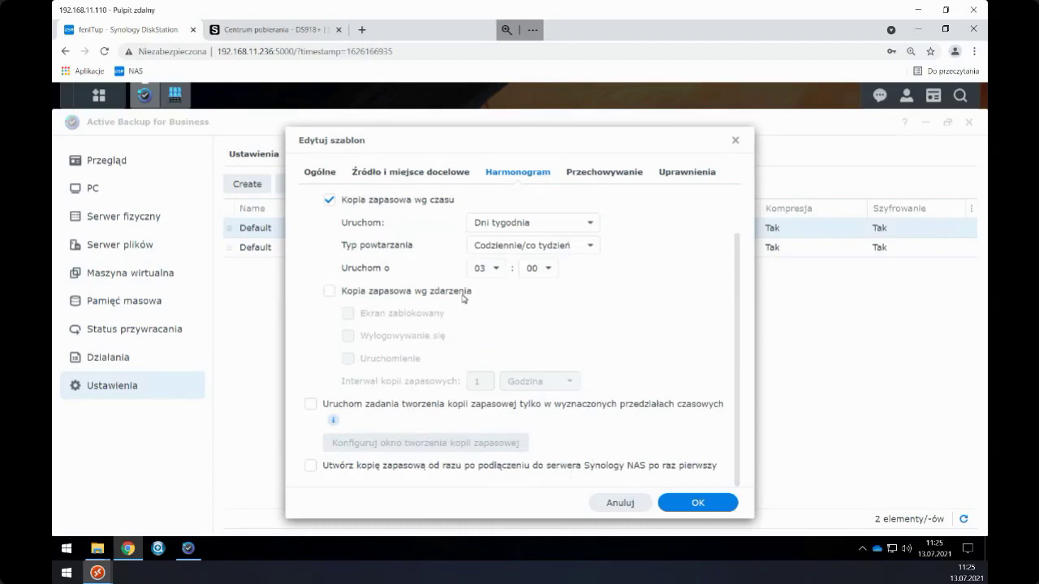
pyautogui.scroll(1, 464, 299)
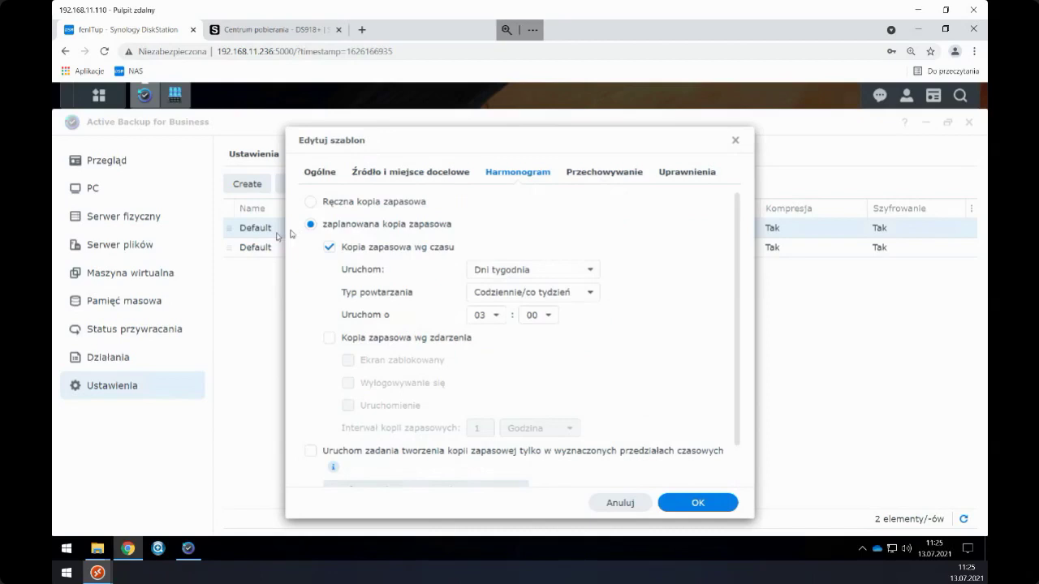
pyautogui.scroll(-1, 402, 305)
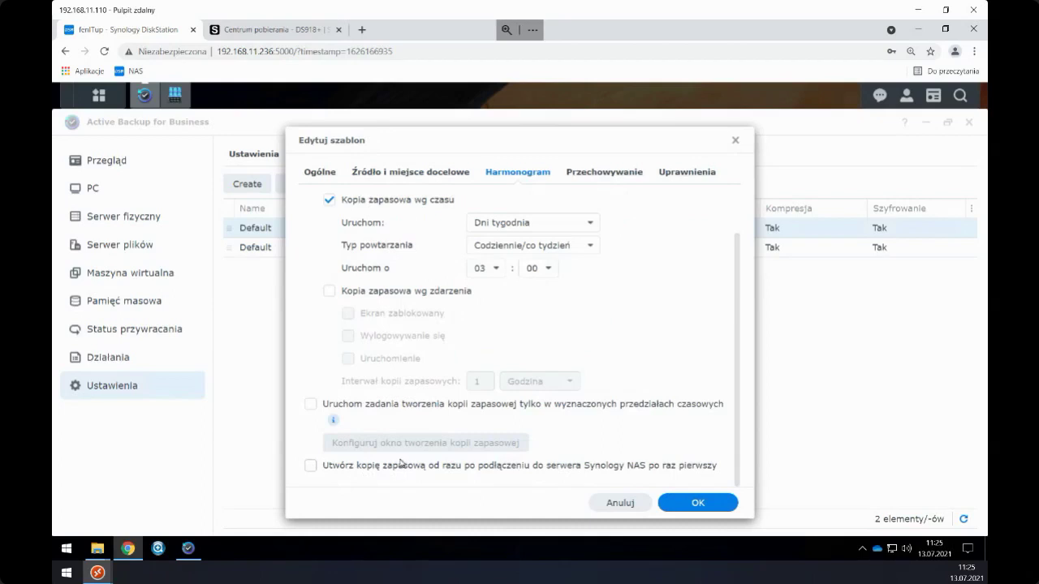
pyautogui.click(608, 172)
pyautogui.click(660, 177)
pyautogui.click(602, 180)
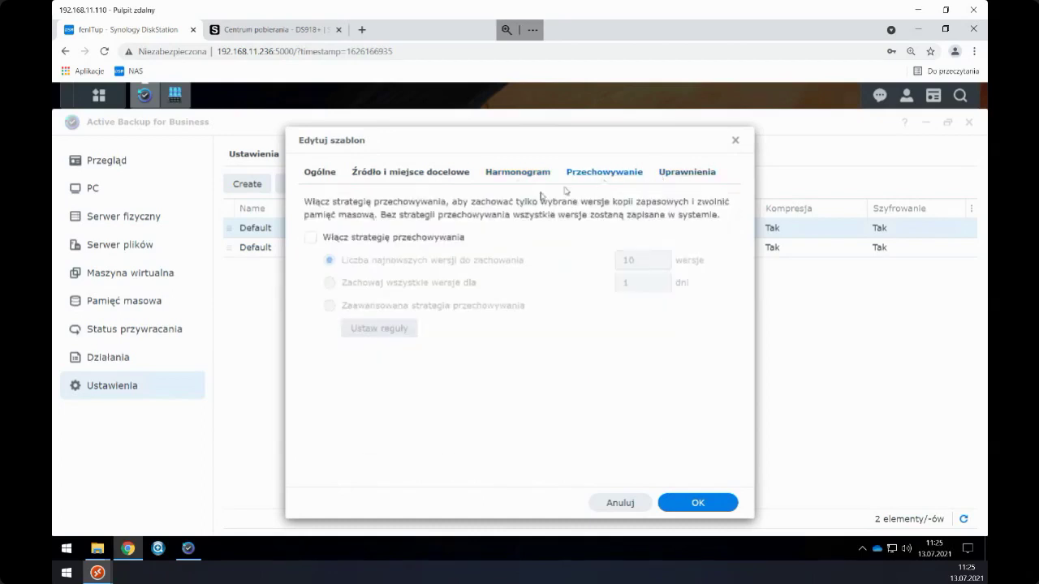
pyautogui.click(687, 170)
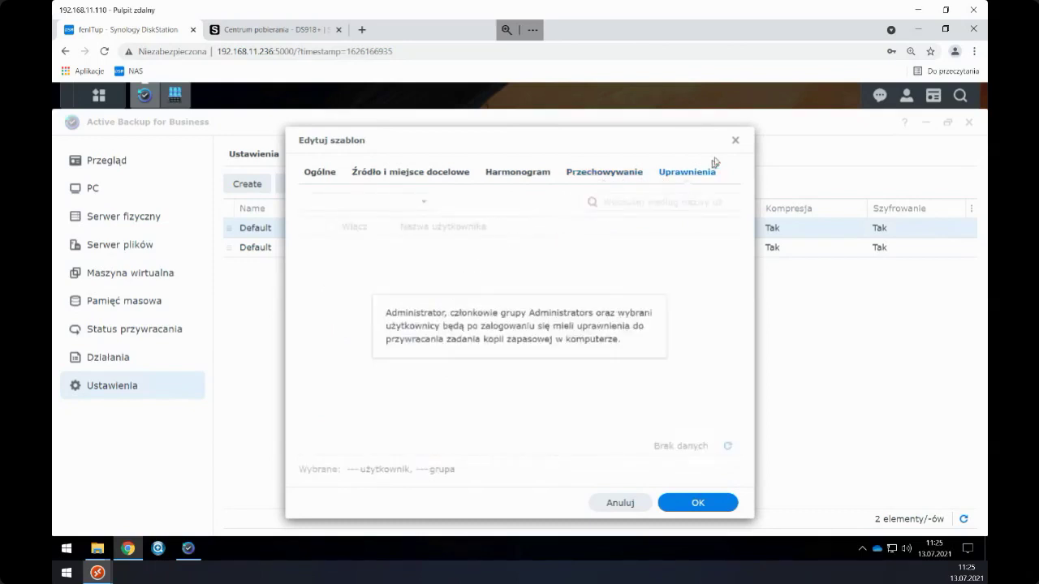
pyautogui.click(735, 140)
pyautogui.click(925, 31)
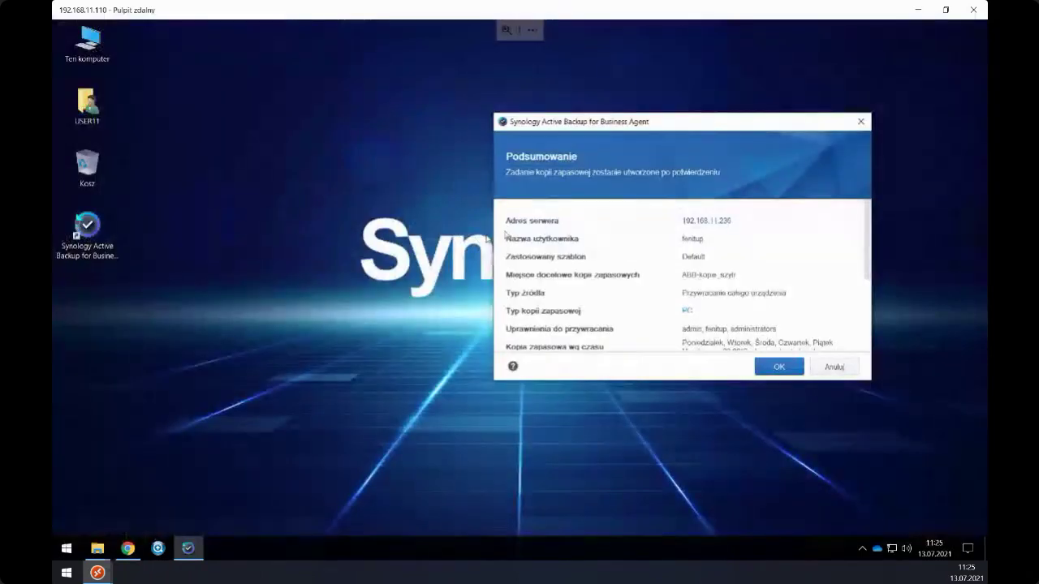
# - Review the task summary and confirm creating the backup task
pyautogui.scroll(-3, 712, 259)
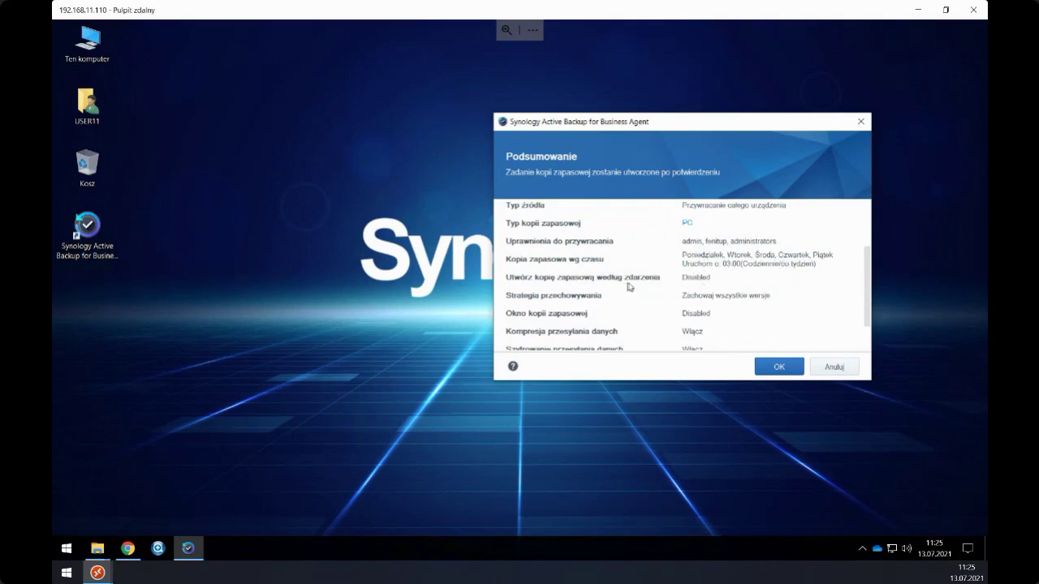
pyautogui.scroll(-2, 641, 284)
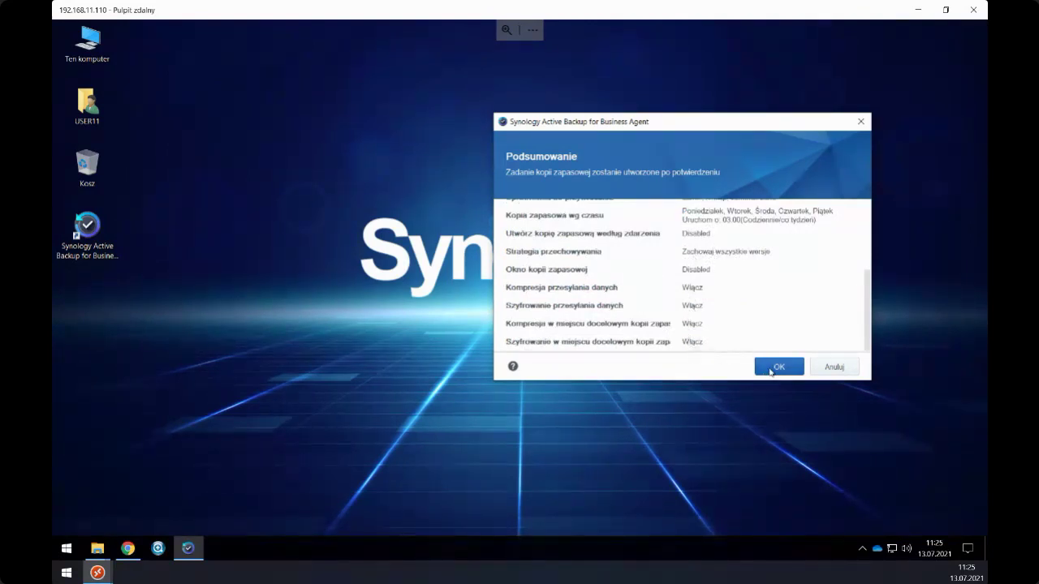
pyautogui.click(771, 370)
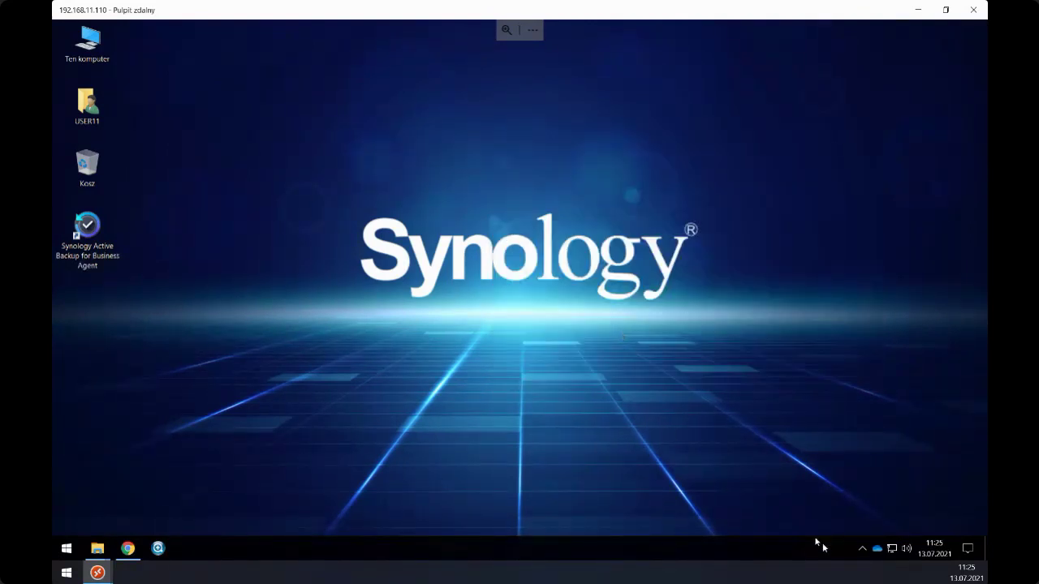
# - Check the agent's status window from the tray, then return to Active Backup in Chrome
pyautogui.click(861, 550)
pyautogui.click(852, 525)
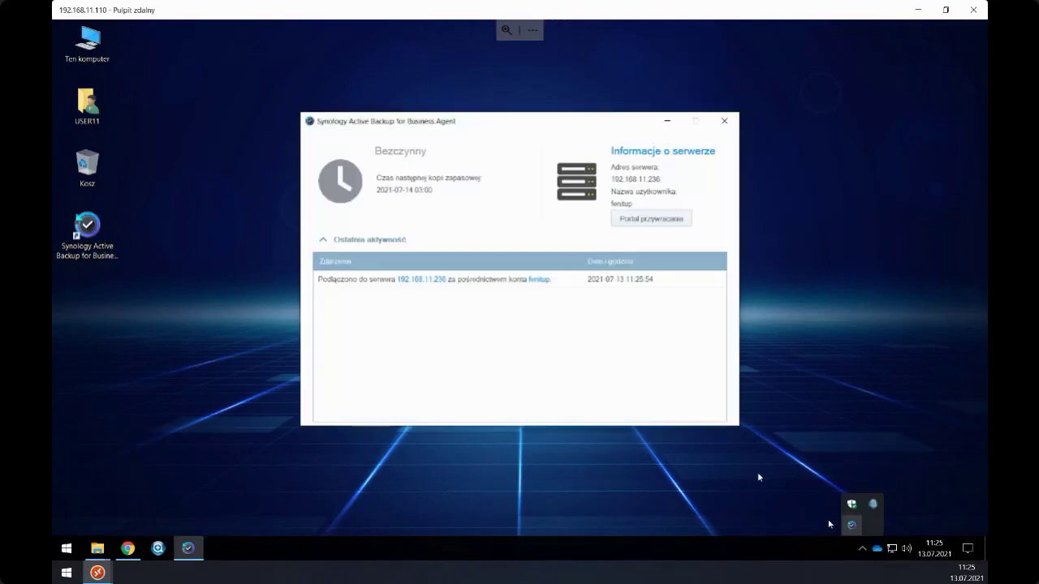
pyautogui.moveTo(476, 130); pyautogui.dragTo(661, 123)
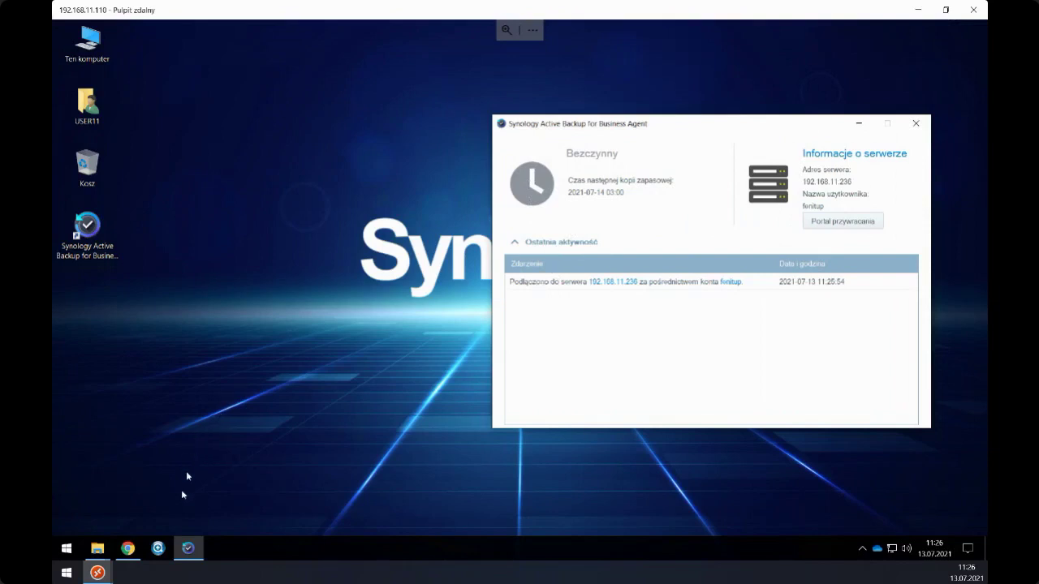
pyautogui.click(127, 549)
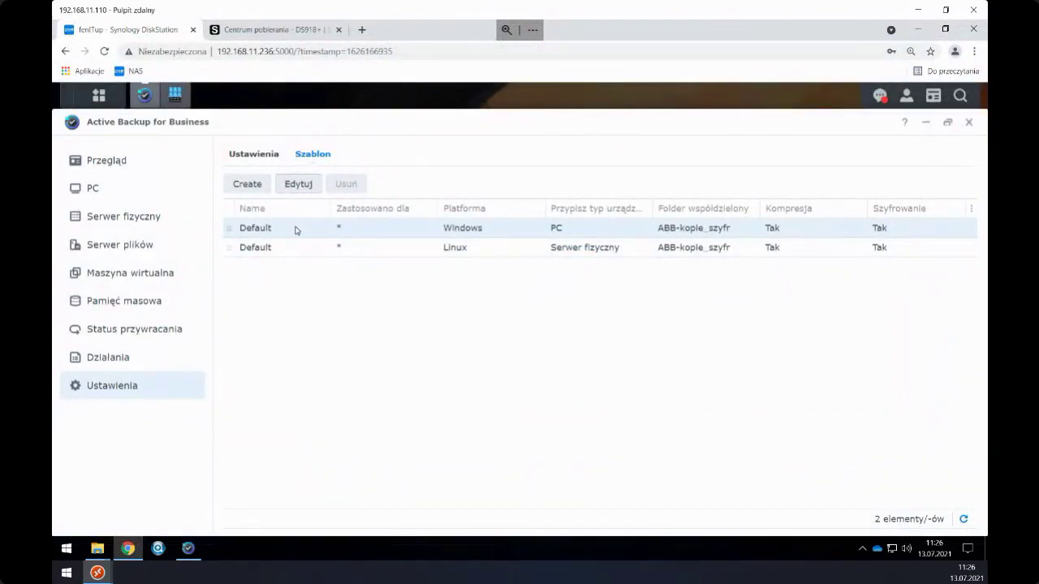
# - Show the PC list, expand SIT11's details (agent 2.2.0-2070), then open Lista zadań
pyautogui.click(124, 197)
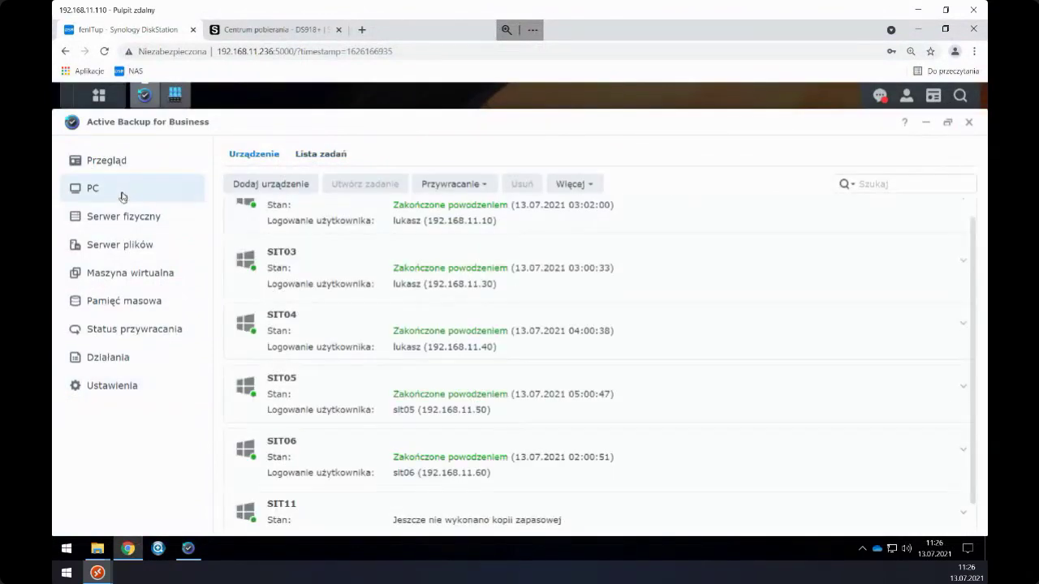
pyautogui.scroll(-1, 341, 308)
pyautogui.click(273, 499)
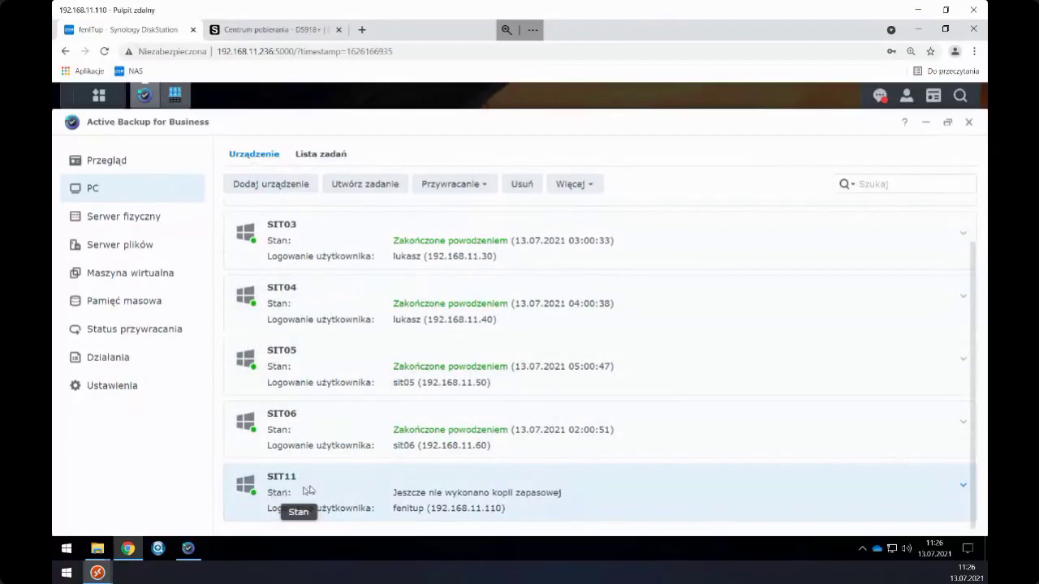
pyautogui.click(961, 488)
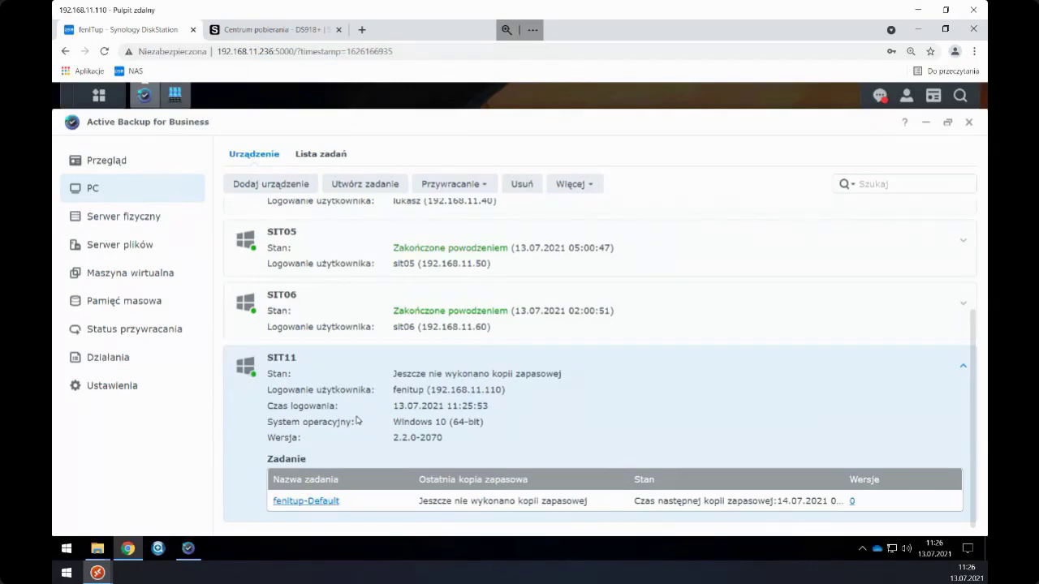
pyautogui.click(319, 155)
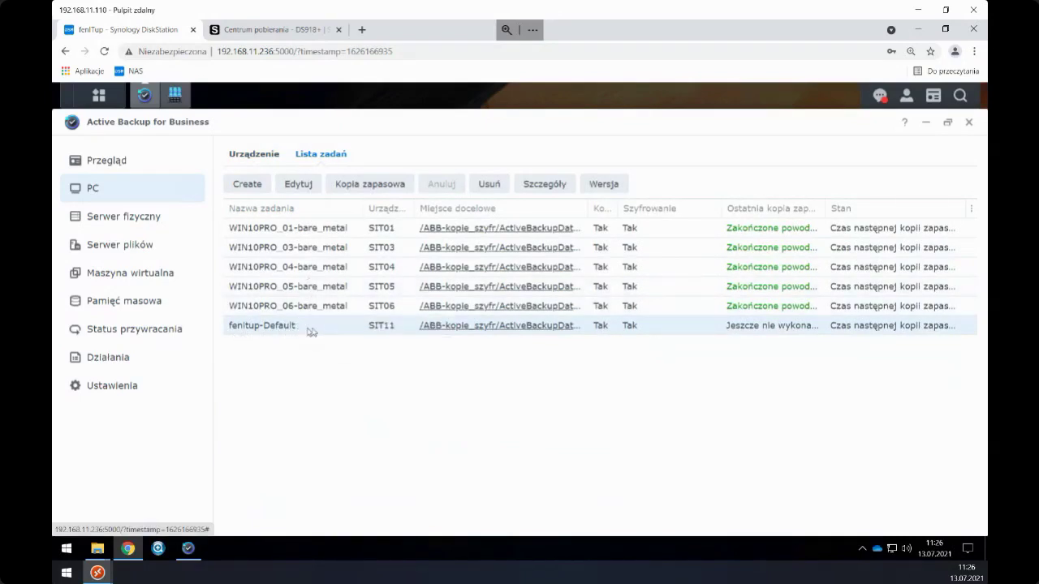
# - Edit the Default task, set its source to Dostosowany wolumen, and select drive D:
pyautogui.click(292, 188)
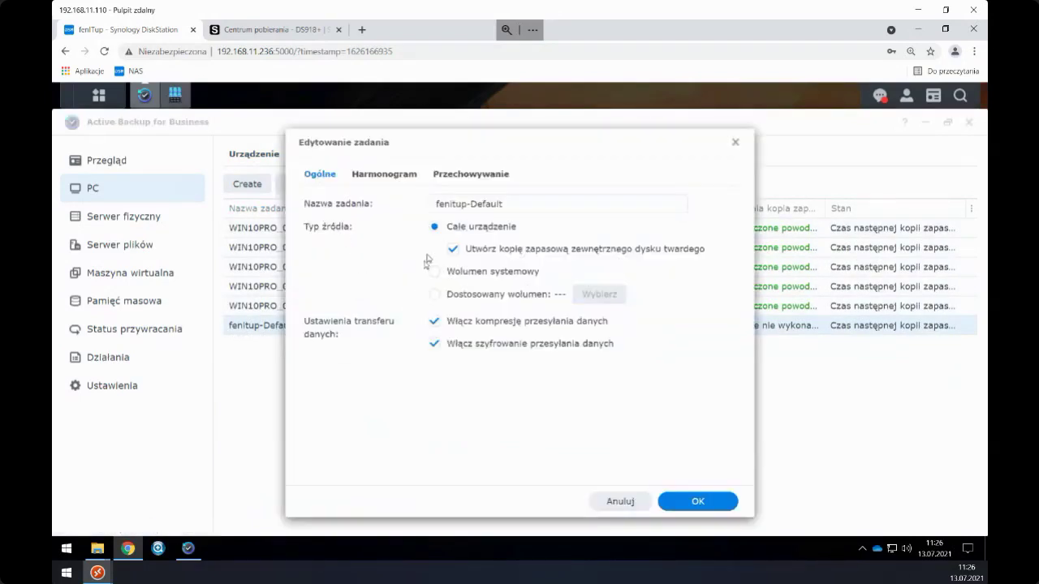
pyautogui.moveTo(391, 142); pyautogui.dragTo(315, 144)
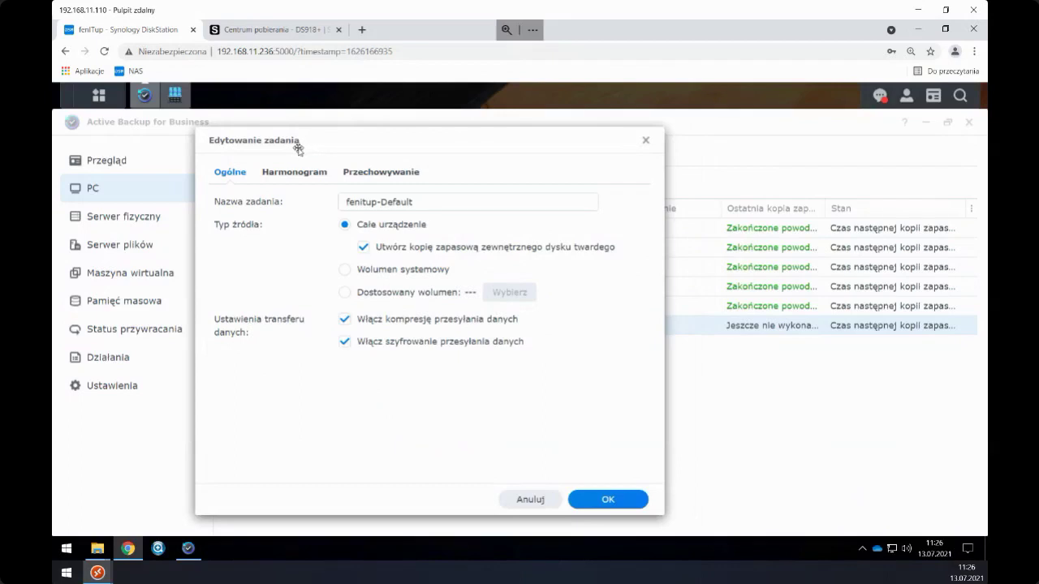
pyautogui.click(291, 178)
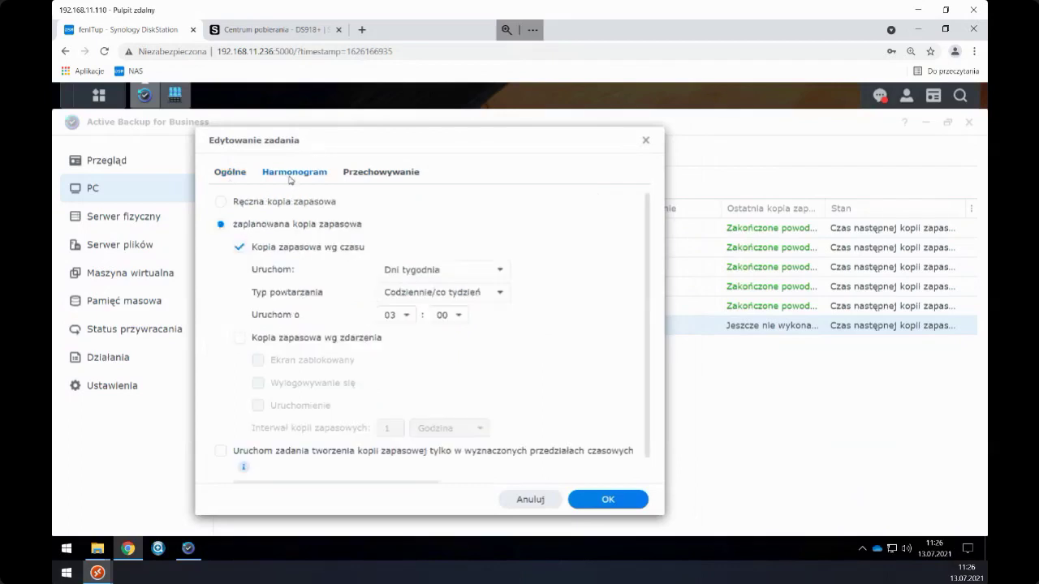
pyautogui.click(236, 175)
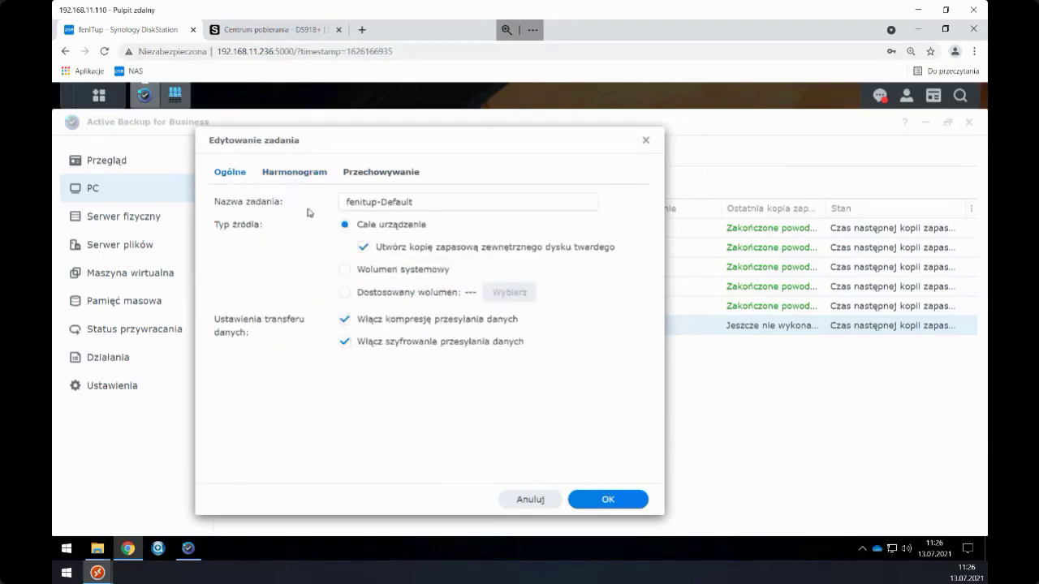
pyautogui.click(348, 294)
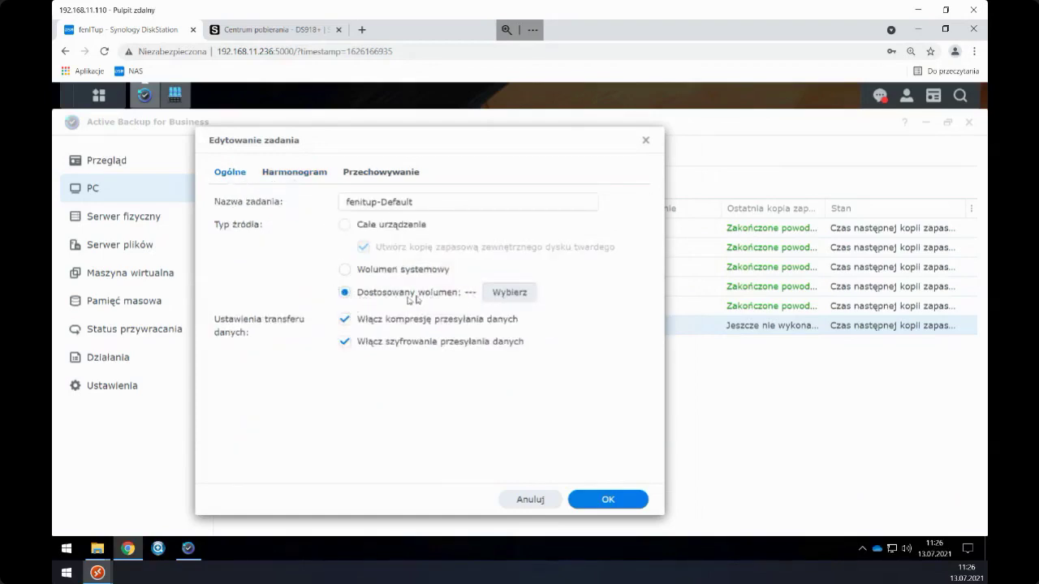
pyautogui.click(498, 294)
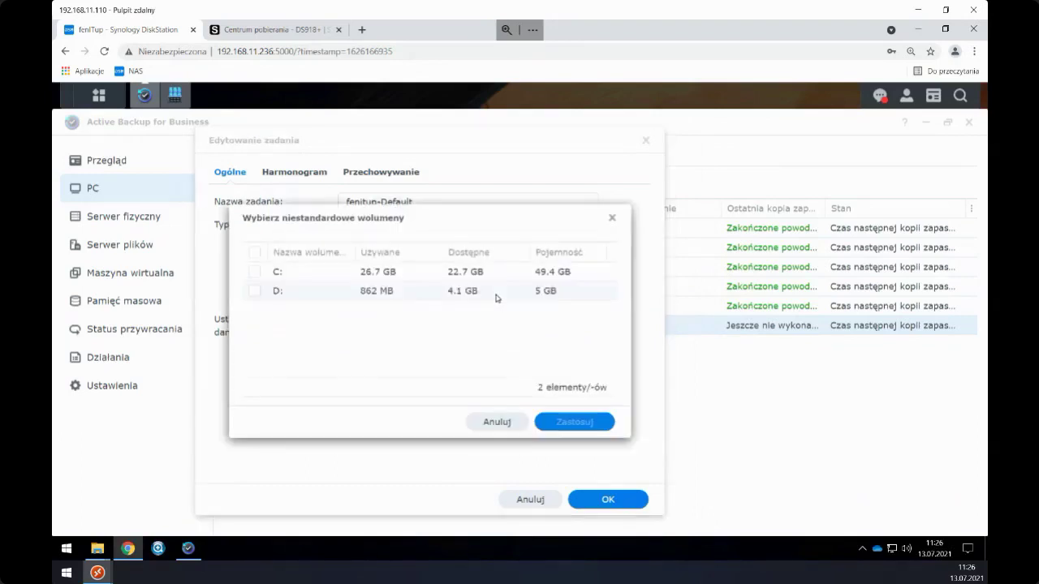
pyautogui.click(254, 291)
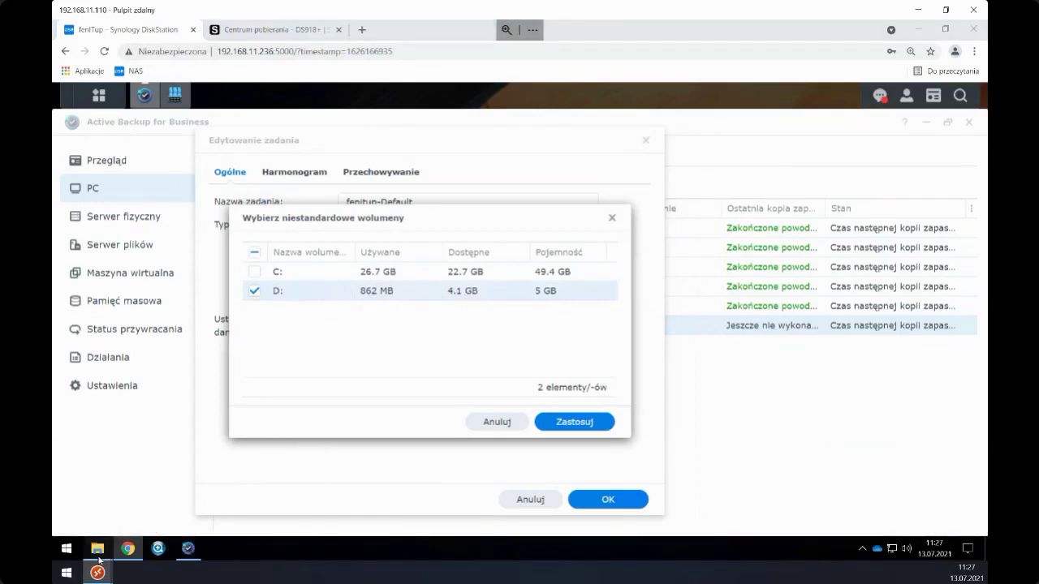
pyautogui.moveTo(97, 549)
pyautogui.click(202, 492)
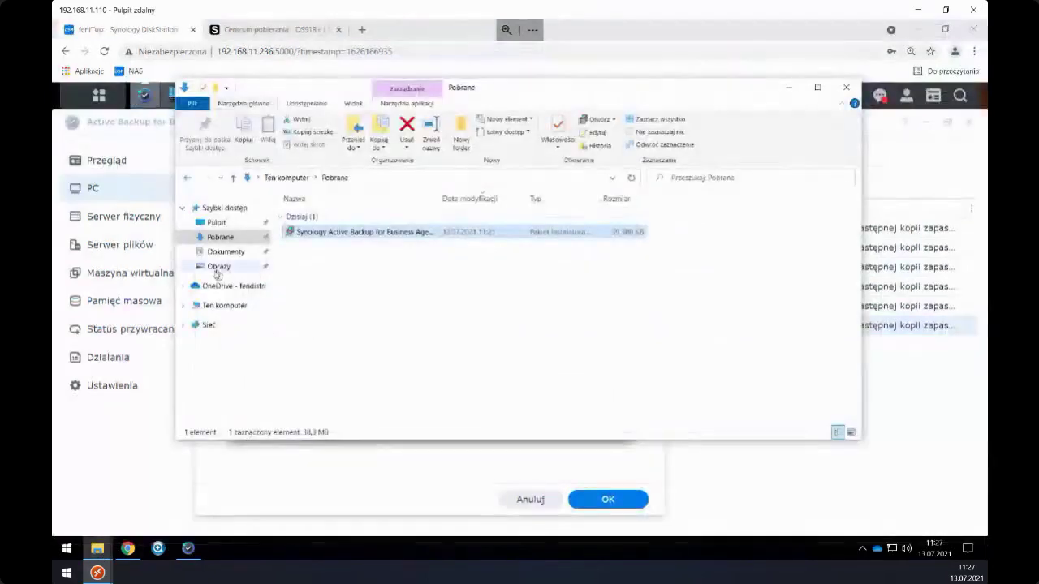
pyautogui.click(215, 305)
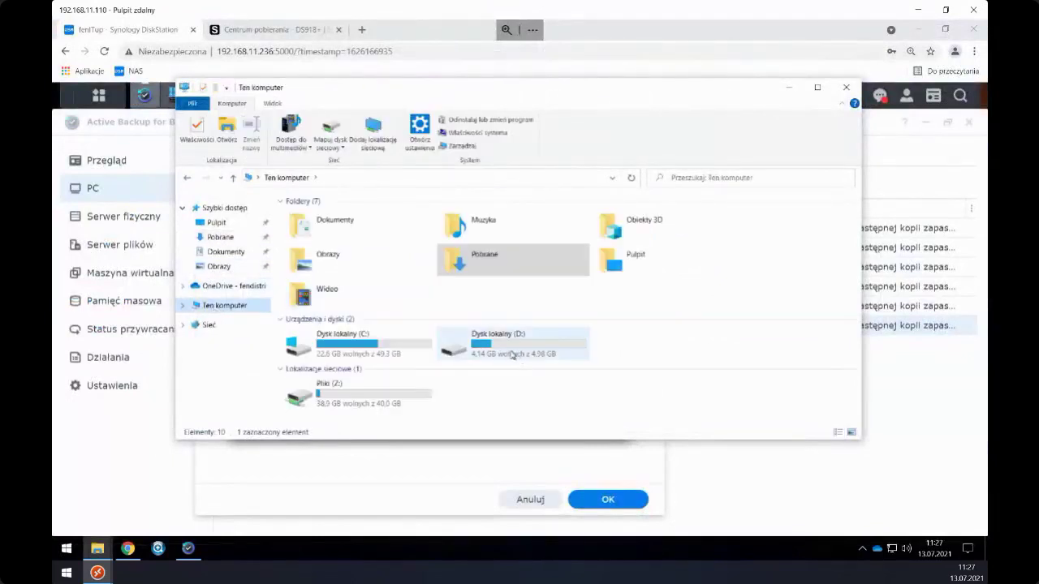
pyautogui.click(501, 348)
pyautogui.doubleClick(501, 347)
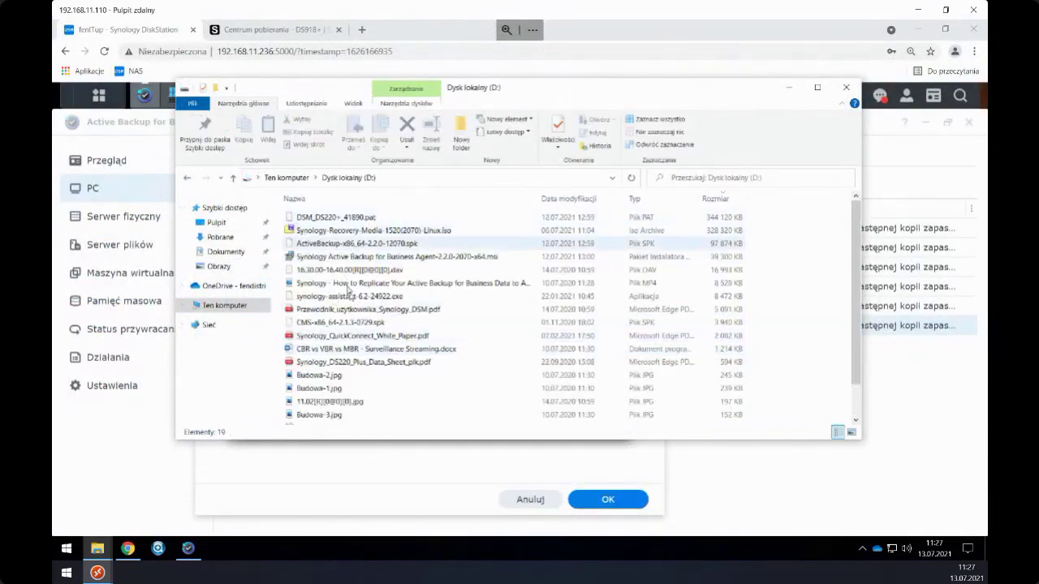
pyautogui.scroll(-2, 349, 341)
pyautogui.scroll(1, 345, 354)
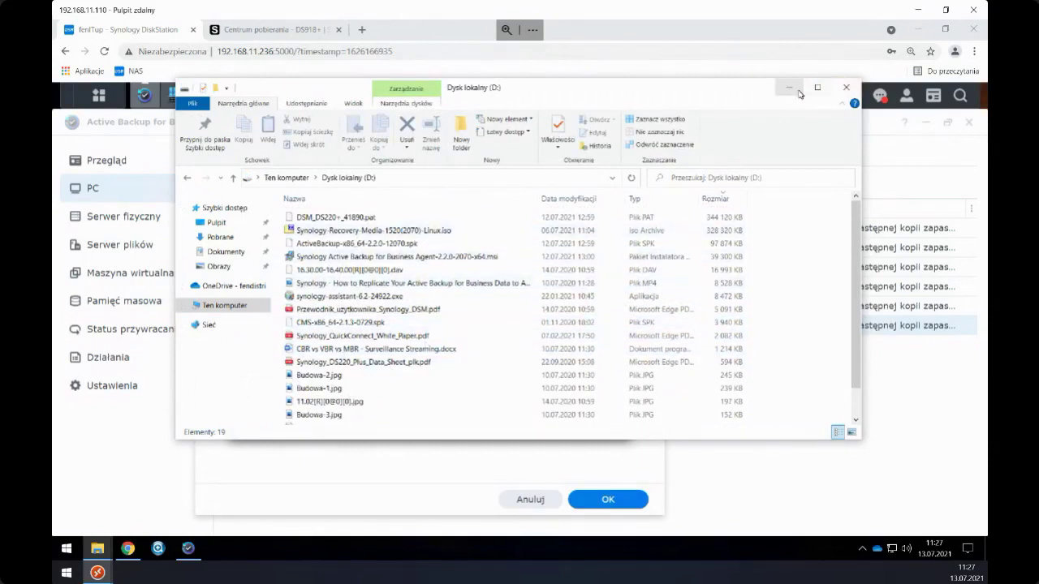
pyautogui.click(846, 87)
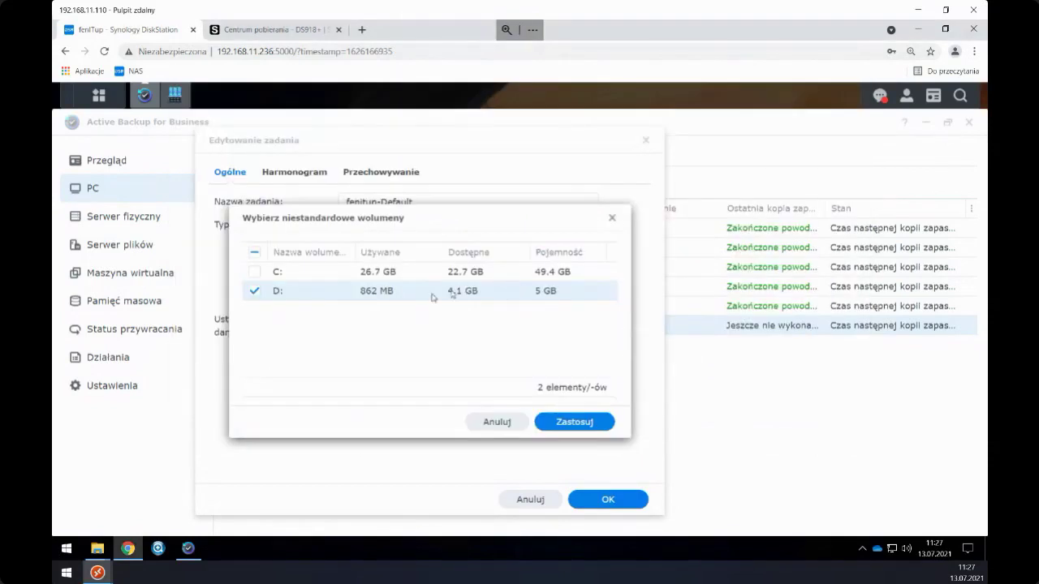
pyautogui.click(555, 423)
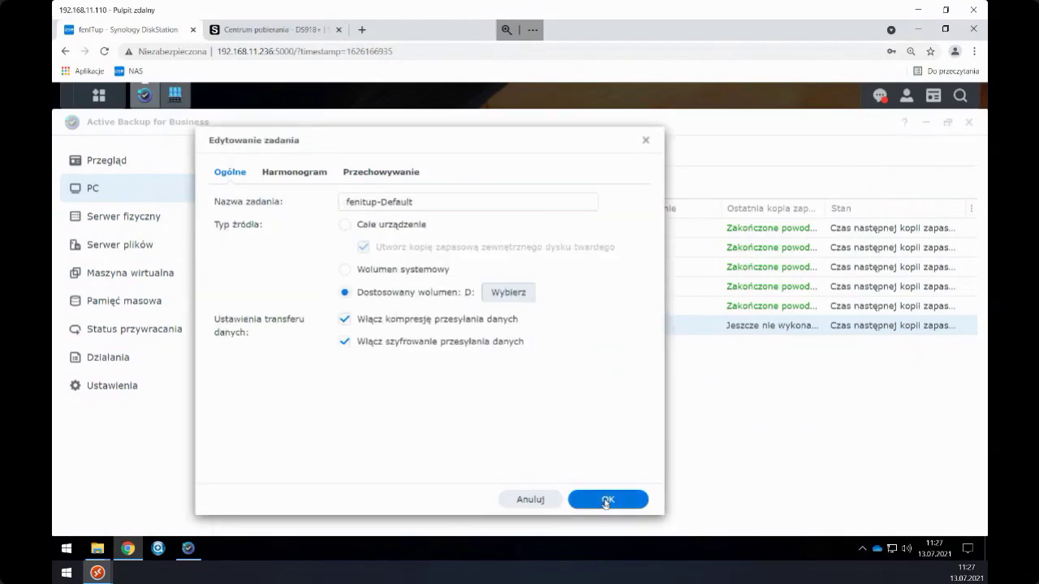
# - Review Harmonogram and Przechowywanie, keeping the daily 03:00 start unchanged, and save the task
pyautogui.click(309, 172)
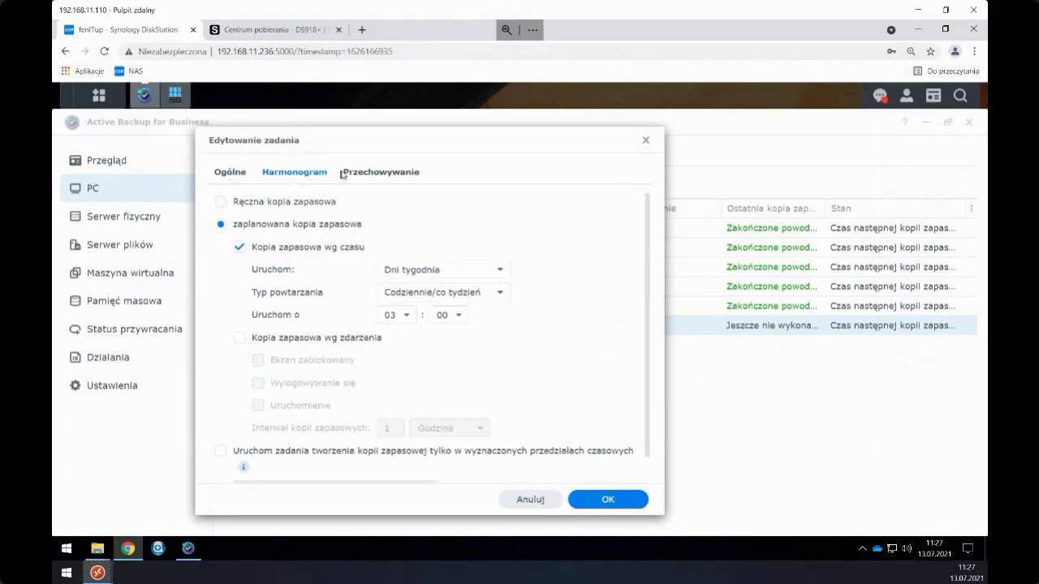
pyautogui.click(346, 175)
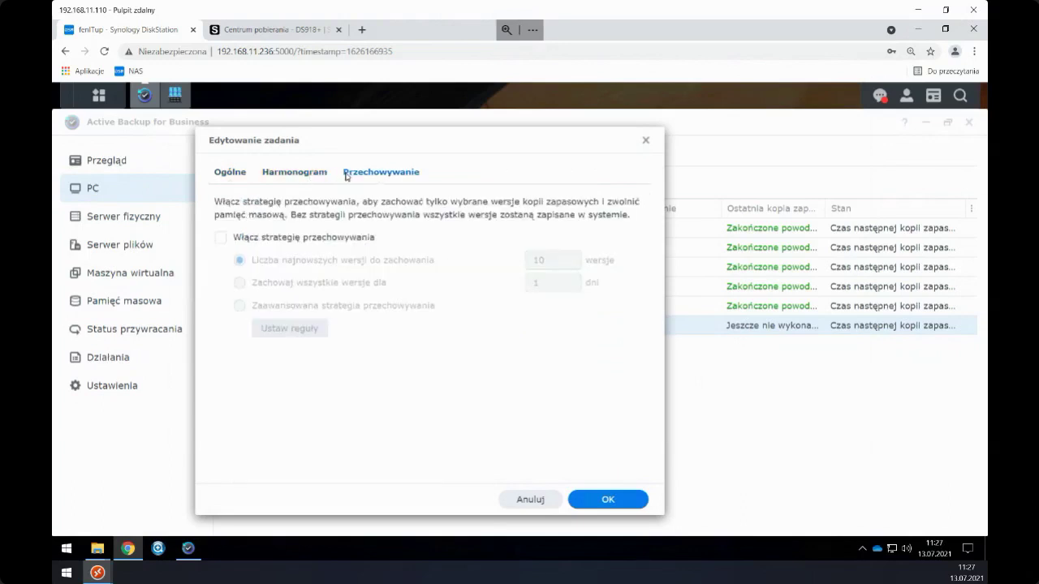
pyautogui.click(237, 174)
pyautogui.click(265, 173)
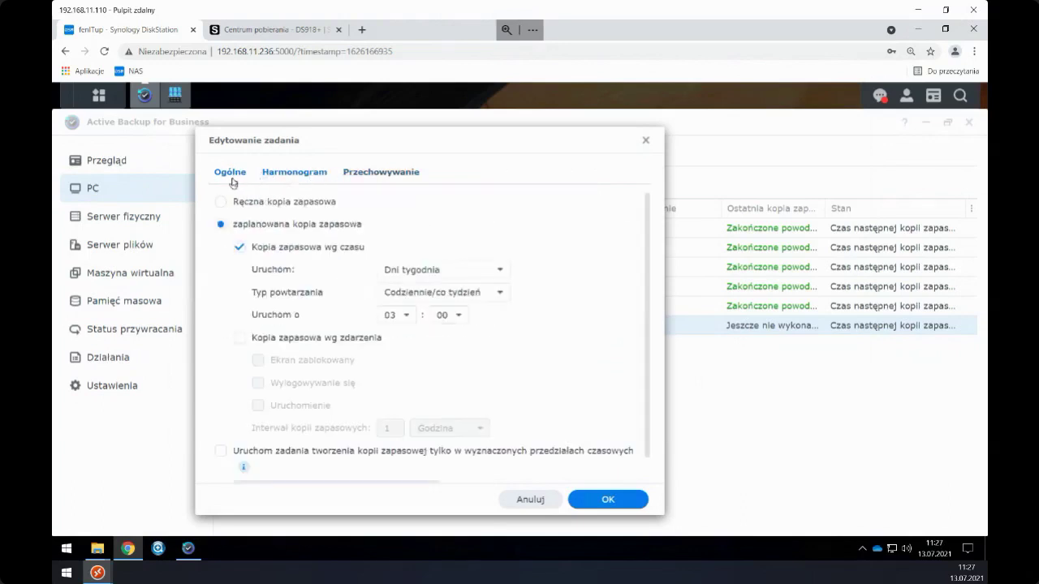
pyautogui.click(239, 337)
pyautogui.click(240, 337)
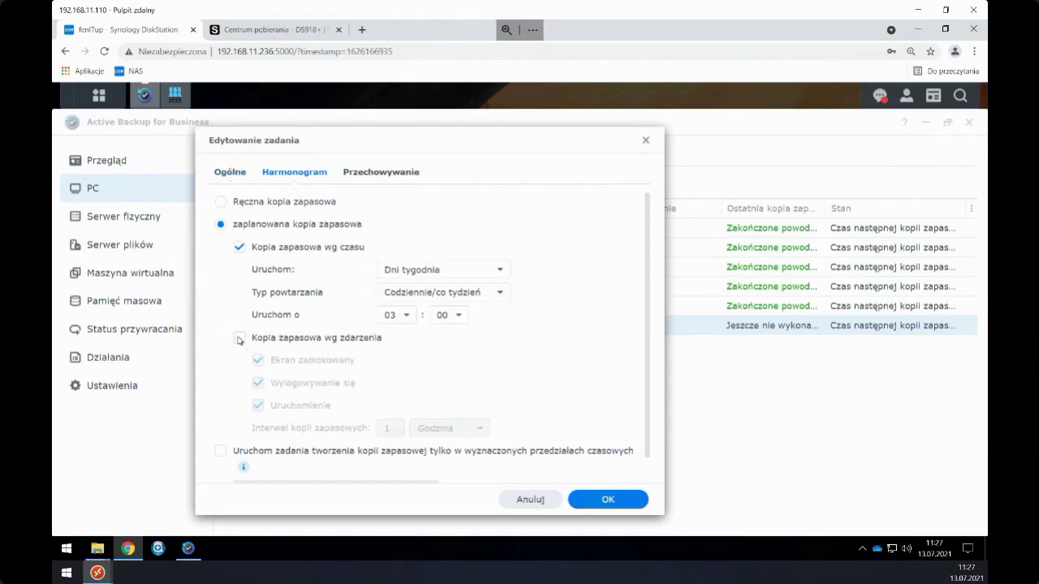
pyautogui.click(230, 173)
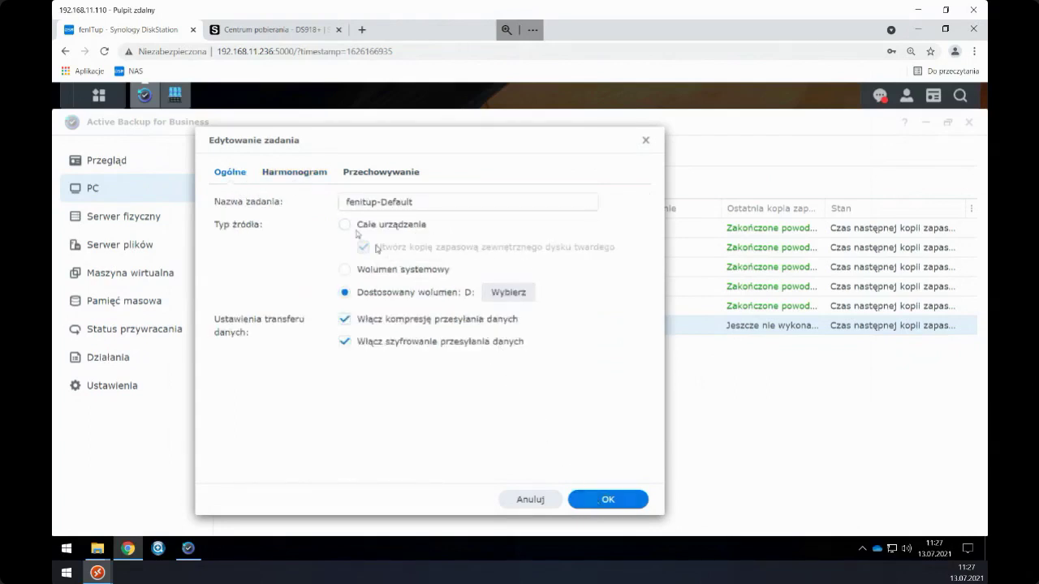
pyautogui.click(299, 173)
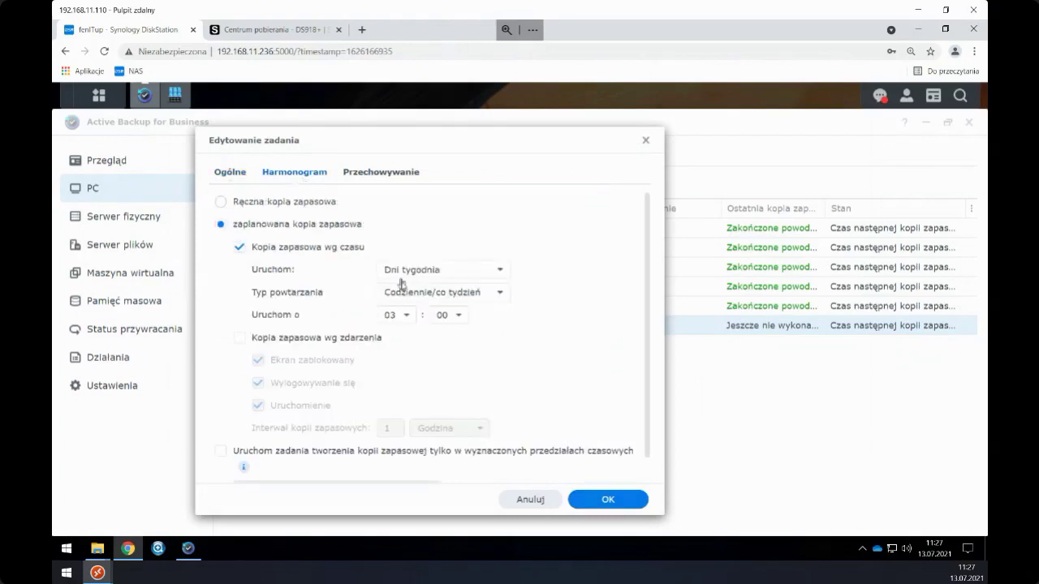
pyautogui.click(405, 316)
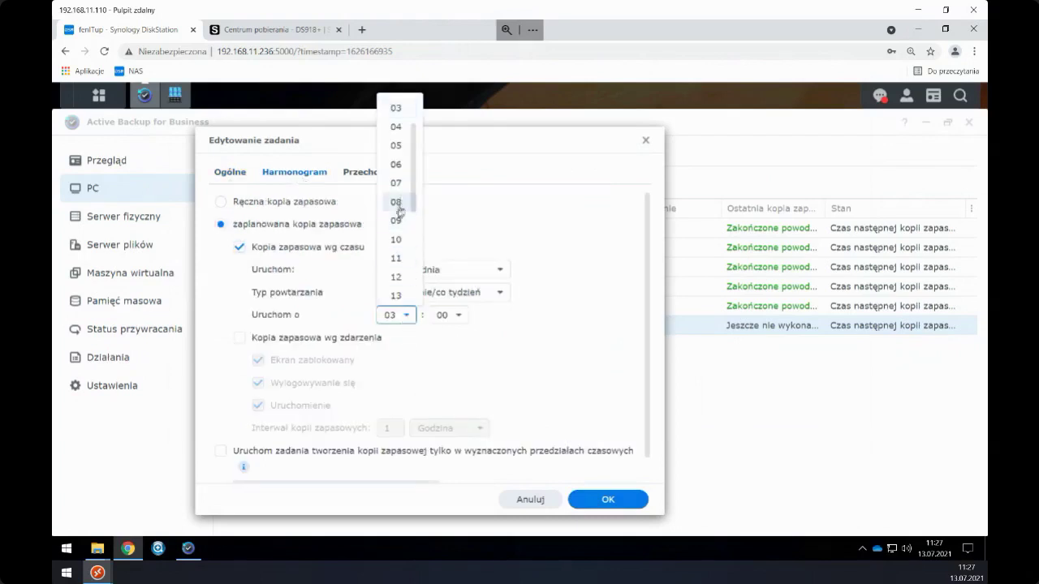
pyautogui.click(315, 144)
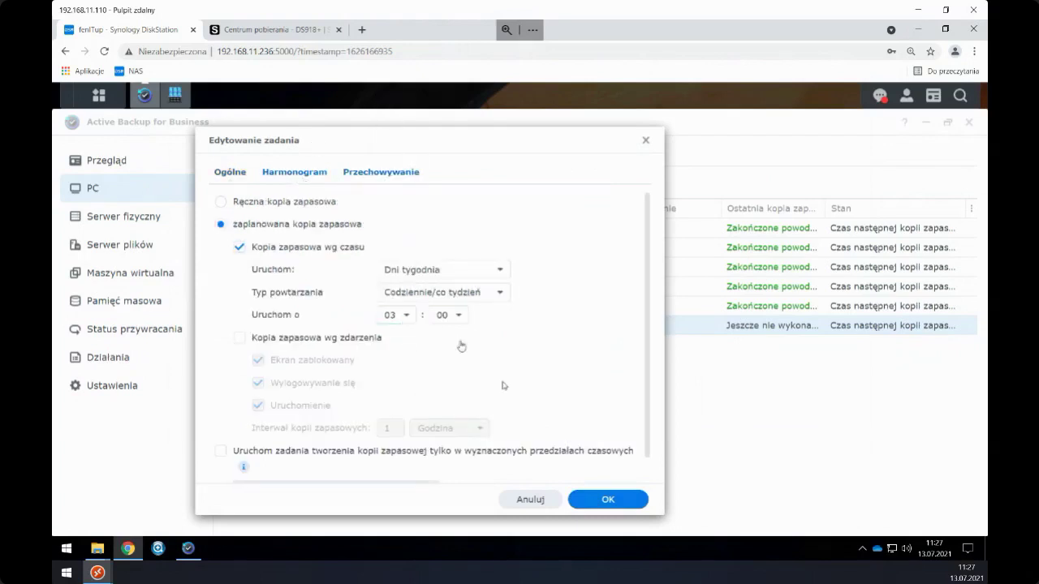
pyautogui.click(596, 498)
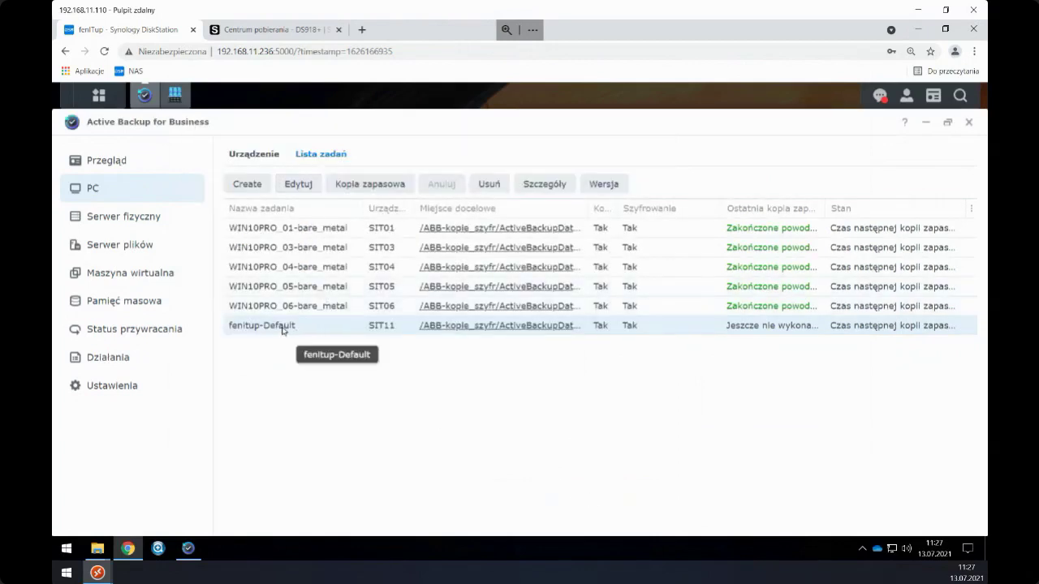
# - Start the SIT11 fenitup-Default backup and open its Szczegóły progress details
pyautogui.click(349, 187)
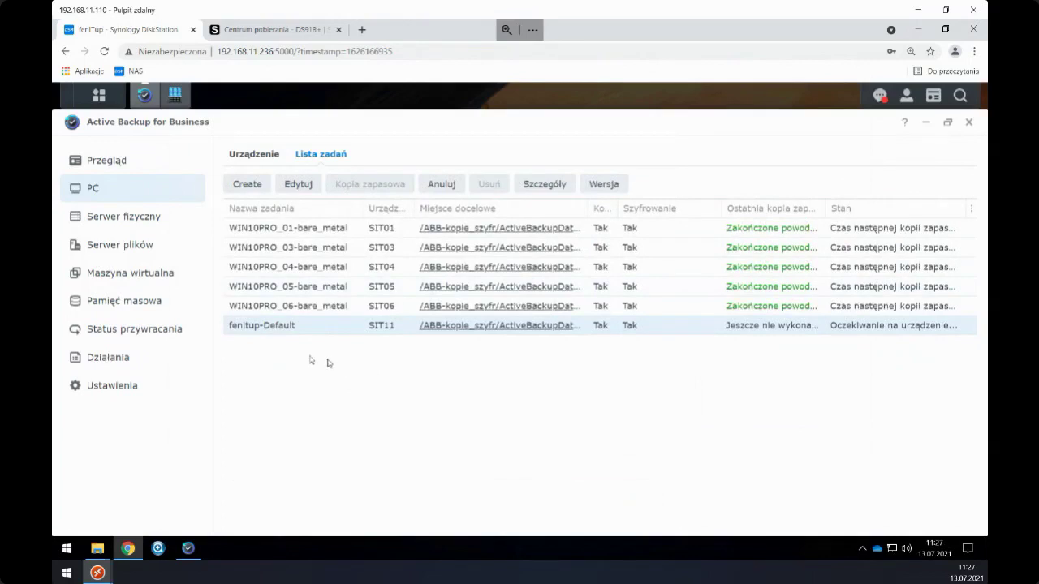
pyautogui.doubleClick(274, 330)
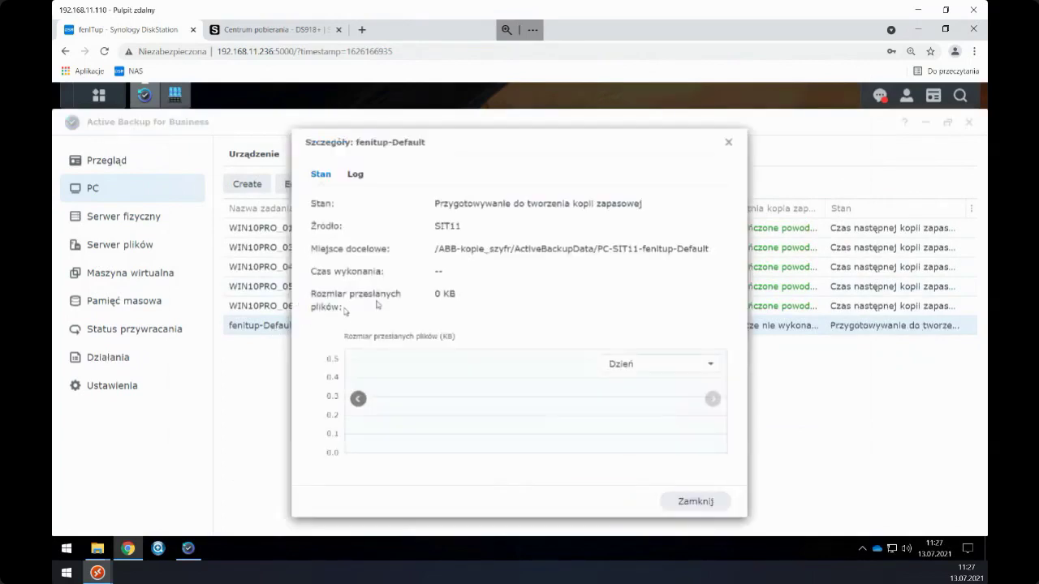
pyautogui.moveTo(459, 139); pyautogui.dragTo(396, 118)
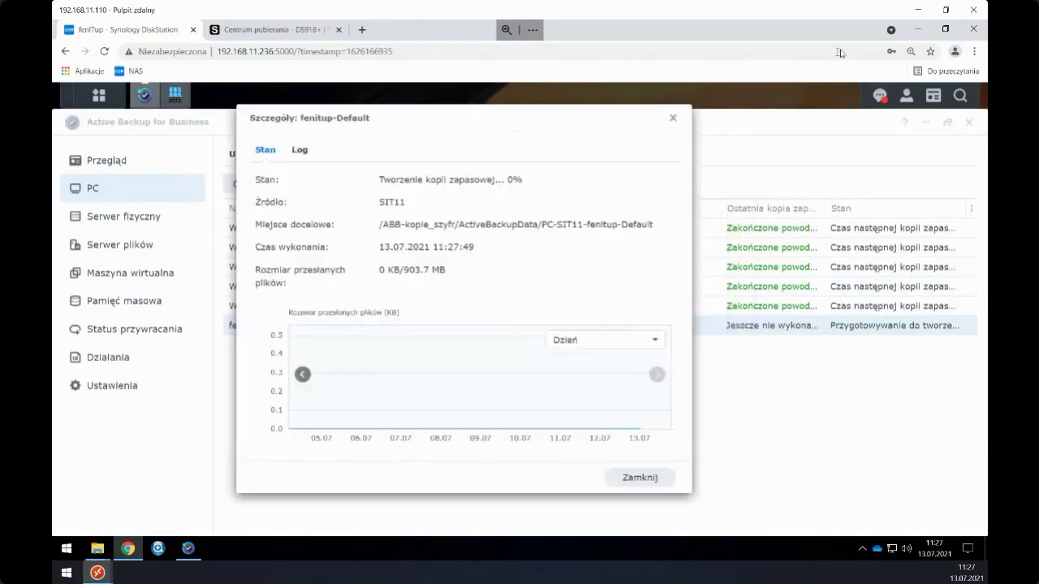
# - Arrange the browser, details dialog and agent window side by side to watch progress
pyautogui.click(946, 30)
pyautogui.moveTo(478, 106); pyautogui.dragTo(327, 102)
pyautogui.click(673, 132)
pyautogui.moveTo(673, 133); pyautogui.dragTo(722, 155)
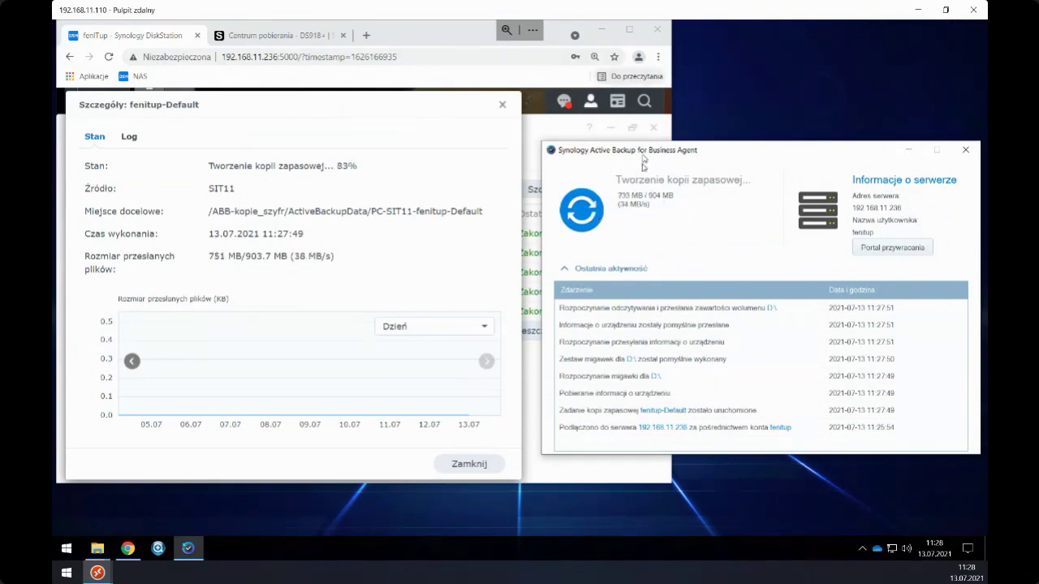
# - Wait for Zakończone powodzeniem with 902 MB transferred, then close the fenitup-Default details dialog
pyautogui.moveTo(673, 160)
pyautogui.mouseDown()
pyautogui.moveTo(664, 199)
pyautogui.moveTo(662, 154)
pyautogui.mouseUp()
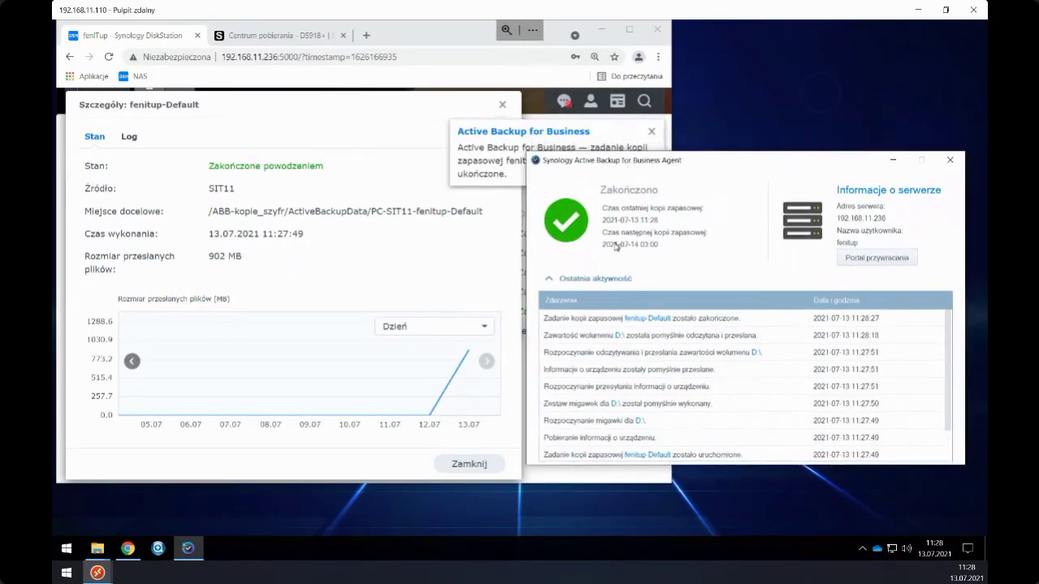
pyautogui.scroll(-1, 627, 357)
pyautogui.scroll(1, 625, 361)
pyautogui.click(629, 29)
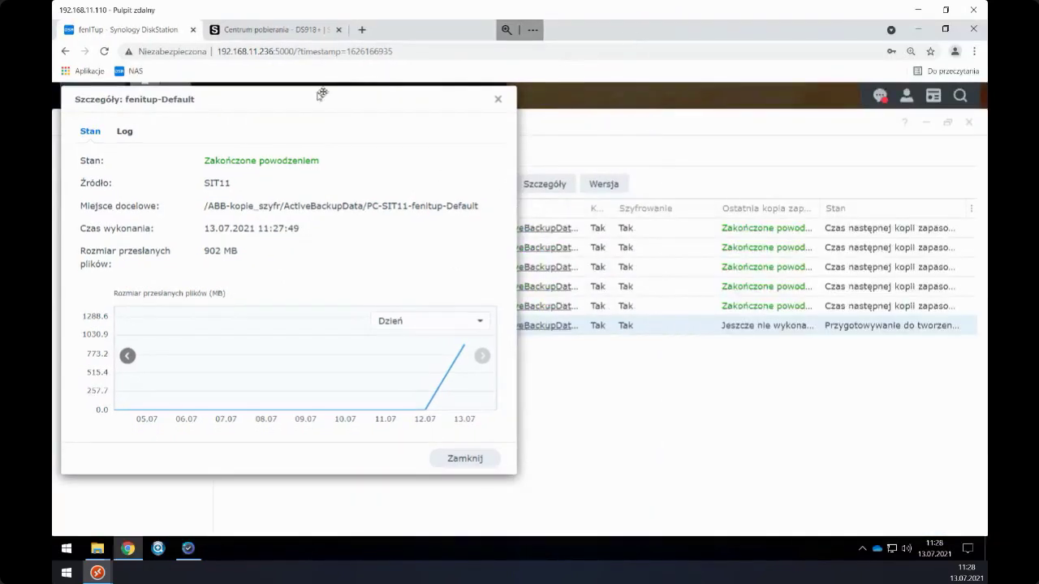
pyautogui.moveTo(385, 108); pyautogui.dragTo(603, 122)
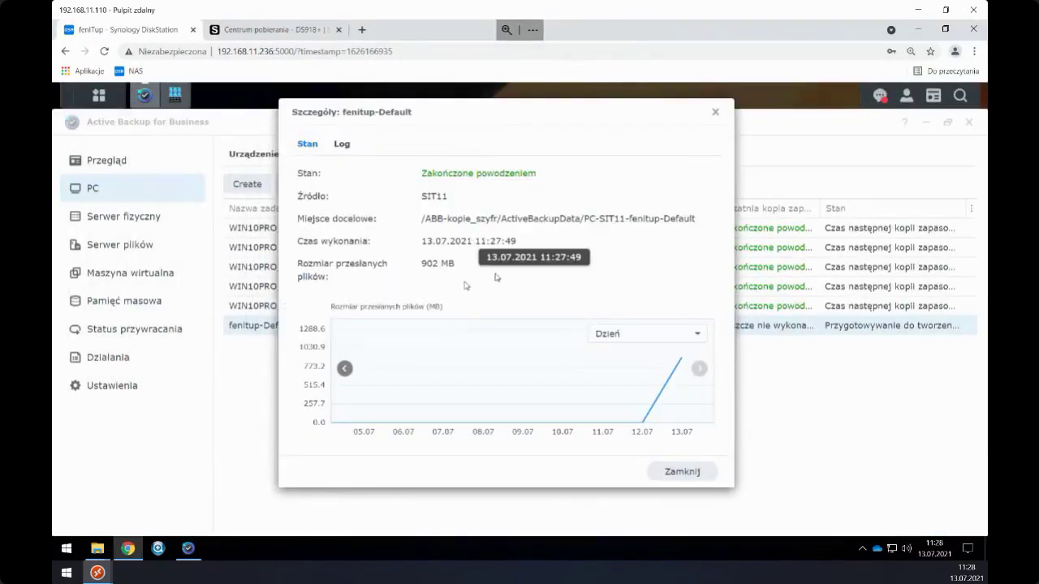
pyautogui.click(712, 114)
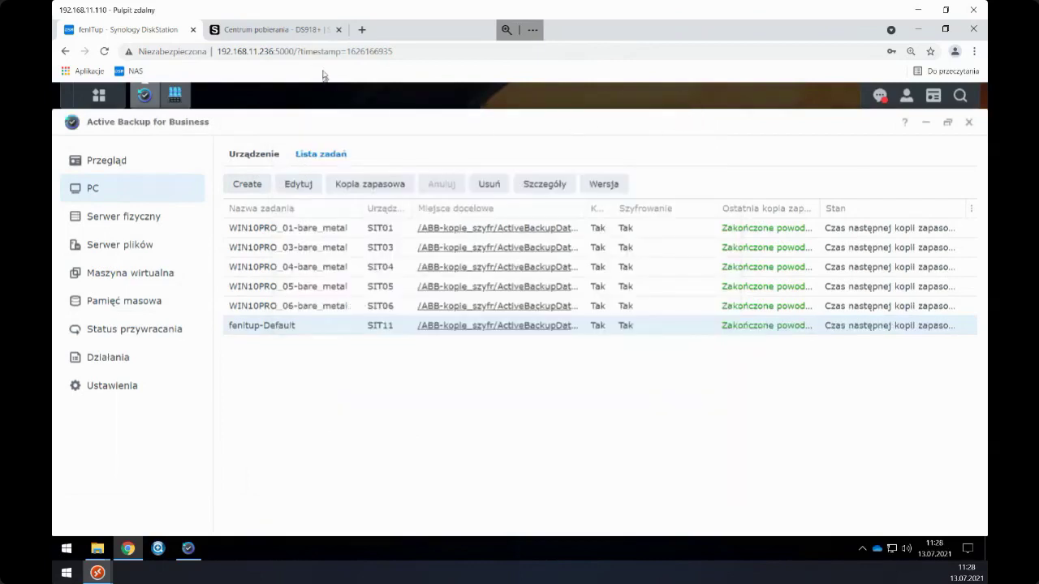
# - Close Centrum pobierania, minimize Active Backup, and launch the Portal in full screen
pyautogui.click(339, 29)
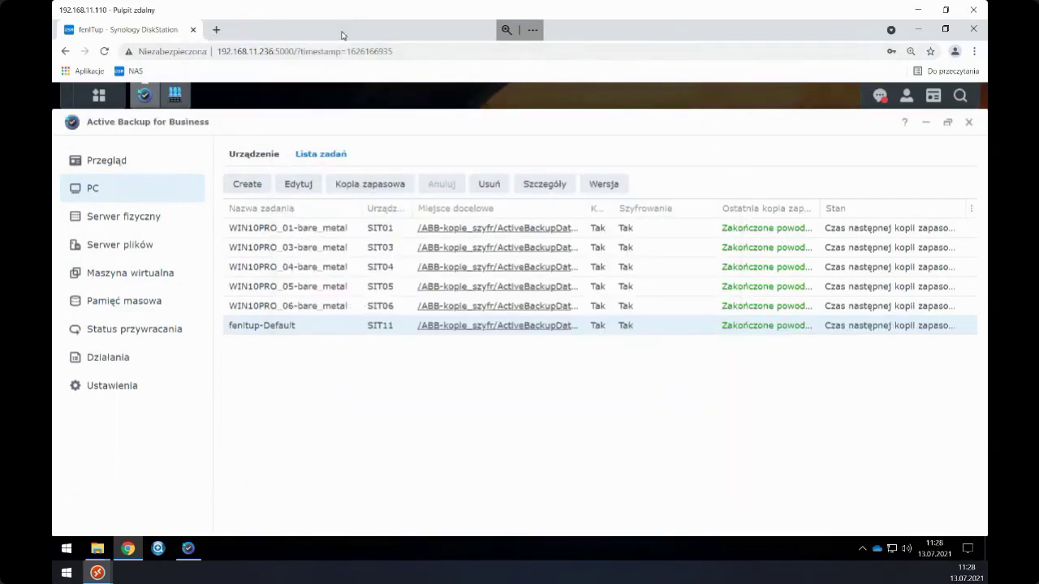
pyautogui.click(138, 96)
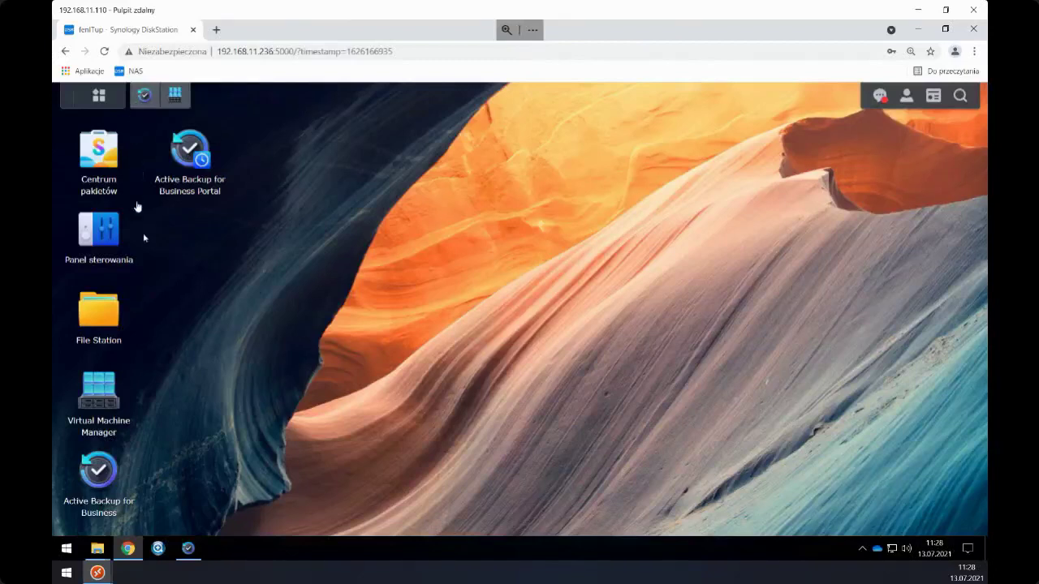
pyautogui.click(186, 151)
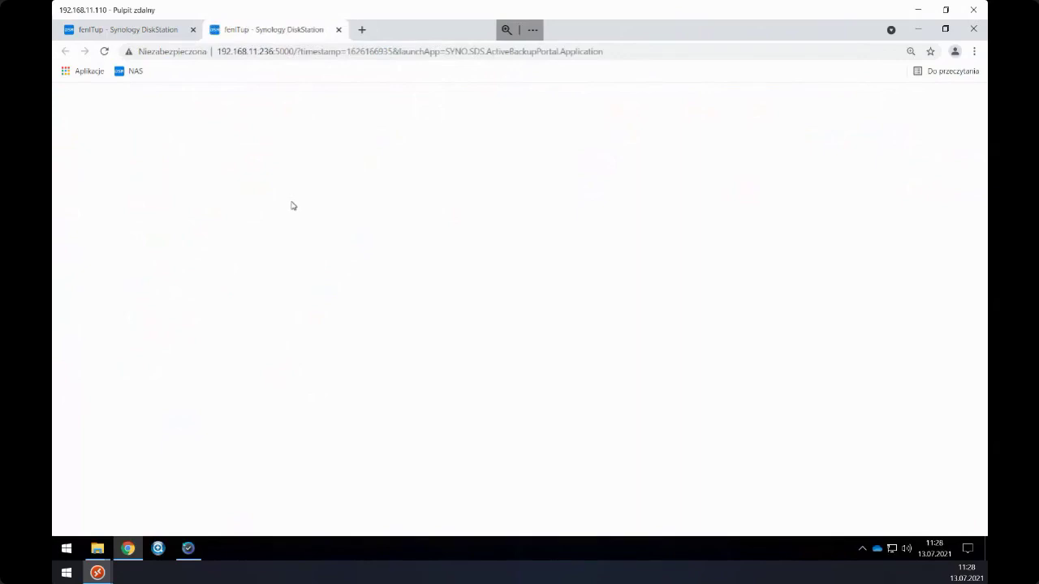
pyautogui.press('F11')
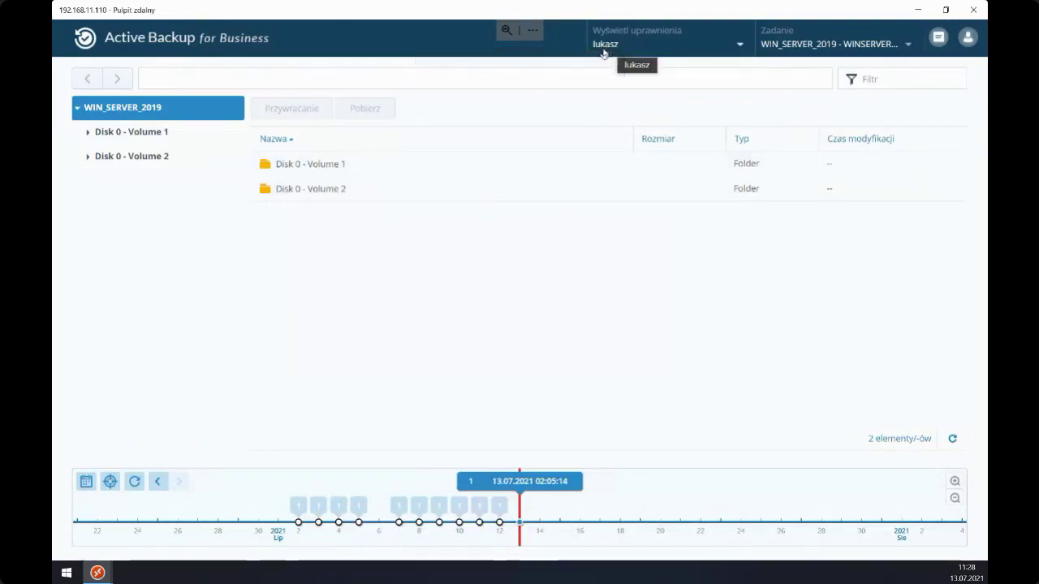
# - Switch to the Windows_10 HyperV-WIN10 task and browse its Disk 1 volumes 1–3
pyautogui.click(738, 45)
pyautogui.click(708, 121)
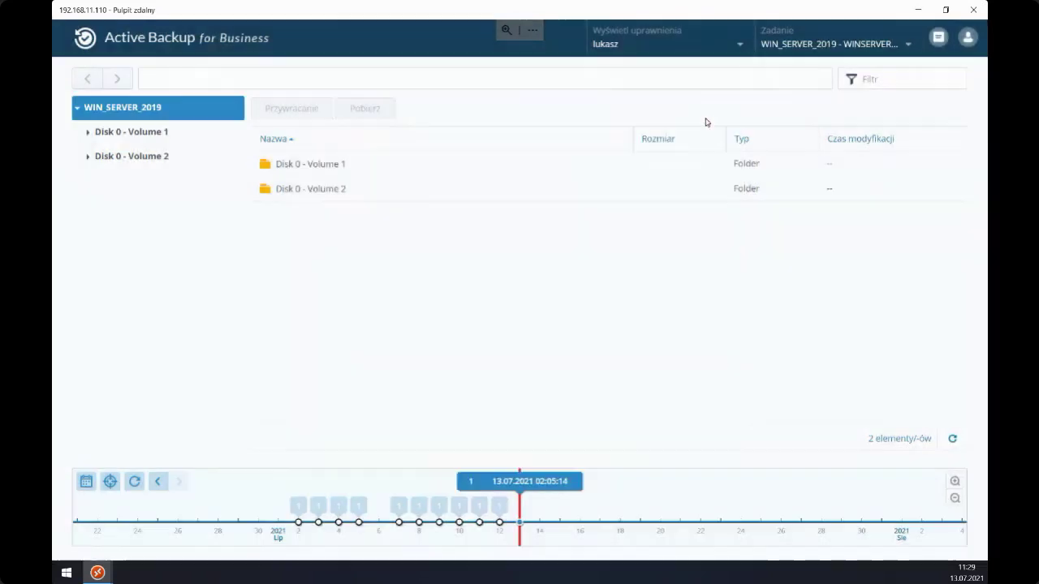
pyautogui.click(778, 46)
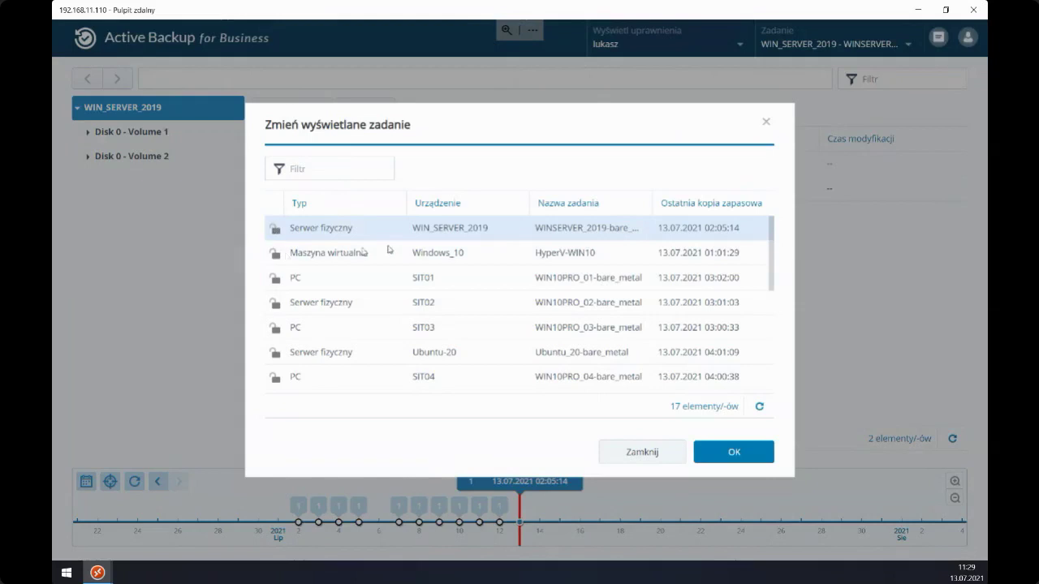
pyautogui.click(482, 255)
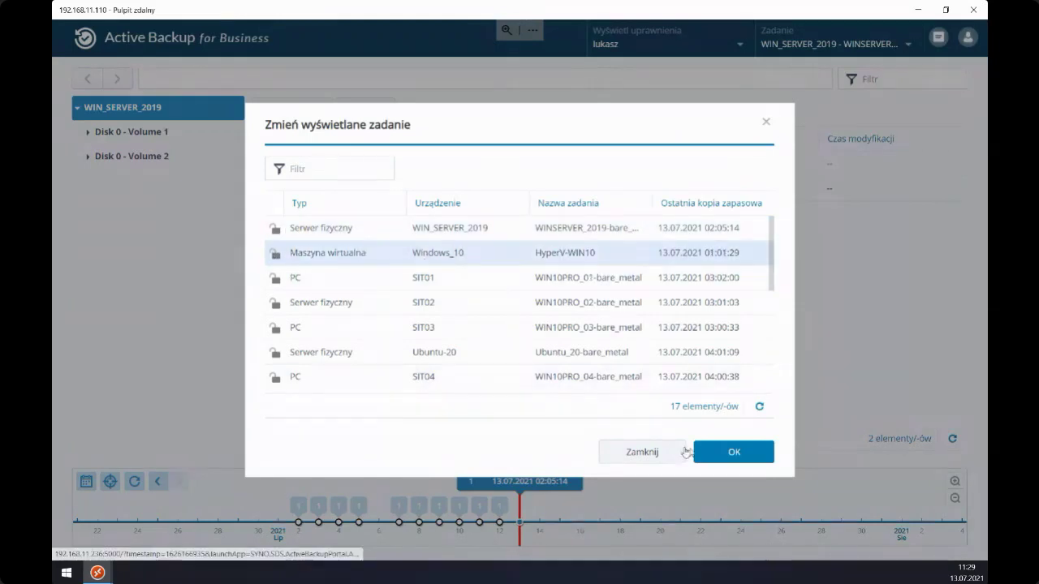
pyautogui.click(711, 452)
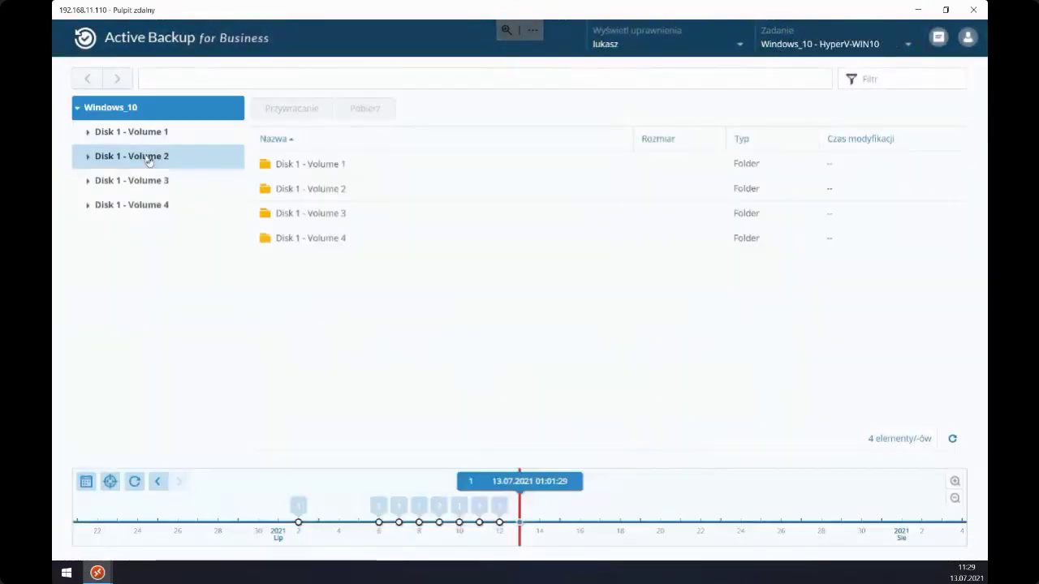
pyautogui.click(146, 156)
pyautogui.click(144, 180)
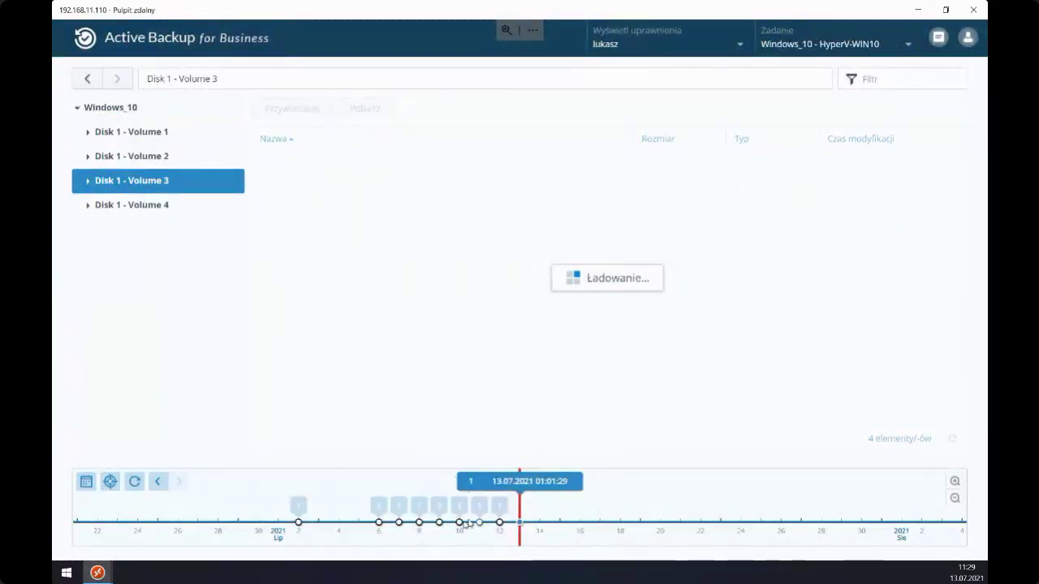
pyautogui.click(499, 318)
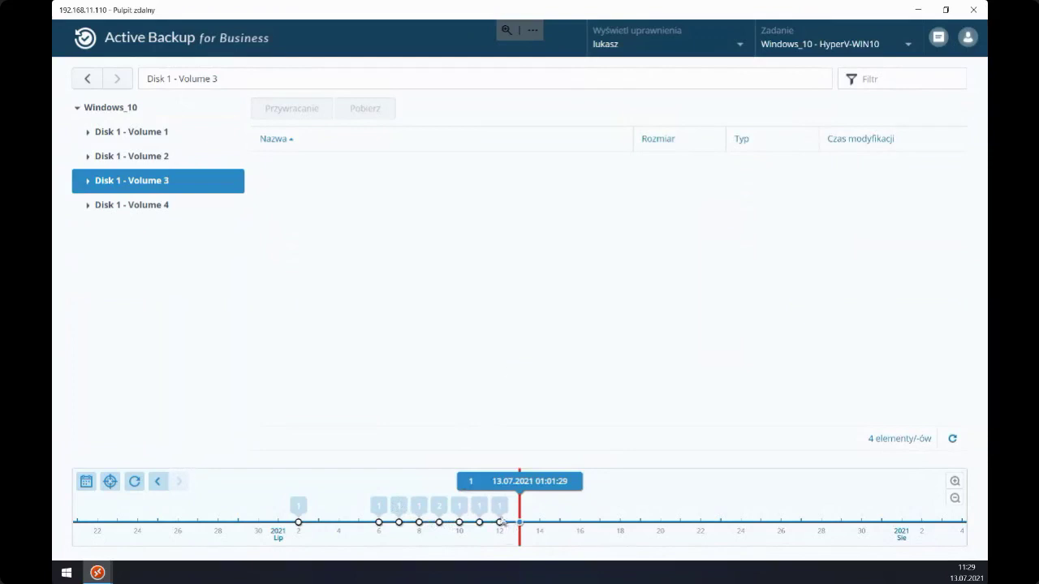
pyautogui.click(163, 134)
# - Switch the browsed task to SIT11's fenitup-Default
pyautogui.click(773, 51)
pyautogui.scroll(-4, 423, 277)
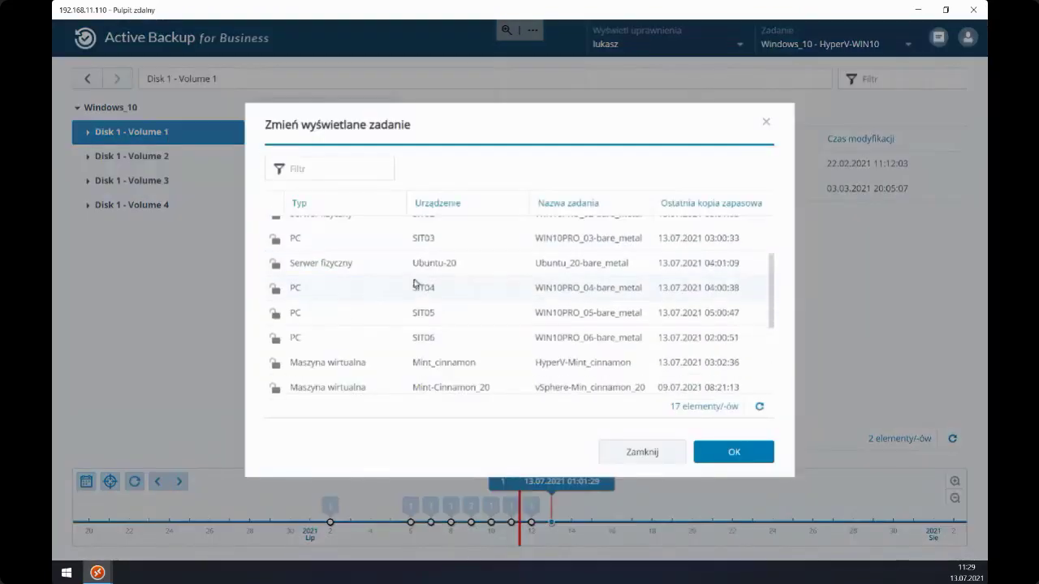
pyautogui.scroll(-3, 373, 299)
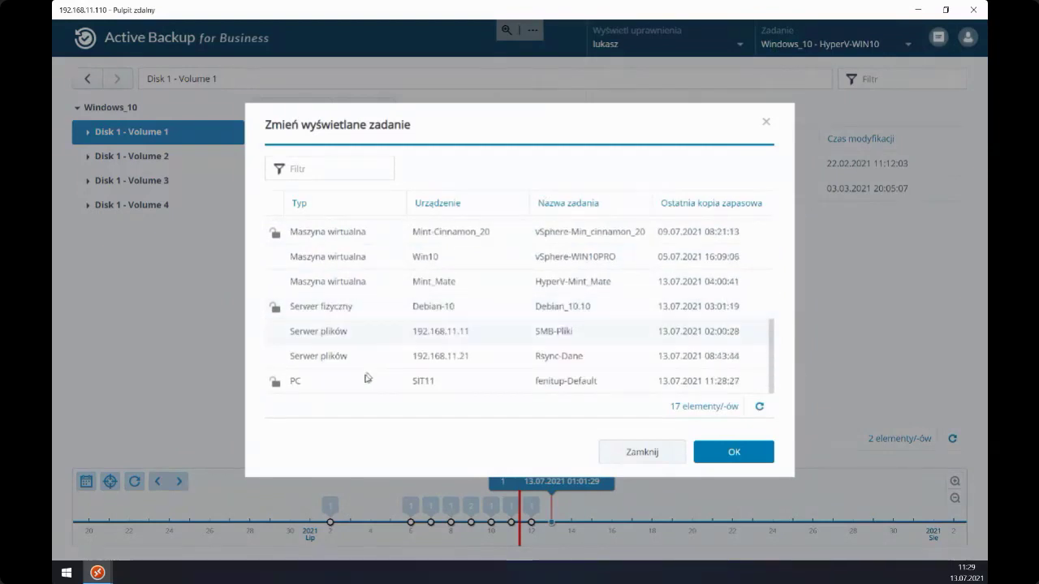
pyautogui.click(325, 382)
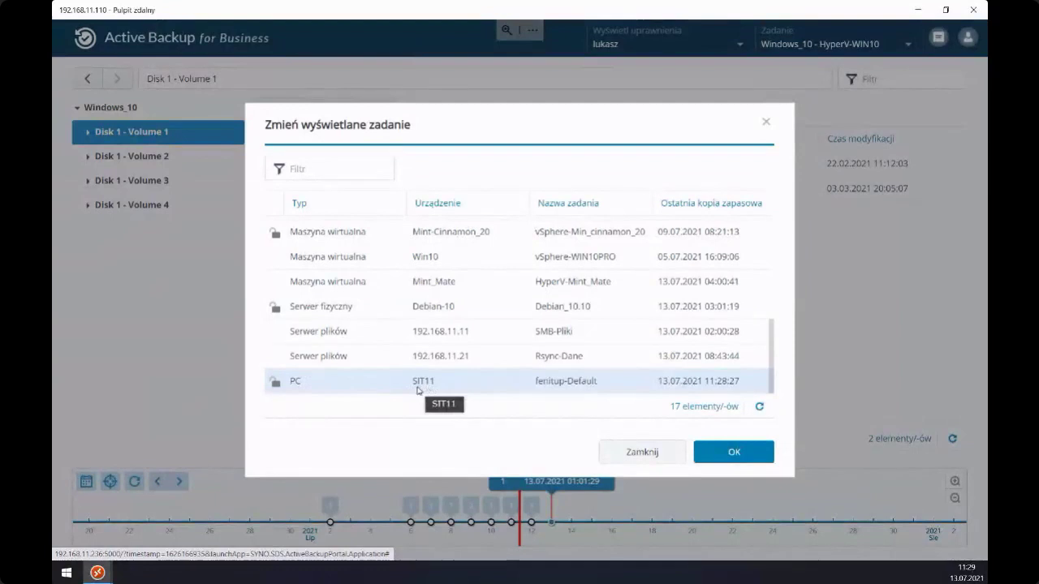
pyautogui.click(731, 453)
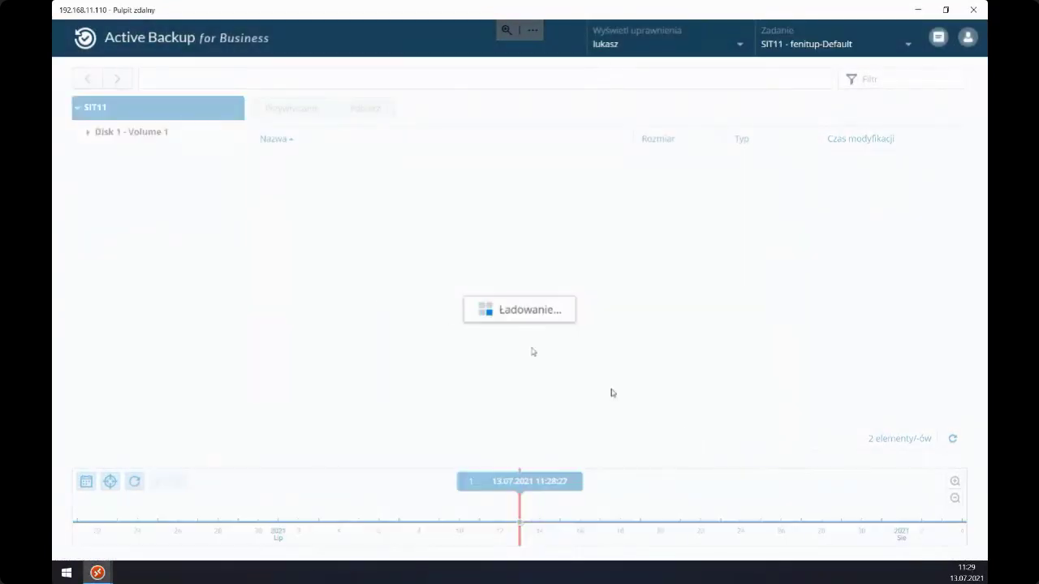
# - List the 21 items on Disk 1 - Volume 1, then exit full screen and minimize Chrome
pyautogui.click(154, 131)
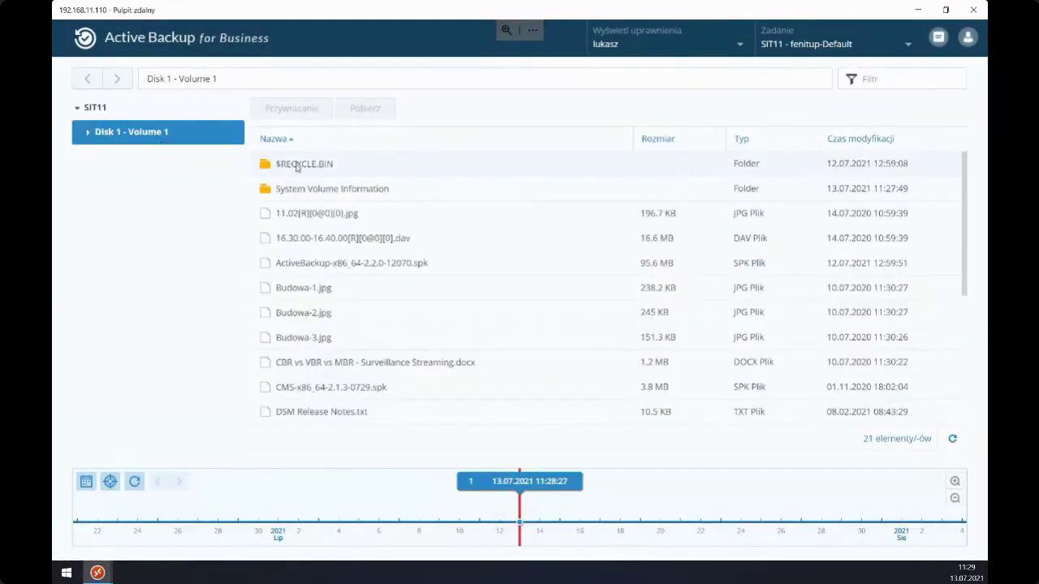
pyautogui.scroll(-3, 312, 301)
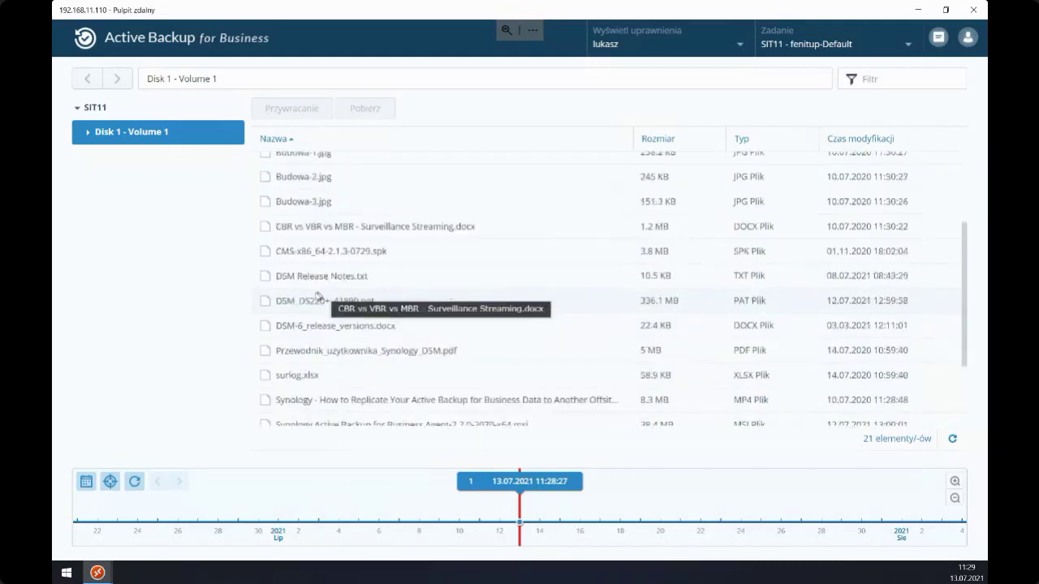
pyautogui.scroll(3, 311, 301)
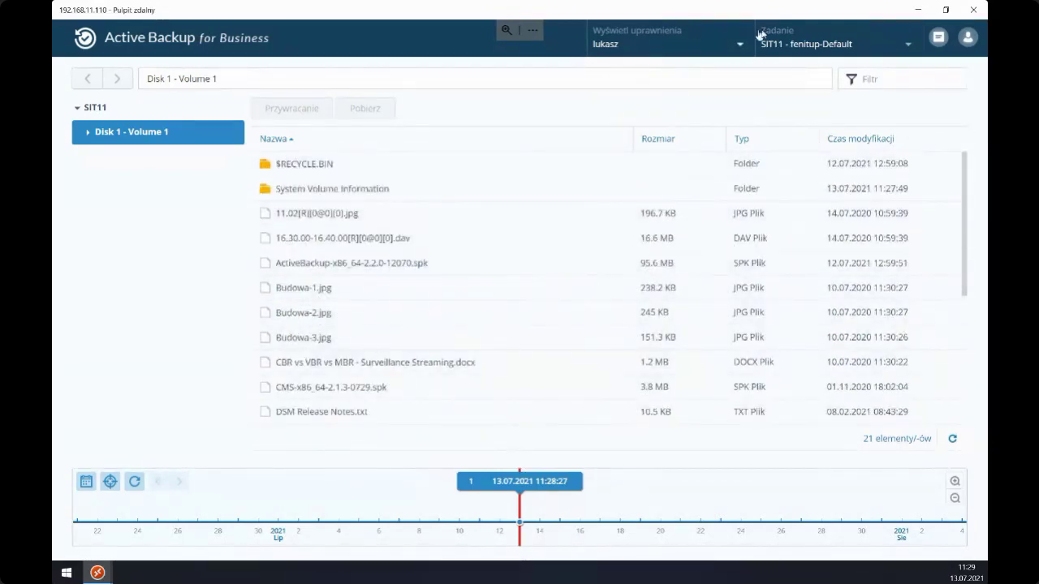
pyautogui.click(600, 45)
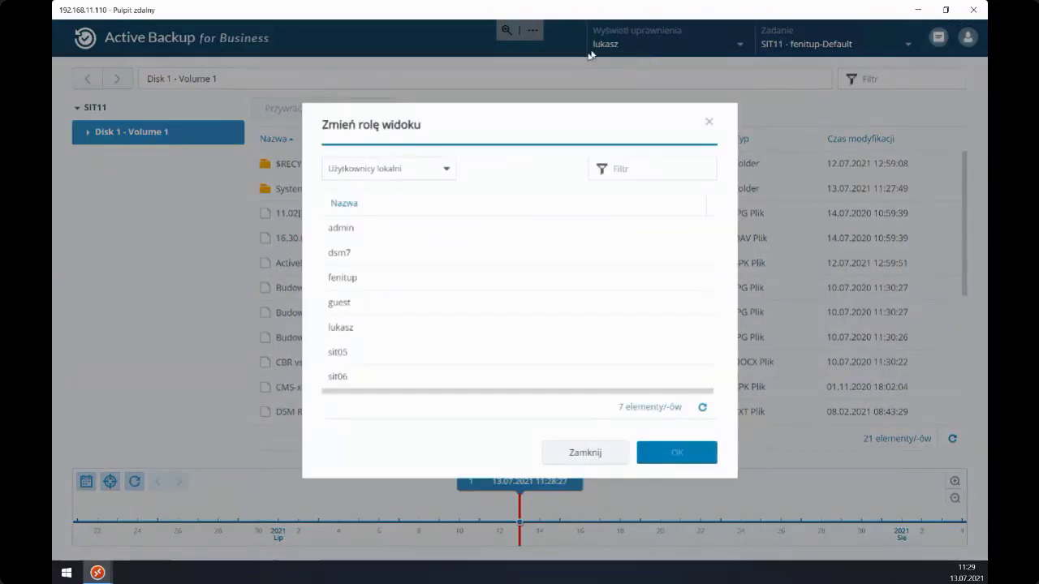
pyautogui.click(576, 454)
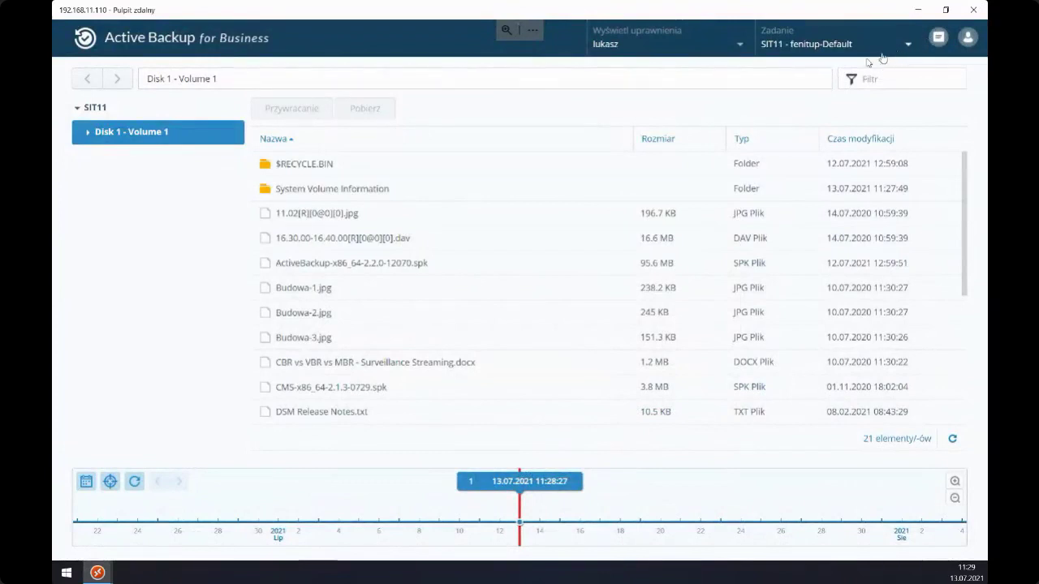
pyautogui.press('F11')
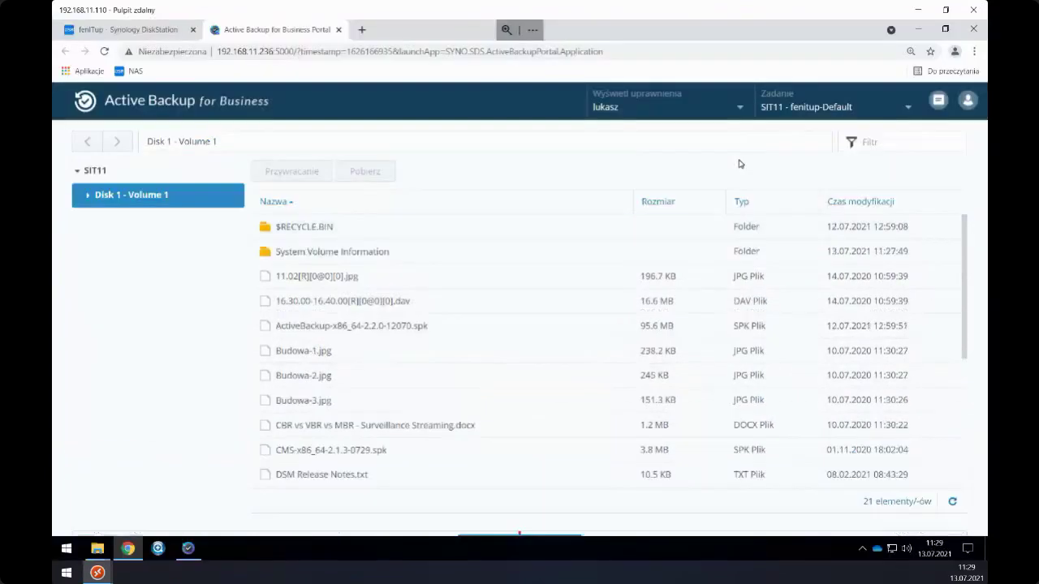
pyautogui.click(918, 31)
# - Open Dysk lokalny (D:) and permanently delete its 19 files
pyautogui.moveTo(782, 153); pyautogui.dragTo(785, 121)
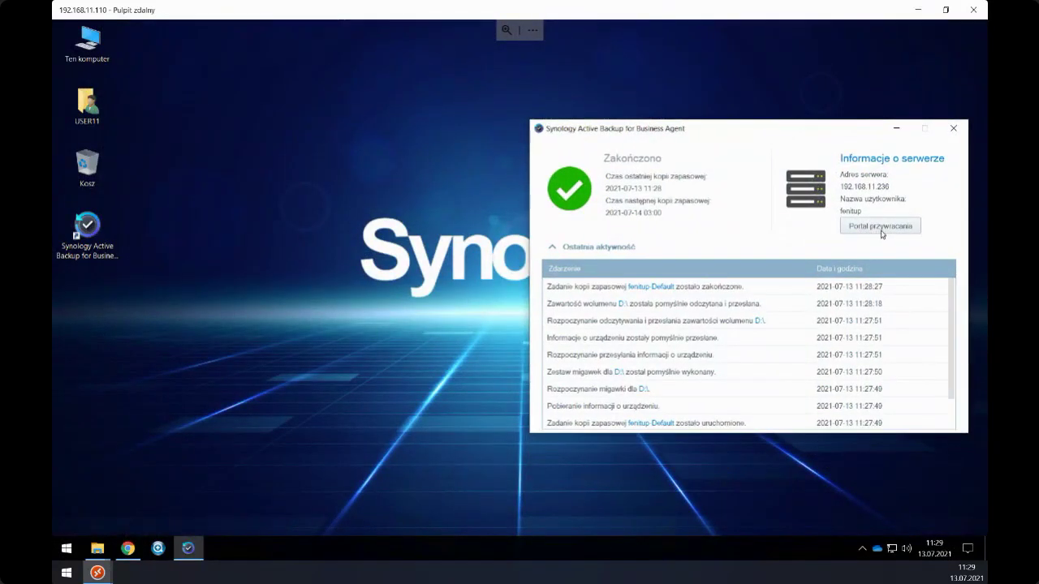
pyautogui.doubleClick(87, 42)
pyautogui.doubleClick(510, 350)
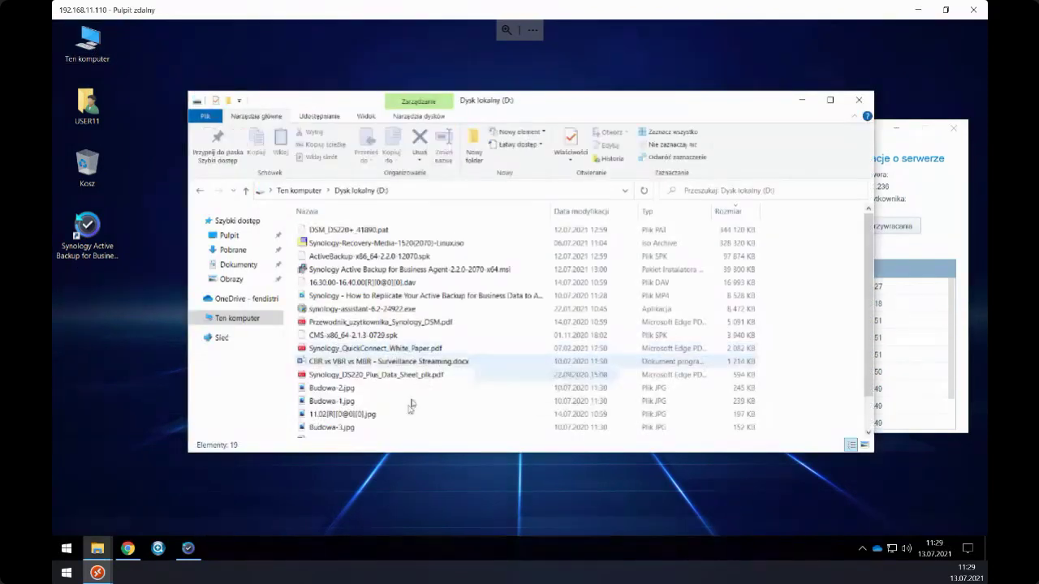
pyautogui.scroll(-1, 302, 236)
pyautogui.scroll(1, 290, 239)
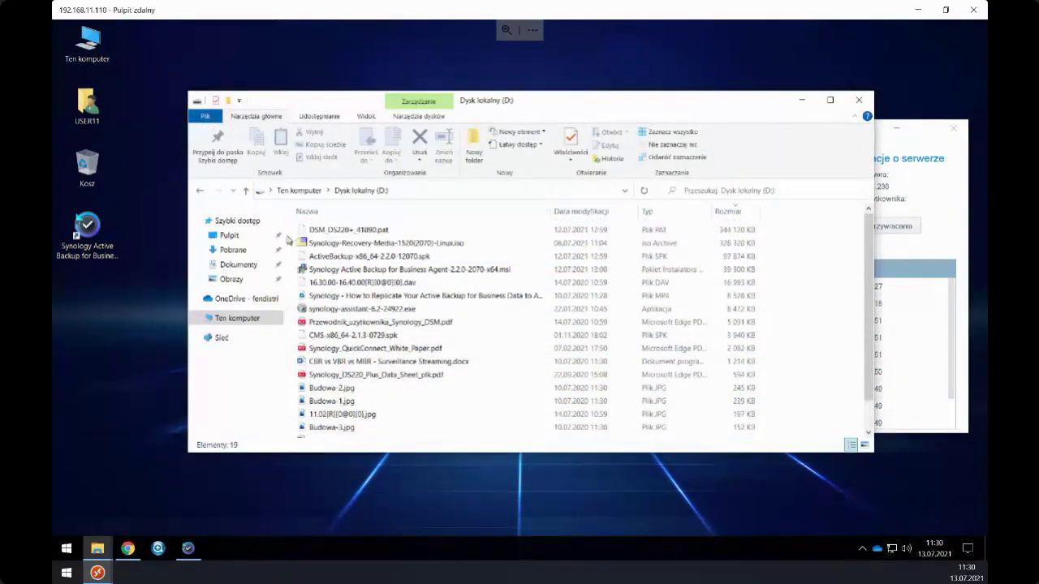
pyautogui.moveTo(291, 228); pyautogui.dragTo(399, 472)
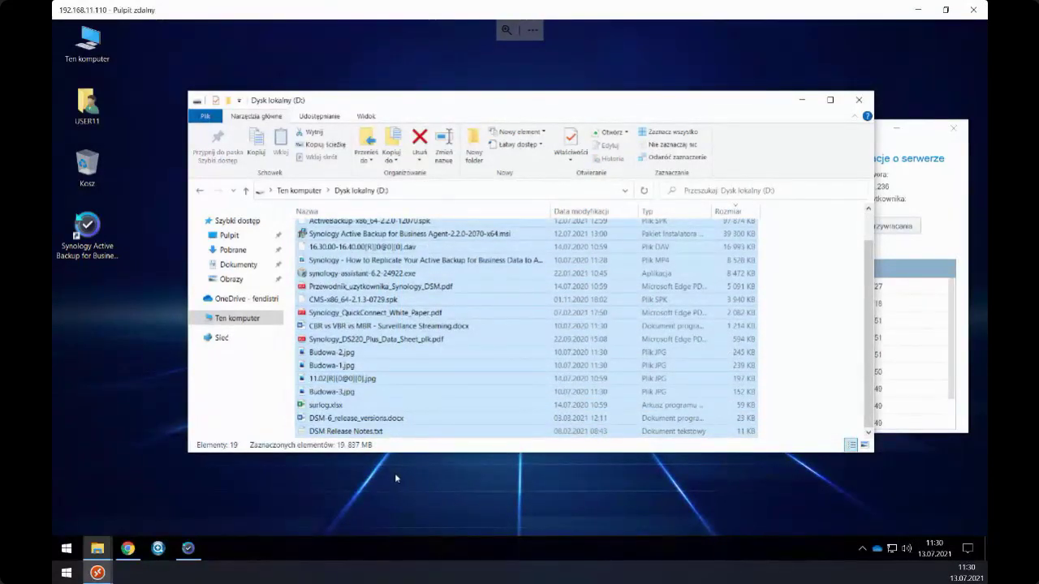
pyautogui.press('Delete')
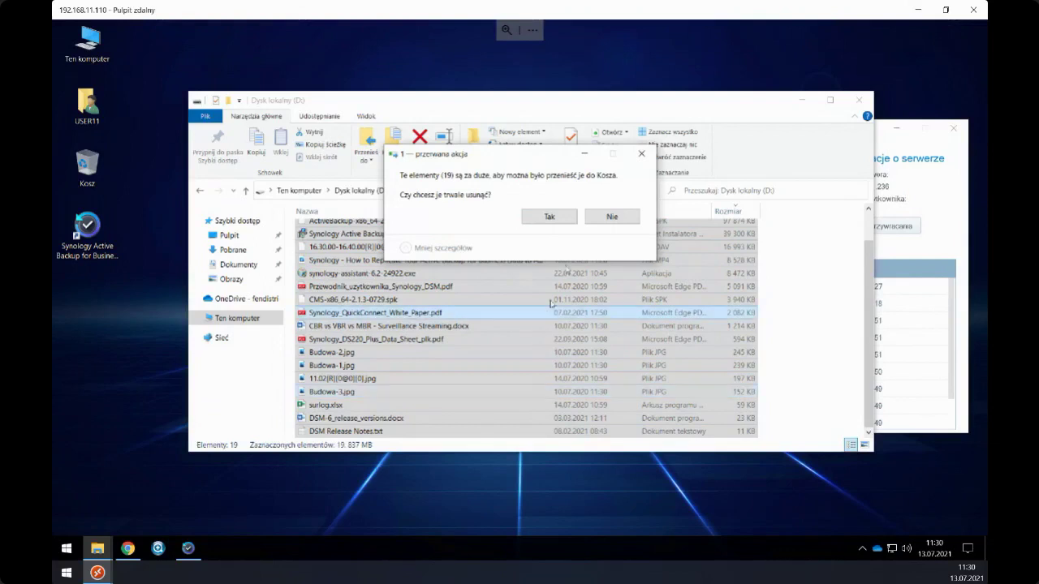
pyautogui.click(549, 217)
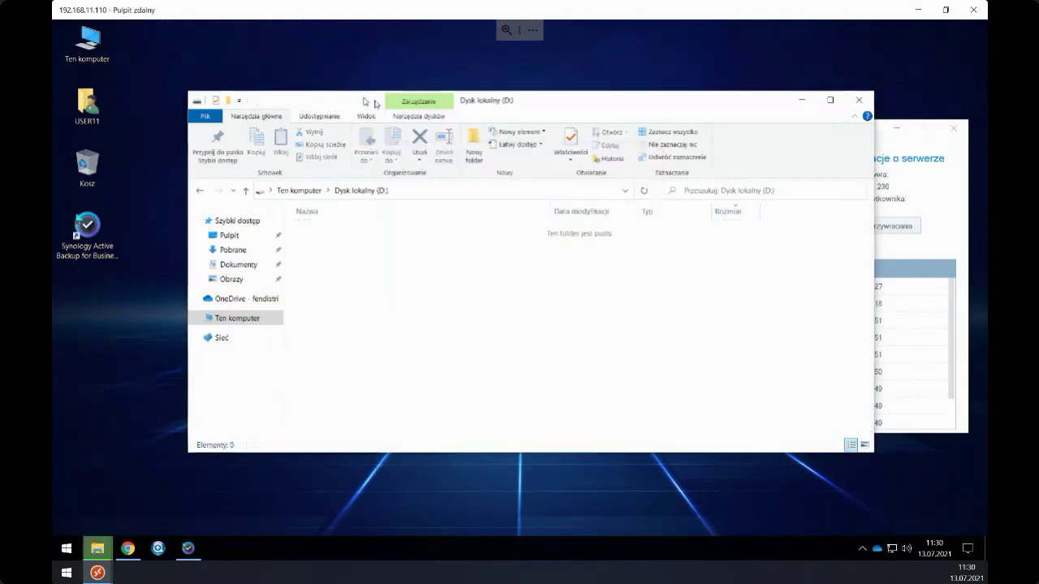
# - Move the now-empty D: window aside and minimize it
pyautogui.moveTo(350, 107); pyautogui.dragTo(318, 64)
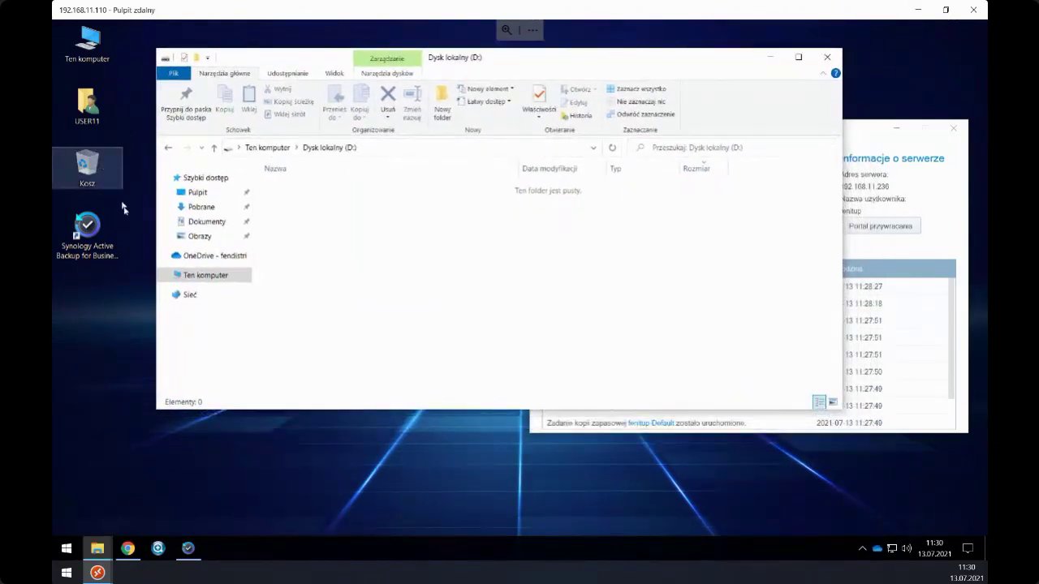
pyautogui.rightClick(123, 210)
pyautogui.press('Escape')
pyautogui.click(327, 229)
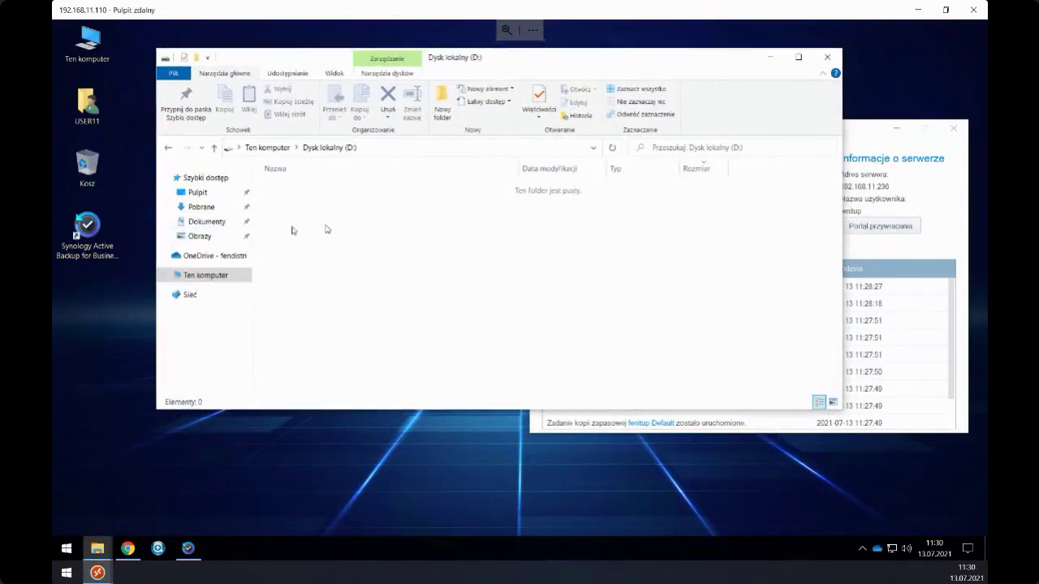
pyautogui.click(86, 164)
pyautogui.moveTo(285, 68); pyautogui.dragTo(204, 76)
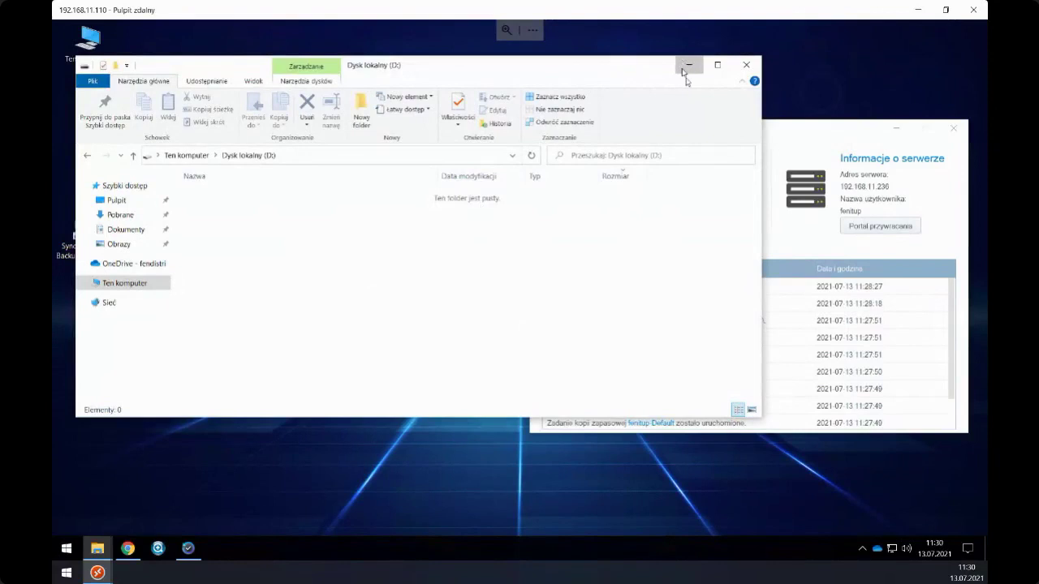
pyautogui.click(688, 65)
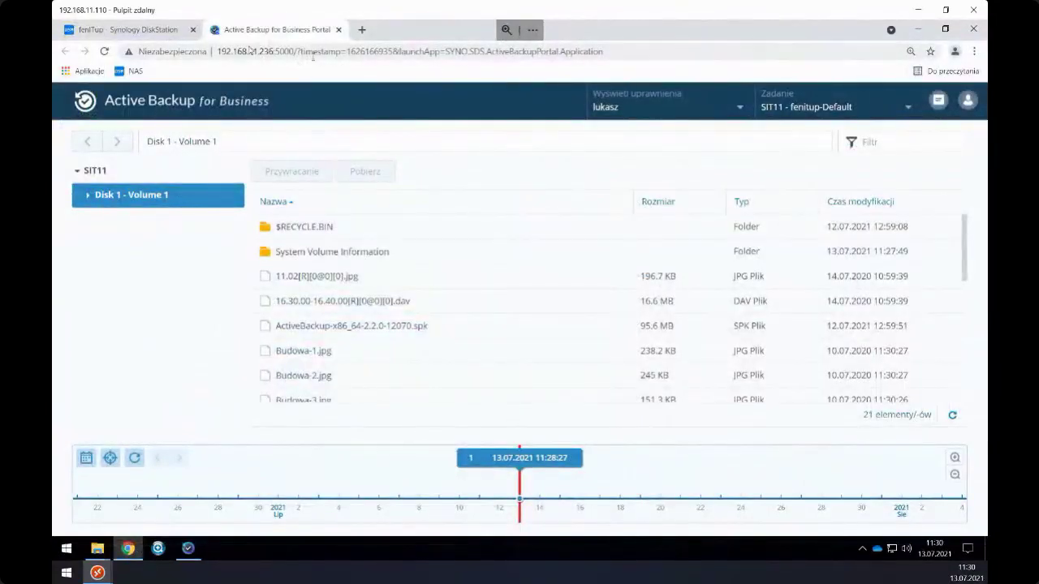
# - Close the portal tab and sign out of DiskStation
pyautogui.click(338, 31)
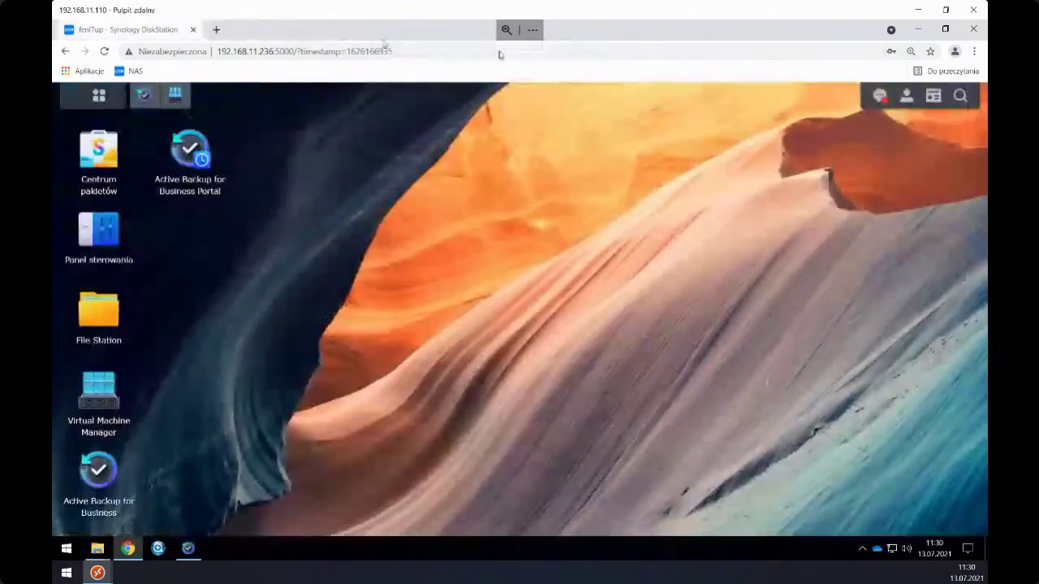
pyautogui.click(906, 95)
pyautogui.click(900, 270)
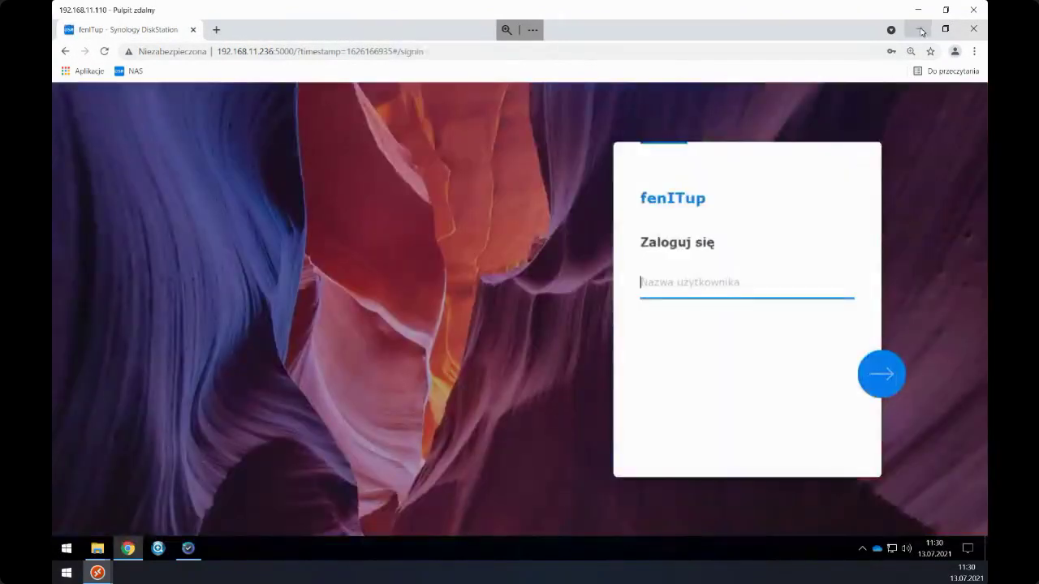
pyautogui.click(922, 31)
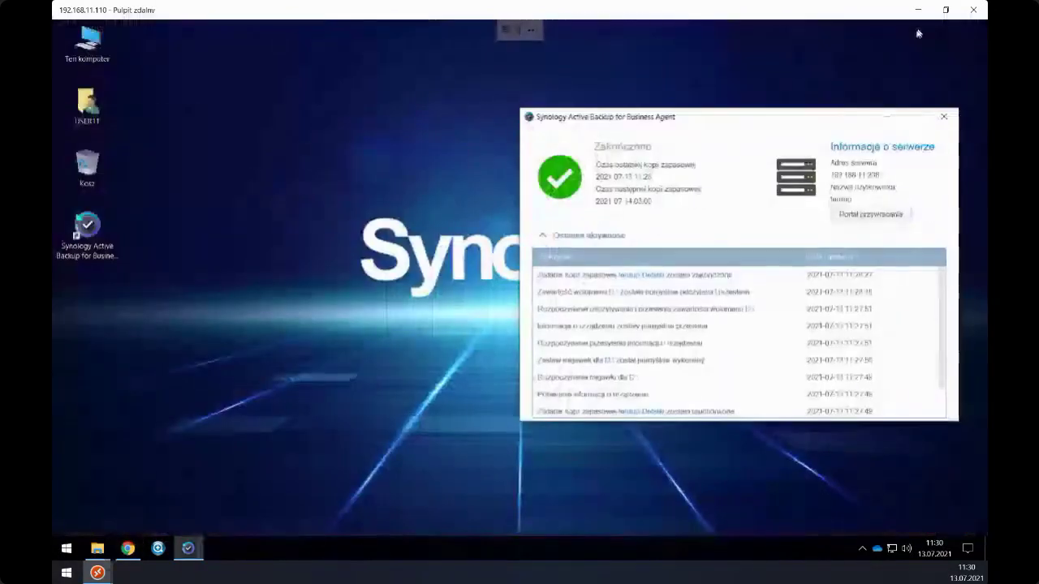
# - Open Portal przywracania from the agent and sign in with the saved backup username and password
pyautogui.click(862, 216)
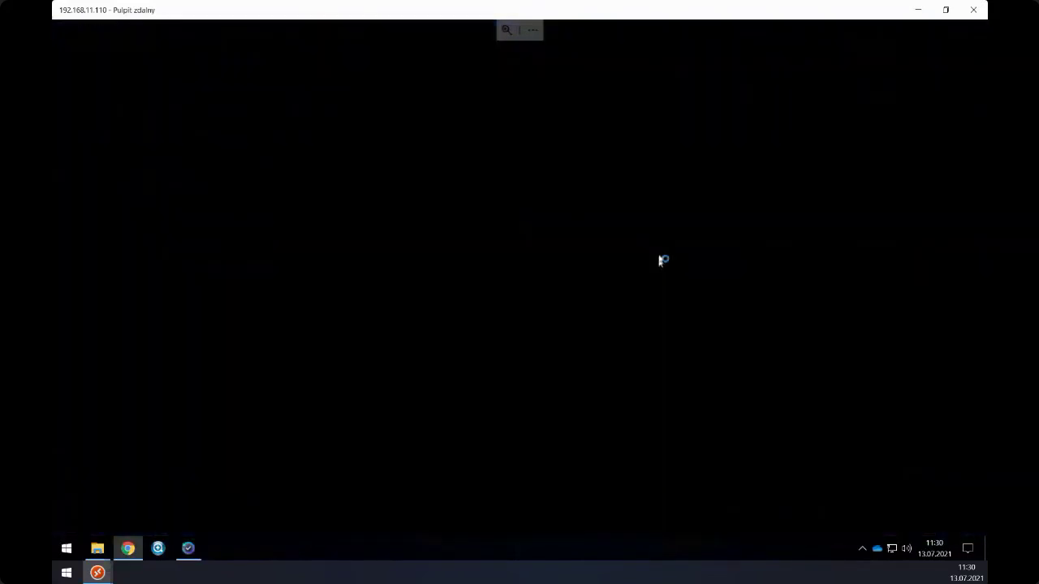
pyautogui.click(380, 407)
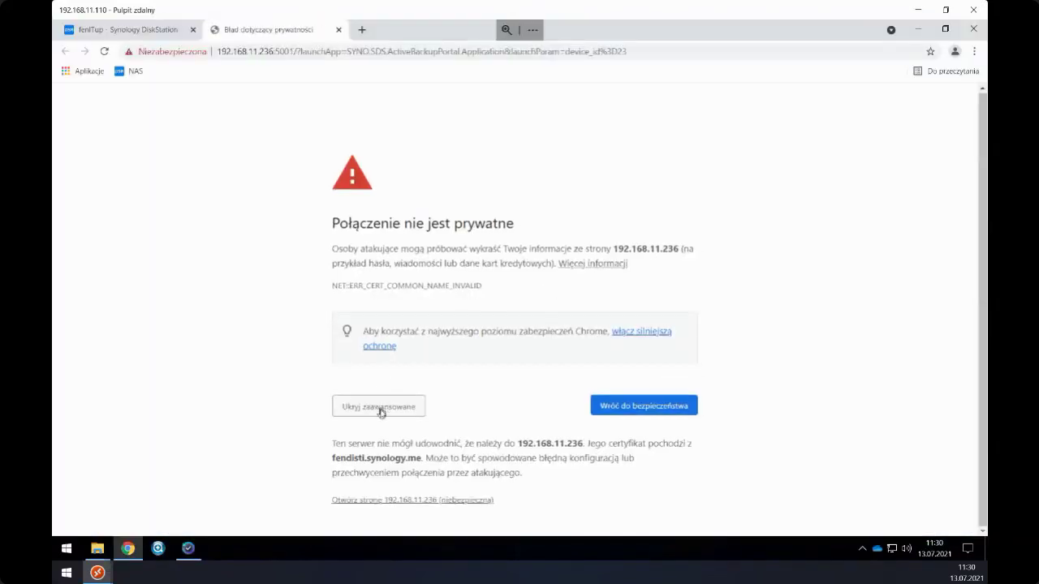
pyautogui.click(432, 500)
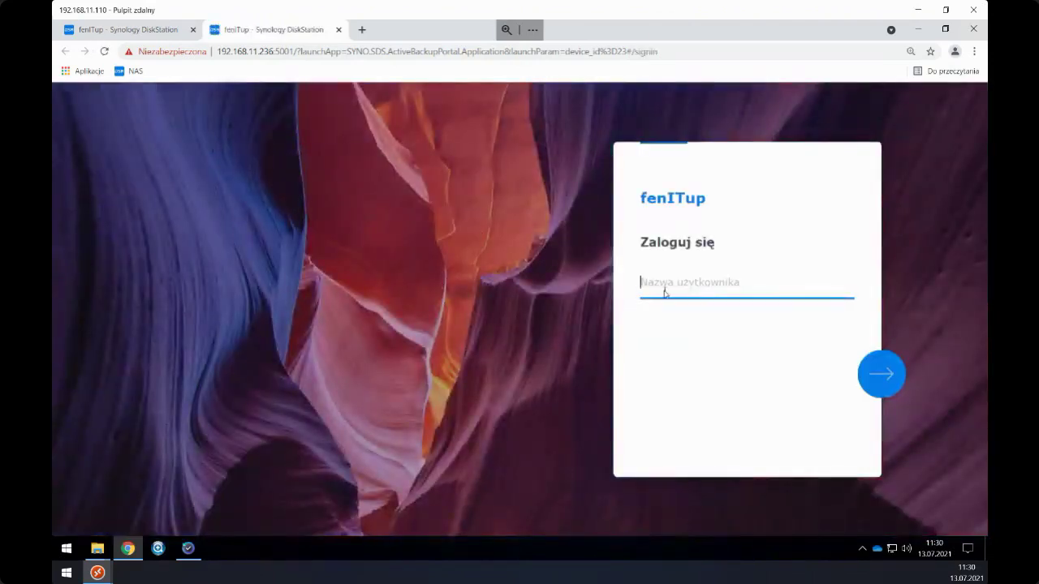
pyautogui.click(665, 290)
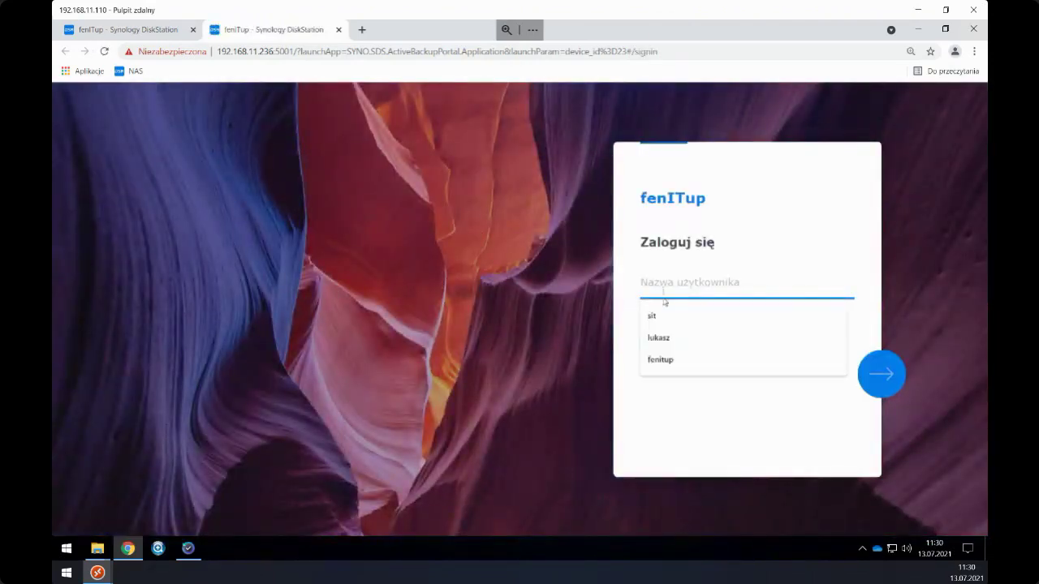
pyautogui.click(669, 361)
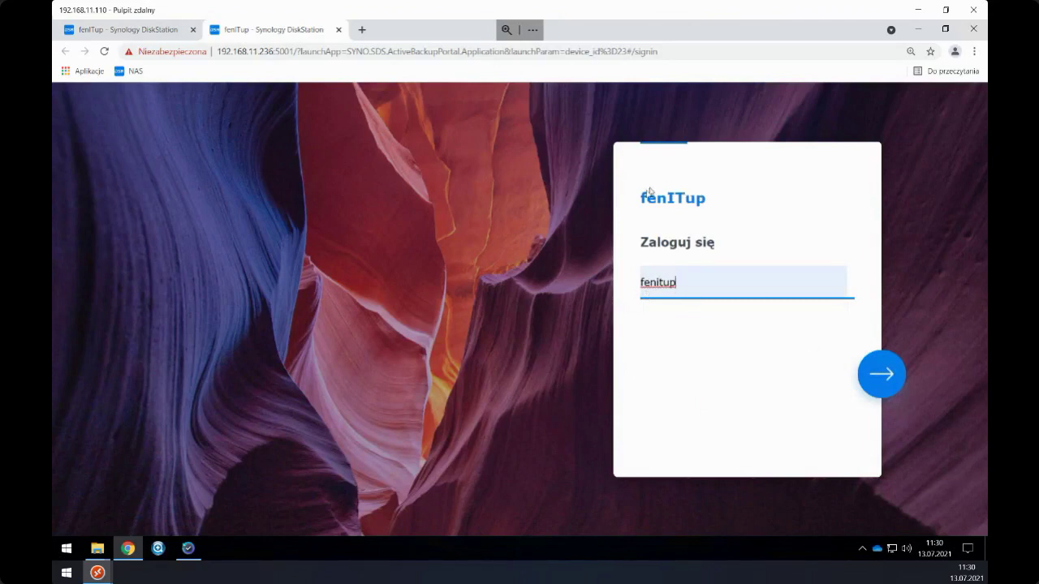
pyautogui.click(879, 379)
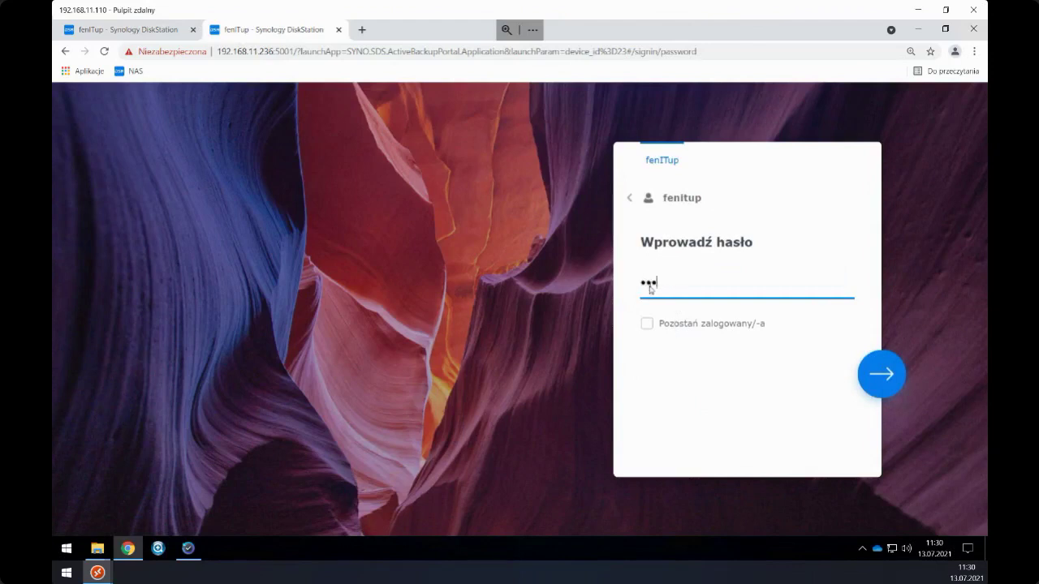
pyautogui.write('••')
pyautogui.click(876, 375)
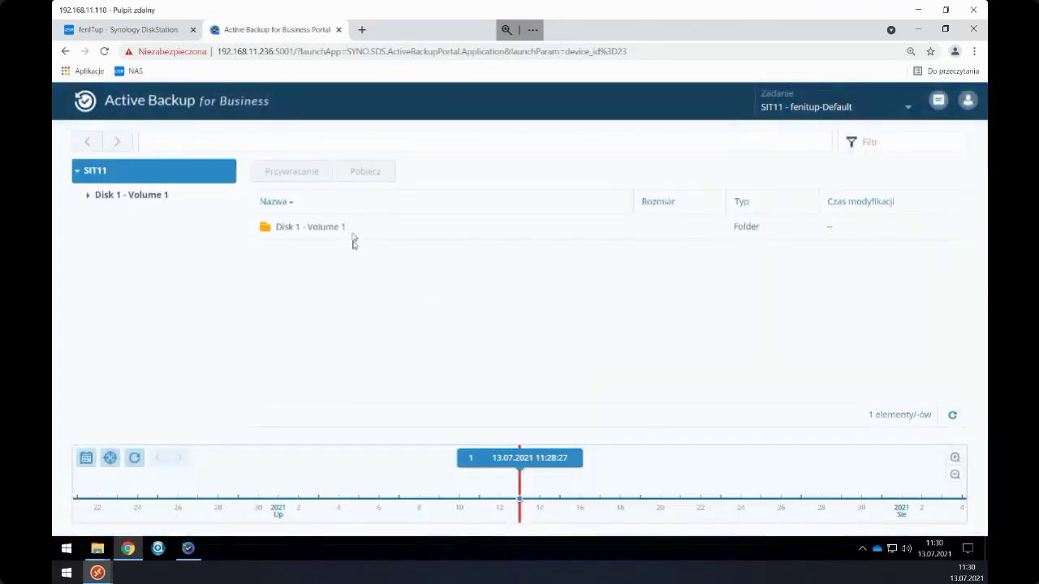
# - Open SIT11's Disk 1 - Volume 1 folder in the portal
pyautogui.click(789, 107)
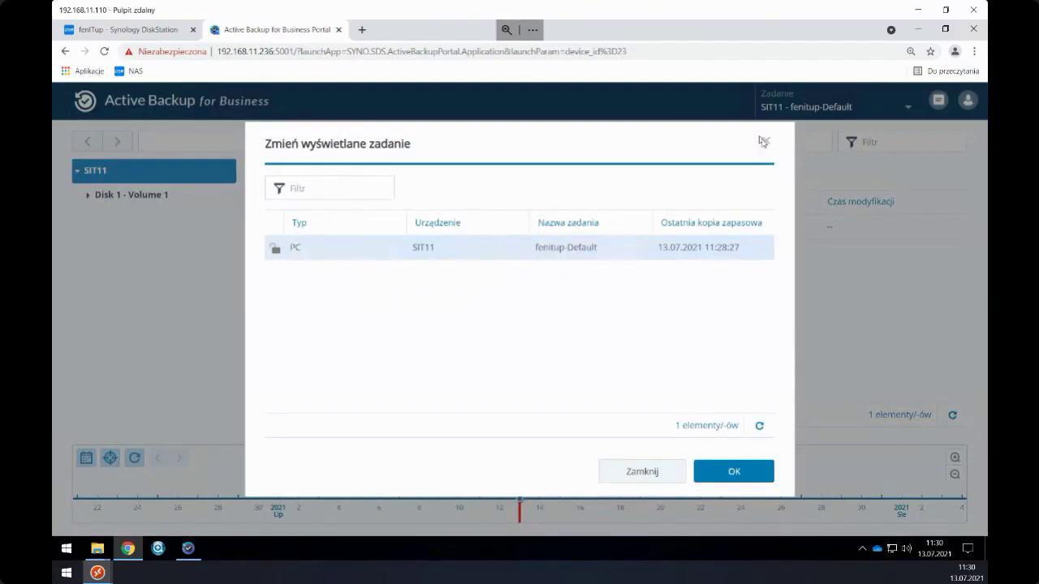
pyautogui.click(763, 141)
pyautogui.doubleClick(300, 230)
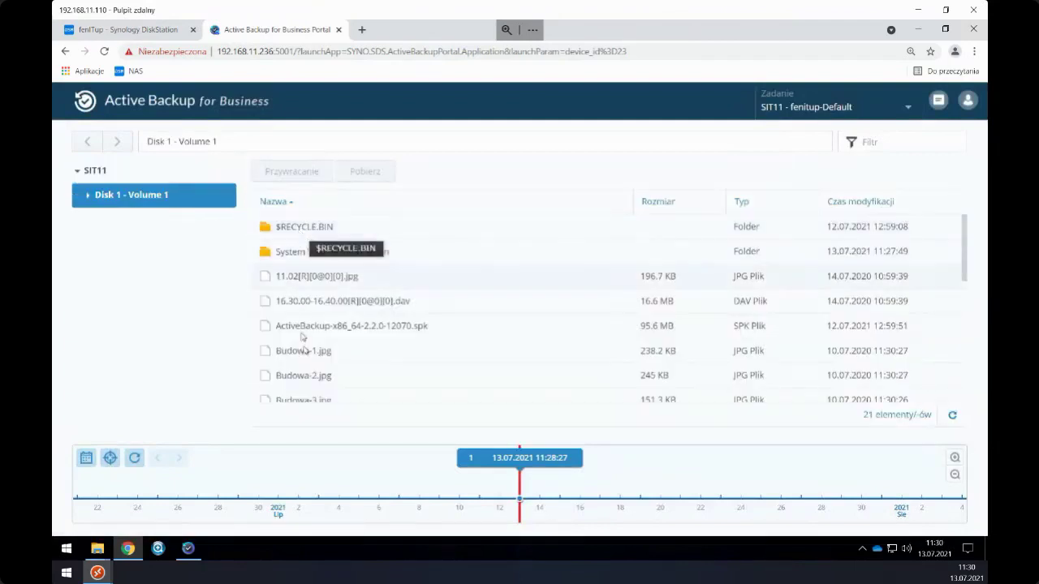
pyautogui.click(99, 172)
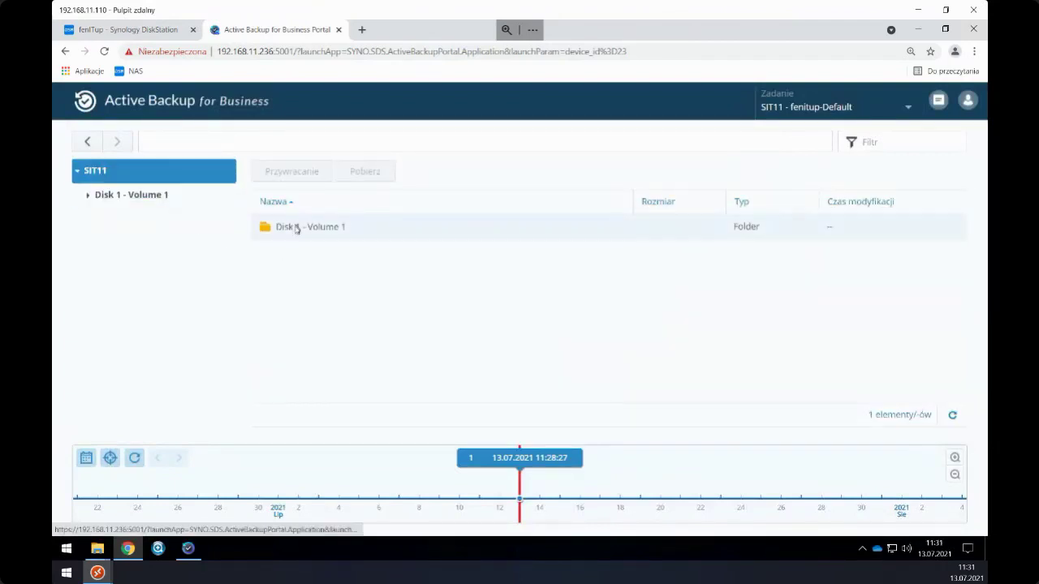
pyautogui.doubleClick(288, 230)
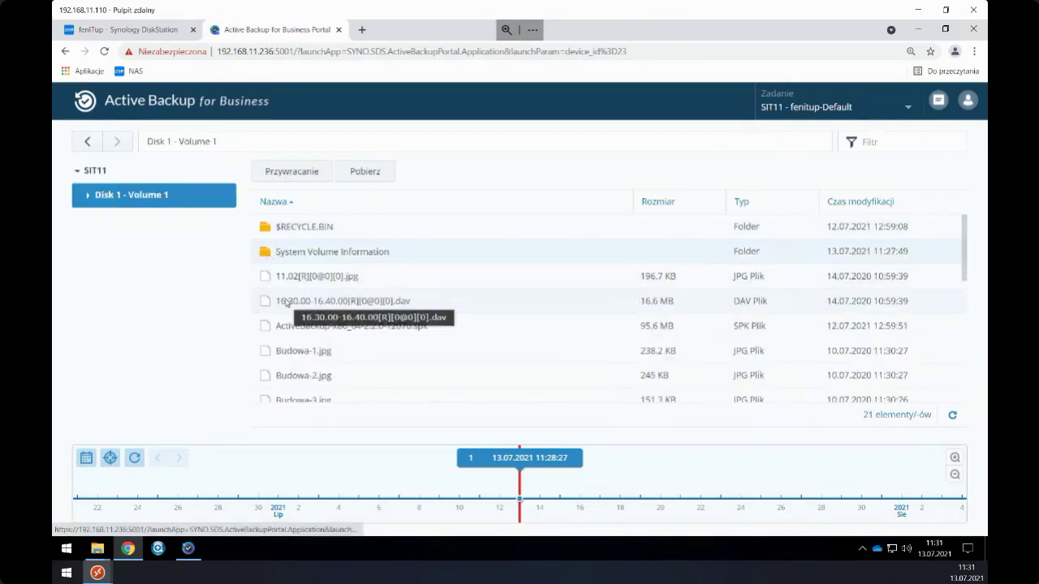
# - Select the files from the 11.02 image through CMS-x86 and choose Przywracanie
pyautogui.moveTo(305, 273); pyautogui.dragTo(301, 390)
pyautogui.scroll(-3, 325, 341)
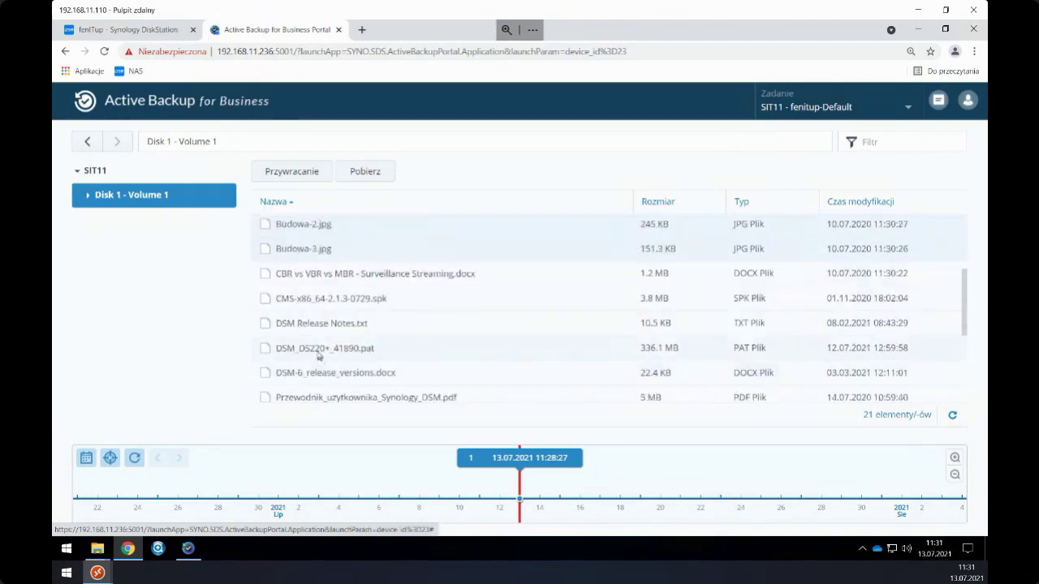
pyautogui.moveTo(290, 231); pyautogui.dragTo(294, 291)
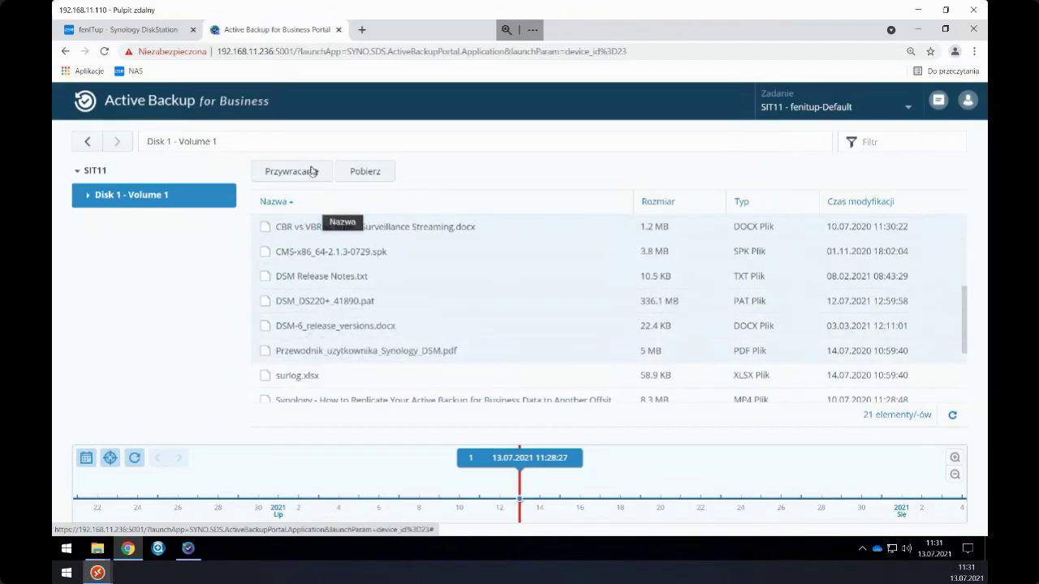
pyautogui.click(310, 172)
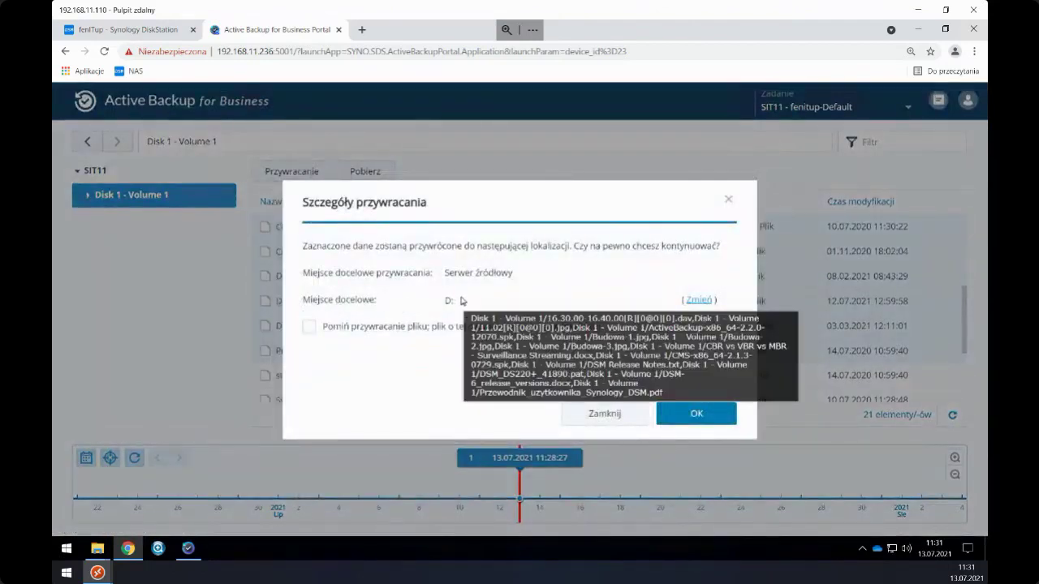
# - Restore to the original location on D:, watch files arrive, and close the finished task
pyautogui.click(689, 415)
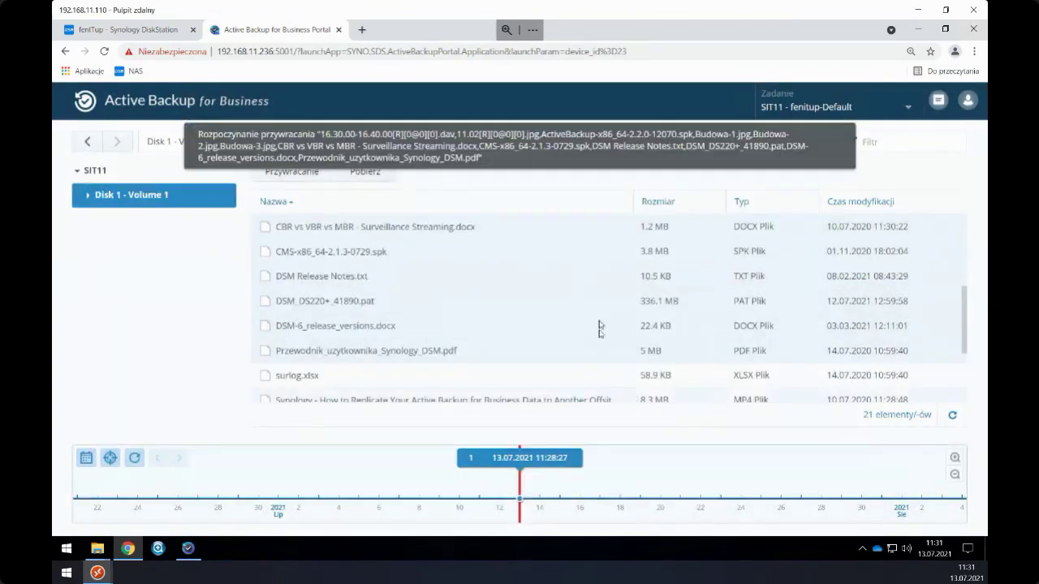
pyautogui.click(937, 102)
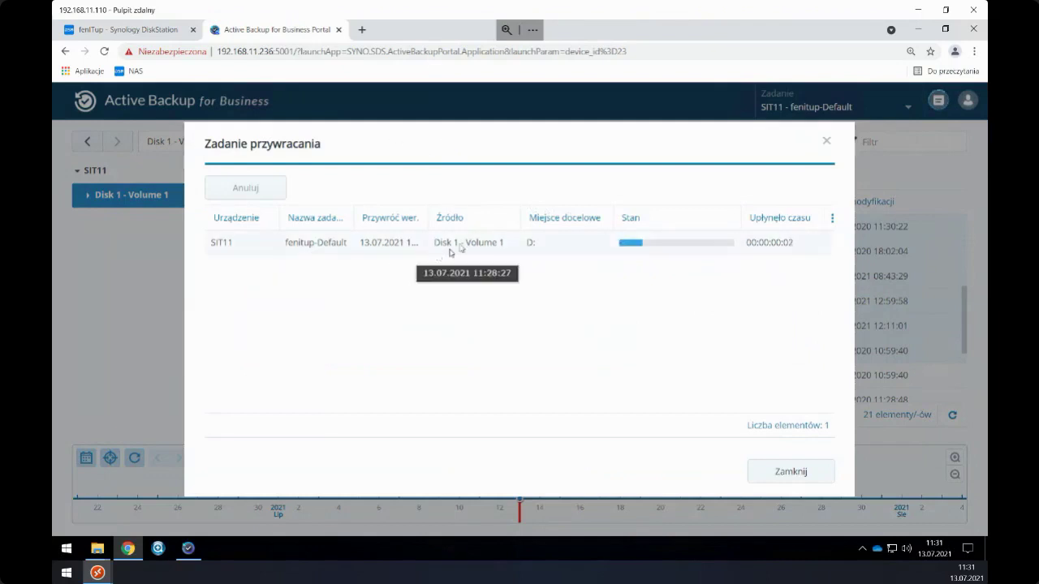
pyautogui.moveTo(107, 553)
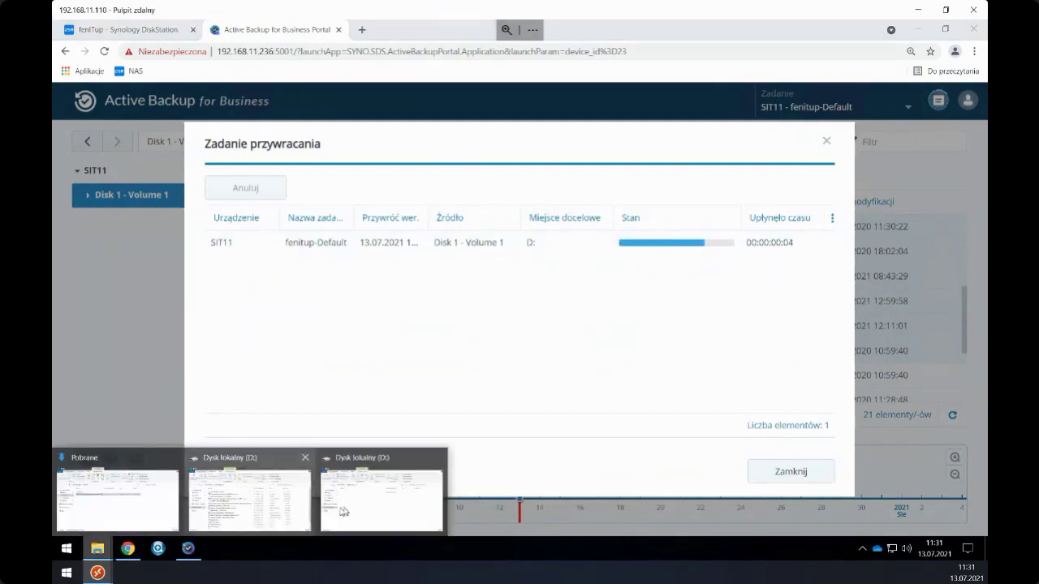
pyautogui.click(382, 496)
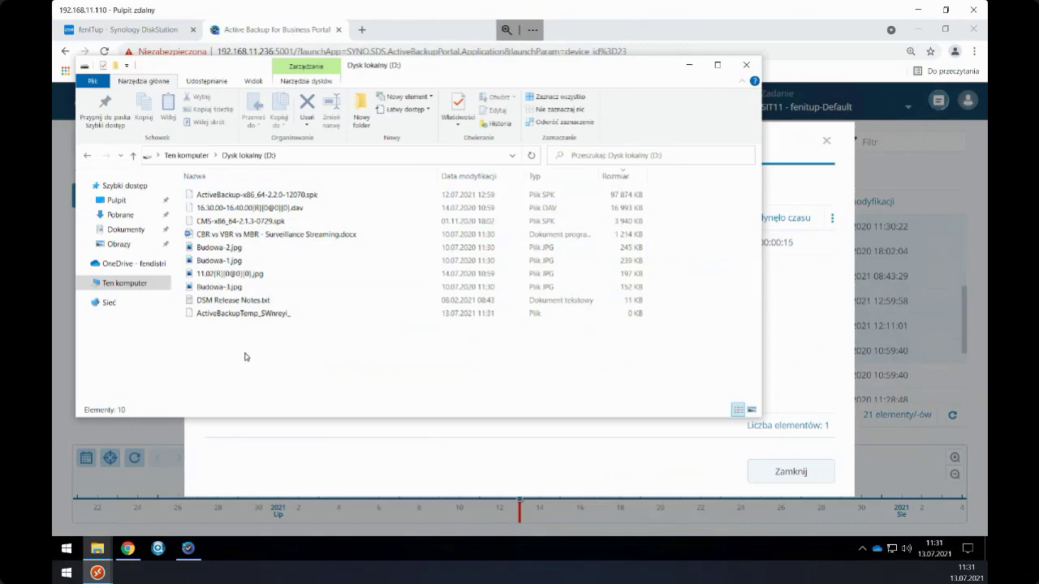
pyautogui.click(805, 287)
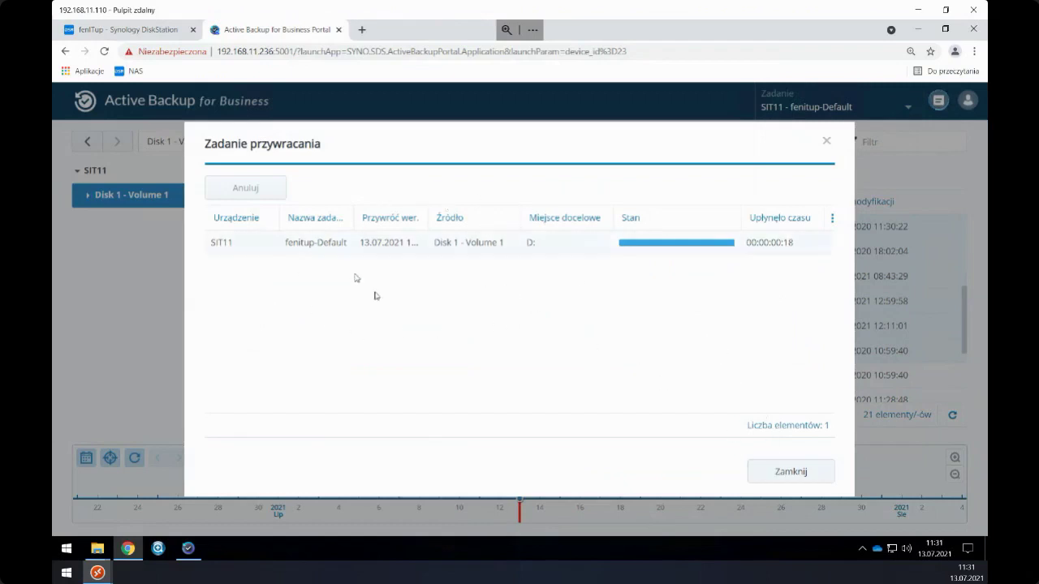
pyautogui.click(773, 472)
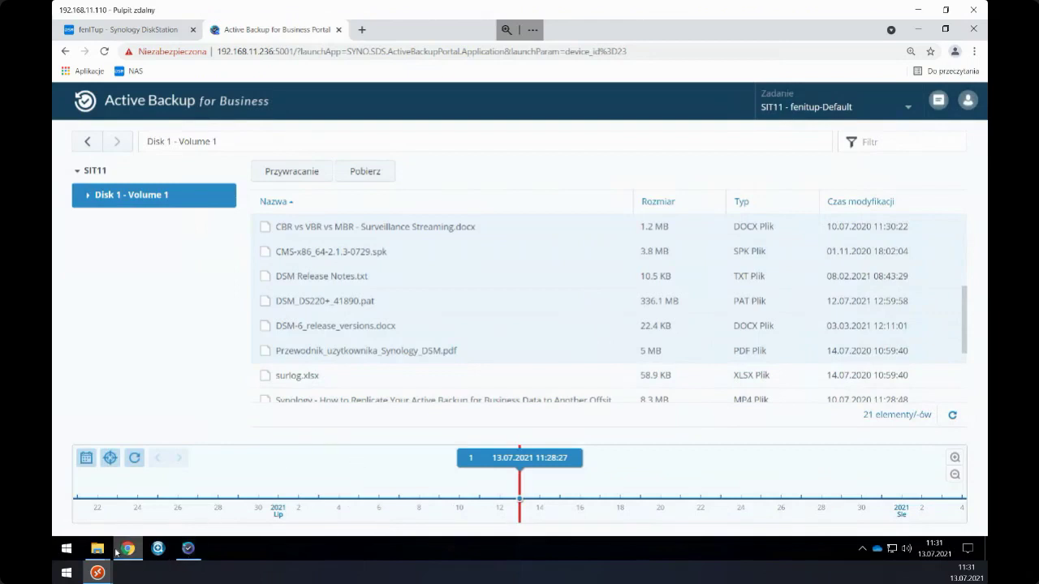
# - Refresh the D: drive window to check the restored files, then close it
pyautogui.moveTo(98, 548)
pyautogui.click(387, 455)
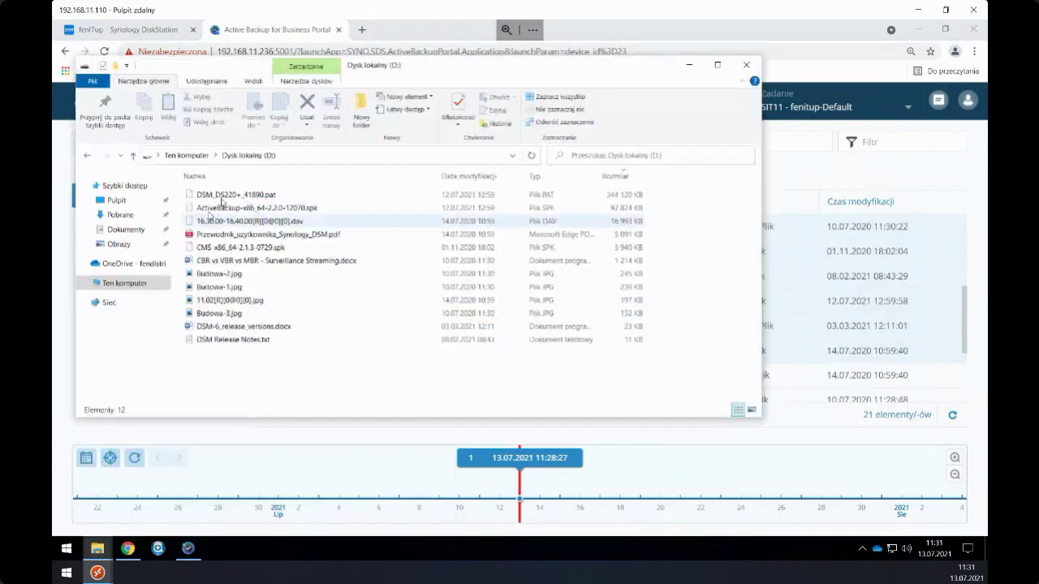
pyautogui.rightClick(279, 382)
pyautogui.click(305, 269)
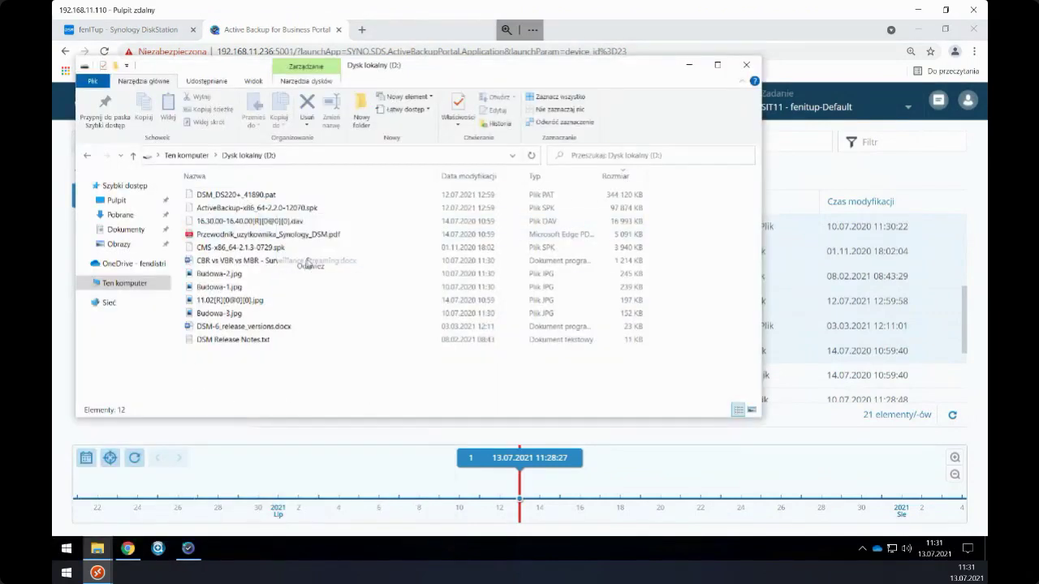
pyautogui.click(748, 65)
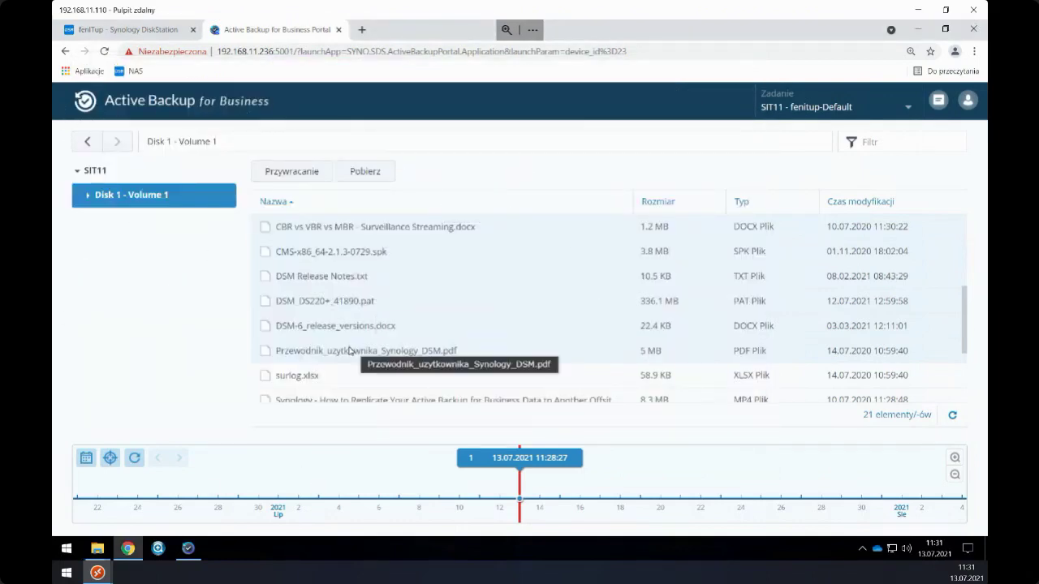
# - Download DSM_DS220+_41890.pat from the backup, then minimize Chrome
pyautogui.click(317, 310)
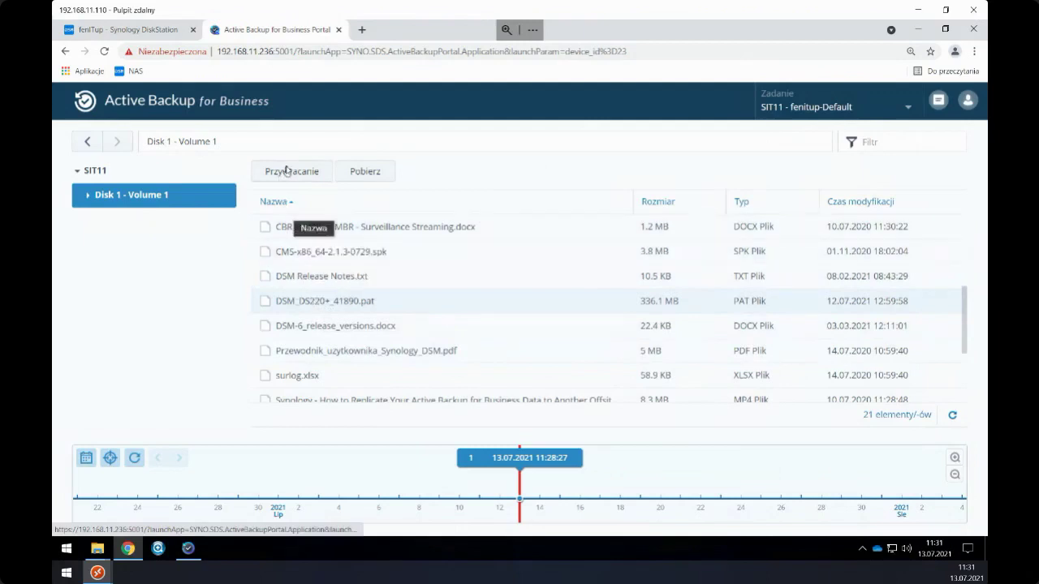
pyautogui.click(372, 175)
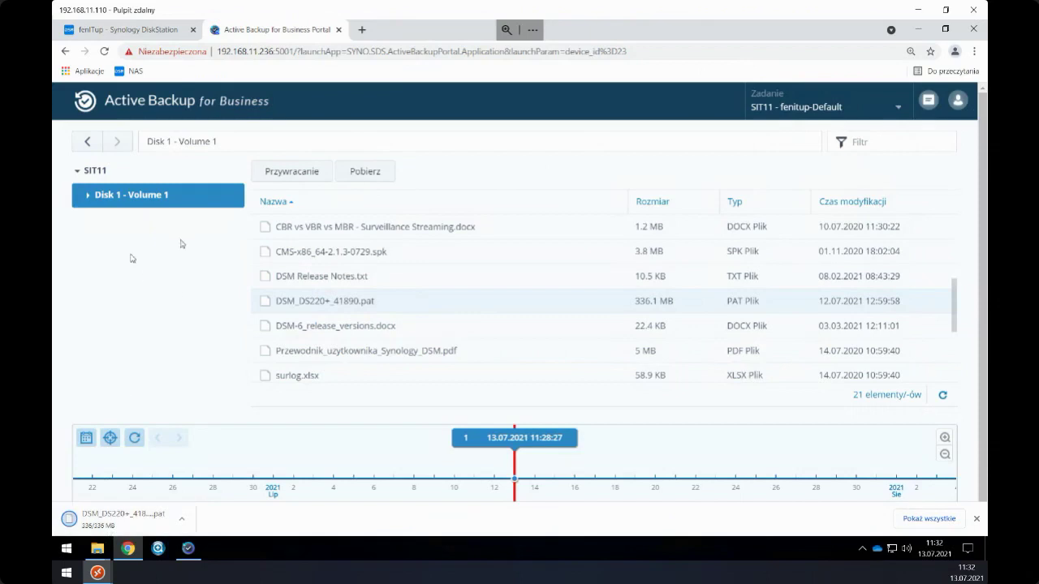
pyautogui.click(919, 30)
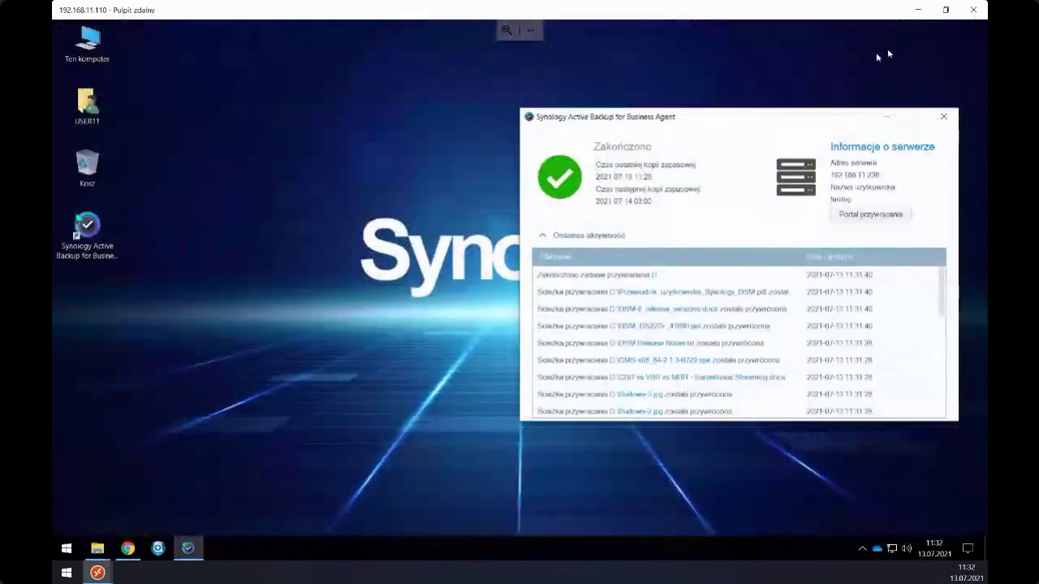
pyautogui.moveTo(703, 117); pyautogui.dragTo(713, 148)
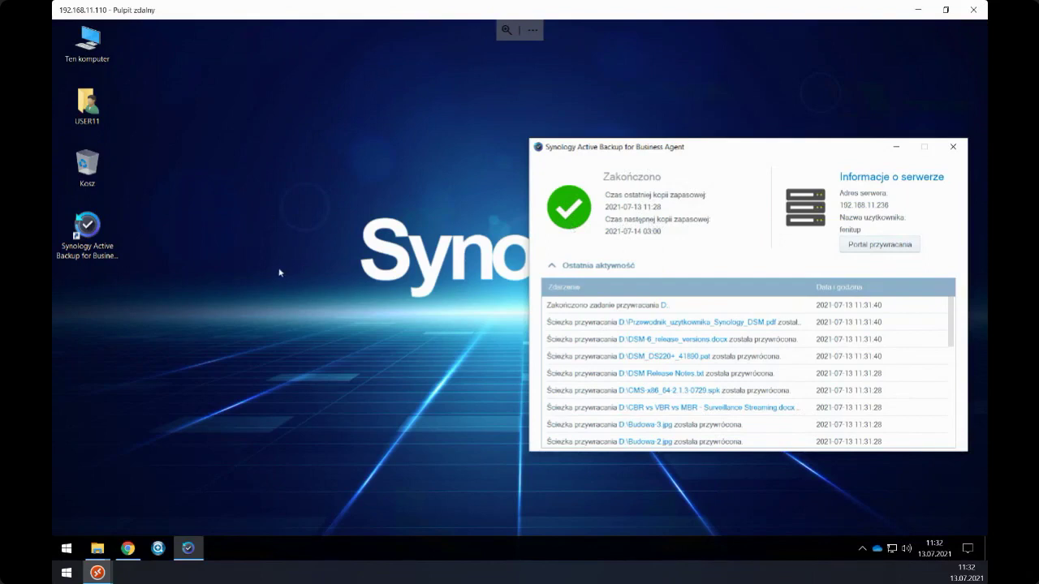
pyautogui.doubleClick(87, 40)
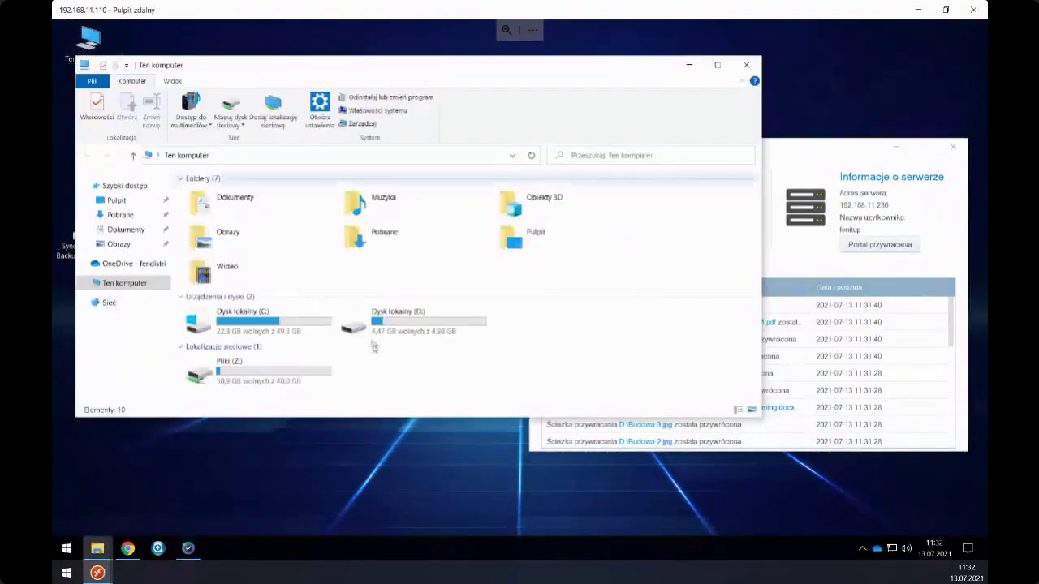
pyautogui.click(396, 337)
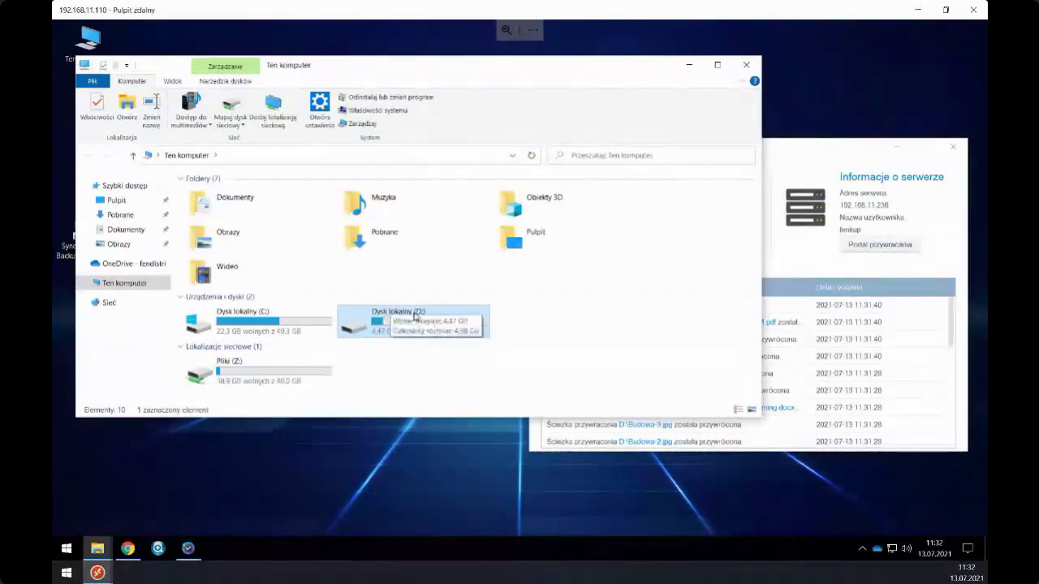
pyautogui.doubleClick(411, 318)
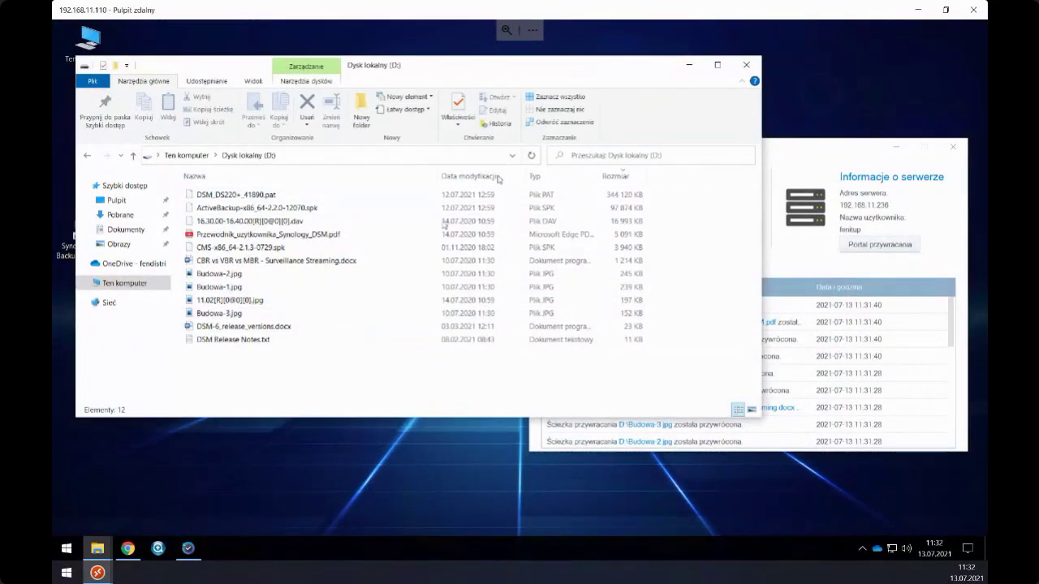
pyautogui.click(751, 68)
pyautogui.moveTo(710, 154); pyautogui.dragTo(706, 145)
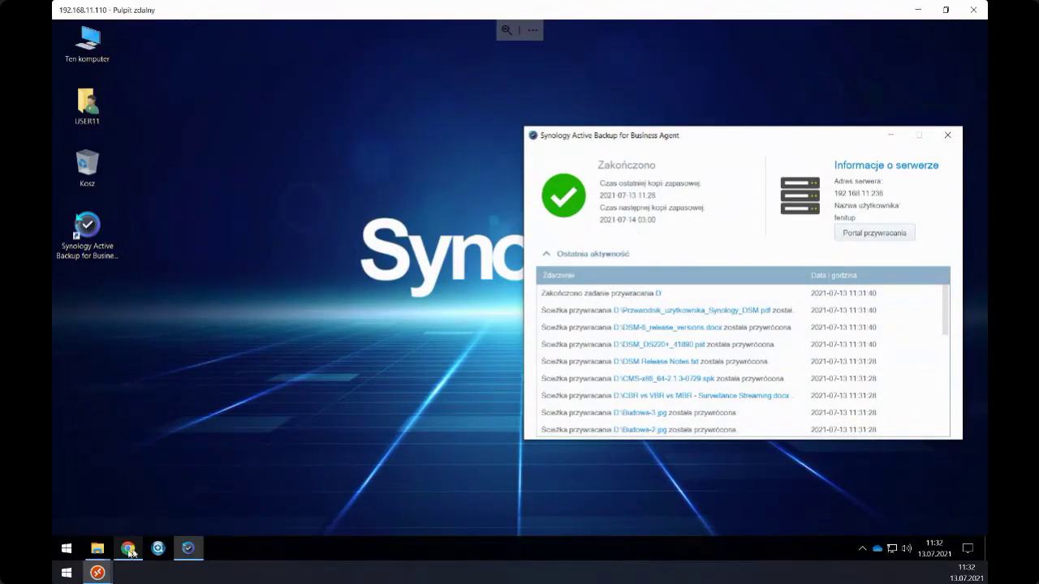
# - Bring the Active Backup for Business Portal forward and check its task chooser showing SIT11's fenitup-Default task
pyautogui.click(127, 549)
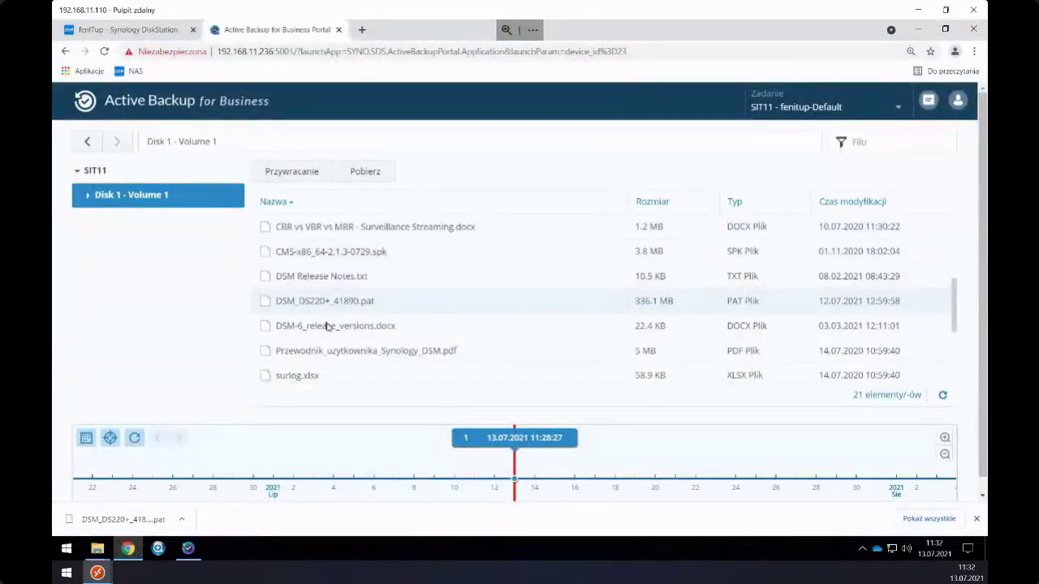
pyautogui.scroll(-5, 311, 349)
pyautogui.scroll(3, 264, 274)
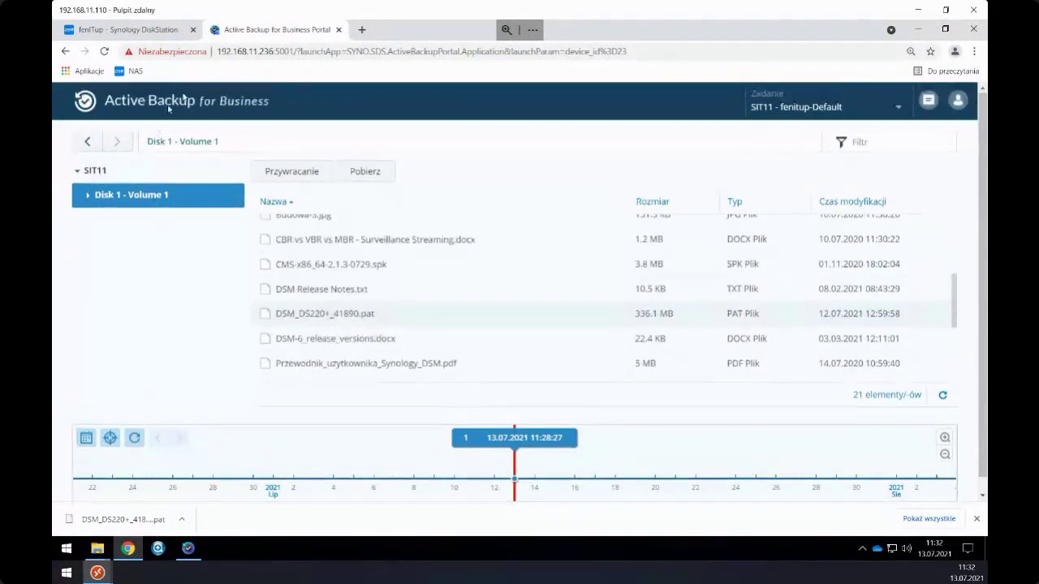
pyautogui.click(827, 108)
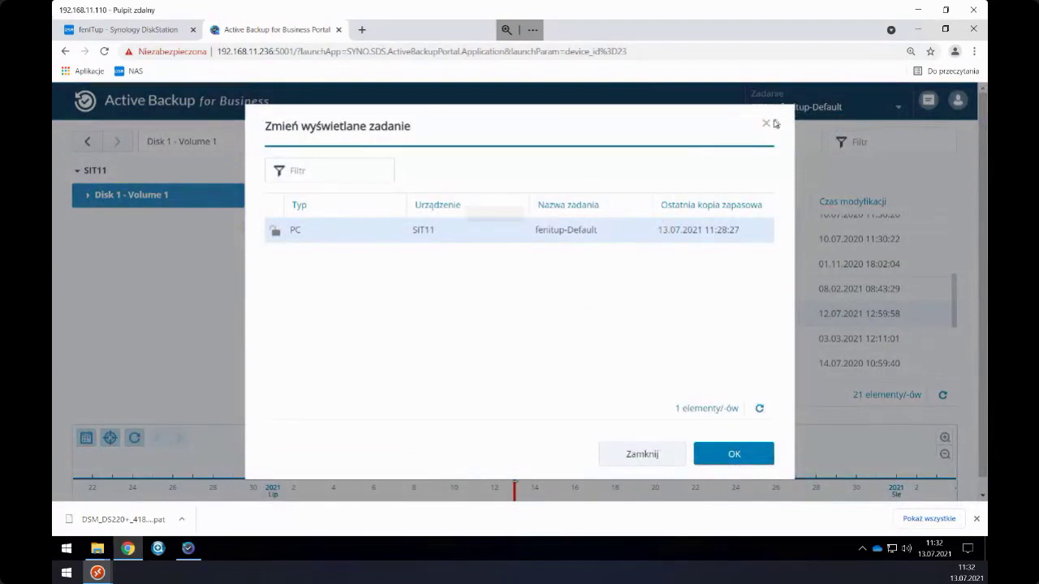
pyautogui.click(768, 123)
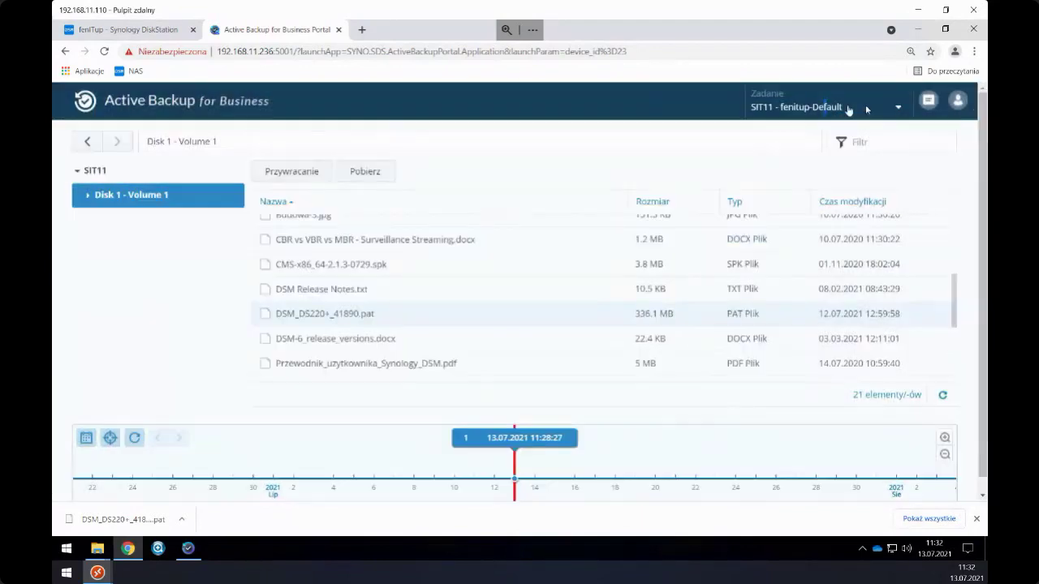
# - Sign out of the Active Backup for Business Portal from the account menu (Wyloguj)
pyautogui.click(957, 101)
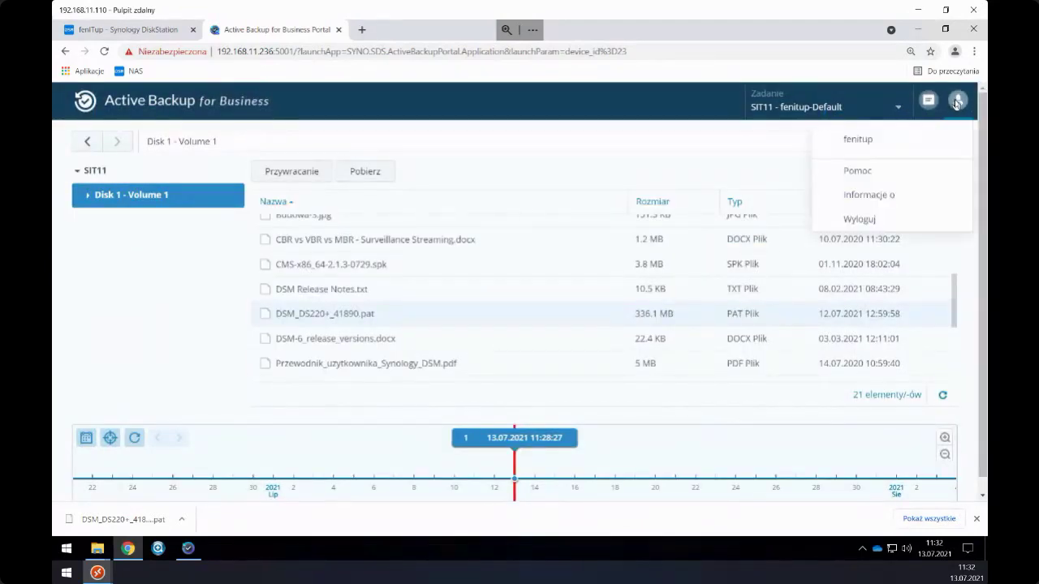
pyautogui.click(521, 112)
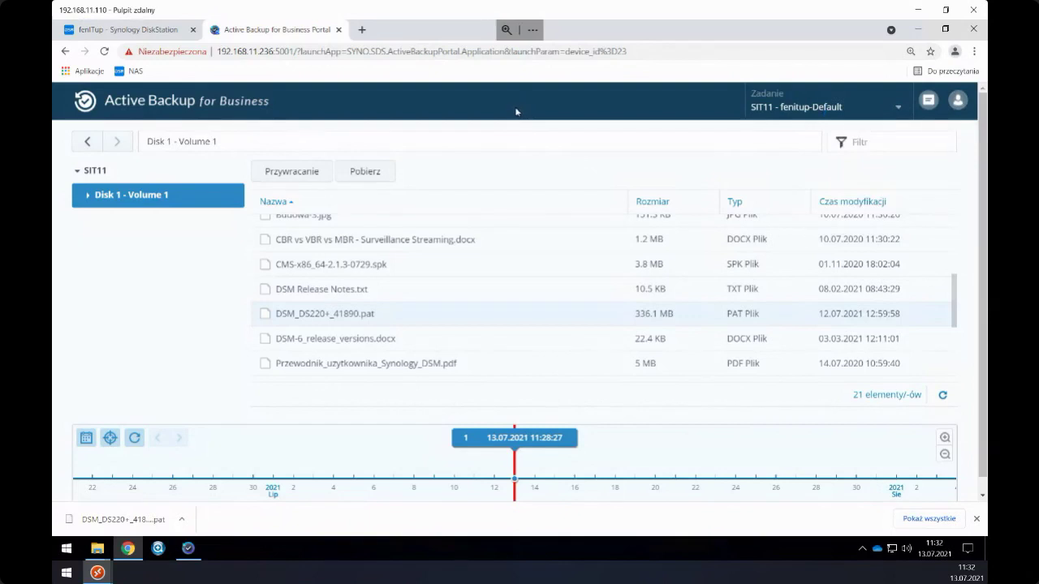
pyautogui.click(957, 107)
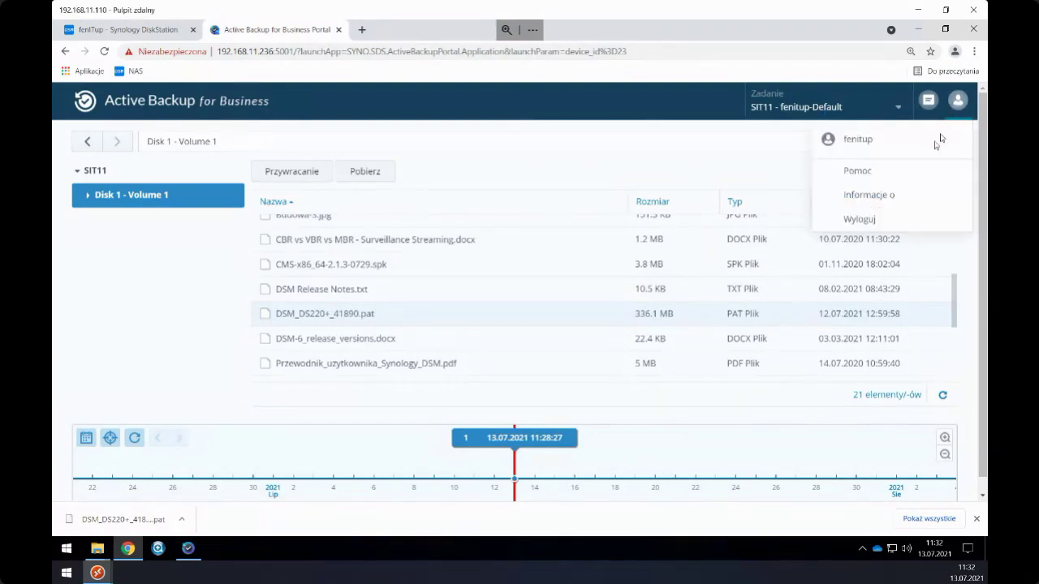
pyautogui.click(857, 223)
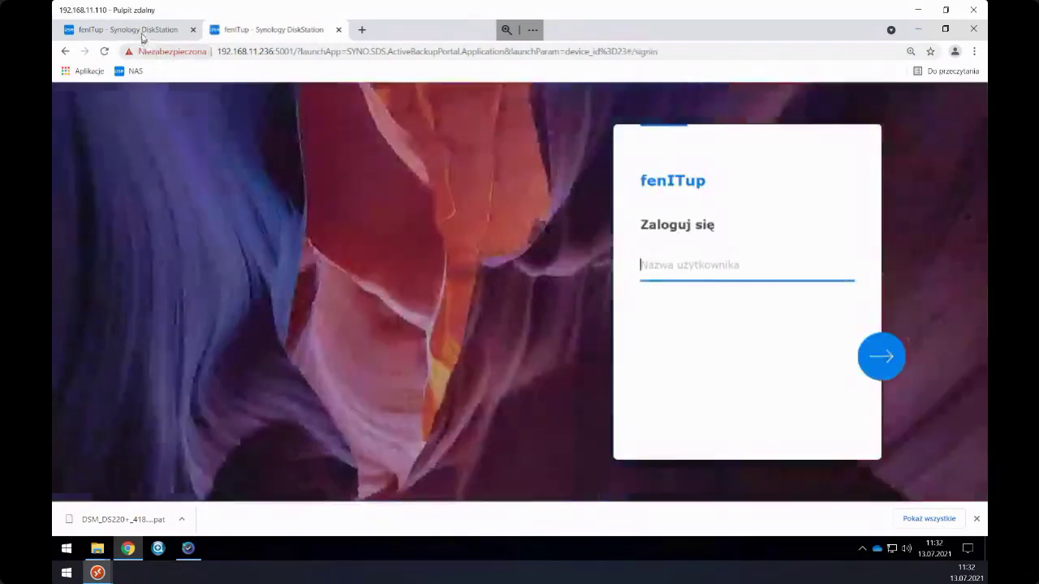
# - Sign in to the NAS's DSM page with a different saved username and password
pyautogui.click(142, 36)
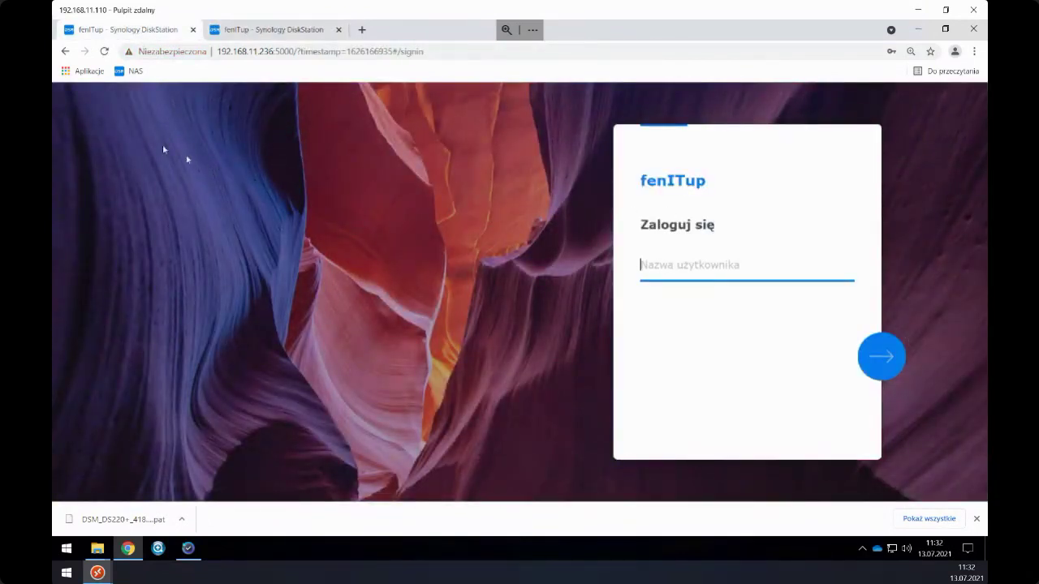
pyautogui.click(130, 71)
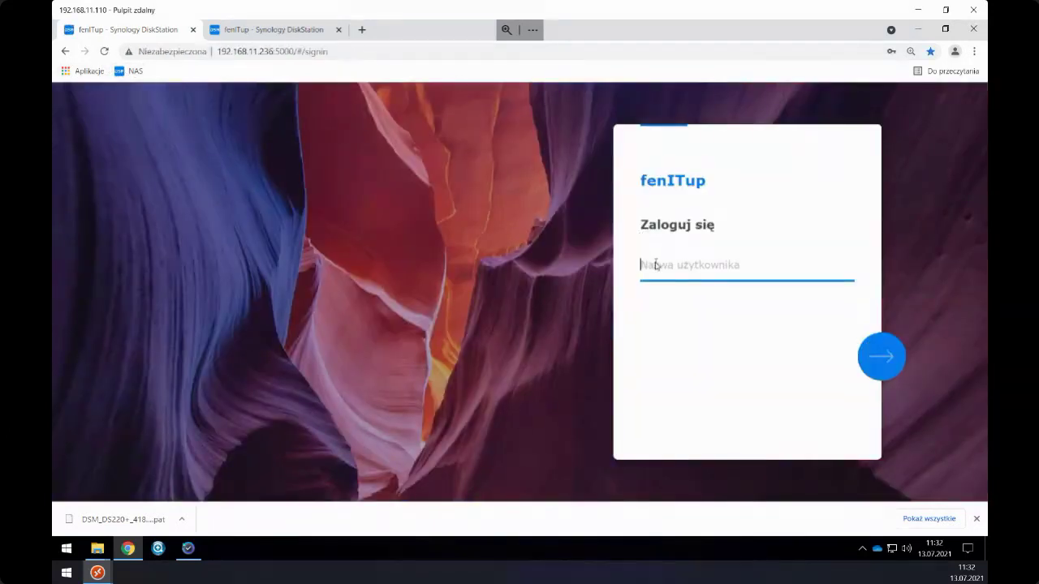
pyautogui.click(655, 264)
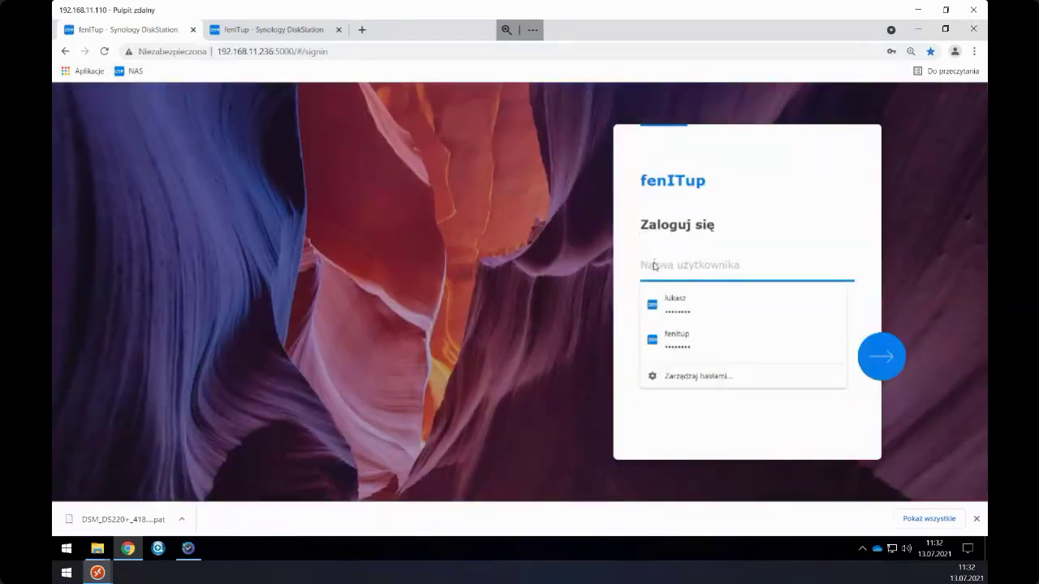
pyautogui.click(673, 302)
pyautogui.click(884, 356)
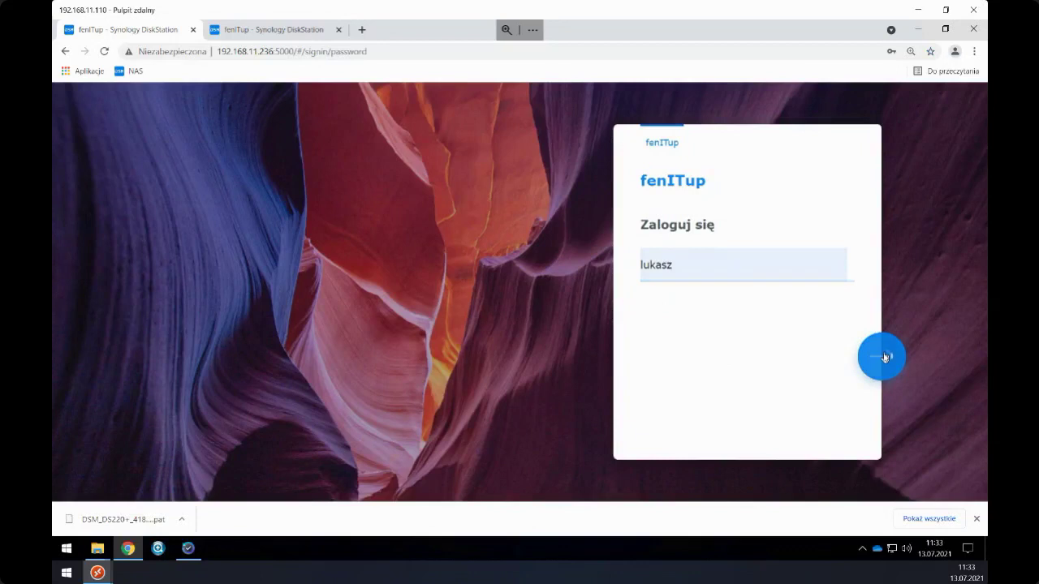
pyautogui.click(682, 272)
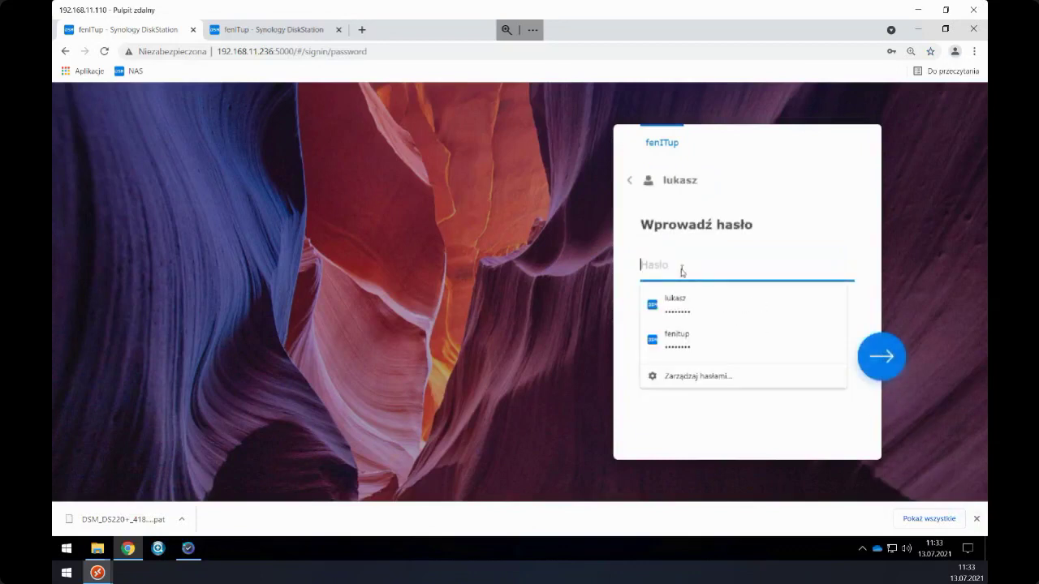
pyautogui.click(674, 302)
pyautogui.click(882, 356)
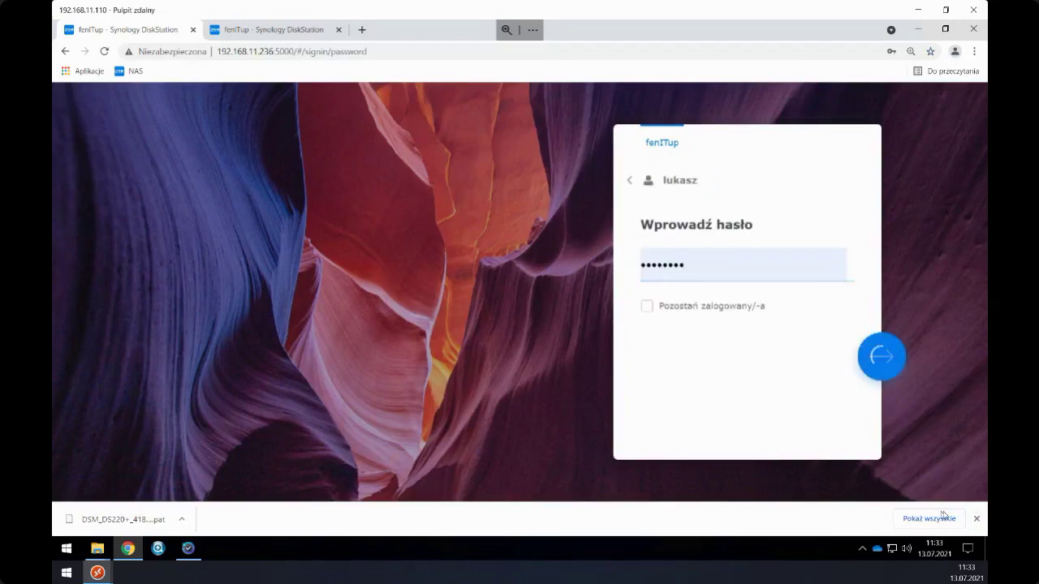
pyautogui.click(976, 519)
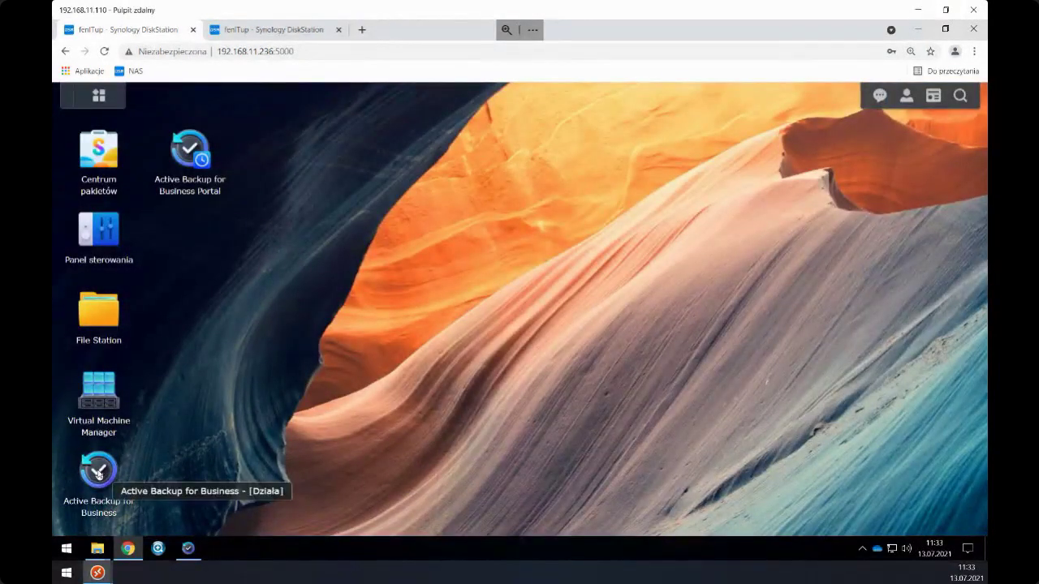
# - In Active Backup for Business, open the PC list and expand SIT11's backup details
pyautogui.click(94, 477)
pyautogui.click(132, 190)
pyautogui.scroll(-1, 333, 333)
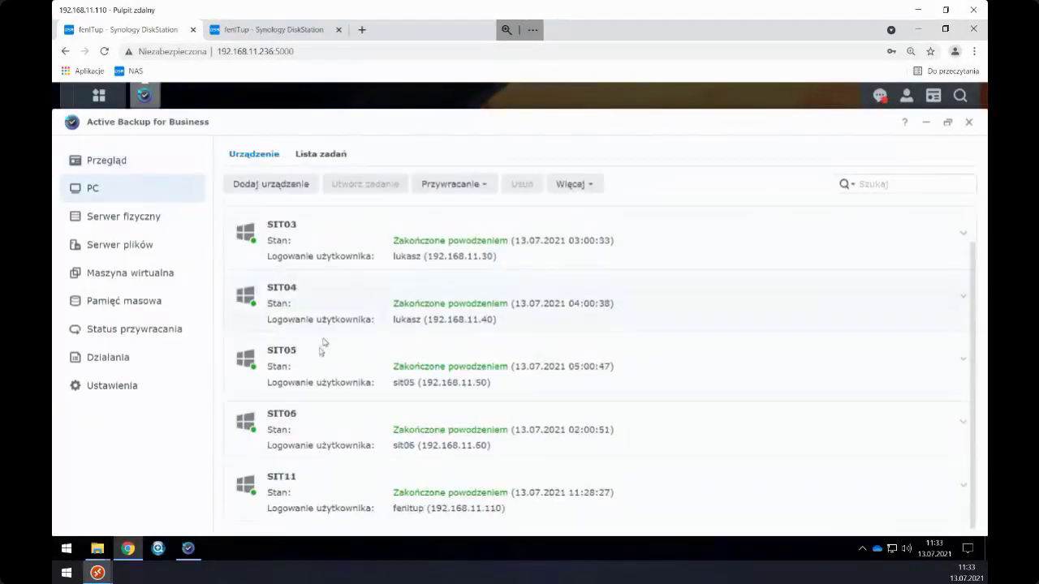
pyautogui.click(280, 482)
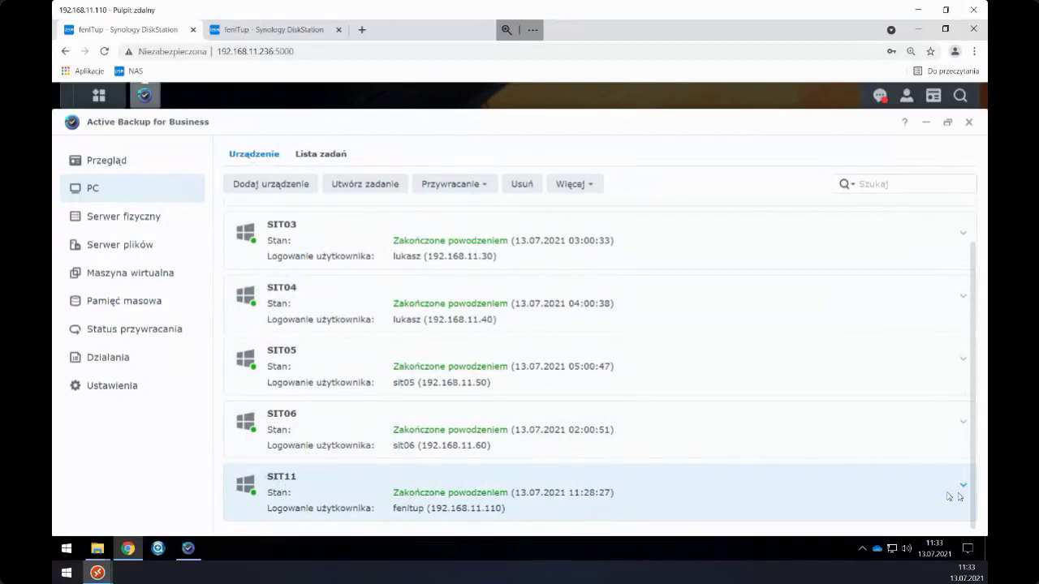
pyautogui.click(936, 482)
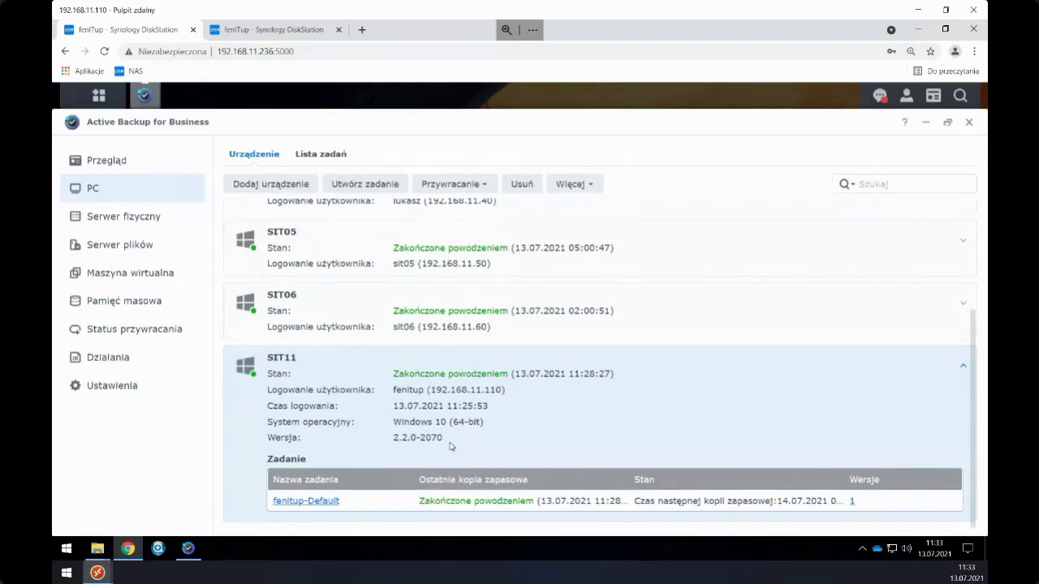
# - View the Linux physical servers (Ubuntu-20, Debian-10), then switch to the 192.168.11.238 Linux Mint session
pyautogui.click(183, 211)
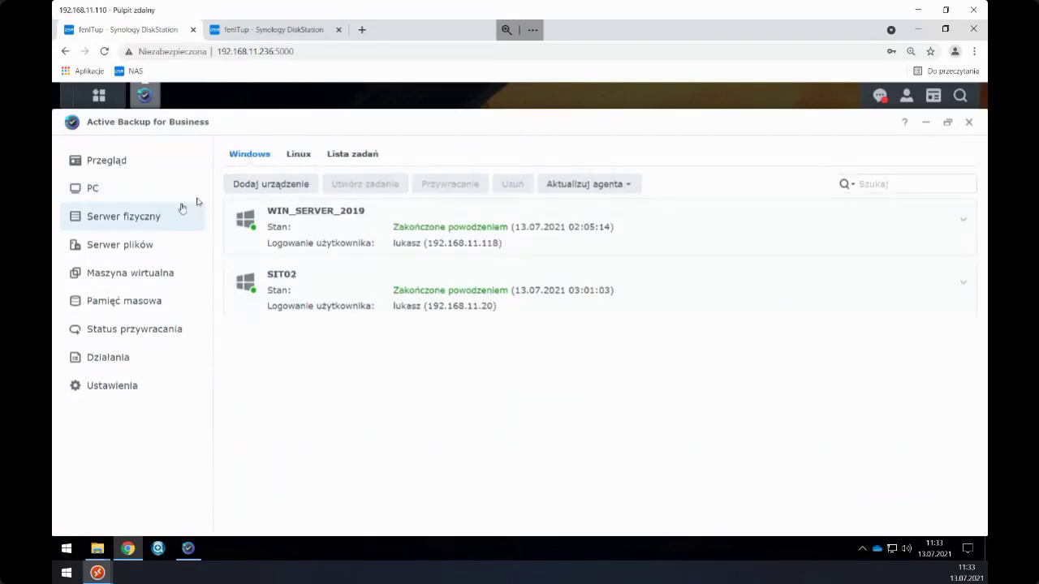
pyautogui.click(297, 155)
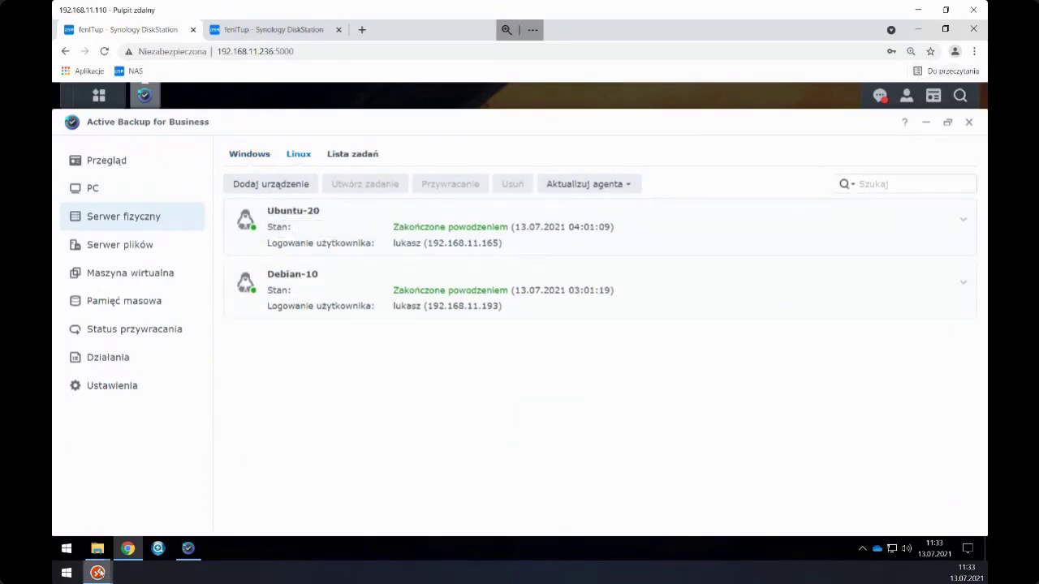
pyautogui.moveTo(98, 573)
pyautogui.click(222, 491)
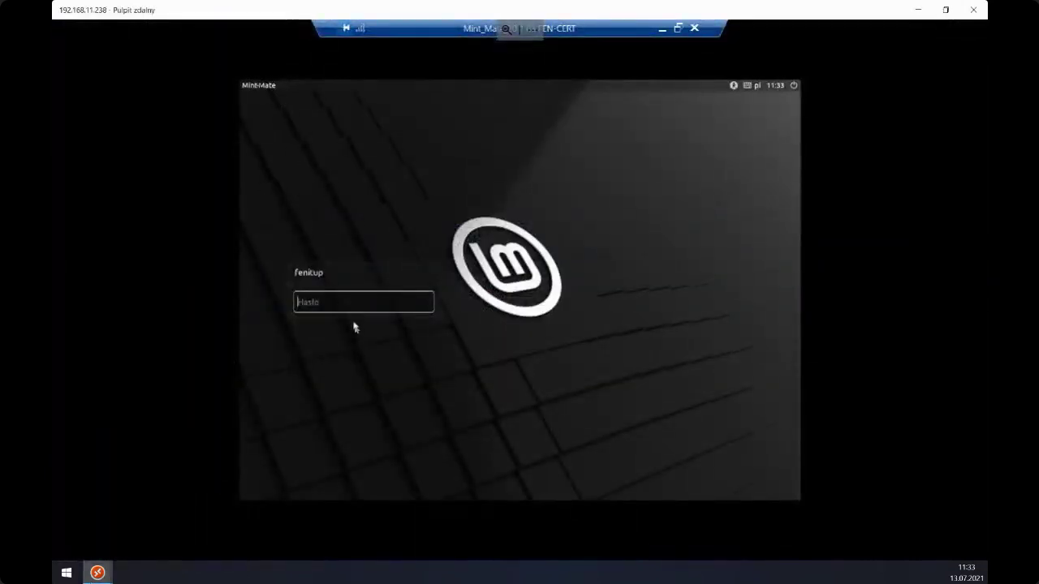
# - Log in to Linux Mint with the user's password, briefly open Dokumenty, and launch Firefox
pyautogui.write('*')
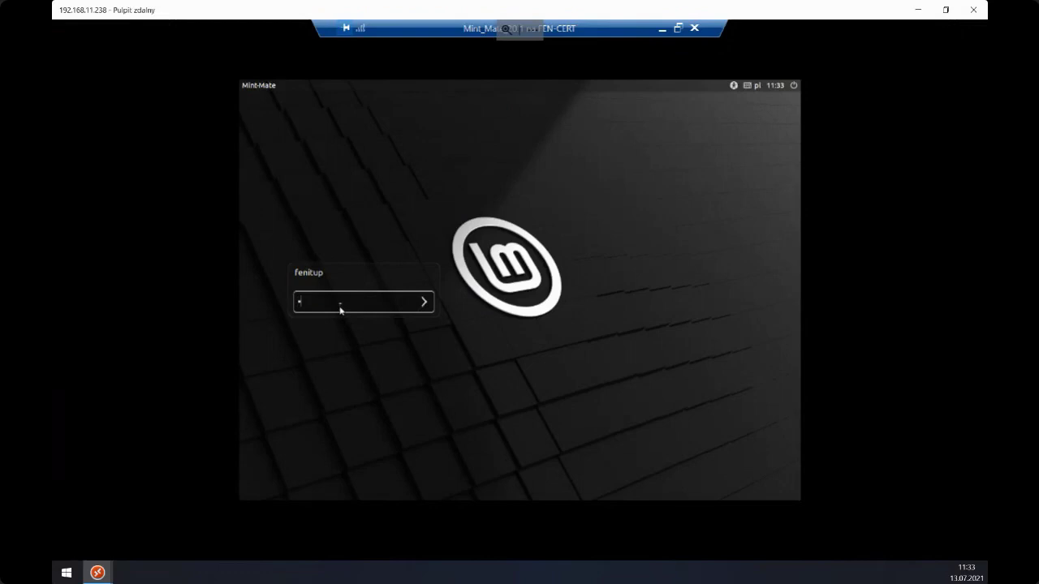
pyautogui.press('Return')
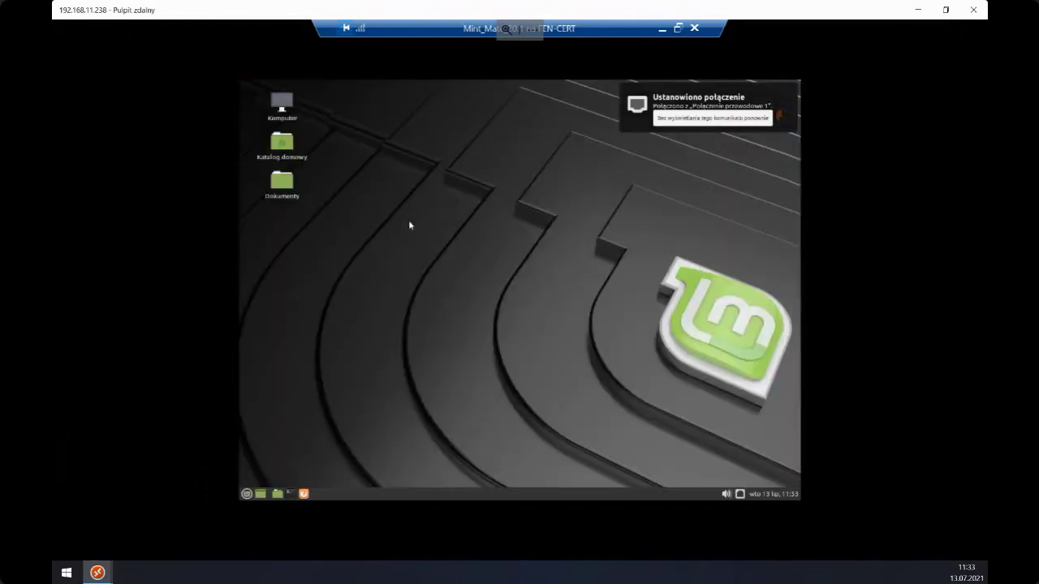
pyautogui.doubleClick(285, 185)
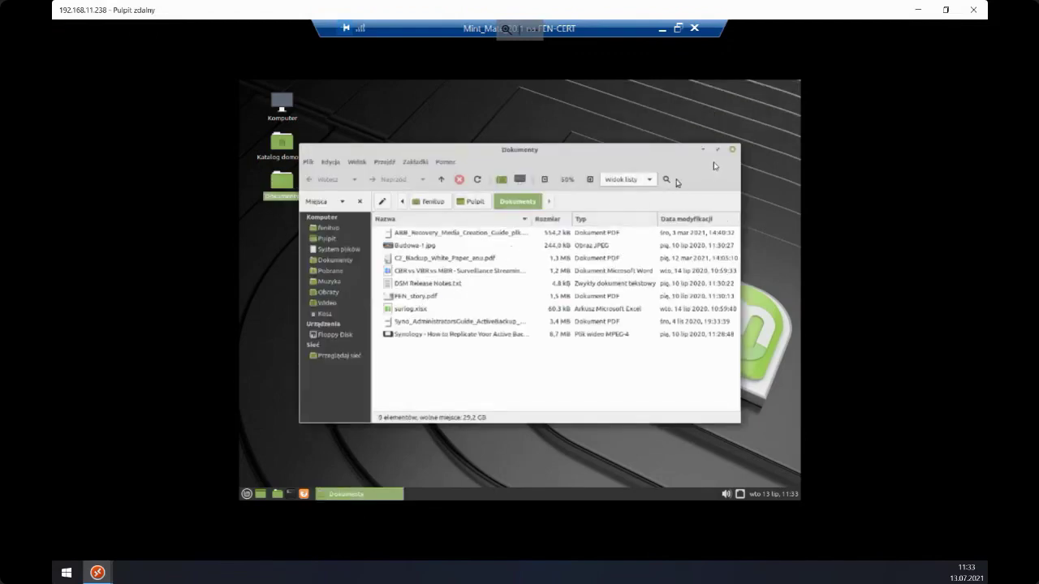
pyautogui.click(733, 151)
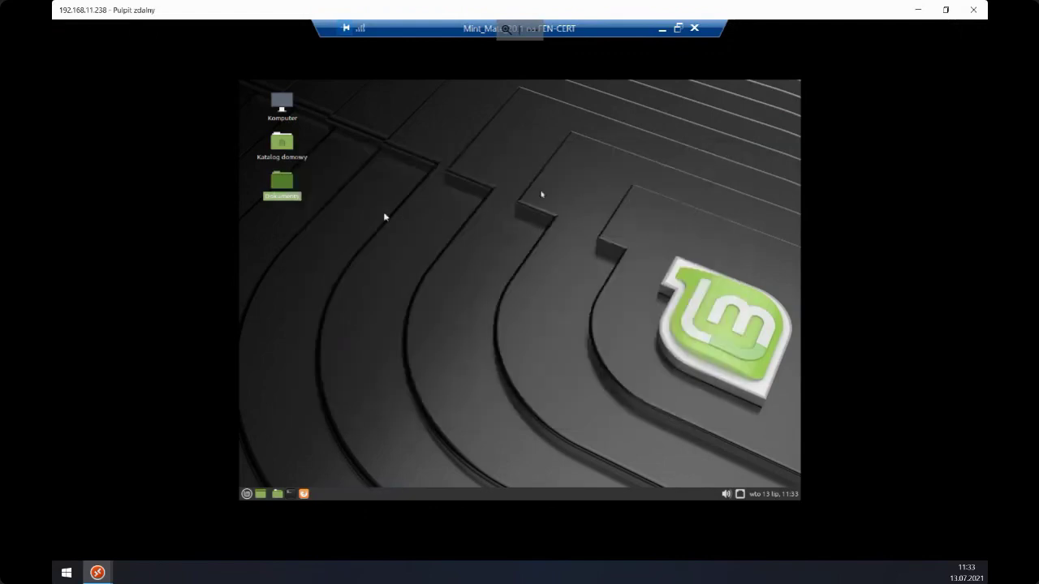
pyautogui.click(369, 215)
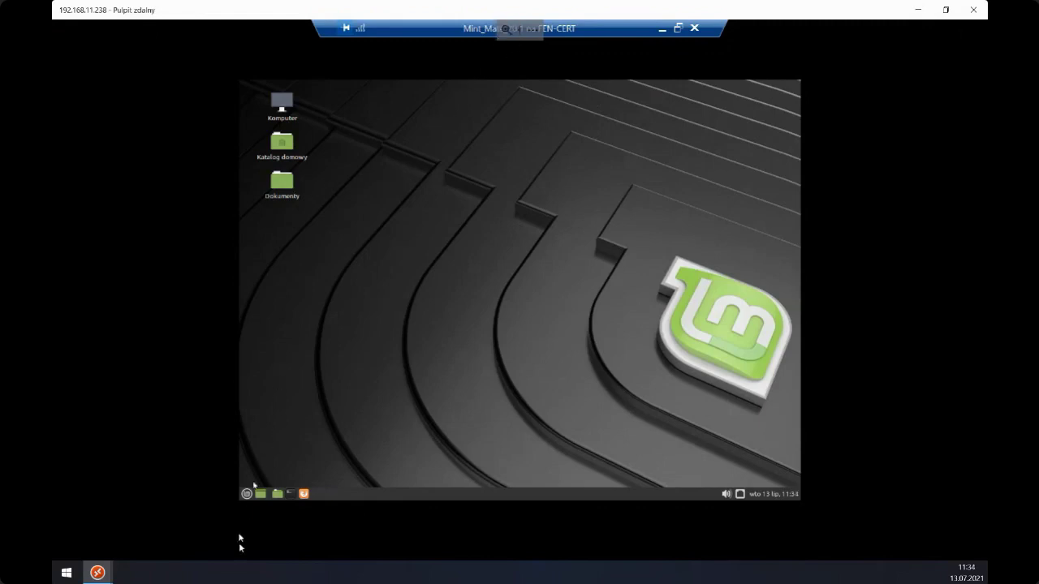
pyautogui.click(303, 494)
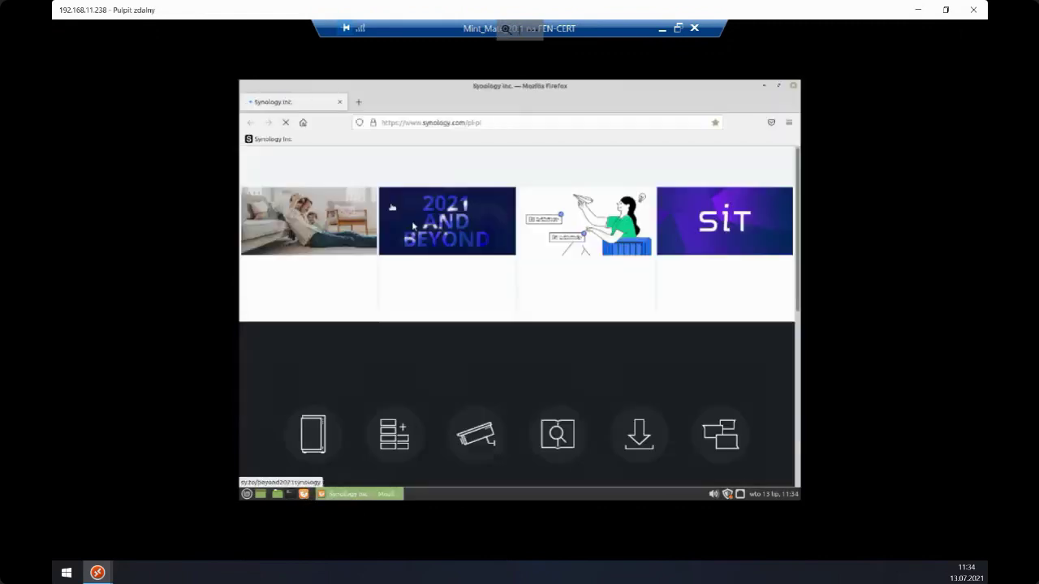
# - In Synology's download centre, choose product type NAS and model DS918+
pyautogui.scroll(-1, 453, 177)
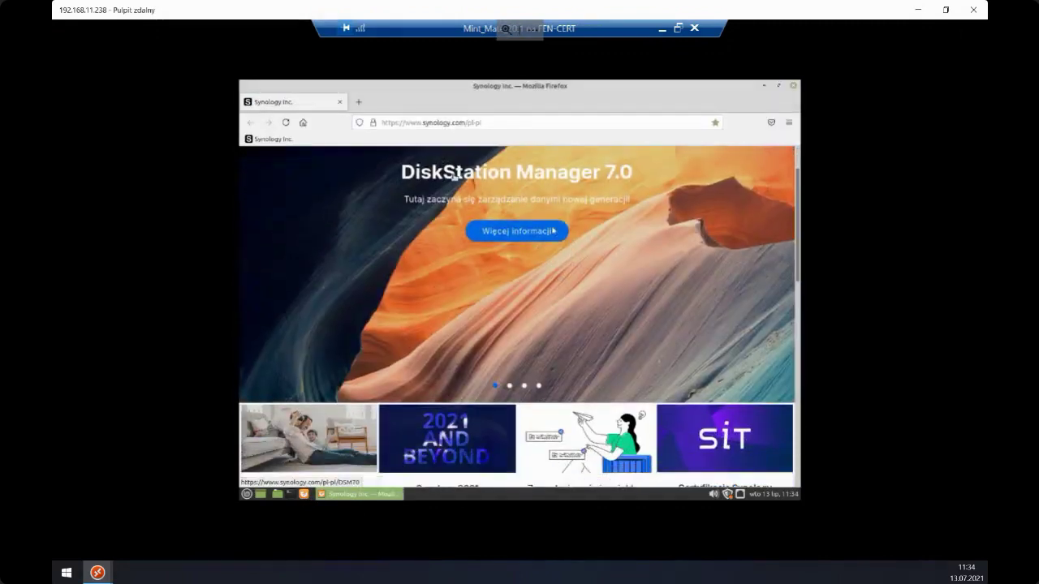
pyautogui.scroll(-4, 453, 177)
pyautogui.click(638, 388)
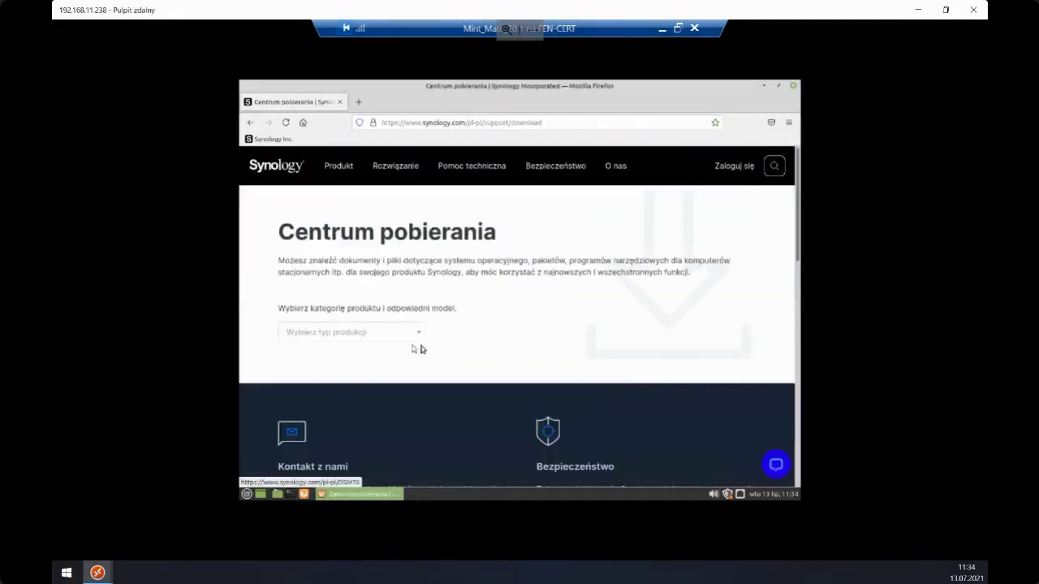
pyautogui.click(397, 340)
pyautogui.click(383, 356)
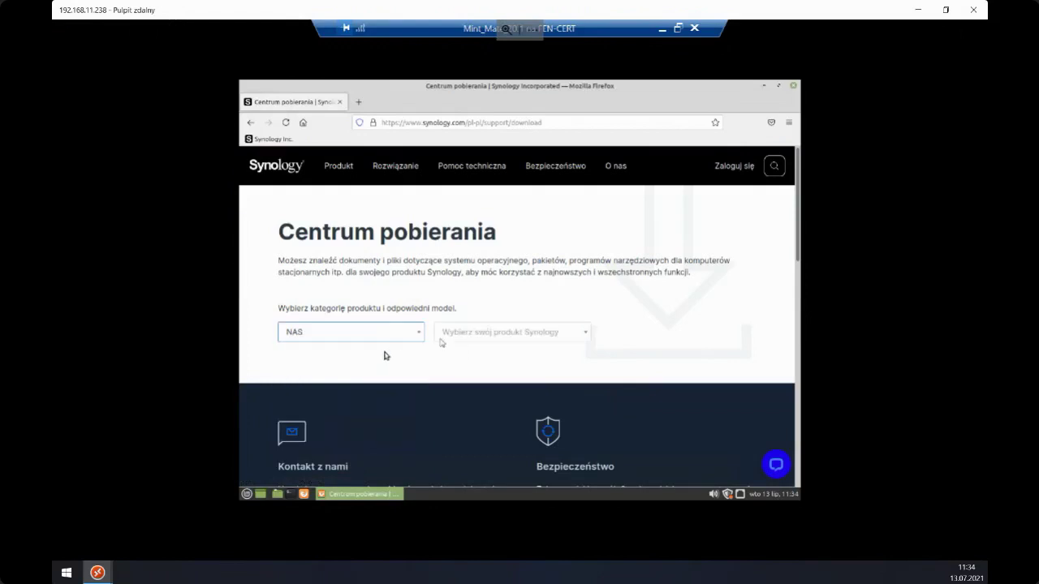
pyautogui.click(468, 335)
pyautogui.write('ds')
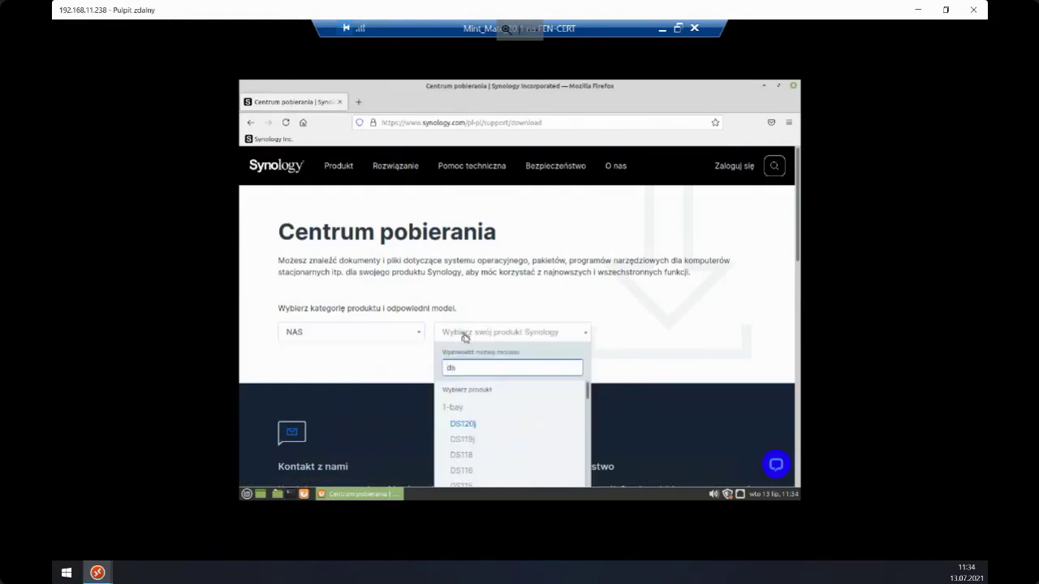
pyautogui.write('918')
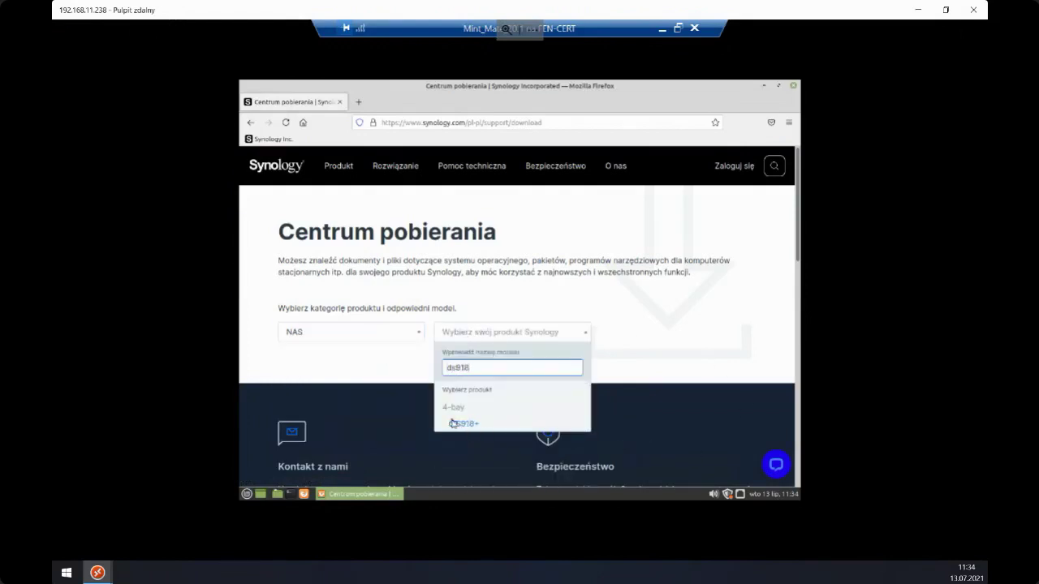
pyautogui.click(453, 422)
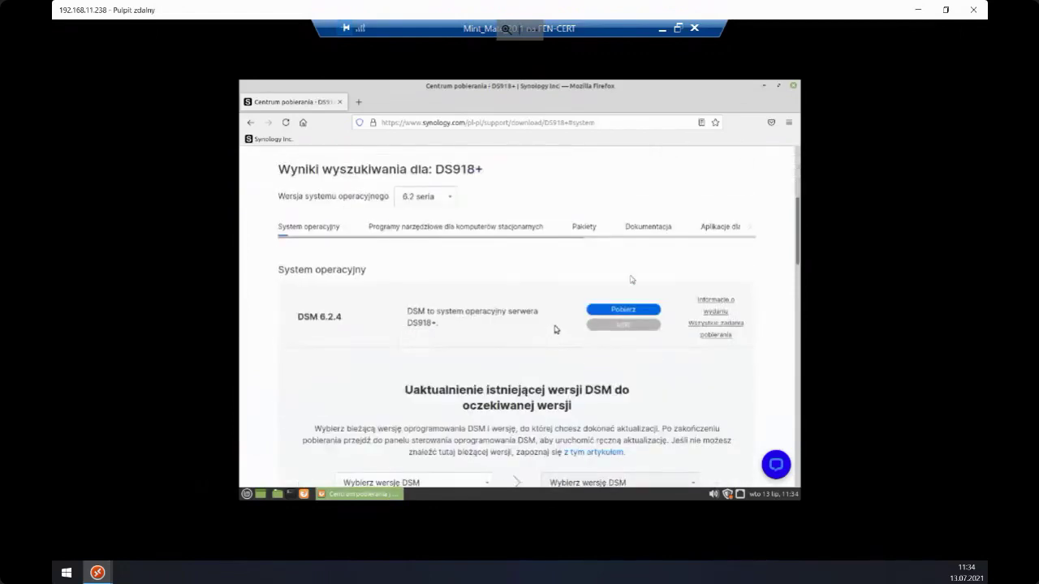
# - Under DSM 7.0 desktop utilities, download the Active Backup for Business Agent 64-bit Linux deb zip
pyautogui.click(472, 232)
pyautogui.click(412, 203)
pyautogui.click(411, 216)
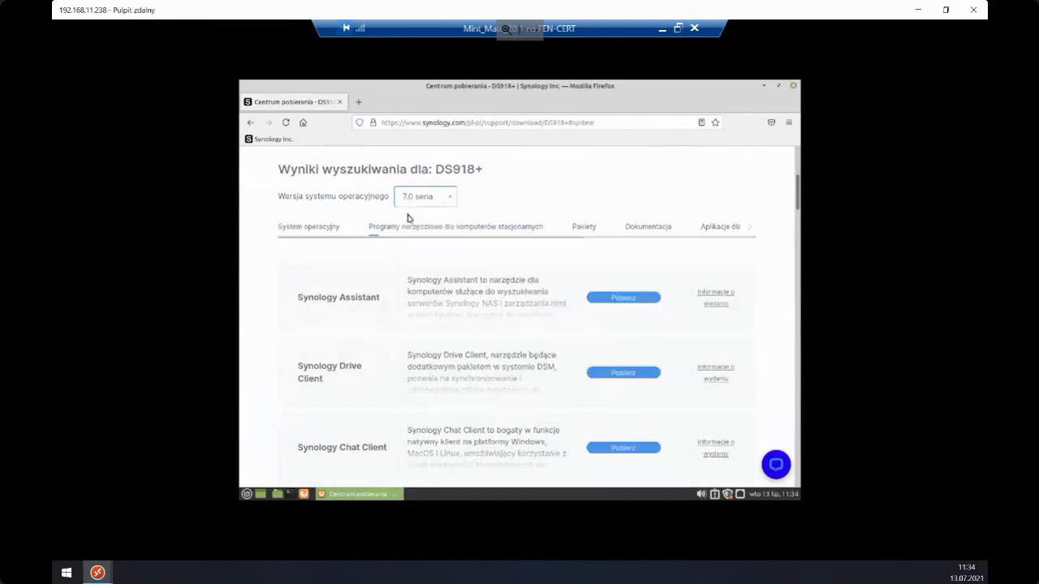
pyautogui.click(410, 234)
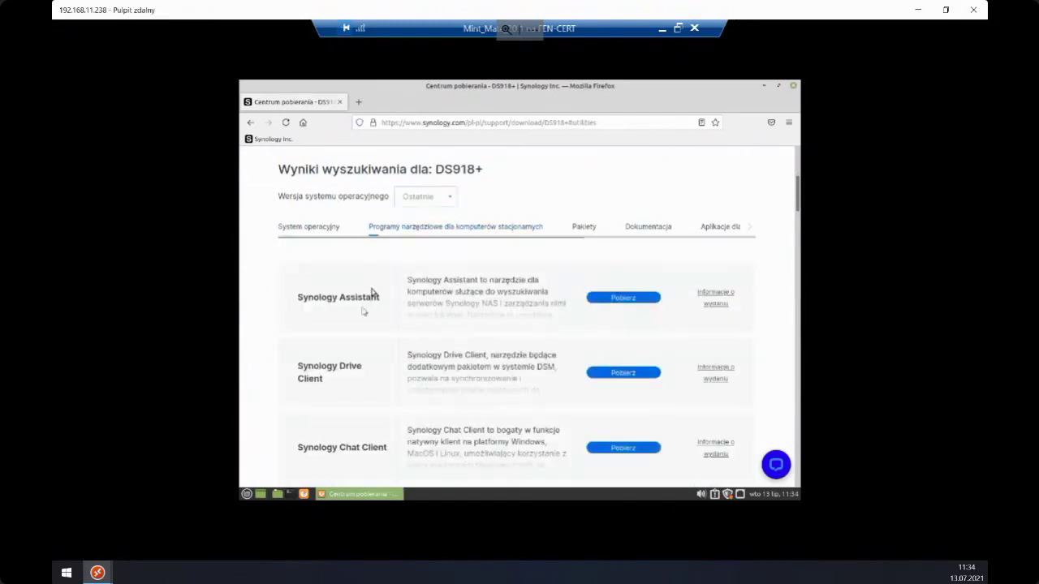
pyautogui.scroll(-5, 357, 316)
pyautogui.scroll(-3, 337, 339)
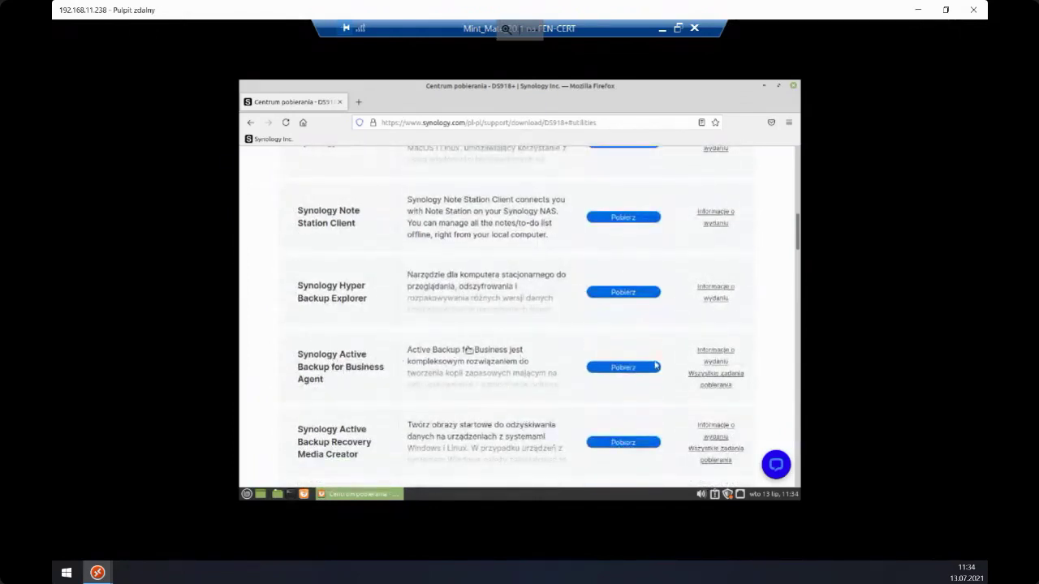
pyautogui.click(638, 367)
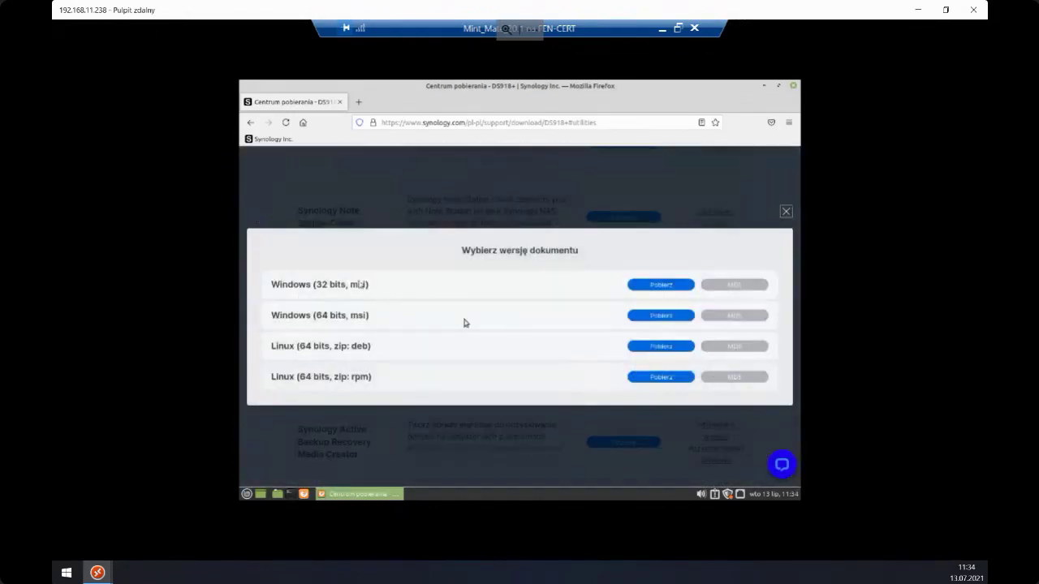
pyautogui.click(656, 349)
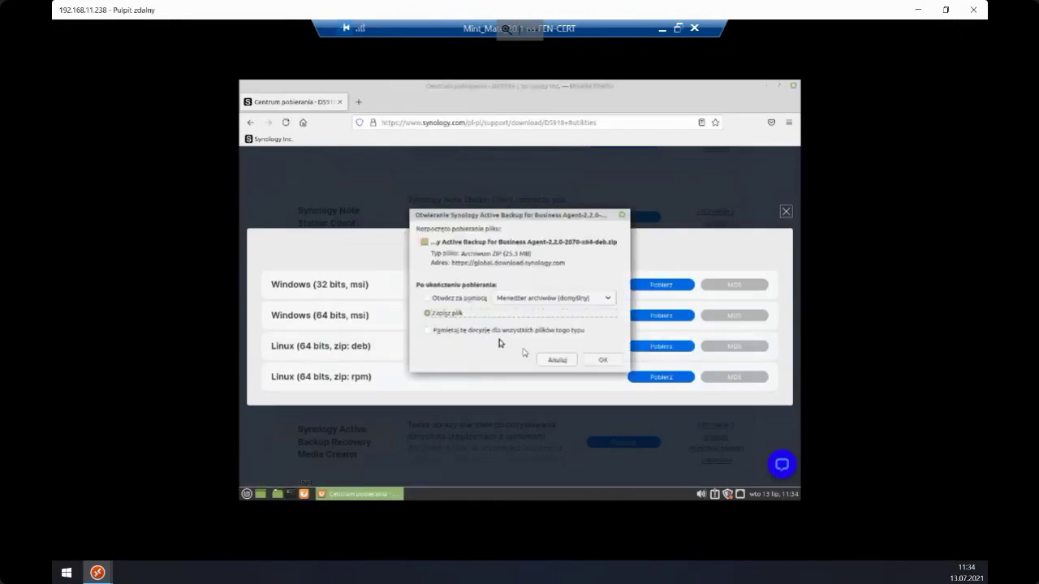
pyautogui.click(599, 360)
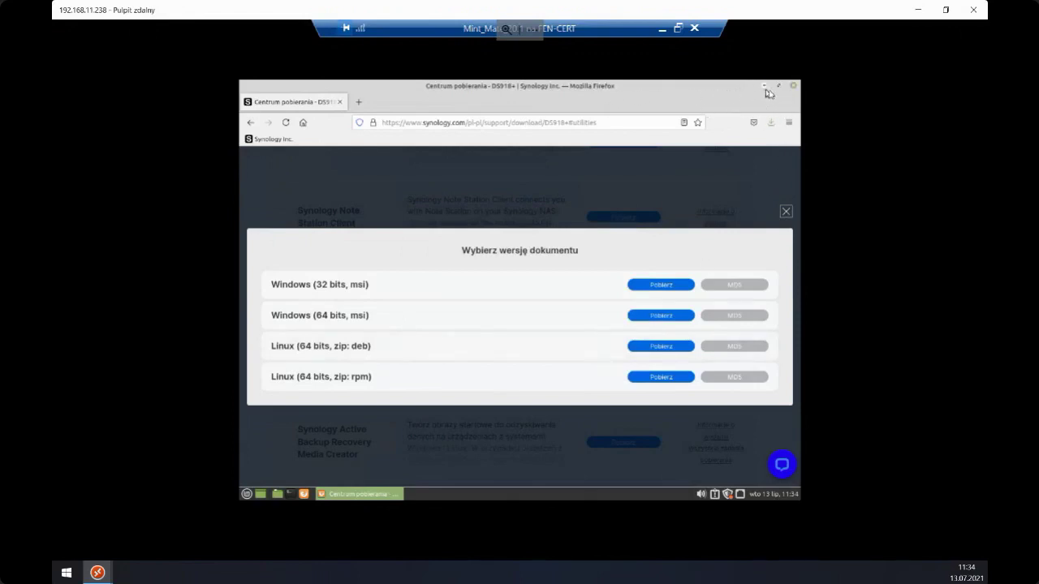
pyautogui.click(765, 86)
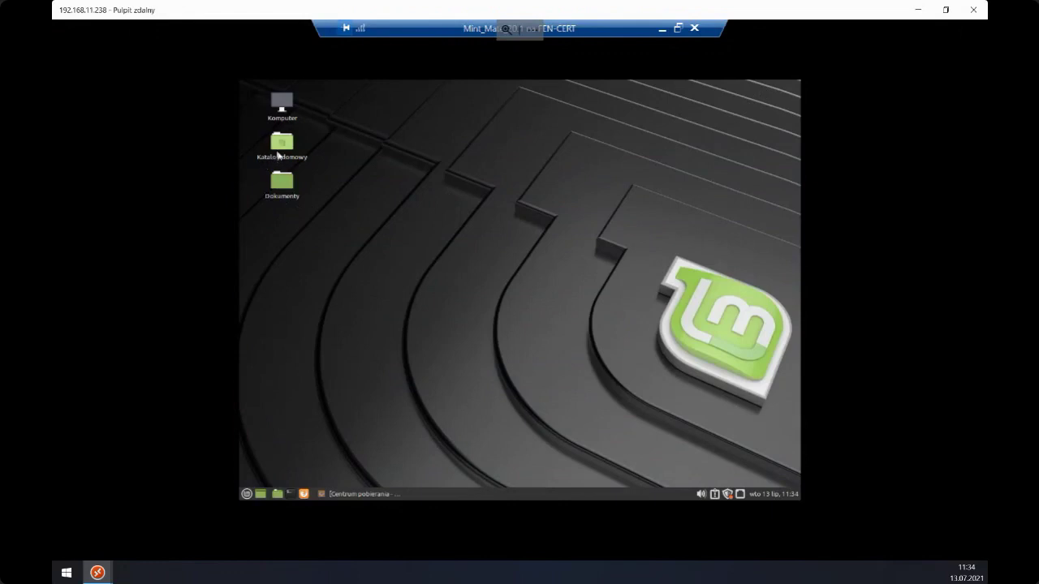
# - Open Pobrane from the home folder and extract the agent zip there with Rozpakuj tutaj
pyautogui.doubleClick(277, 155)
pyautogui.click(350, 273)
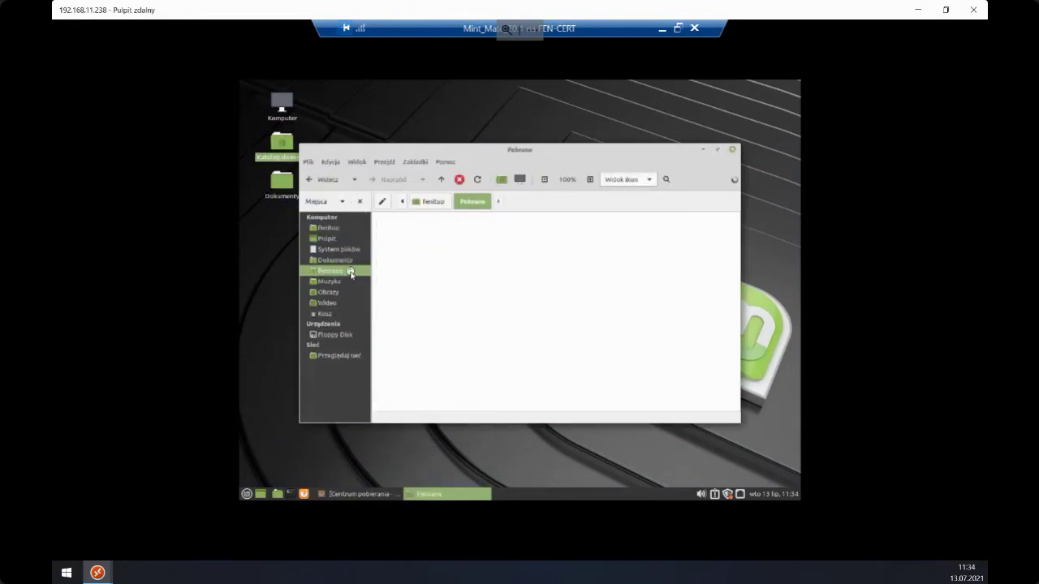
pyautogui.click(438, 254)
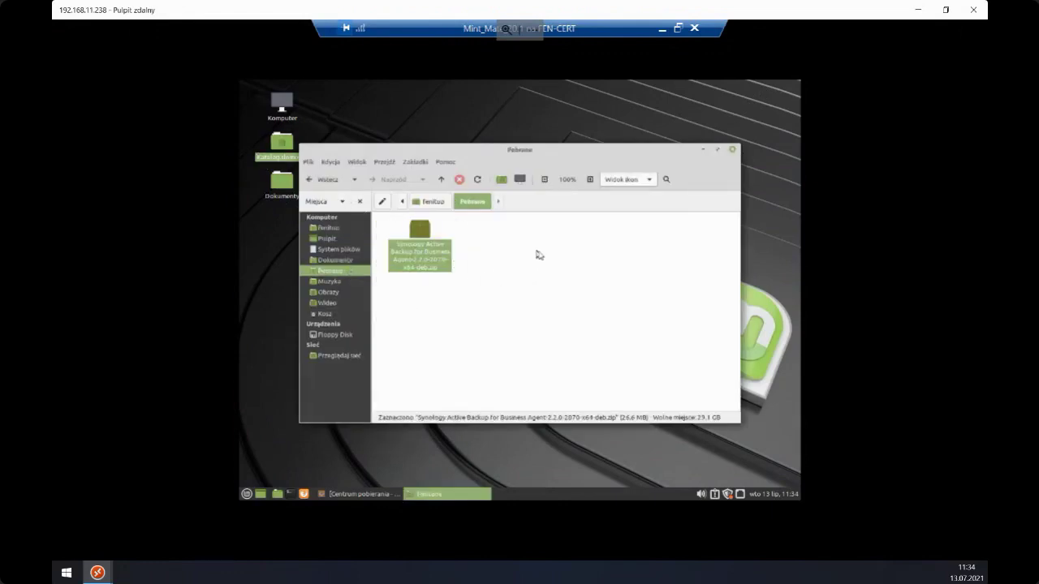
pyautogui.click(536, 255)
pyautogui.rightClick(411, 237)
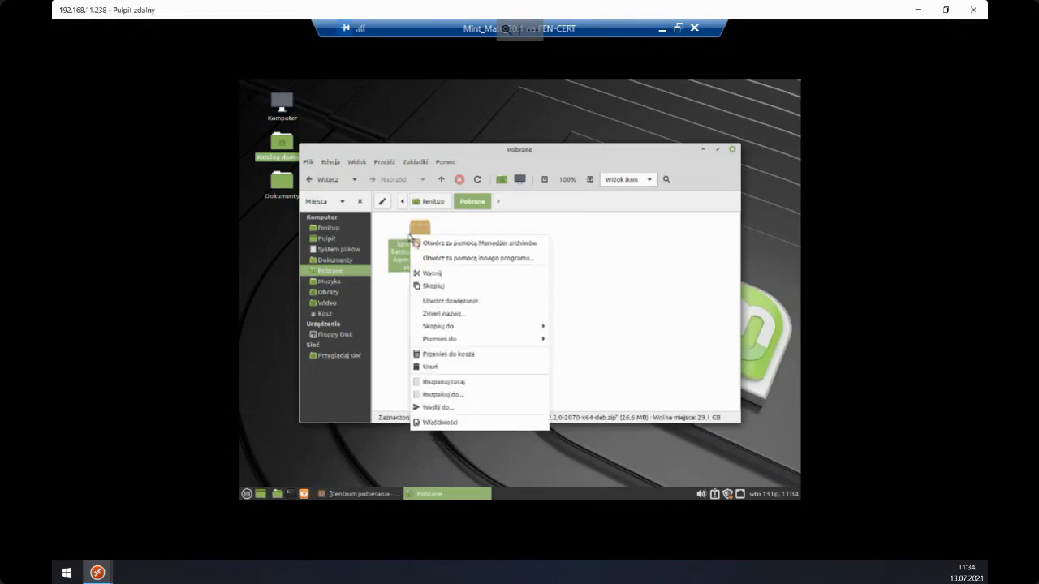
pyautogui.click(452, 381)
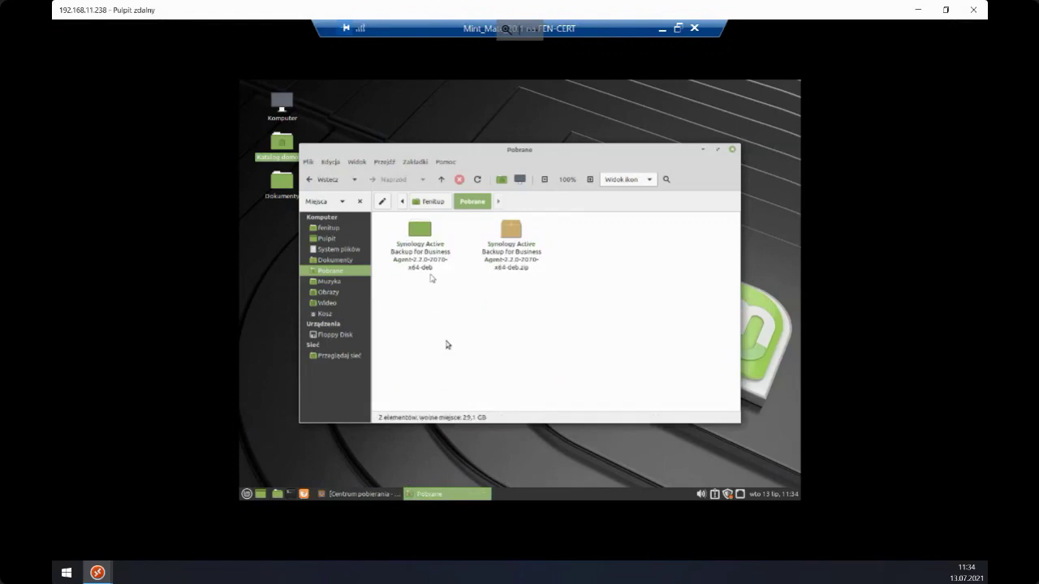
# - Open the extracted agent folder and open its README with Edytor tekstu
pyautogui.click(424, 237)
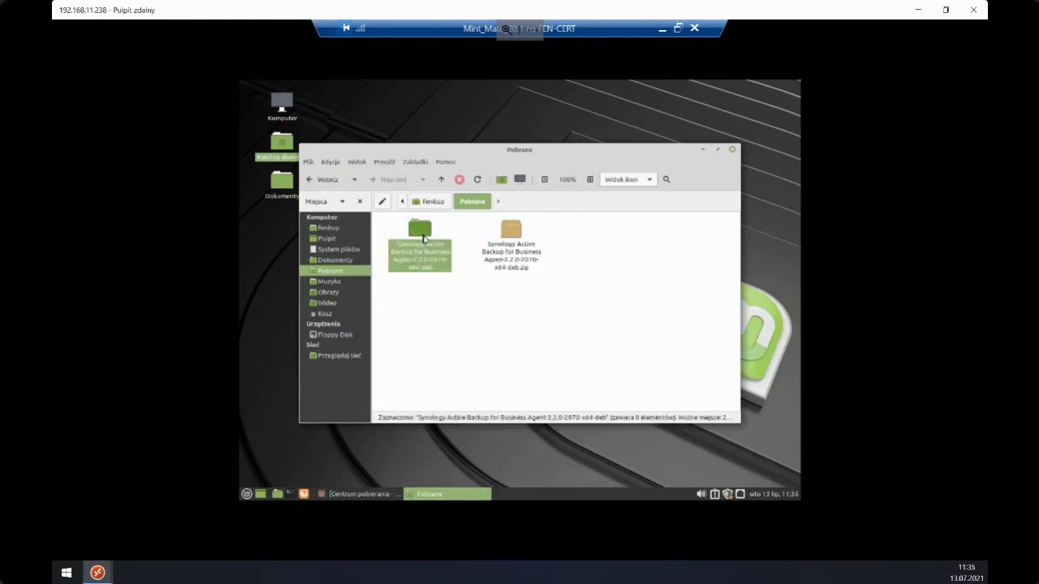
pyautogui.doubleClick(423, 237)
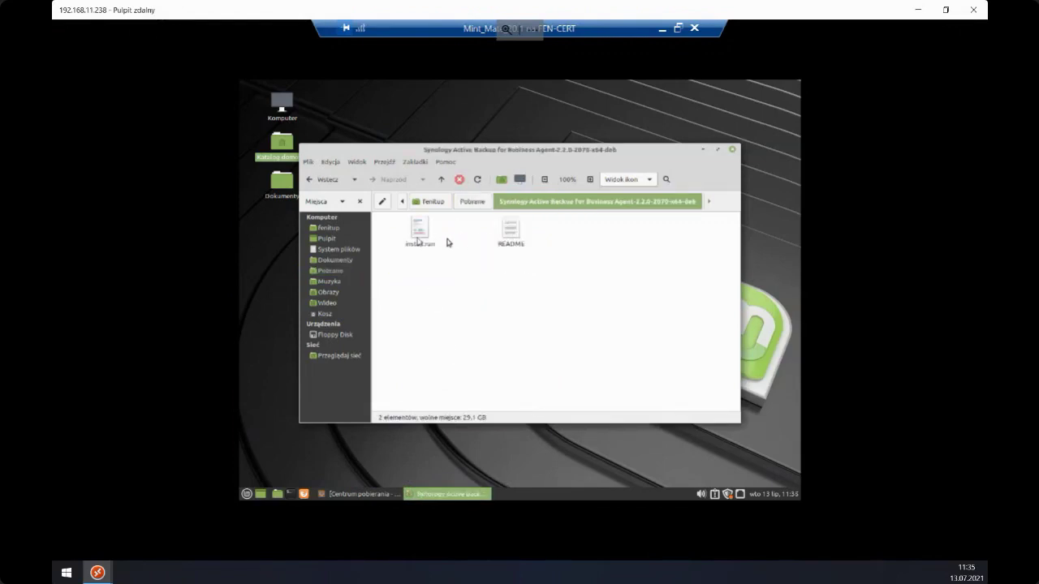
pyautogui.click(411, 240)
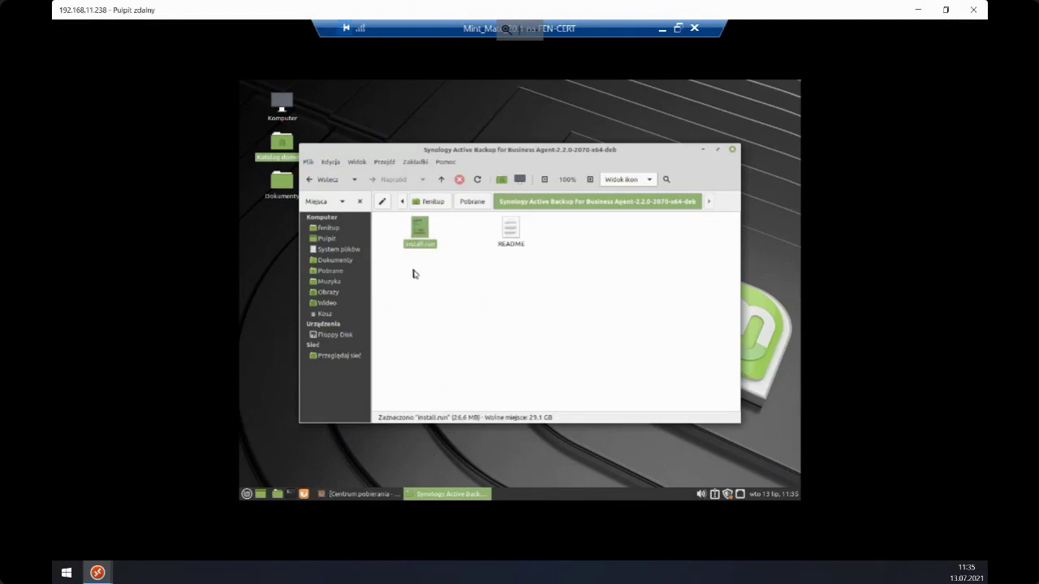
pyautogui.click(414, 274)
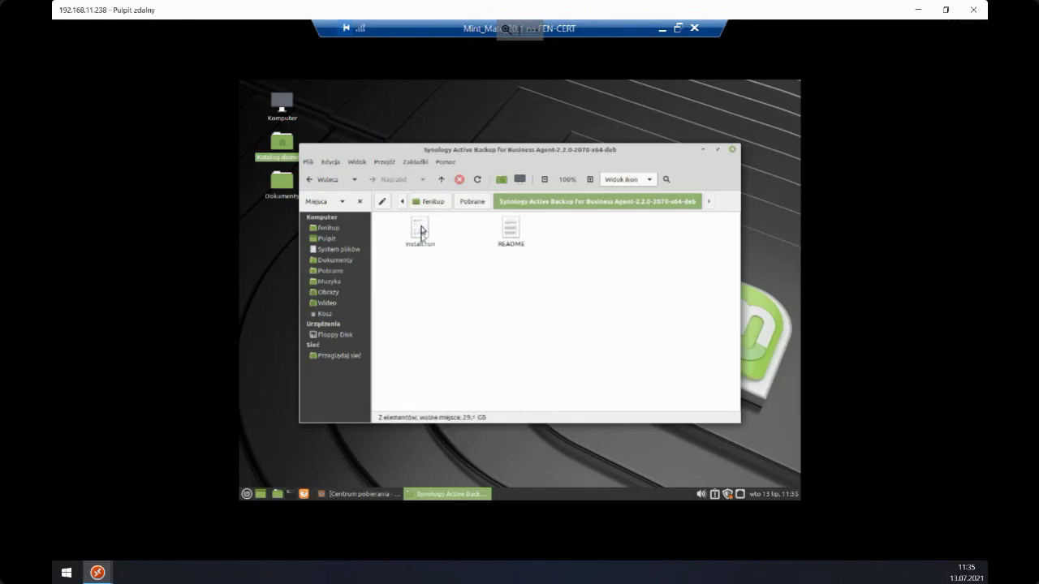
pyautogui.click(515, 230)
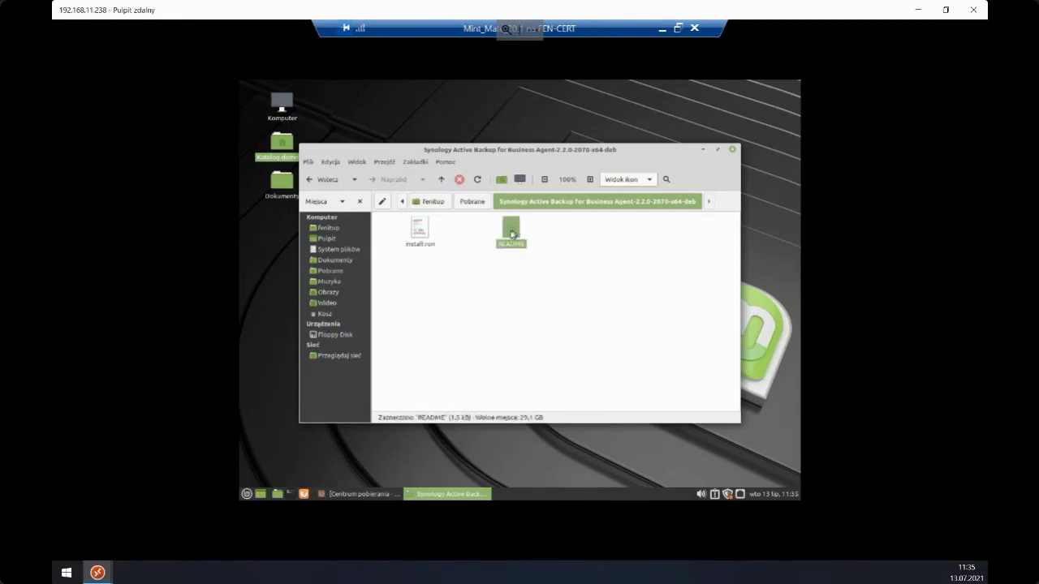
pyautogui.rightClick(510, 234)
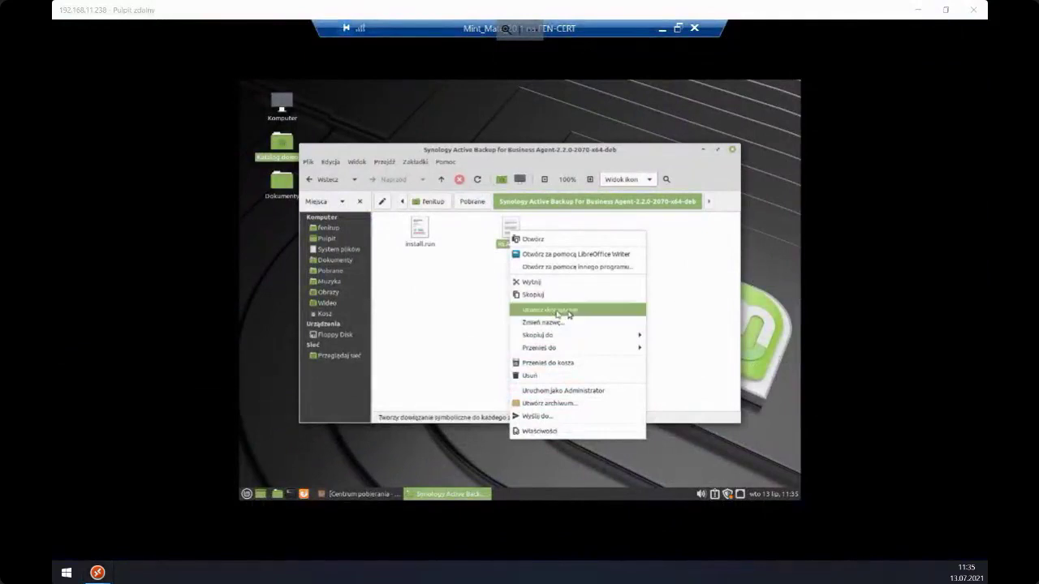
pyautogui.click(539, 270)
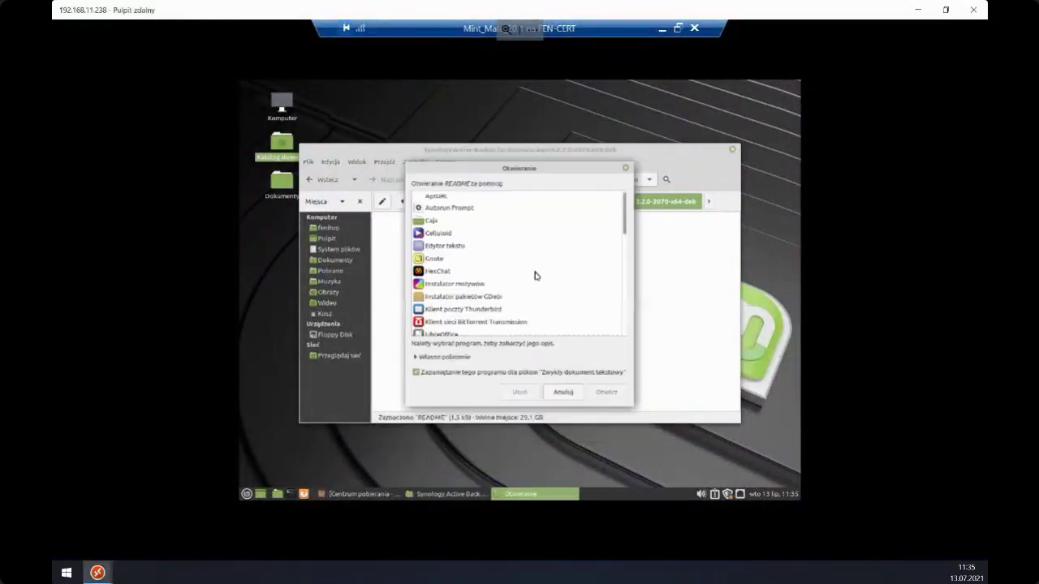
pyautogui.click(452, 247)
pyautogui.click(600, 393)
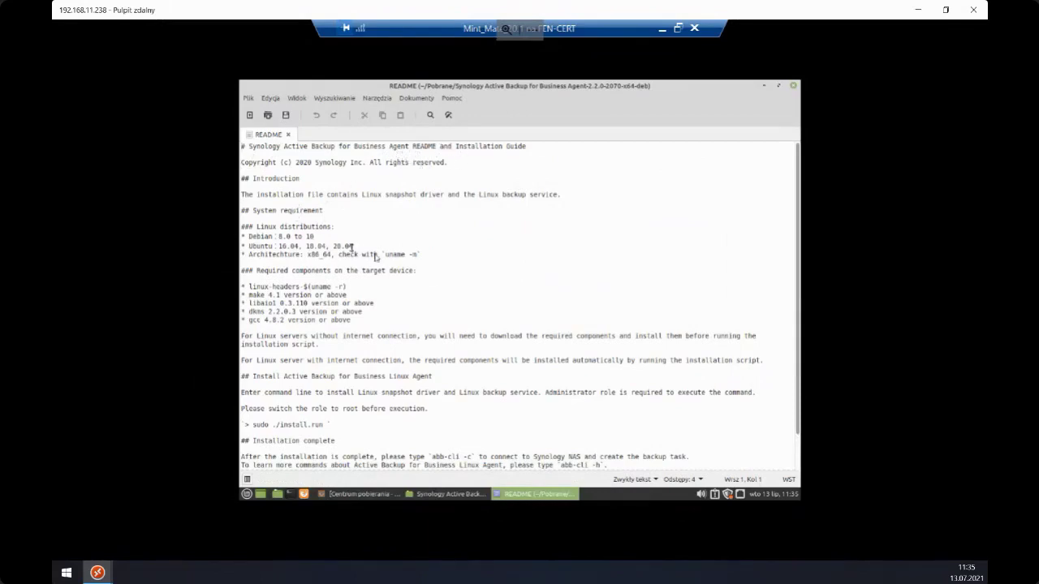
# - Review the README's supported distributions, required components and sudo ./install.run command, then minimize it
pyautogui.moveTo(425, 255); pyautogui.dragTo(228, 224)
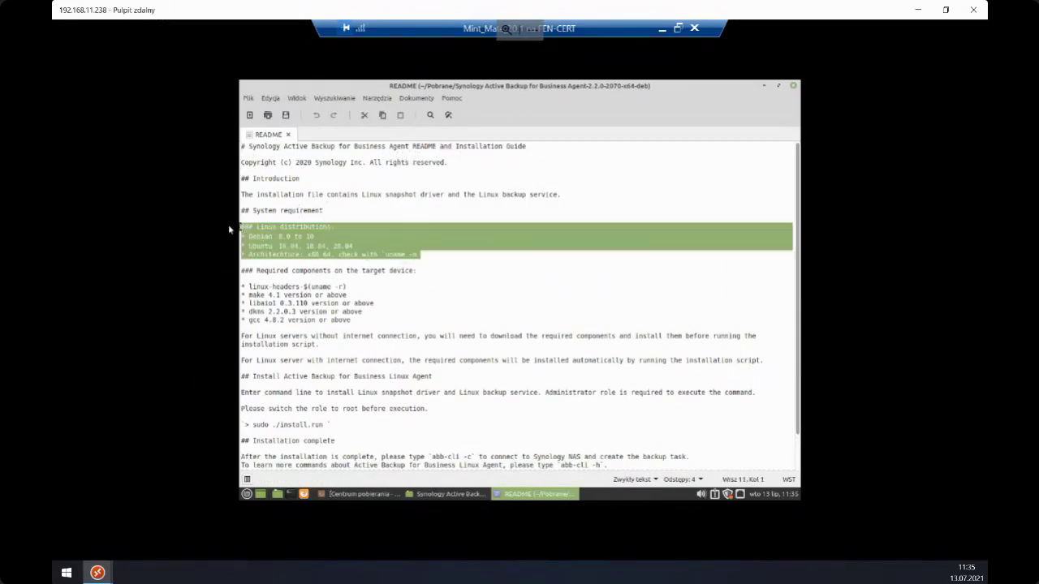
pyautogui.click(329, 270)
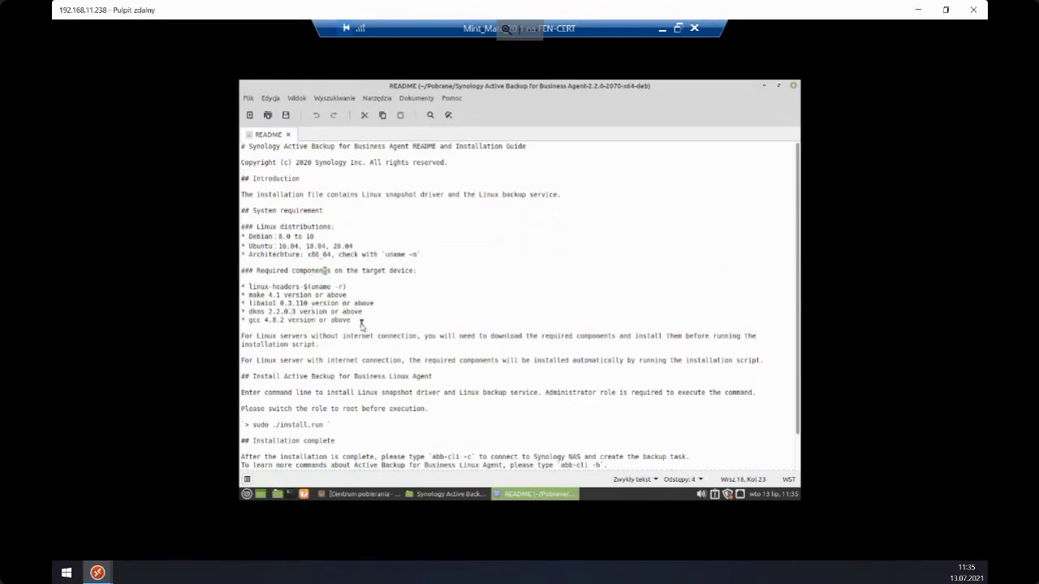
pyautogui.moveTo(353, 322); pyautogui.dragTo(231, 284)
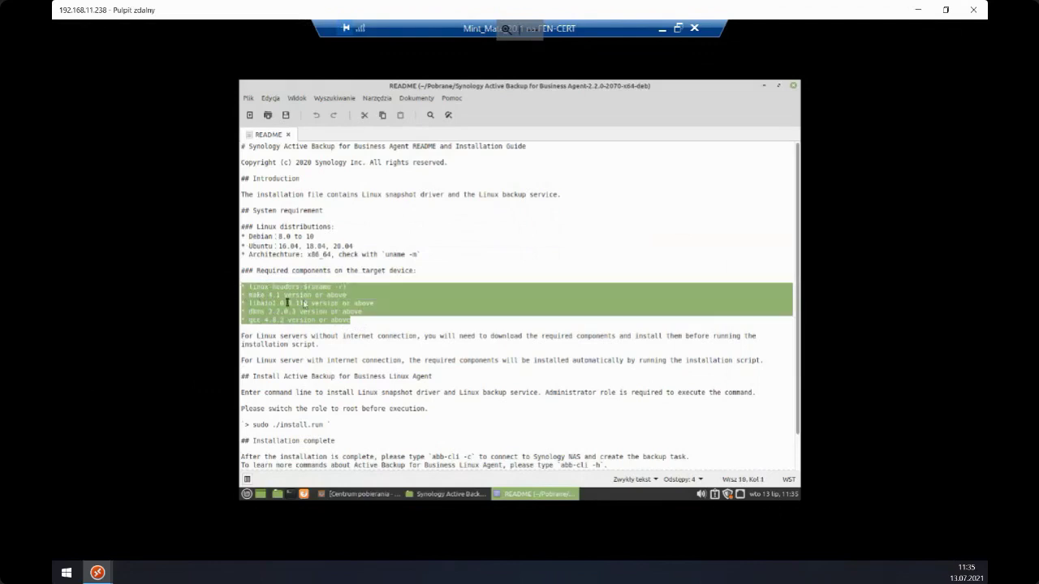
pyautogui.click(317, 350)
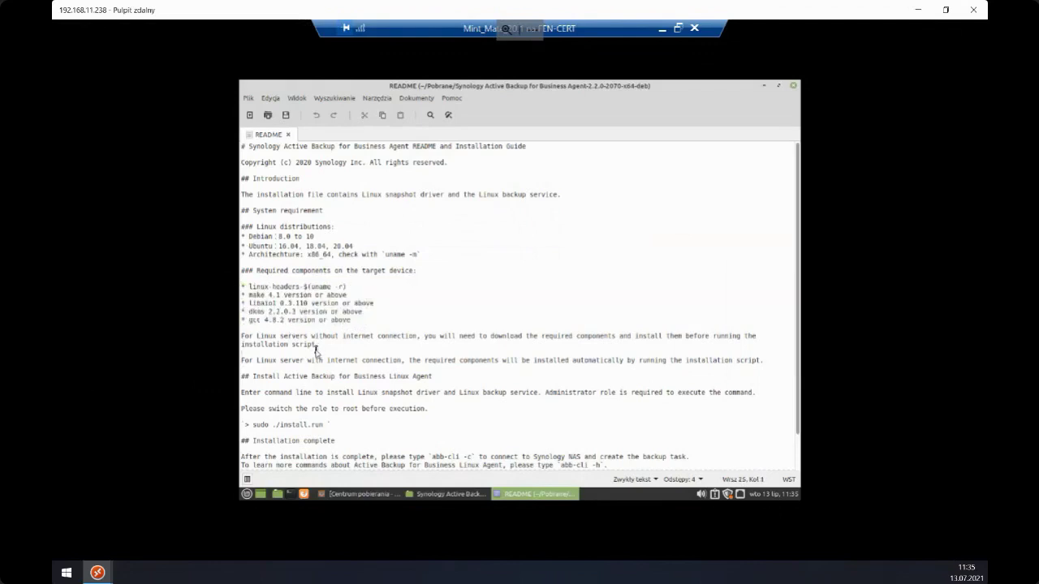
pyautogui.scroll(-1, 325, 316)
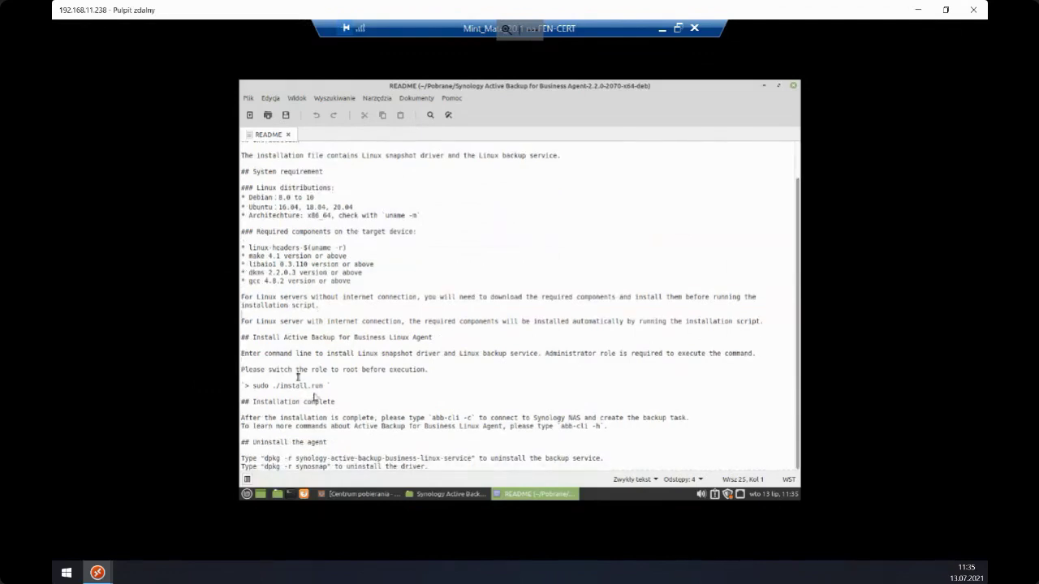
pyautogui.moveTo(325, 386); pyautogui.dragTo(253, 386)
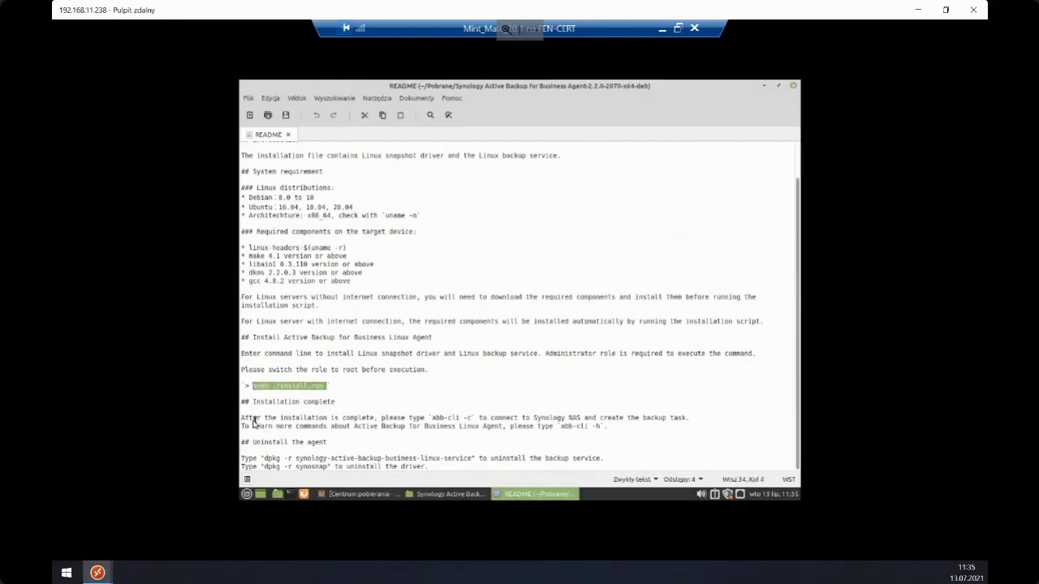
pyautogui.click(289, 407)
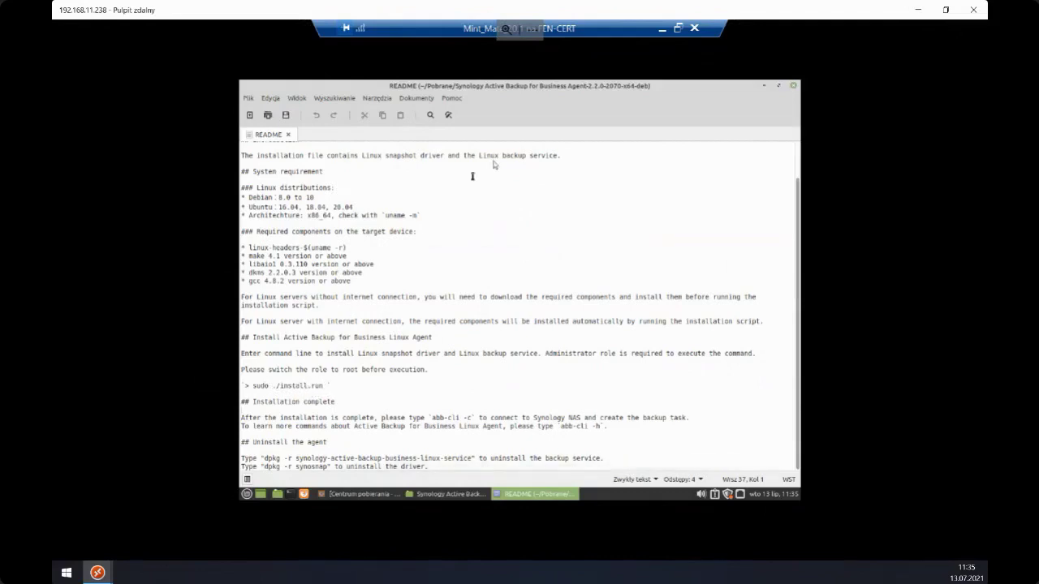
pyautogui.click(763, 86)
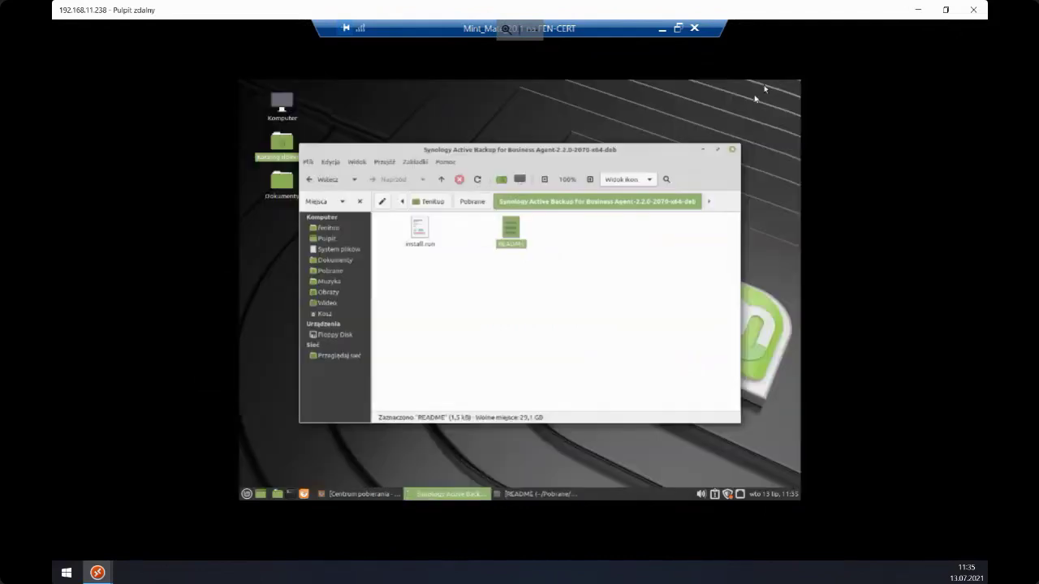
# - Return Caja to Pobrane, minimize it, and open a MATE Terminal window
pyautogui.click(474, 203)
pyautogui.click(703, 151)
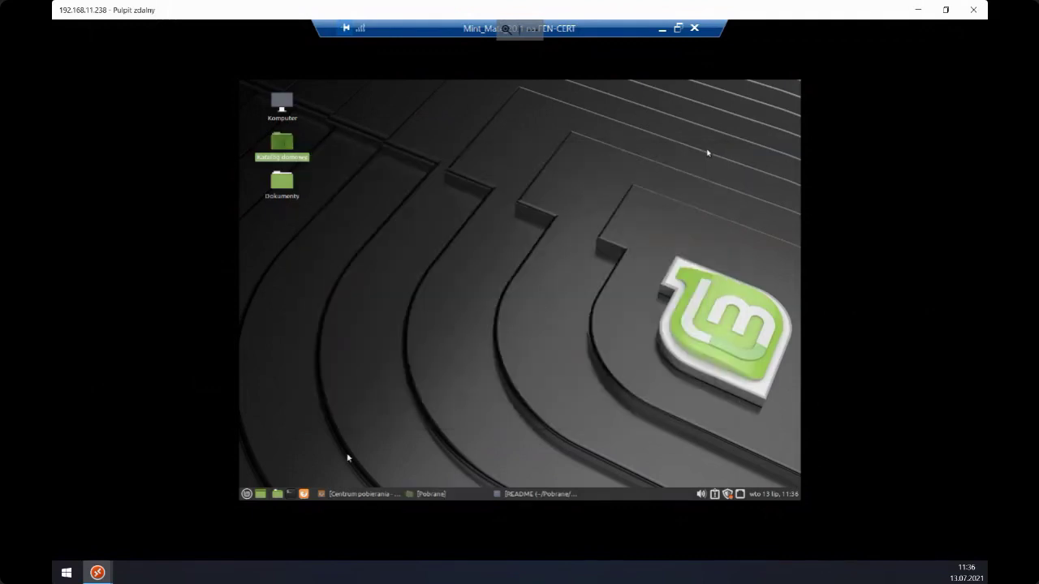
pyautogui.click(290, 494)
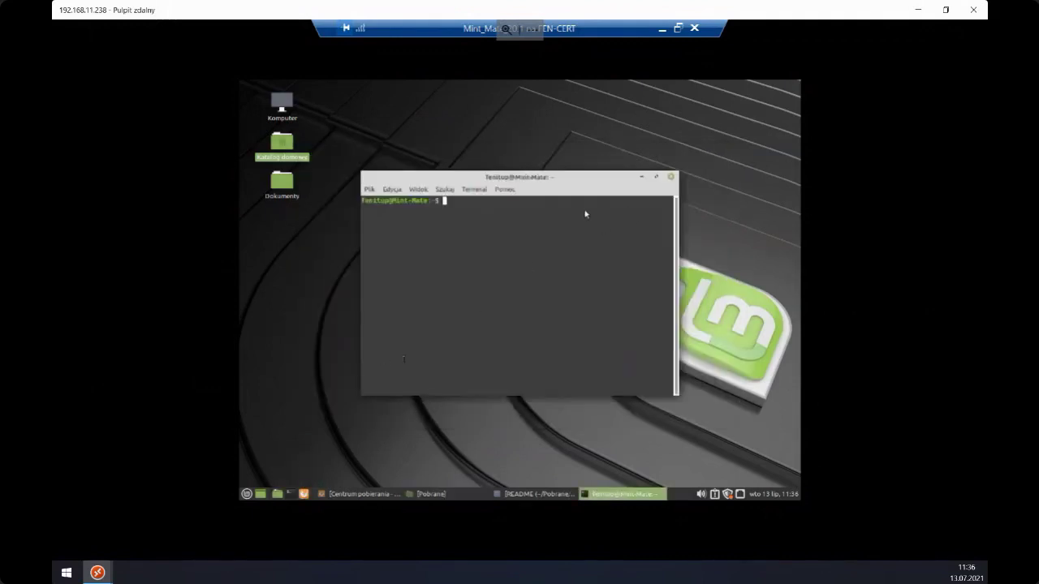
pyautogui.moveTo(517, 179); pyautogui.dragTo(458, 150)
# - Enlarge the terminal window, adjust its text size via Widok, and type cd at the prompt
pyautogui.click(358, 161)
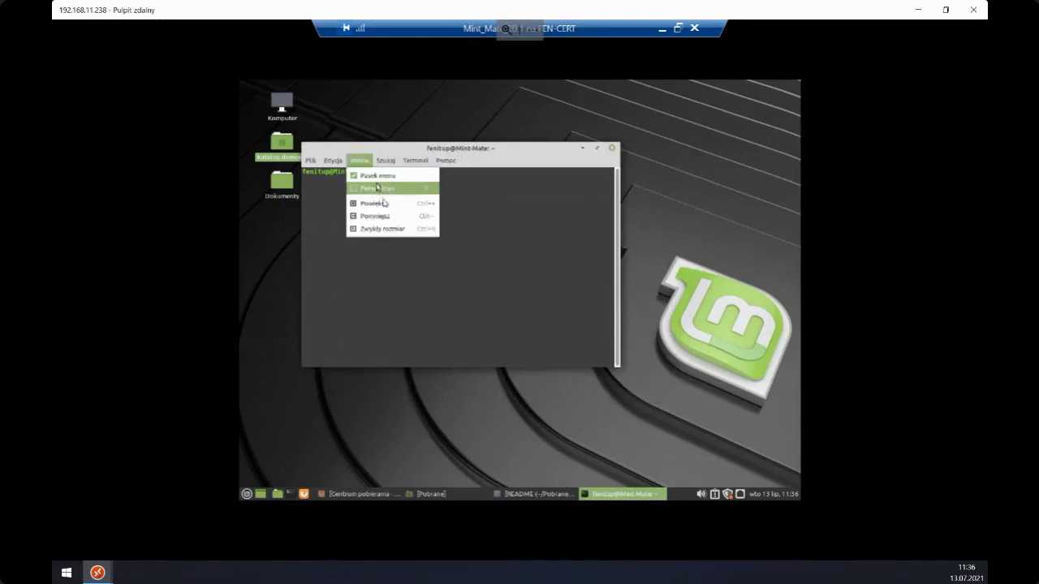
pyautogui.click(375, 203)
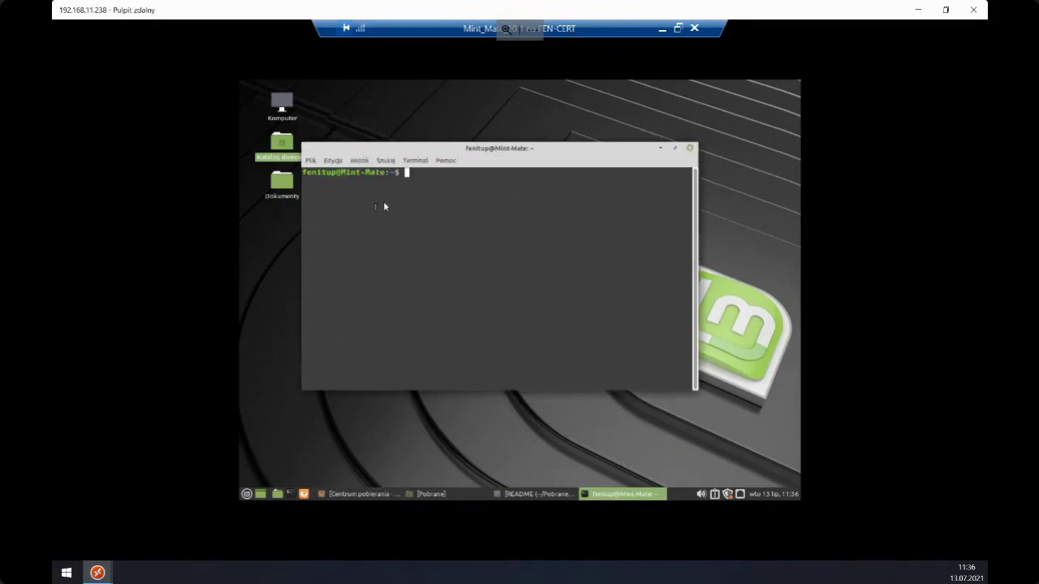
pyautogui.moveTo(387, 154); pyautogui.dragTo(347, 116)
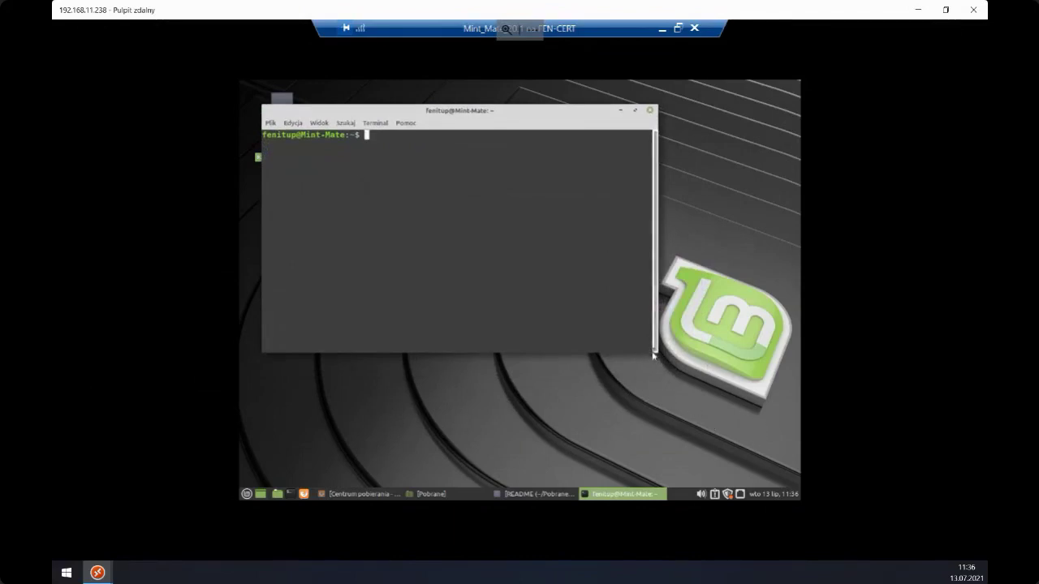
pyautogui.moveTo(654, 350); pyautogui.dragTo(769, 439)
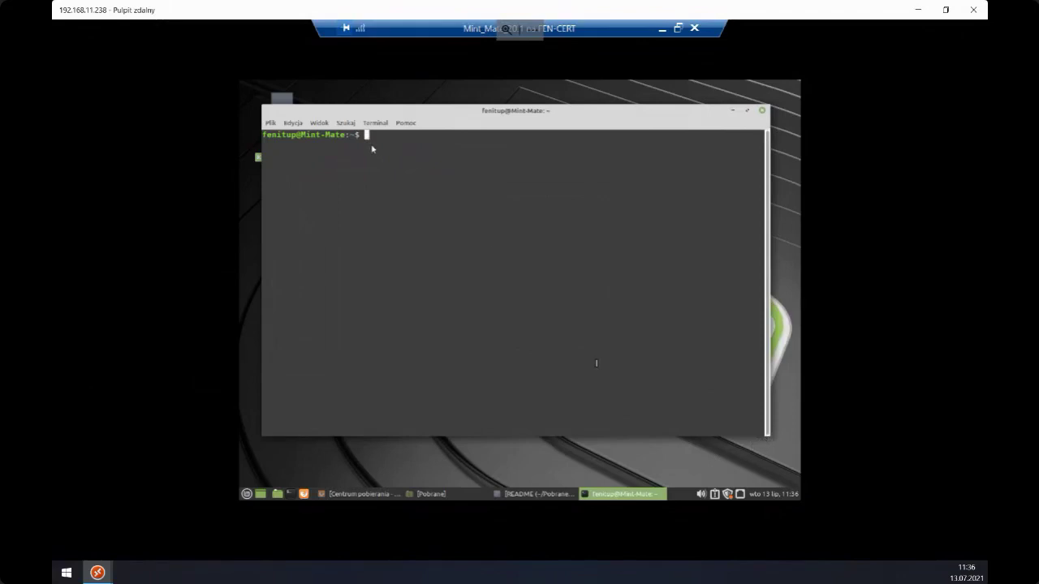
pyautogui.click(295, 125)
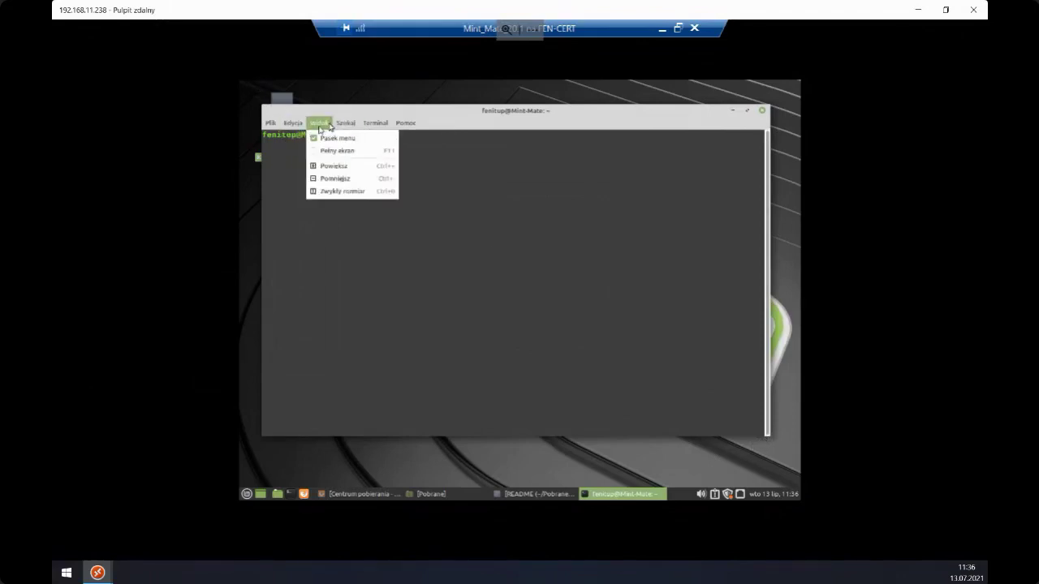
pyautogui.click(329, 166)
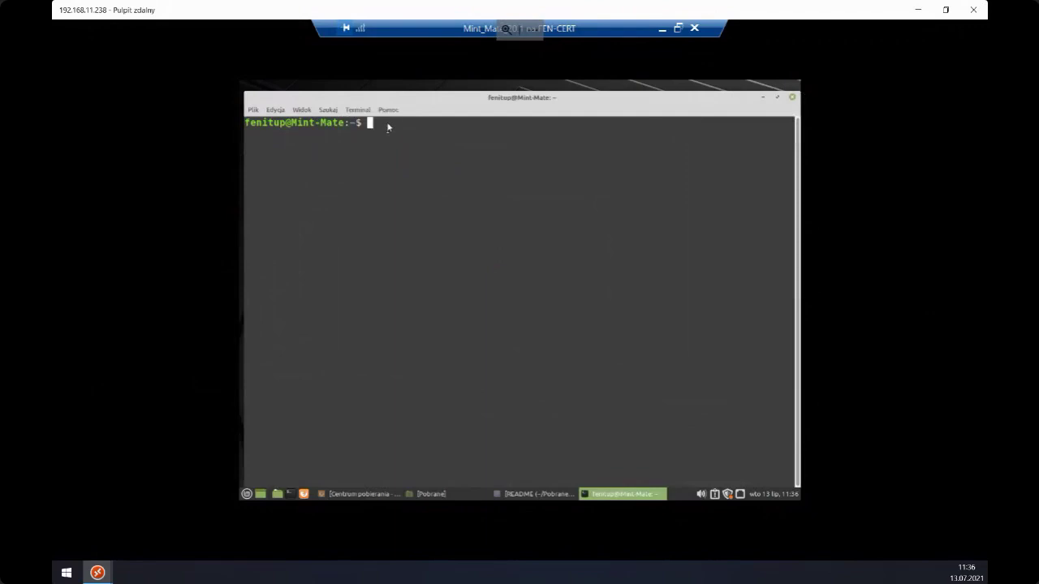
pyautogui.click(301, 114)
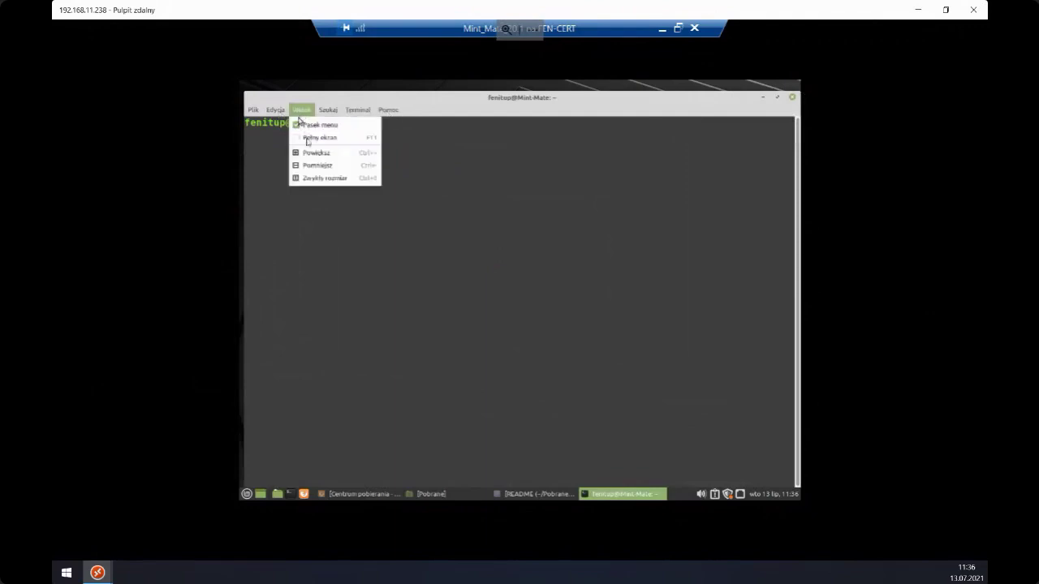
pyautogui.click(312, 168)
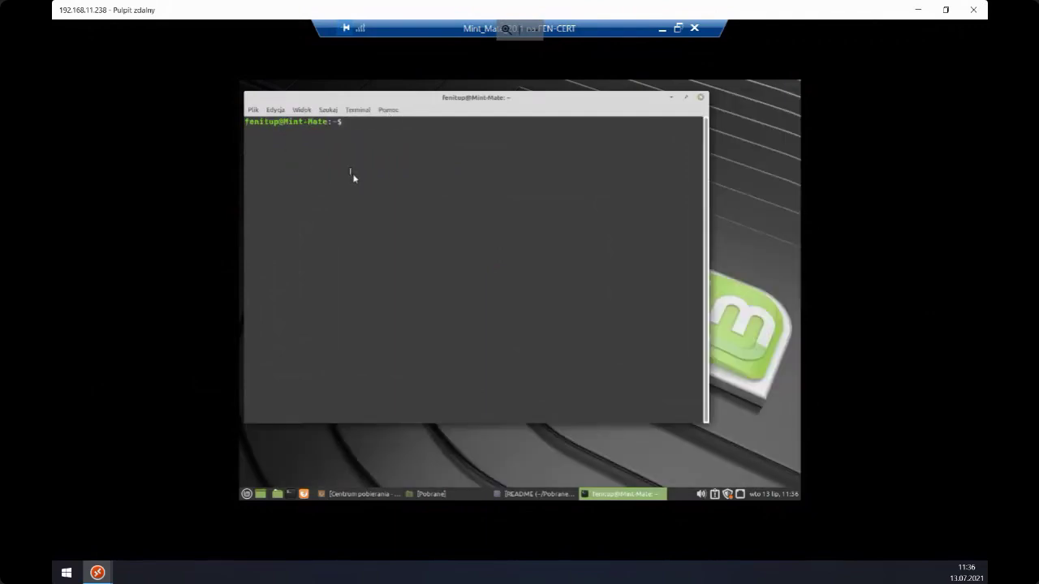
pyautogui.write('cd')
# - Drag the agent folder from Caja into the terminal after cd to change into it
pyautogui.click(430, 494)
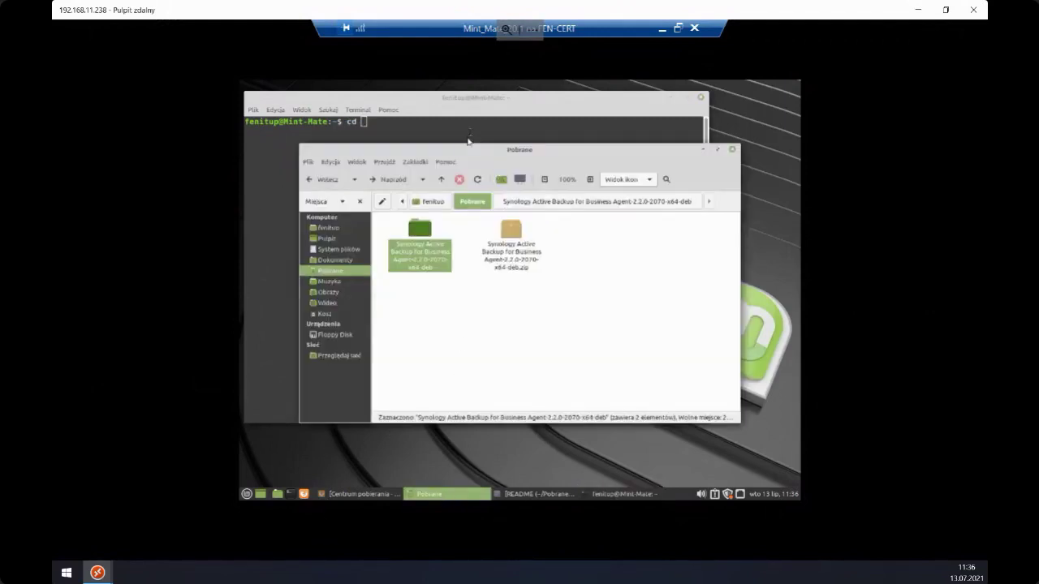
pyautogui.moveTo(465, 156); pyautogui.dragTo(484, 186)
pyautogui.moveTo(437, 267); pyautogui.dragTo(397, 145)
pyautogui.click(397, 145)
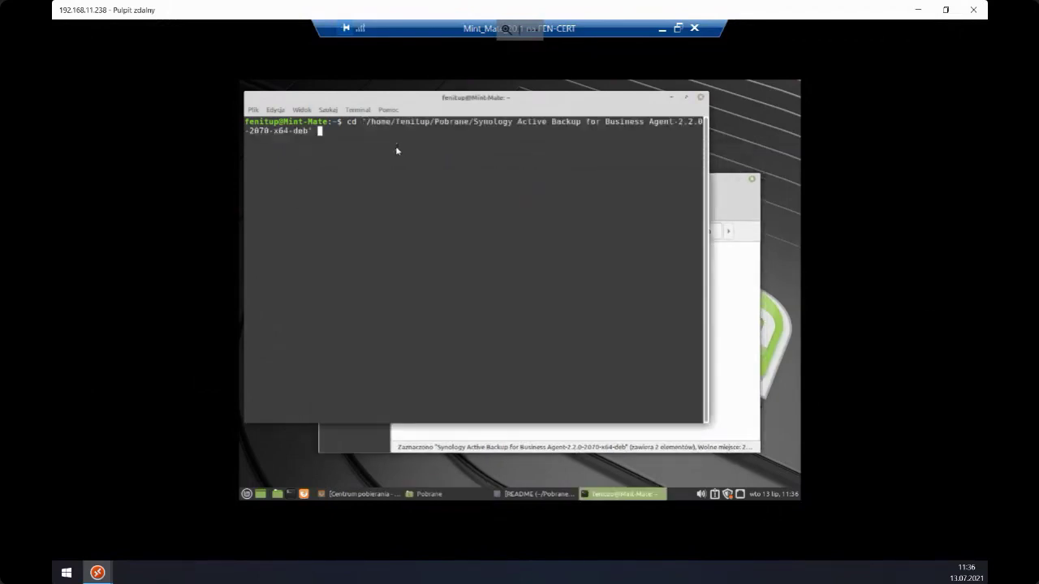
pyautogui.press('Return')
pyautogui.press('Return')
pyautogui.press('Return')
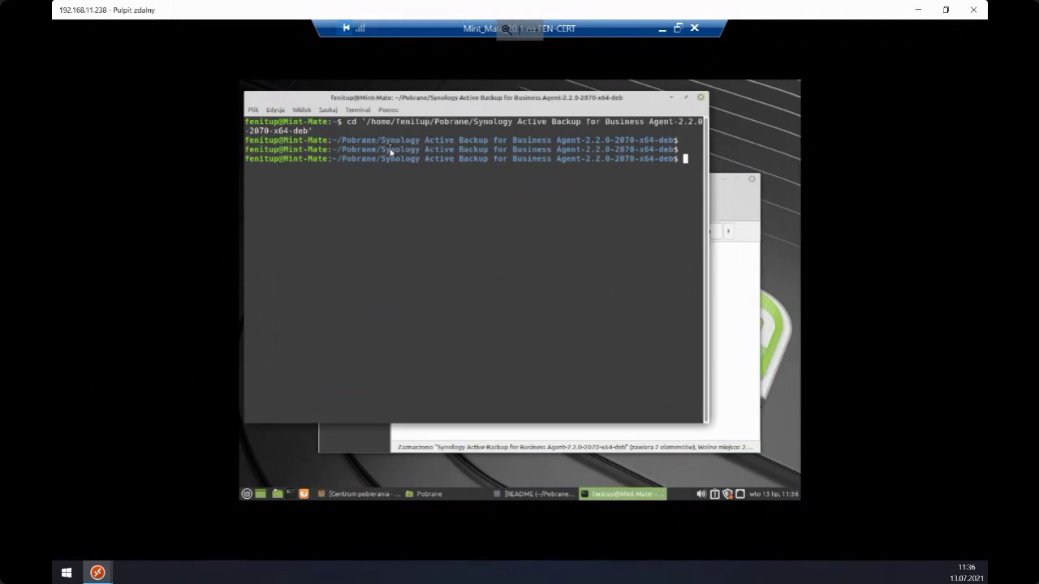
# - List the folder's files with dir, widen the terminal, and run sudo ./install.run
pyautogui.click(728, 296)
pyautogui.doubleClick(439, 292)
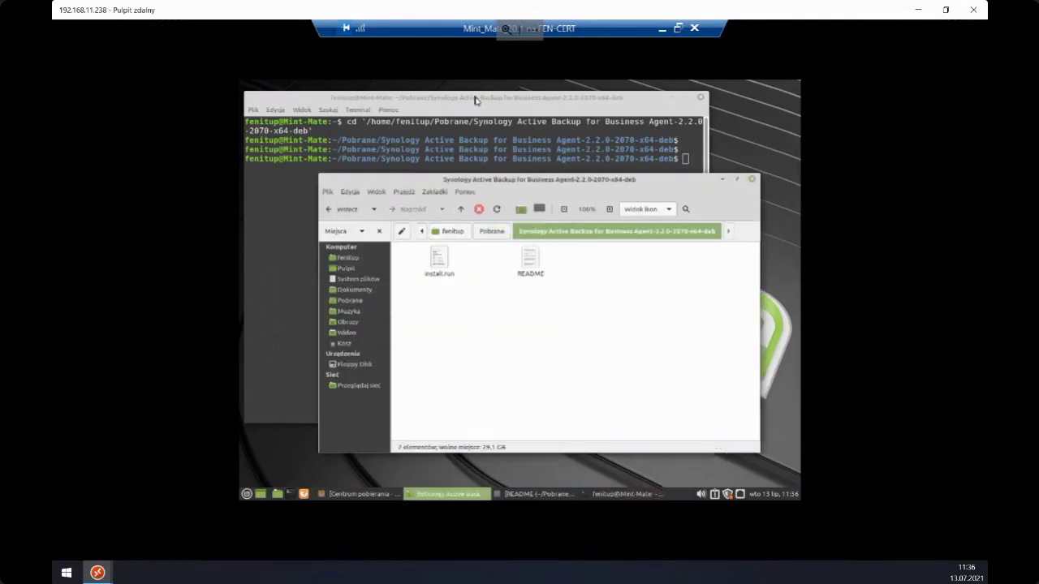
pyautogui.click(477, 99)
pyautogui.write('dir')
pyautogui.press('Return')
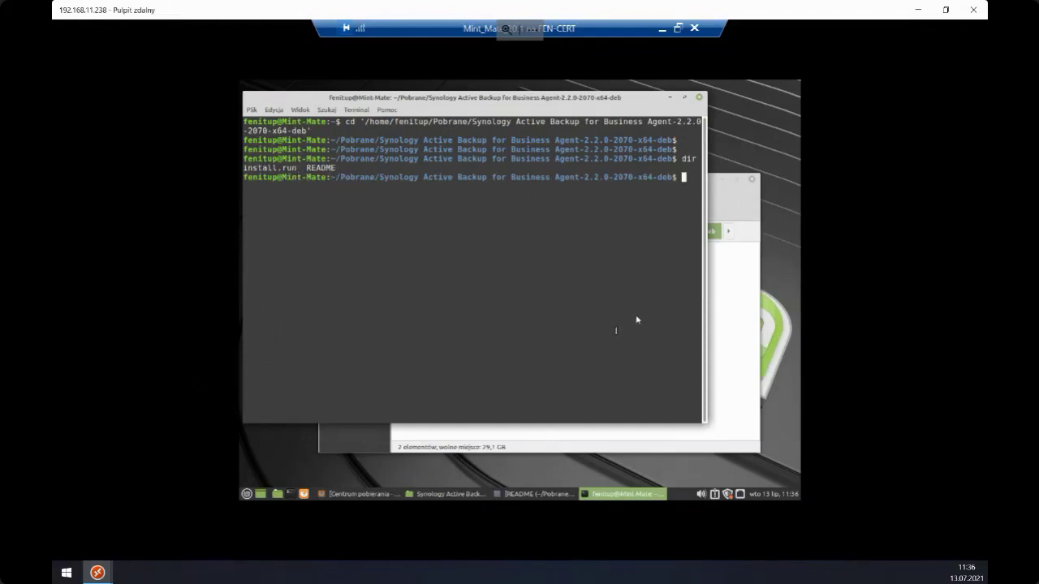
pyautogui.moveTo(706, 318); pyautogui.dragTo(798, 334)
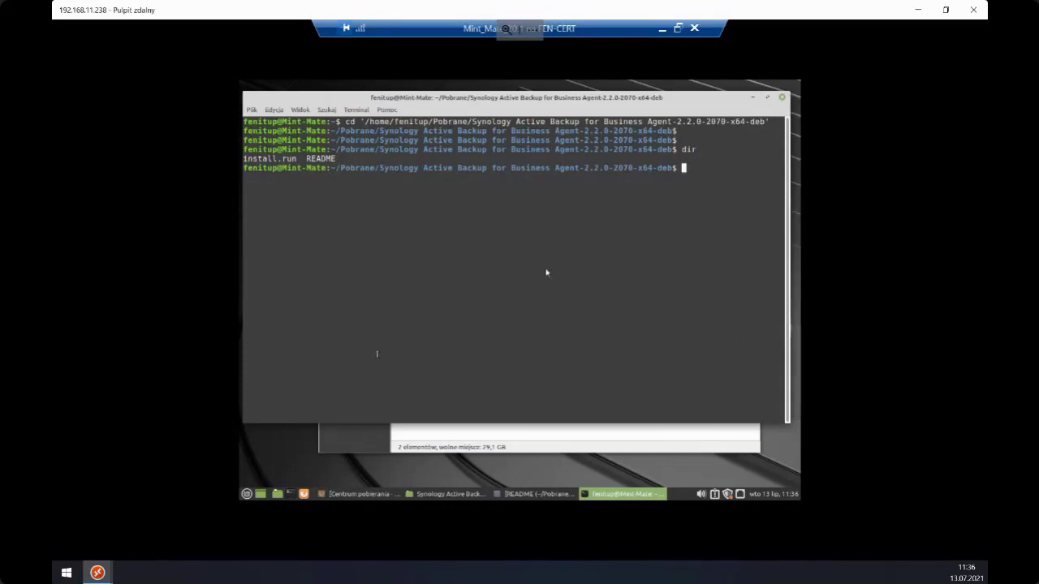
pyautogui.write('sudo ./install.run')
# - Run sudo ./install.run and enter the sudo password so the installer builds the synosnap driver
pyautogui.press('Return')
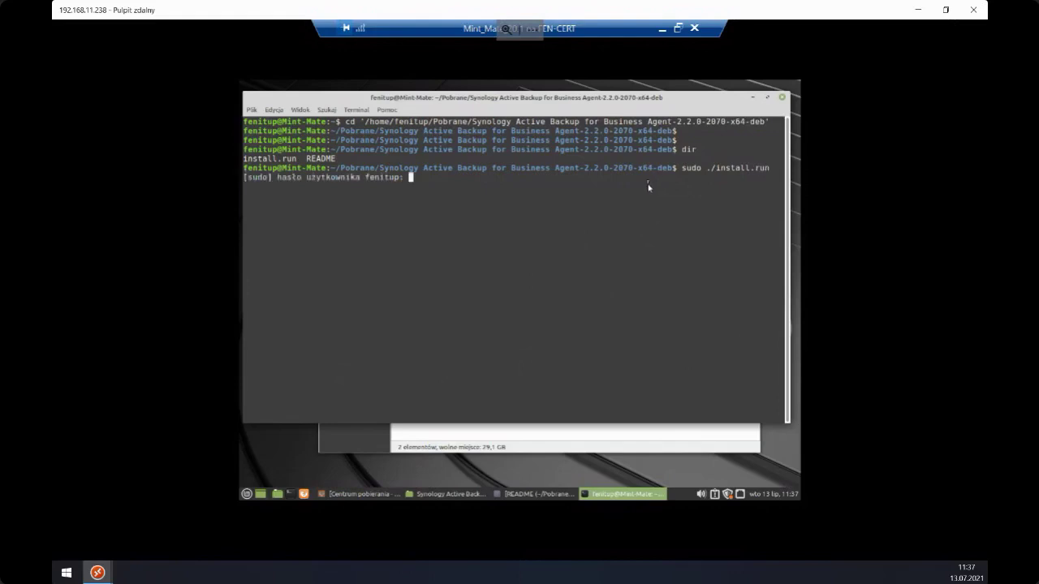
pyautogui.write('*******')
pyautogui.press('Return')
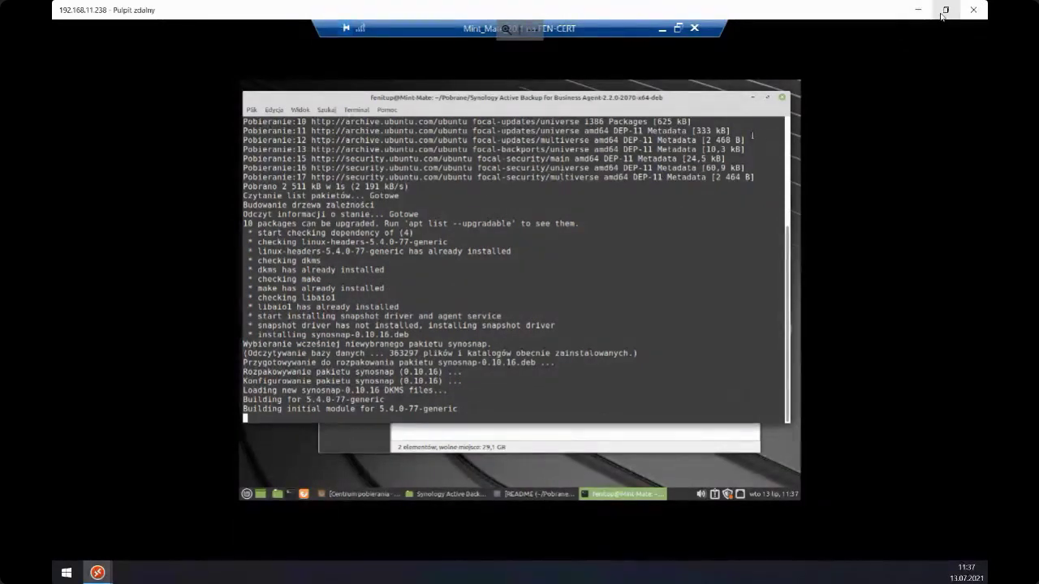
pyautogui.click(98, 572)
pyautogui.click(118, 495)
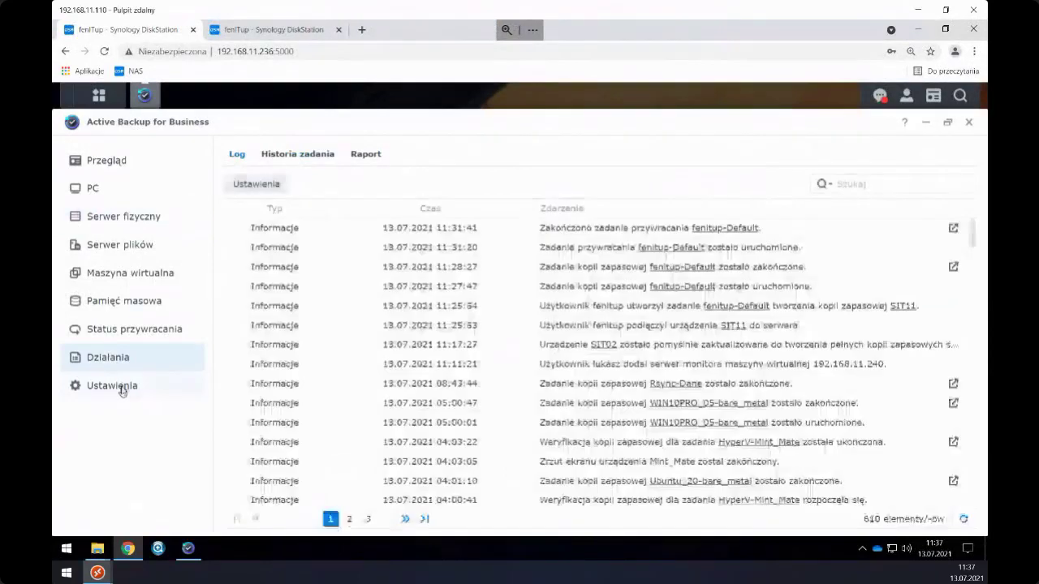
pyautogui.click(117, 386)
pyautogui.click(313, 153)
pyautogui.click(283, 248)
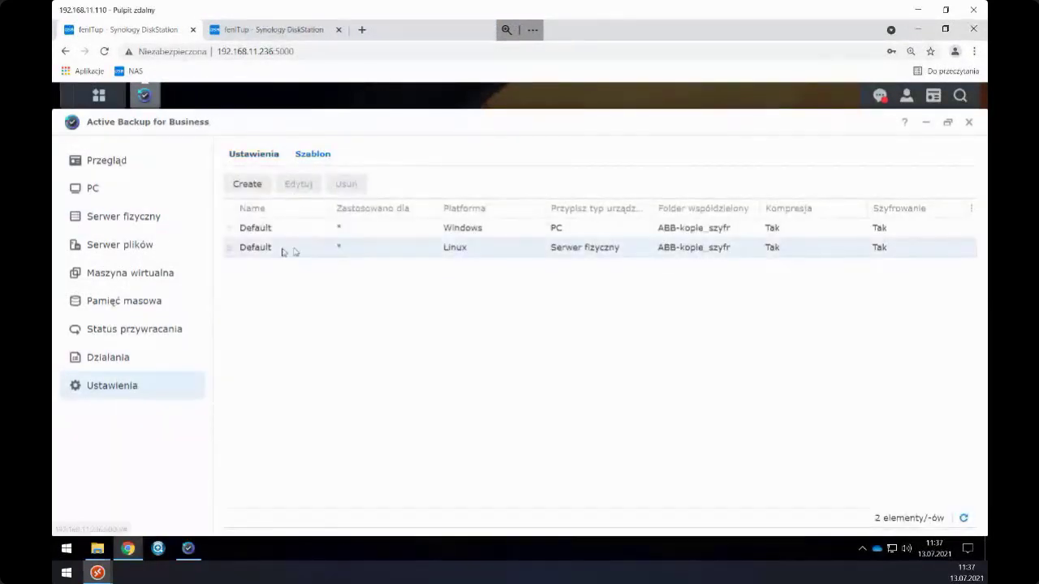
pyautogui.click(298, 185)
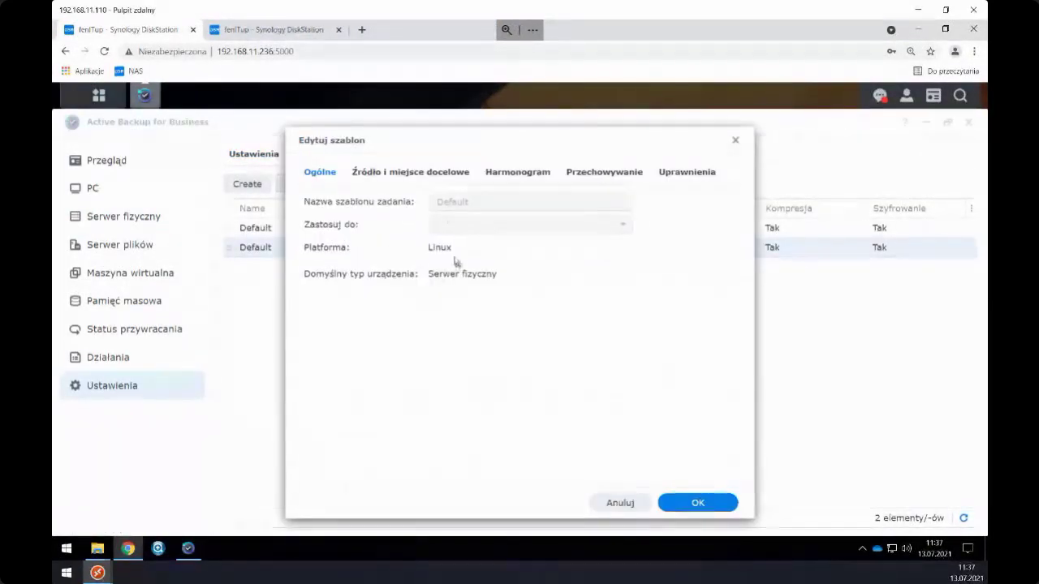
pyautogui.click(425, 175)
pyautogui.click(335, 176)
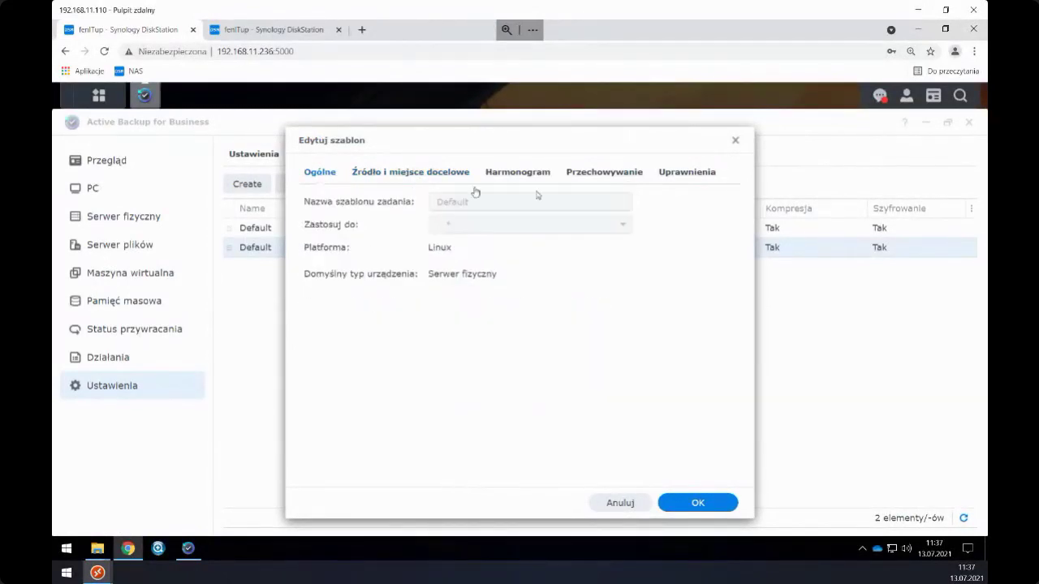
pyautogui.click(735, 140)
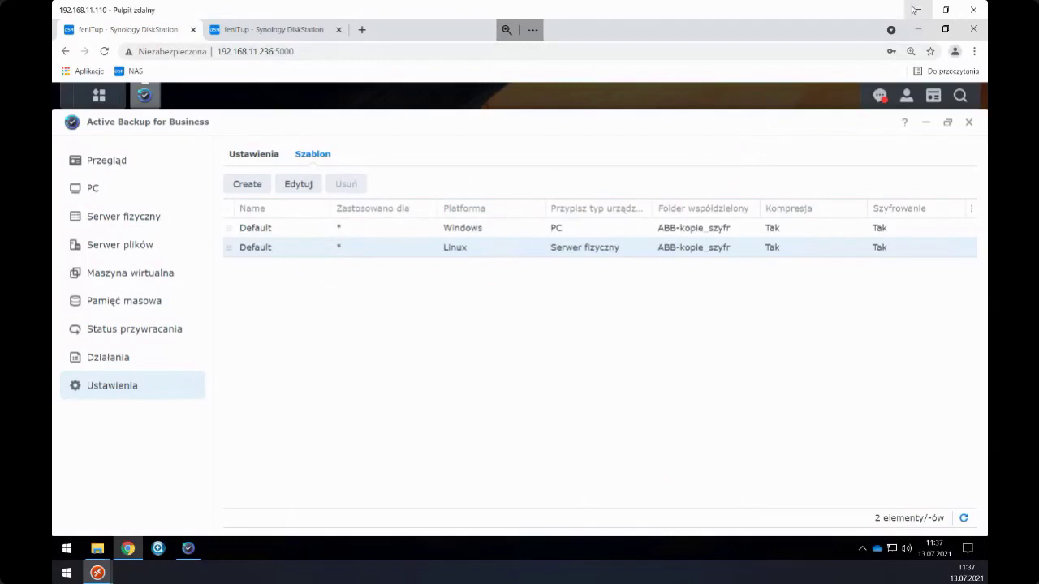
pyautogui.click(918, 10)
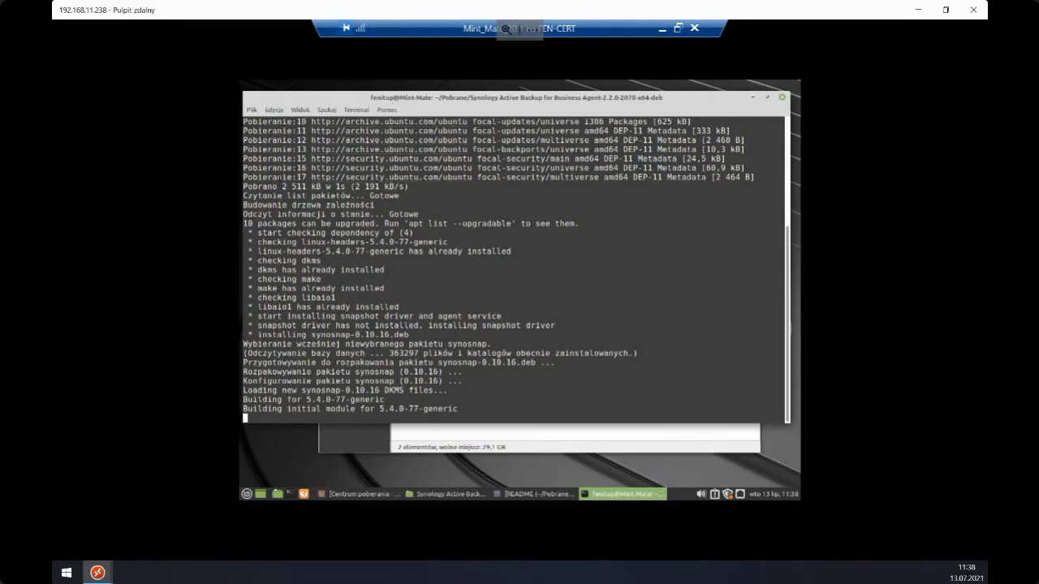
# - Switch to the 192.168.11.110 remote session showing the Active Backup templates
pyautogui.moveTo(97, 572)
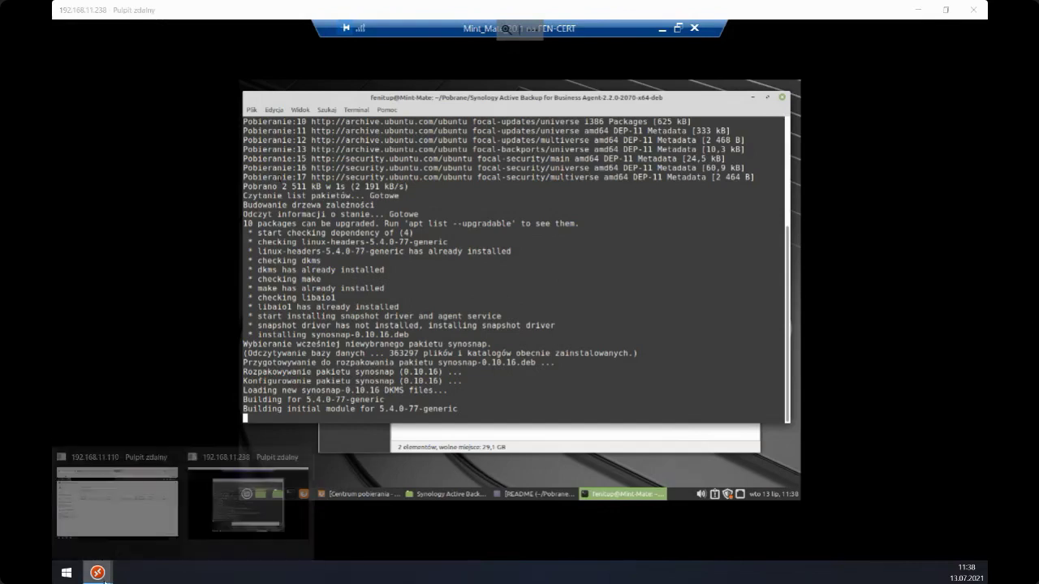
pyautogui.click(122, 506)
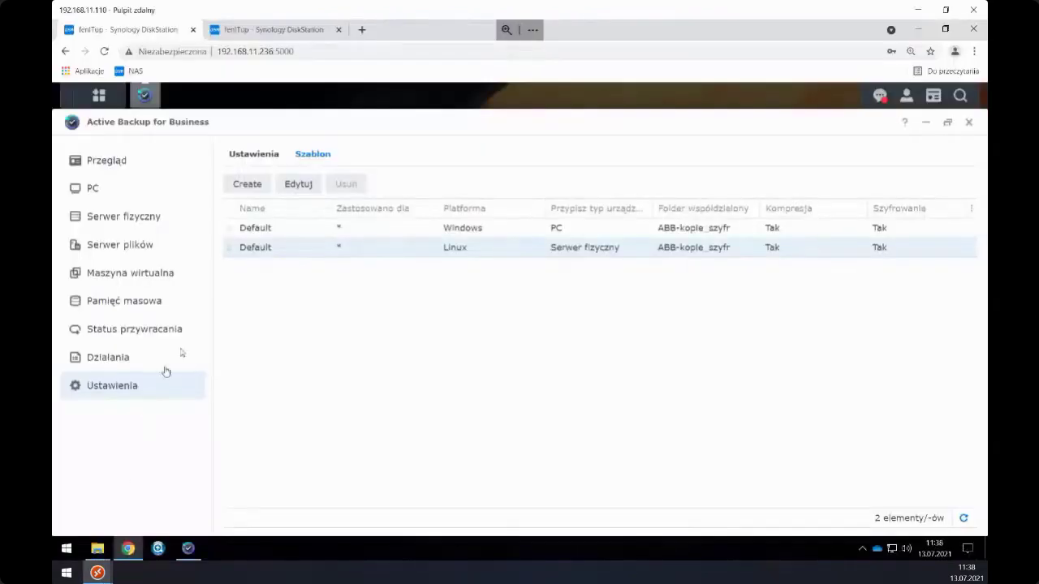
# - Start a new Linux agent template named 'ewvrewv'
pyautogui.click(258, 192)
pyautogui.click(430, 288)
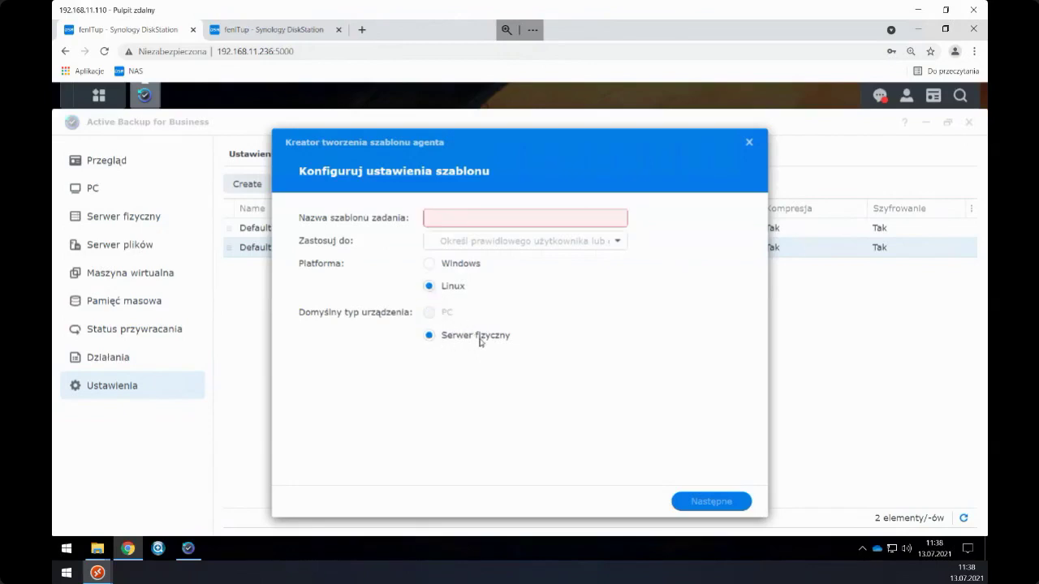
pyautogui.click(459, 222)
pyautogui.write('ewvrewv')
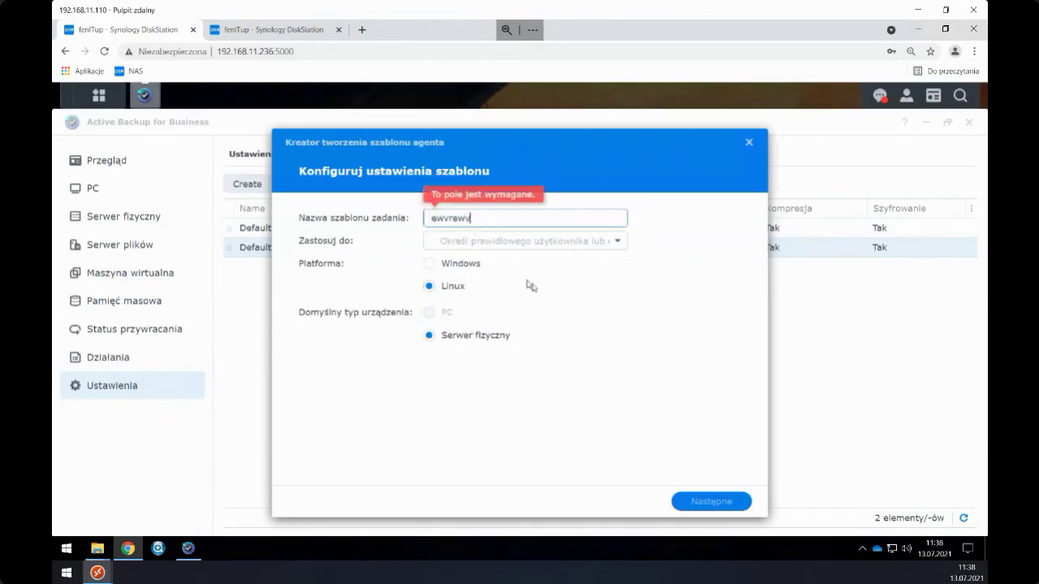
# - Apply the template to one user from the users and groups list
pyautogui.click(459, 245)
pyautogui.click(614, 246)
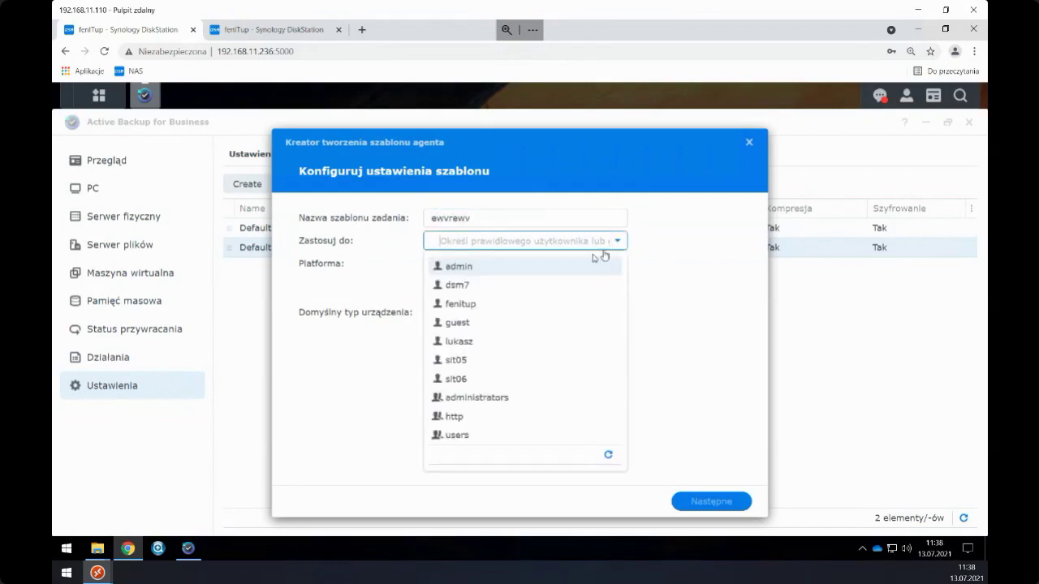
pyautogui.click(659, 312)
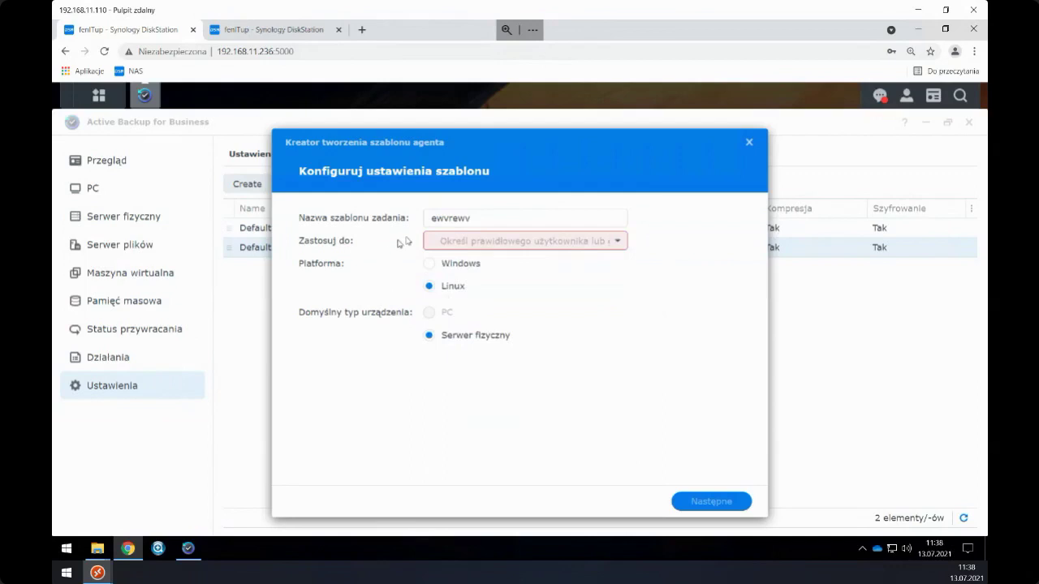
pyautogui.click(462, 244)
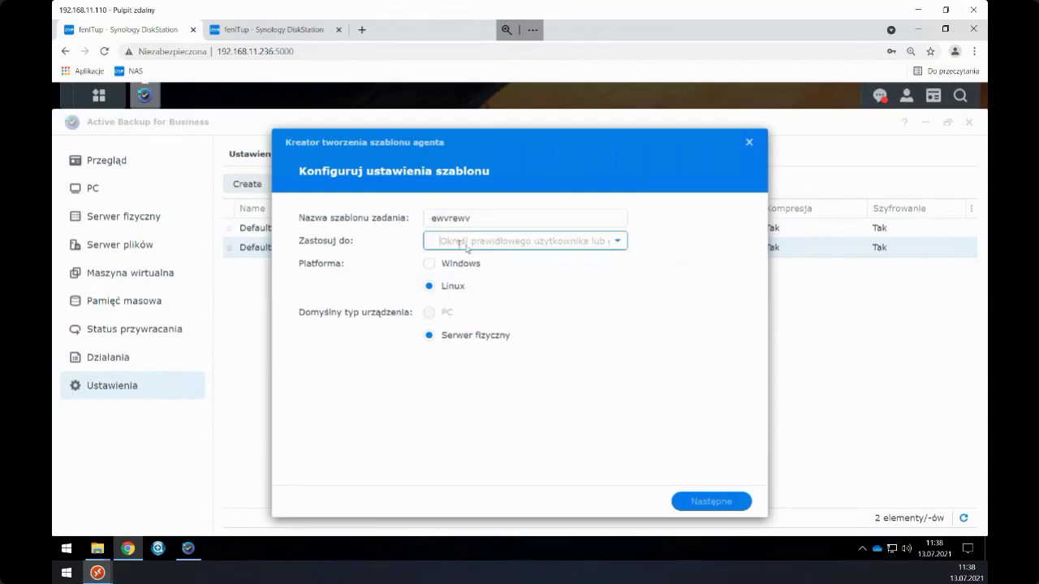
pyautogui.click(619, 241)
pyautogui.click(464, 305)
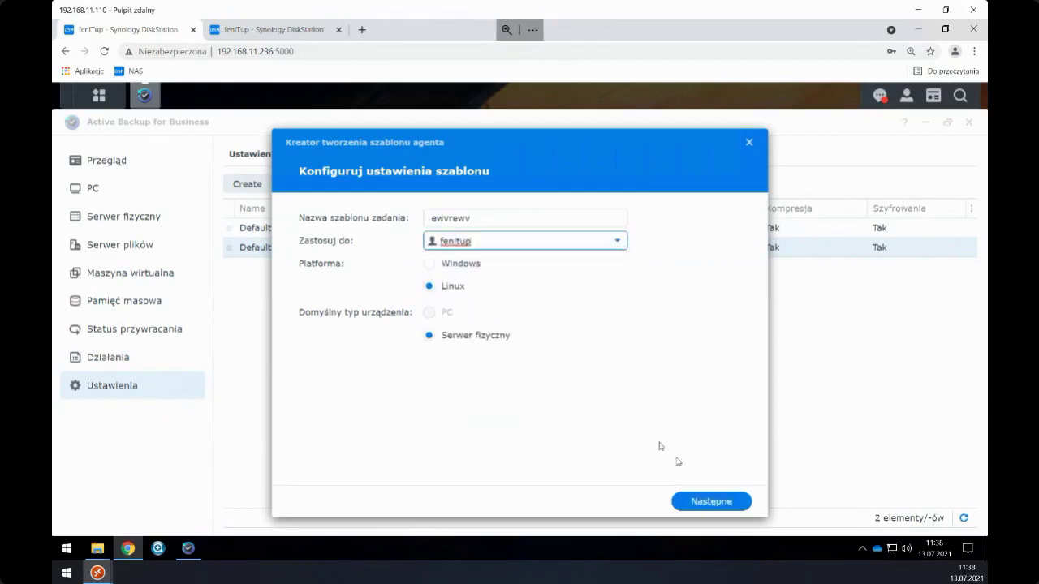
# - Advance the wizard to the backup destination step and return to the Mint session
pyautogui.click(703, 502)
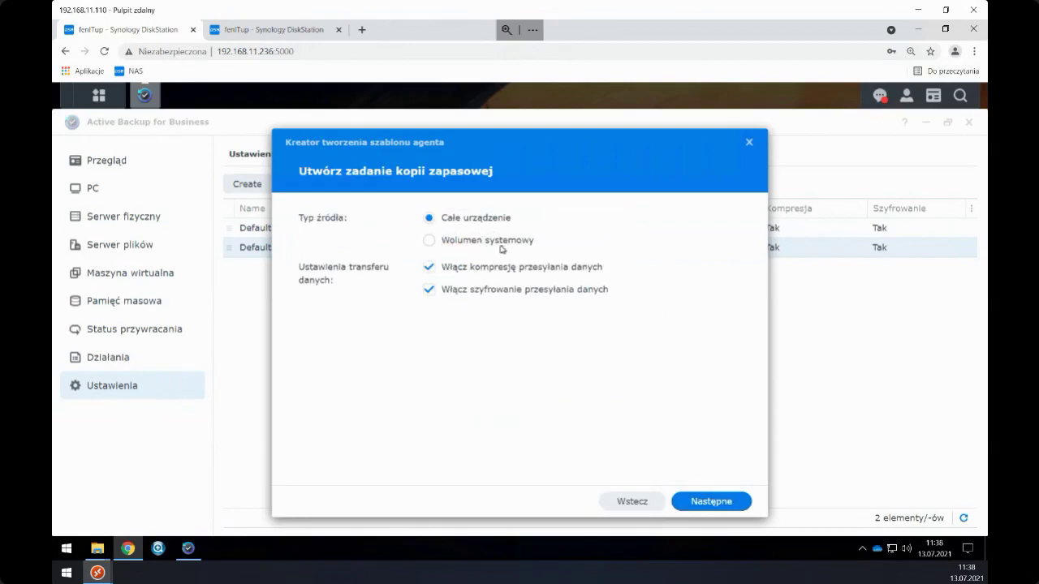
pyautogui.click(695, 502)
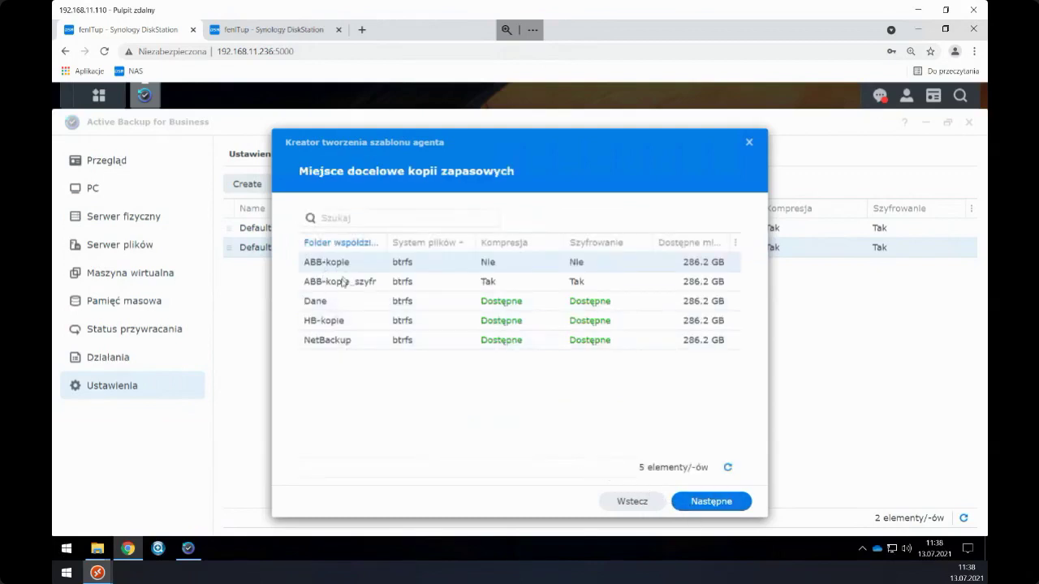
pyautogui.moveTo(437, 144); pyautogui.dragTo(507, 146)
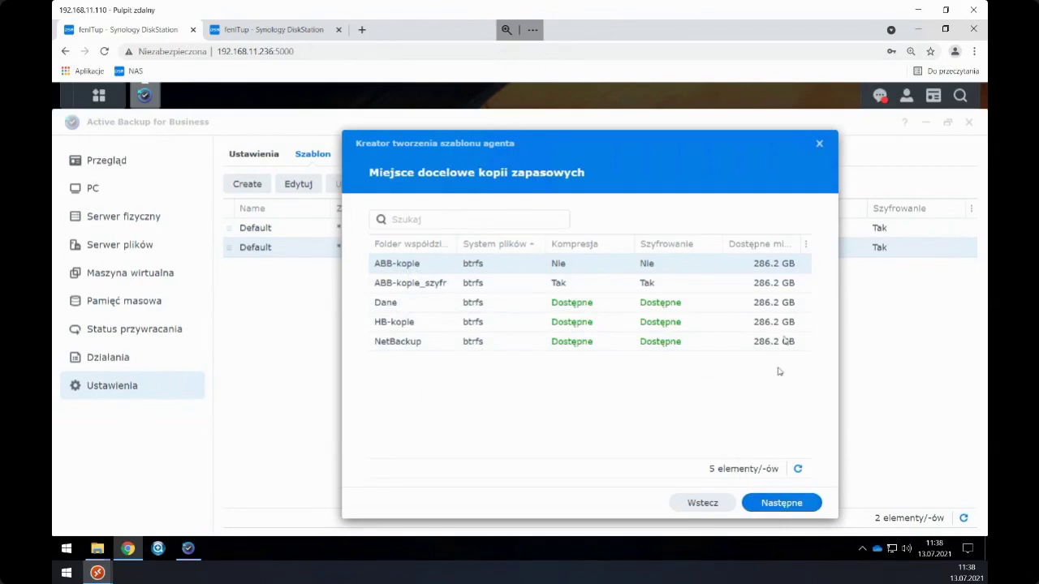
pyautogui.click(97, 573)
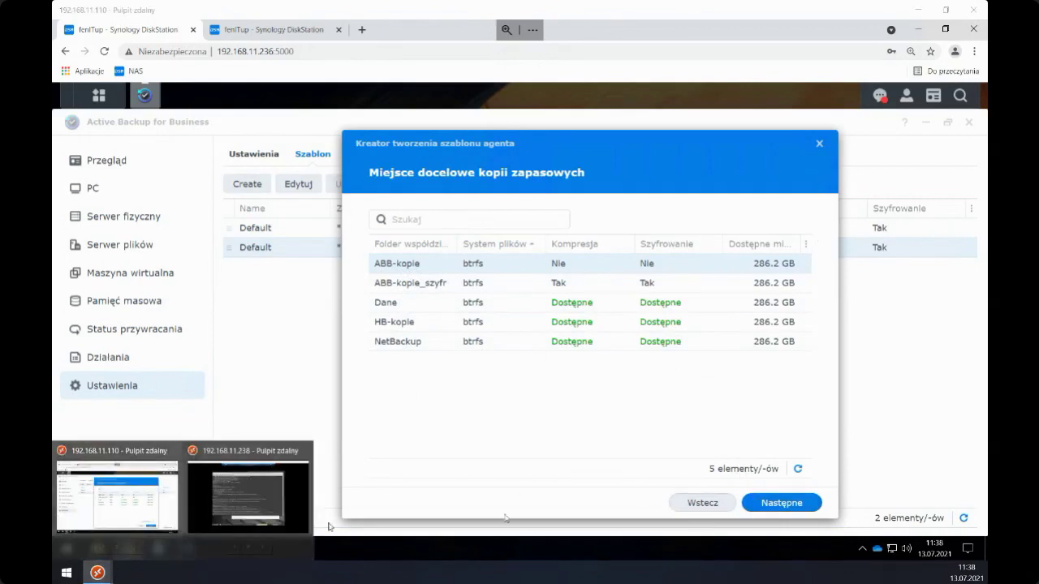
pyautogui.click(236, 501)
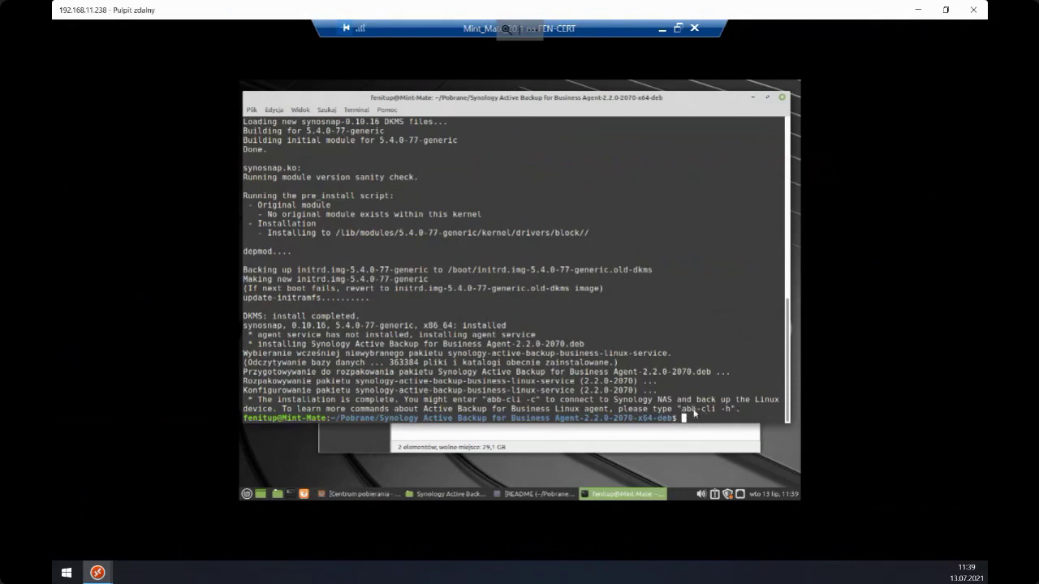
# - Run sudo abb-cli -h and read the agent's command help
pyautogui.press('Return')
pyautogui.press('Return')
pyautogui.press('Return')
pyautogui.press('Return')
pyautogui.press('Return')
pyautogui.press('Return')
pyautogui.press('Return')
pyautogui.press('Return')
pyautogui.press('Return')
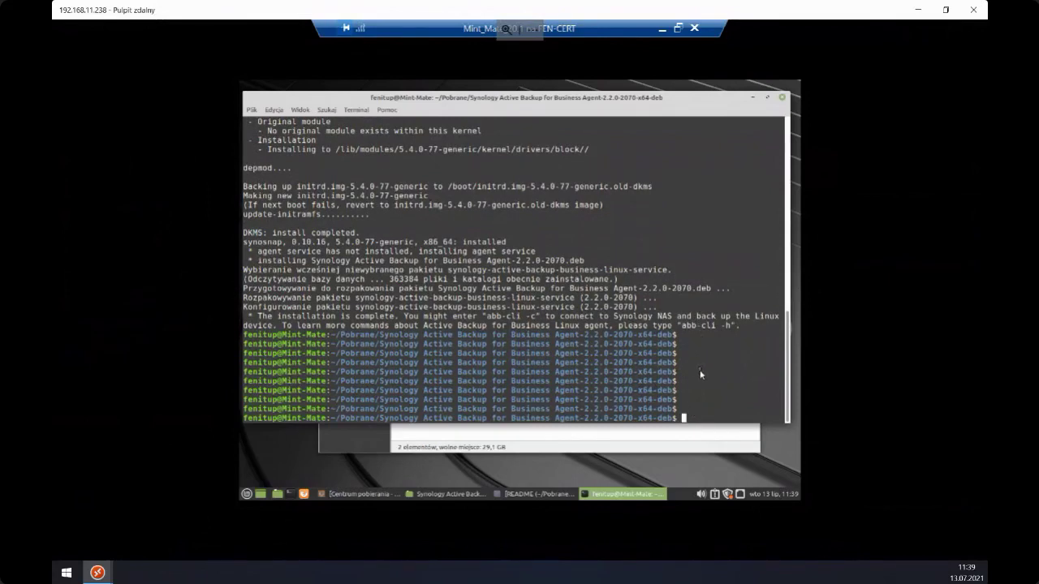
pyautogui.write('sudo abb-cli -h')
pyautogui.press('Return')
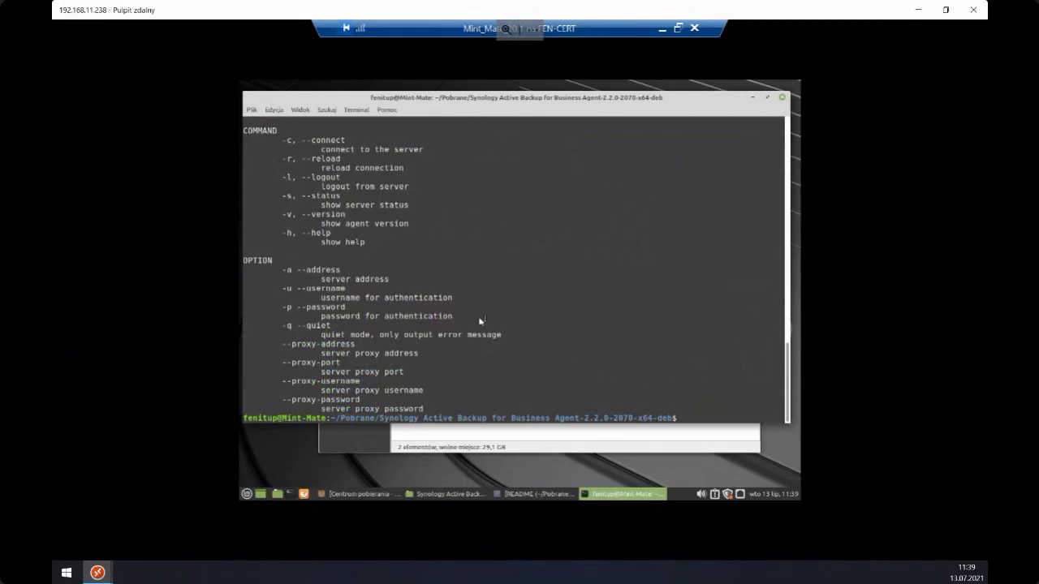
pyautogui.scroll(2, 467, 323)
# - Clear the terminal and move up two folders to the home directory
pyautogui.write('clear')
pyautogui.press('Return')
pyautogui.write('cd ..')
pyautogui.press('Return')
pyautogui.write('cd ..')
pyautogui.press('Return')
pyautogui.press('Return')
pyautogui.press('Return')
pyautogui.write('clear')
pyautogui.press('Return')
# - Type and erase partial 'abb' and 'sudo' commands at the prompt
pyautogui.write('abb')
pyautogui.press('BackSpace')
pyautogui.press('BackSpace')
pyautogui.press('BackSpace')
pyautogui.write('sudo')
pyautogui.press('BackSpace')
pyautogui.press('BackSpace')
pyautogui.press('BackSpace')
pyautogui.press('BackSpace')
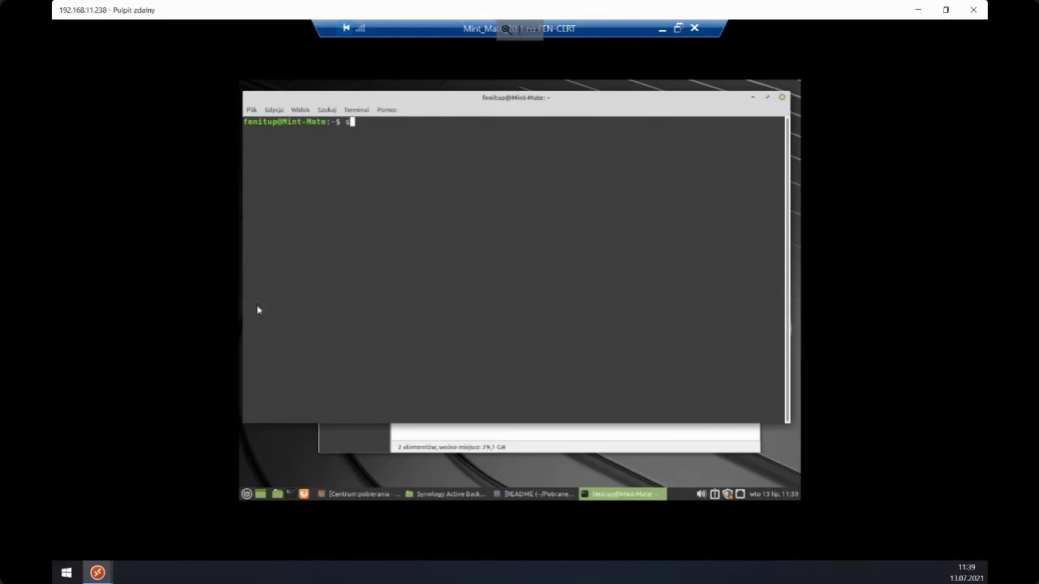
# - Check the agent version and connection status with abb-cli -v and -s
pyautogui.write('sudo abb-cli -hv')
pyautogui.press('Return')
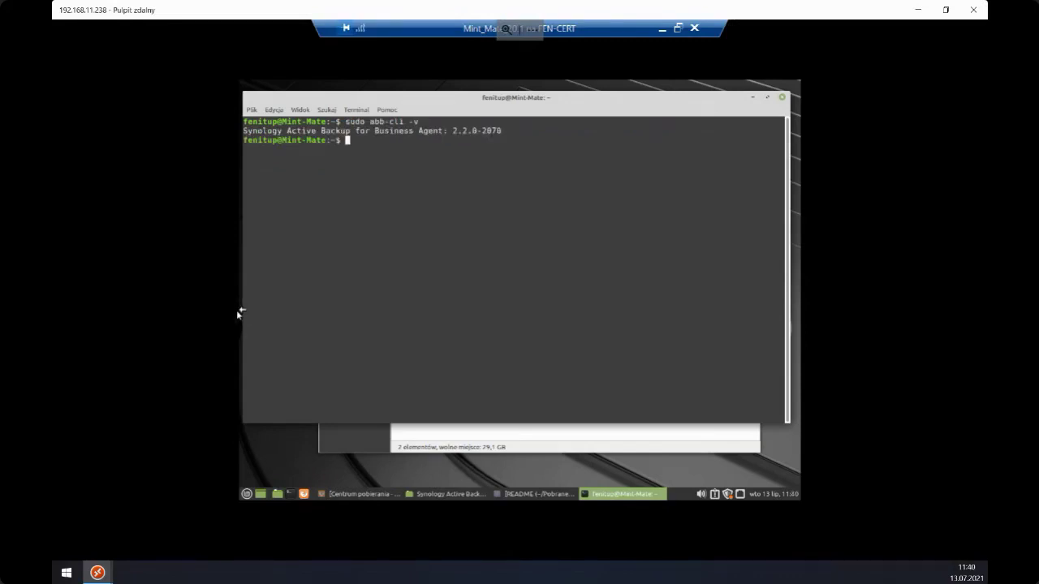
pyautogui.press('Up')
pyautogui.write('s')
pyautogui.press('Return')
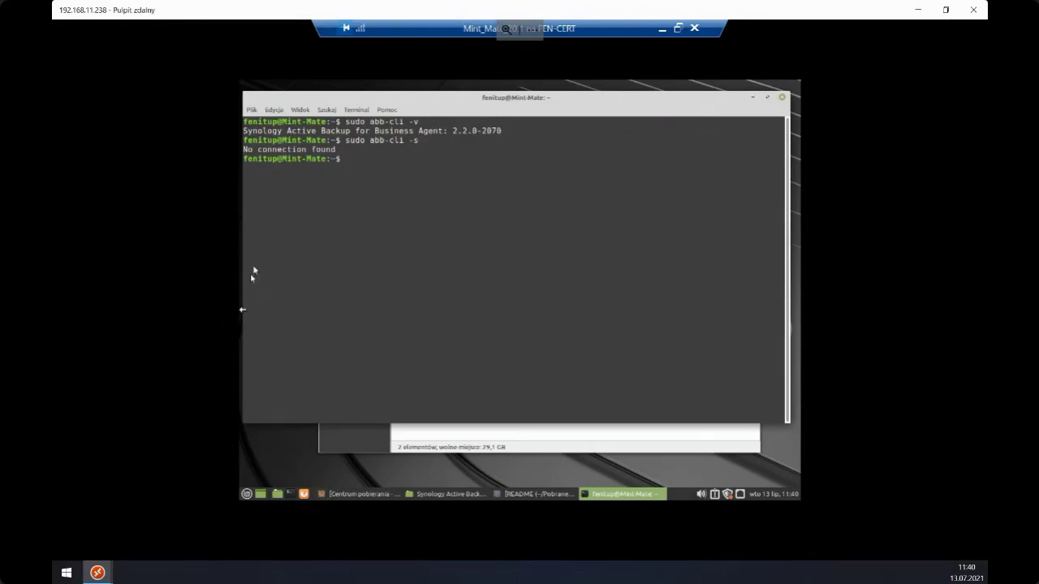
# - Connect with abb-cli -c to 192.168.11.236 using the account credentials, accepting the certificate
pyautogui.press('Up')
pyautogui.press('BackSpace')
pyautogui.write('cli -c')
pyautogui.press('Return')
pyautogui.write('192.168.')
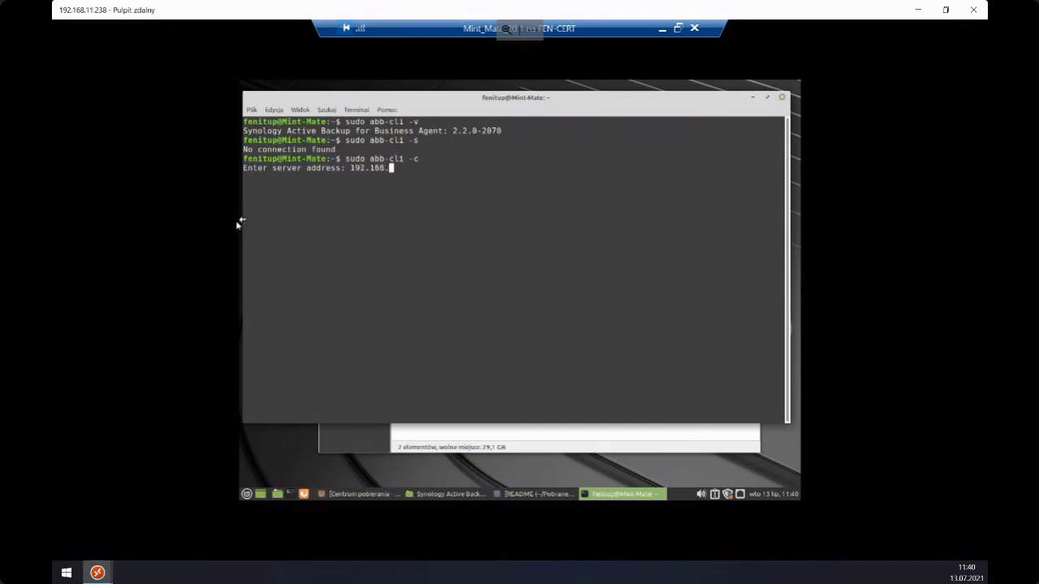
pyautogui.write('11.236')
pyautogui.press('Return')
pyautogui.write('fenitup')
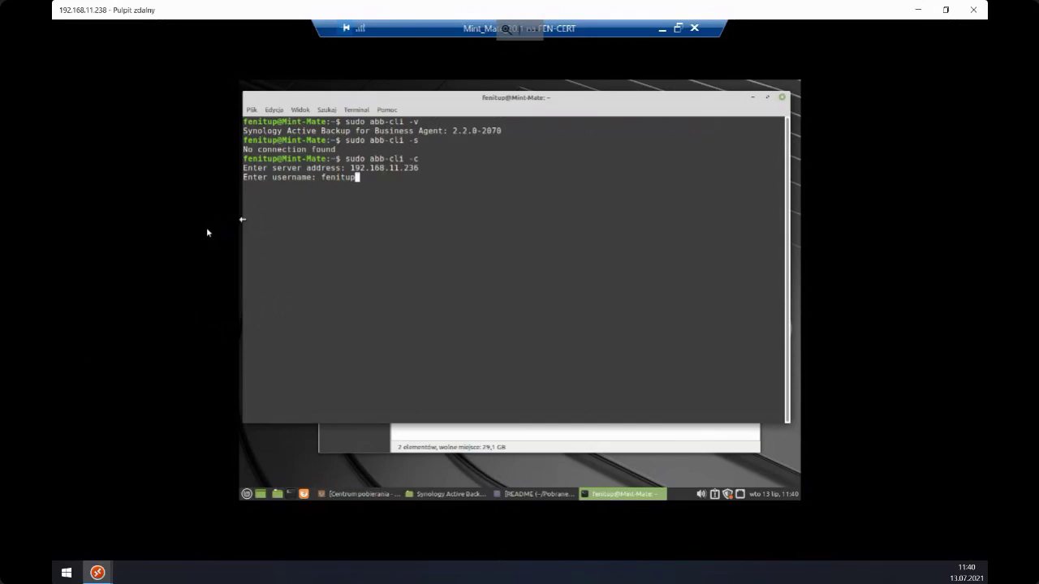
pyautogui.press('Return')
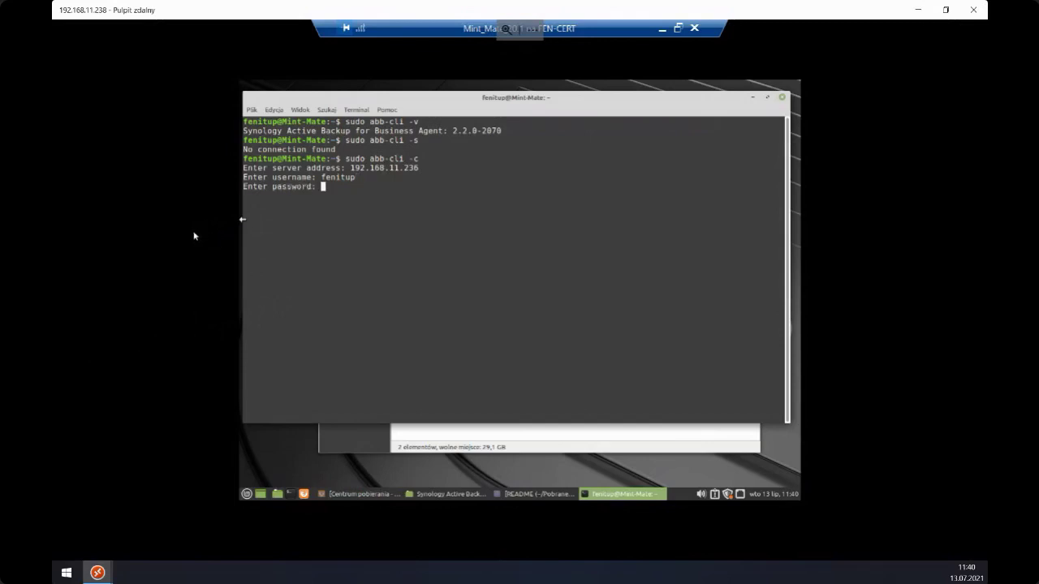
pyautogui.press('Return')
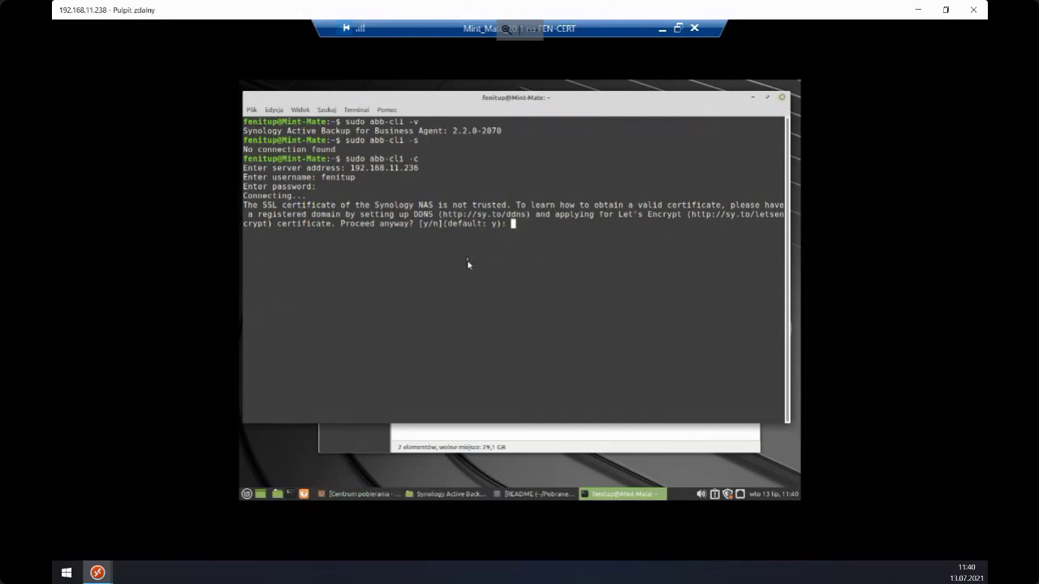
pyautogui.write('y')
pyautogui.press('Return')
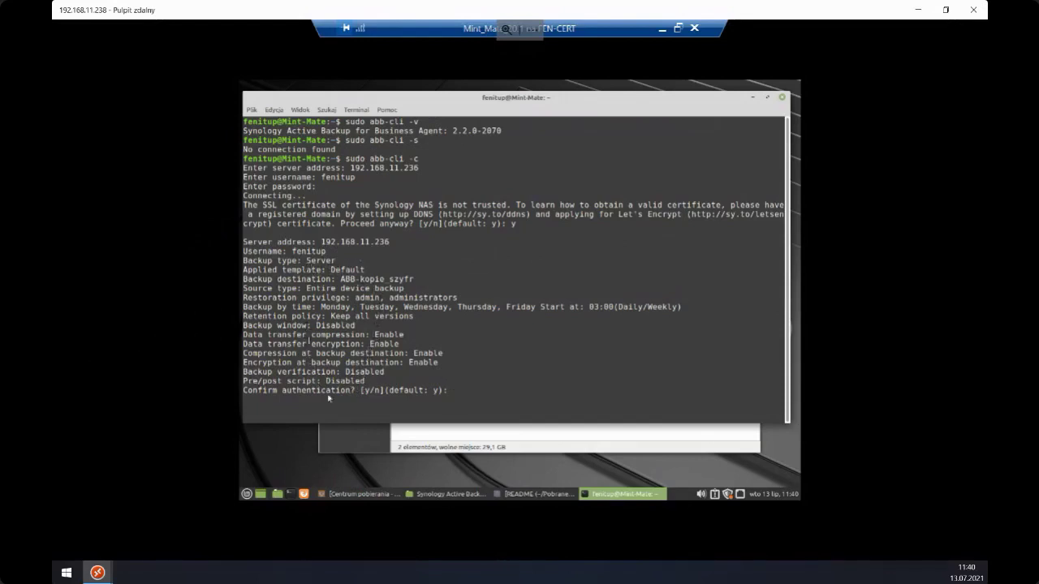
# - Discard the new template wizard in the Active Backup session
pyautogui.moveTo(99, 573)
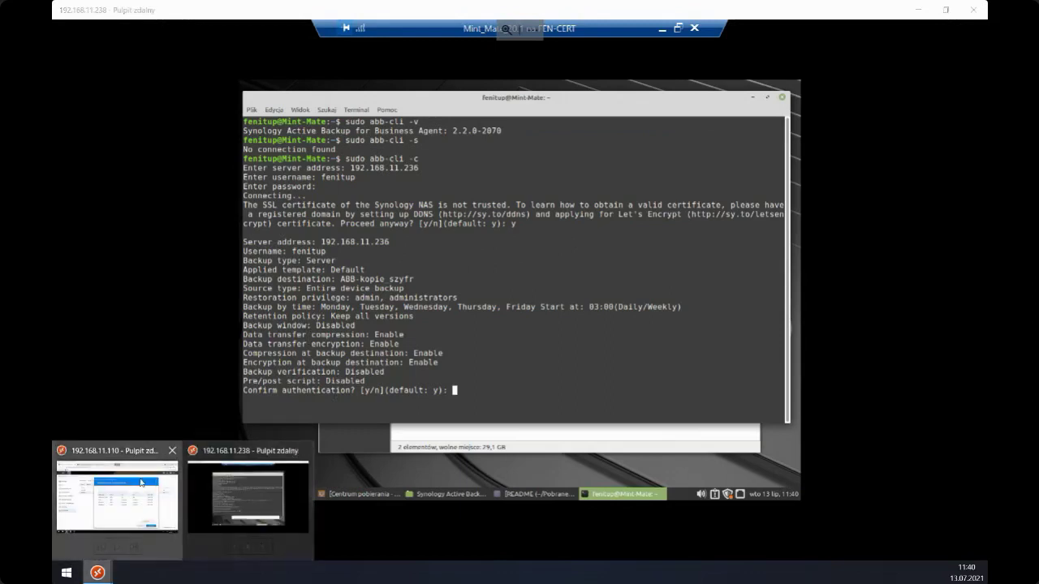
pyautogui.click(118, 499)
pyautogui.click(818, 146)
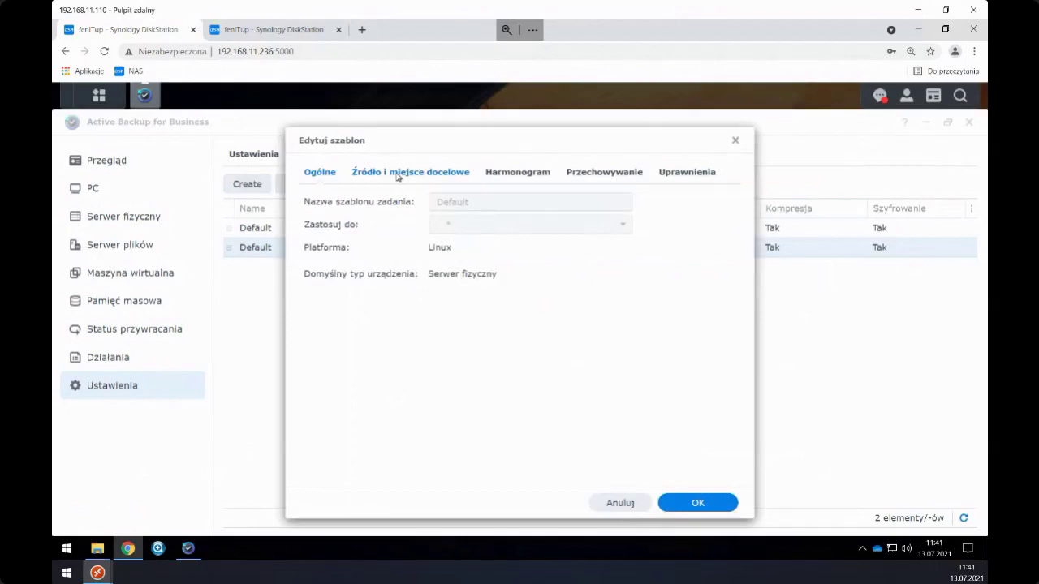
# - Review the Default Linux template's source, schedule, retention and permission settings
pyautogui.click(394, 174)
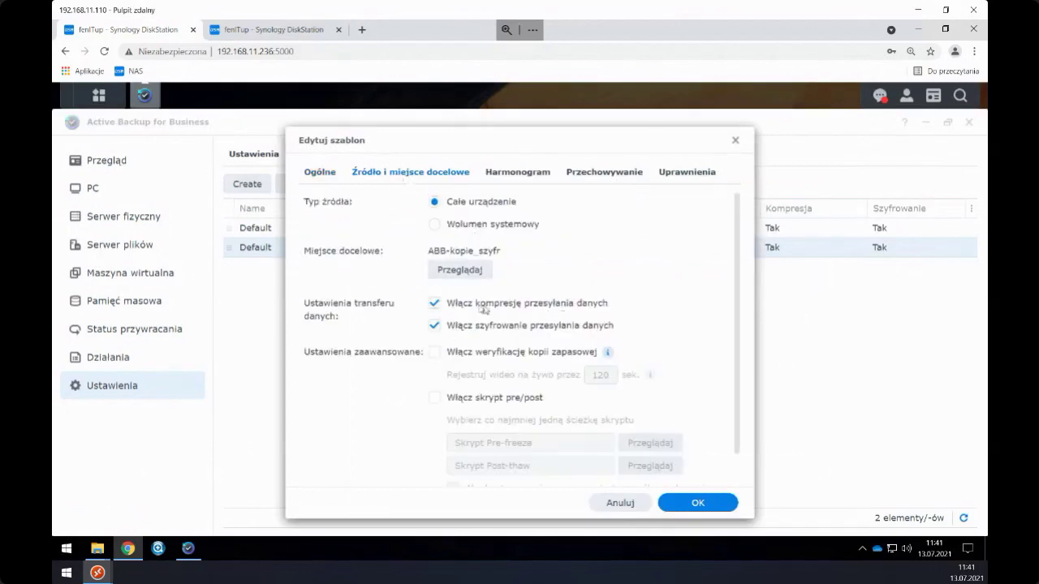
pyautogui.click(516, 173)
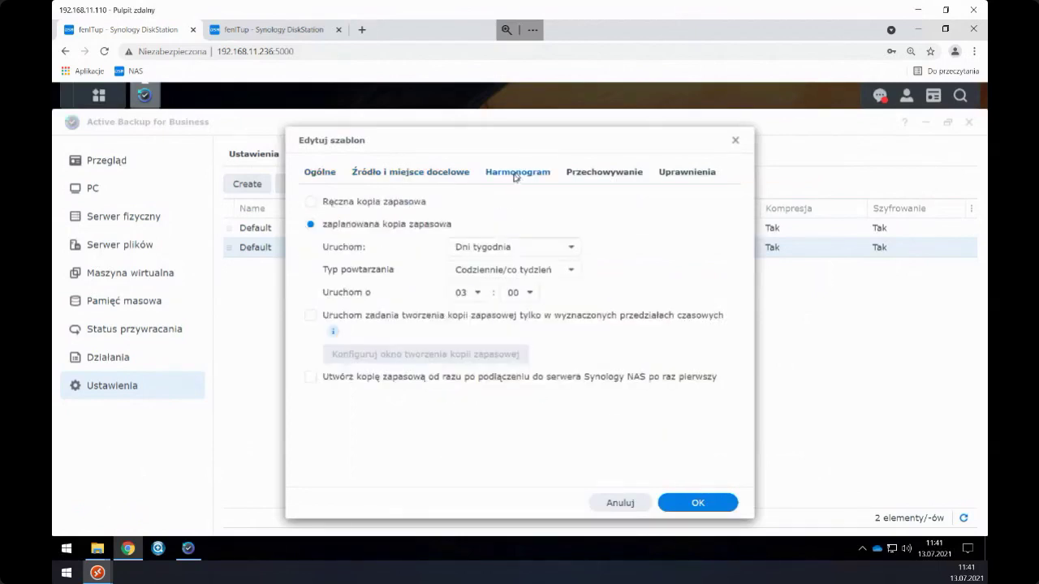
pyautogui.click(579, 174)
pyautogui.click(674, 172)
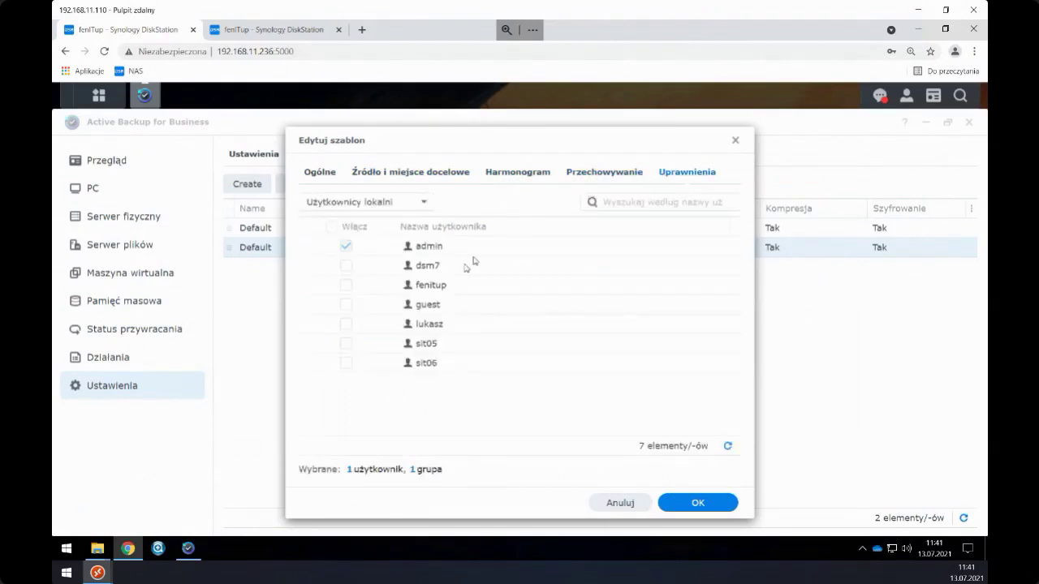
pyautogui.moveTo(189, 551)
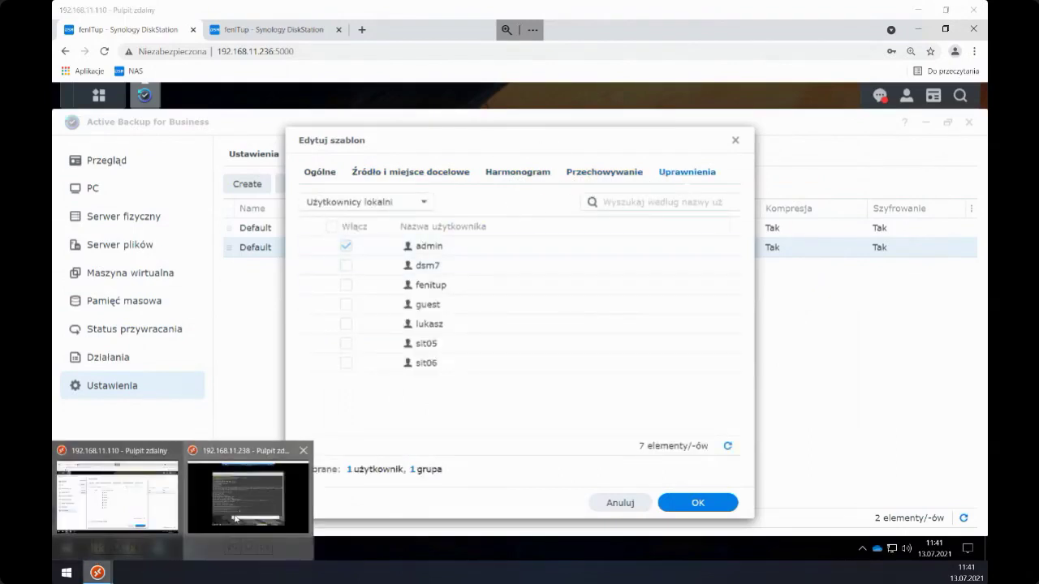
pyautogui.click(243, 487)
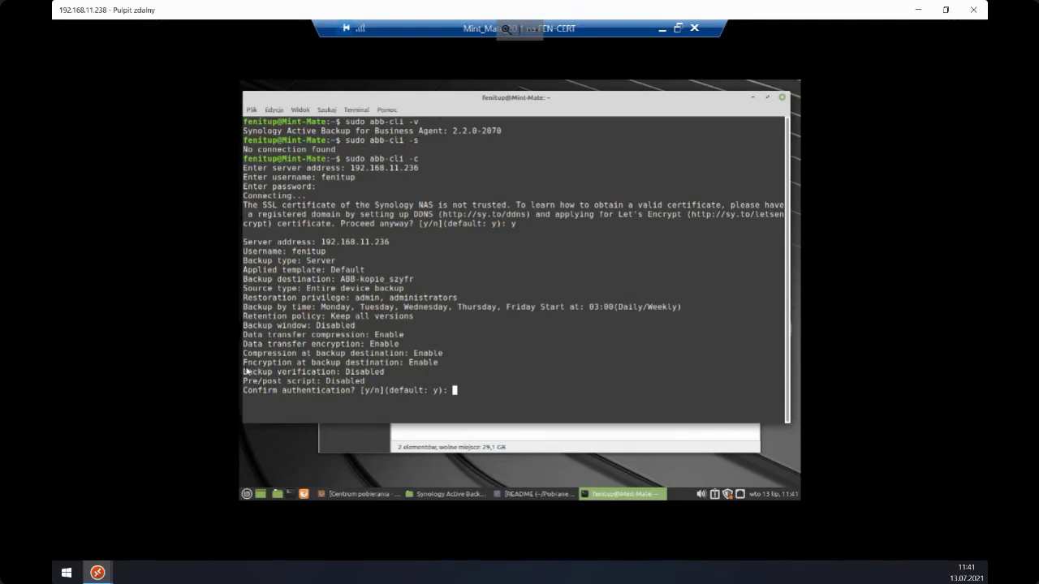
# - Answer y to confirm authentication, then return to the Synology remote desktop
pyautogui.write('y')
pyautogui.press('Return')
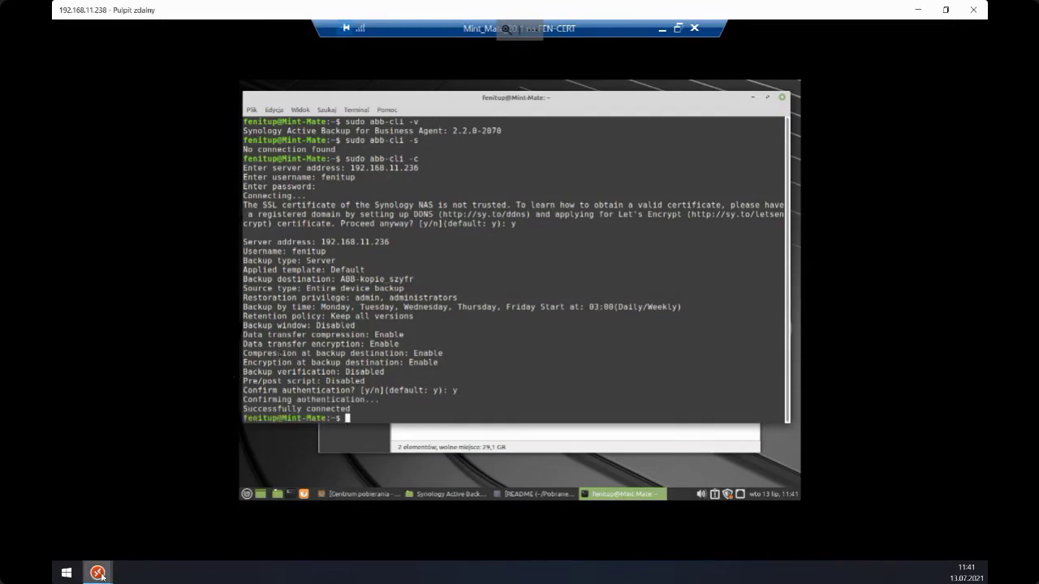
pyautogui.moveTo(97, 572)
pyautogui.click(106, 490)
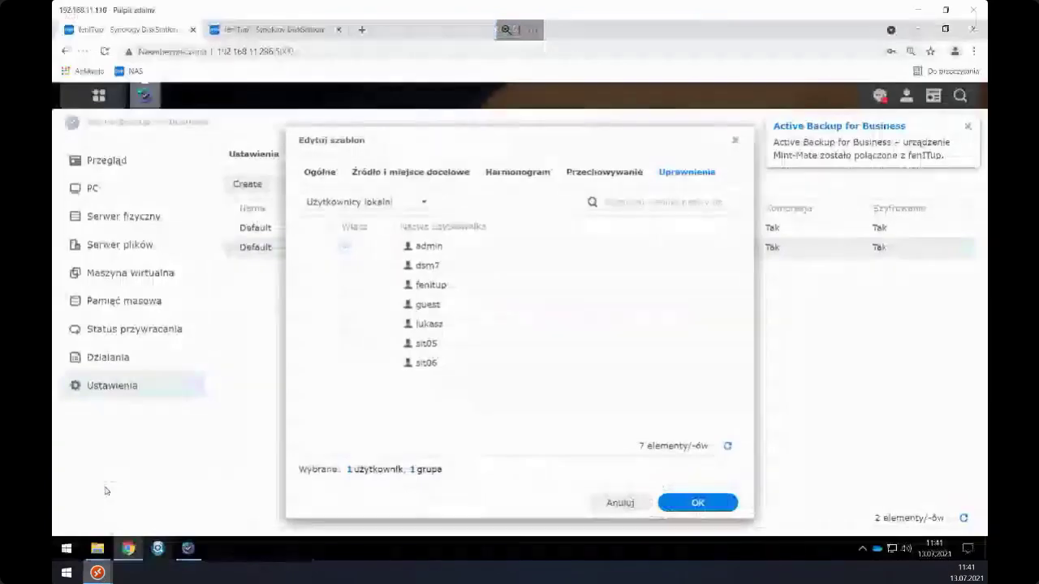
# - Show the Linux physical server list and arrange the remote windows side by side
pyautogui.click(735, 139)
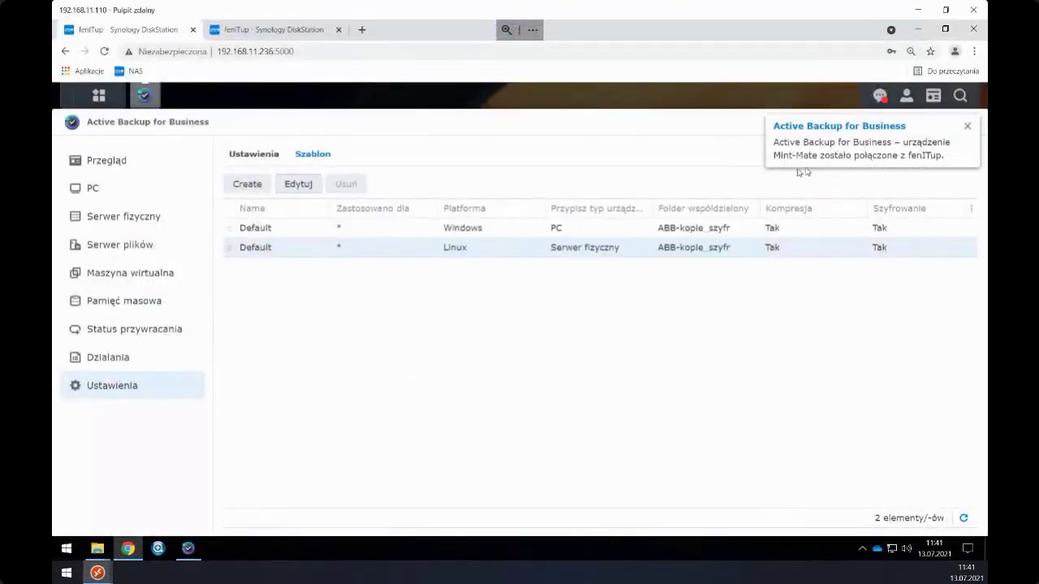
pyautogui.click(128, 216)
pyautogui.click(299, 153)
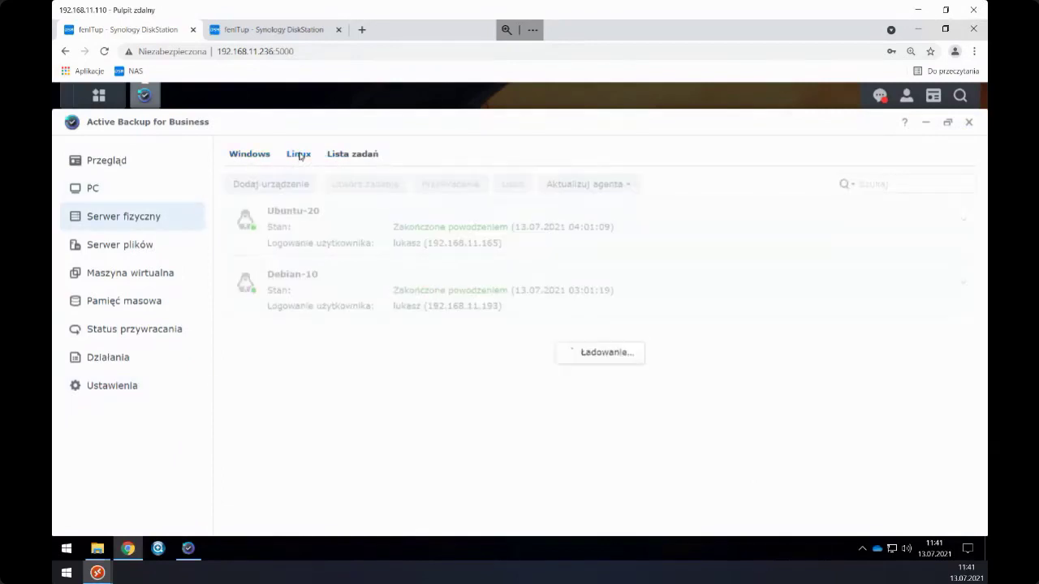
pyautogui.click(944, 10)
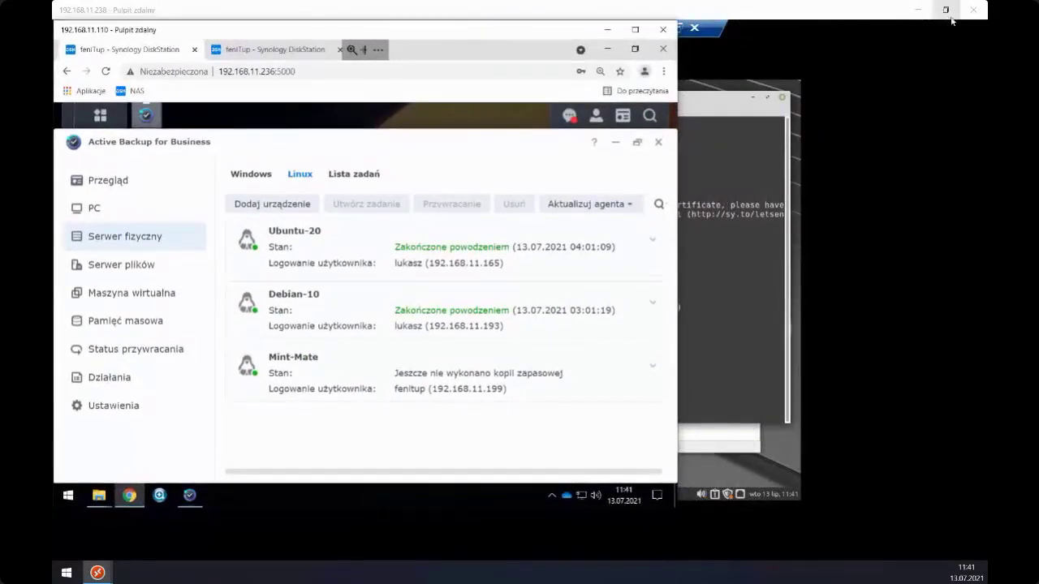
pyautogui.click(945, 10)
pyautogui.moveTo(658, 52); pyautogui.dragTo(820, 31)
pyautogui.moveTo(322, 38); pyautogui.dragTo(327, 38)
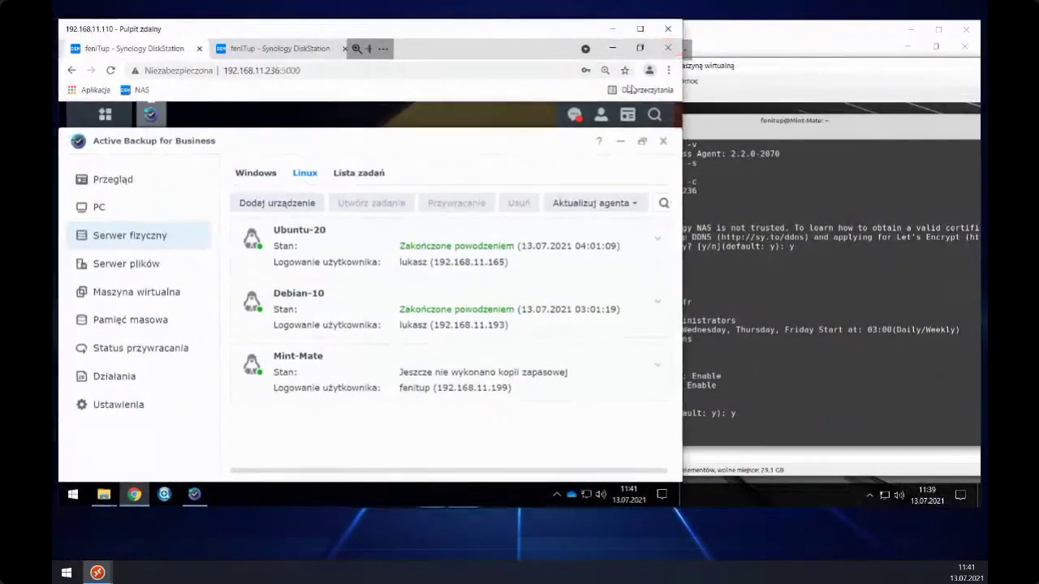
pyautogui.click(677, 505)
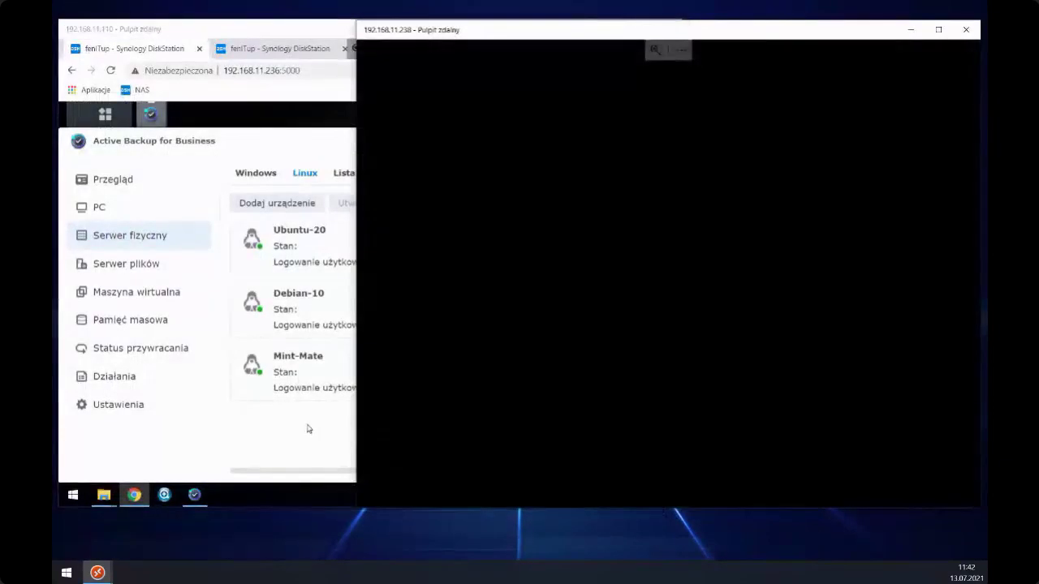
pyautogui.click(678, 507)
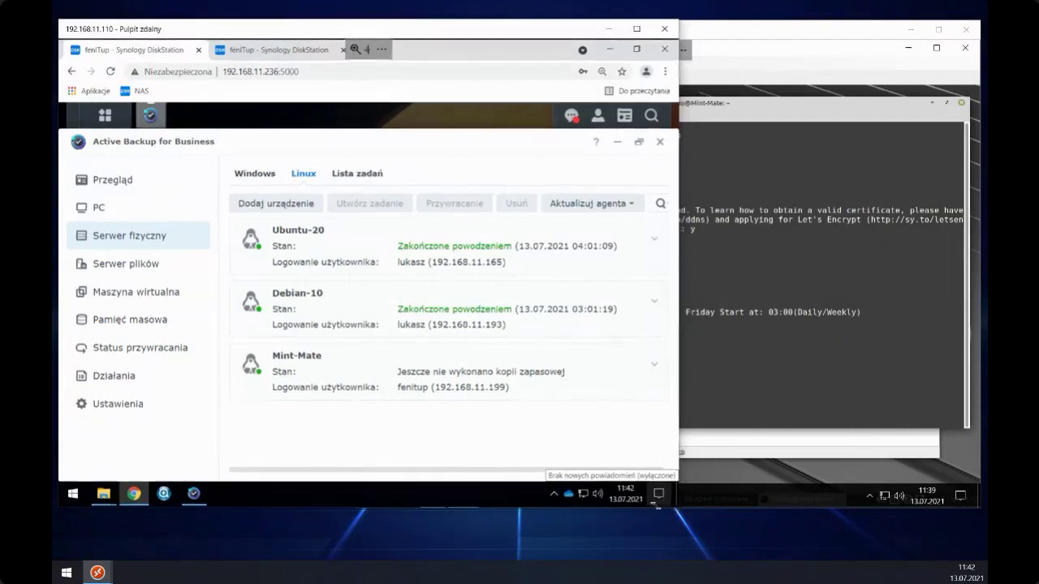
pyautogui.moveTo(680, 508); pyautogui.dragTo(579, 528)
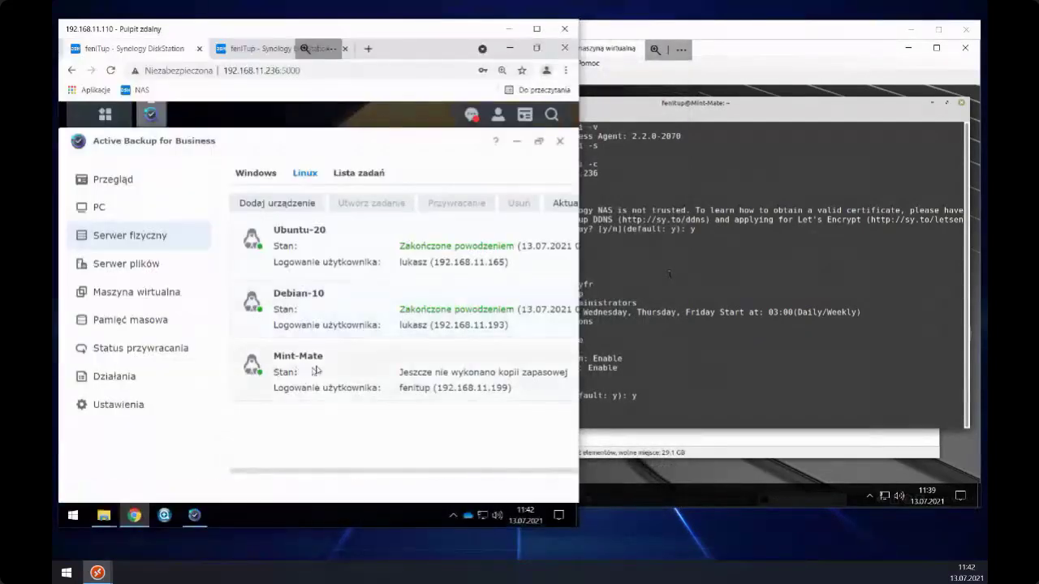
# - Expand Mint-Mate's details showing agent 2.2.0-2070 and its backup task
pyautogui.click(317, 370)
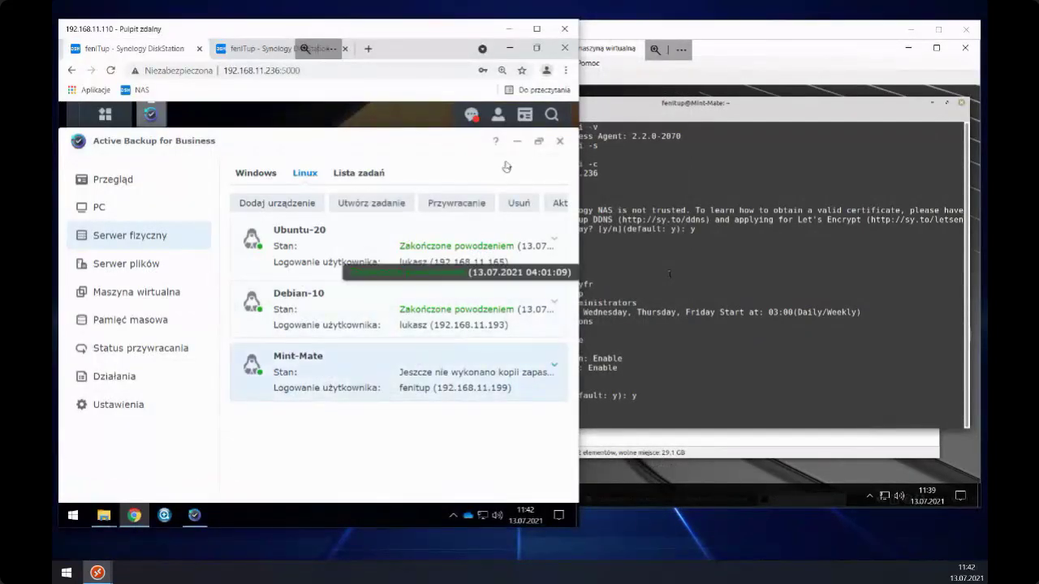
pyautogui.click(553, 364)
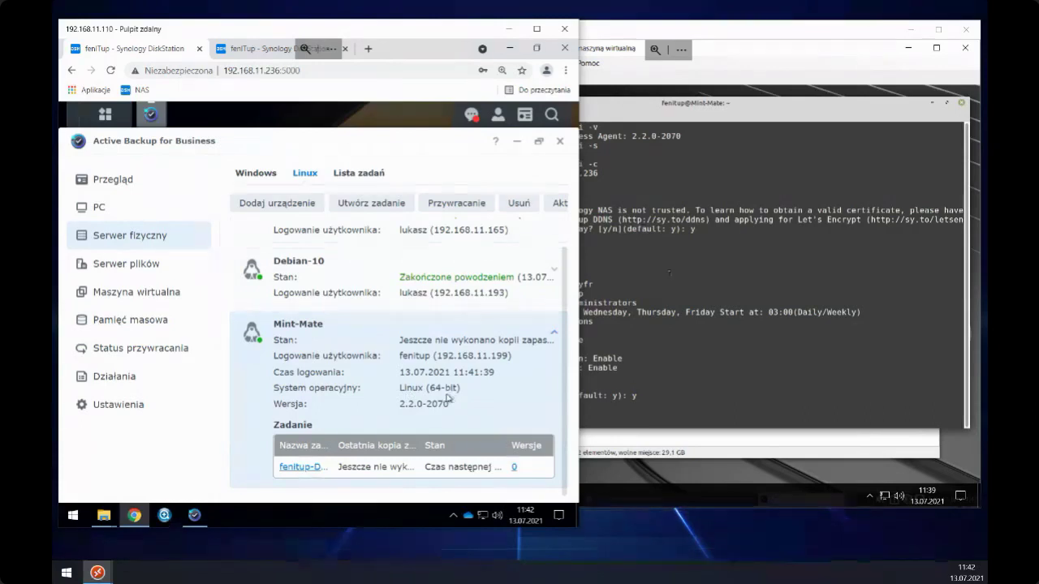
pyautogui.click(680, 104)
pyautogui.press('Up')
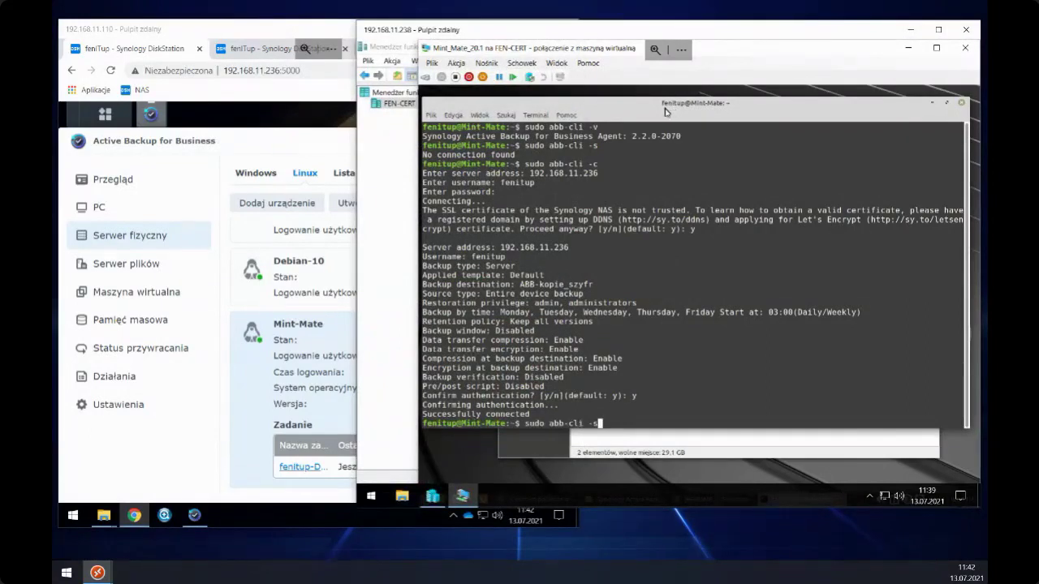
pyautogui.press('Return')
pyautogui.write('clear')
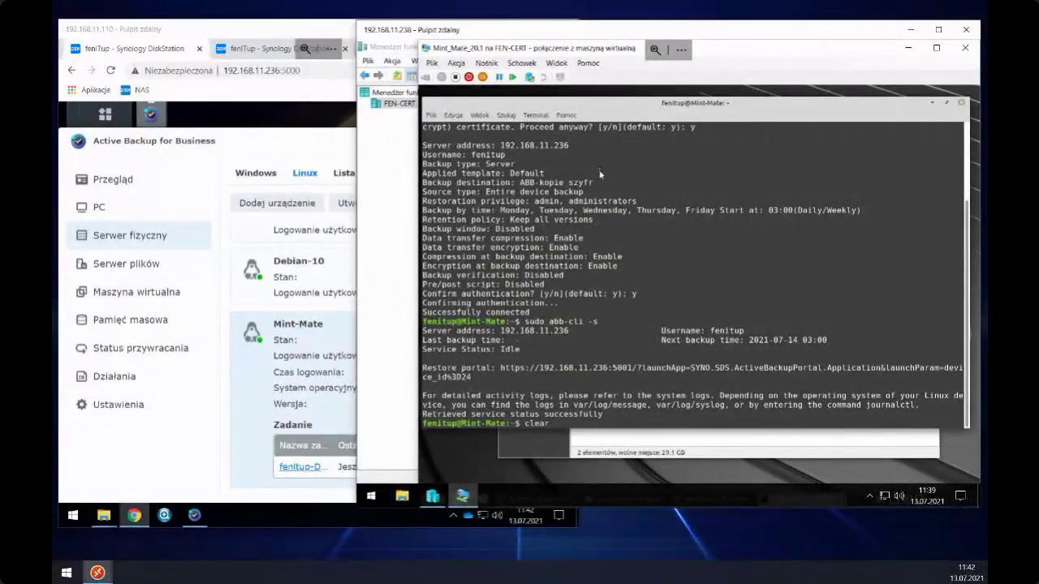
pyautogui.press('Return')
pyautogui.press('Up')
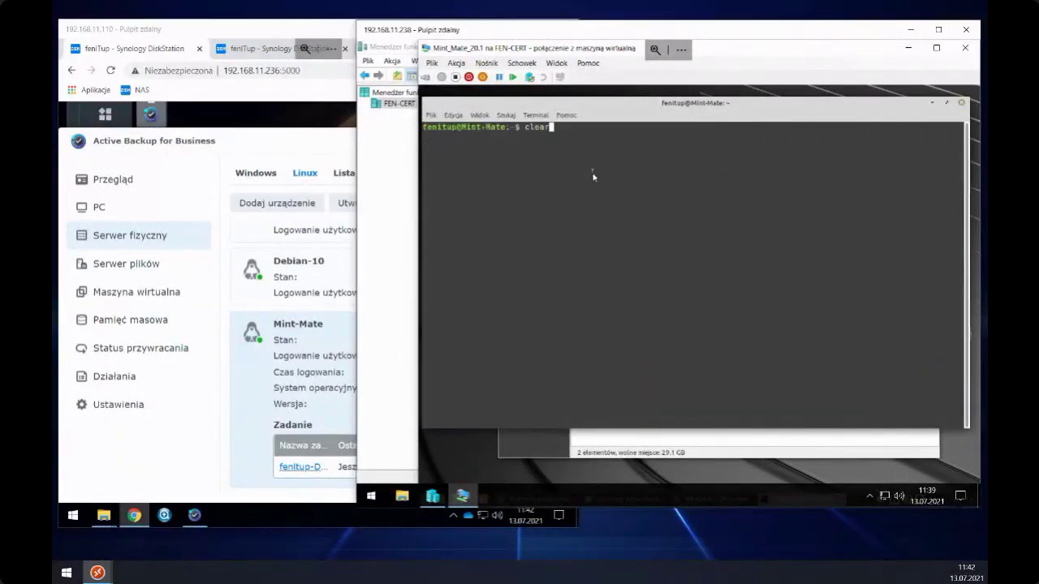
pyautogui.press('Up')
pyautogui.press('Return')
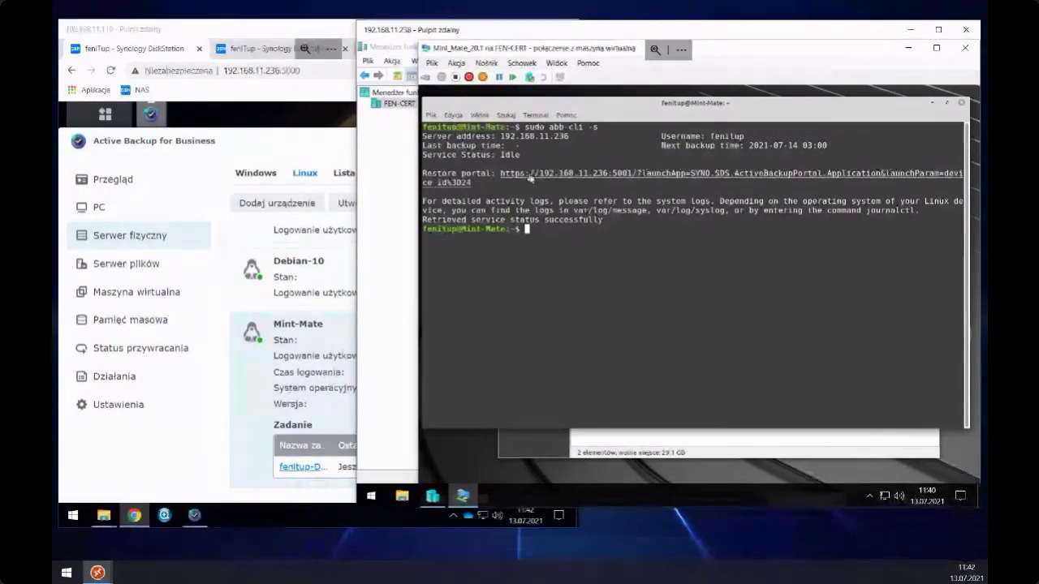
pyautogui.click(276, 146)
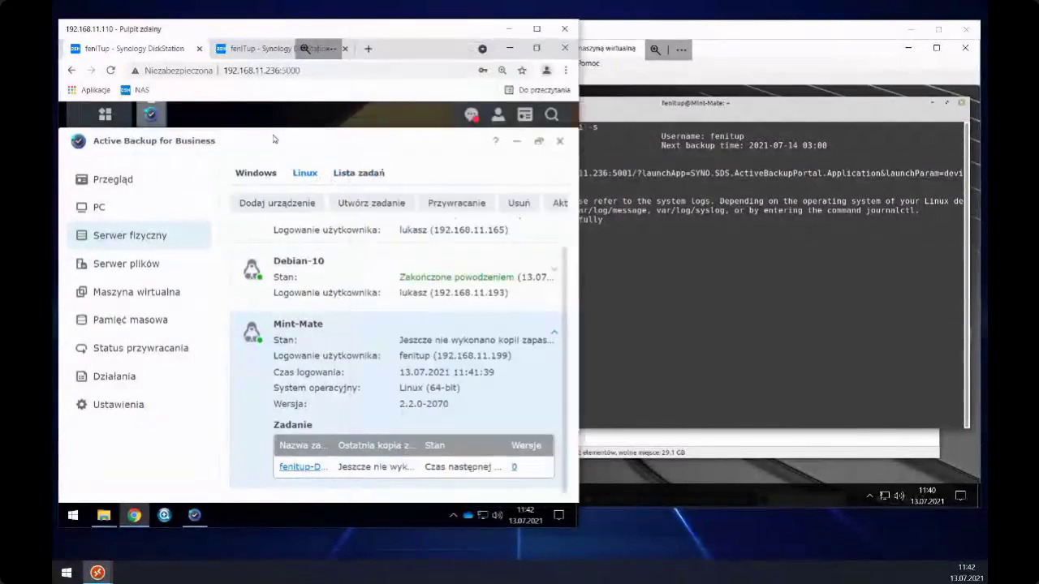
# - Go full screen and open the Mint-Mate backup task for editing
pyautogui.click(535, 31)
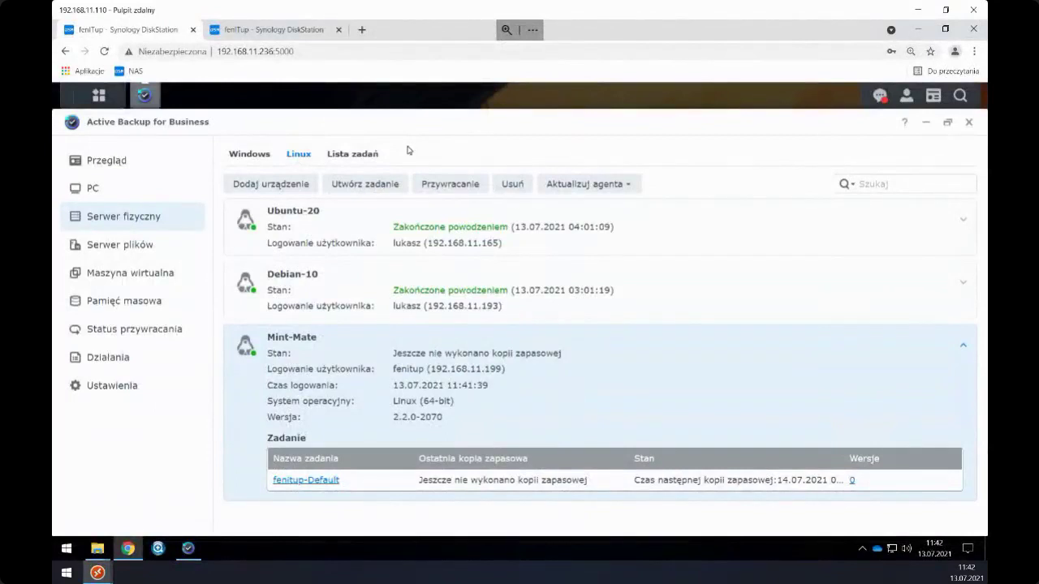
pyautogui.press('F11')
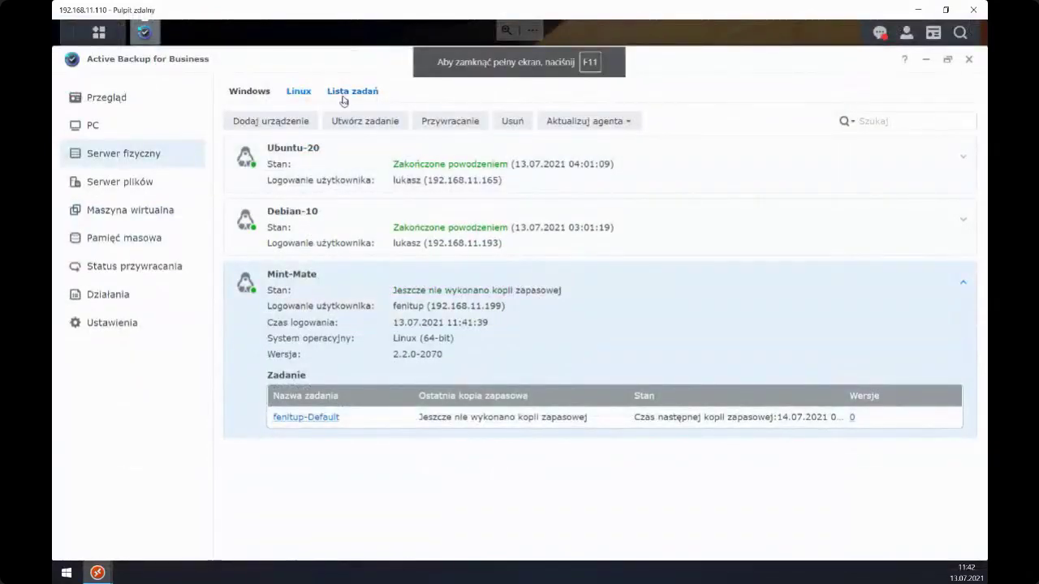
pyautogui.click(344, 92)
pyautogui.click(264, 245)
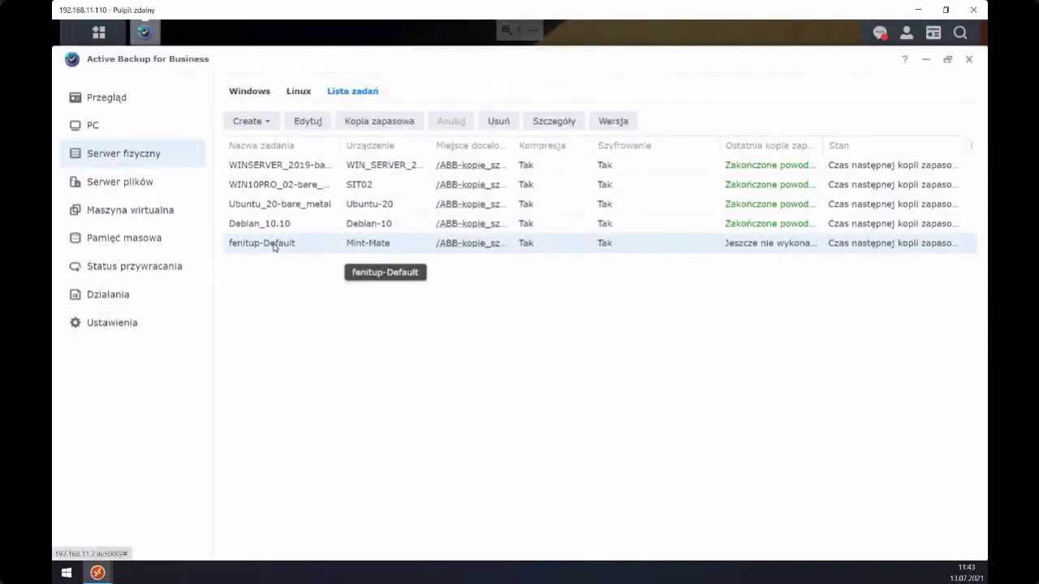
pyautogui.click(305, 122)
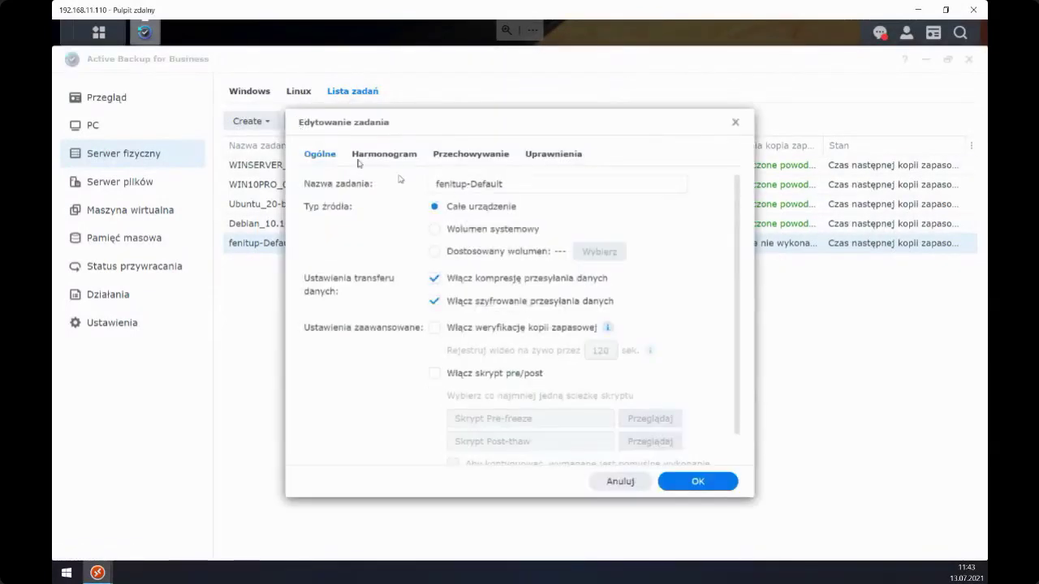
# - Rename the backup task to Linux-Mint_Mate
pyautogui.moveTo(519, 190); pyautogui.dragTo(421, 193)
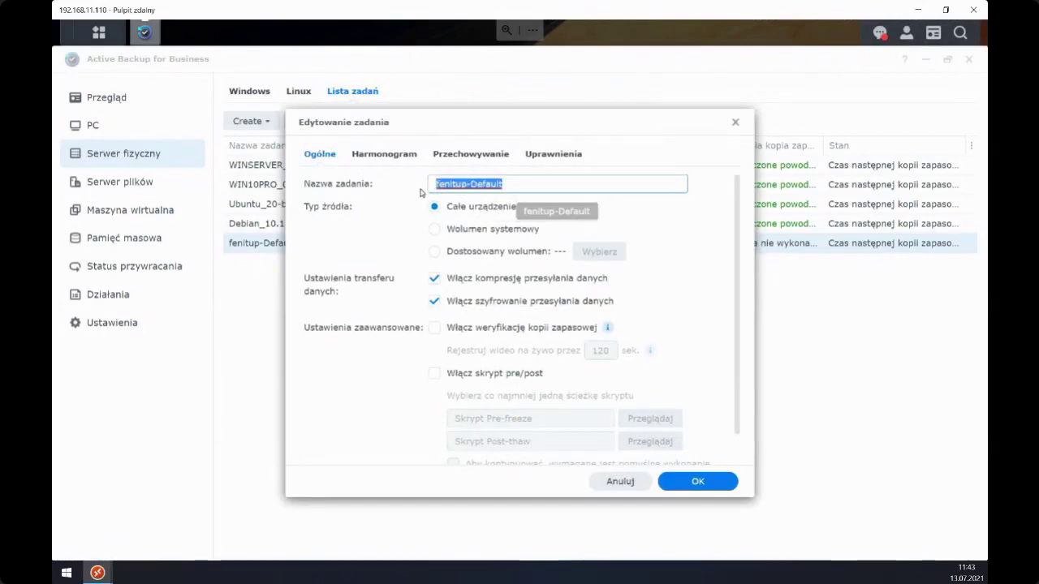
pyautogui.write('Linux')
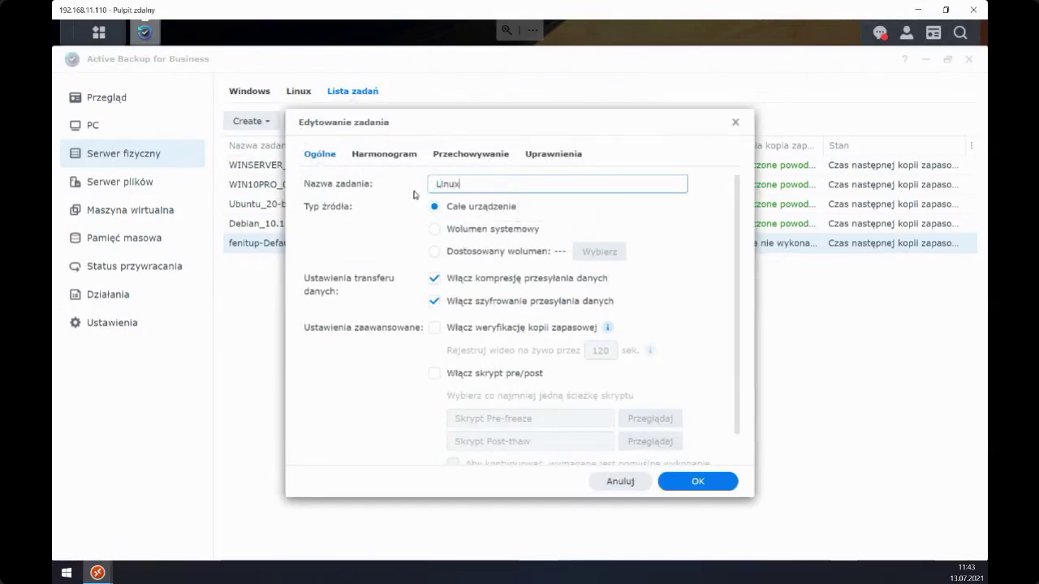
pyautogui.write('-test')
pyautogui.press('BackSpace')
pyautogui.press('BackSpace')
pyautogui.press('BackSpace')
pyautogui.press('BackSpace')
pyautogui.press('BackSpace')
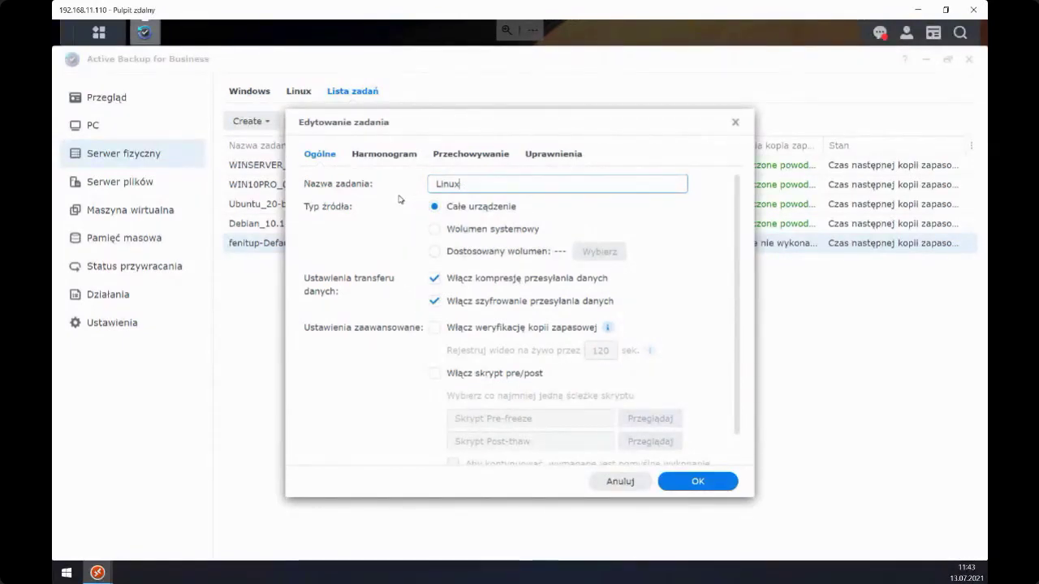
pyautogui.write('-Mint_Mate')
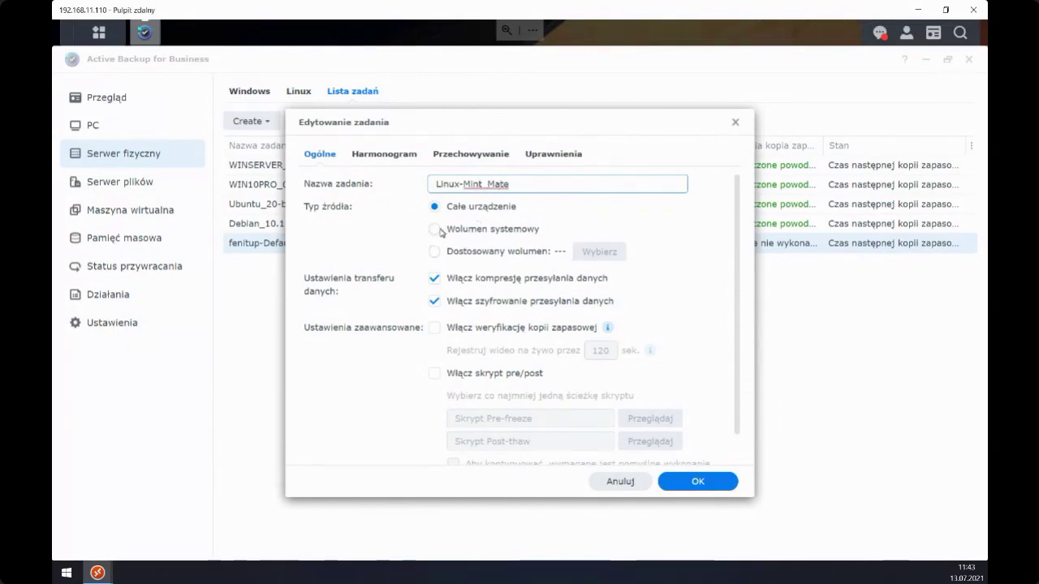
pyautogui.moveTo(454, 118); pyautogui.dragTo(480, 98)
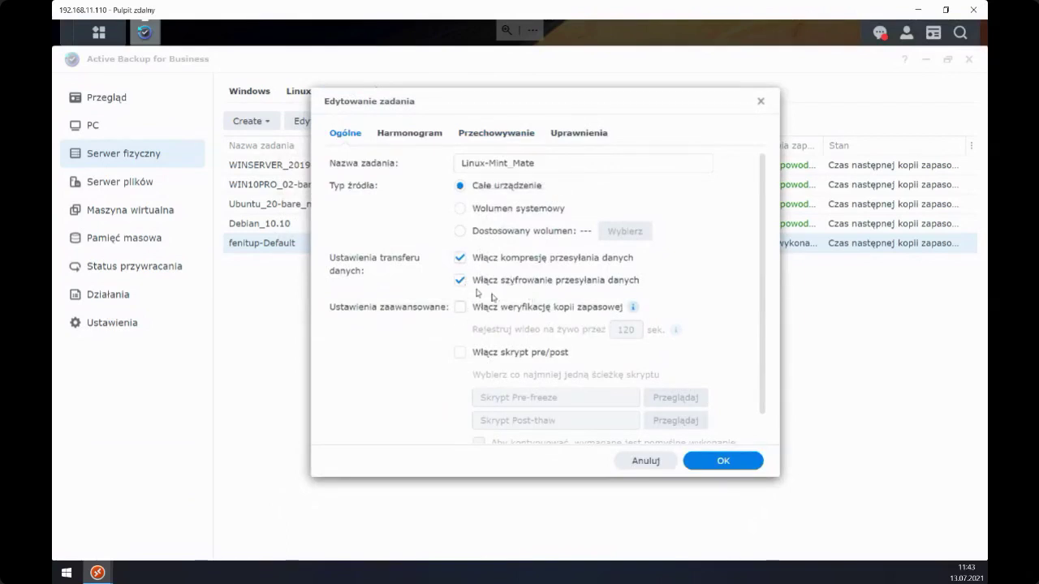
# - Grant the device's own local user permission on the task and save
pyautogui.click(387, 134)
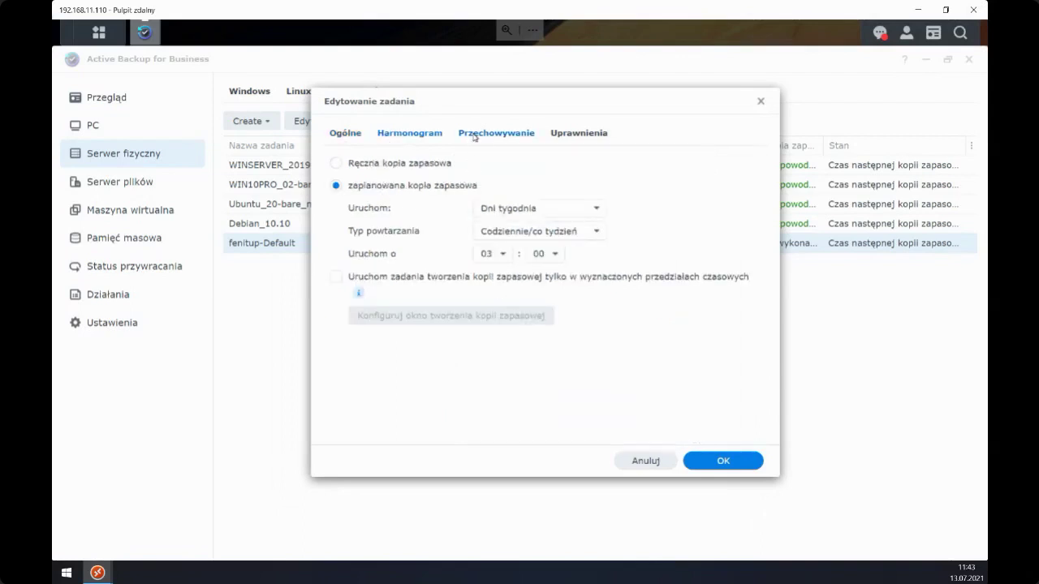
pyautogui.click(475, 136)
pyautogui.click(568, 136)
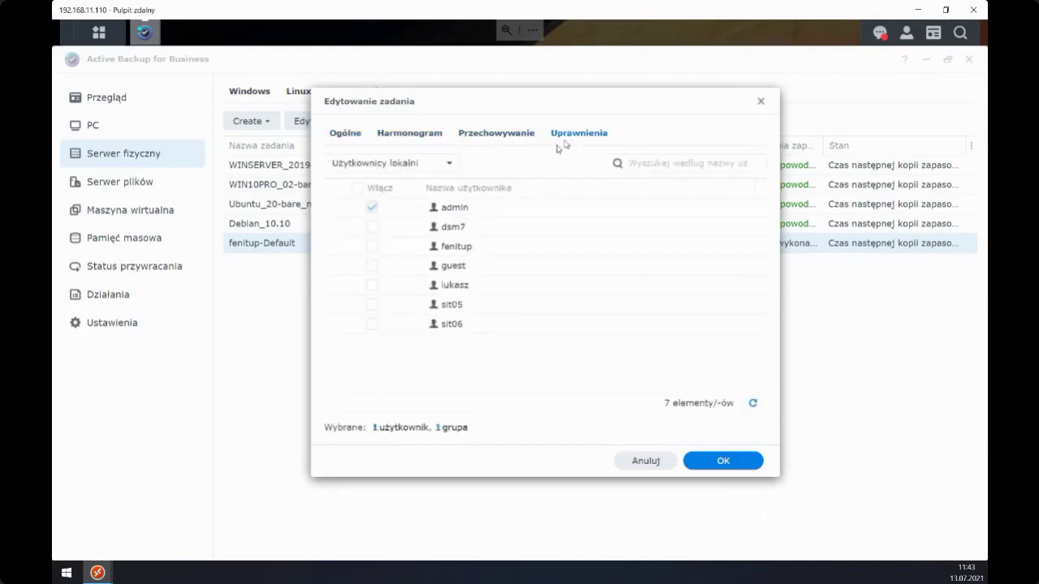
pyautogui.click(372, 246)
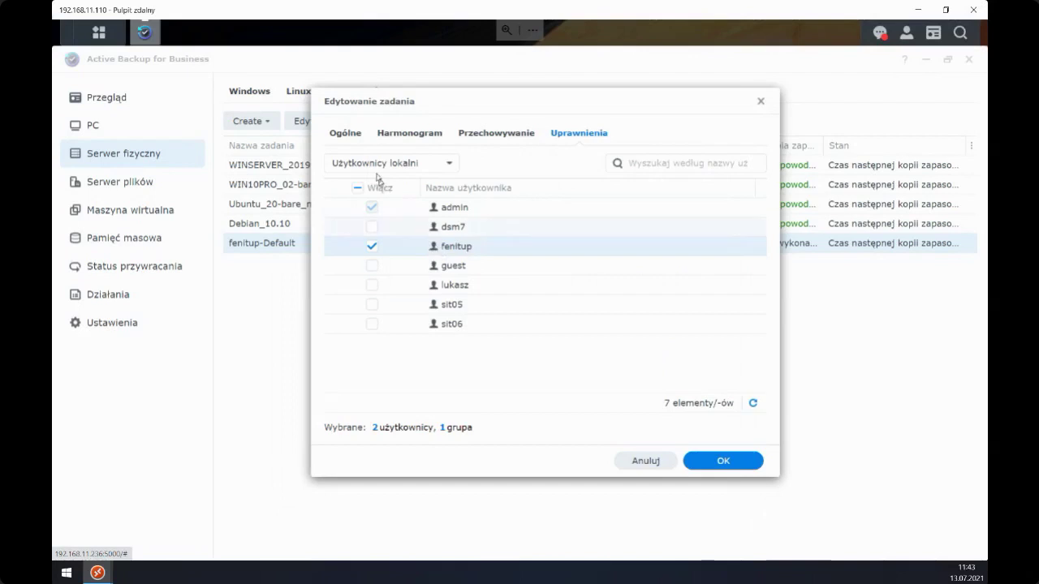
pyautogui.click(704, 462)
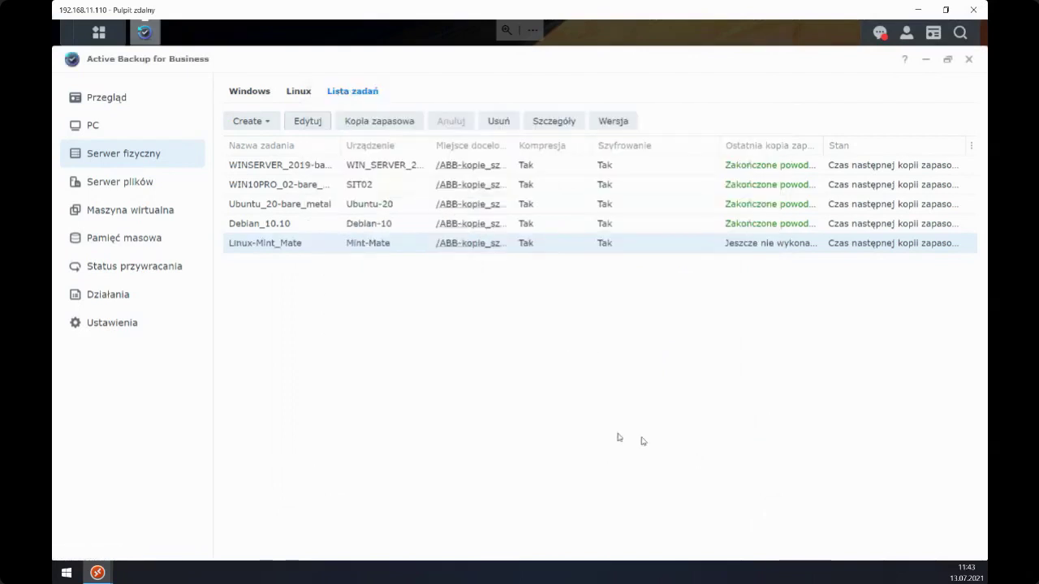
# - Start the Linux-Mint_Mate backup and place its details dialog top-left beside the VM console
pyautogui.click(363, 126)
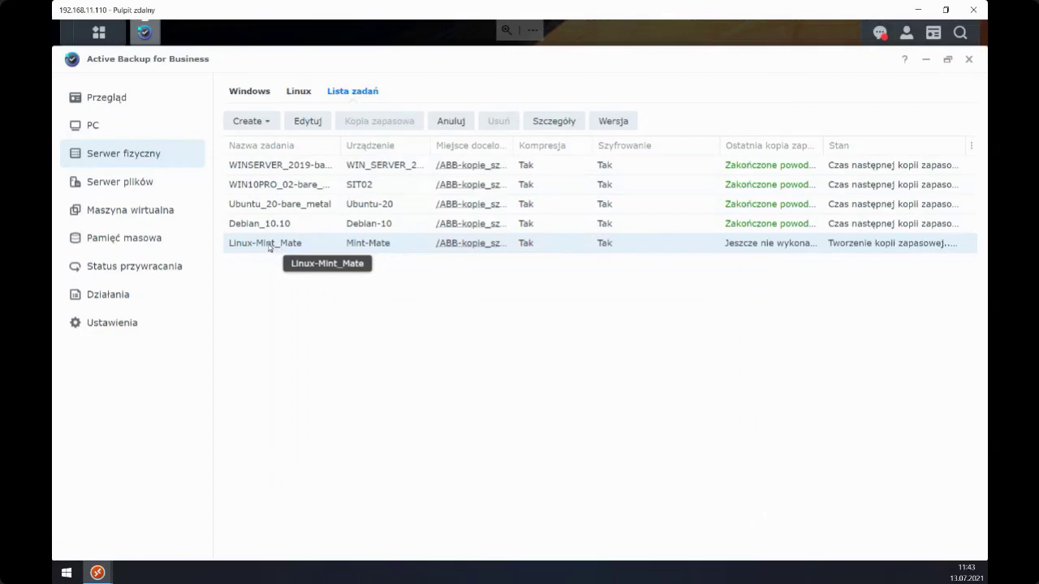
pyautogui.doubleClick(268, 243)
pyautogui.moveTo(425, 133); pyautogui.dragTo(209, 108)
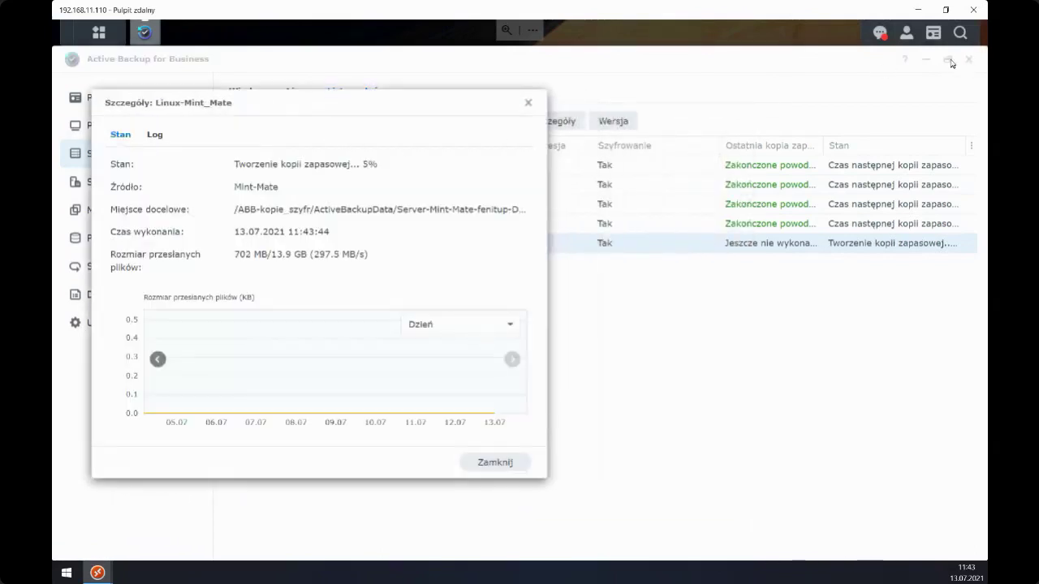
pyautogui.click(946, 9)
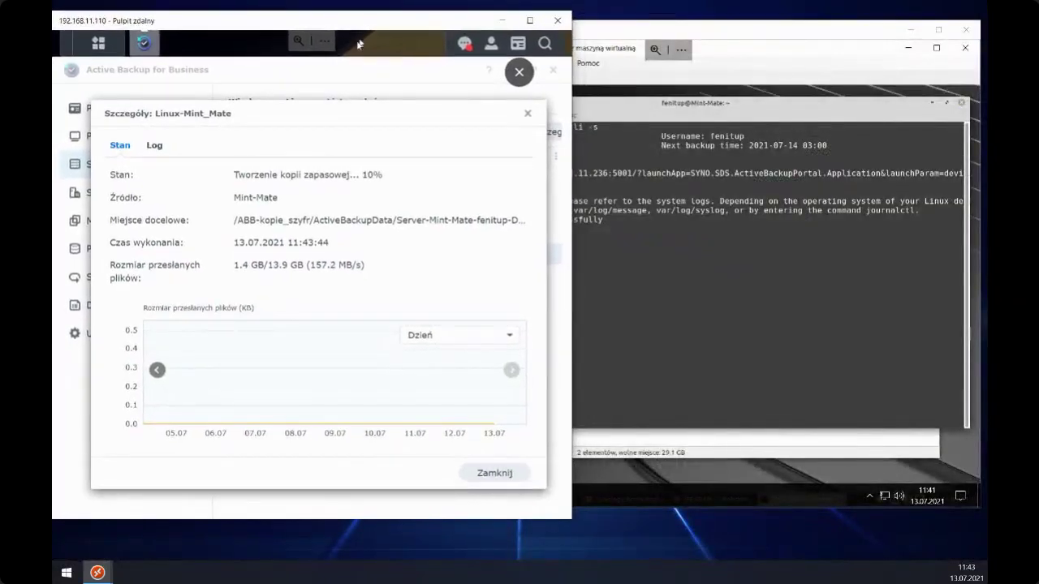
pyautogui.moveTo(290, 110); pyautogui.dragTo(271, 108)
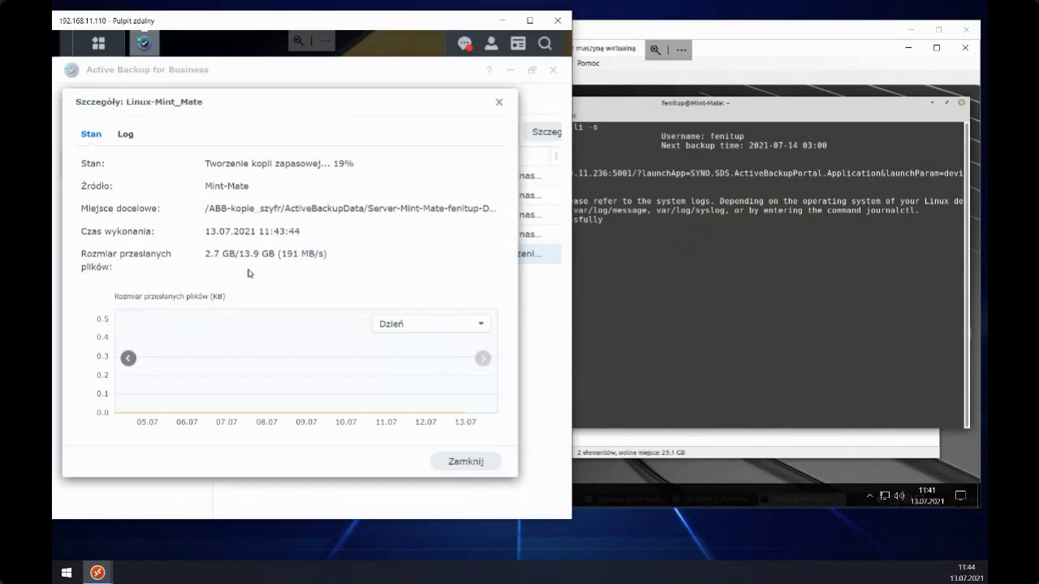
# - Recheck the agent's backup status twice with sudo abb-cli -s, then clear the terminal
pyautogui.click(728, 103)
pyautogui.press('Up')
pyautogui.press('Return')
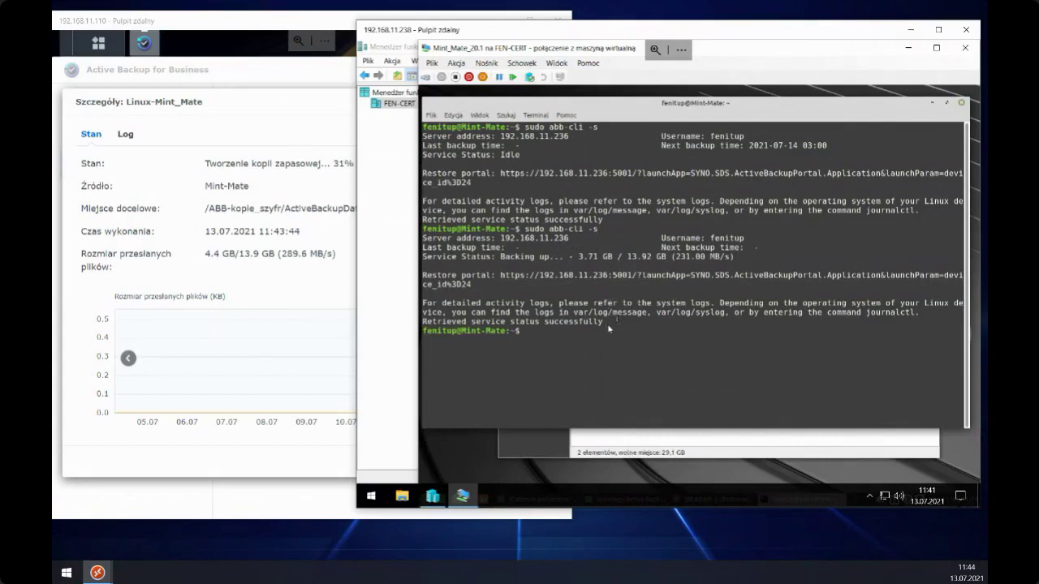
pyautogui.press('Up')
pyautogui.press('Return')
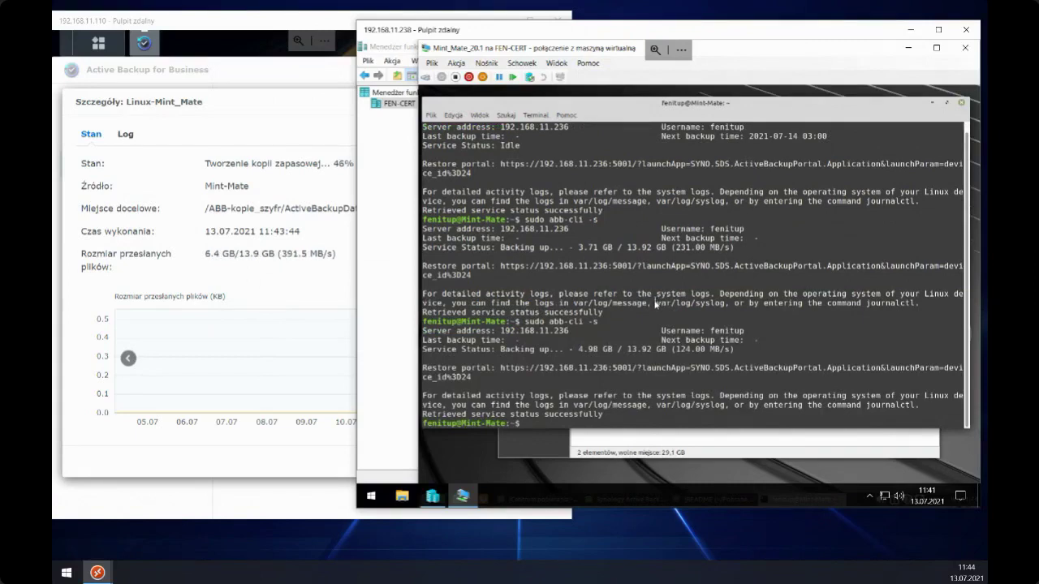
pyautogui.write('clear')
pyautogui.press('Return')
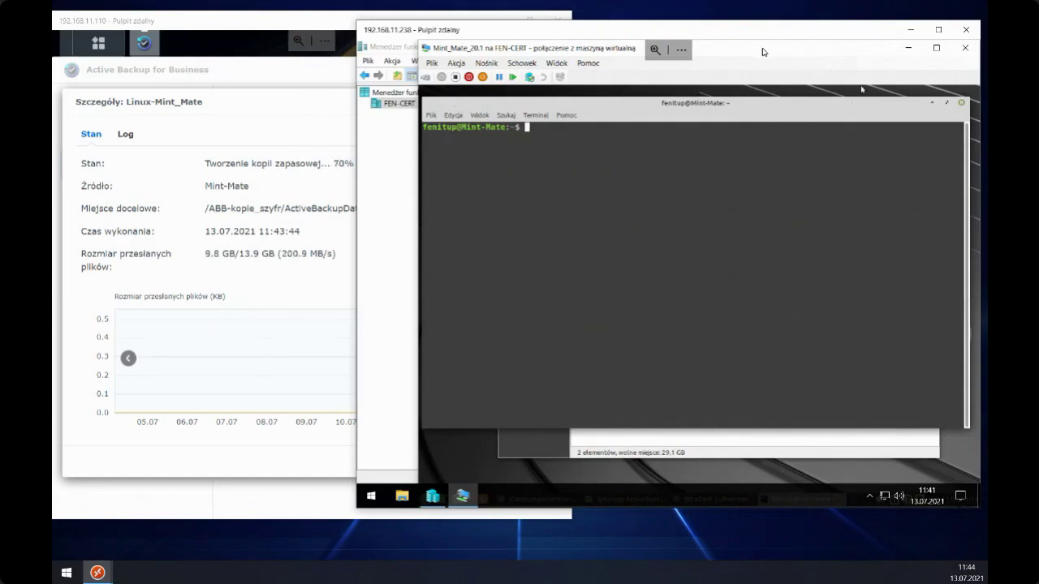
# - Show the Mint VM full-screen and bring the NAS backup details back to the front
pyautogui.moveTo(758, 52); pyautogui.dragTo(715, 55)
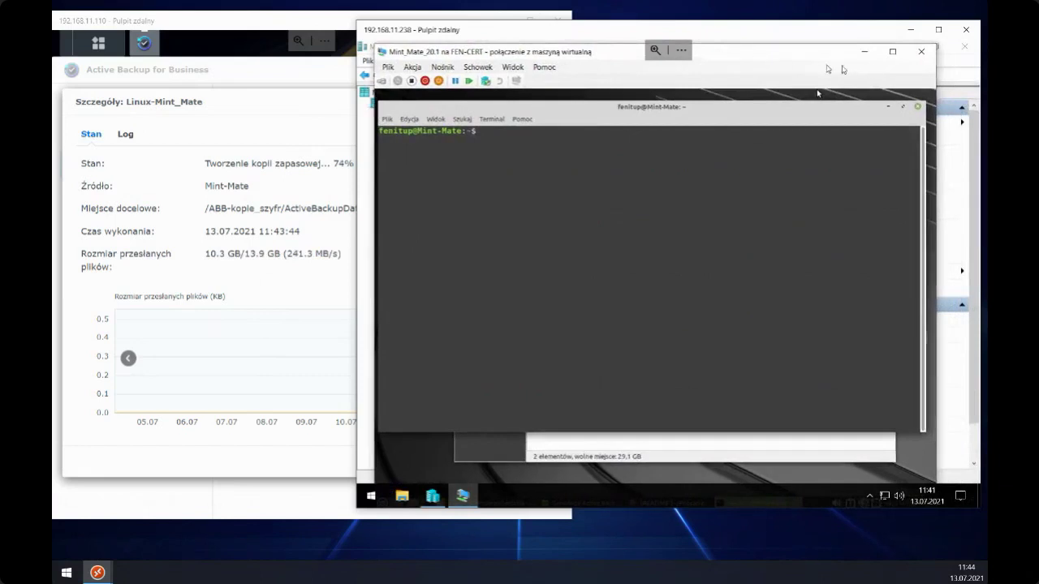
pyautogui.moveTo(791, 53)
pyautogui.mouseDown()
pyautogui.moveTo(815, 57)
pyautogui.moveTo(802, 51)
pyautogui.mouseUp()
pyautogui.click(902, 48)
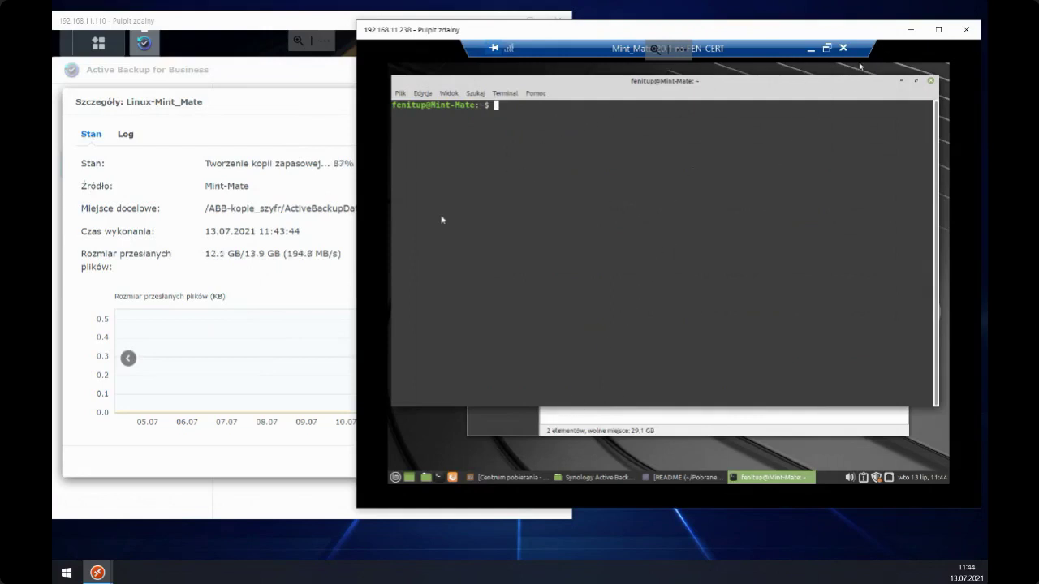
pyautogui.click(282, 25)
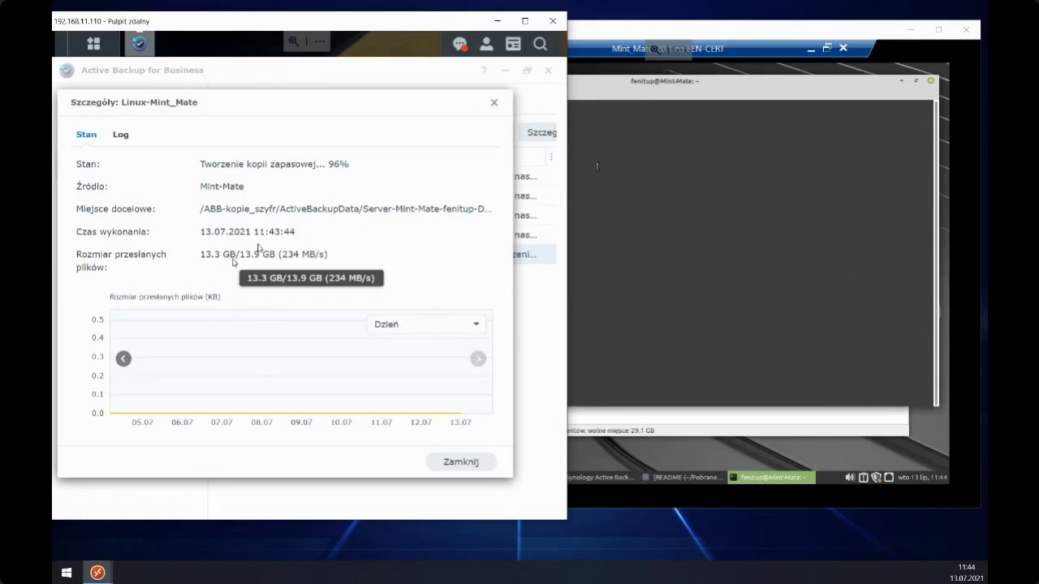
# - Maximise the NAS session and close the Linux-Mint_Mate backup details once they reach 100%
pyautogui.click(526, 22)
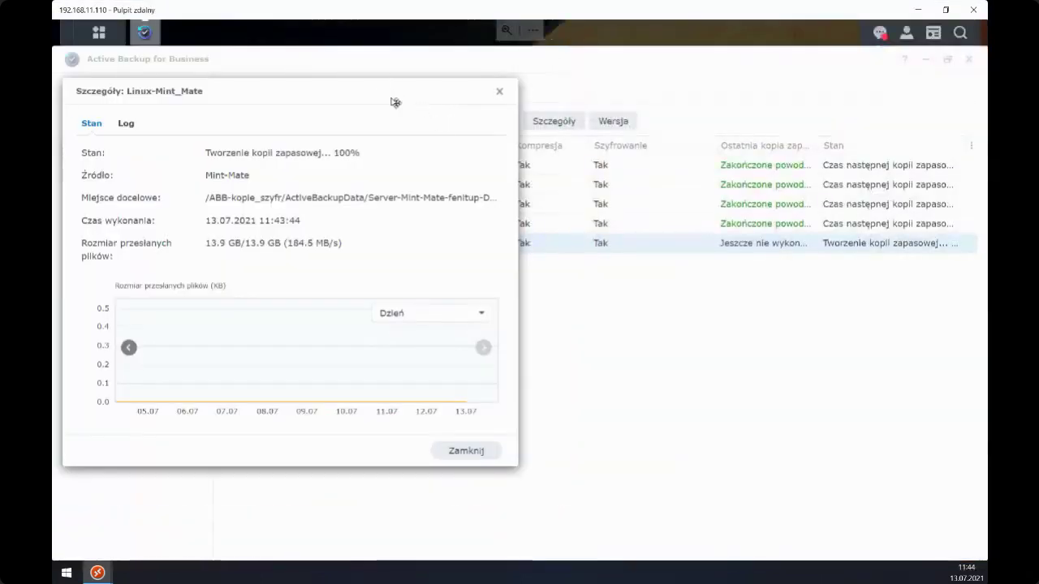
pyautogui.click(497, 91)
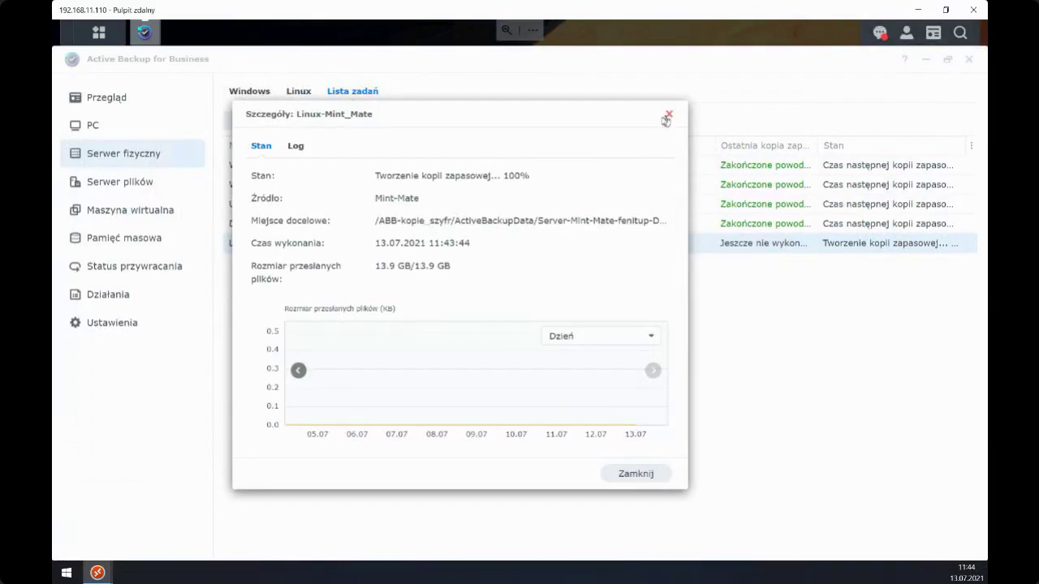
pyautogui.moveTo(491, 118); pyautogui.dragTo(526, 140)
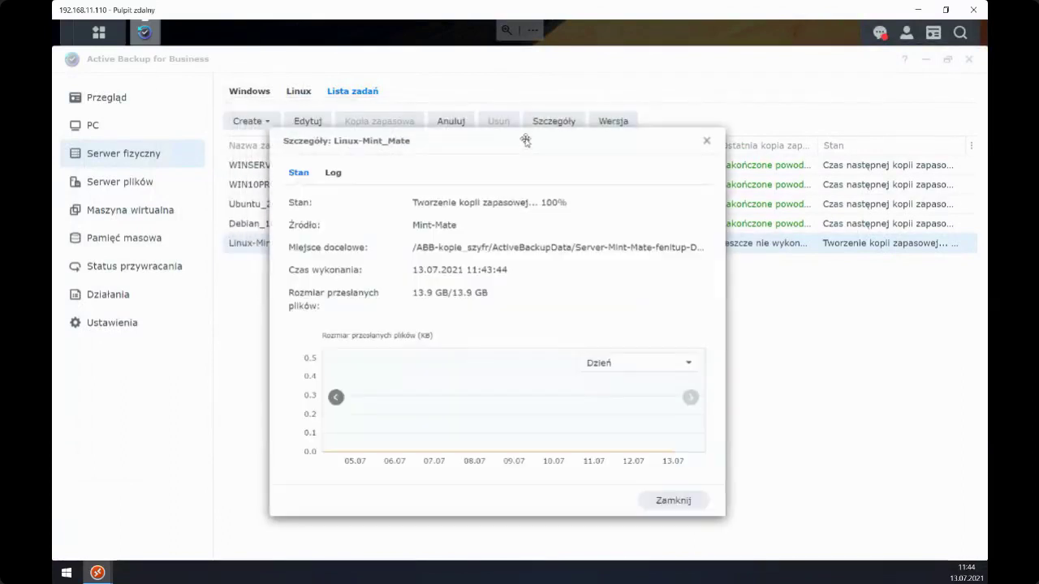
pyautogui.click(703, 143)
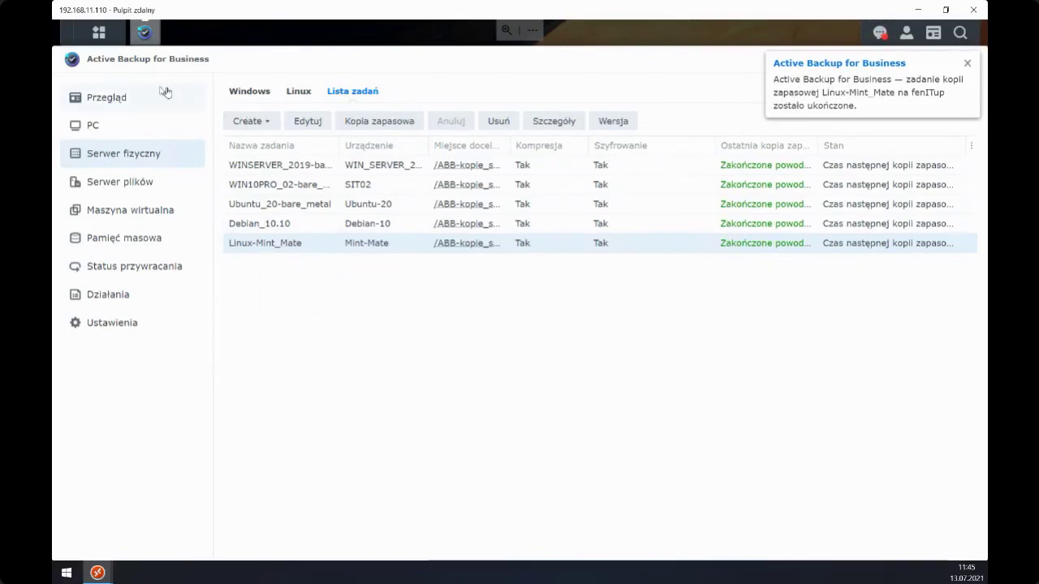
# - Launch the Active Backup for Business Portal from the DSM main menu
pyautogui.click(100, 33)
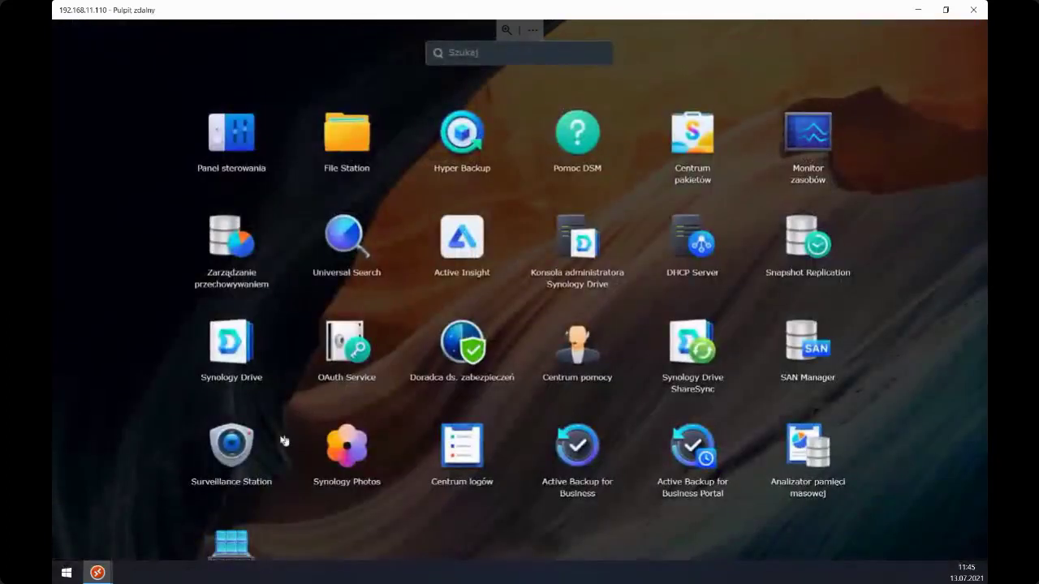
pyautogui.scroll(-2, 276, 438)
pyautogui.click(691, 389)
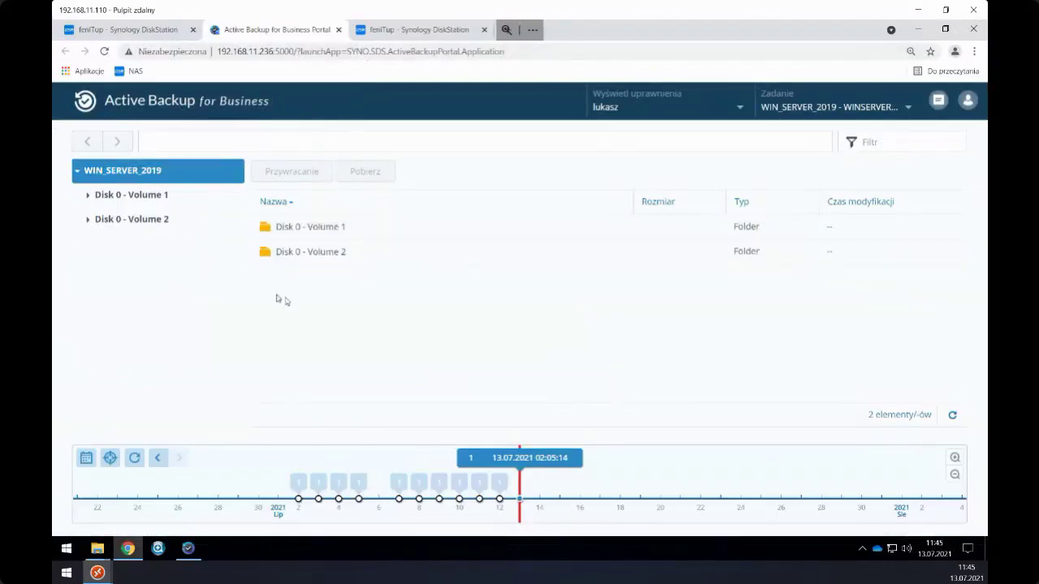
# - Choose the Linux-Mint_Mate job, open its Disk 0 - Volume 1, and return to the Mint session
pyautogui.click(787, 110)
pyautogui.scroll(-3, 390, 339)
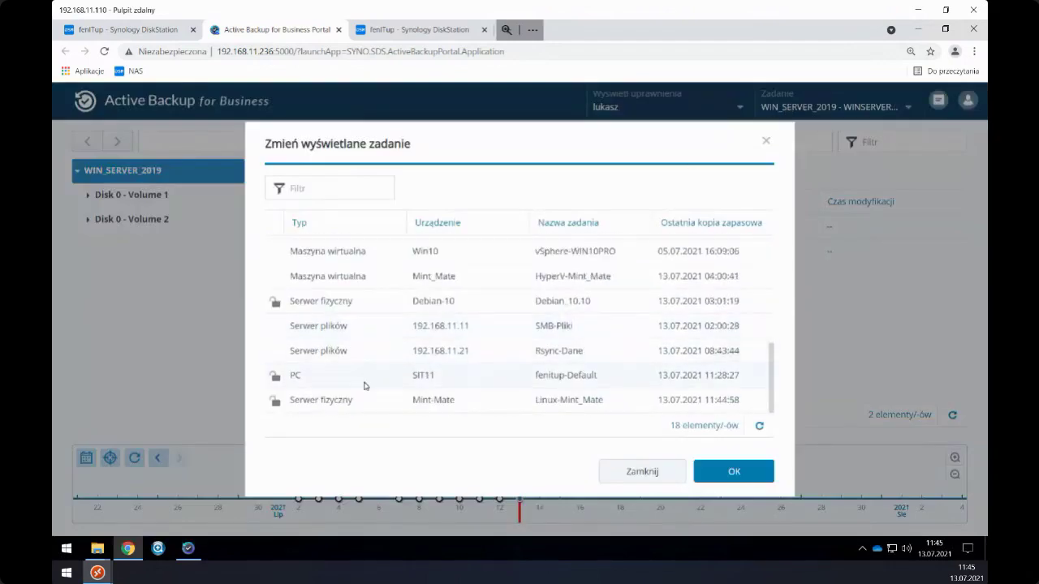
pyautogui.click(316, 402)
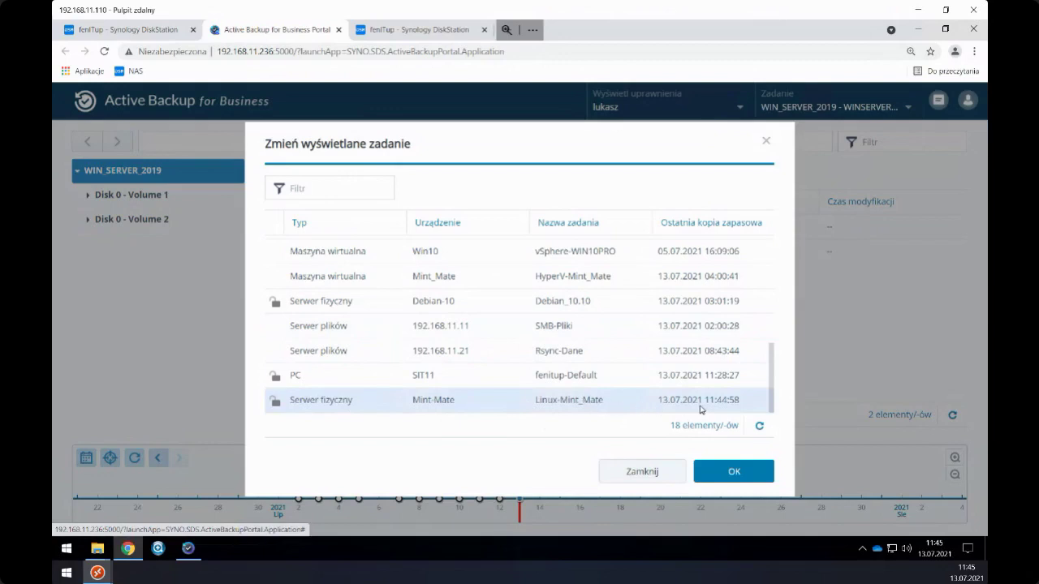
pyautogui.click(730, 471)
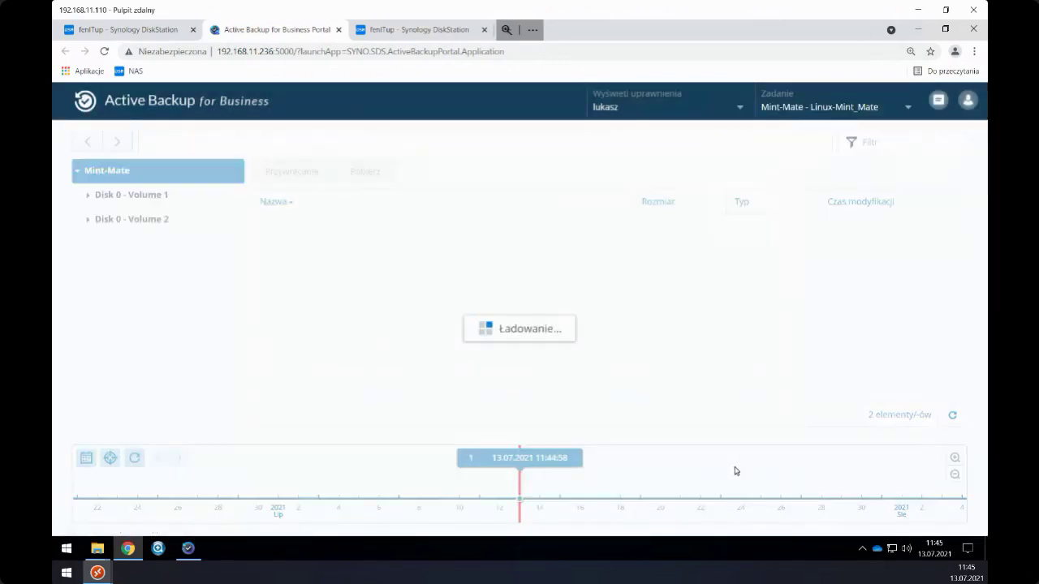
pyautogui.click(149, 203)
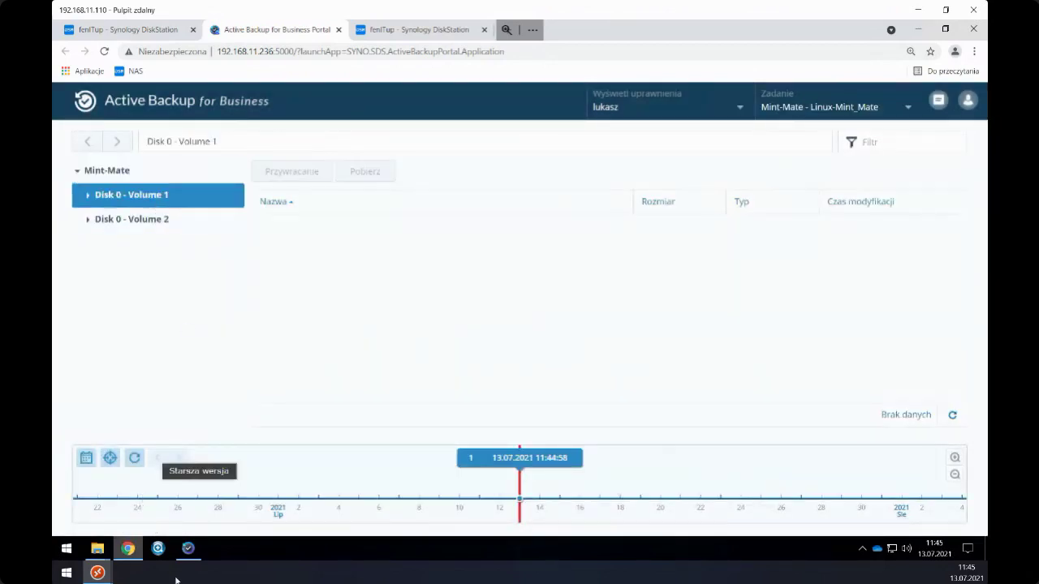
pyautogui.moveTo(108, 578)
pyautogui.click(248, 492)
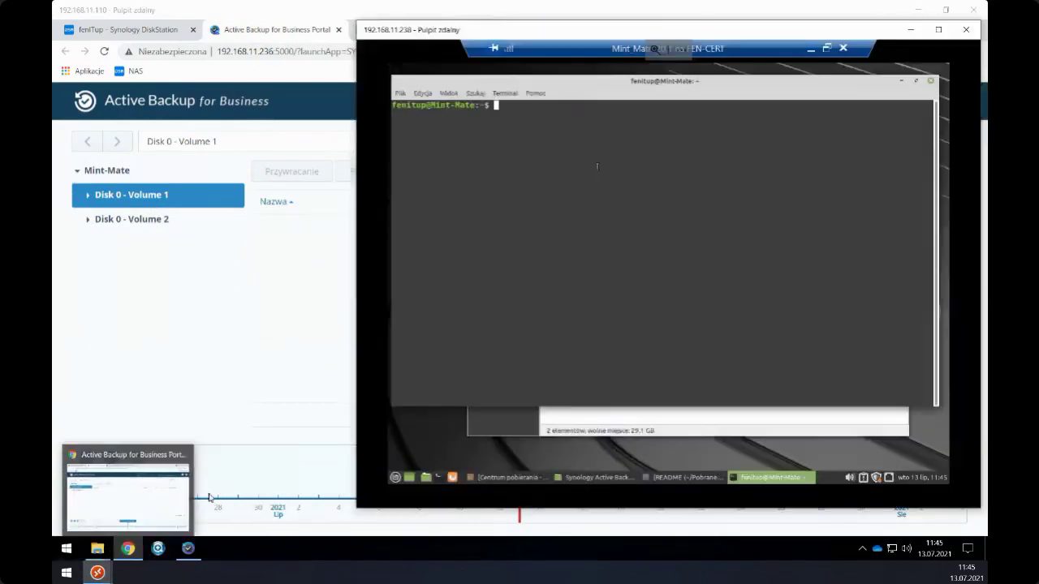
# - Show the Mint VM full-screen and open the home folder's Pulpit > Dokumenty in Caja
pyautogui.click(938, 29)
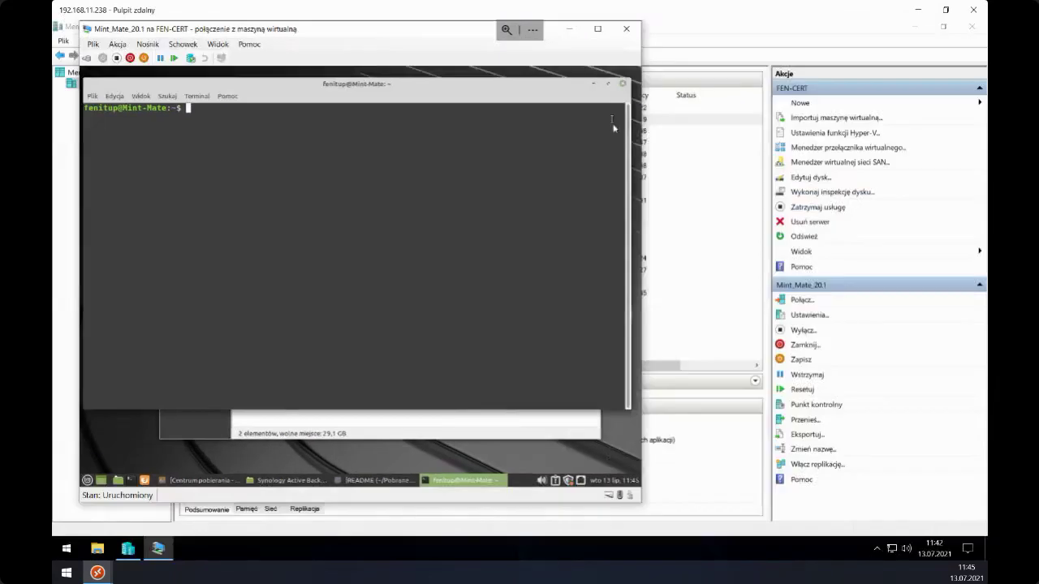
pyautogui.click(597, 30)
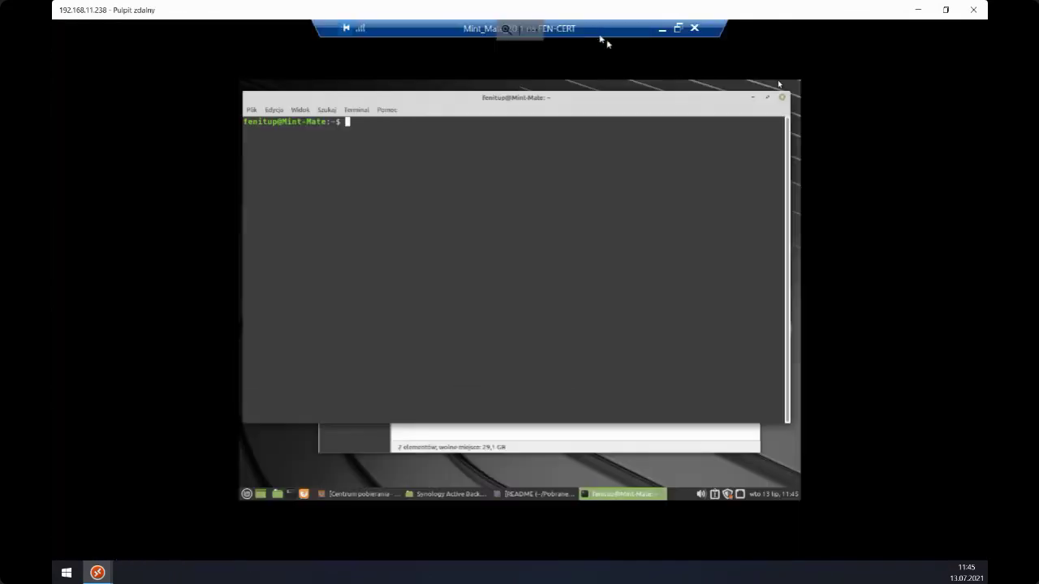
pyautogui.click(753, 98)
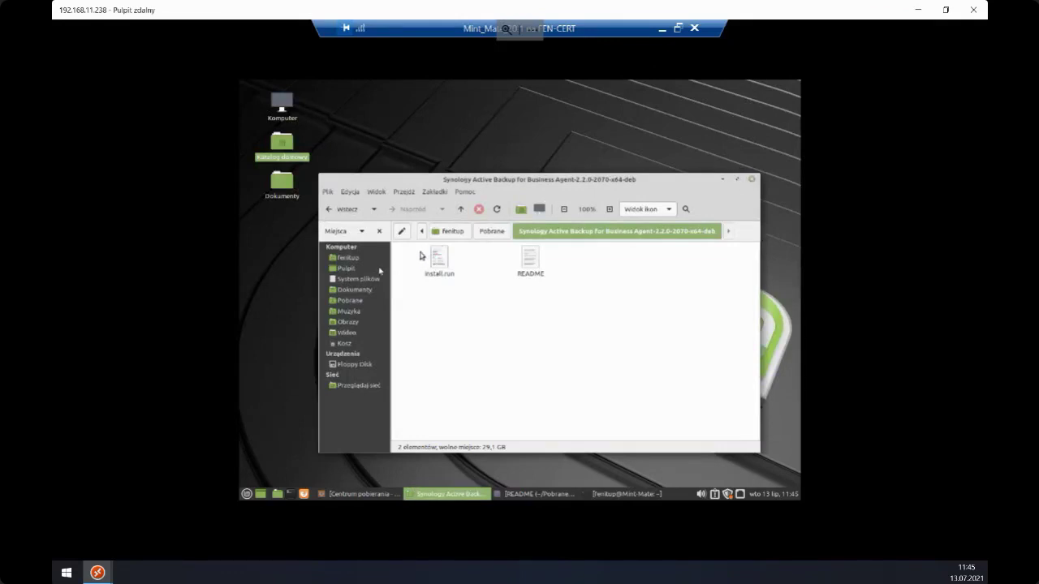
pyautogui.click(350, 262)
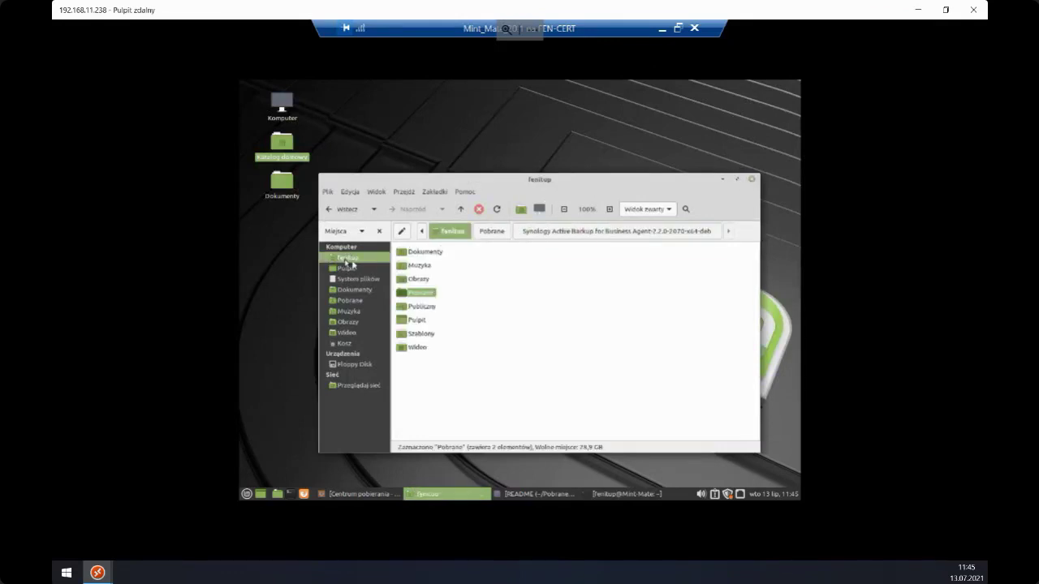
pyautogui.click(419, 321)
pyautogui.doubleClick(417, 323)
pyautogui.click(436, 269)
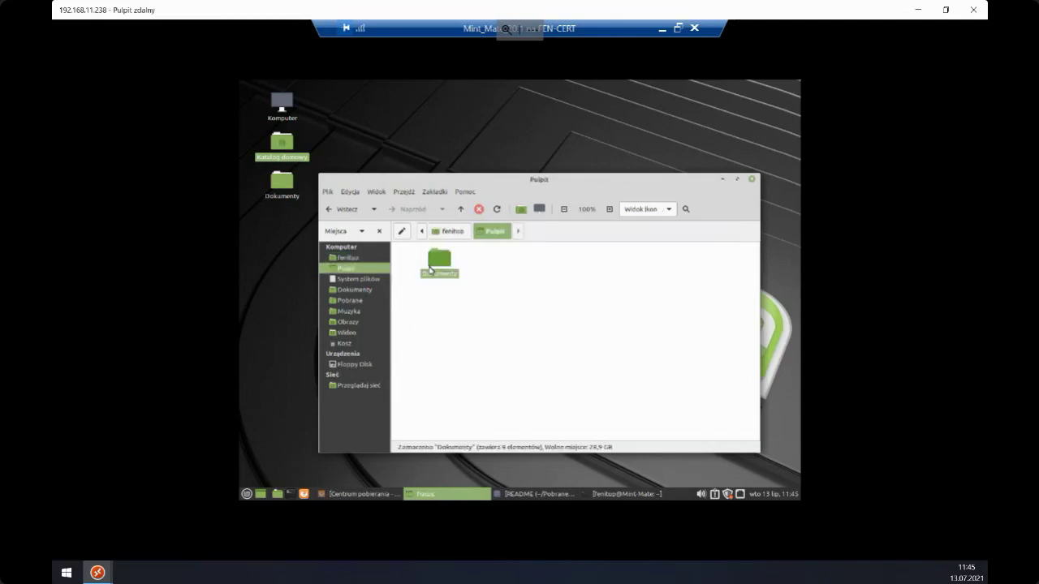
pyautogui.doubleClick(430, 271)
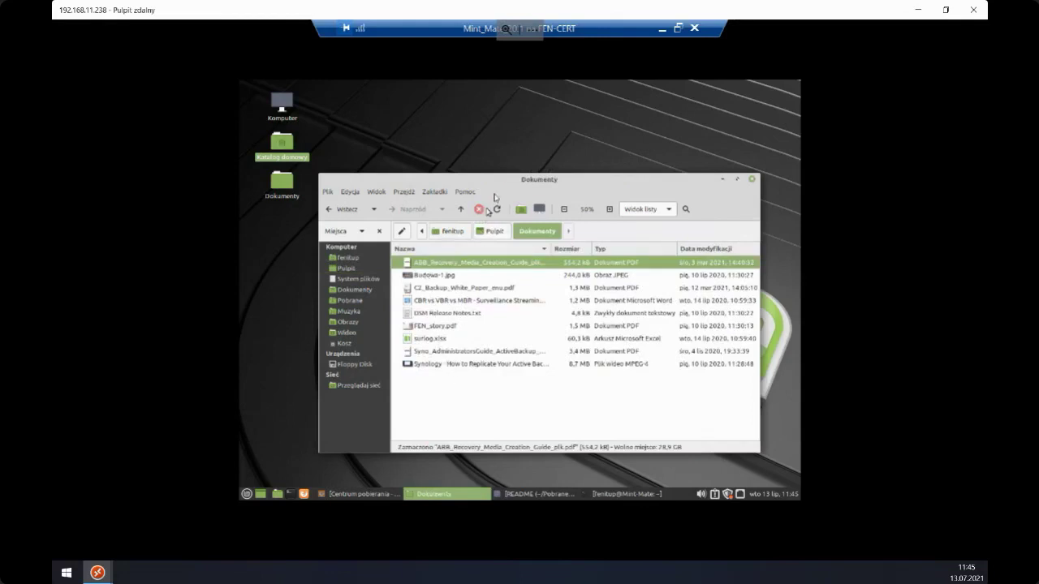
# - Select the documents in Dokumenty, including DSM Release Notes.txt, and delete them to the trash
pyautogui.moveTo(498, 185); pyautogui.dragTo(513, 147)
pyautogui.click(457, 343)
pyautogui.click(439, 275)
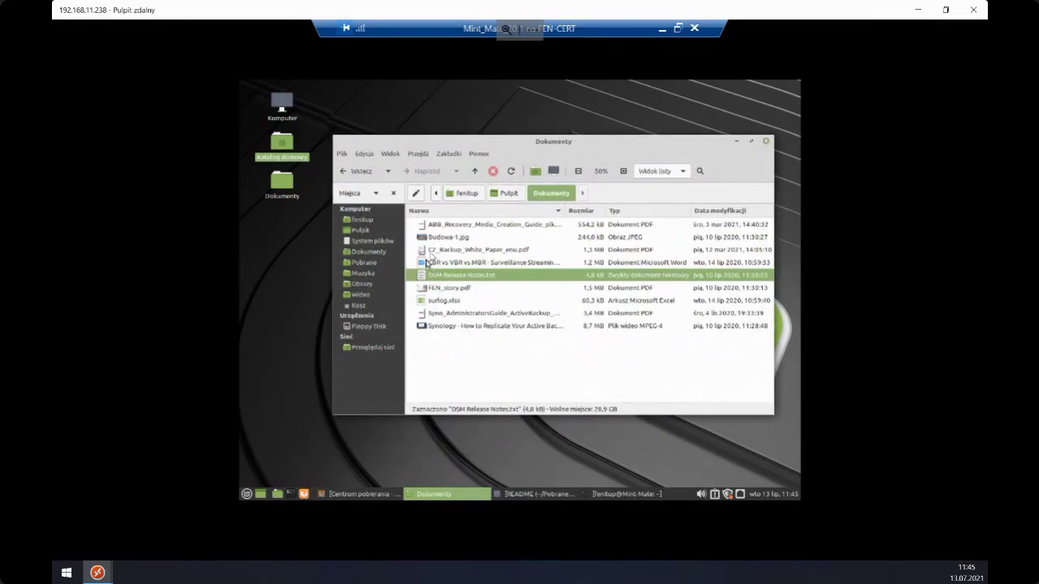
pyautogui.click(443, 210)
pyautogui.click(440, 236)
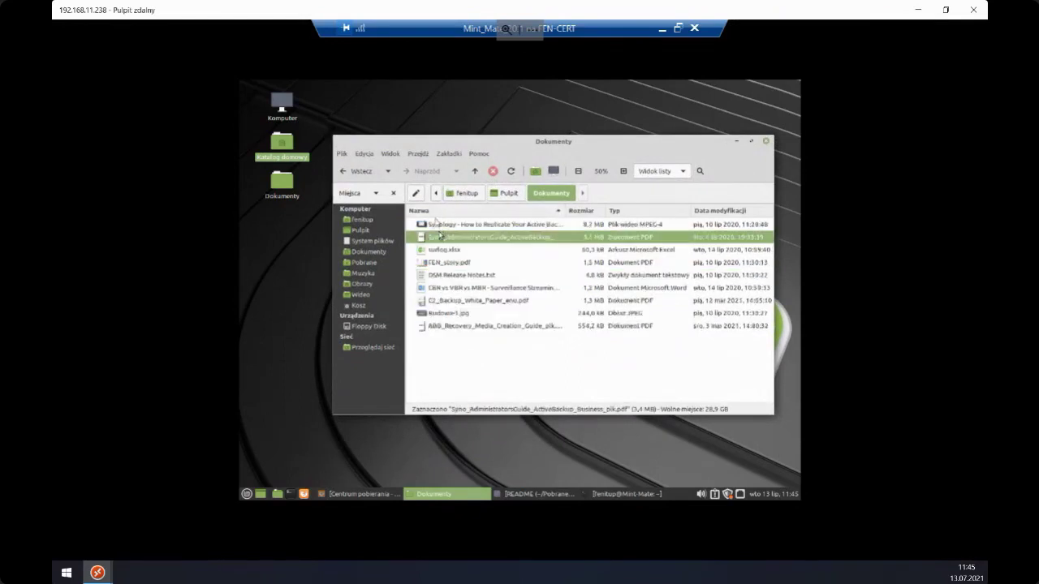
pyautogui.click(436, 212)
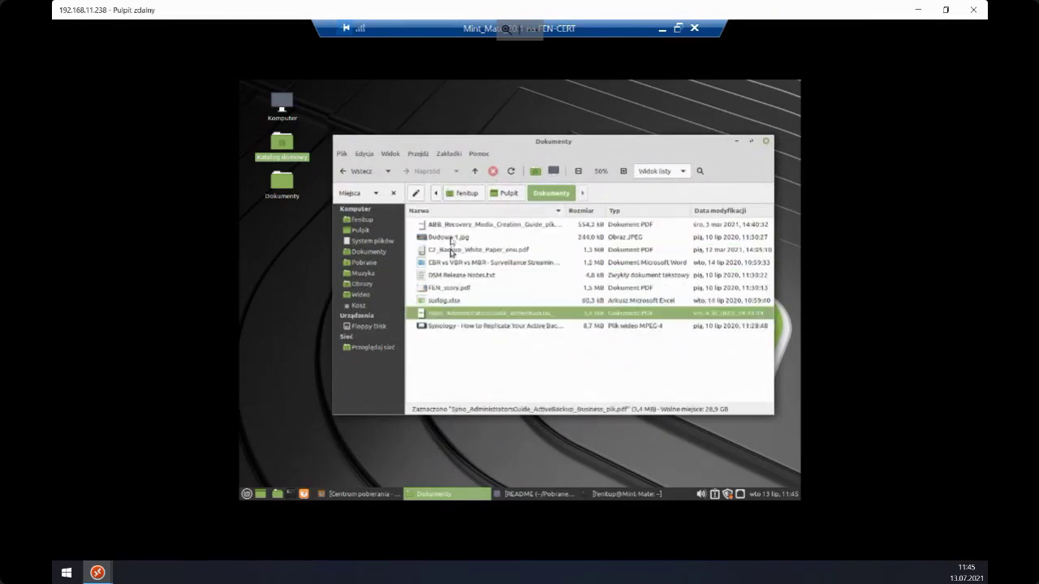
pyautogui.moveTo(452, 233); pyautogui.dragTo(442, 327)
pyautogui.press('Delete')
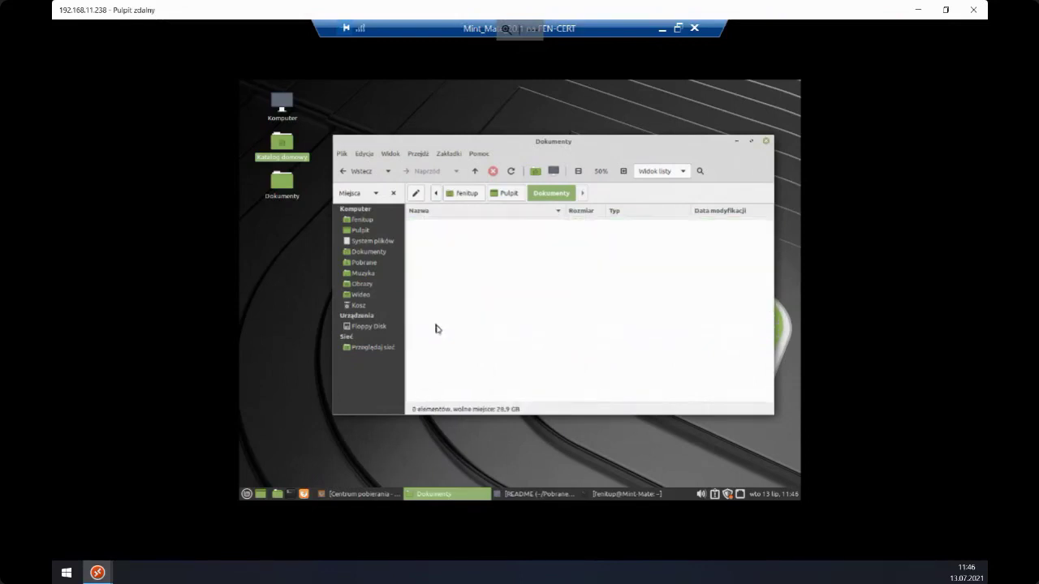
# - Empty the trash, permanently deleting its nine files
pyautogui.click(357, 307)
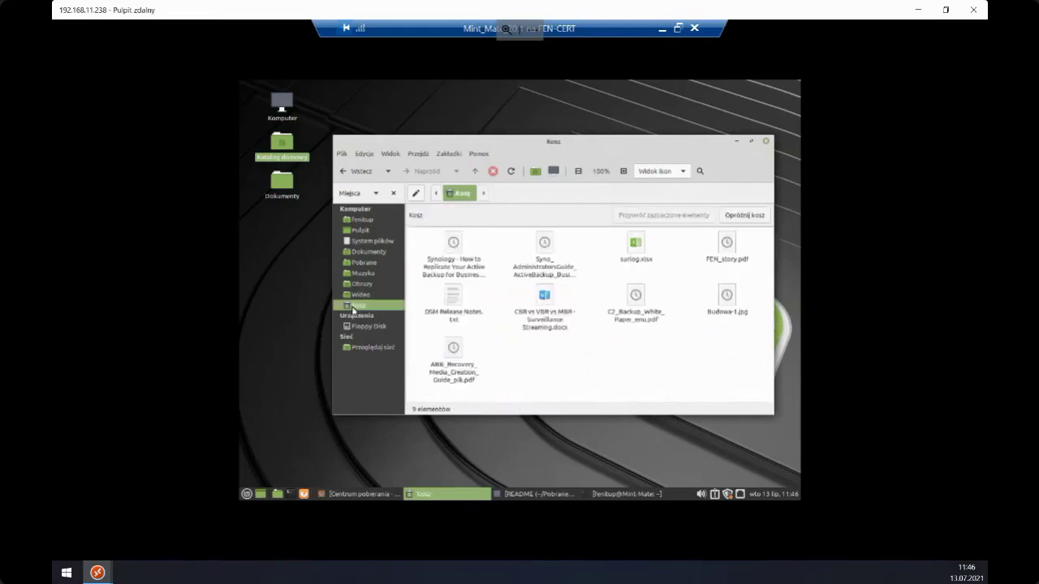
pyautogui.rightClick(354, 308)
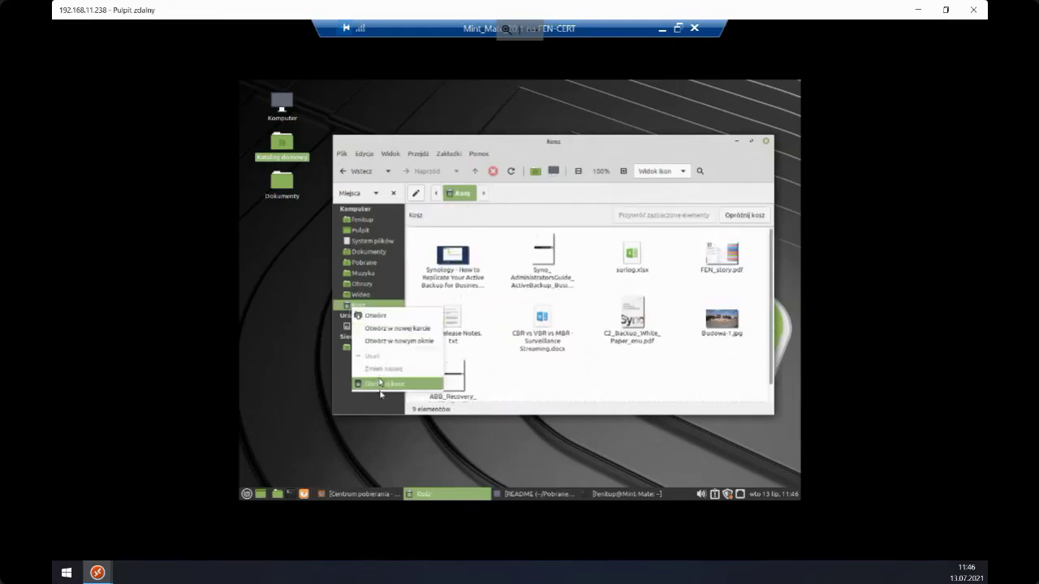
pyautogui.press('Escape')
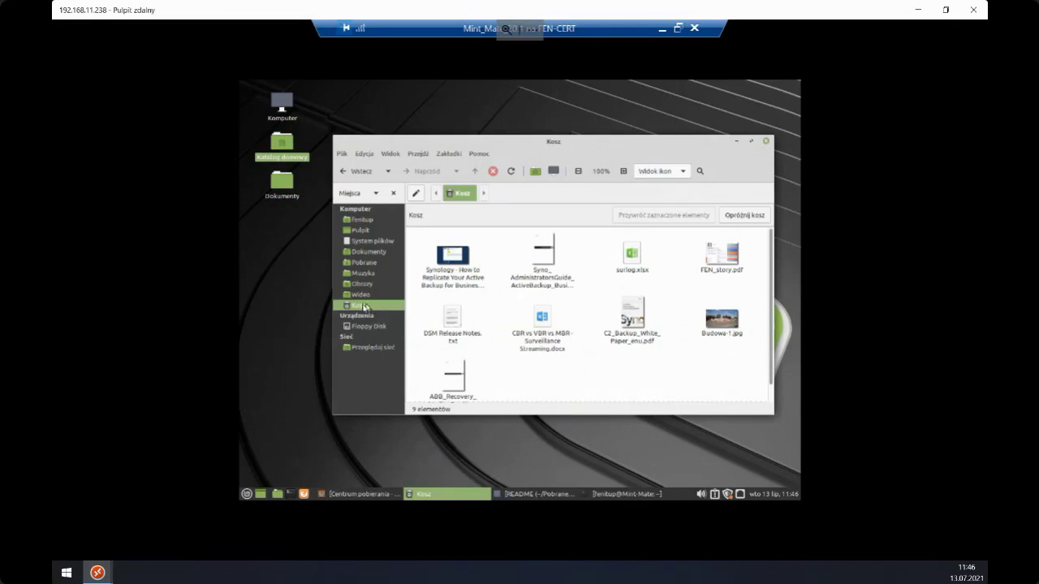
pyautogui.rightClick(359, 311)
pyautogui.click(391, 387)
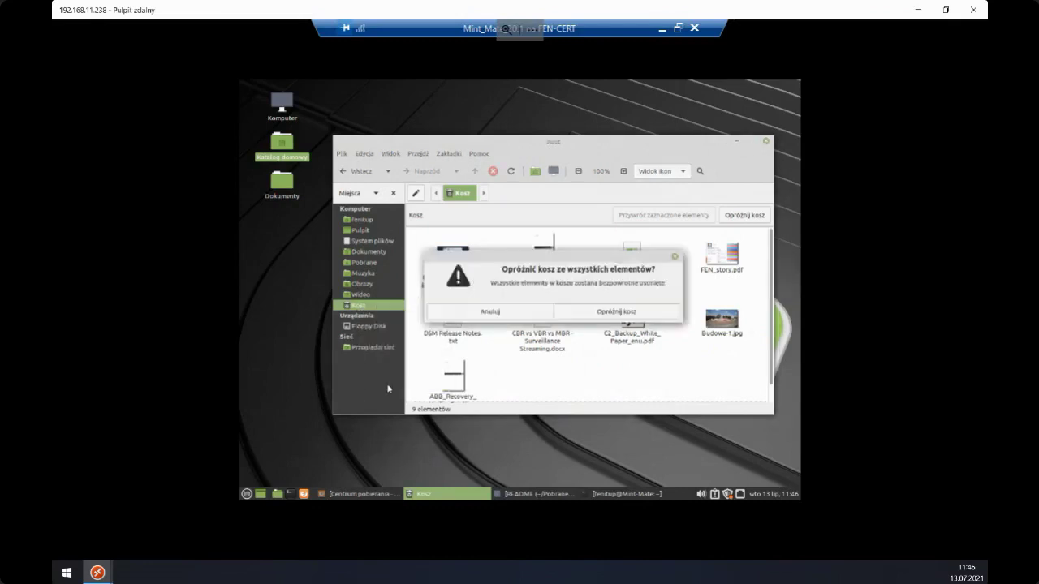
pyautogui.click(567, 321)
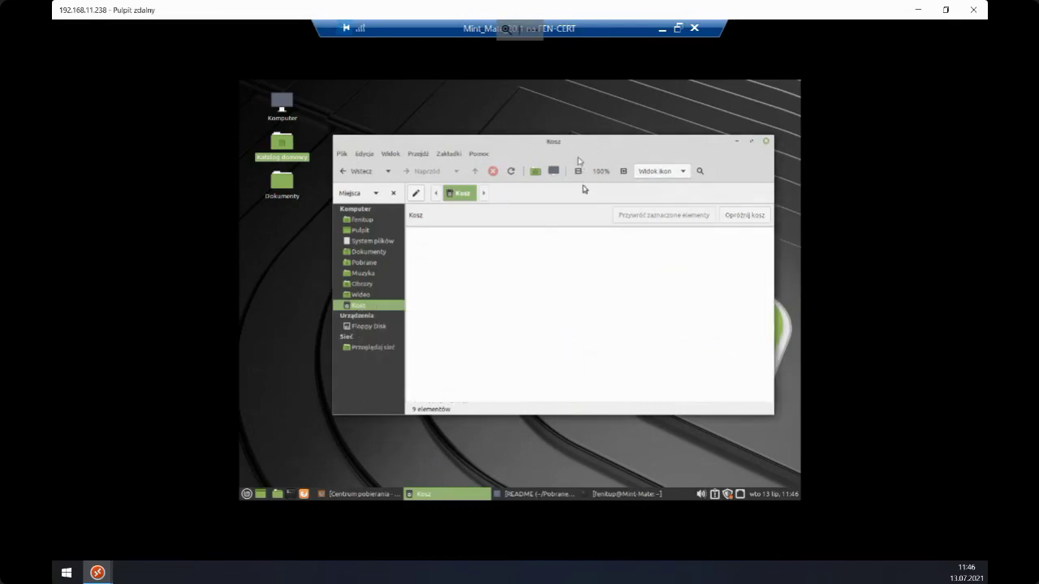
pyautogui.moveTo(573, 138); pyautogui.dragTo(580, 115)
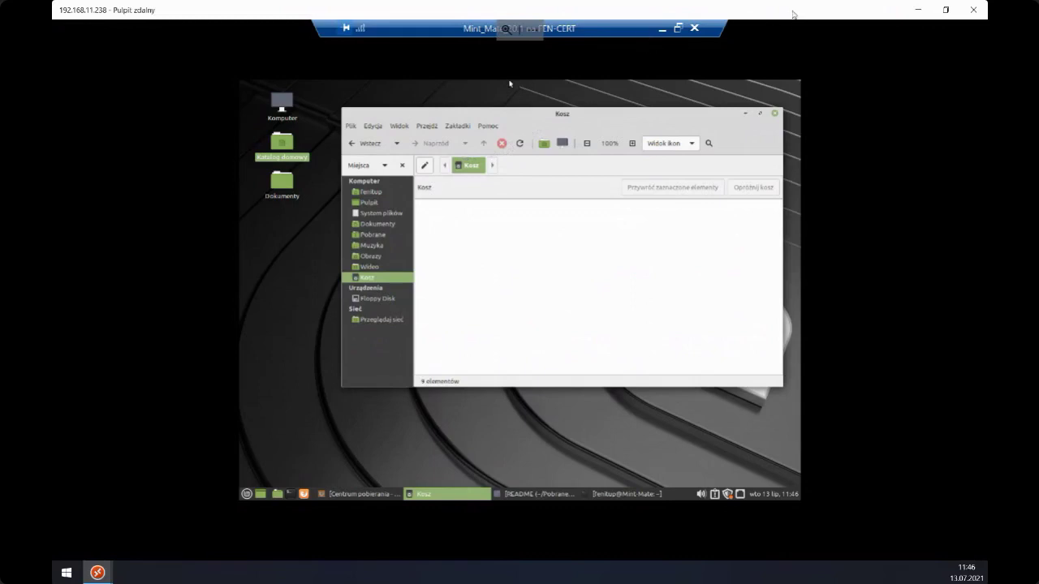
# - Open Dokumenty from the desktop to confirm it is empty, then close the trash and minimise the folders
pyautogui.click(274, 184)
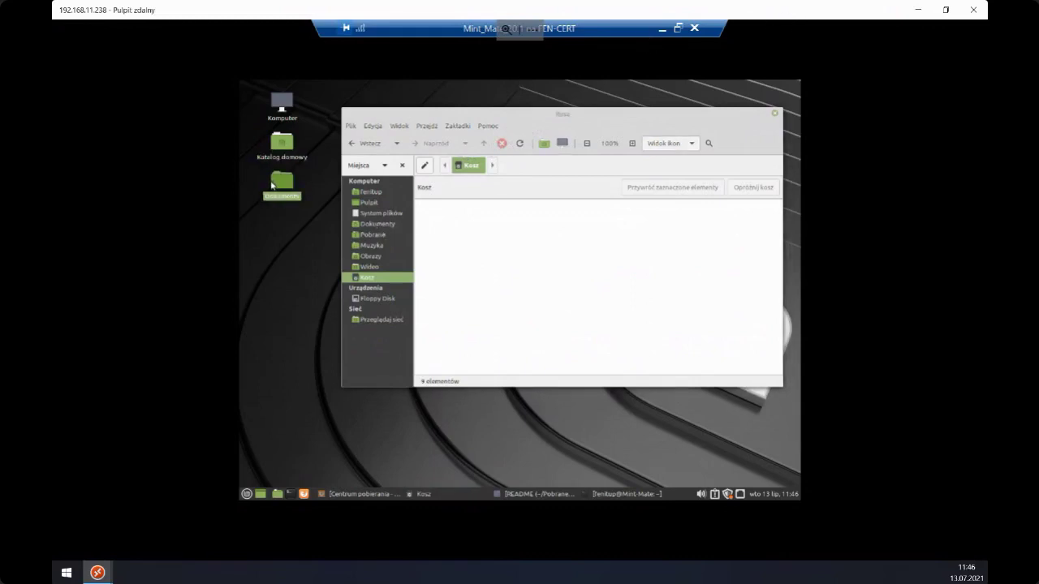
pyautogui.doubleClick(278, 188)
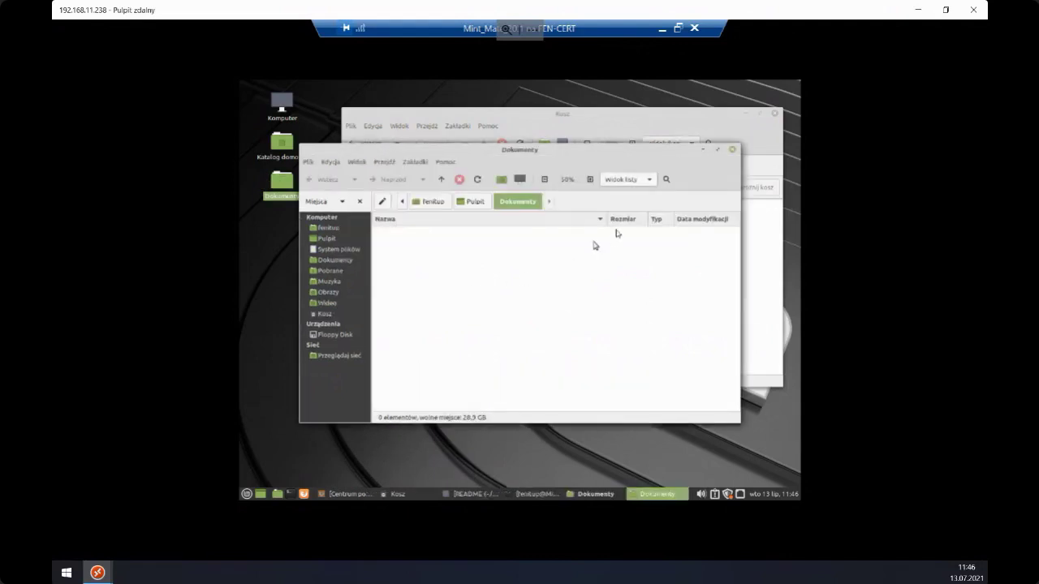
pyautogui.click(703, 151)
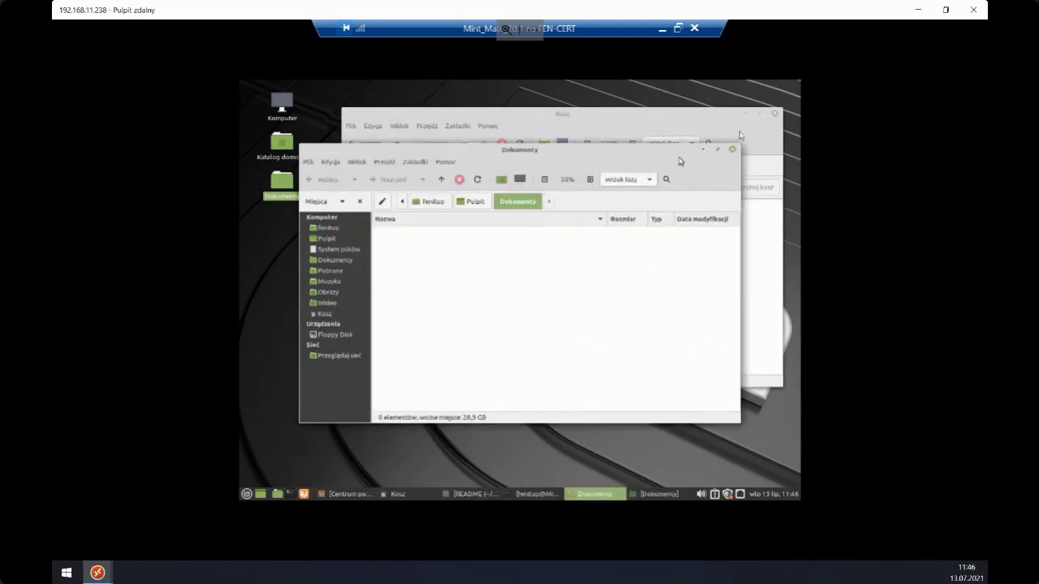
pyautogui.click(774, 116)
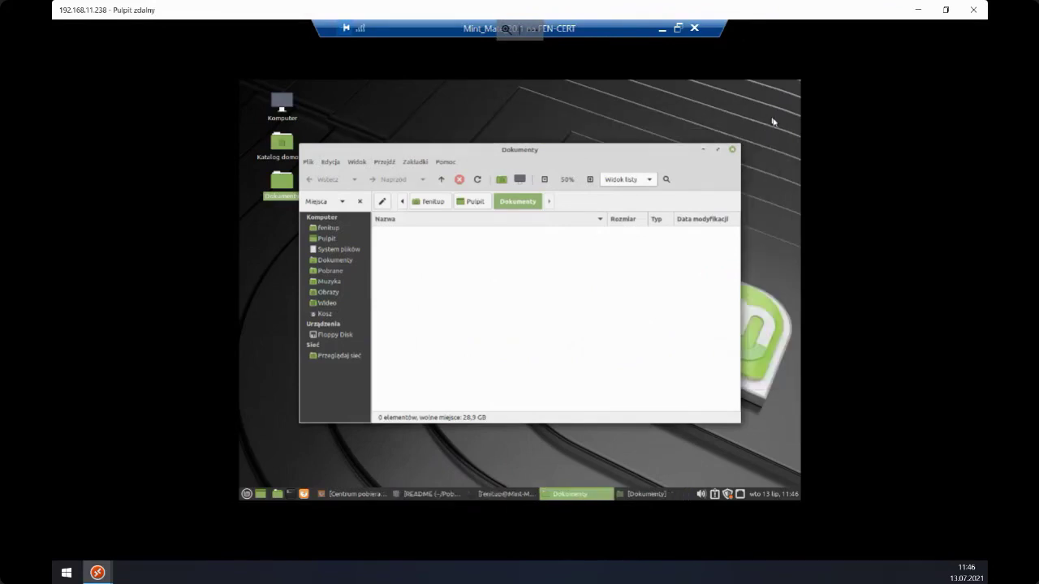
pyautogui.click(704, 150)
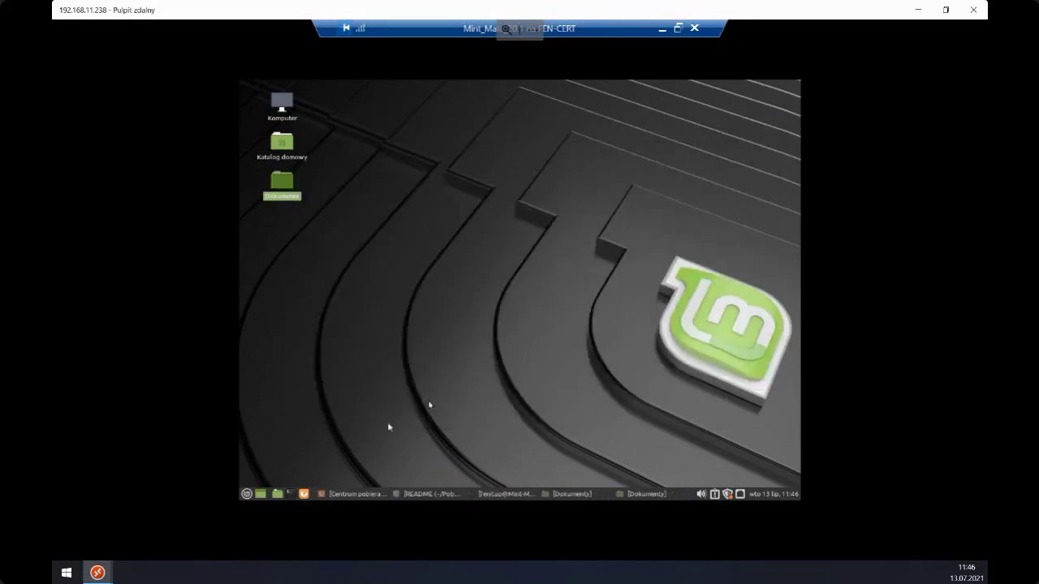
pyautogui.click(490, 494)
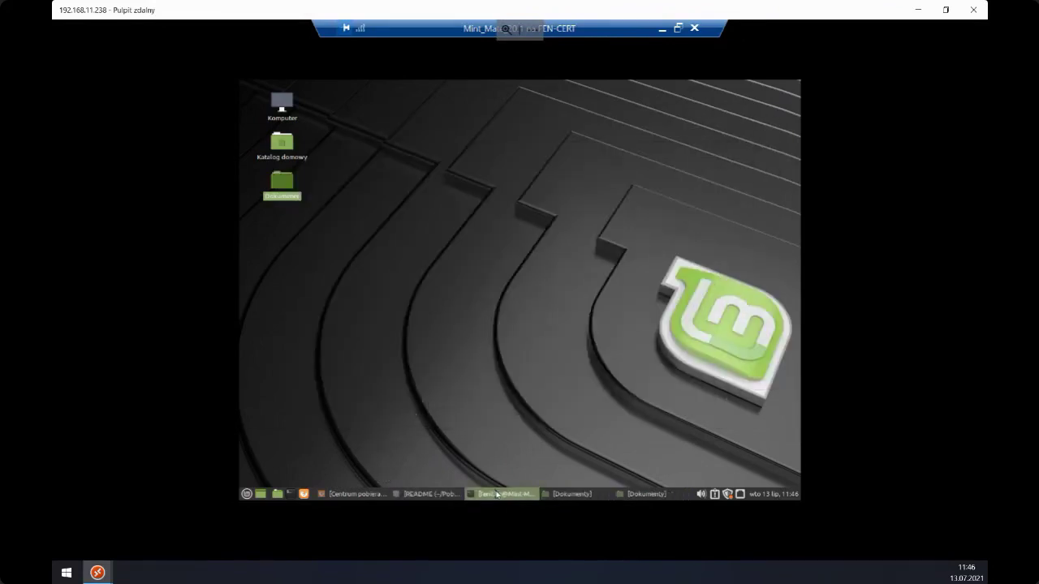
# - Check the agent status with sudo abb-cli -s and open the Restore portal link in Firefox
pyautogui.write('sudo abb-cli -s')
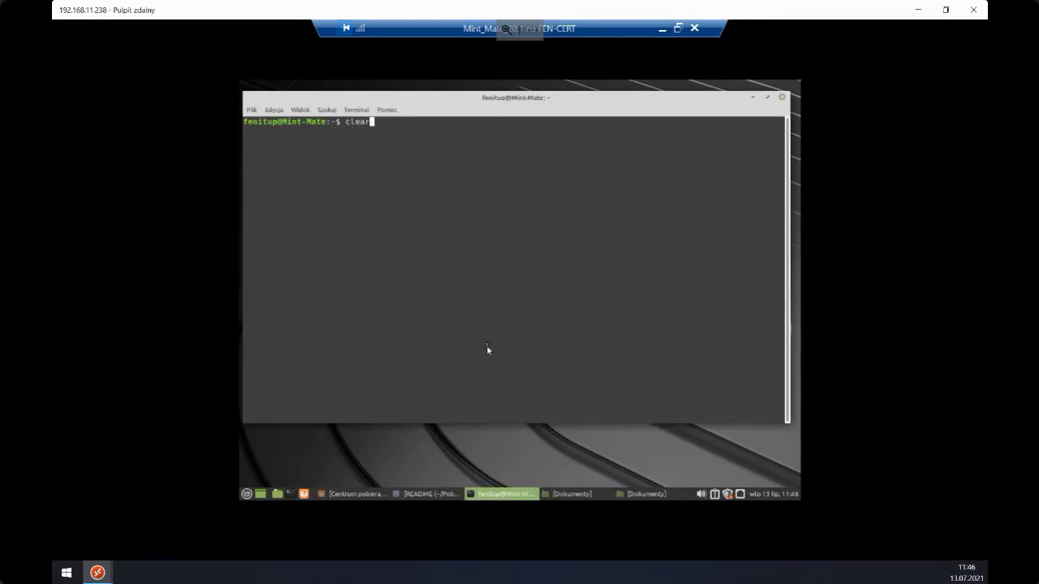
pyautogui.press('Return')
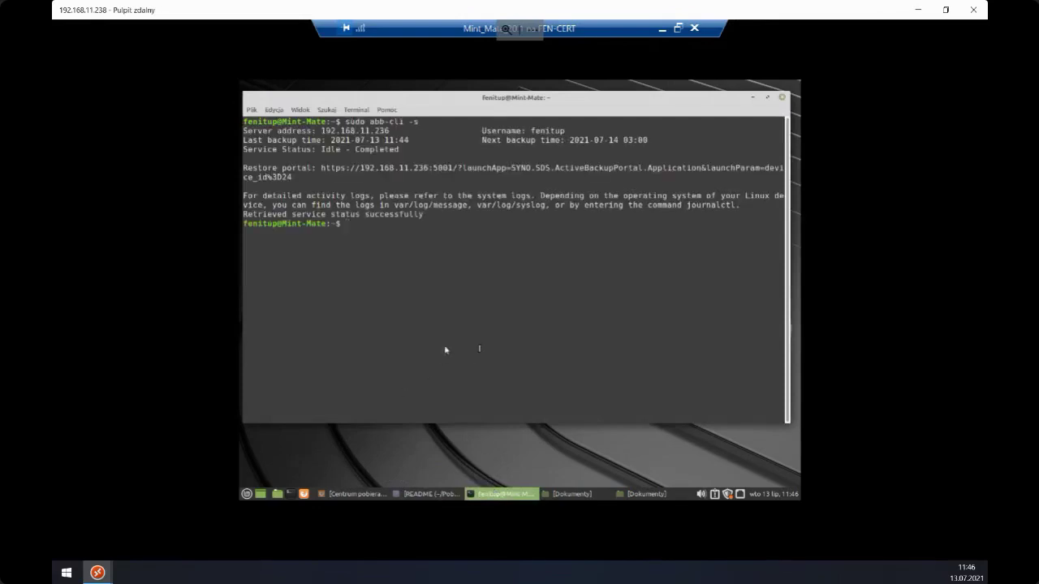
pyautogui.keyDown('ctrl'); pyautogui.click(366, 172); pyautogui.keyUp('ctrl')
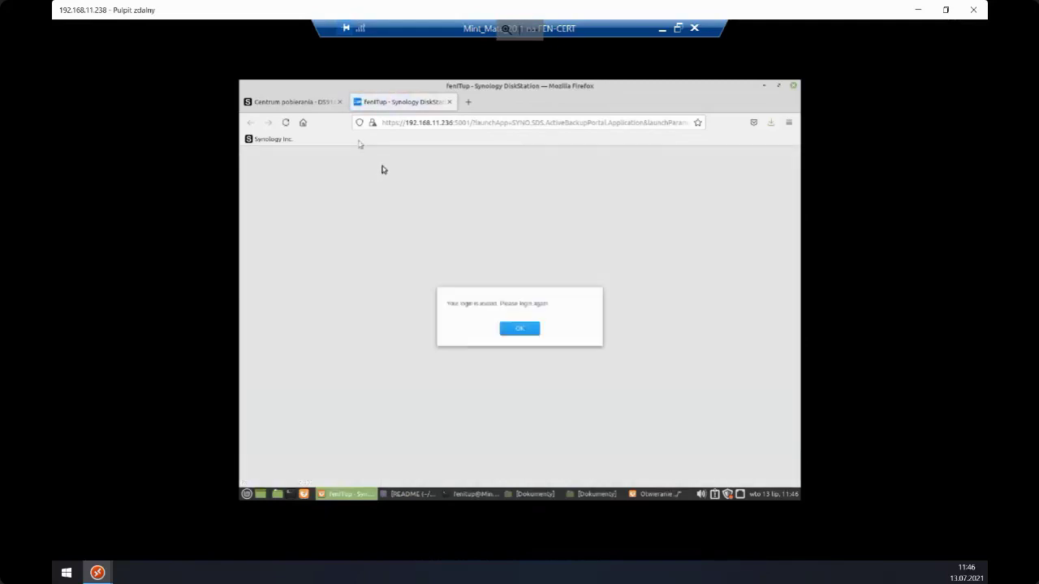
pyautogui.click(340, 102)
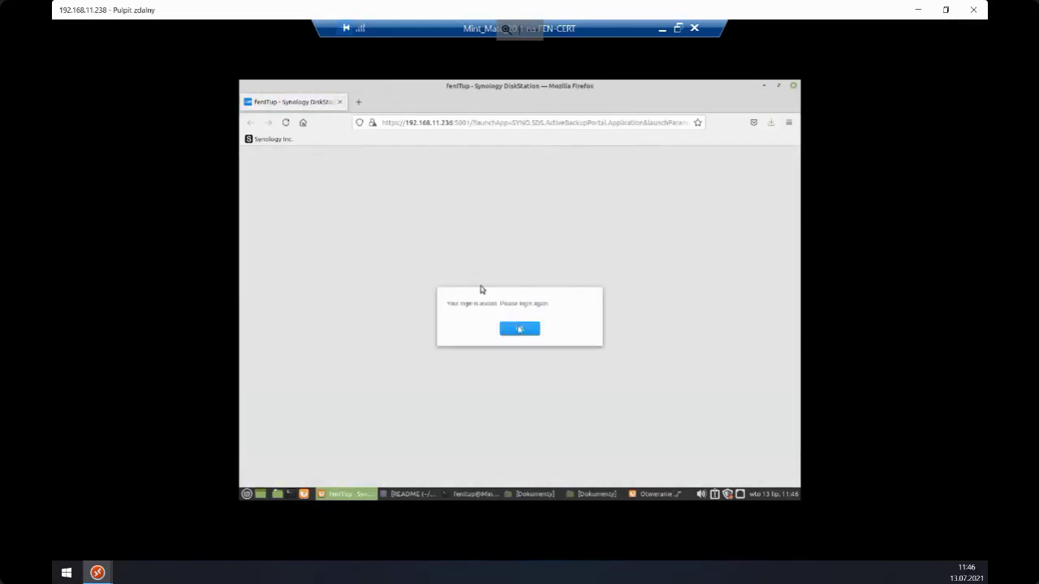
# - Acknowledge the expired-login notice and sign back in to the portal
pyautogui.click(520, 330)
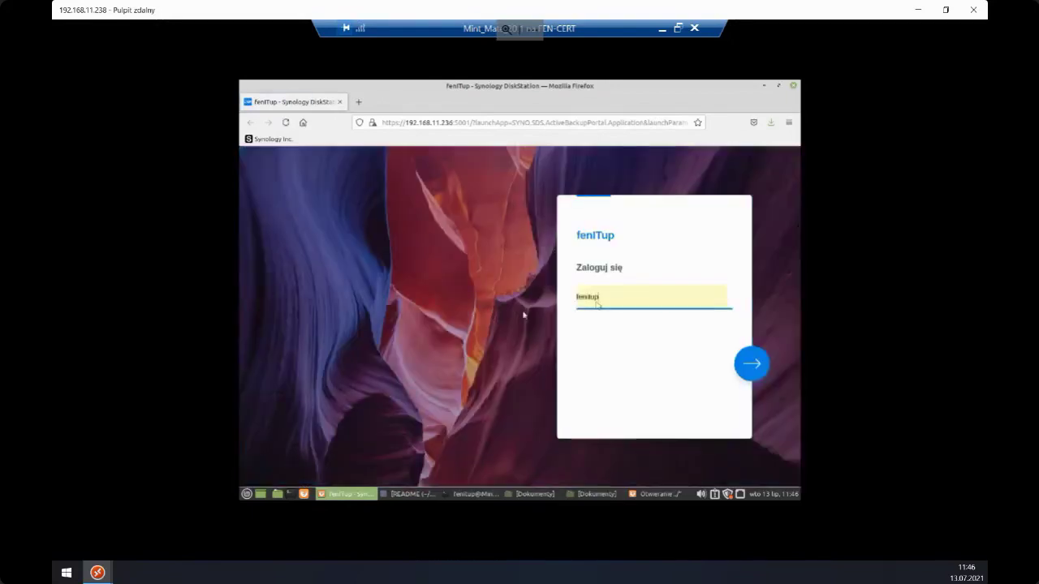
pyautogui.click(765, 365)
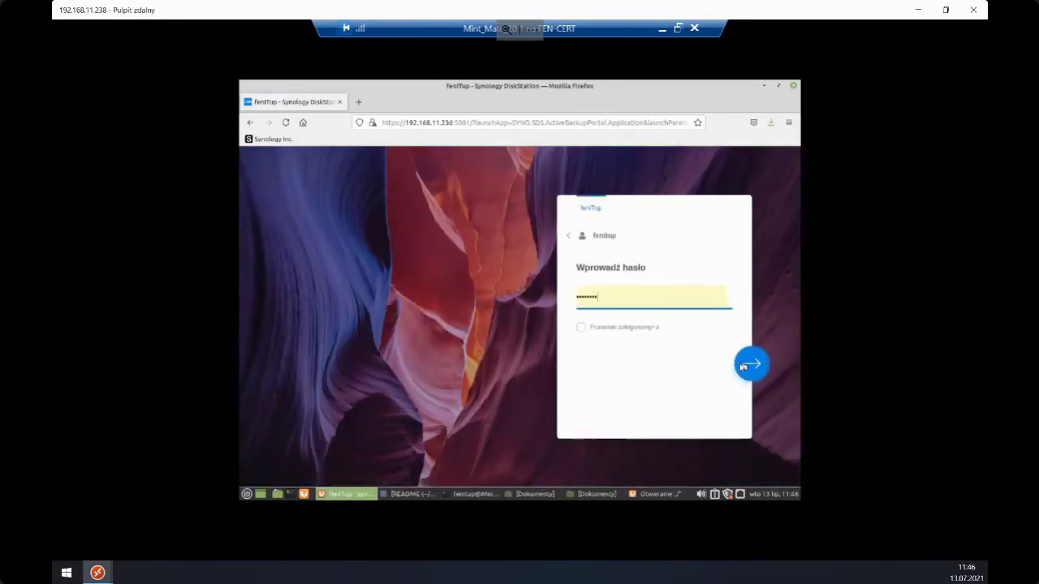
pyautogui.click(750, 367)
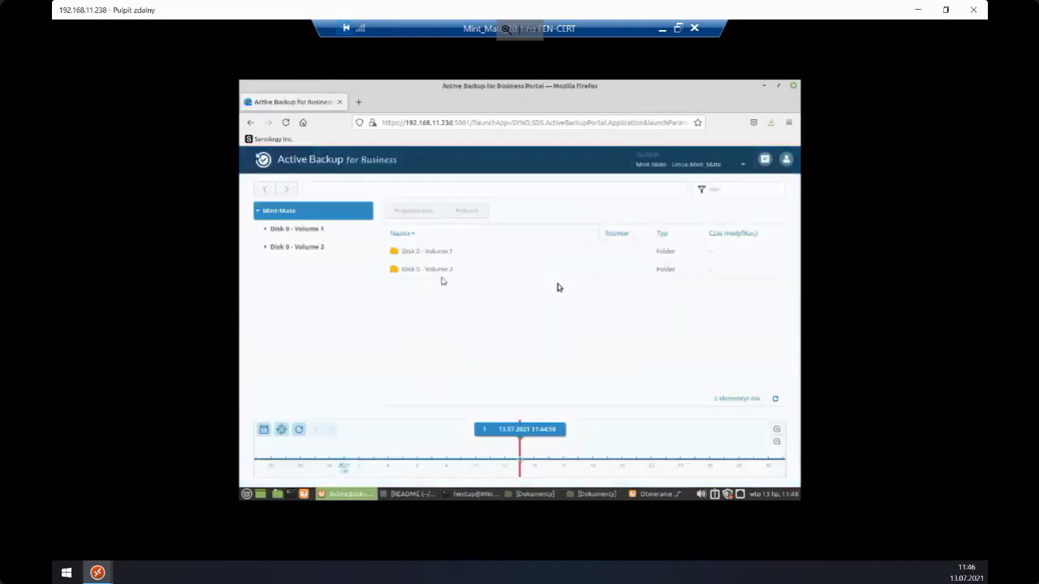
# - Browse the backup's Disk 0 - Volume 2 > home > user folder > Pulpit > Dokumenty
pyautogui.click(300, 230)
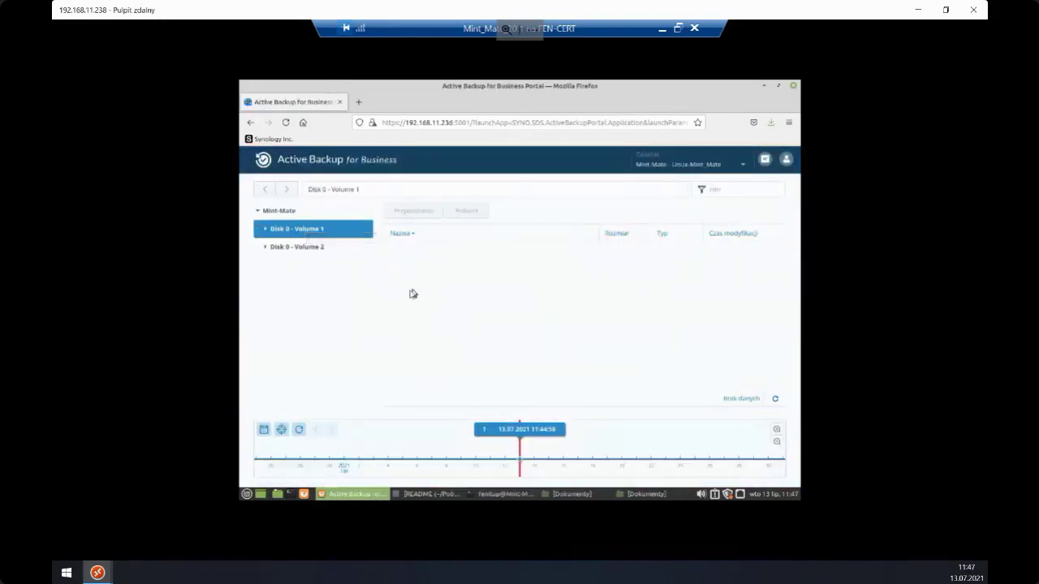
pyautogui.click(328, 248)
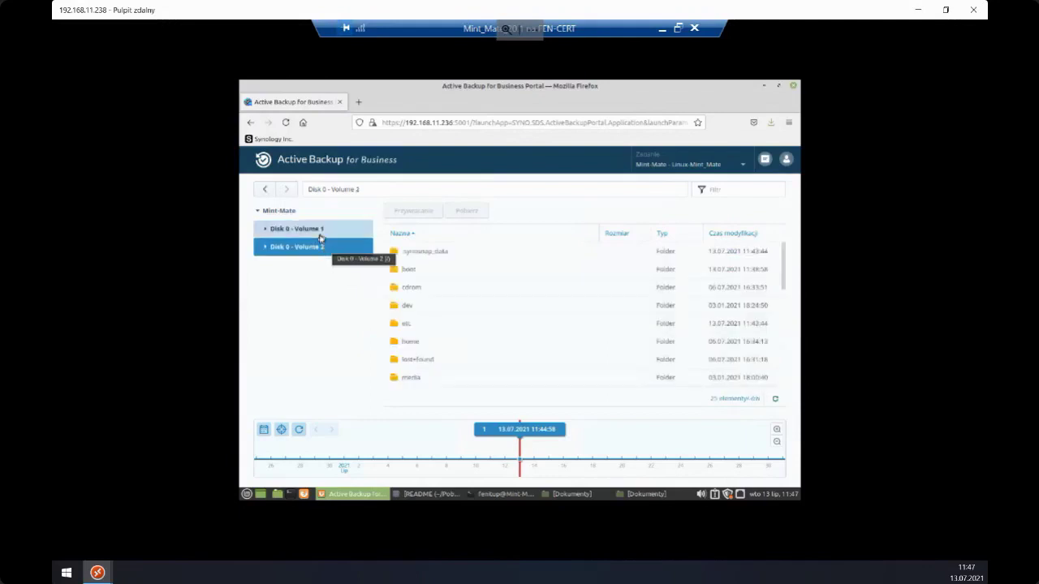
pyautogui.click(320, 230)
pyautogui.click(319, 246)
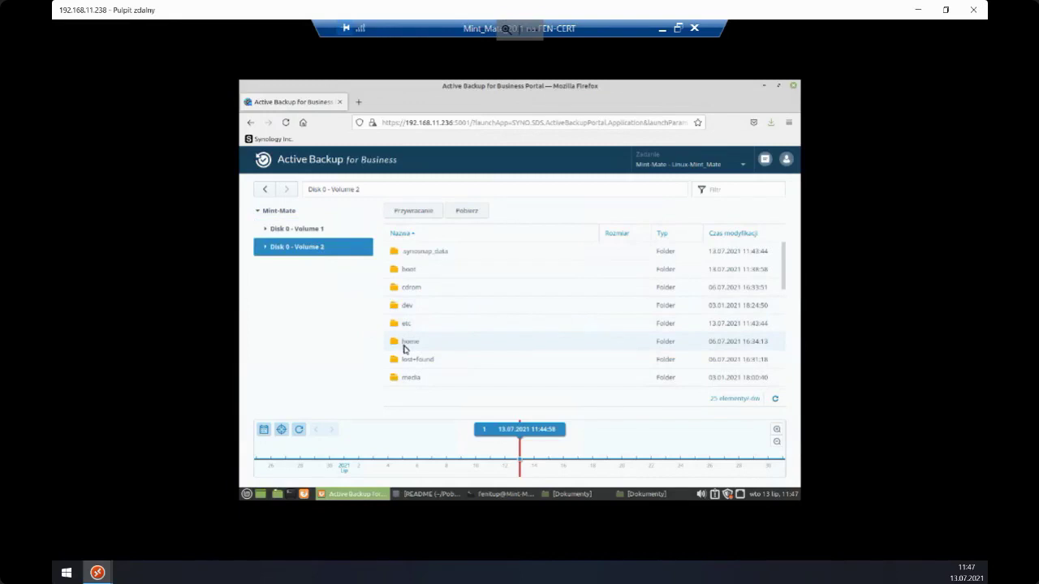
pyautogui.doubleClick(404, 346)
pyautogui.doubleClick(406, 254)
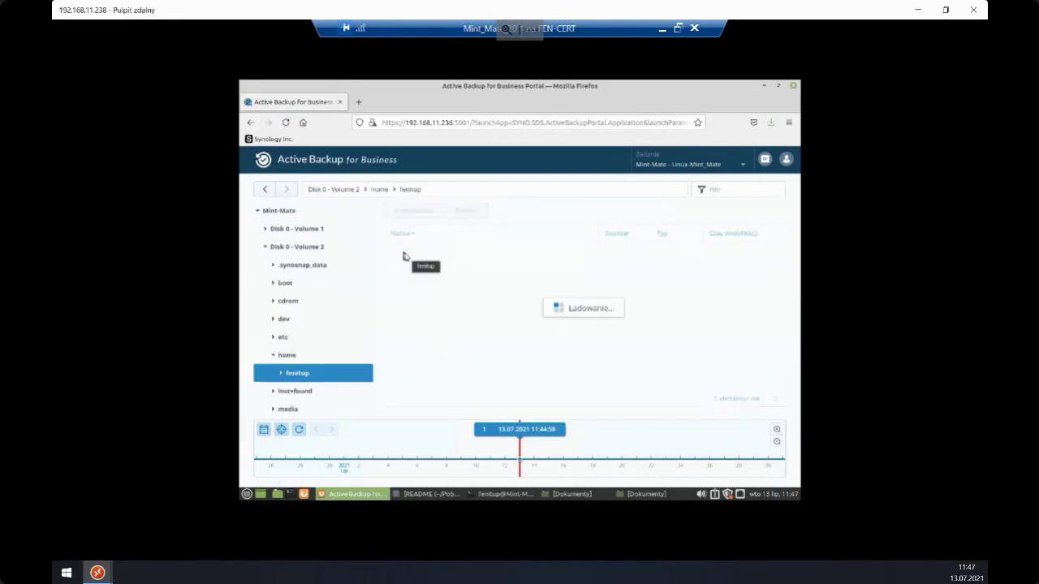
pyautogui.scroll(-5, 432, 354)
pyautogui.scroll(-2, 431, 354)
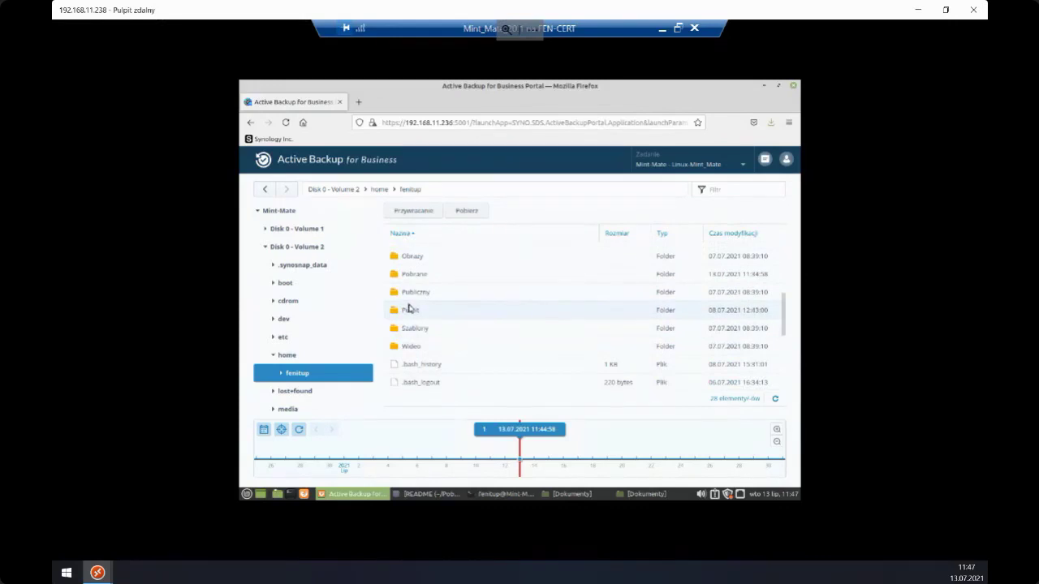
pyautogui.doubleClick(409, 309)
pyautogui.doubleClick(406, 258)
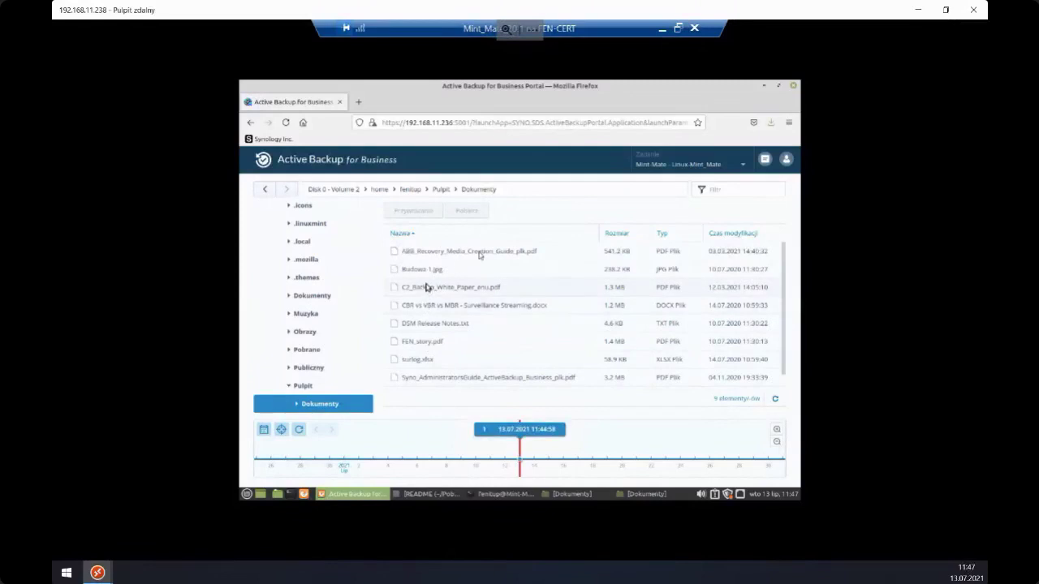
# - Minimise Firefox and the terminal, bring back the empty Dokumenty window, and window the remote session
pyautogui.click(763, 87)
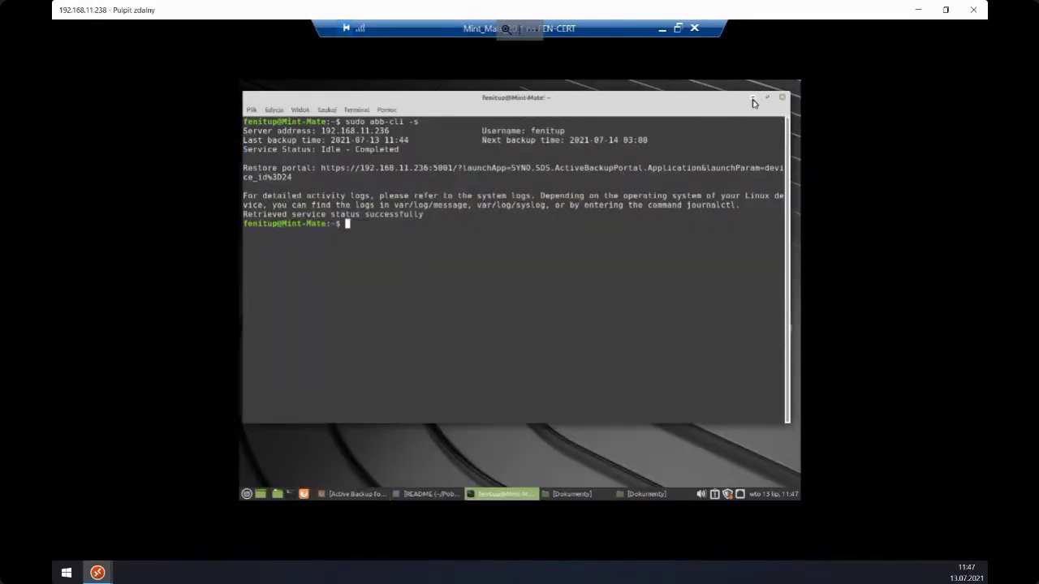
pyautogui.click(753, 97)
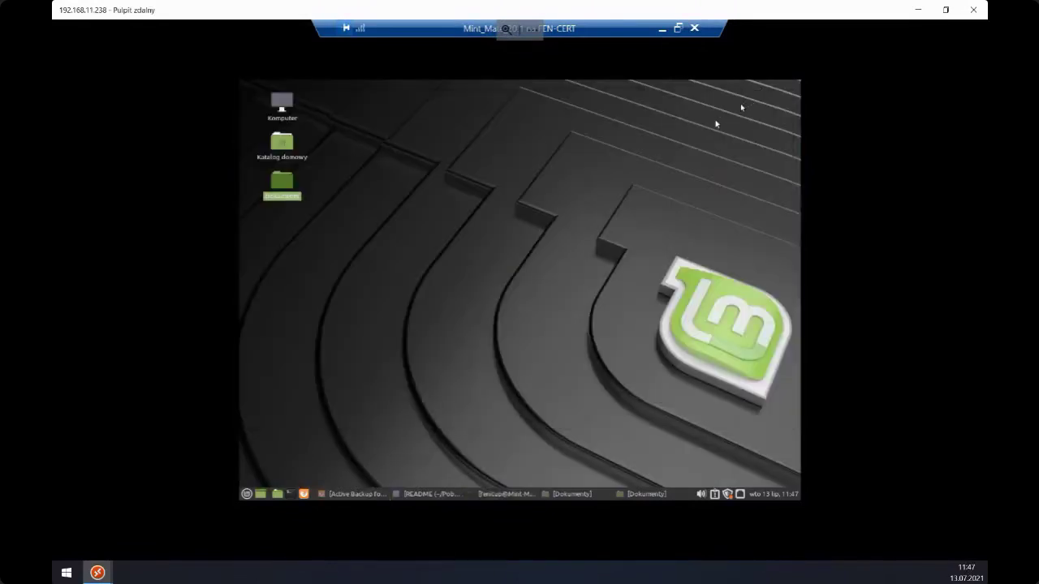
pyautogui.click(584, 494)
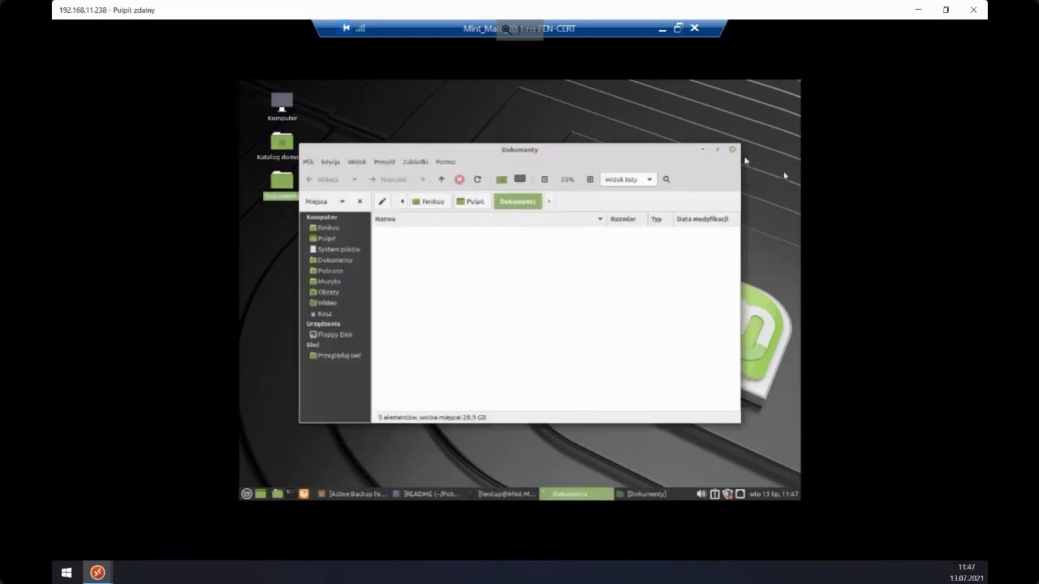
pyautogui.click(943, 17)
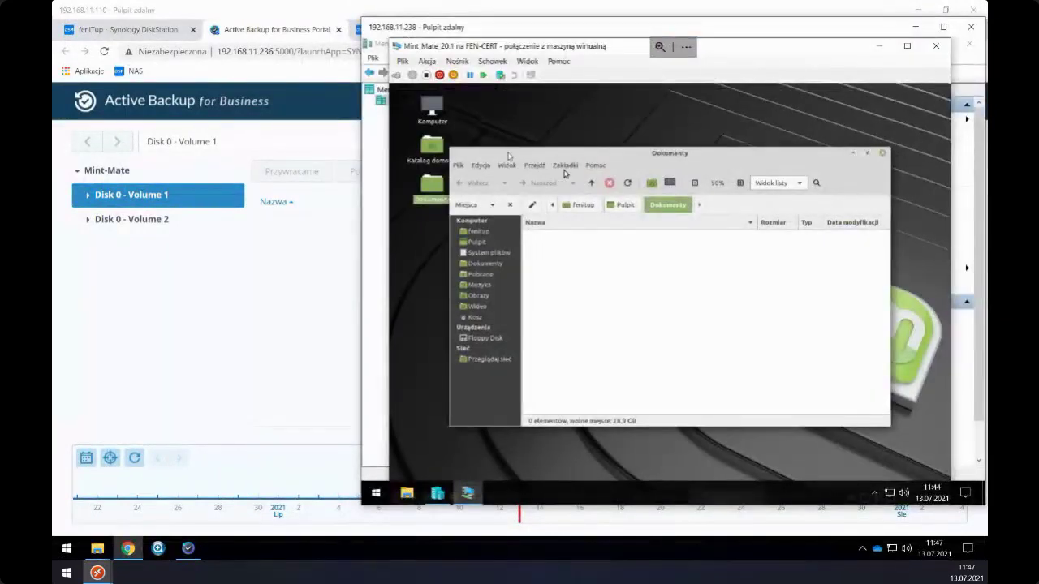
# - Open Disk 0 - Volume 2 in the portal and move the Mint Dokumenty window to the right
pyautogui.click(284, 268)
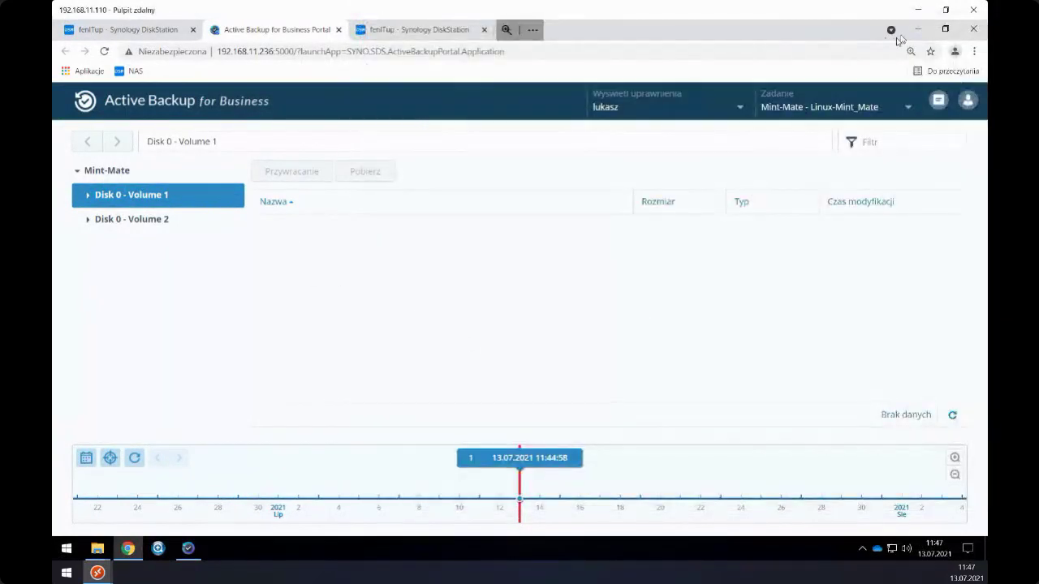
pyautogui.click(945, 10)
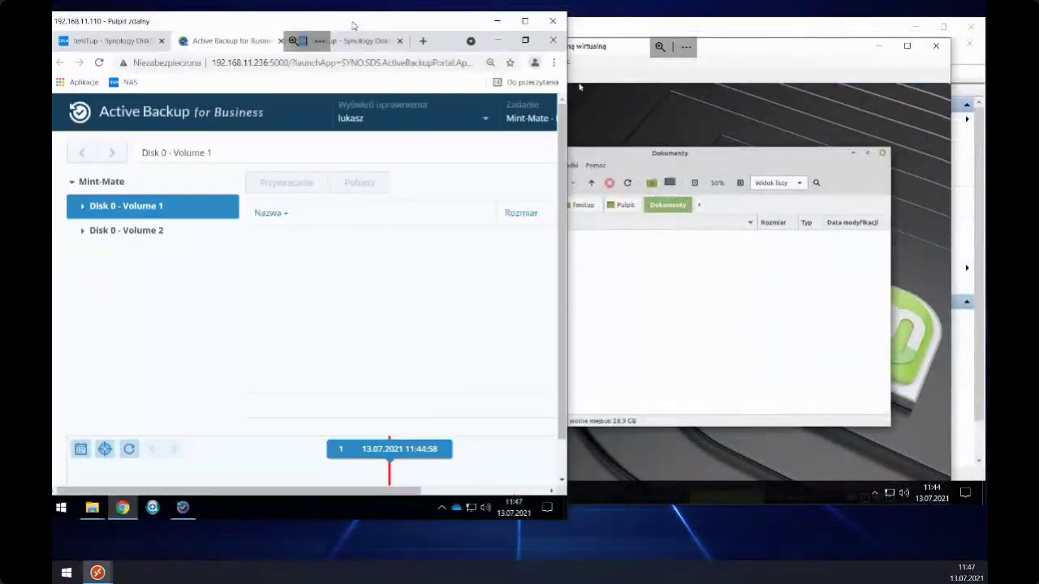
pyautogui.click(150, 234)
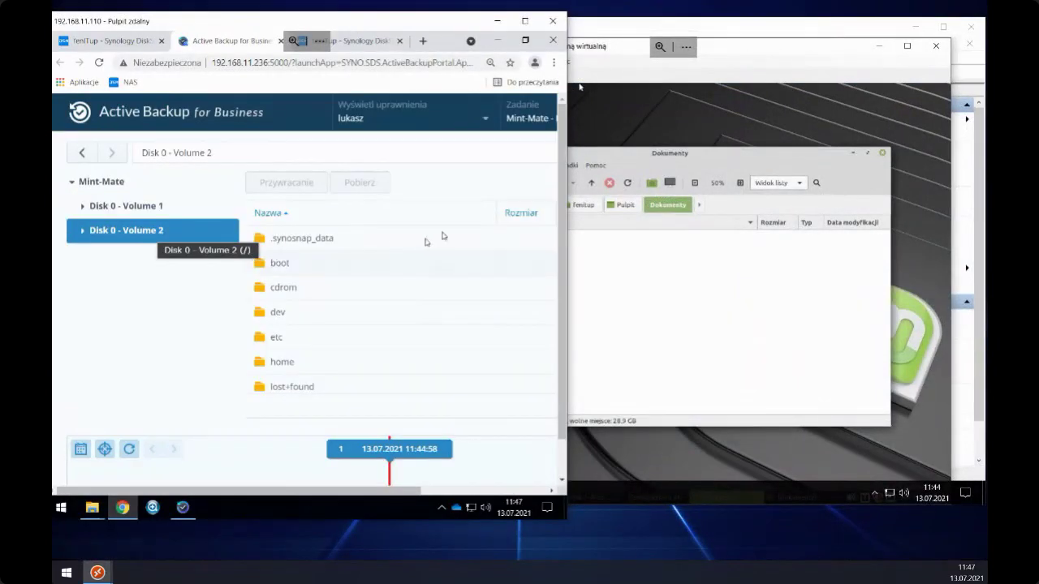
pyautogui.click(601, 155)
pyautogui.moveTo(601, 156); pyautogui.dragTo(650, 156)
pyautogui.click(217, 40)
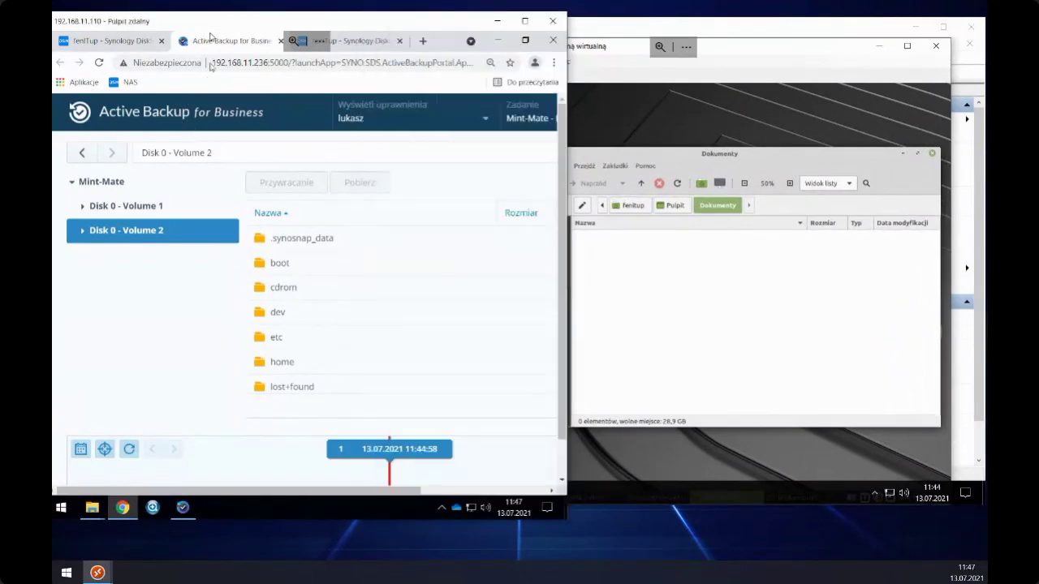
# - Browse the backup to home > fenitup > Pulpit > Dokumenty
pyautogui.scroll(-3, 293, 317)
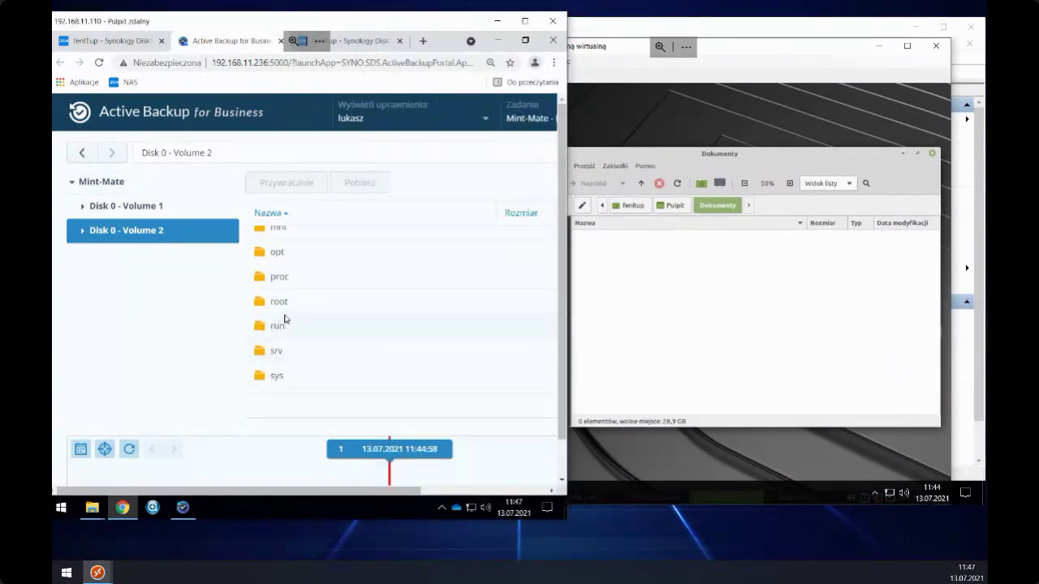
pyautogui.scroll(5, 284, 316)
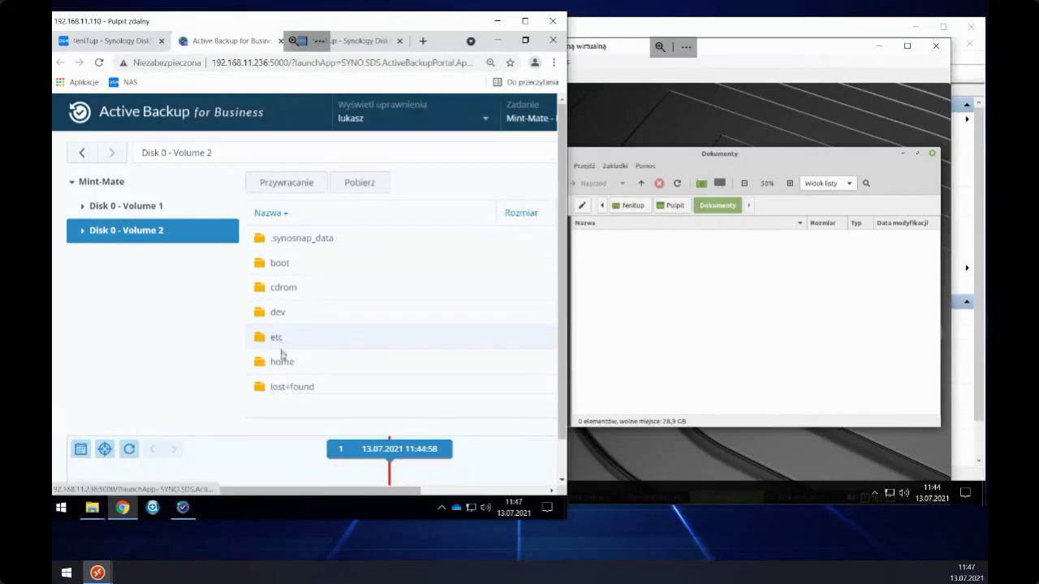
pyautogui.doubleClick(278, 364)
pyautogui.doubleClick(281, 244)
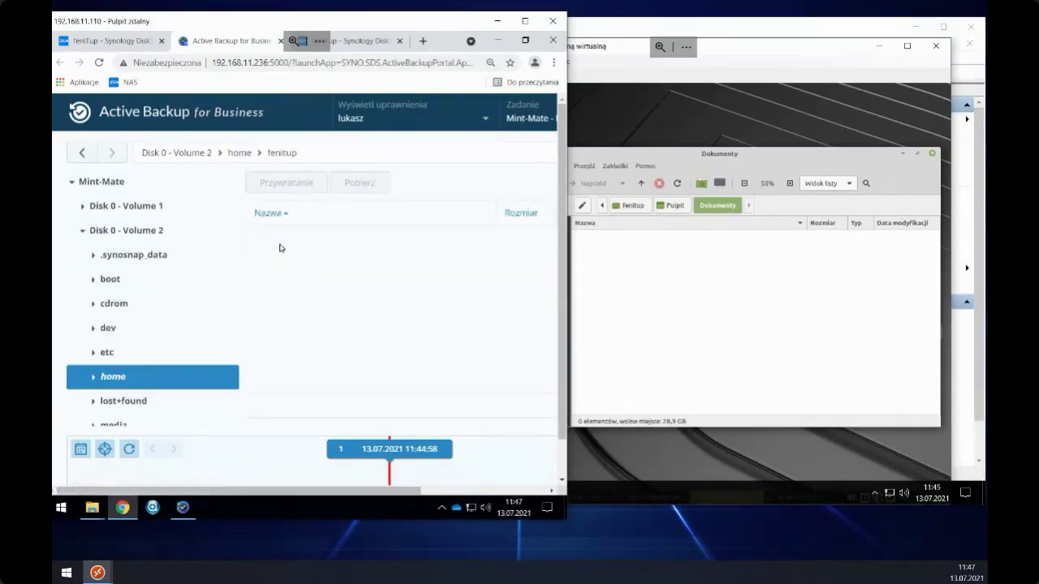
pyautogui.scroll(-3, 291, 319)
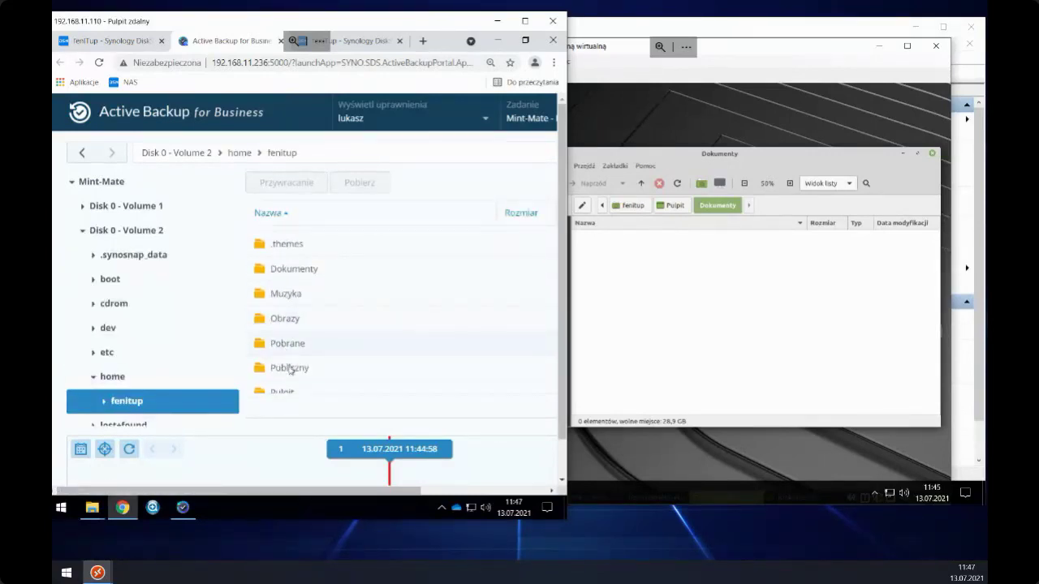
pyautogui.scroll(-3, 291, 367)
pyautogui.doubleClick(284, 269)
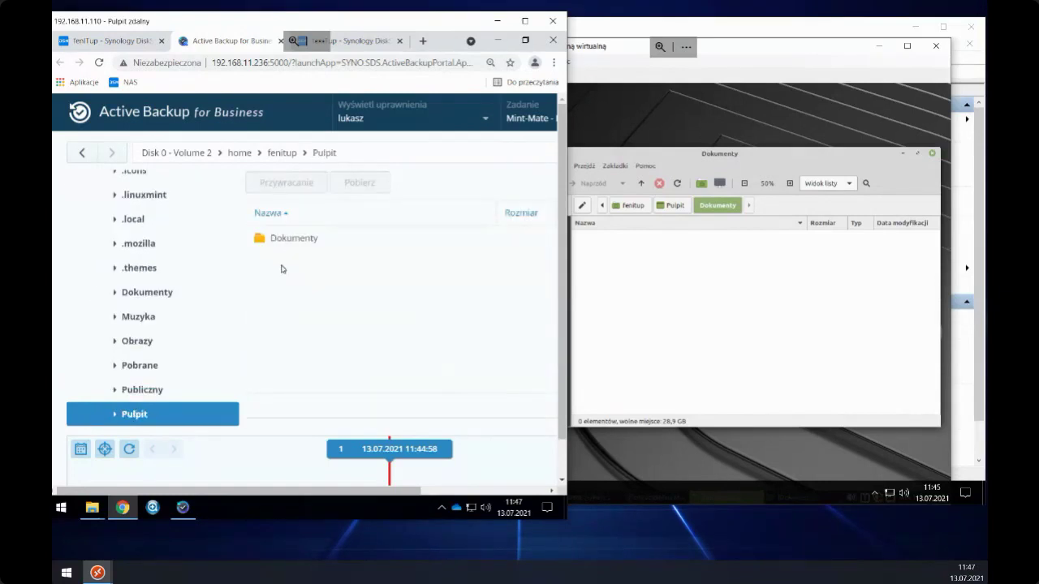
pyautogui.click(285, 249)
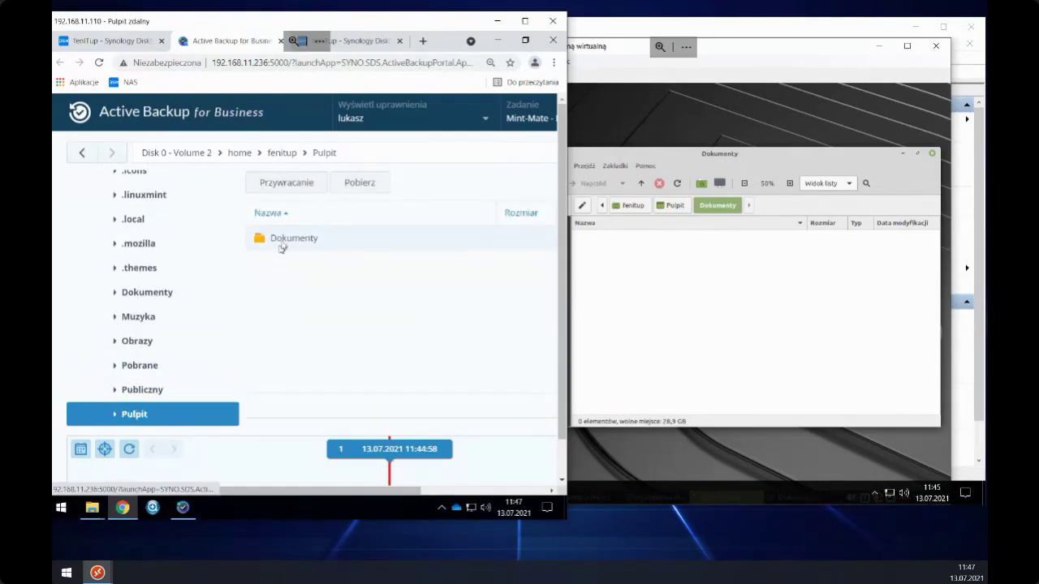
pyautogui.doubleClick(282, 240)
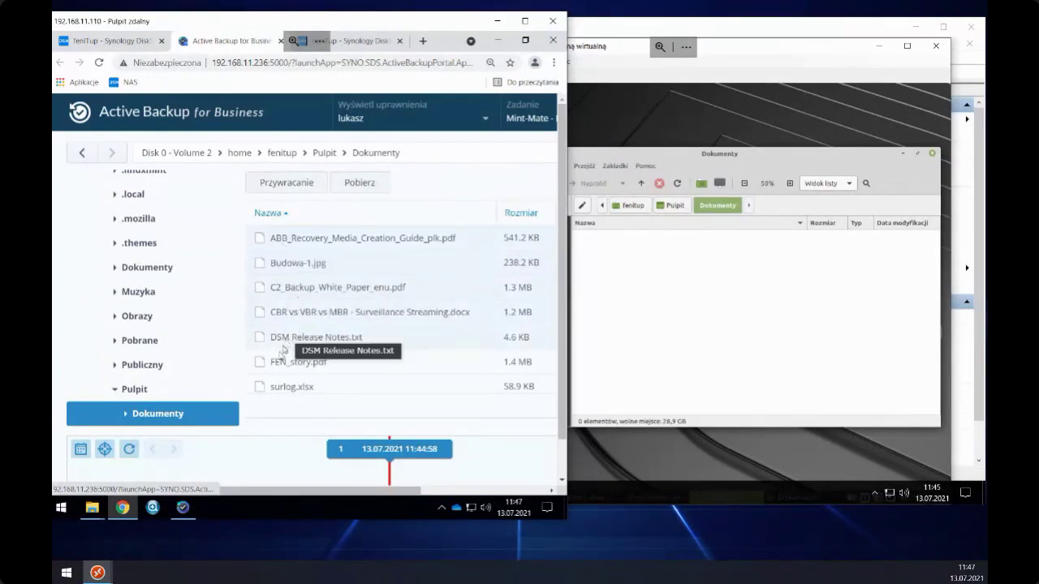
# - Restore the Dokumenty files to their original location and check the restore tasks list
pyautogui.click(297, 185)
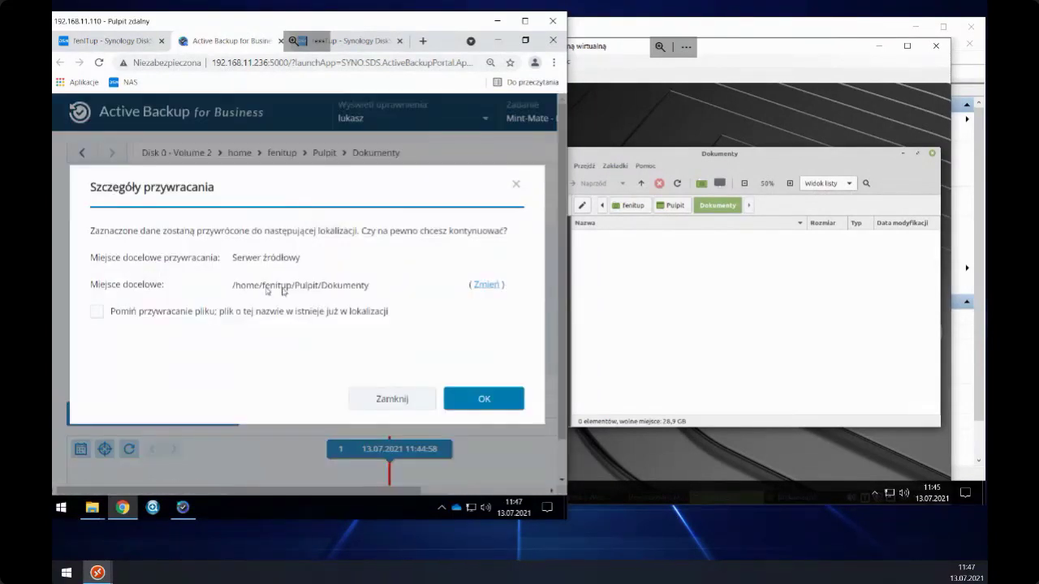
pyautogui.click(476, 398)
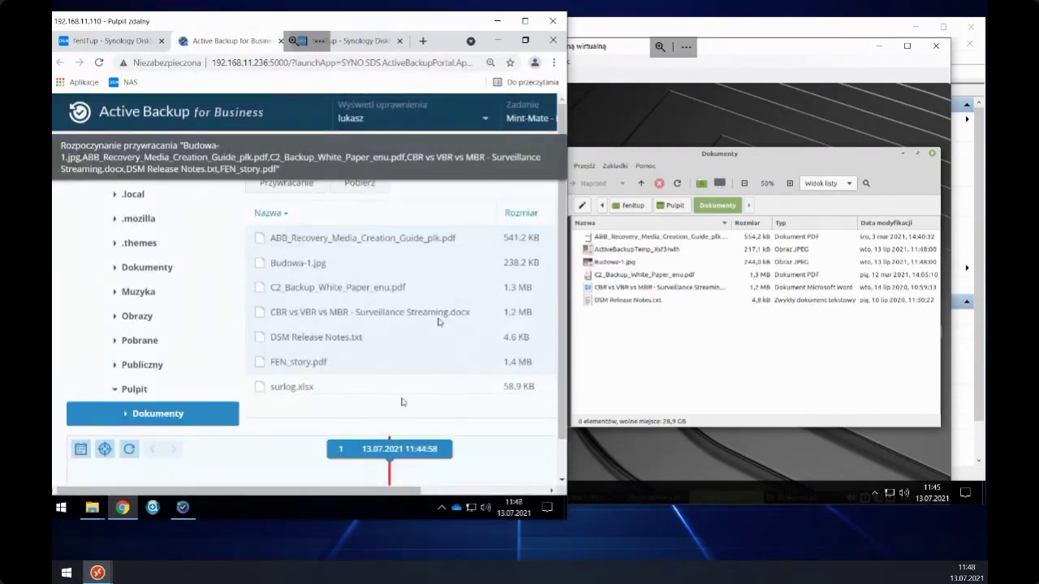
pyautogui.hscroll(3, 496, 186)
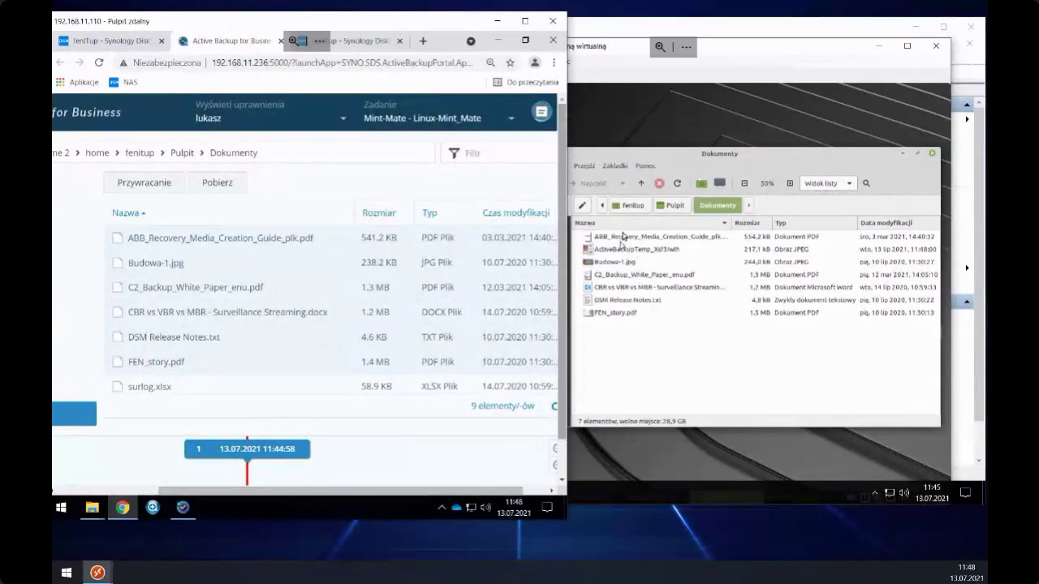
pyautogui.click(538, 118)
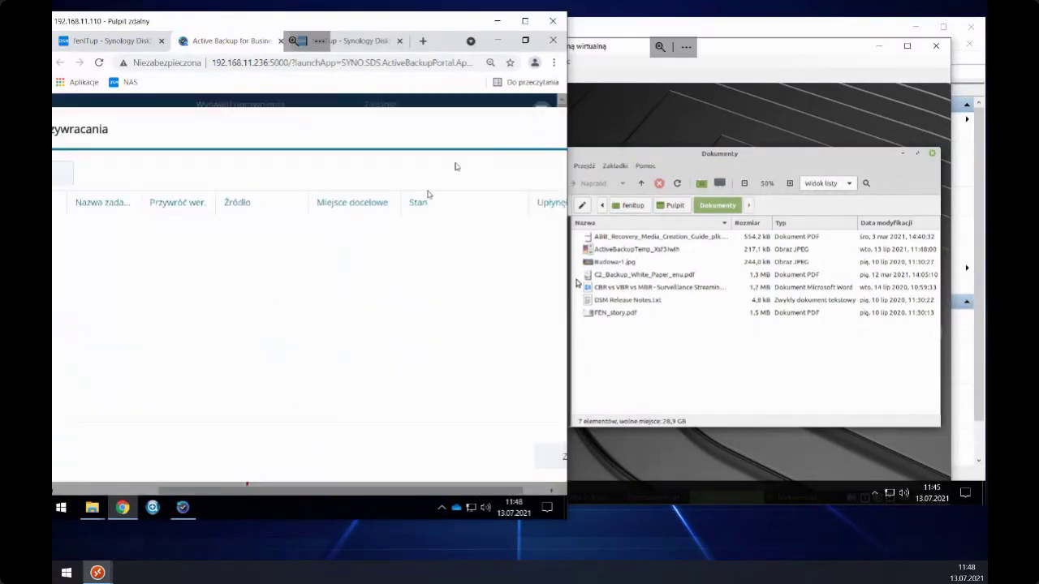
pyautogui.click(609, 346)
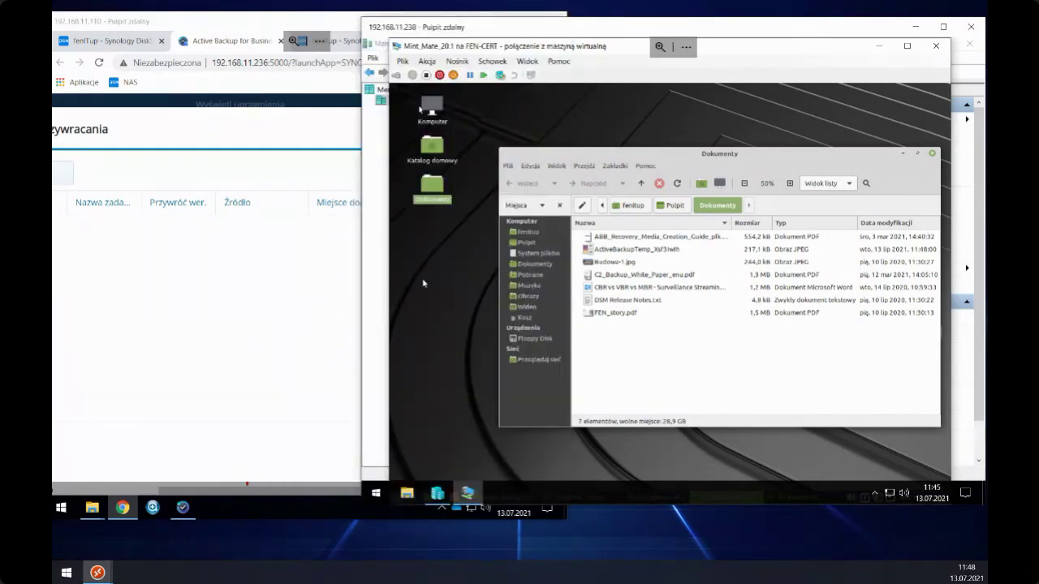
# - Maximise the NAS session and show the Linux servers list in Active Backup for Business
pyautogui.click(260, 47)
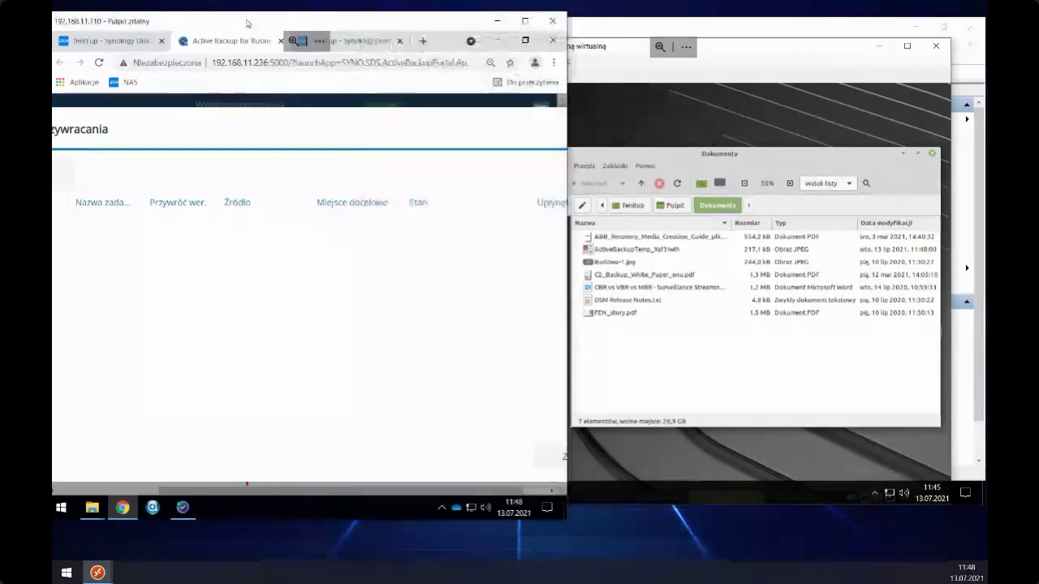
pyautogui.doubleClick(526, 21)
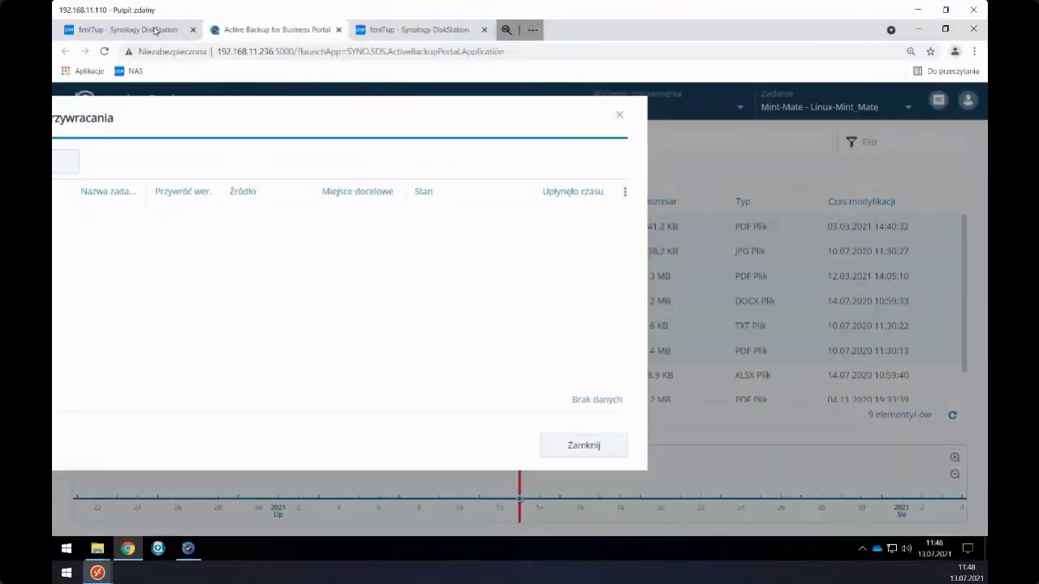
pyautogui.click(155, 30)
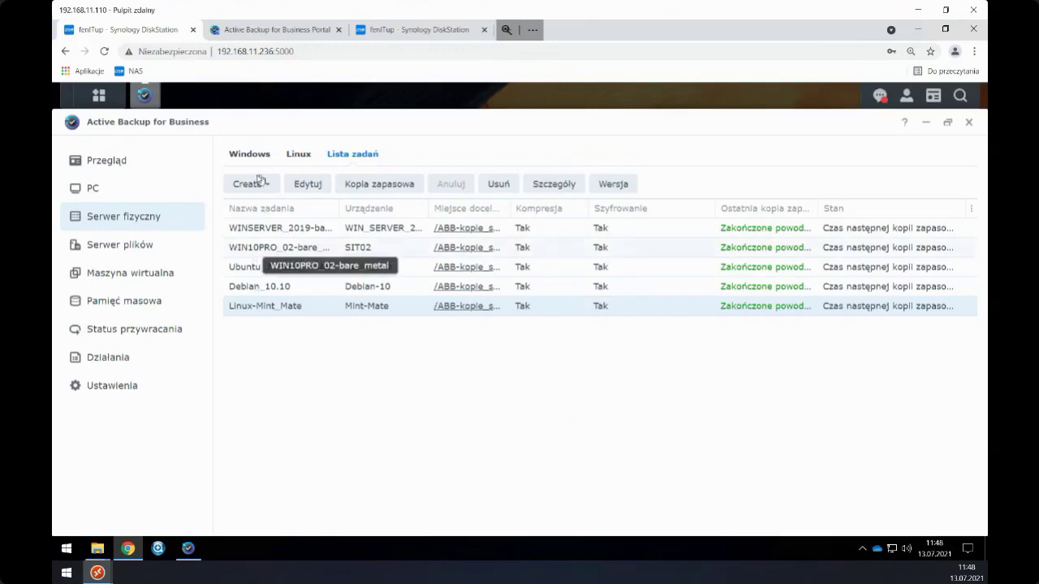
pyautogui.click(294, 155)
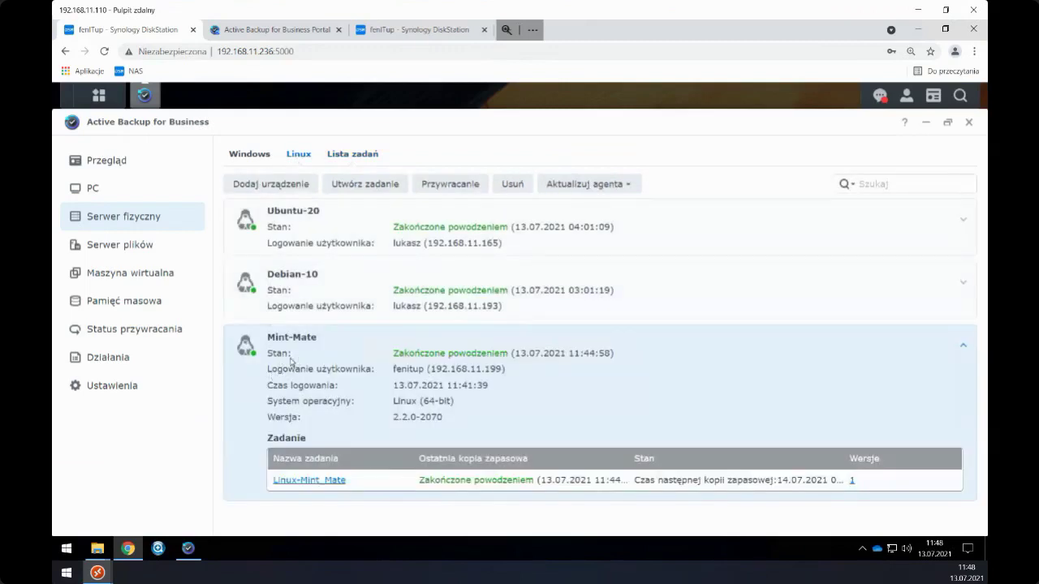
# - Start a Mint-Mate restore, review the platforms with Synology VMM selected, then cancel the wizard
pyautogui.click(463, 191)
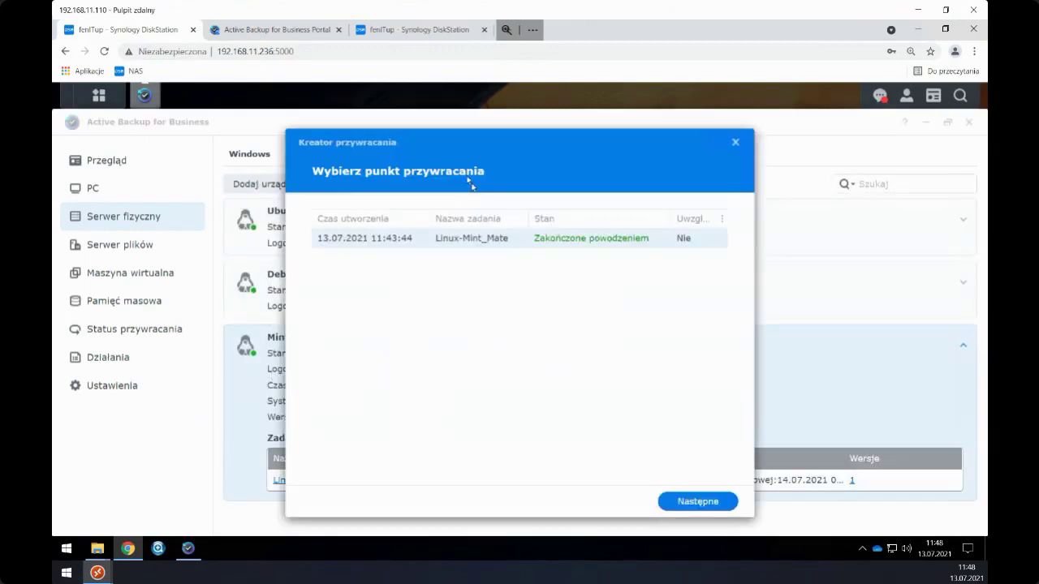
pyautogui.moveTo(469, 143); pyautogui.dragTo(500, 145)
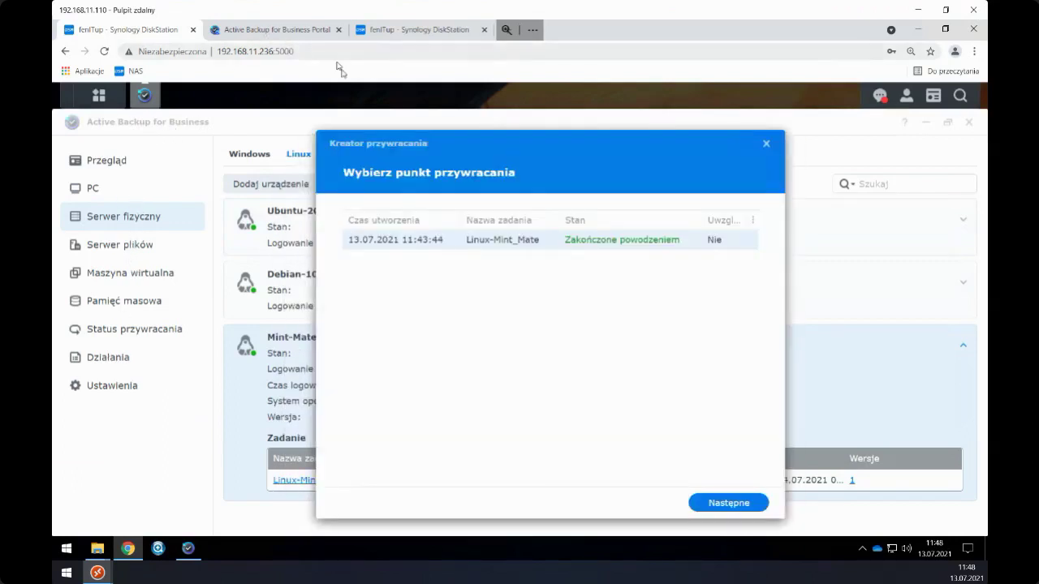
pyautogui.moveTo(434, 143); pyautogui.dragTo(457, 125)
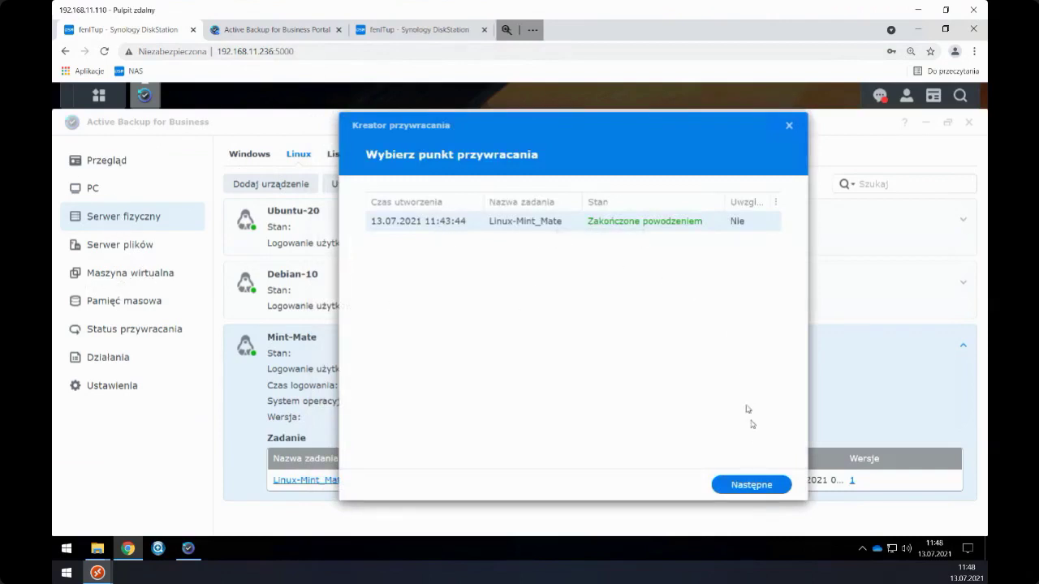
pyautogui.click(737, 485)
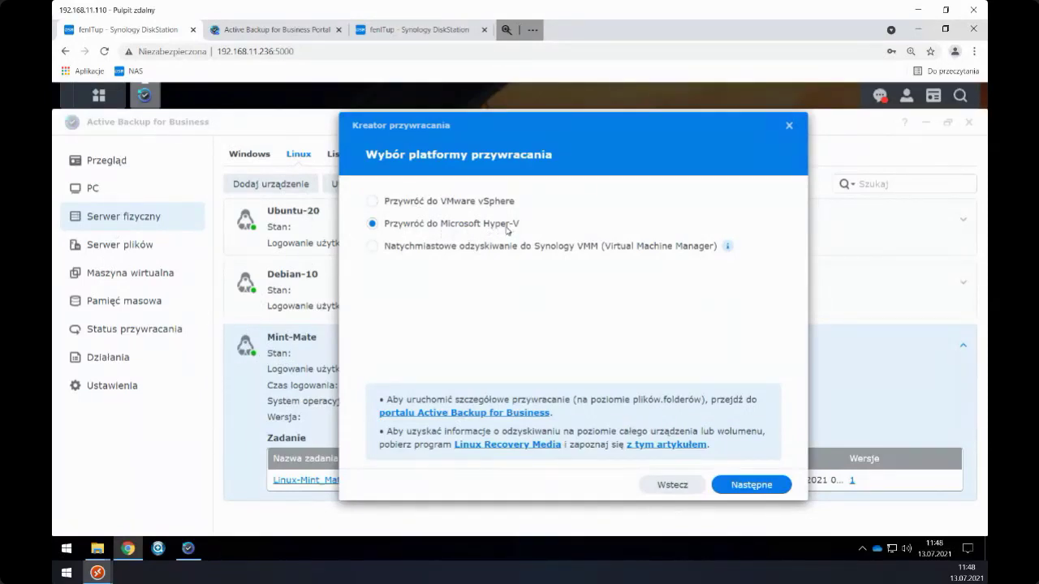
pyautogui.click(420, 248)
pyautogui.click(787, 128)
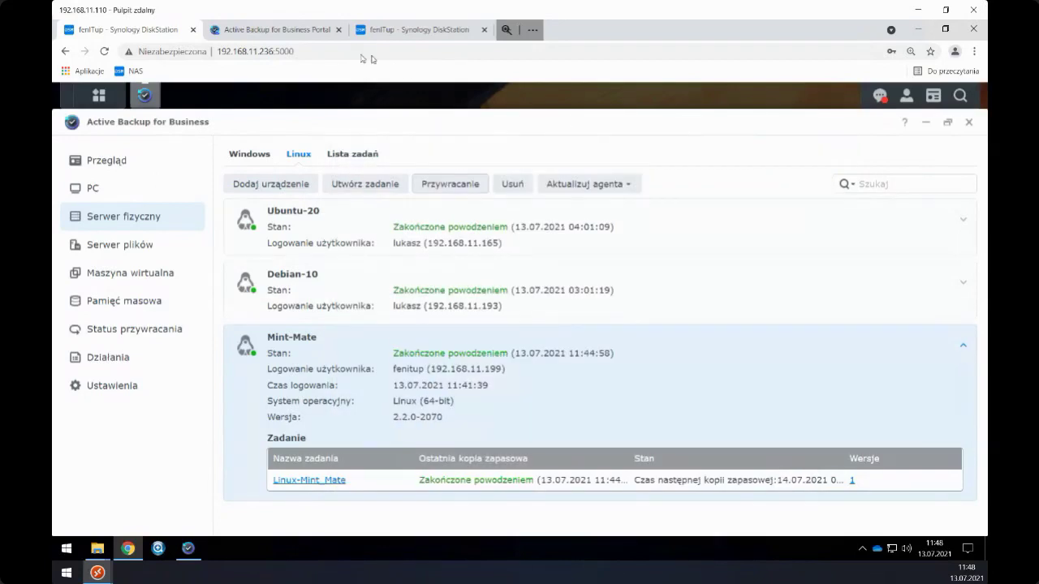
pyautogui.click(395, 30)
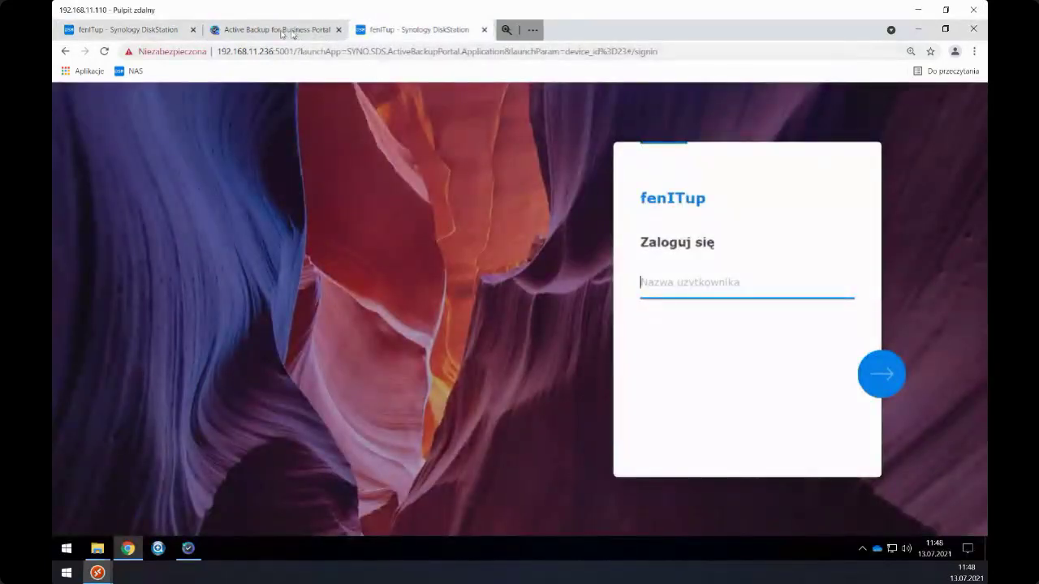
# - Check the Active Backup agent status window and the activity log
pyautogui.click(283, 31)
pyautogui.click(126, 30)
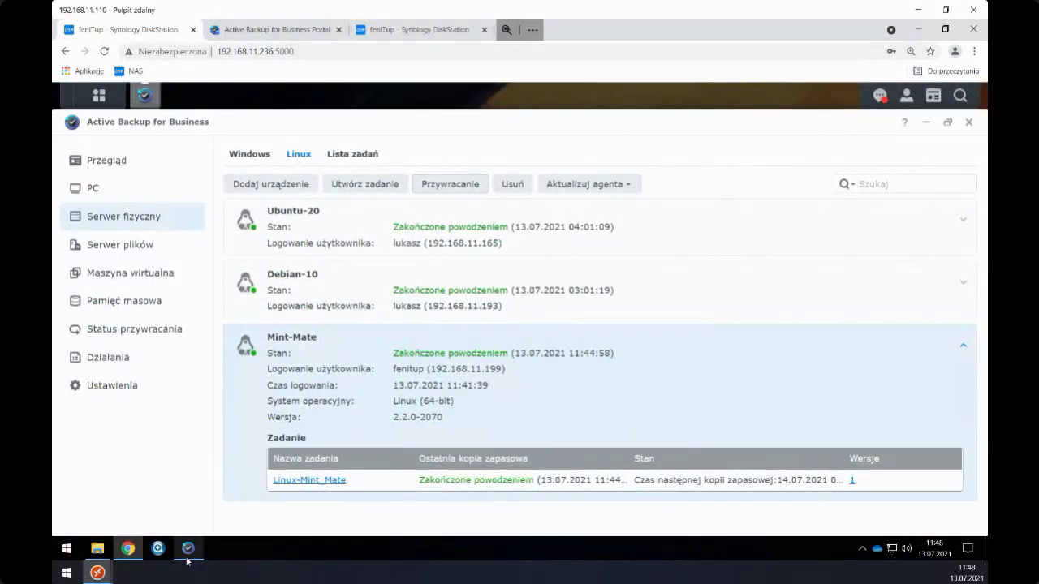
pyautogui.moveTo(186, 562)
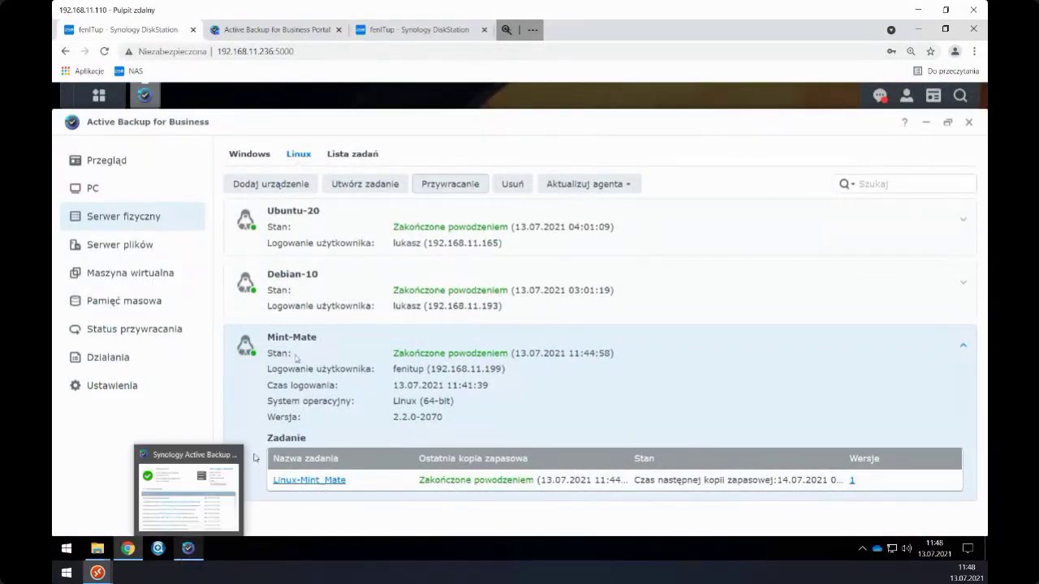
pyautogui.click(188, 549)
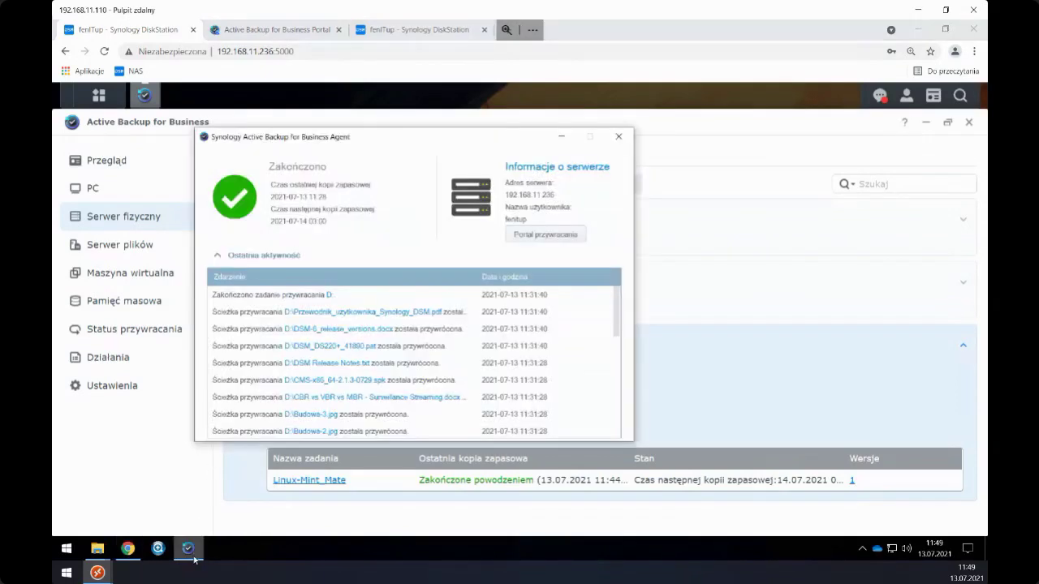
pyautogui.click(561, 138)
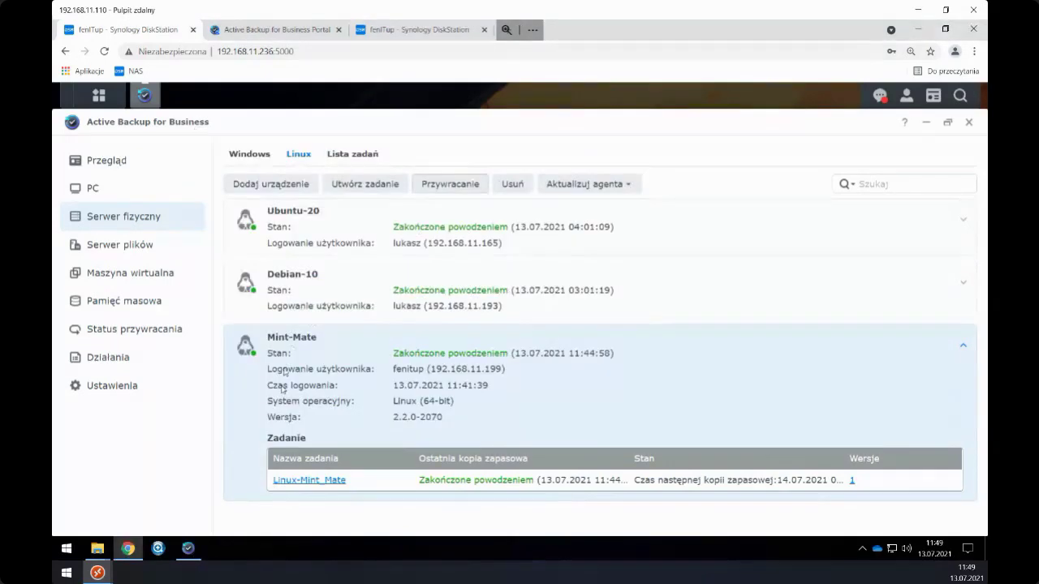
pyautogui.click(130, 552)
pyautogui.click(129, 552)
pyautogui.click(127, 362)
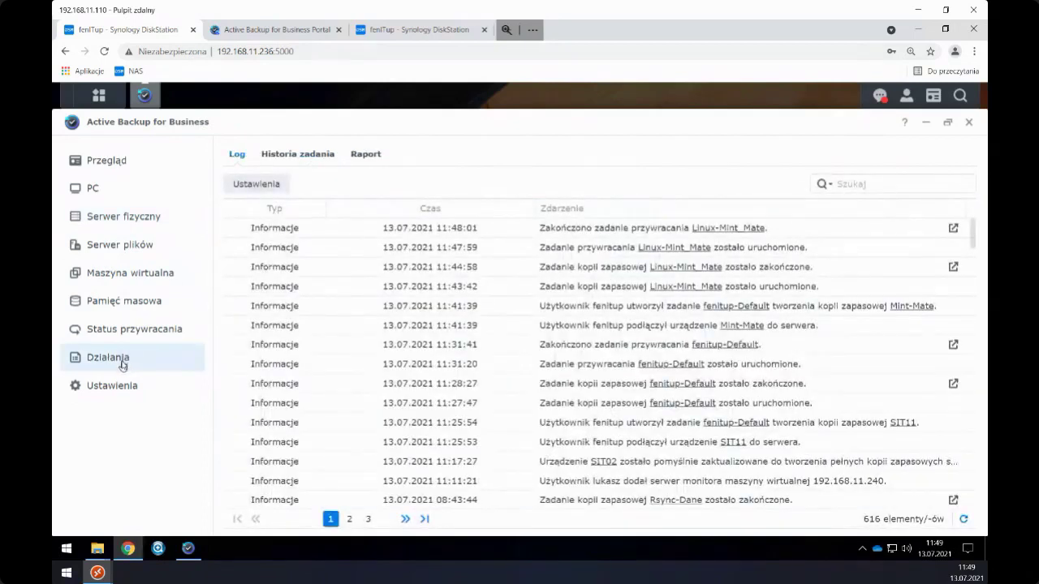
pyautogui.click(187, 554)
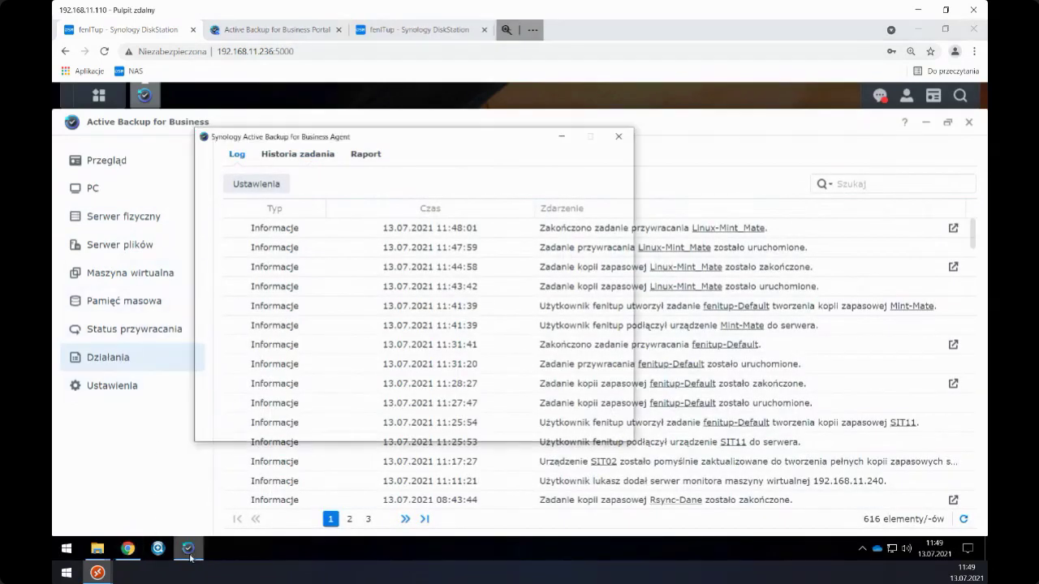
pyautogui.click(183, 556)
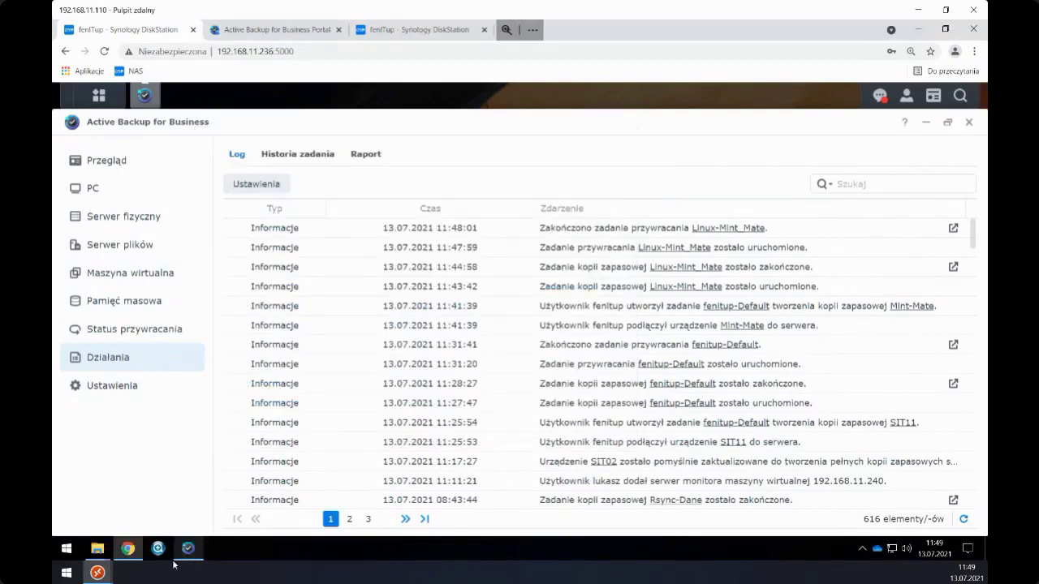
# - Go through PC and Overview to the vSphere virtual machine list on 192.168.11.227
pyautogui.click(129, 201)
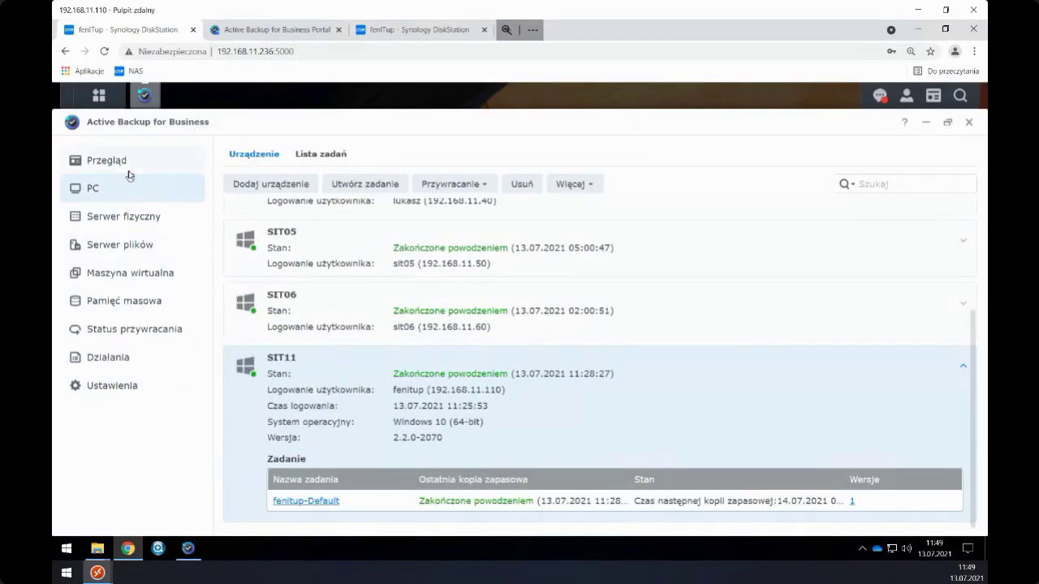
pyautogui.click(122, 162)
pyautogui.click(138, 277)
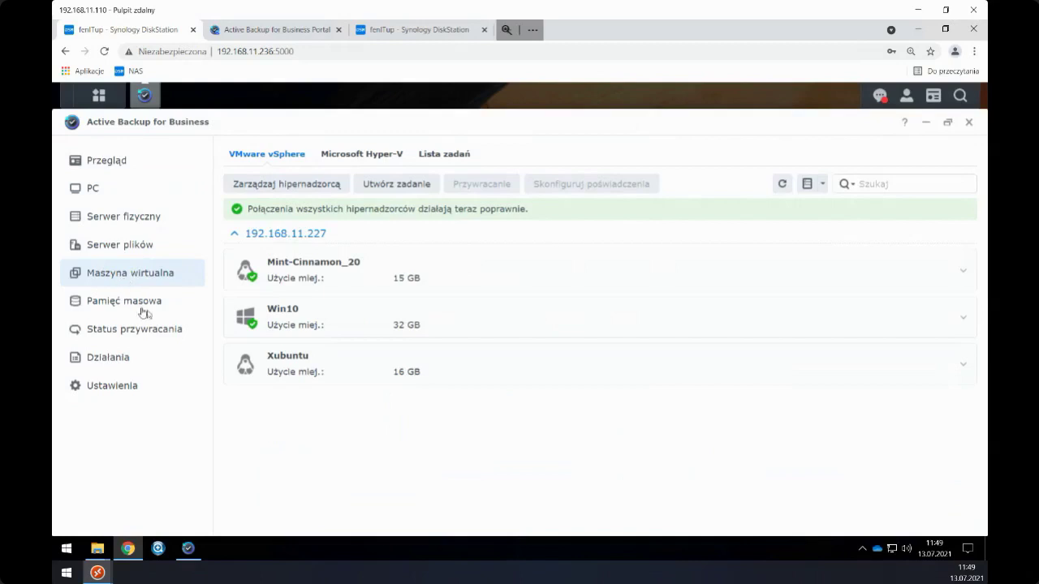
# - Review the restore status entries for the Linux-Mint_Mate file restore and Win10 instant recovery
pyautogui.click(170, 328)
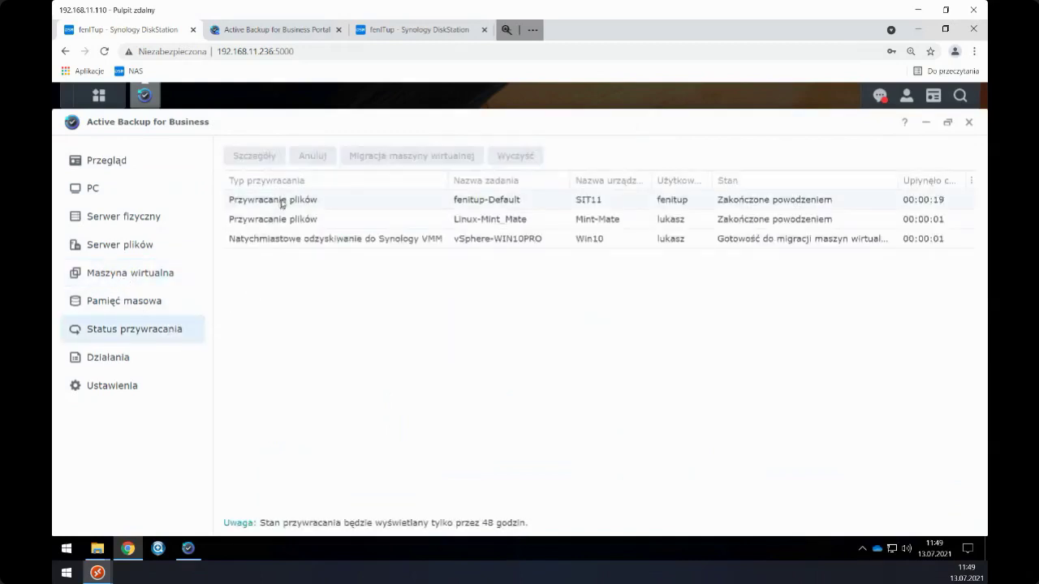
pyautogui.click(278, 220)
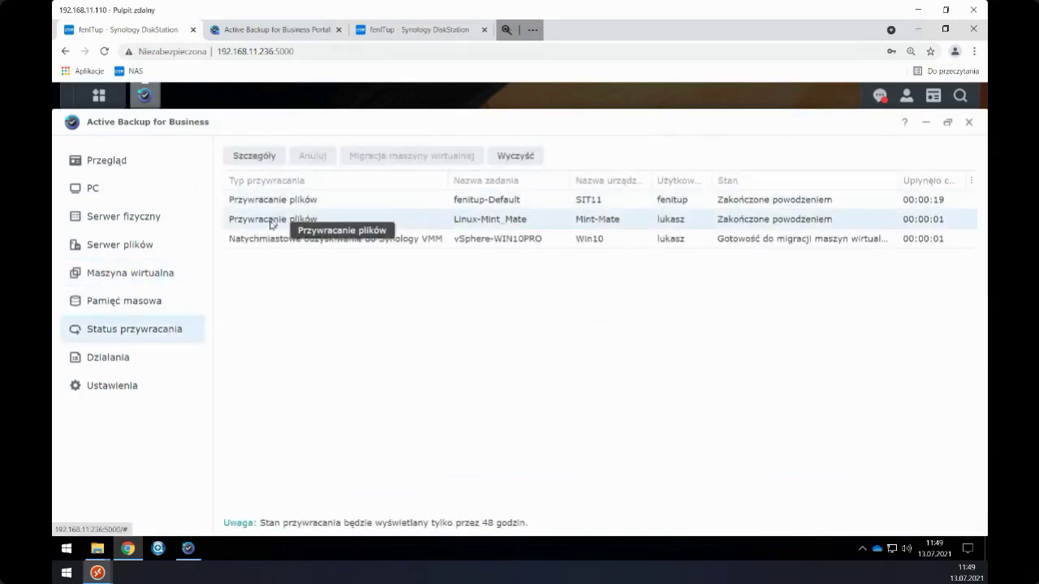
pyautogui.click(281, 240)
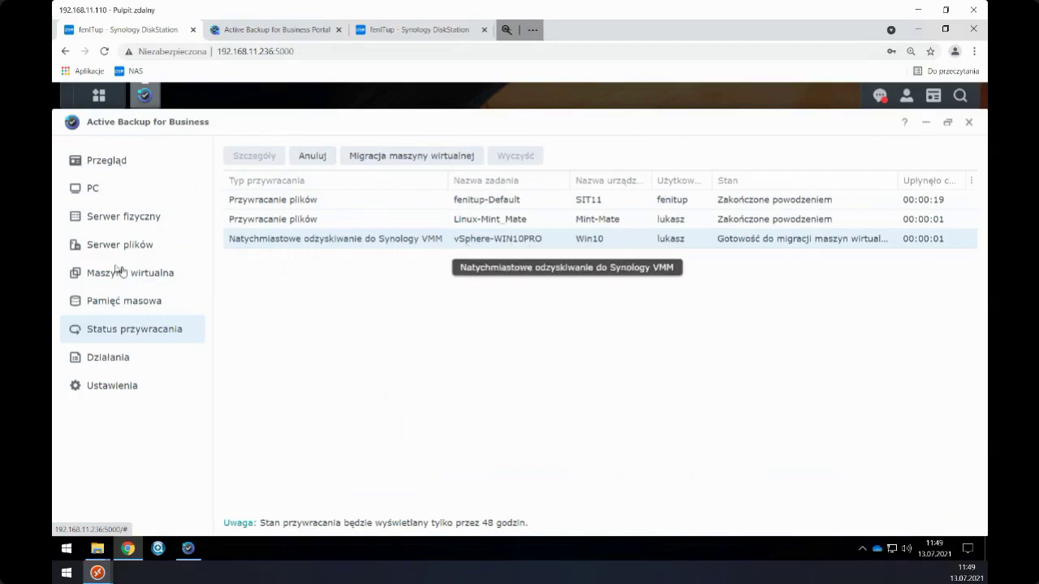
# - Start a Win10 restore from 05.07.2021, pick Synology VMM, close the wizard, and open the DSM menu
pyautogui.click(145, 275)
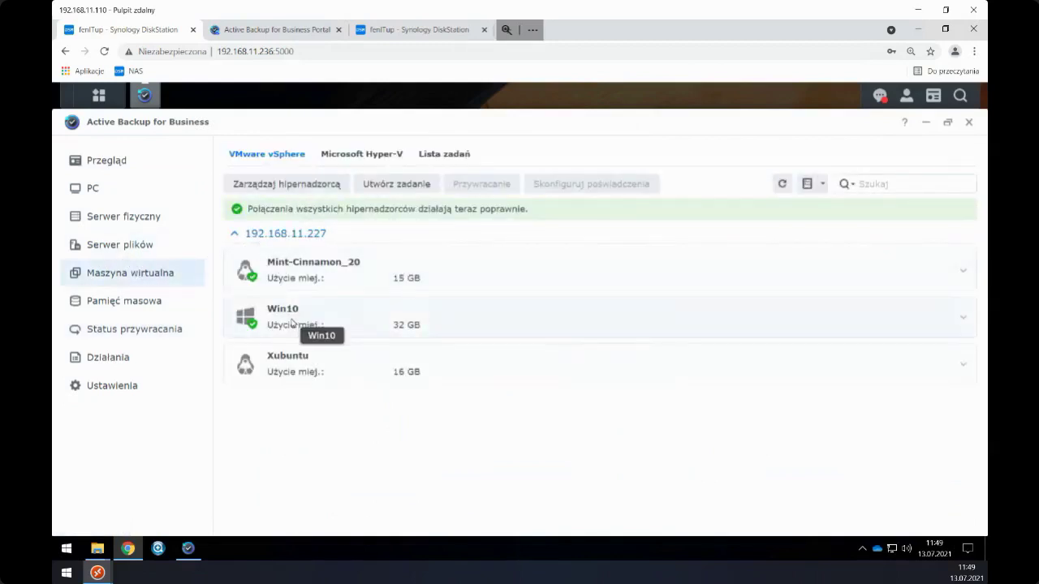
pyautogui.click(961, 320)
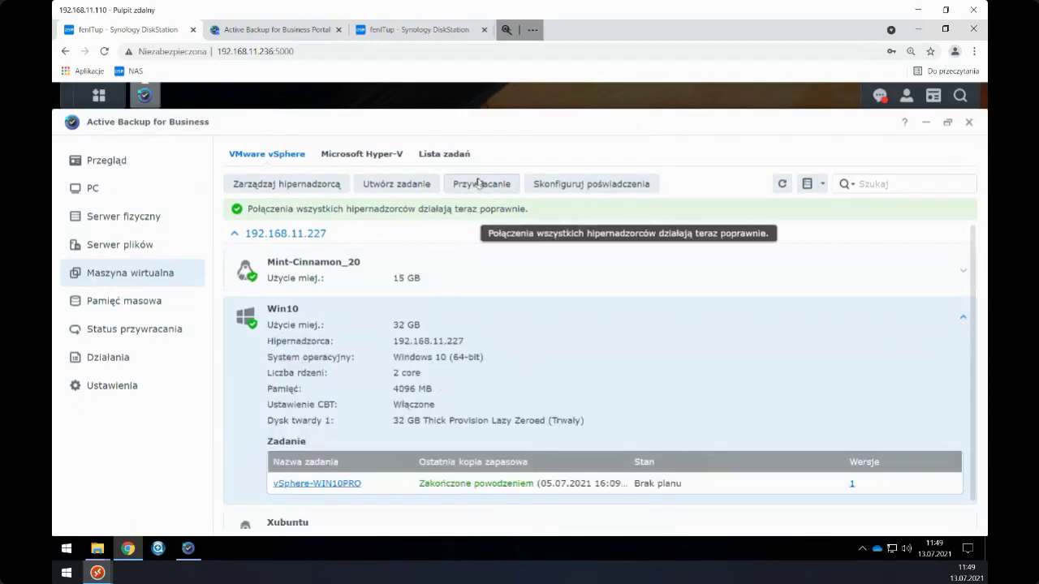
pyautogui.click(479, 184)
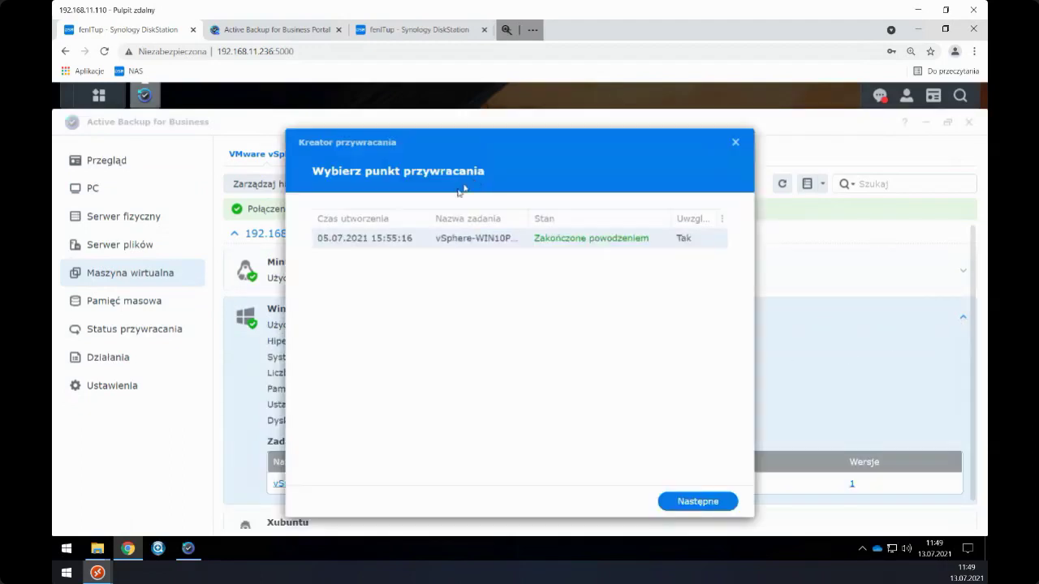
pyautogui.click(688, 503)
pyautogui.click(430, 266)
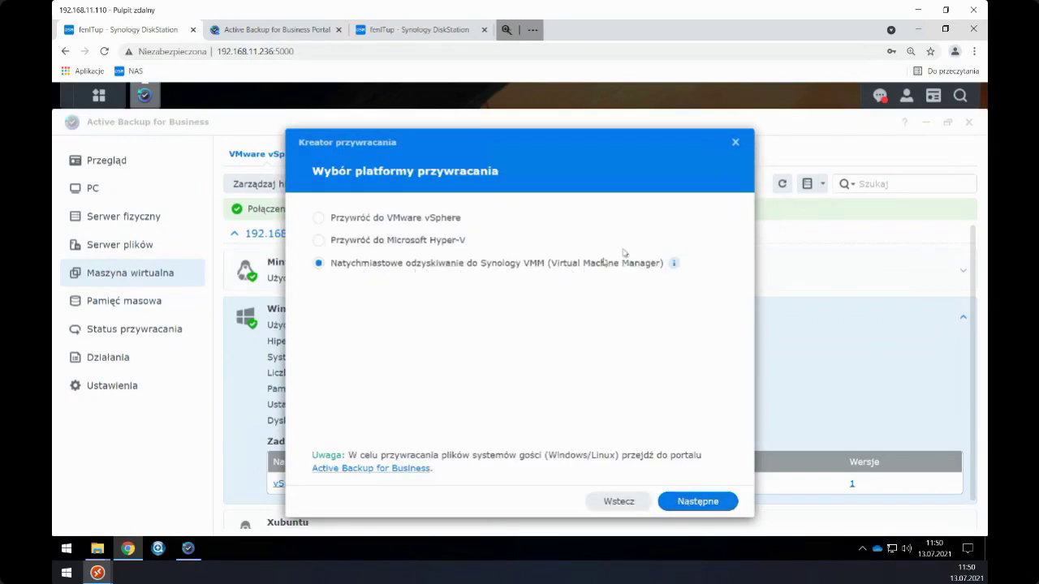
pyautogui.click(736, 146)
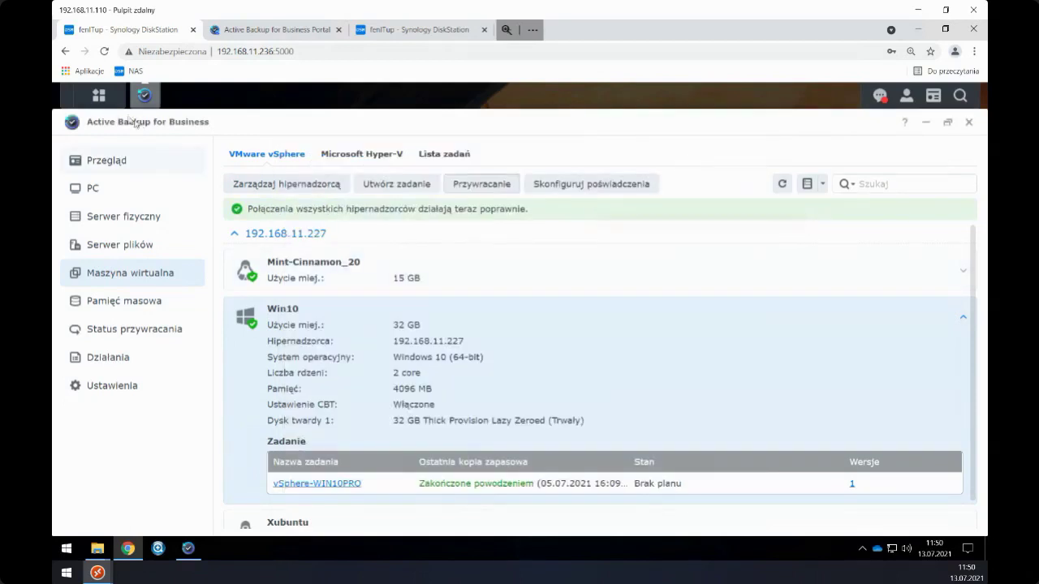
pyautogui.click(101, 98)
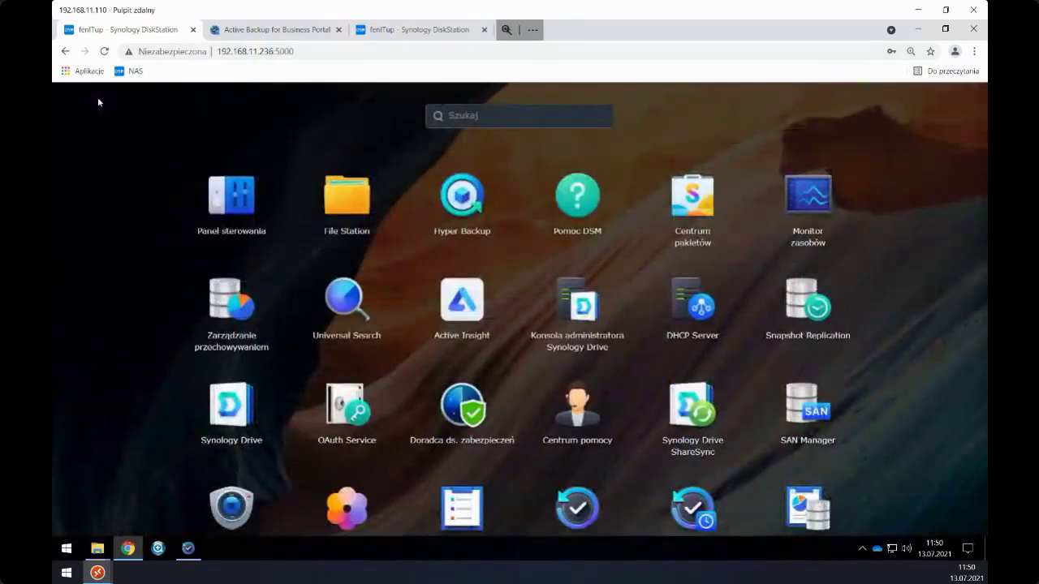
# - Open Virtual Machine Manager in full screen and connect to the running Win10 VM's console
pyautogui.scroll(-3, 294, 274)
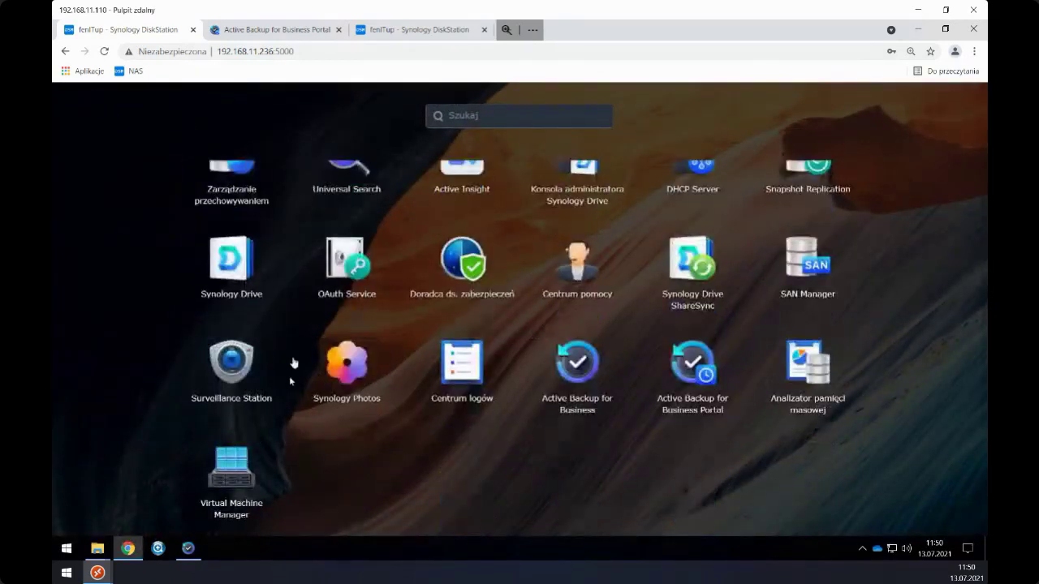
pyautogui.click(236, 468)
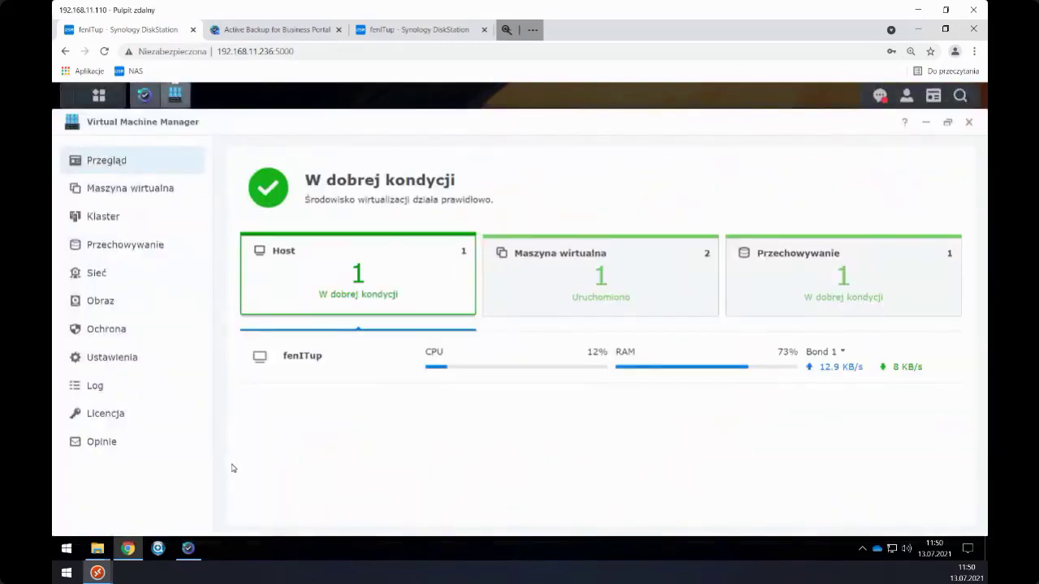
pyautogui.press('F11')
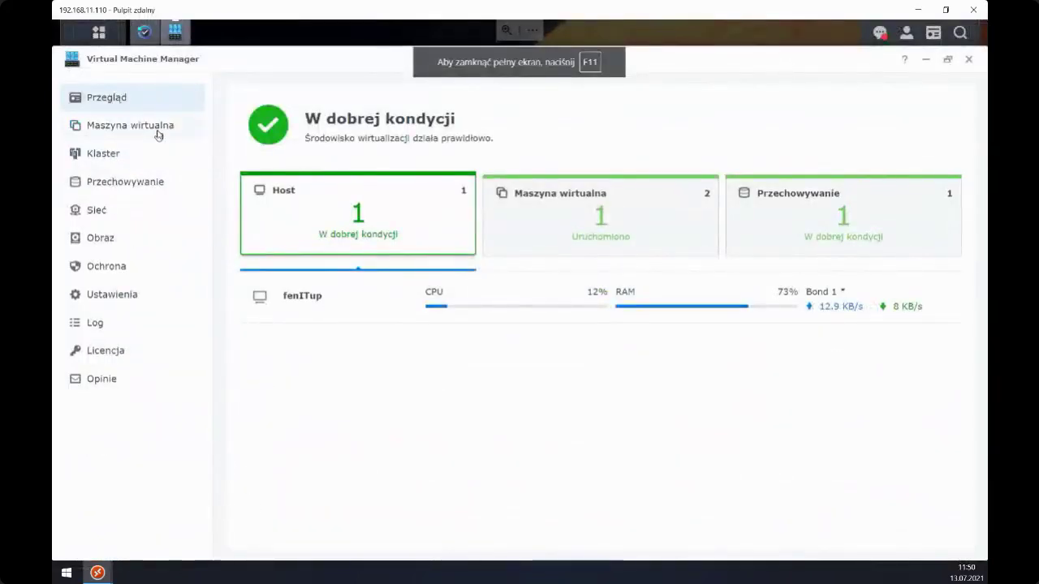
pyautogui.click(158, 134)
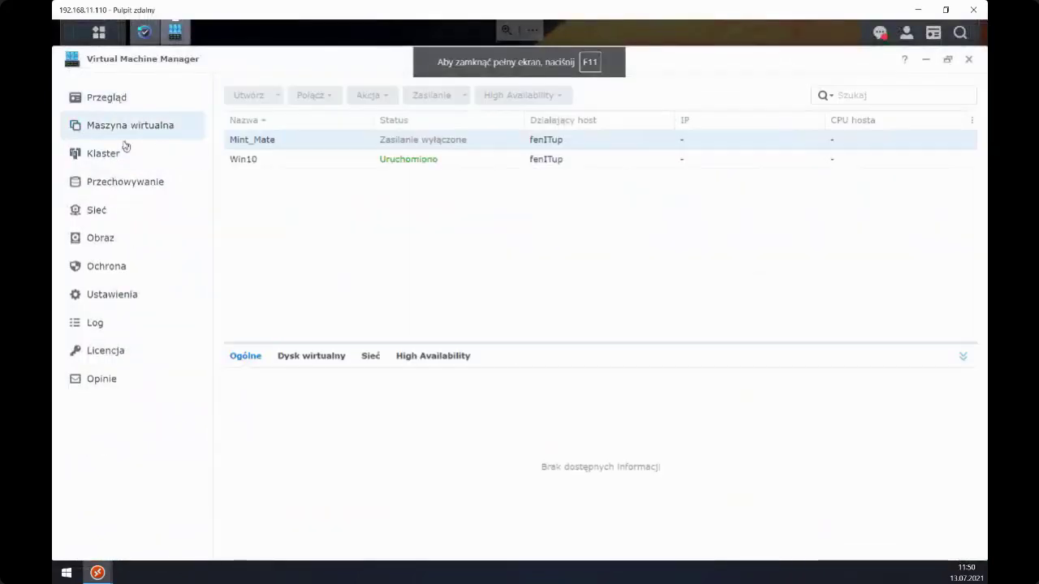
pyautogui.click(253, 161)
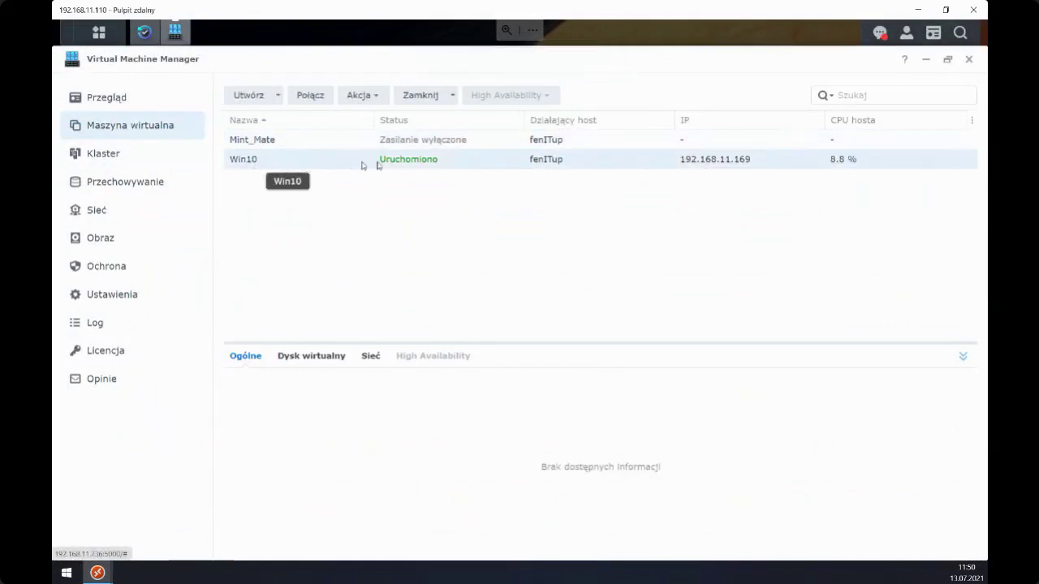
pyautogui.click(309, 98)
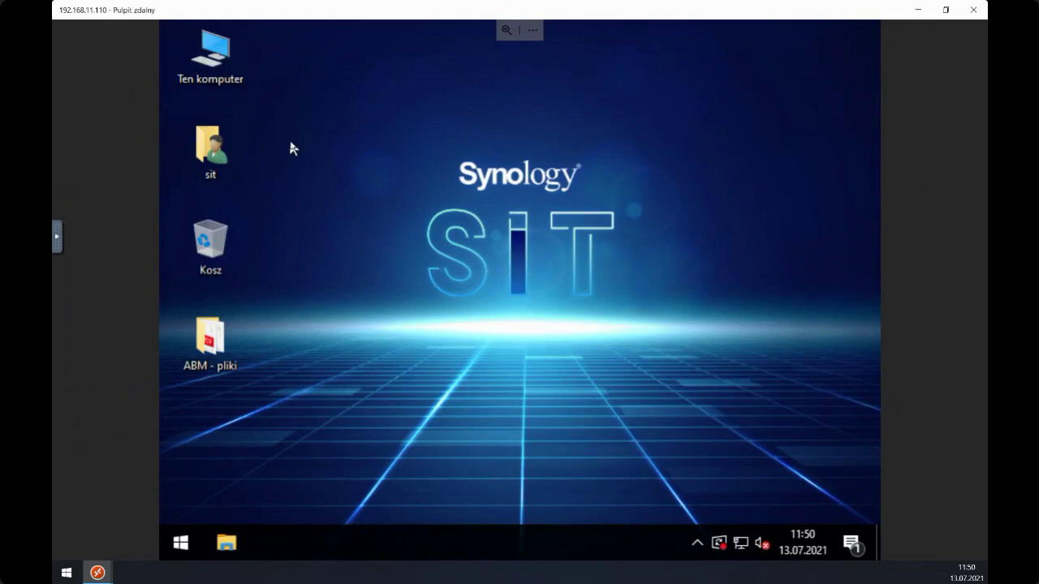
# - Create a new folder named fenitup on the Win10 desktop
pyautogui.rightClick(316, 194)
pyautogui.moveTo(485, 320)
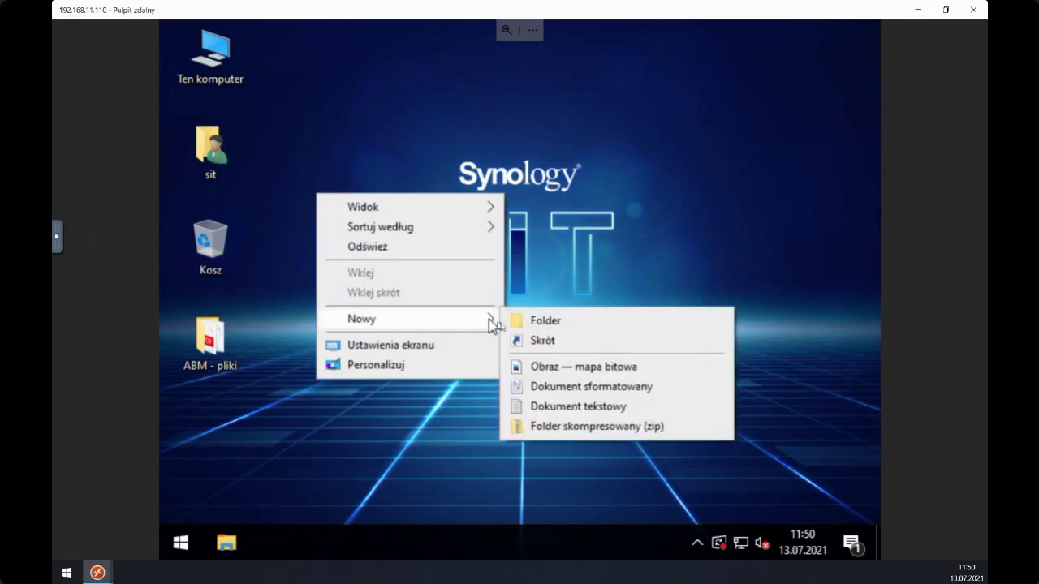
pyautogui.click(514, 325)
pyautogui.write('fenitup')
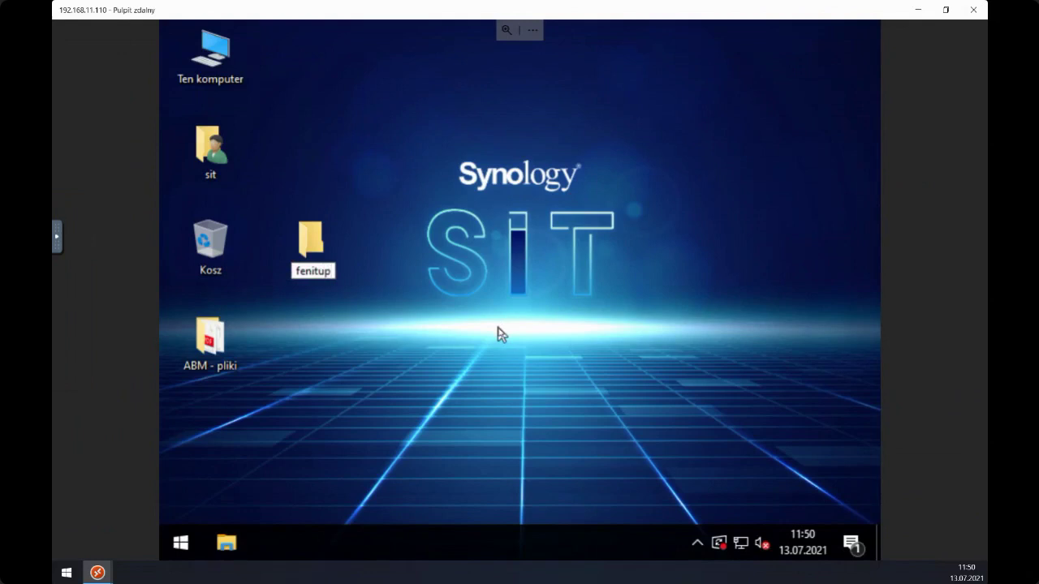
pyautogui.press('Return')
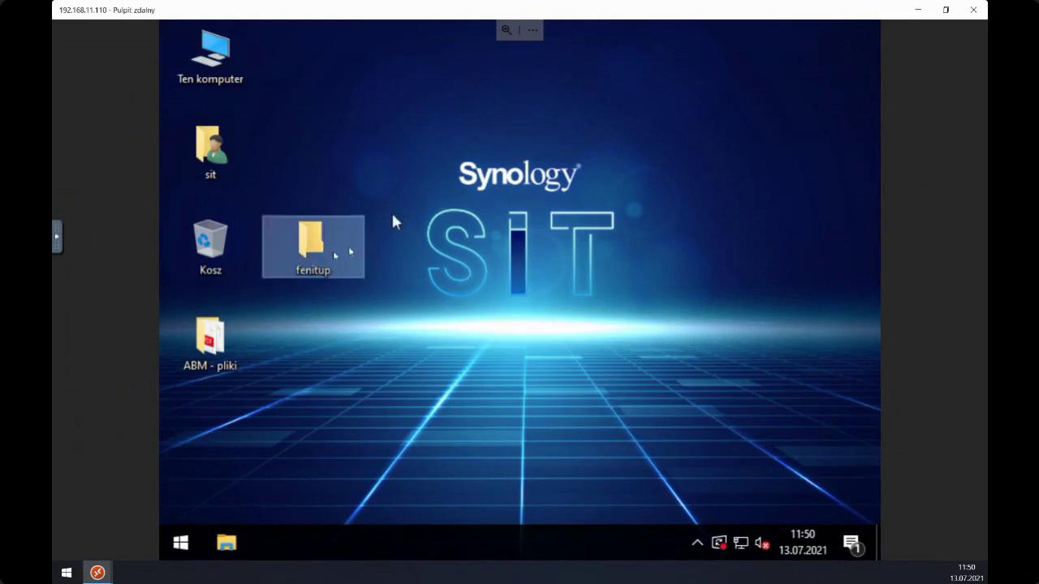
# - Open the fenitup and ABM - pliki folders and select the files in ABM - pliki
pyautogui.click(382, 229)
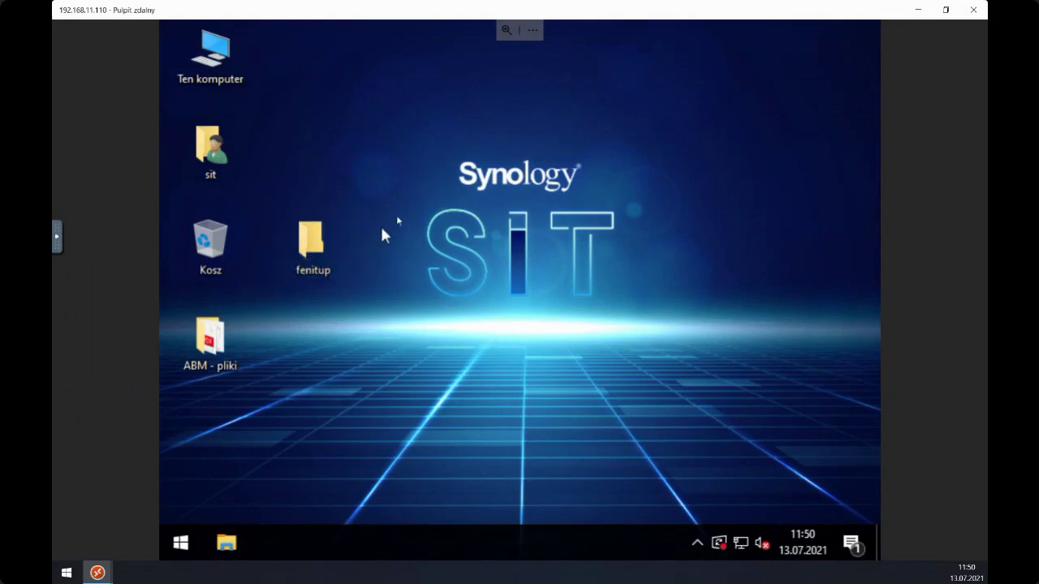
pyautogui.doubleClick(313, 236)
pyautogui.click(302, 237)
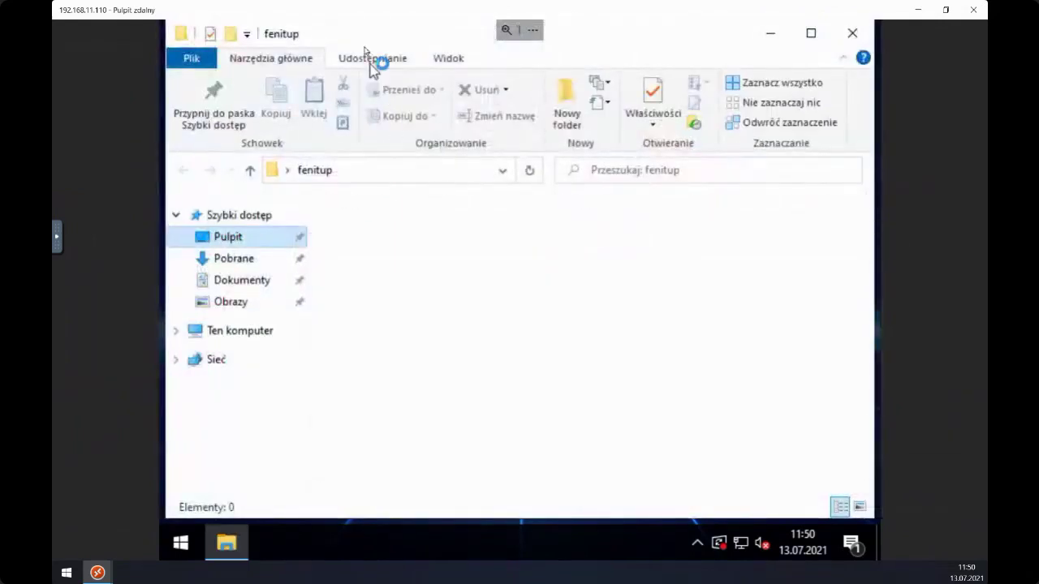
pyautogui.moveTo(361, 43); pyautogui.dragTo(441, 74)
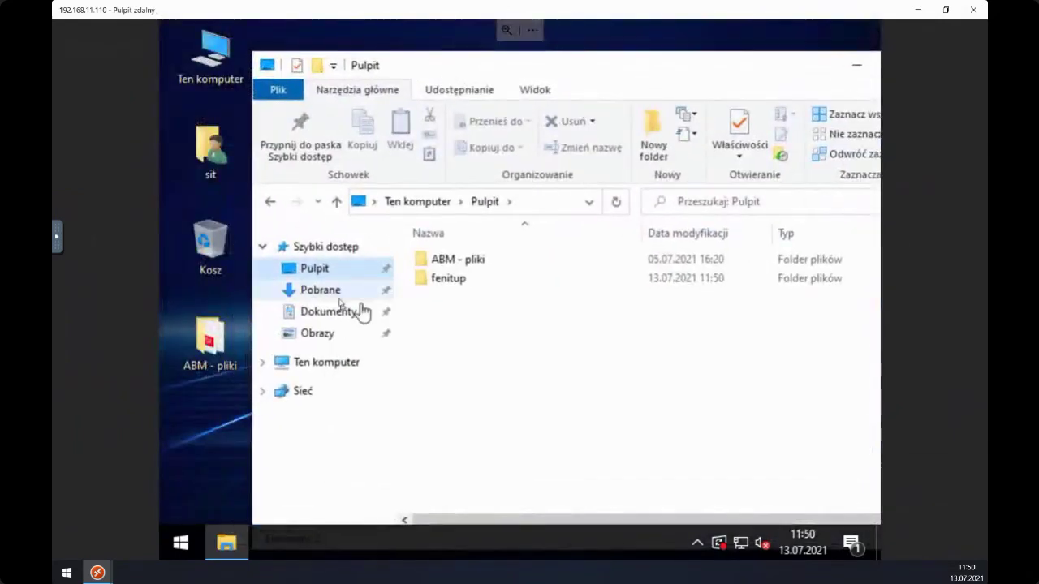
pyautogui.click(429, 336)
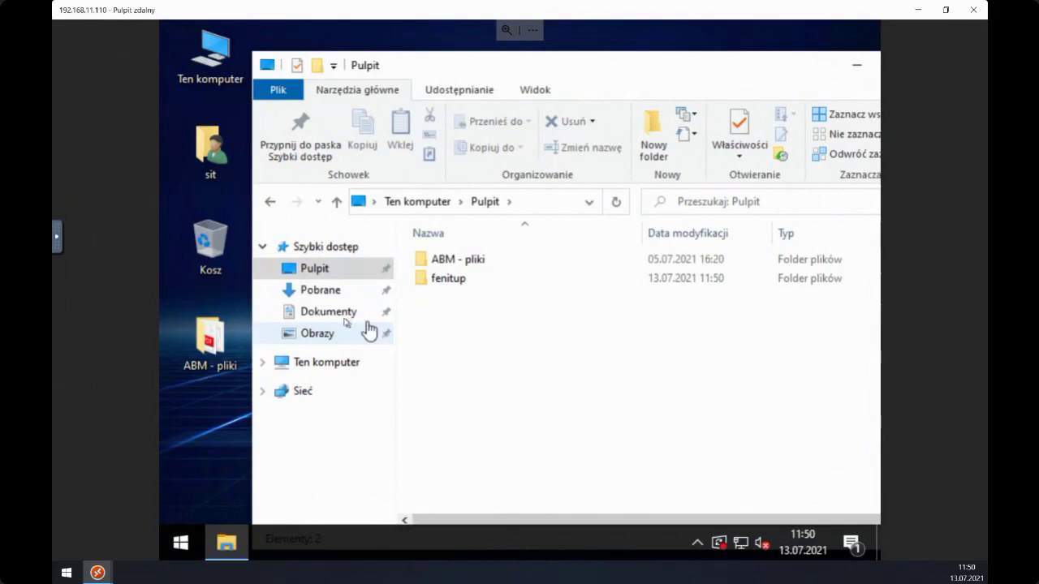
pyautogui.doubleClick(446, 284)
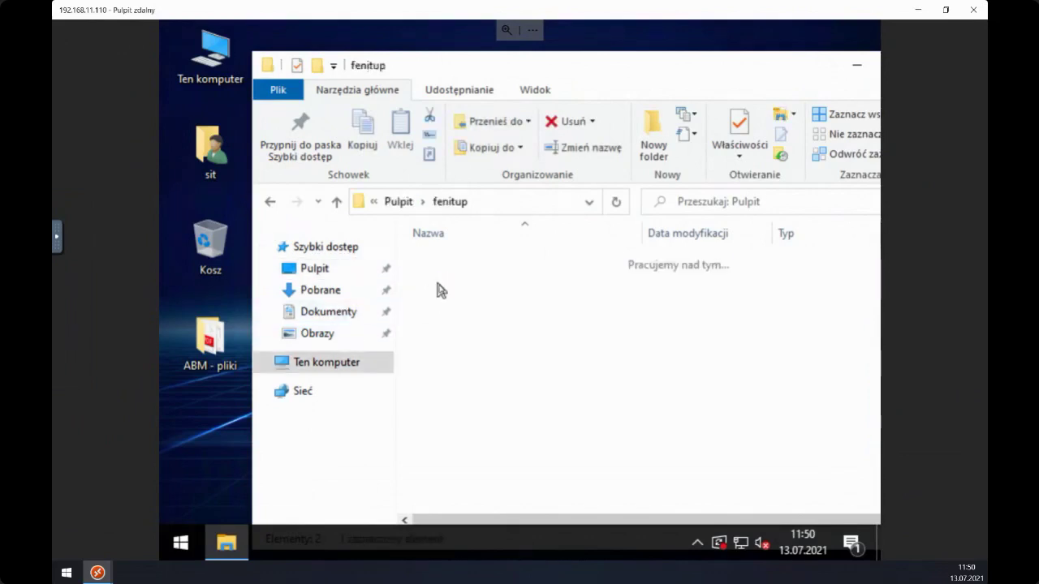
pyautogui.click(229, 345)
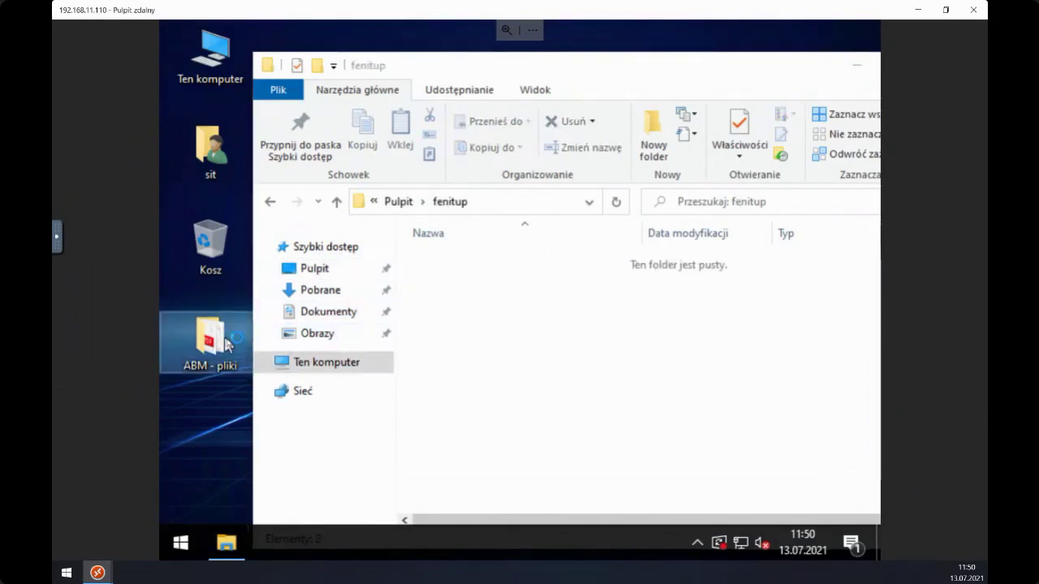
pyautogui.doubleClick(242, 345)
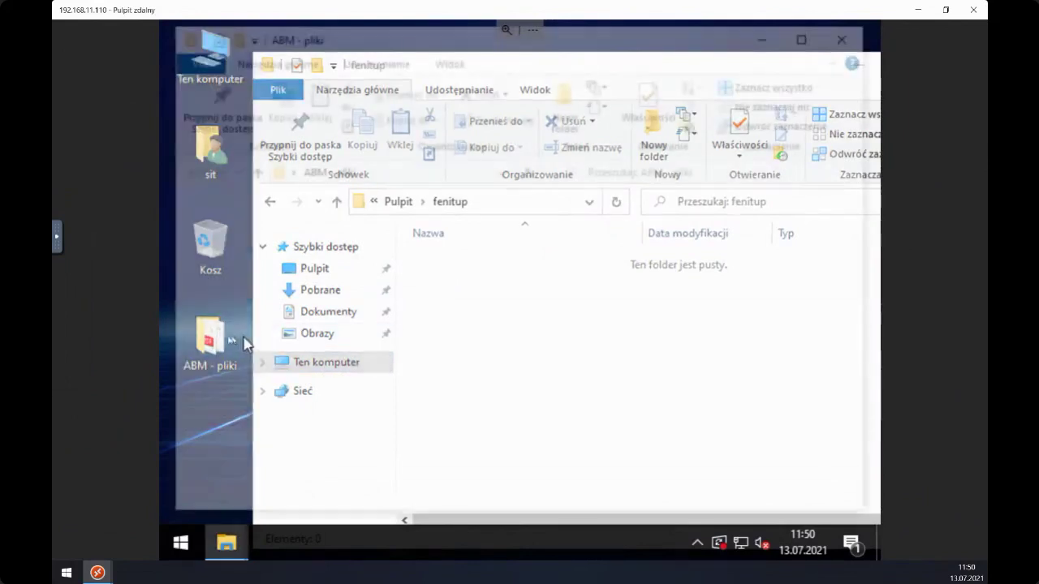
pyautogui.moveTo(318, 221); pyautogui.dragTo(424, 383)
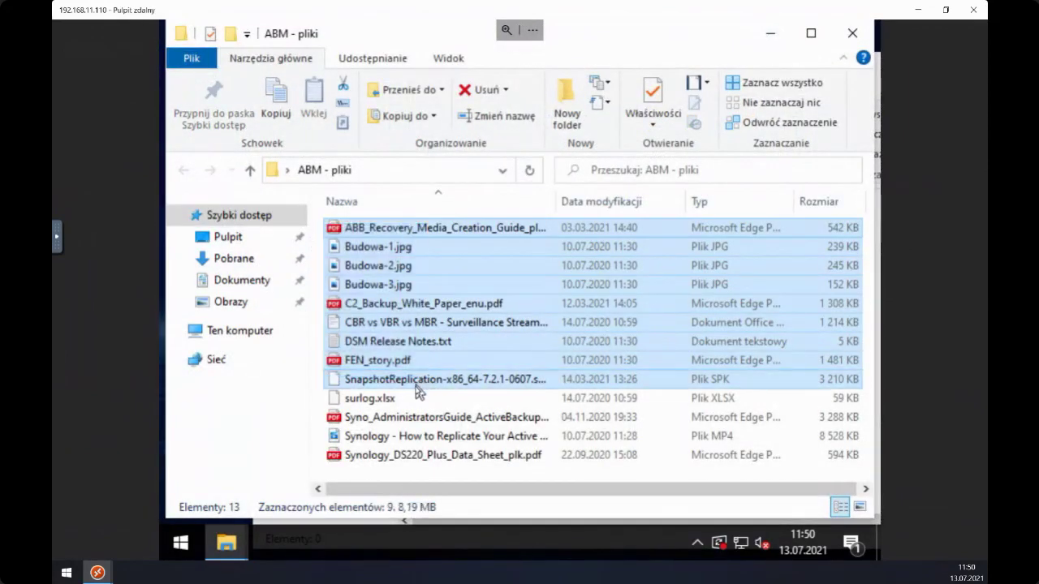
# - Paste the nine files into fenitup, leave full screen, and minimise the fenitup window
pyautogui.click(770, 34)
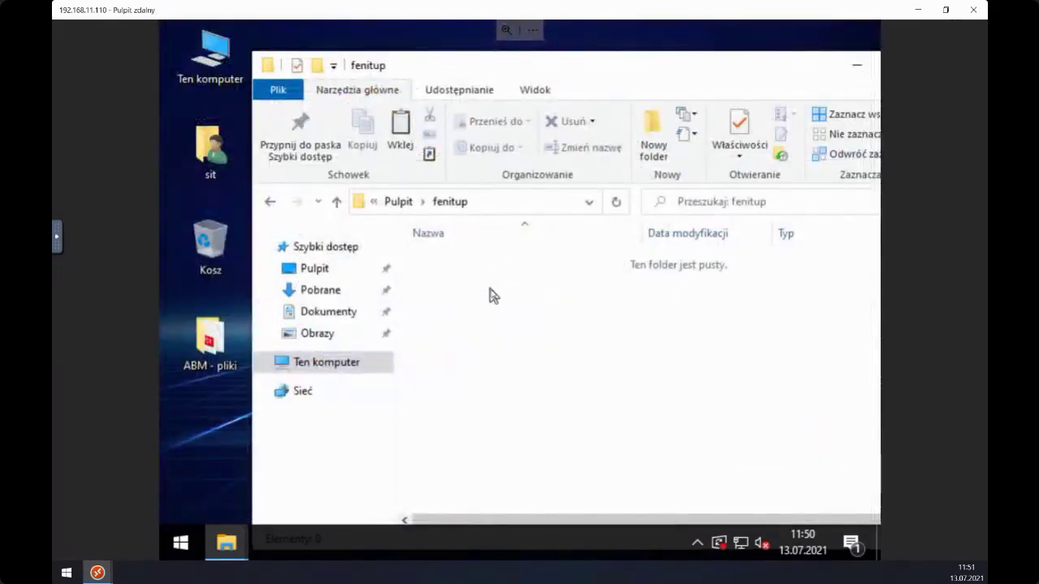
pyautogui.hotkey('ctrl', 'v')
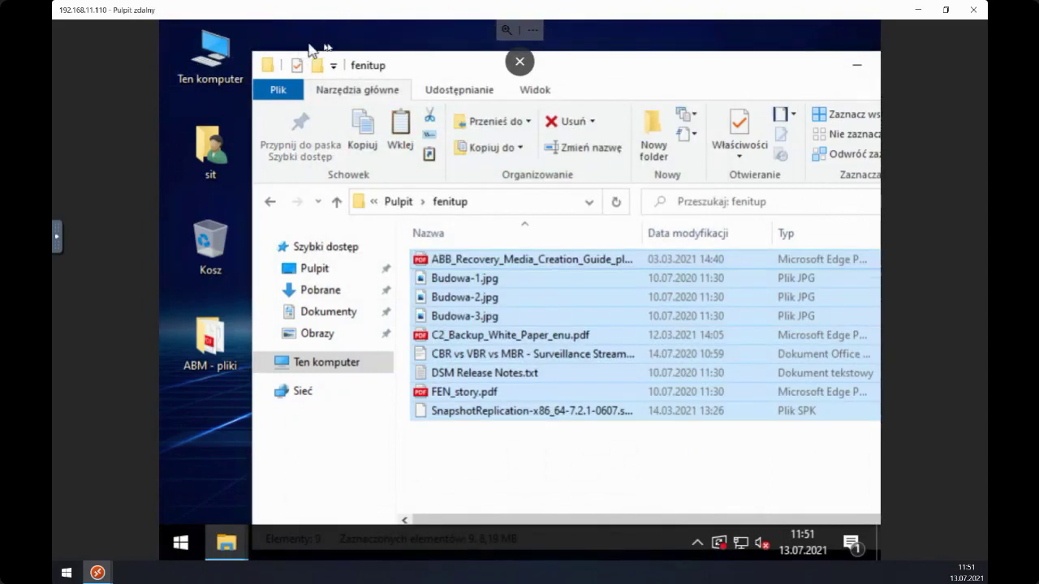
pyautogui.moveTo(411, 70); pyautogui.dragTo(377, 51)
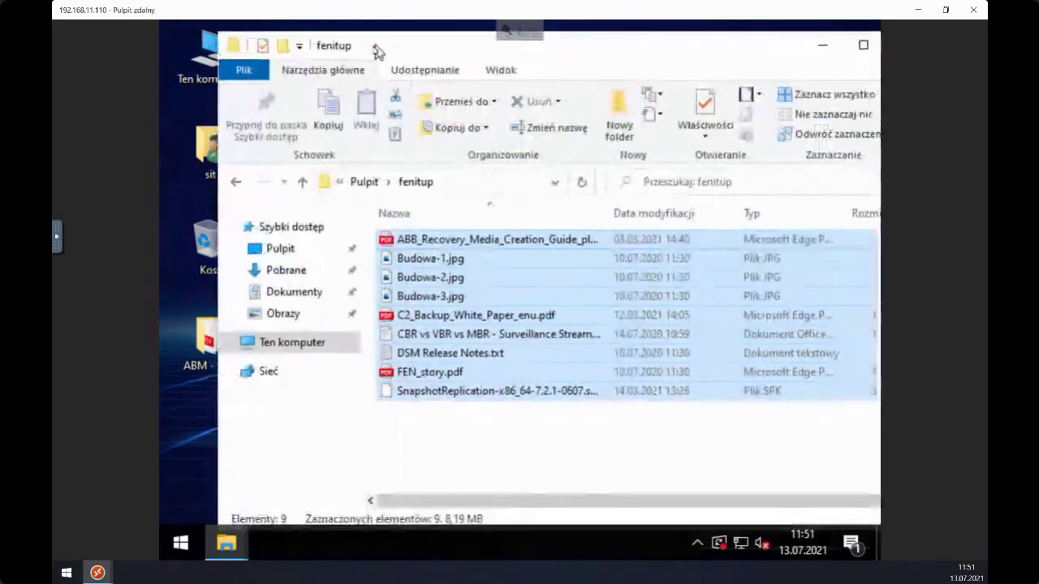
pyautogui.moveTo(733, 56); pyautogui.dragTo(644, 56)
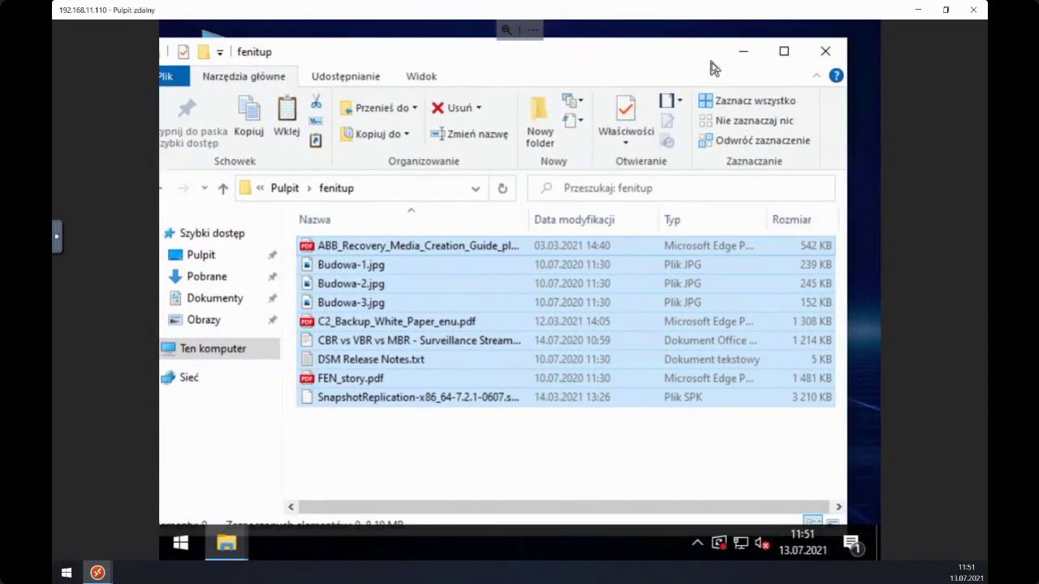
pyautogui.press('Escape')
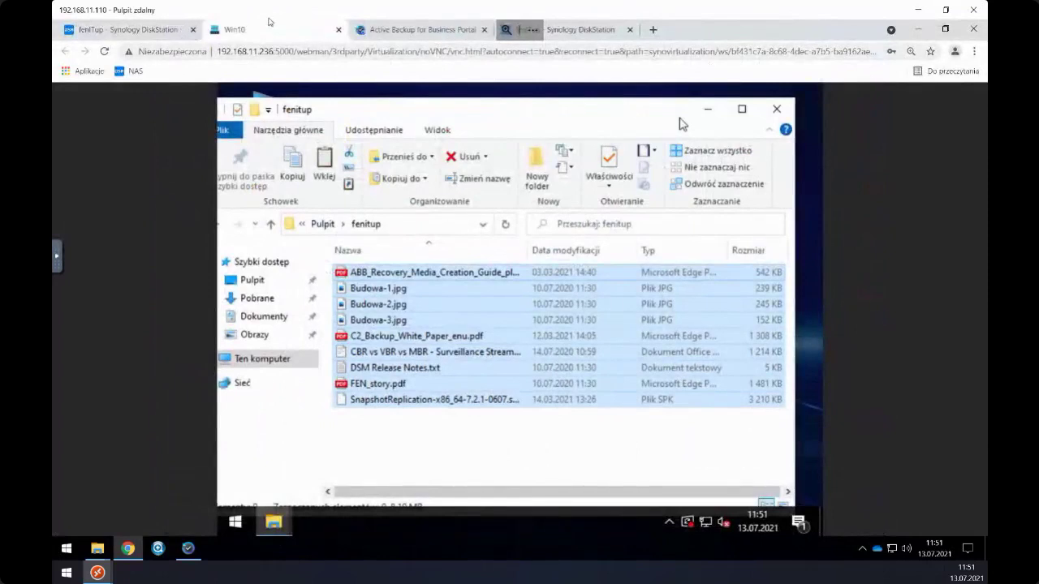
pyautogui.moveTo(304, 113); pyautogui.dragTo(376, 116)
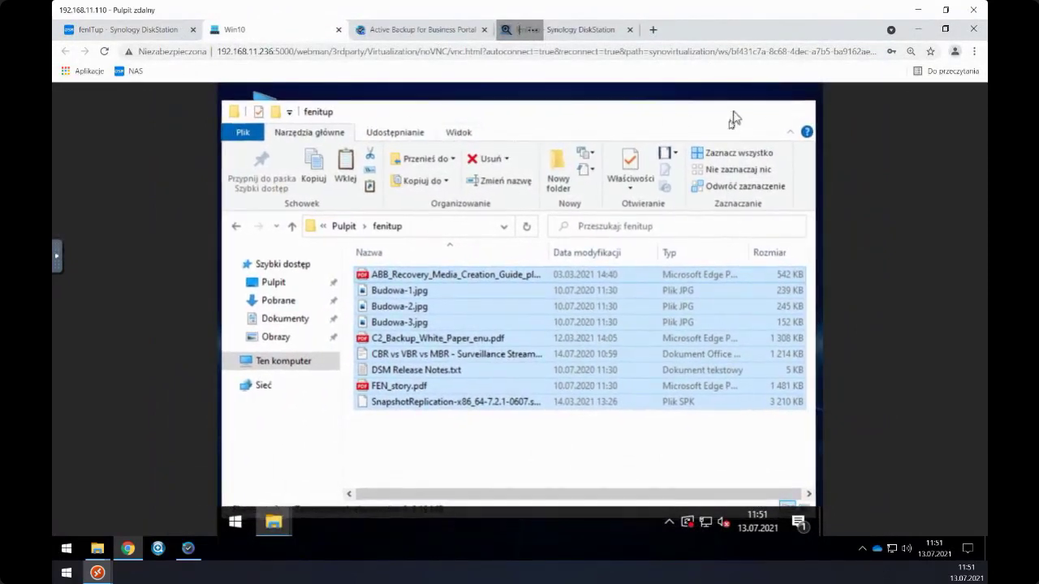
pyautogui.click(734, 118)
pyautogui.moveTo(381, 274); pyautogui.dragTo(333, 141)
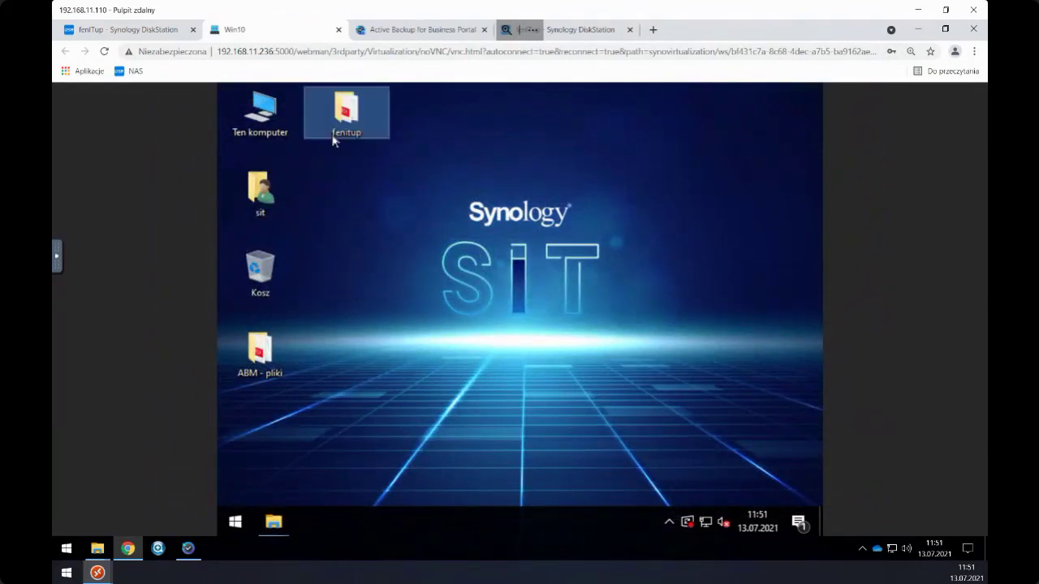
# - Choose Zamknij from the Win10 Start power menu, then return to the DSM browser tab
pyautogui.click(408, 245)
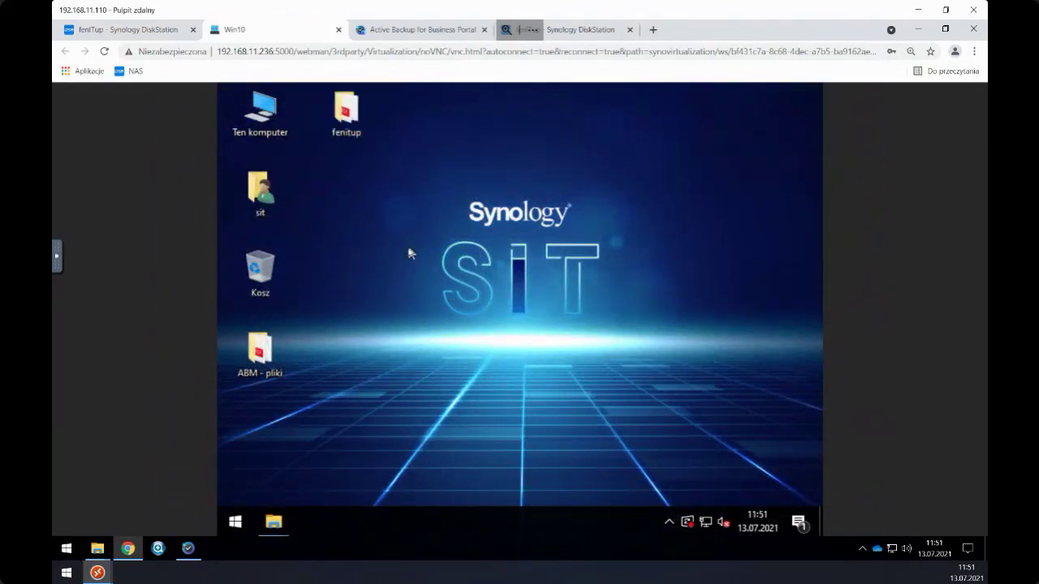
pyautogui.click(235, 520)
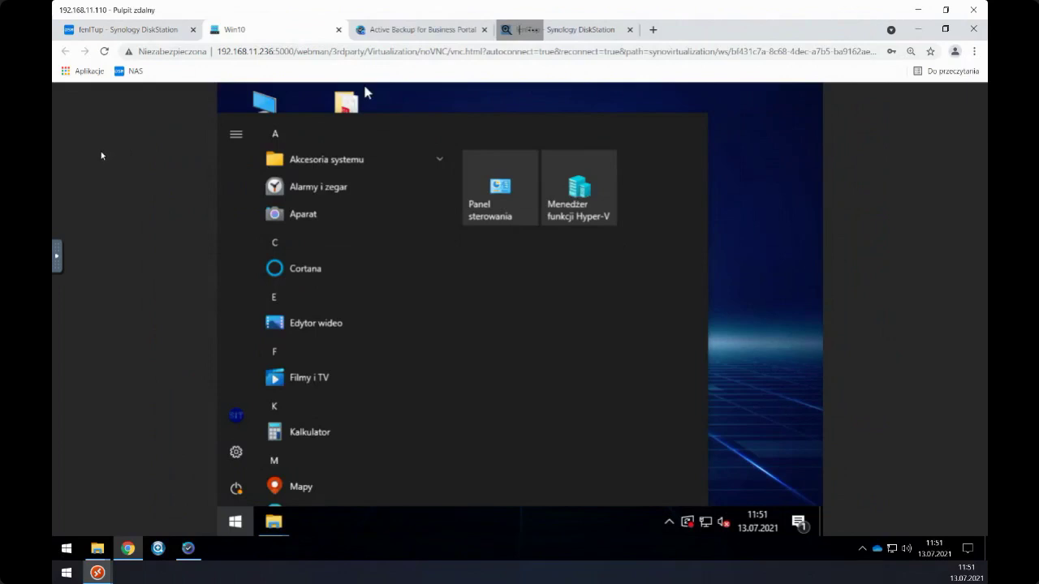
pyautogui.click(224, 487)
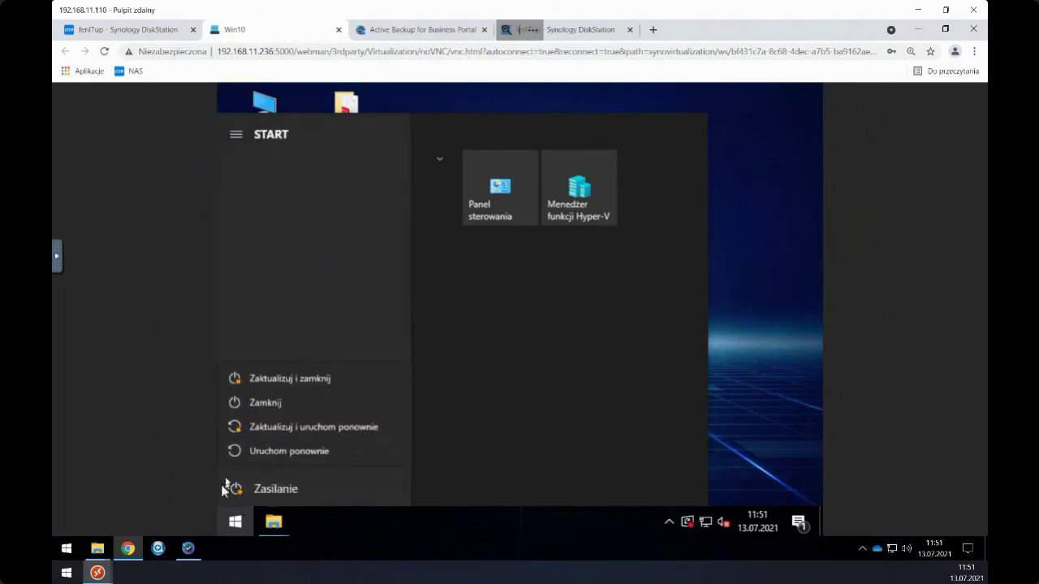
pyautogui.click(253, 408)
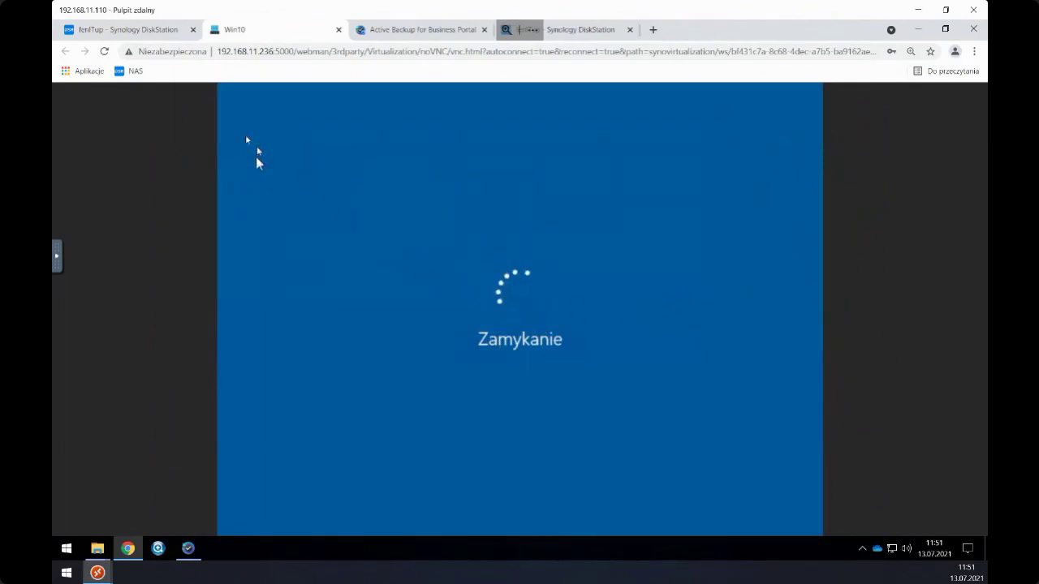
pyautogui.click(143, 35)
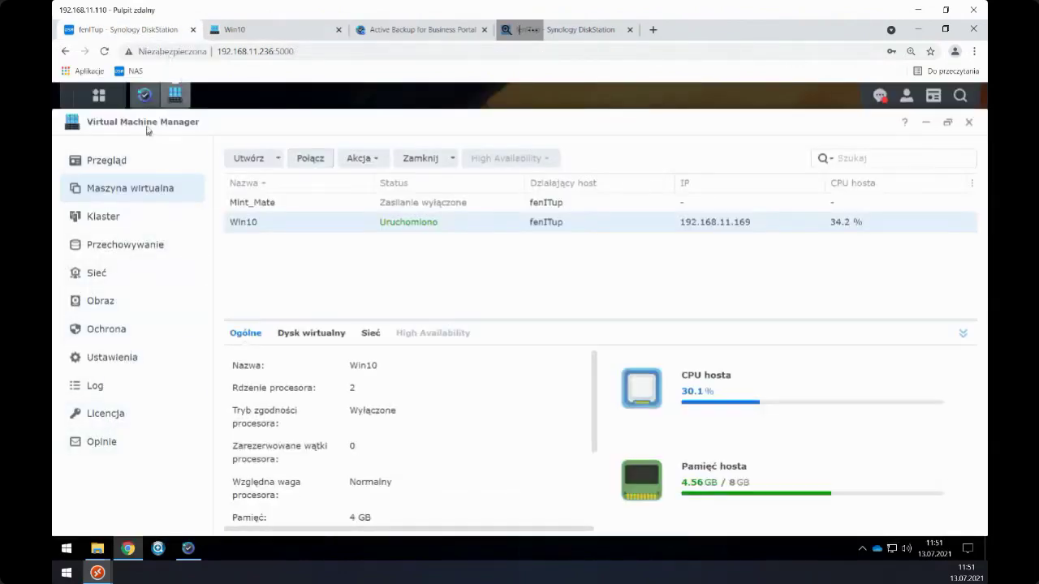
# - In Status przywracania, run Migracja maszyny wirtualnej on the Win10 instant restore, then check its console
pyautogui.click(145, 95)
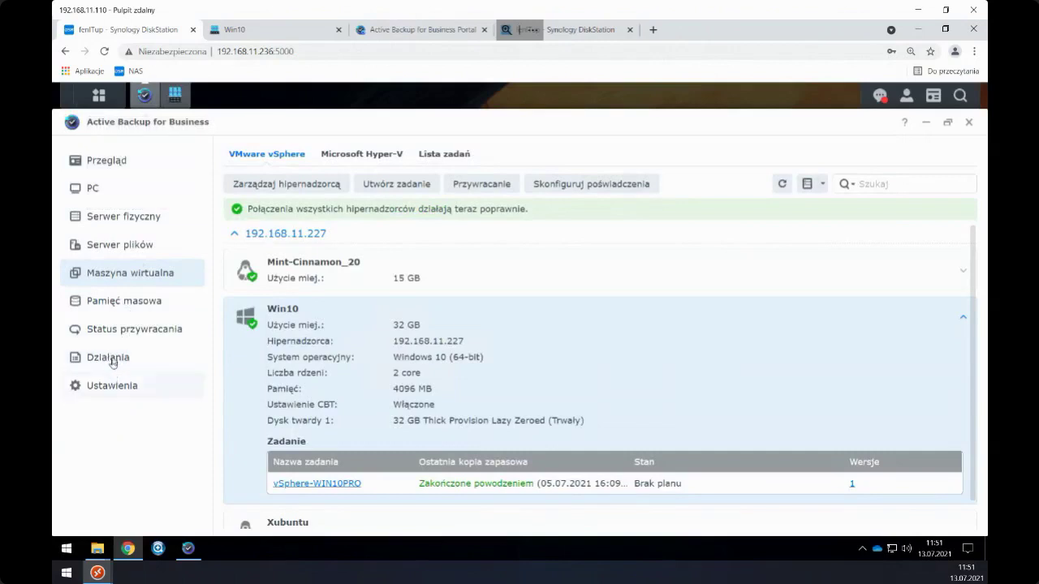
pyautogui.click(111, 329)
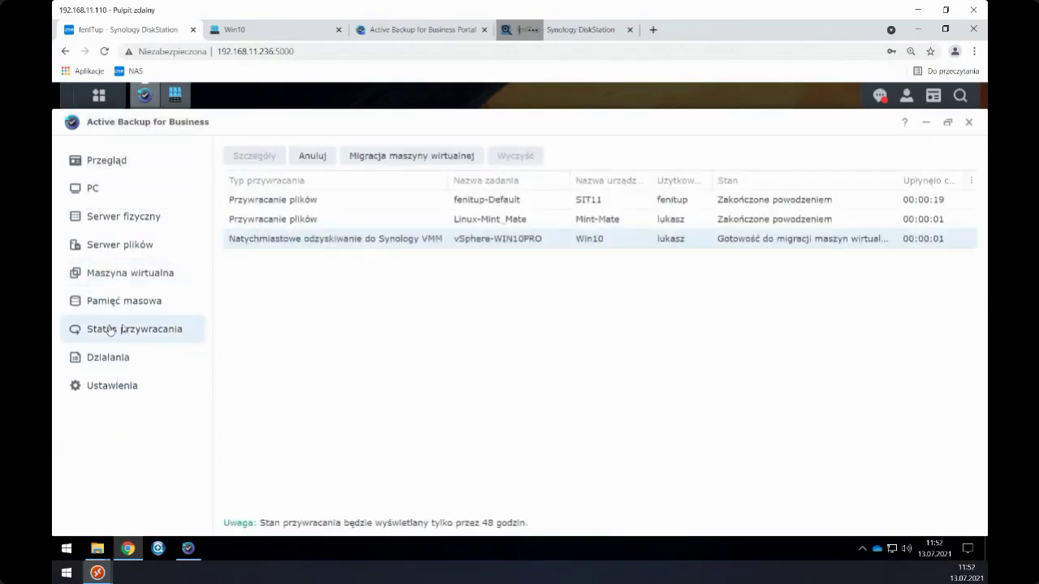
pyautogui.click(378, 161)
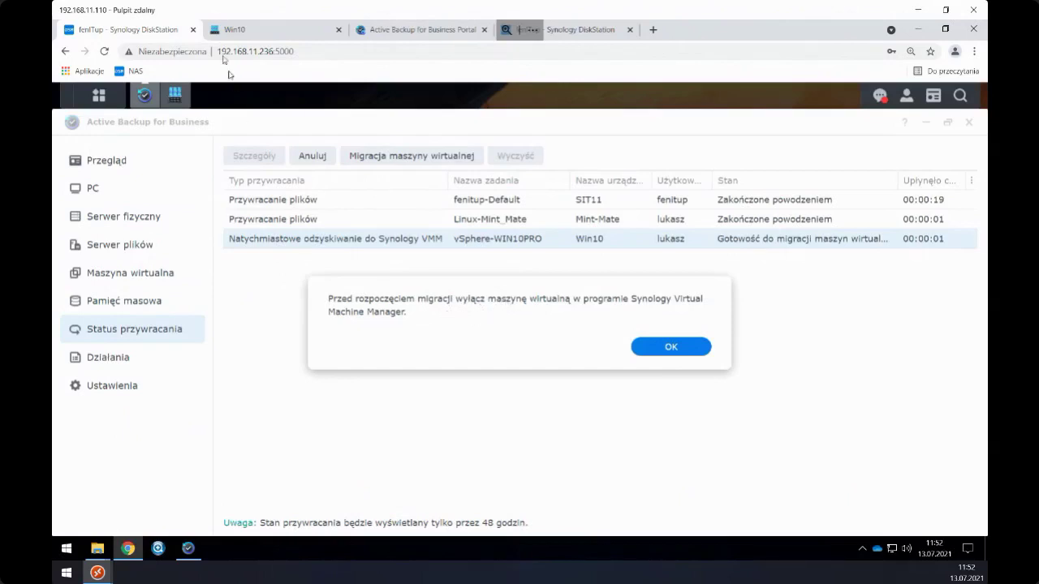
pyautogui.click(252, 31)
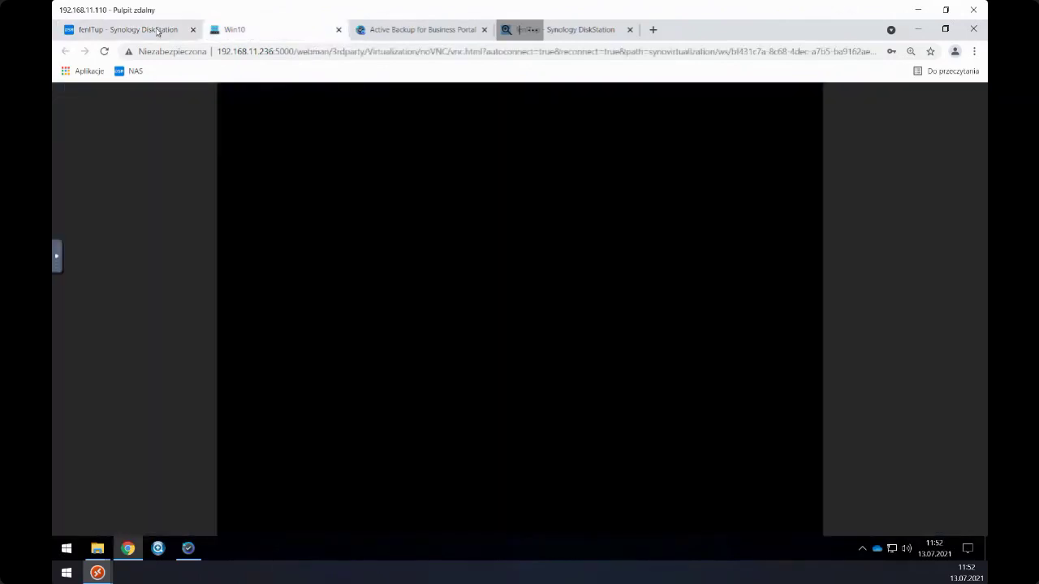
# - Check Win10's status in Virtual Machine Manager and dismiss Active Backup's power-off warning
pyautogui.click(158, 31)
pyautogui.click(176, 95)
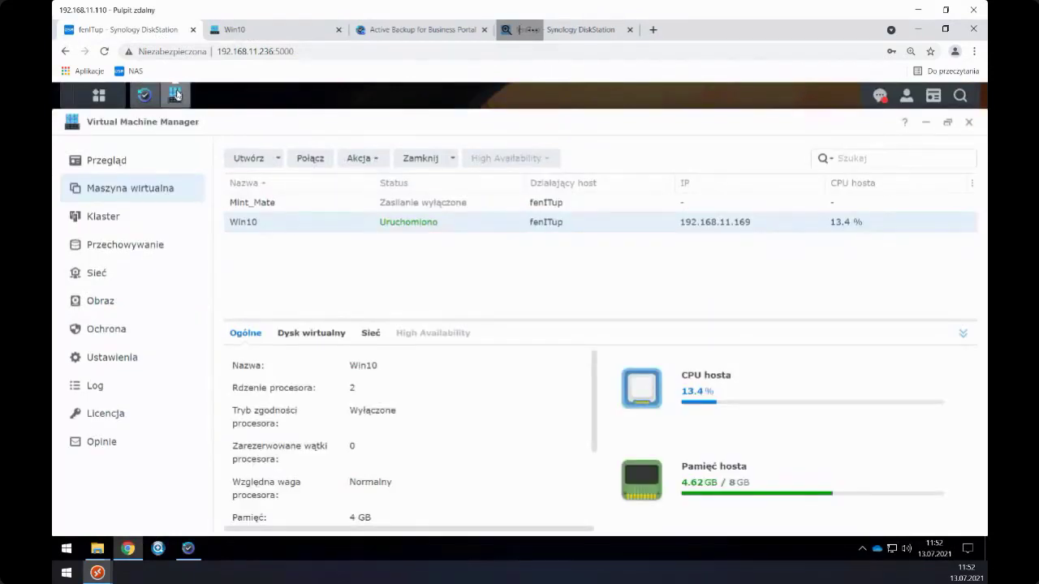
pyautogui.click(267, 205)
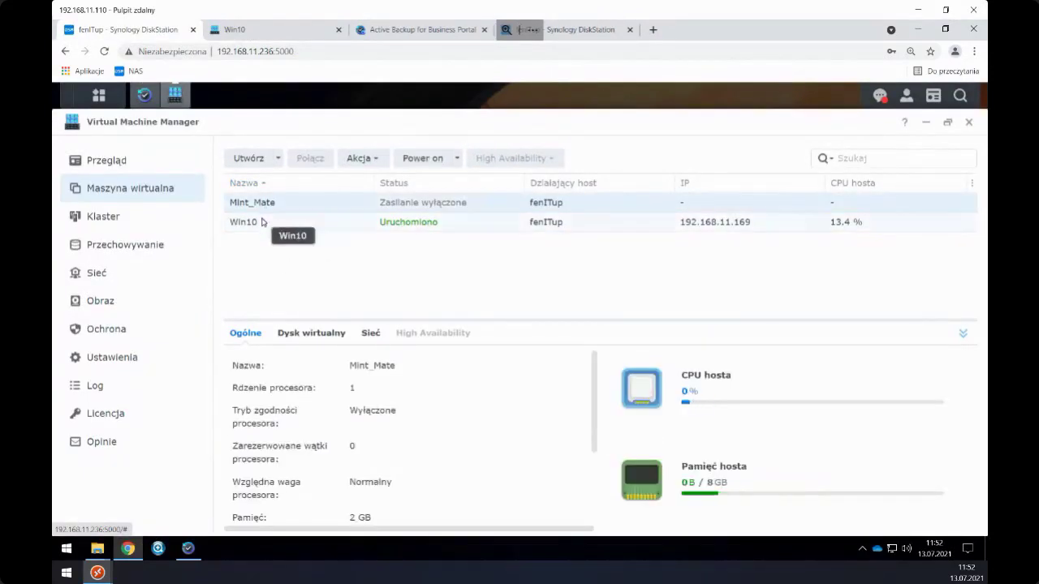
pyautogui.click(263, 222)
pyautogui.click(262, 34)
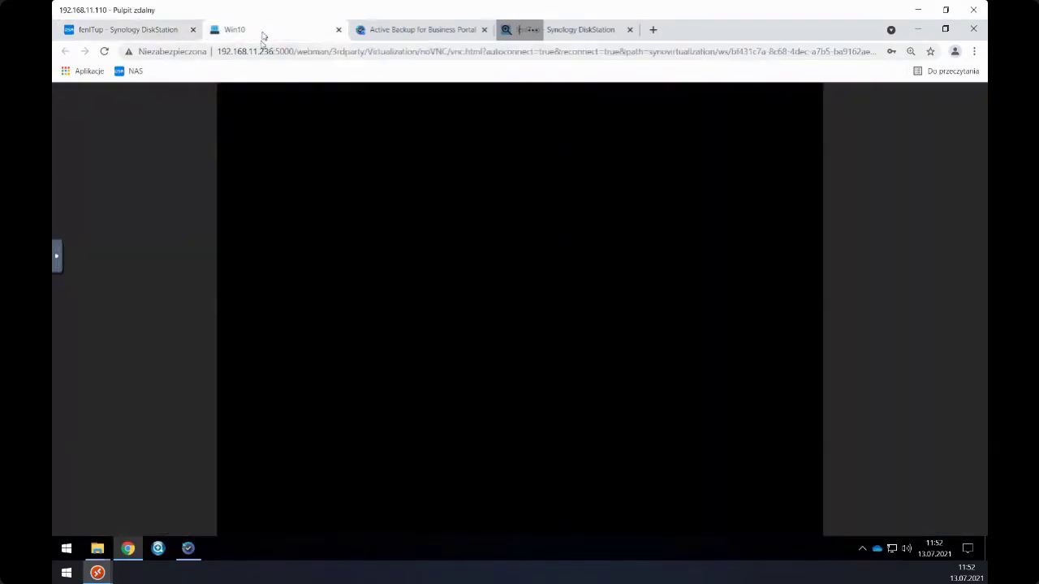
pyautogui.click(154, 31)
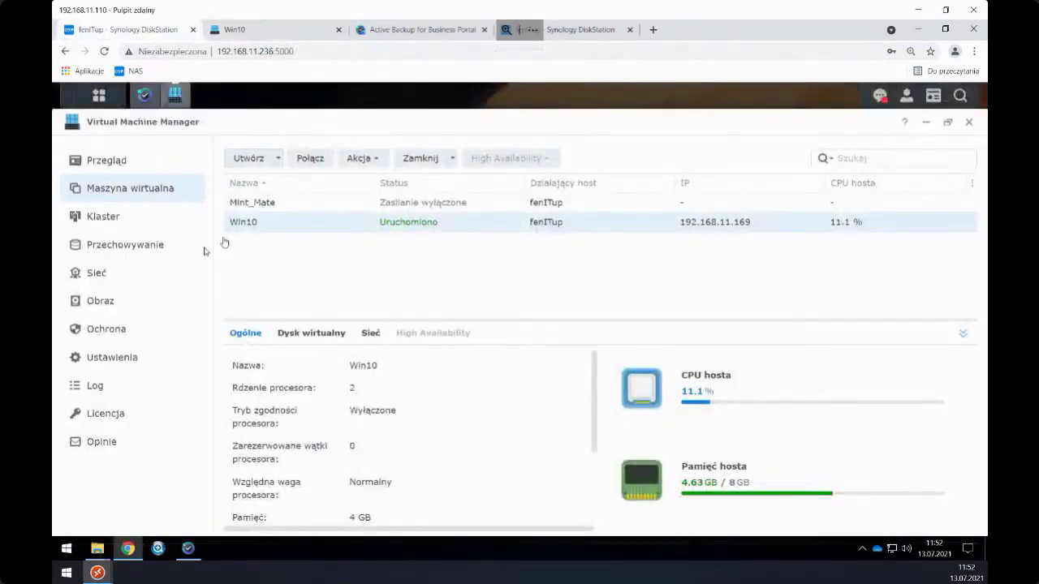
pyautogui.click(144, 95)
pyautogui.click(646, 345)
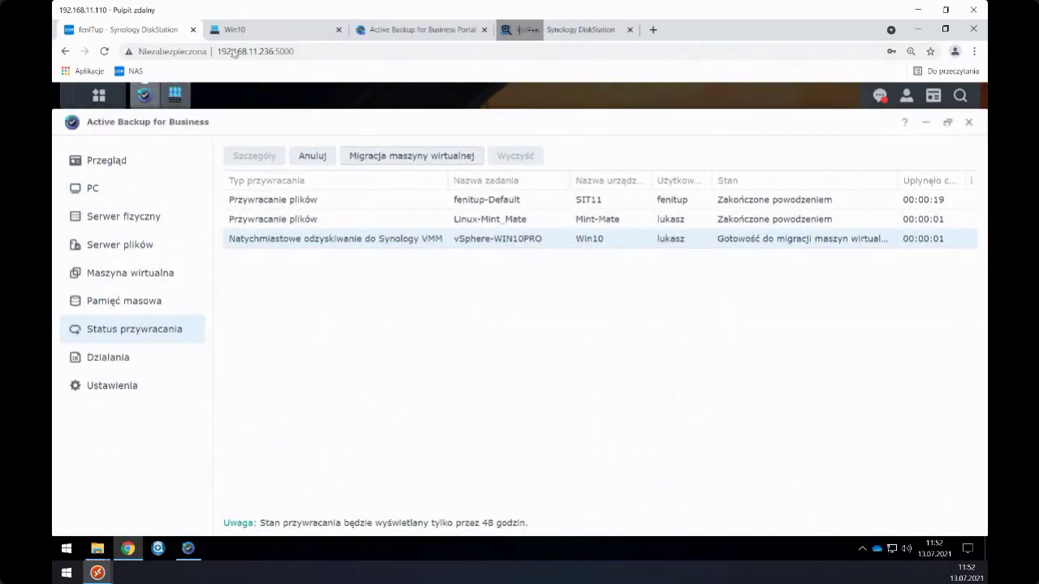
# - Close the Win10 console, reconnect to Win10, and refresh its status in the VM list
pyautogui.click(243, 30)
pyautogui.click(339, 31)
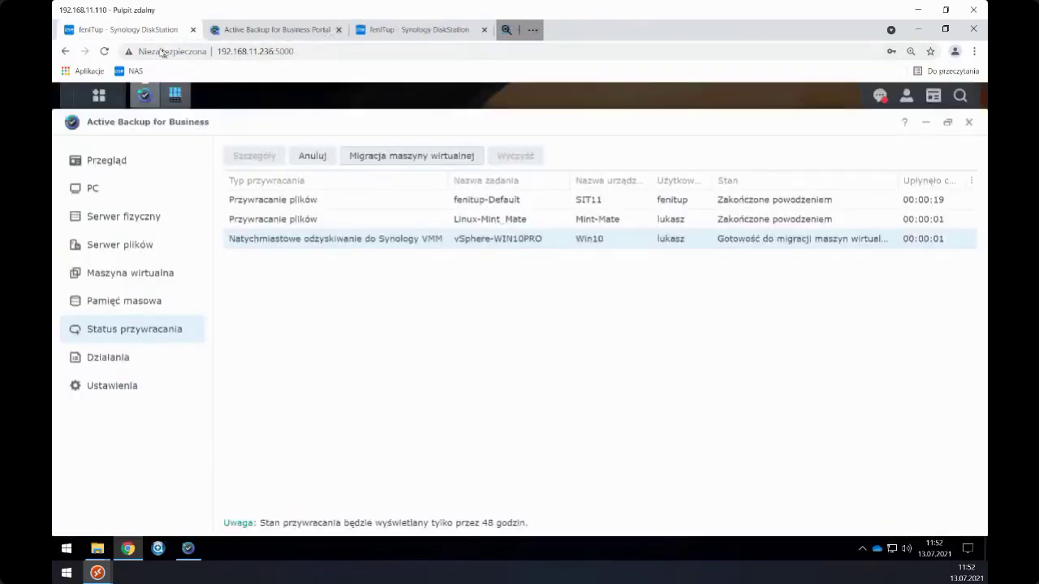
pyautogui.click(172, 96)
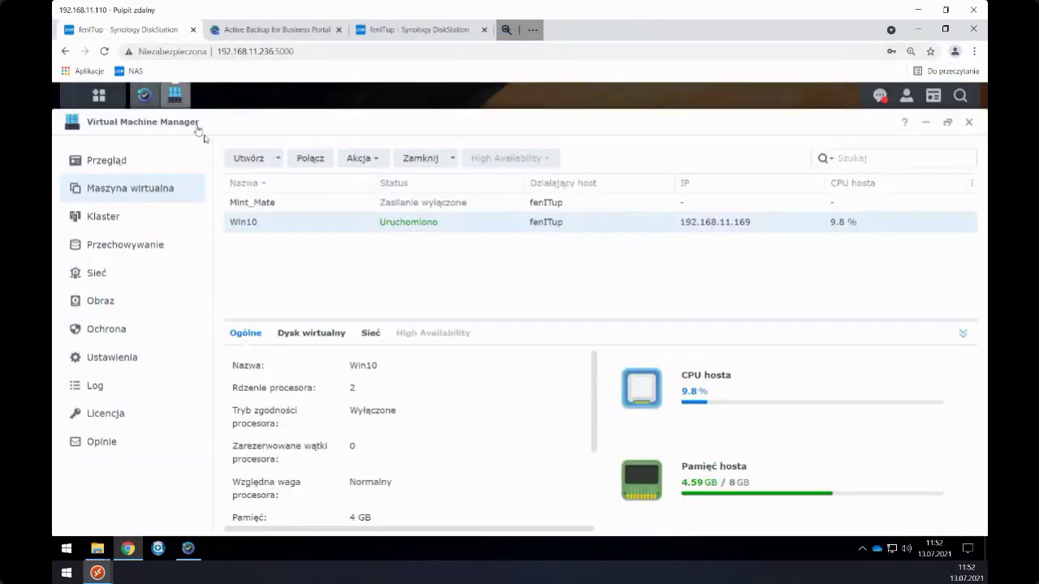
pyautogui.click(283, 224)
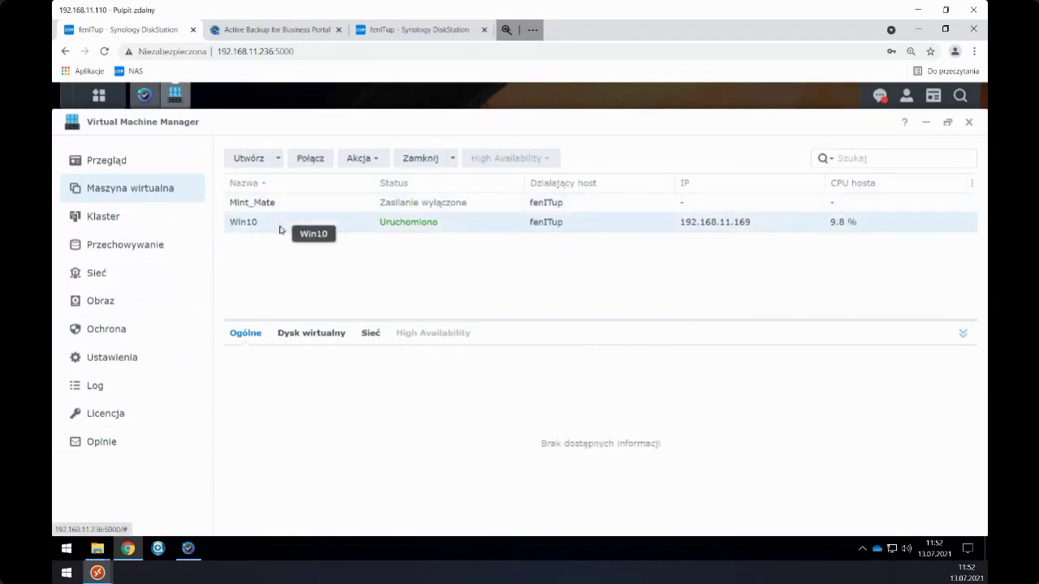
pyautogui.click(301, 160)
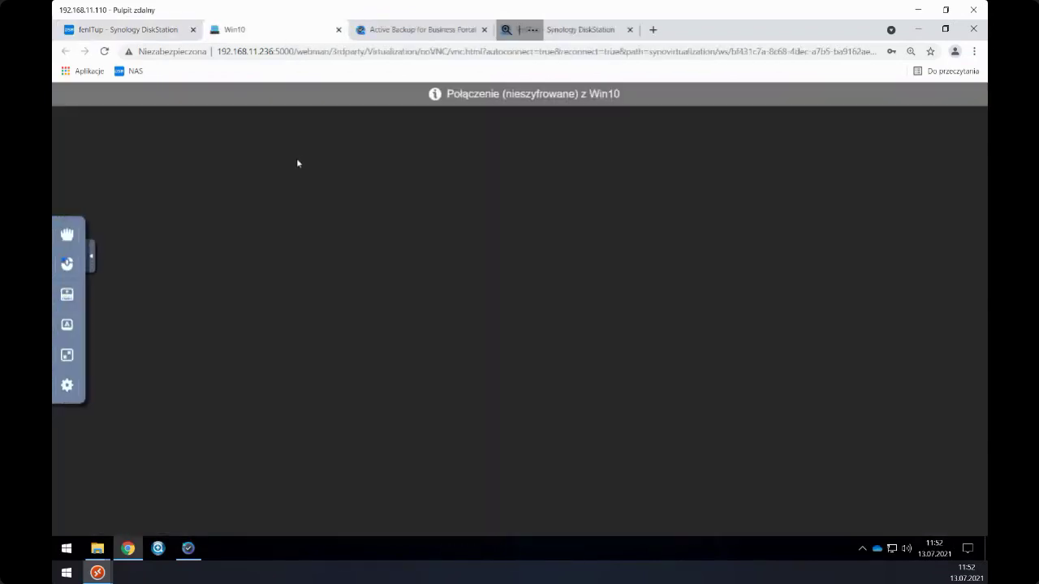
pyautogui.click(156, 32)
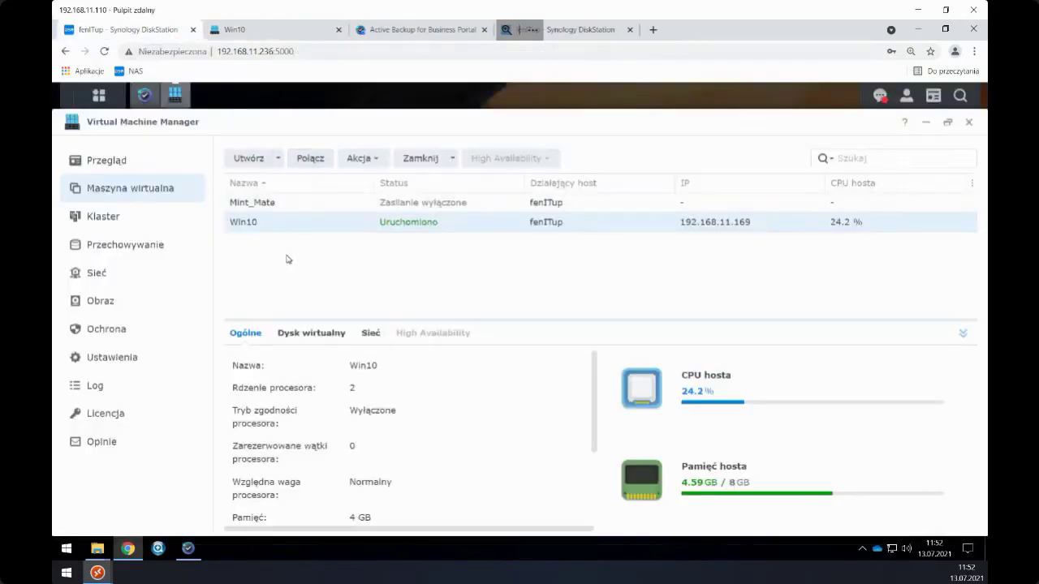
pyautogui.click(264, 200)
pyautogui.click(255, 222)
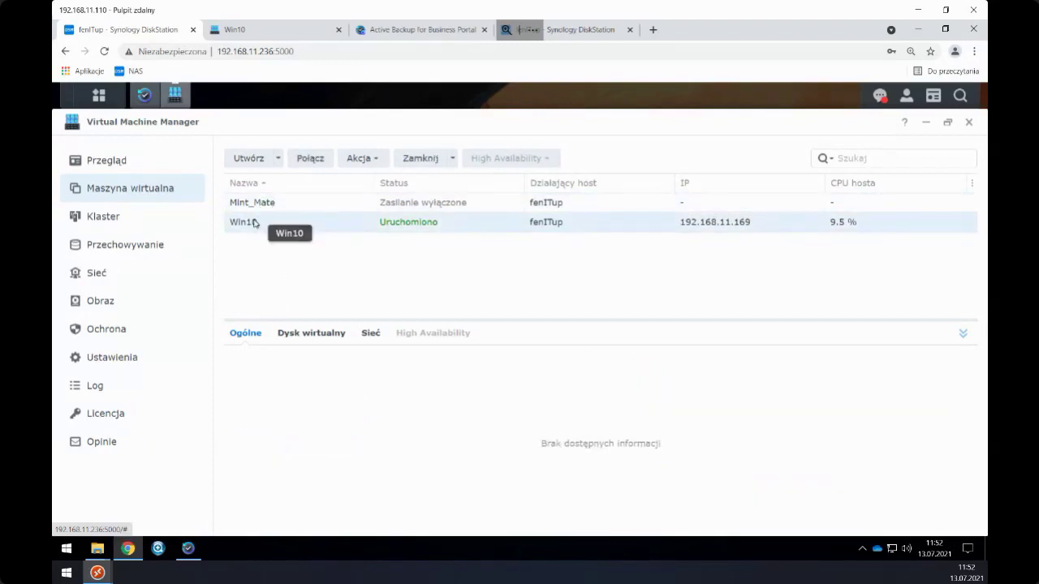
# - Recheck Win10 via Klaster and Maszyna wirtualna, then bring Active Backup forward in full screen
pyautogui.click(266, 32)
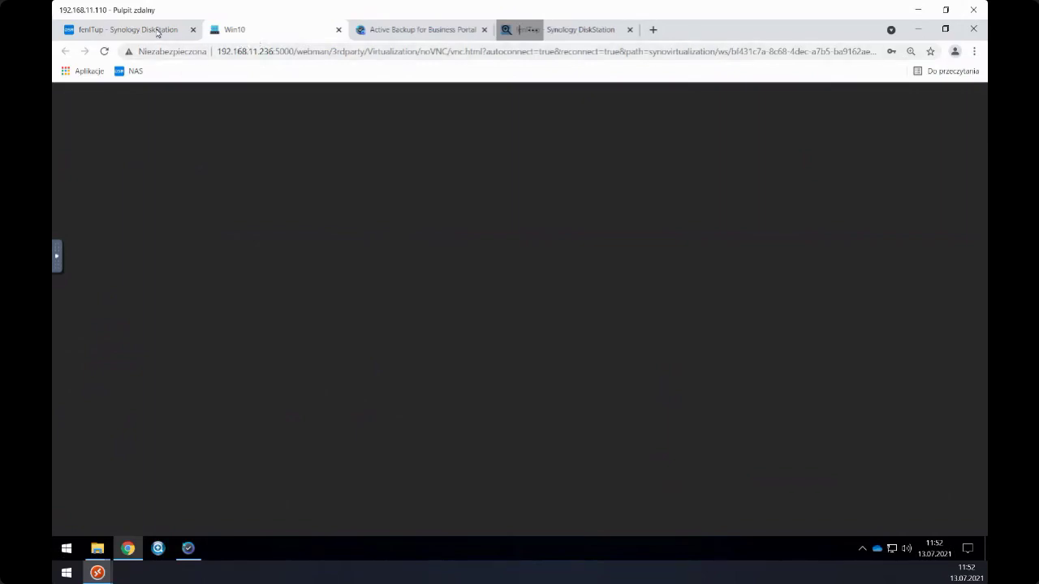
pyautogui.click(159, 33)
pyautogui.click(242, 30)
pyautogui.click(149, 33)
pyautogui.click(257, 205)
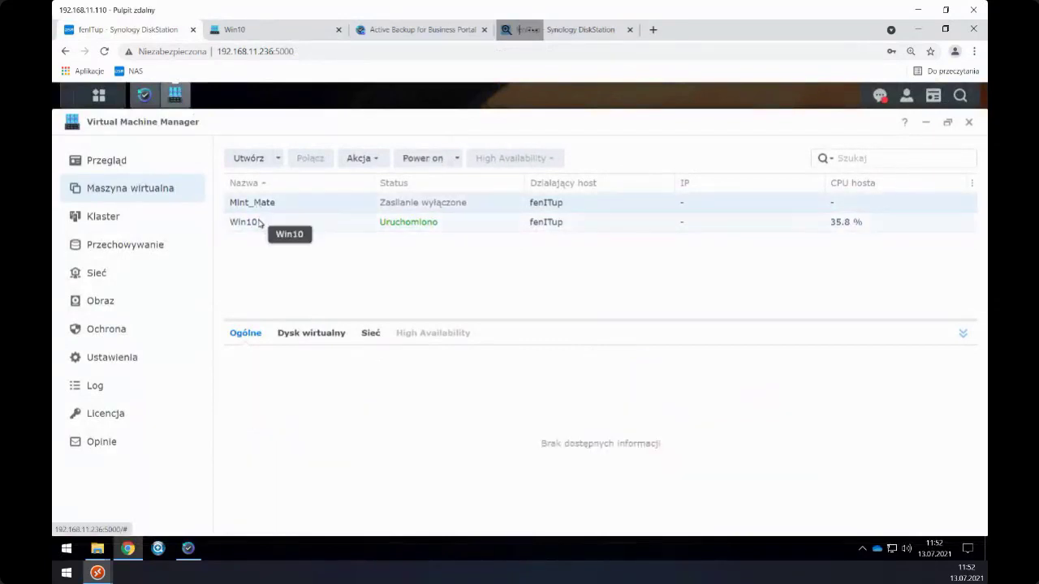
pyautogui.click(258, 223)
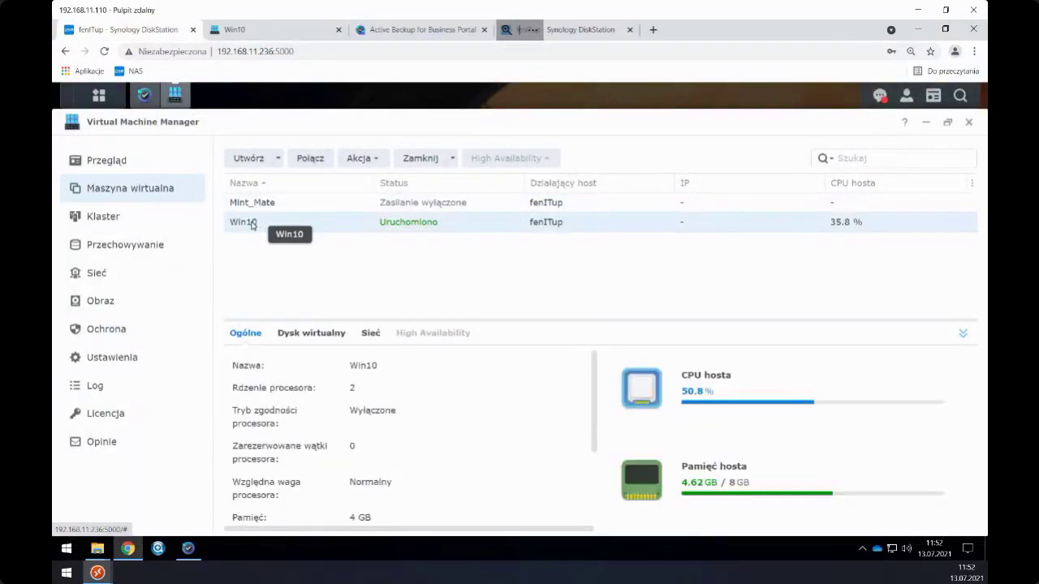
pyautogui.click(168, 218)
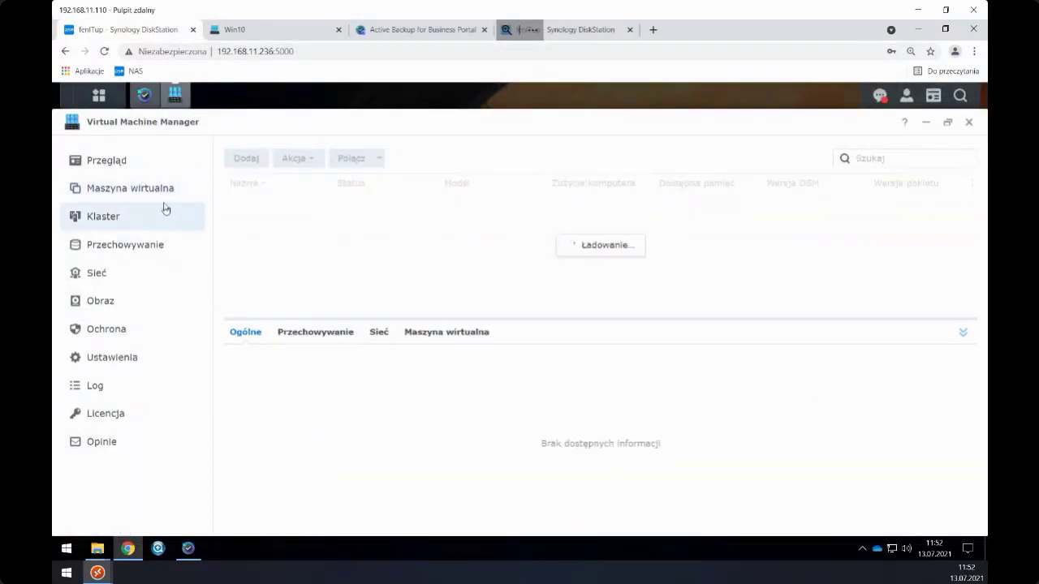
pyautogui.click(157, 193)
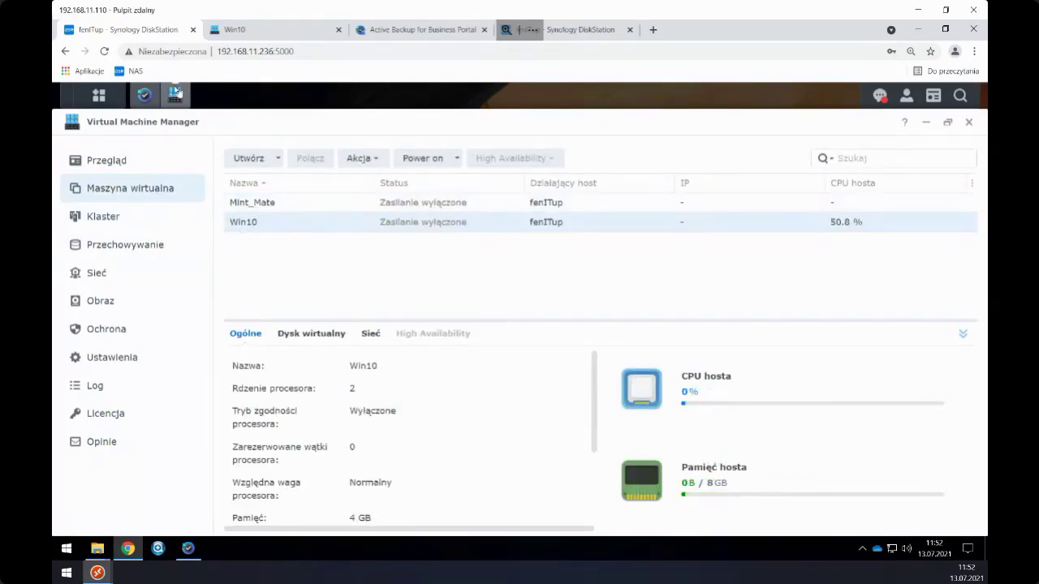
pyautogui.moveTo(145, 97)
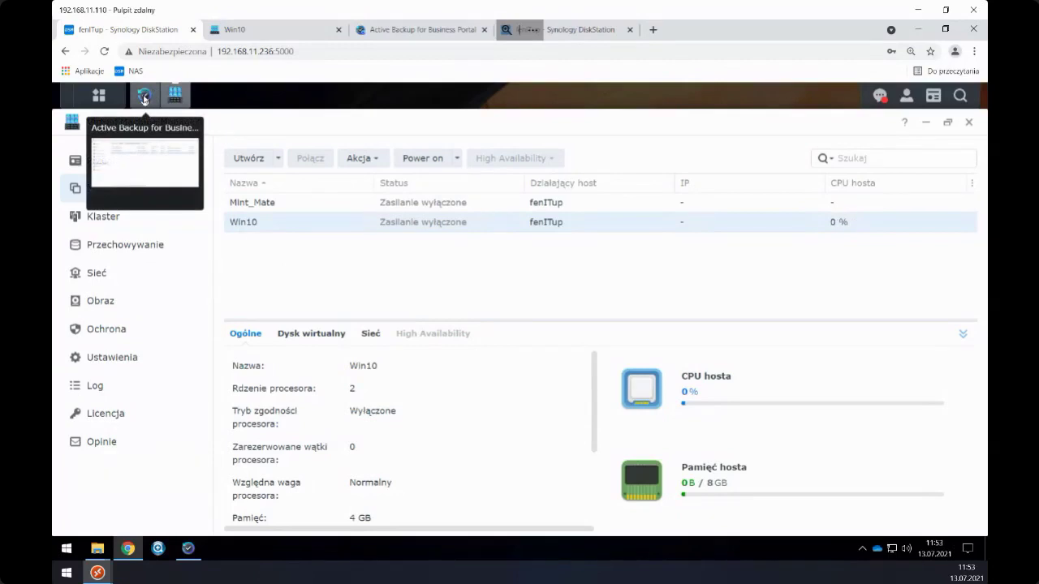
pyautogui.press('F11')
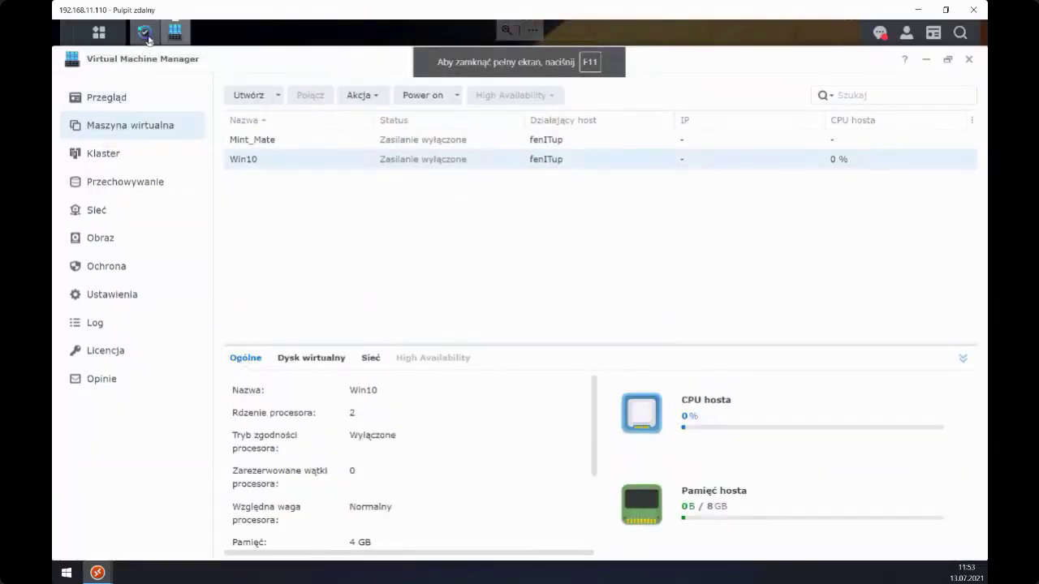
pyautogui.click(146, 36)
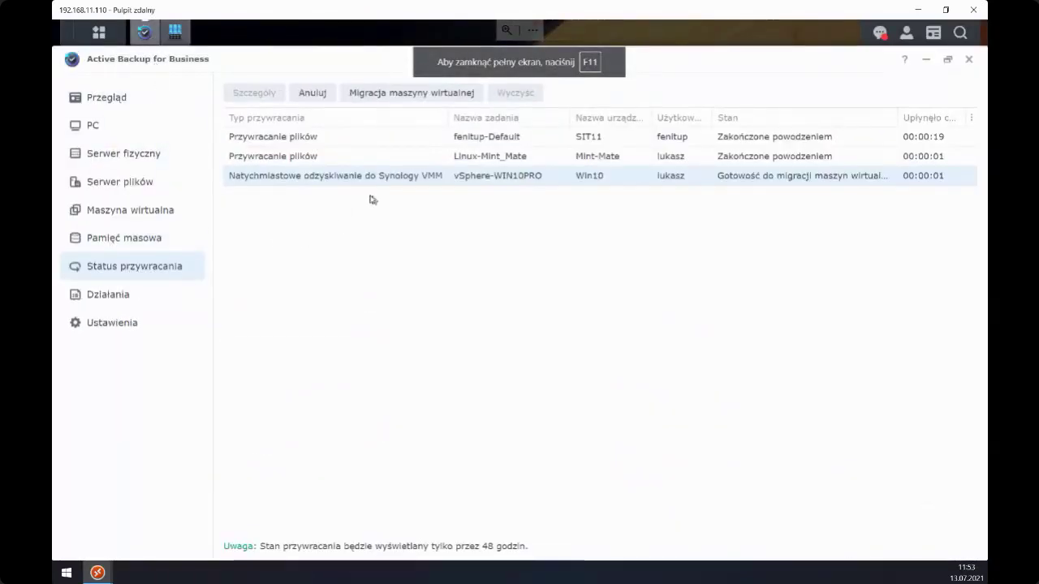
# - Start Migracja maszyny wirtualnej to Microsoft Hyper-V and confirm the new VM name Win10_restore
pyautogui.click(391, 95)
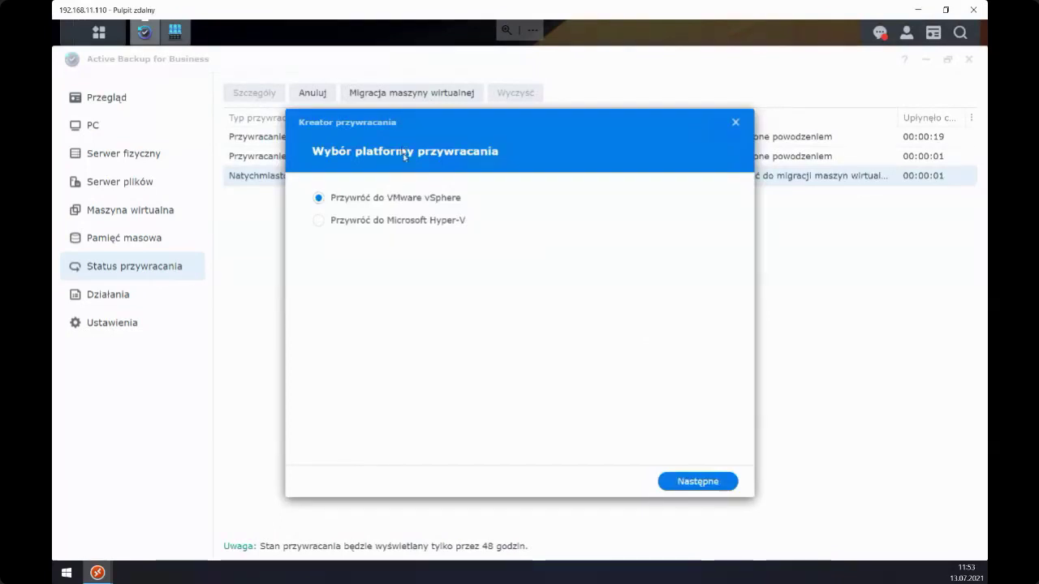
pyautogui.moveTo(404, 122); pyautogui.dragTo(451, 134)
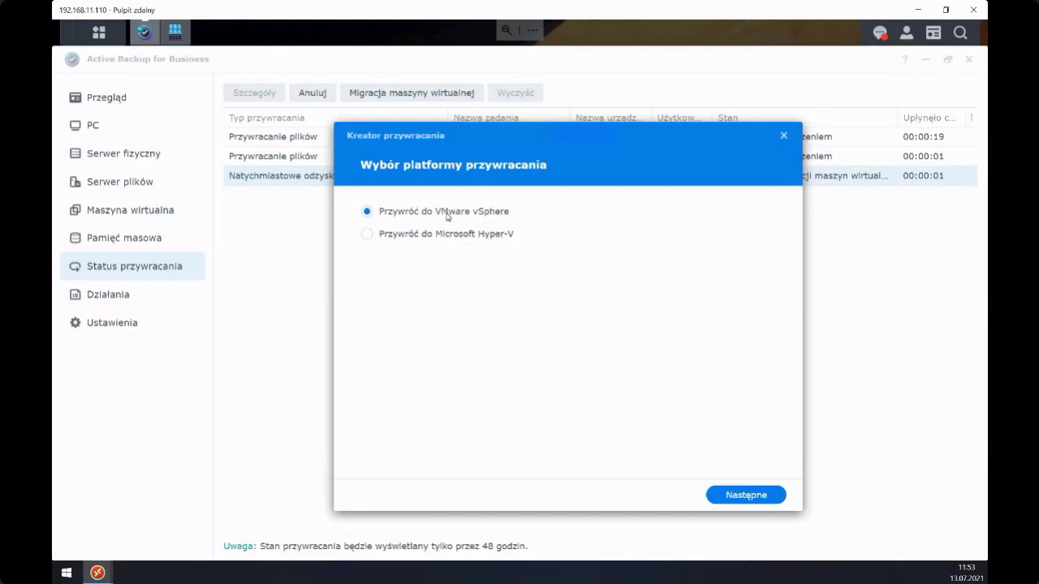
pyautogui.click(367, 235)
pyautogui.moveTo(490, 130); pyautogui.dragTo(475, 130)
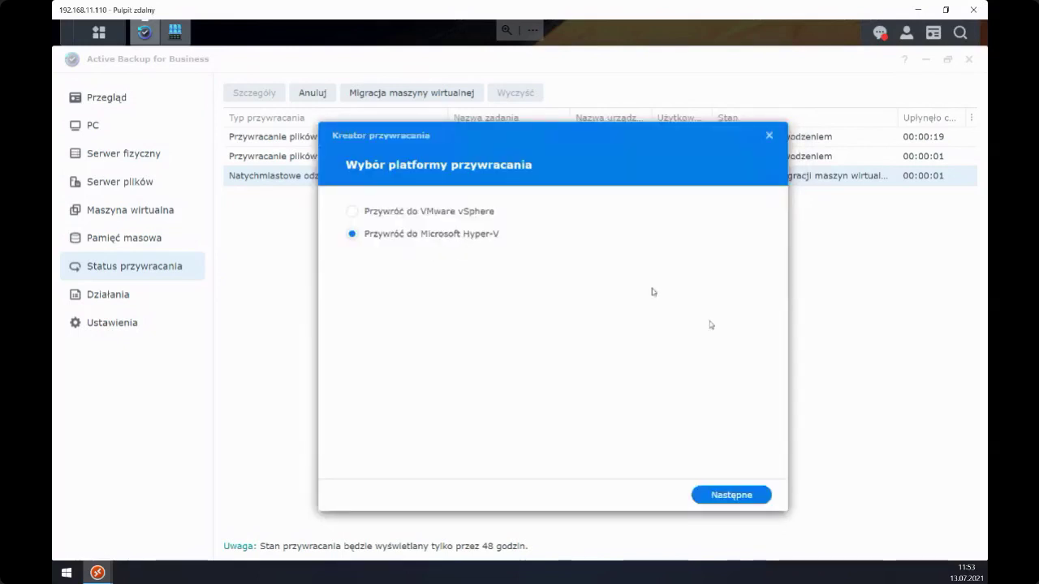
pyautogui.click(710, 497)
pyautogui.click(570, 211)
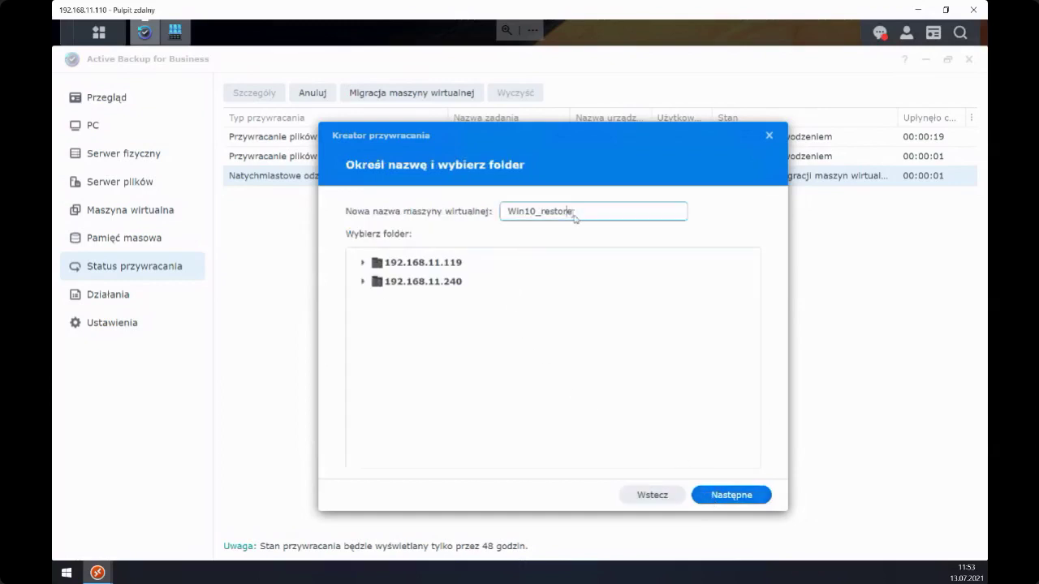
pyautogui.click(945, 9)
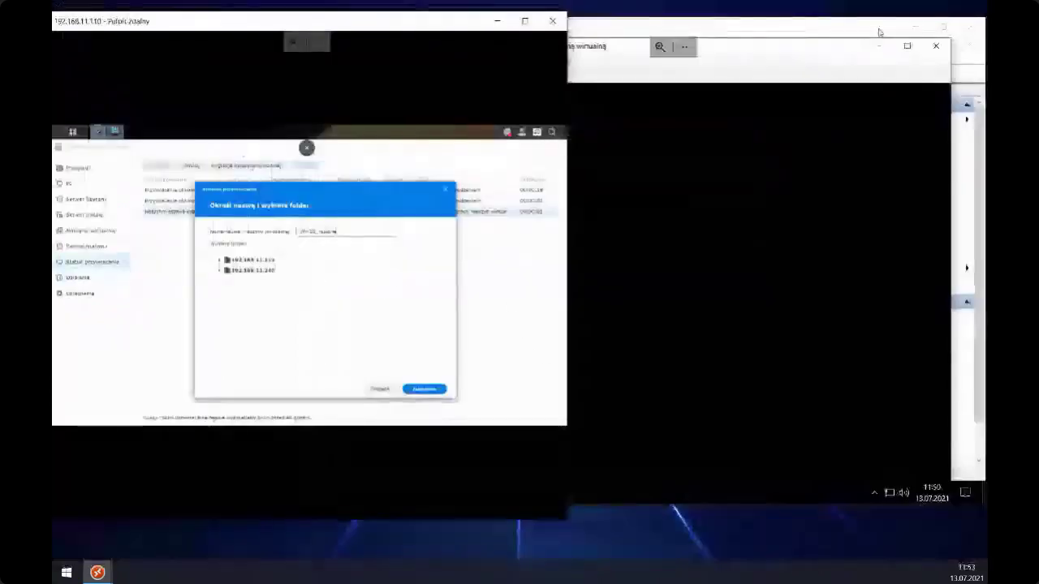
# - Close the Mint_Mate console on host 192.168.11.238 and scroll the Hyper-V VM list
pyautogui.click(618, 29)
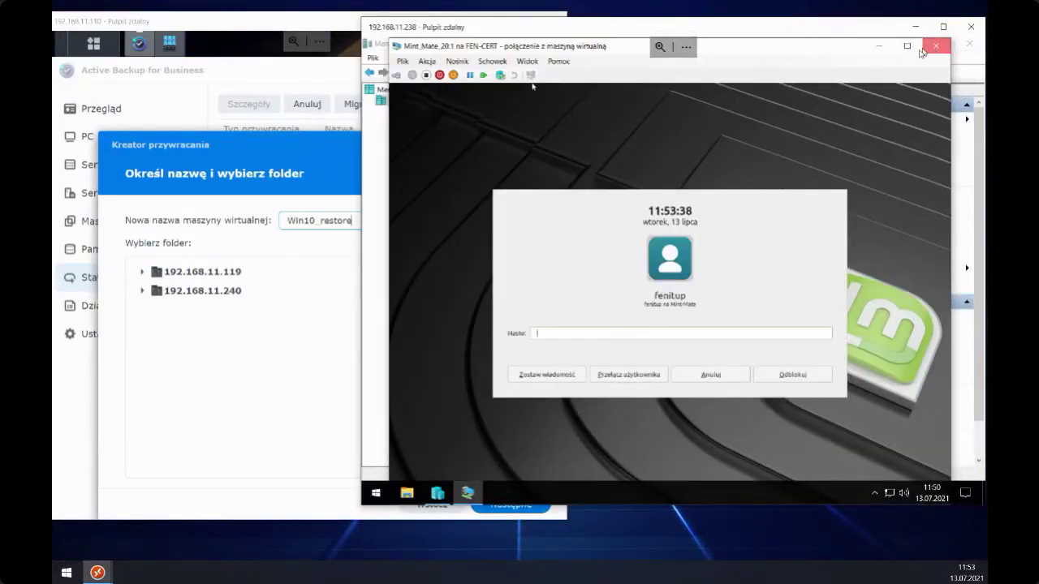
pyautogui.click(936, 46)
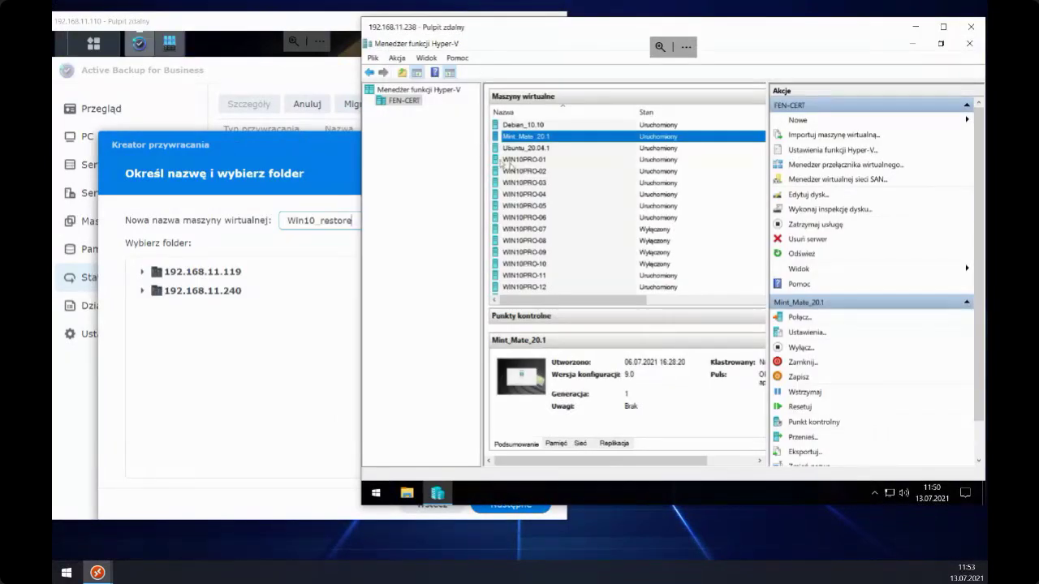
pyautogui.click(530, 125)
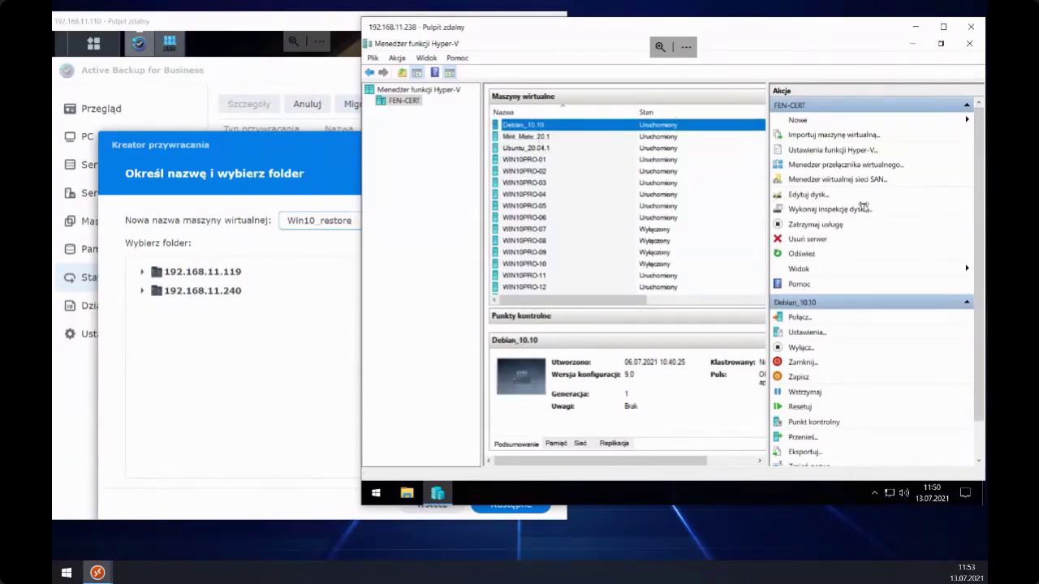
pyautogui.click(698, 322)
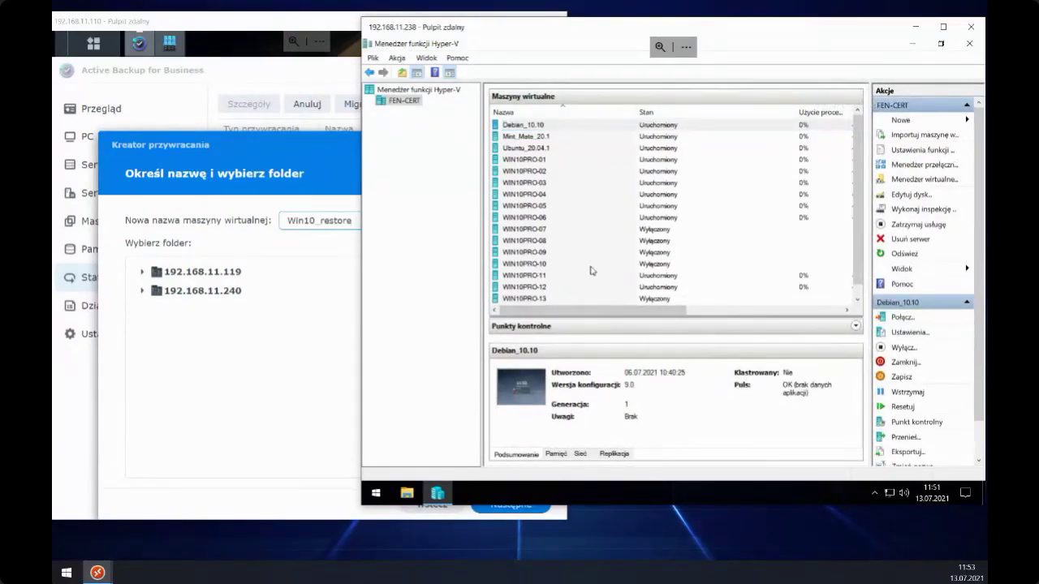
pyautogui.scroll(-1, 561, 188)
pyautogui.scroll(1, 546, 193)
pyautogui.scroll(-1, 536, 180)
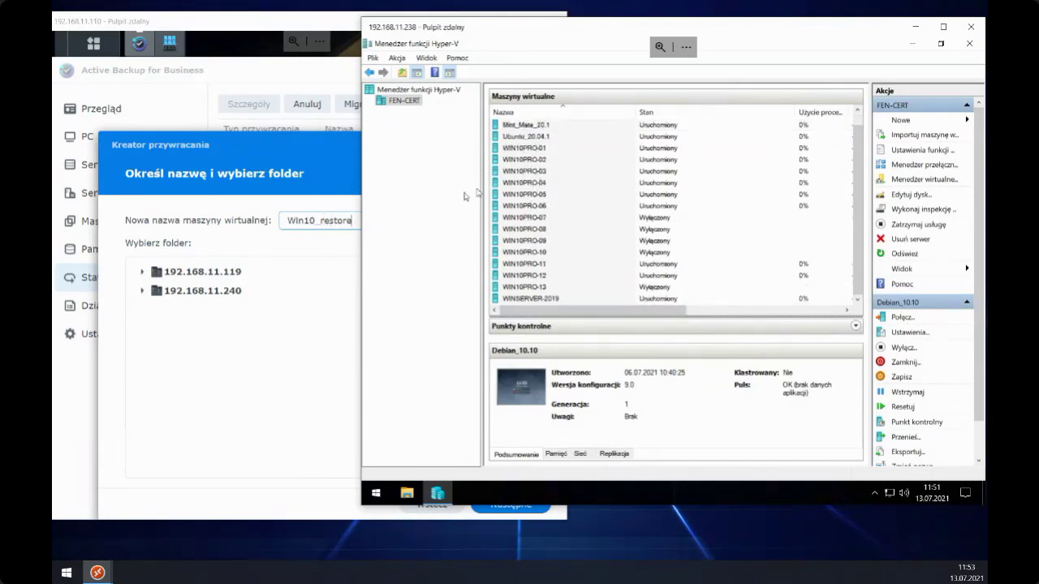
pyautogui.scroll(1, 521, 168)
# - Set the VM folder to e:\vm-vhdx on host 192.168.11.240
pyautogui.click(284, 259)
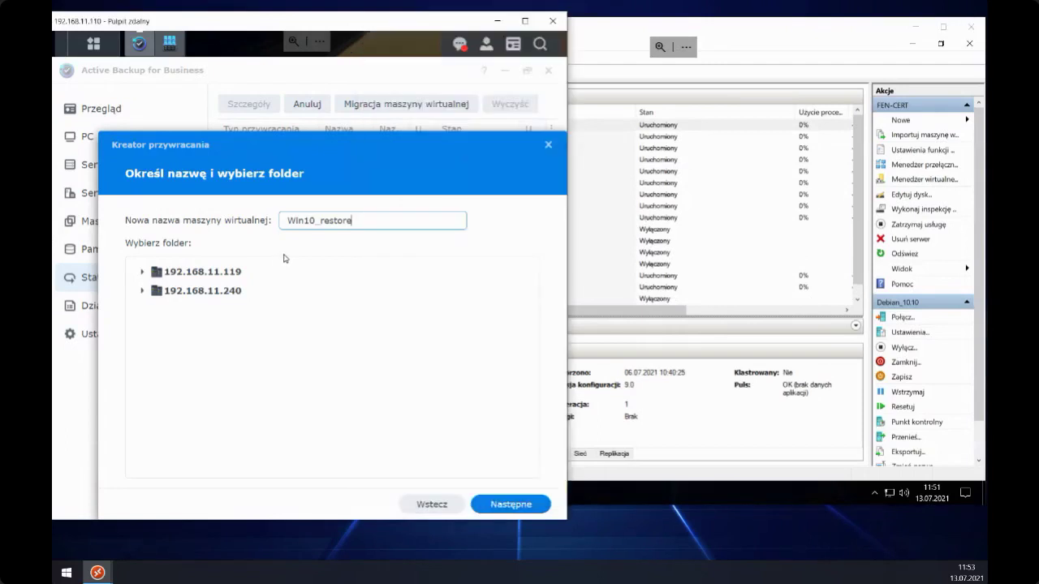
pyautogui.click(143, 293)
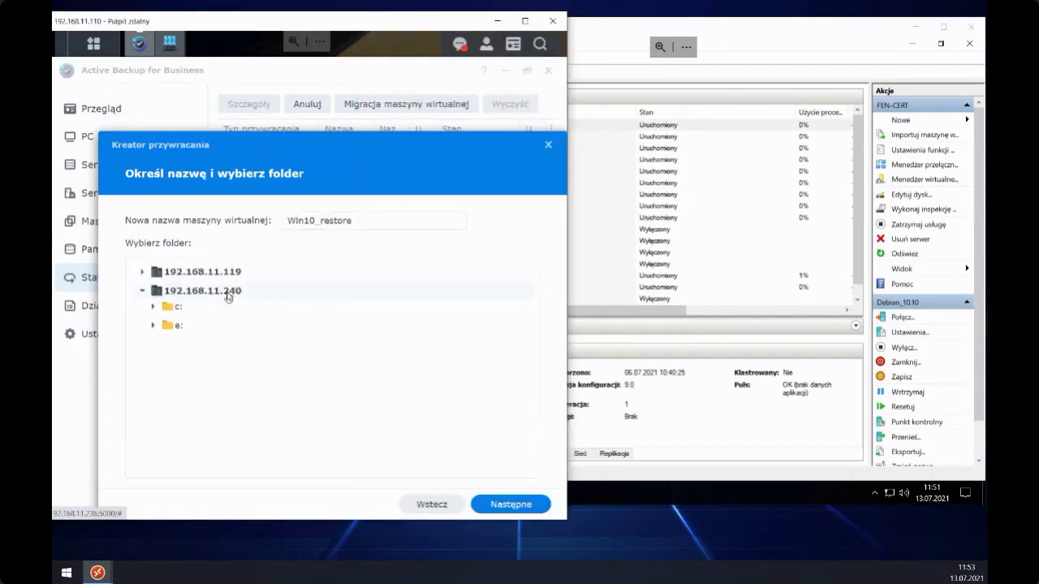
pyautogui.click(154, 329)
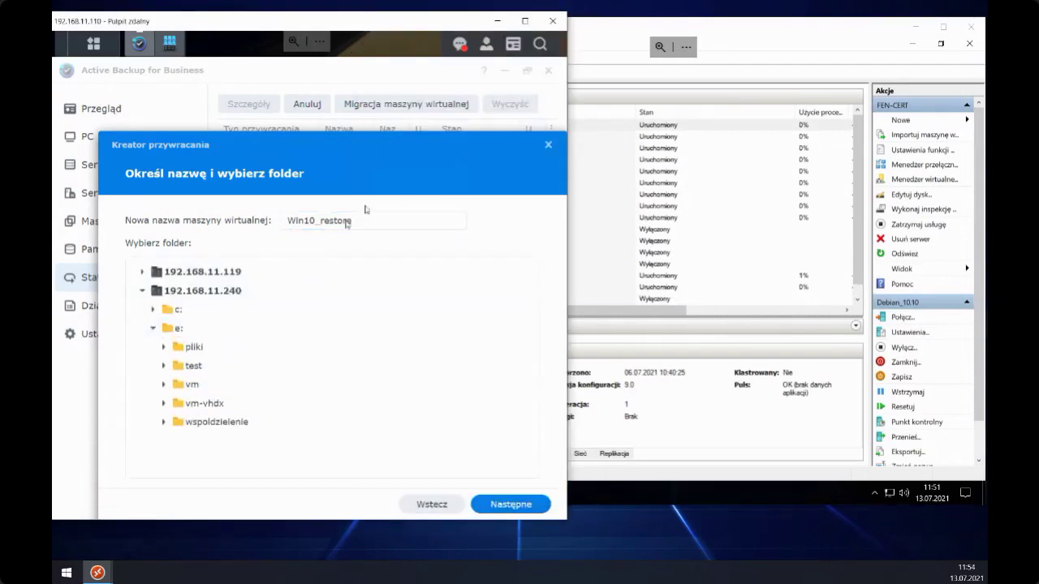
pyautogui.click(524, 26)
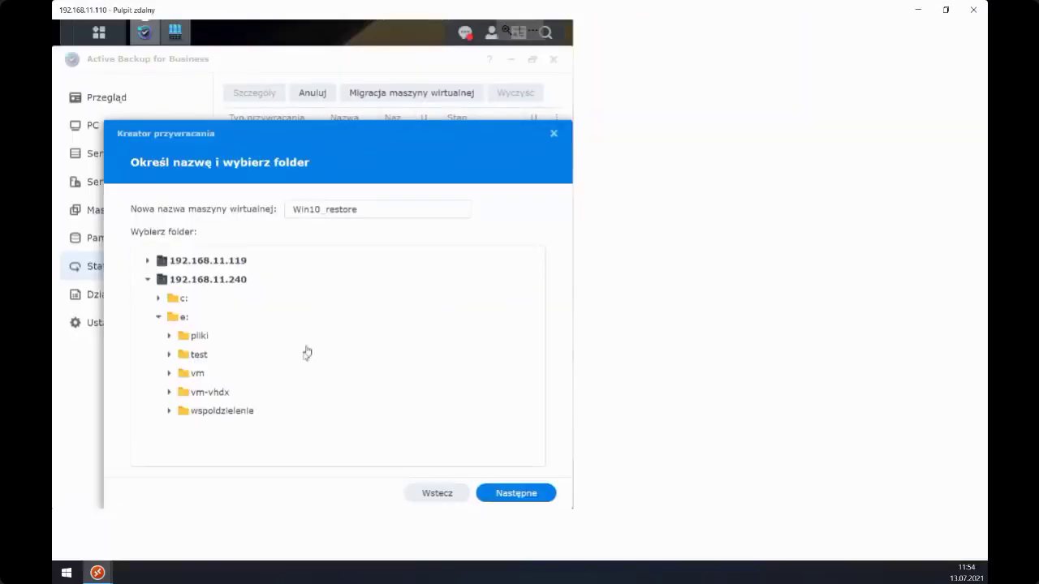
pyautogui.click(200, 393)
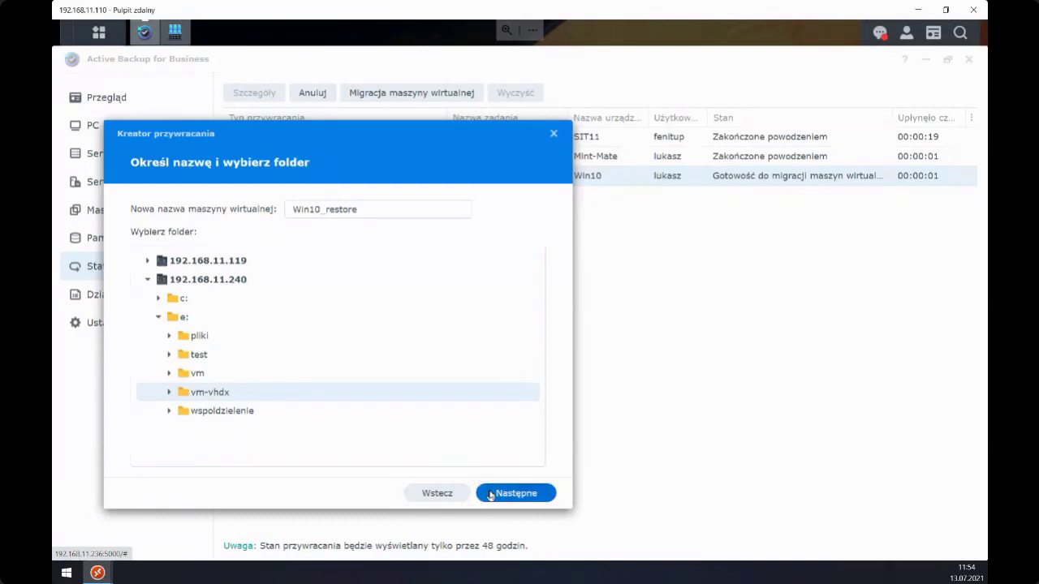
pyautogui.click(490, 495)
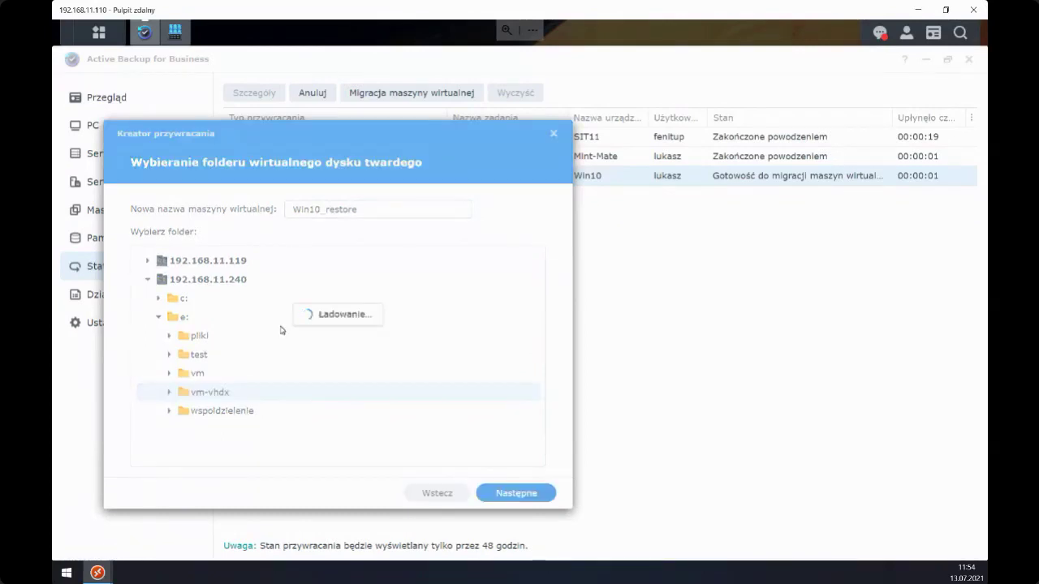
# - Set the disk folder to vm-vhdx, choose the Szkolenia network, and start the migration
pyautogui.click(147, 266)
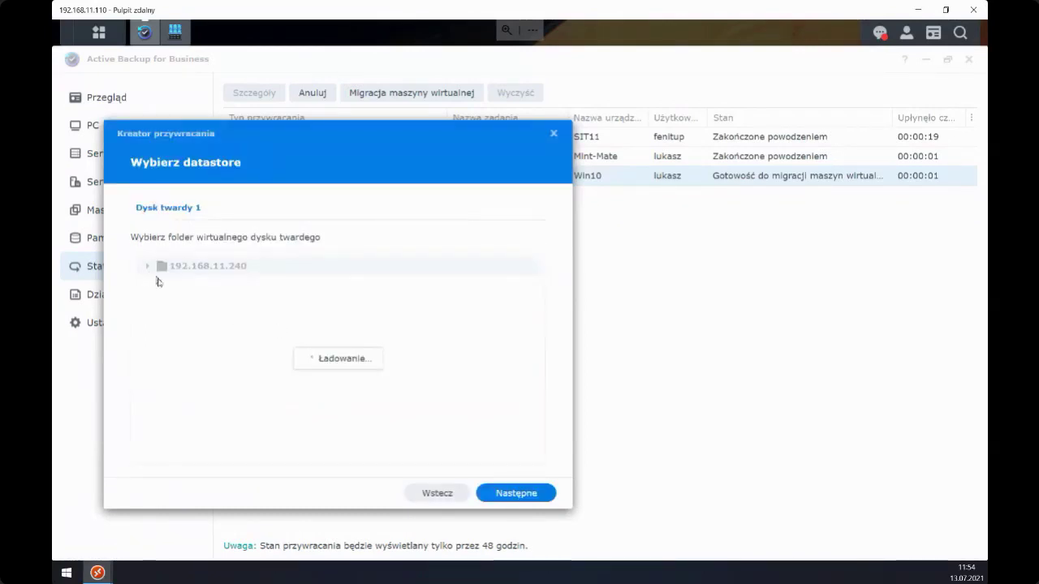
pyautogui.click(159, 304)
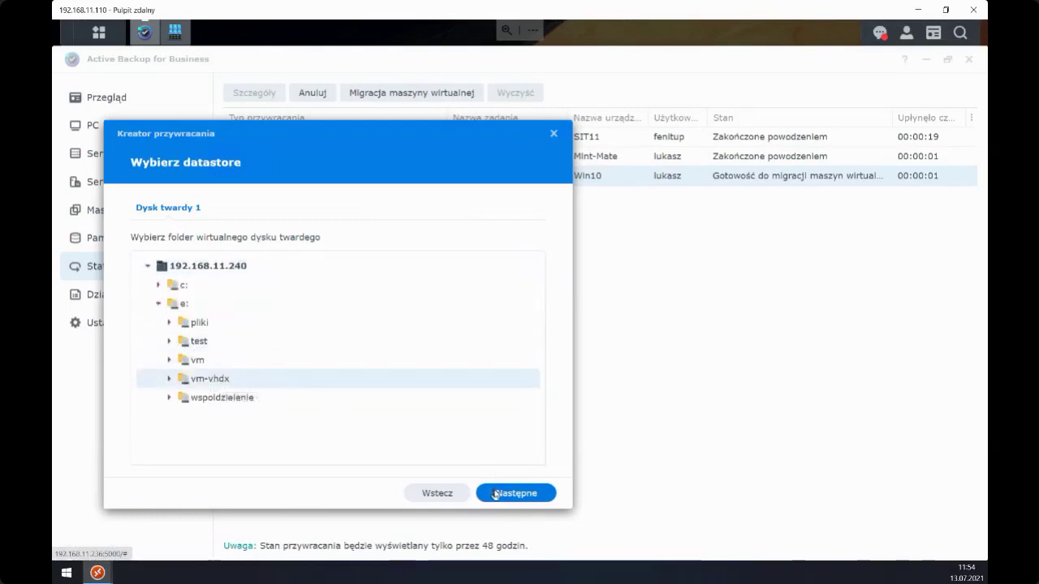
pyautogui.press('Return')
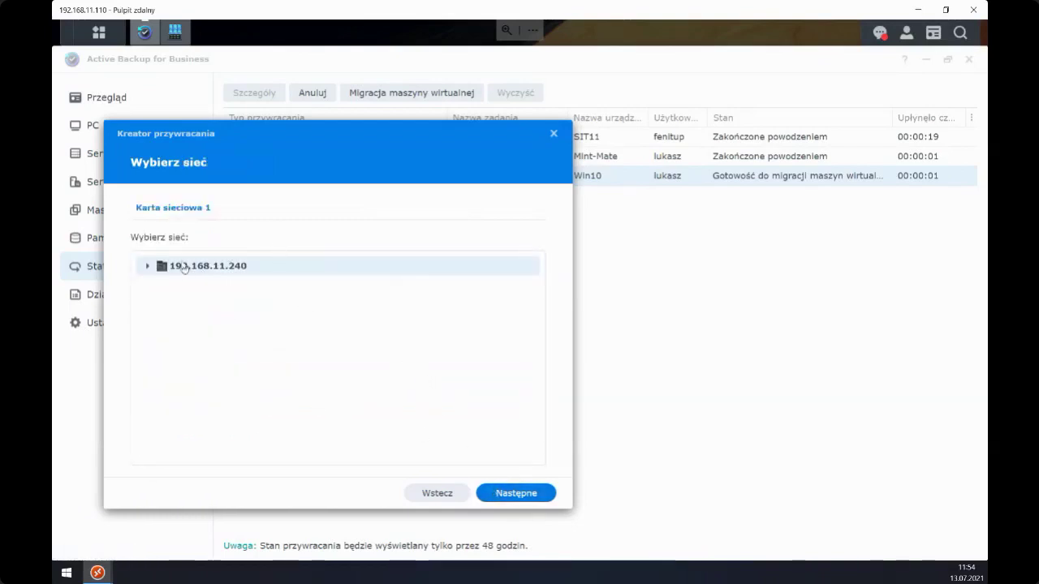
pyautogui.click(147, 266)
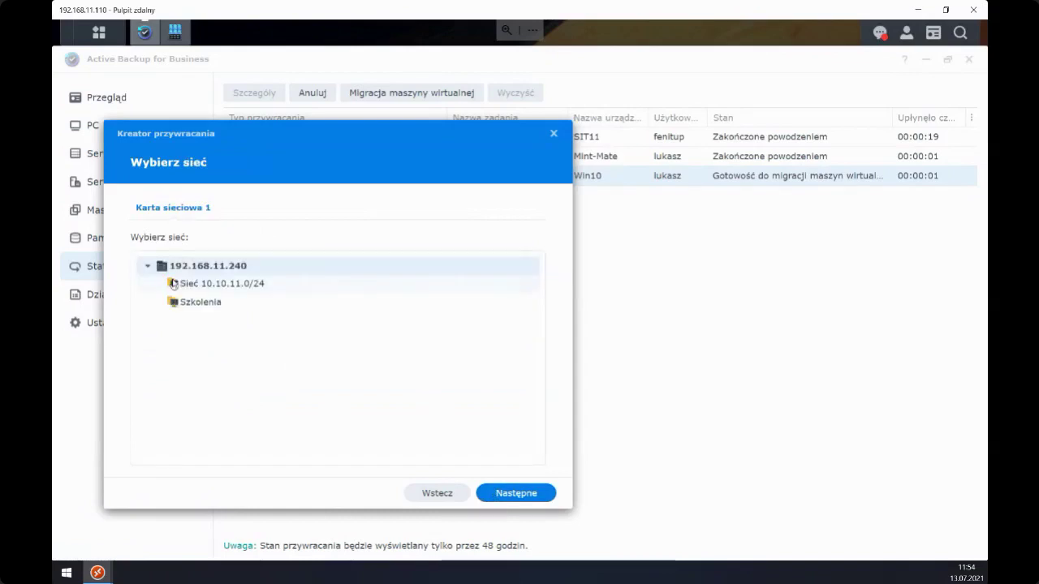
pyautogui.click(216, 304)
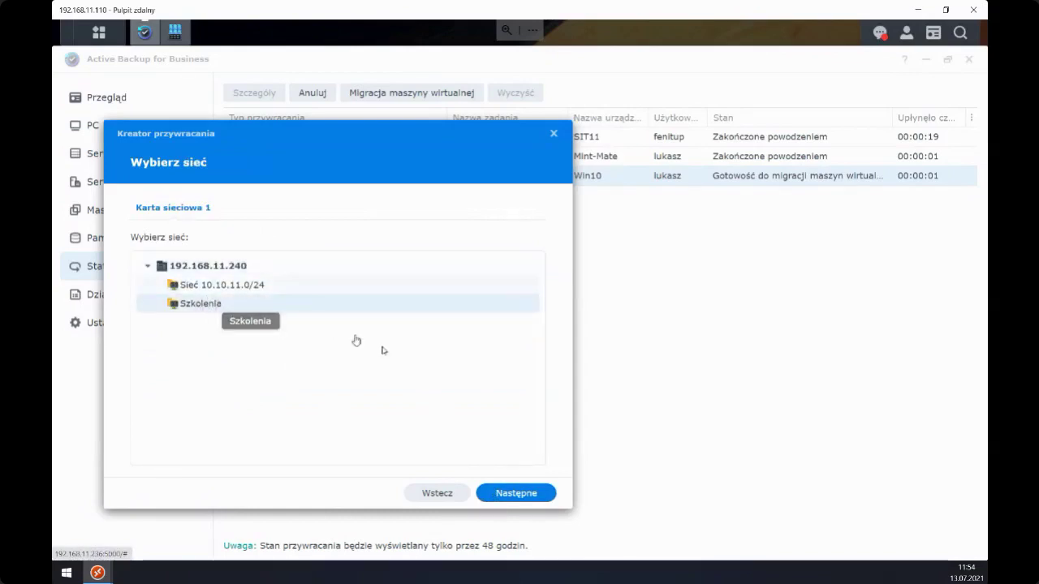
pyautogui.click(502, 489)
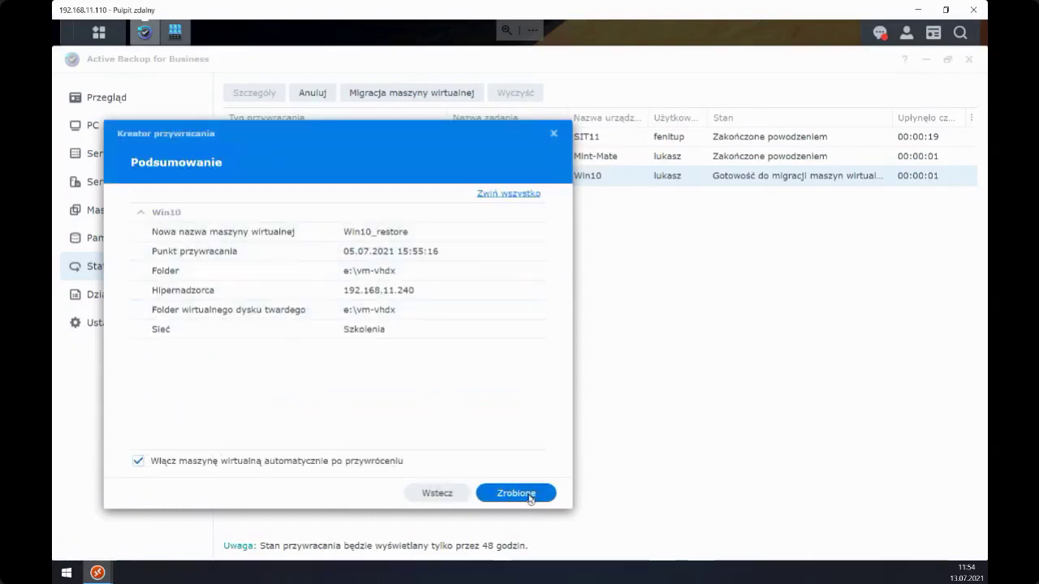
pyautogui.click(518, 494)
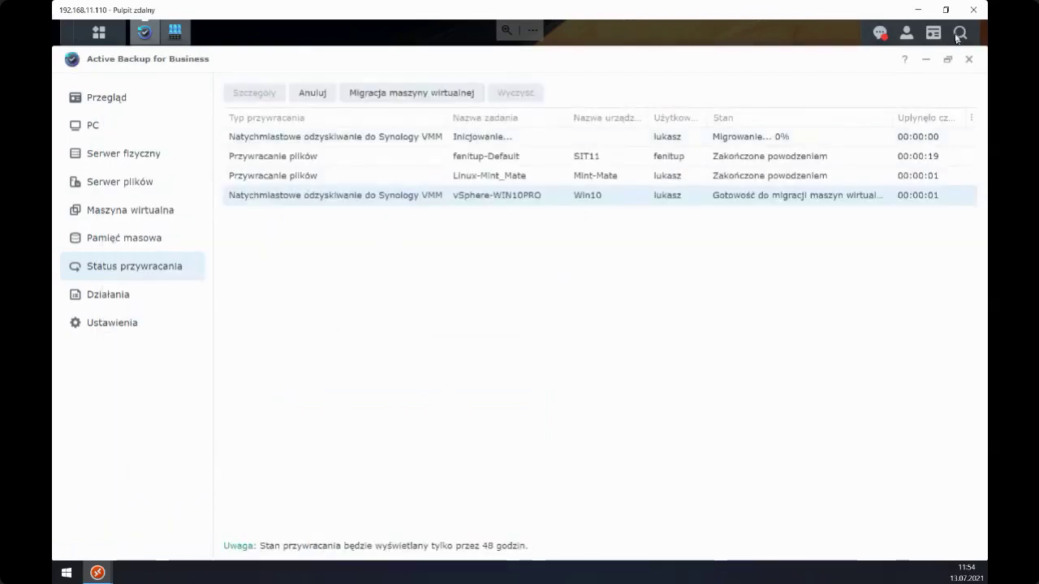
# - Maximise the Active Backup window and open Szczegóły for the Win10 migration, now at 7%
pyautogui.click(946, 10)
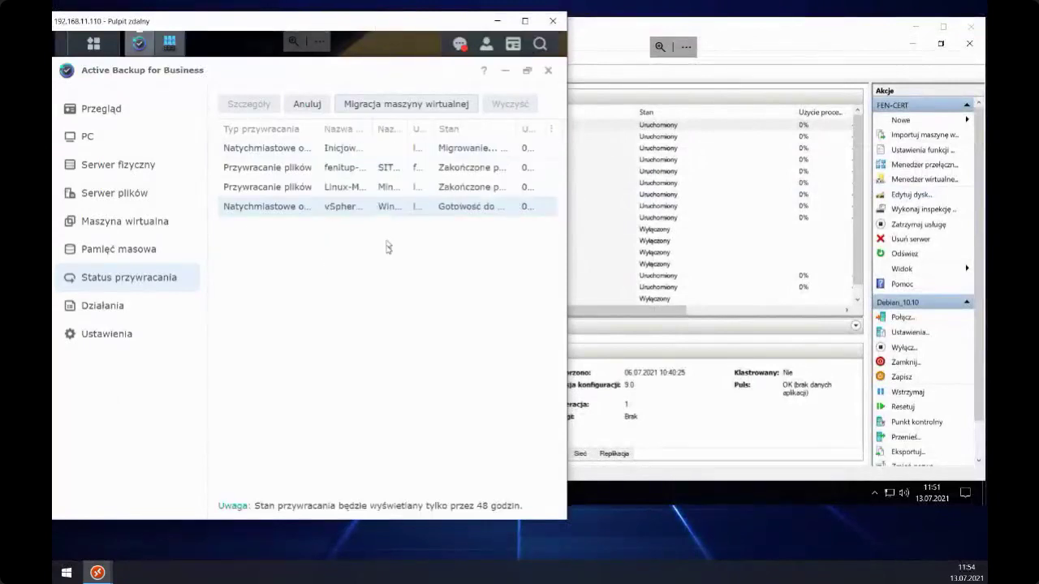
pyautogui.moveTo(410, 134); pyautogui.dragTo(405, 134)
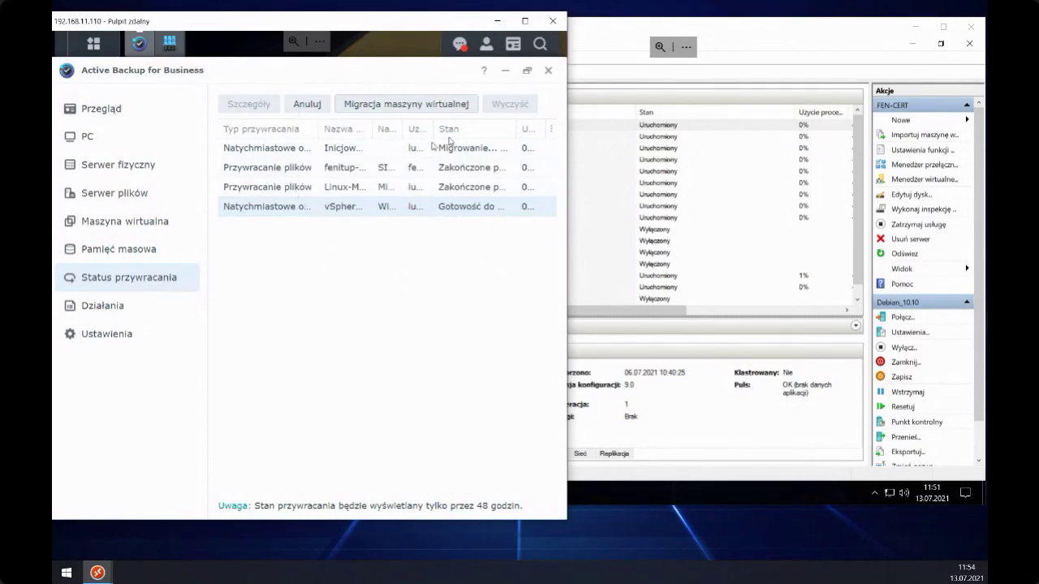
pyautogui.click(618, 41)
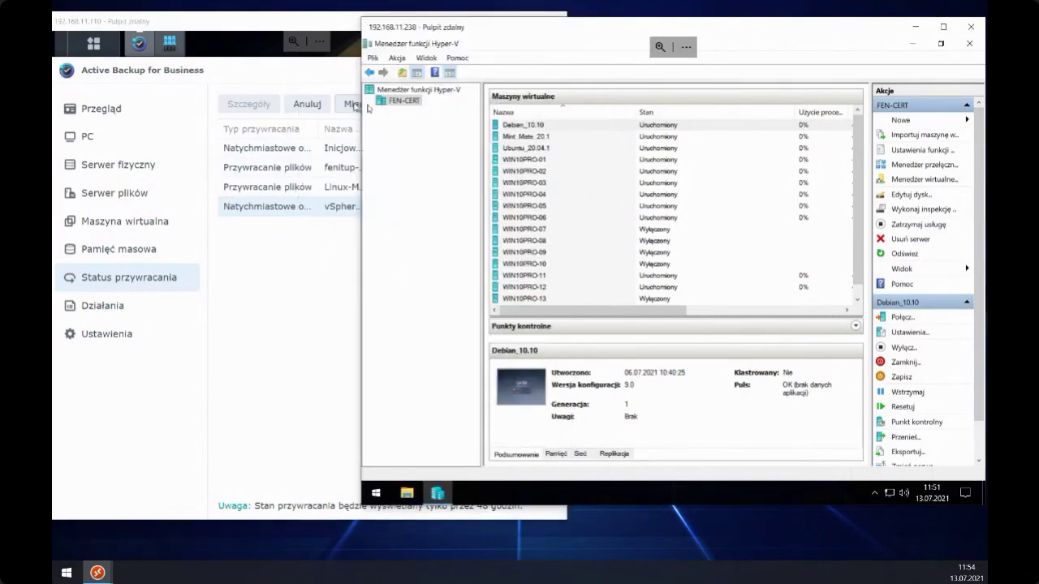
pyautogui.click(322, 93)
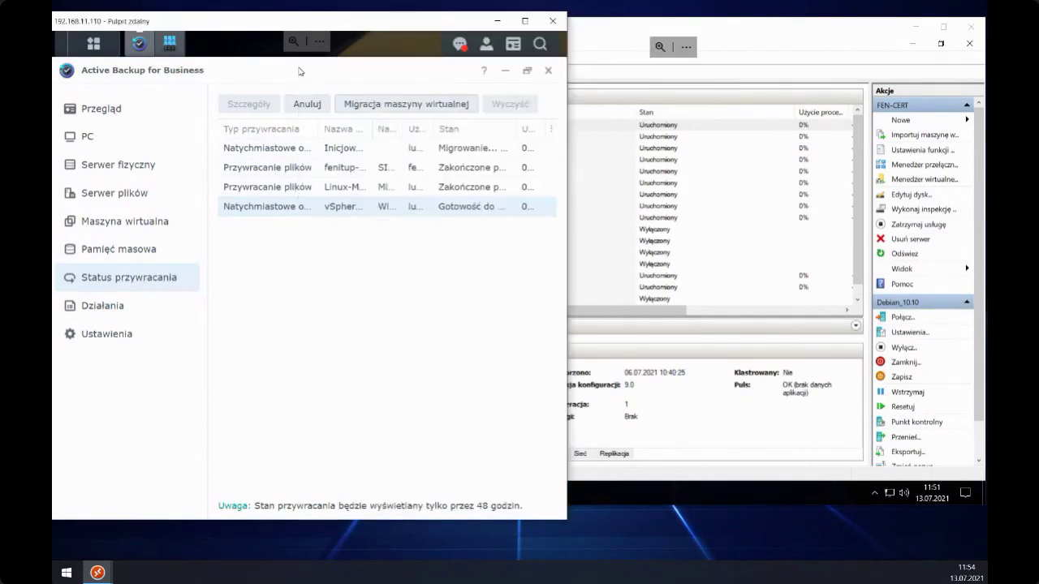
pyautogui.click(525, 74)
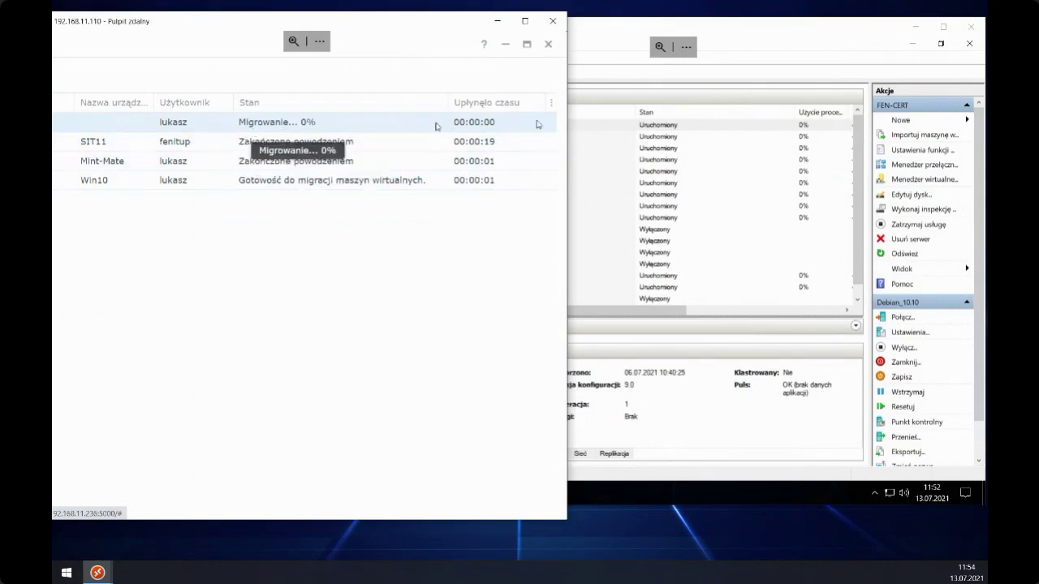
pyautogui.click(619, 47)
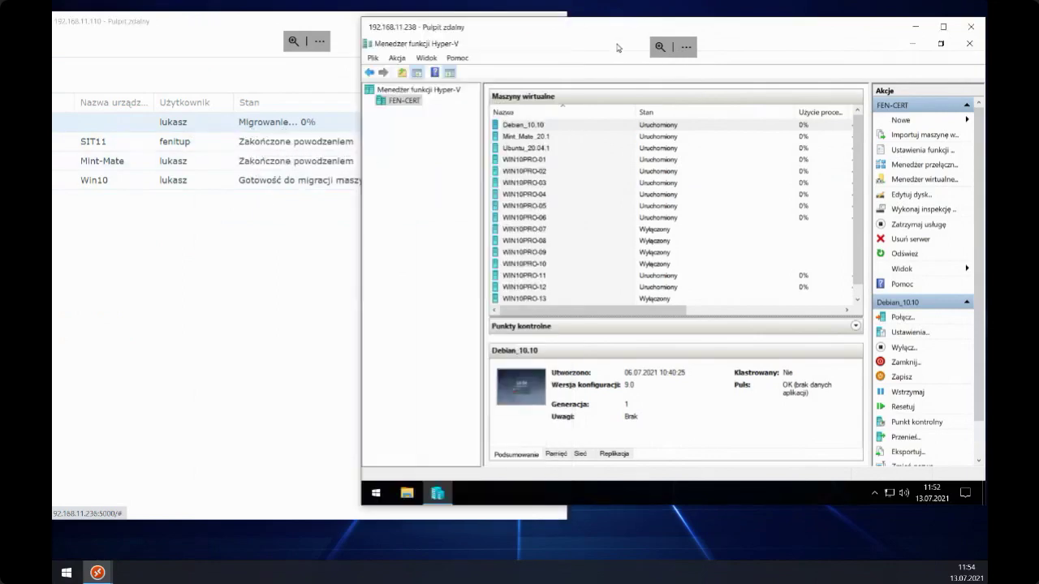
pyautogui.click(166, 124)
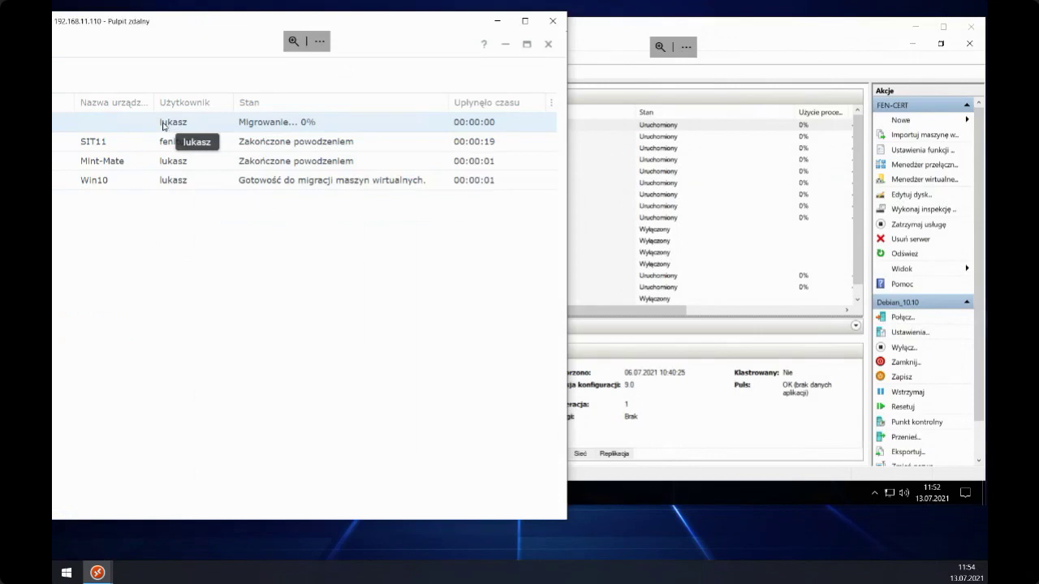
pyautogui.click(527, 45)
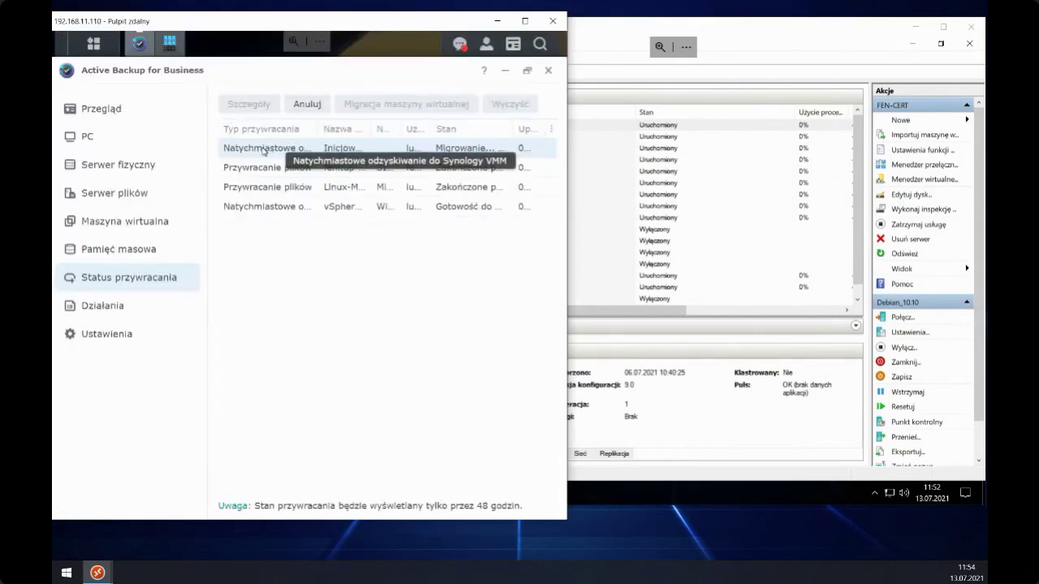
pyautogui.click(526, 70)
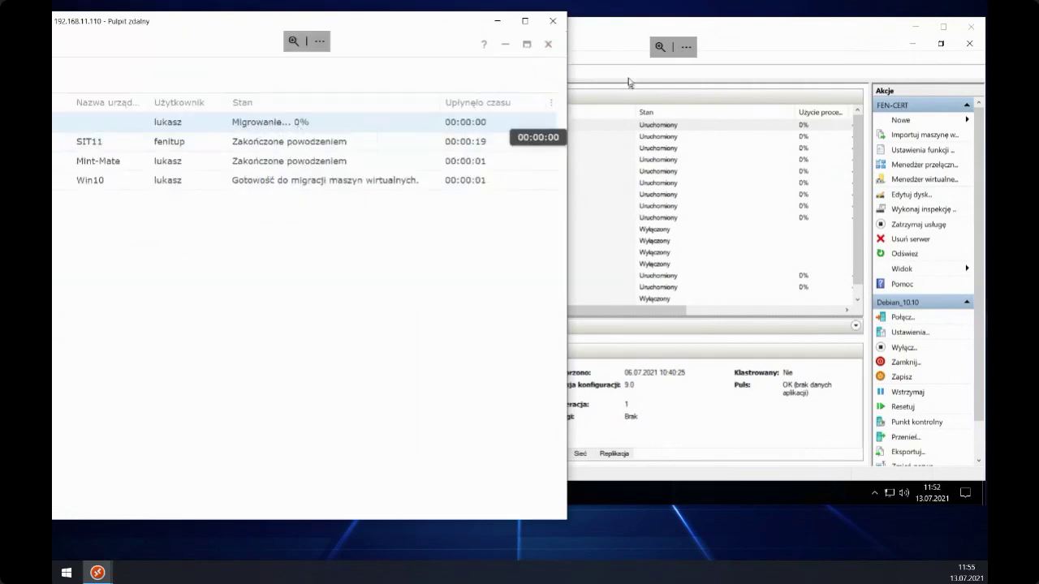
pyautogui.click(600, 59)
pyautogui.doubleClick(123, 125)
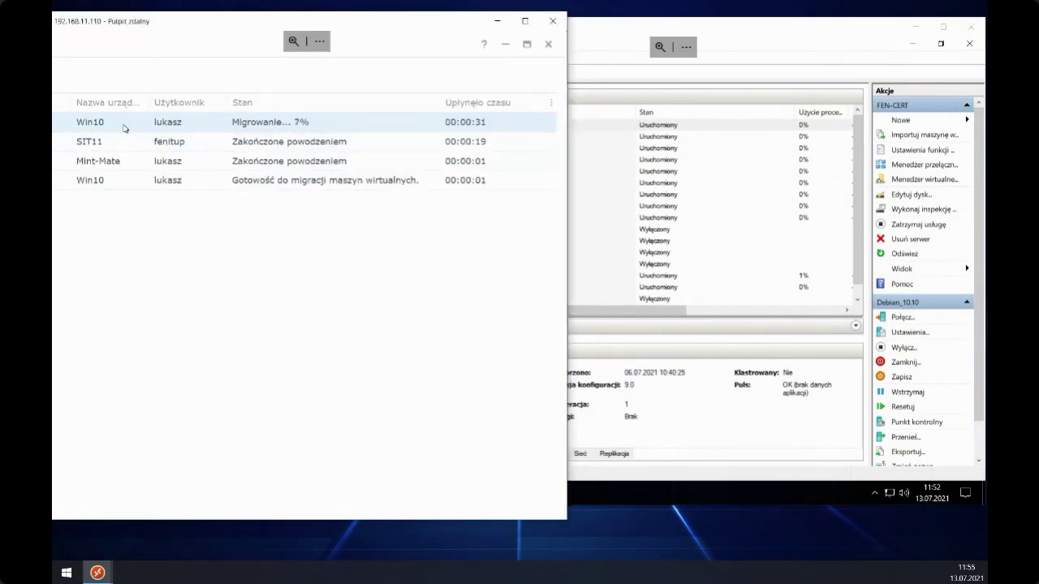
pyautogui.moveTo(221, 123); pyautogui.dragTo(260, 193)
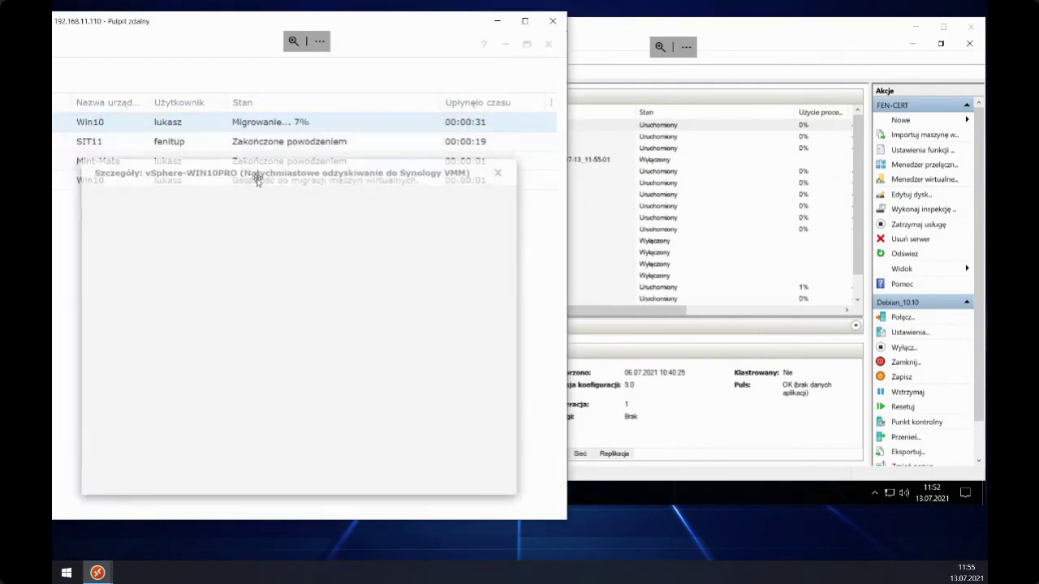
# - Check Win10_restore in Hyper-V Manager, watch the migration reach 29%, then close its details
pyautogui.click(622, 42)
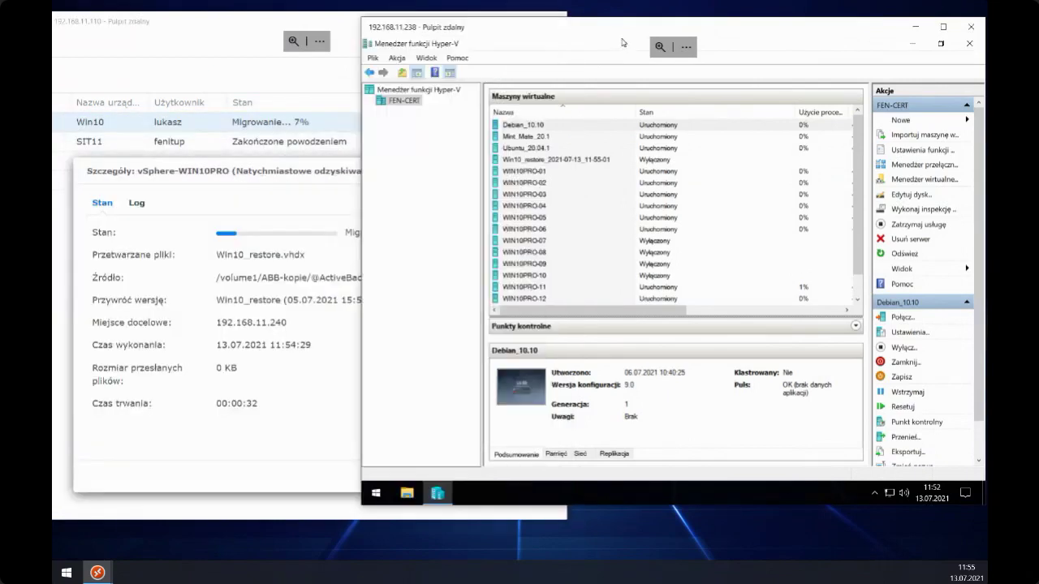
pyautogui.click(553, 161)
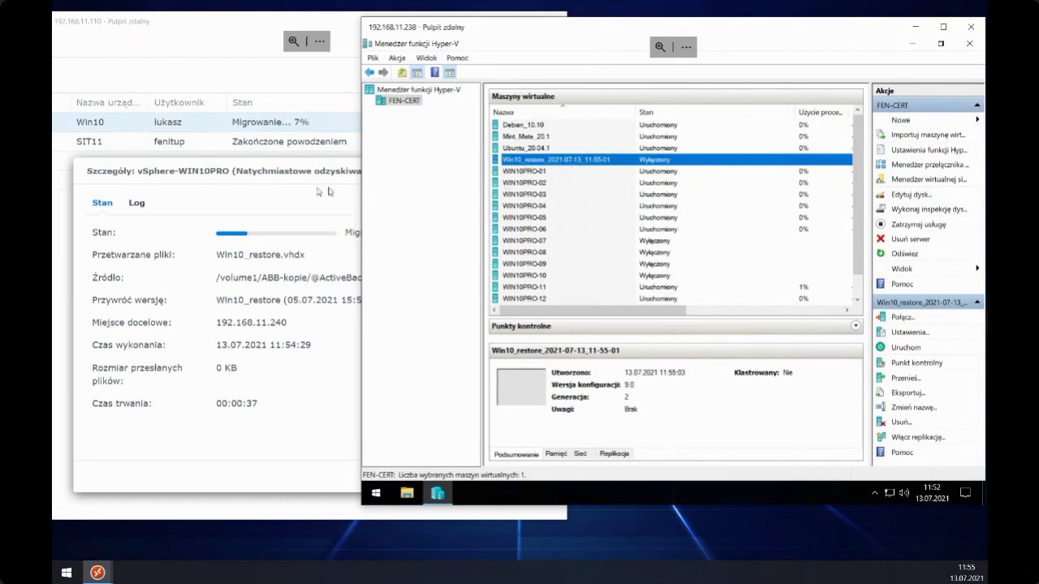
pyautogui.click(286, 184)
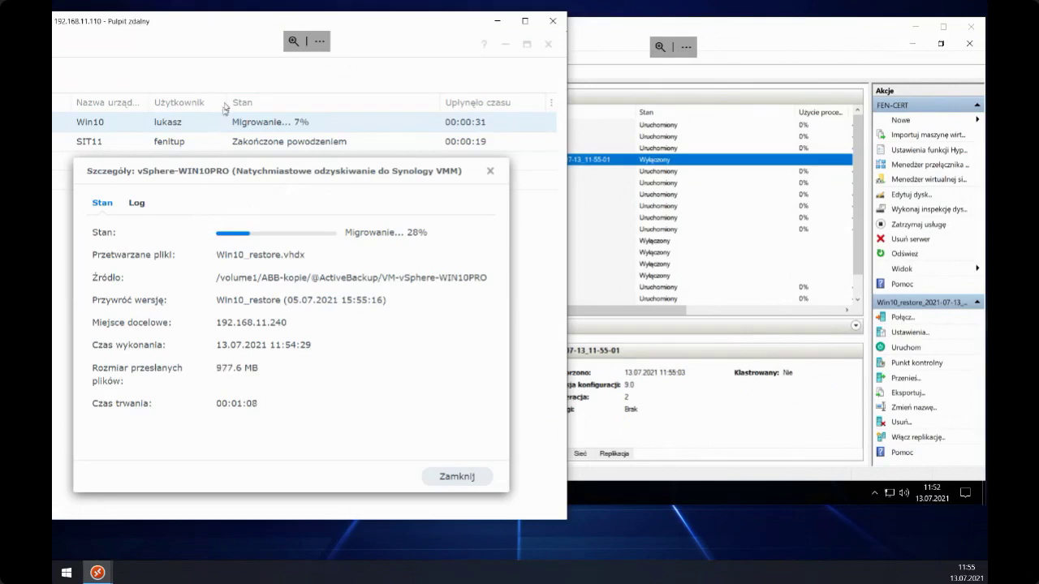
pyautogui.moveTo(203, 22); pyautogui.dragTo(243, 27)
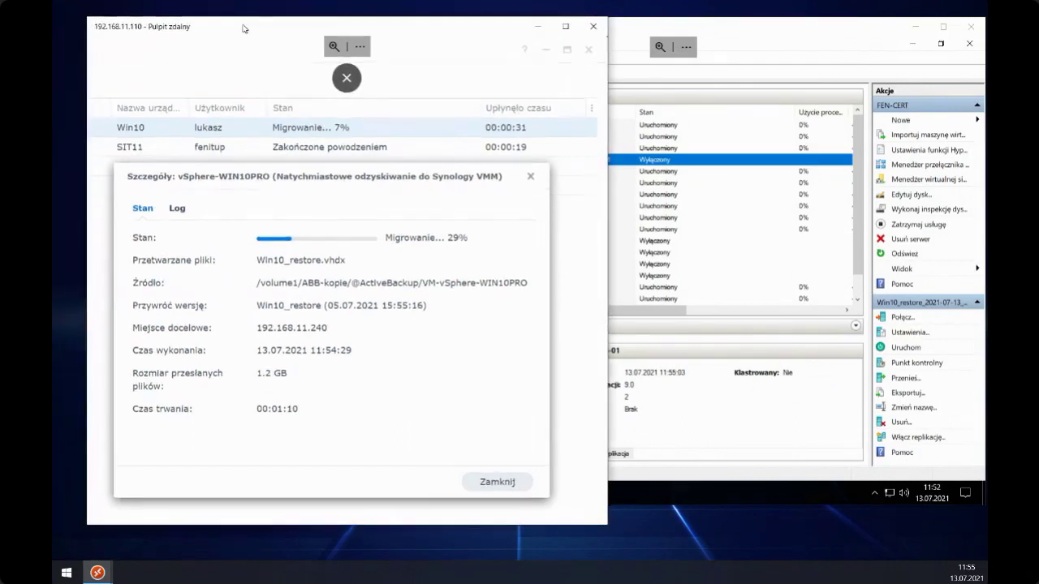
pyautogui.click(530, 175)
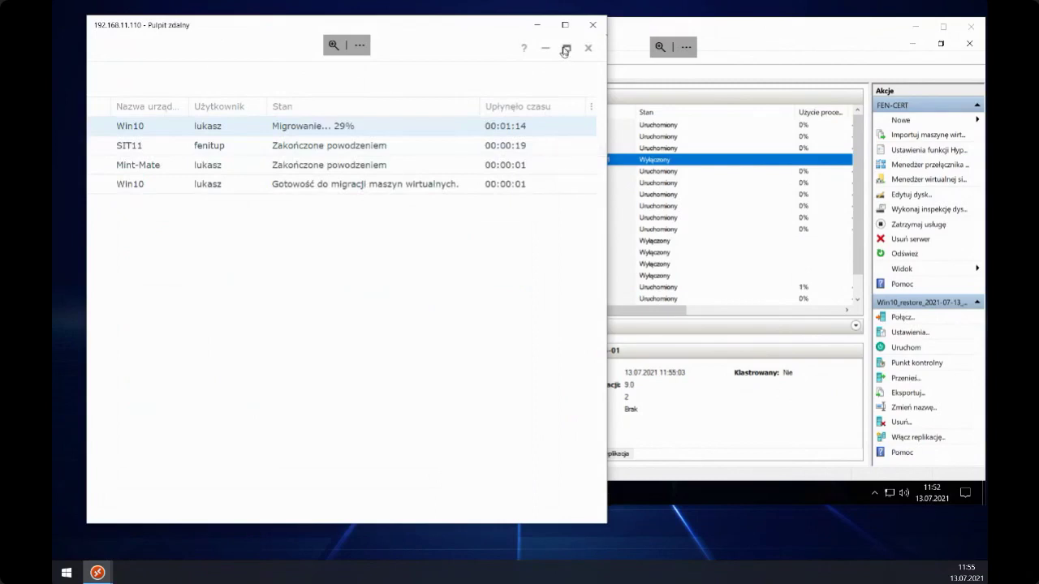
pyautogui.click(566, 48)
pyautogui.click(171, 230)
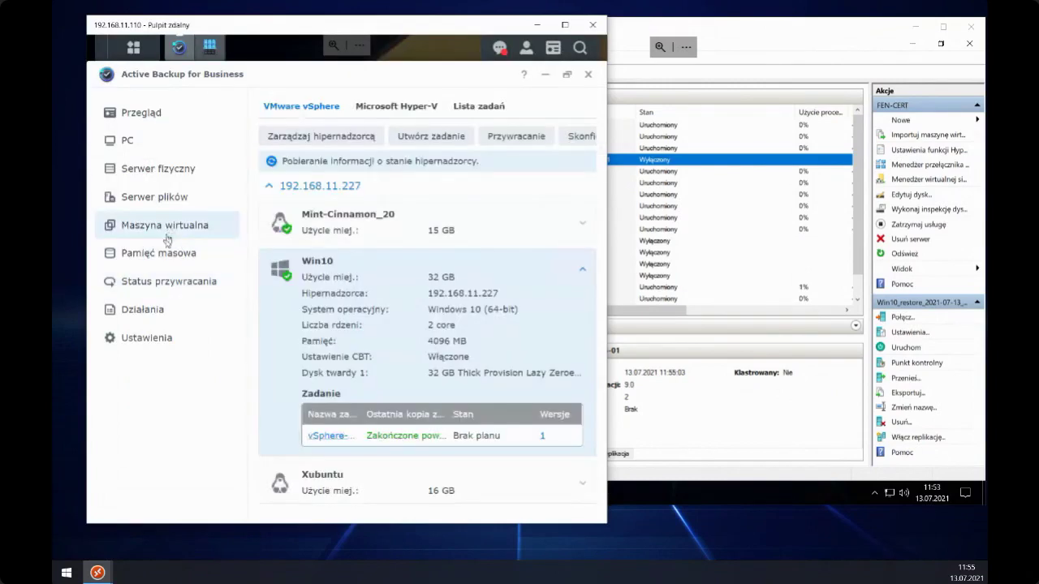
pyautogui.click(169, 251)
pyautogui.click(350, 199)
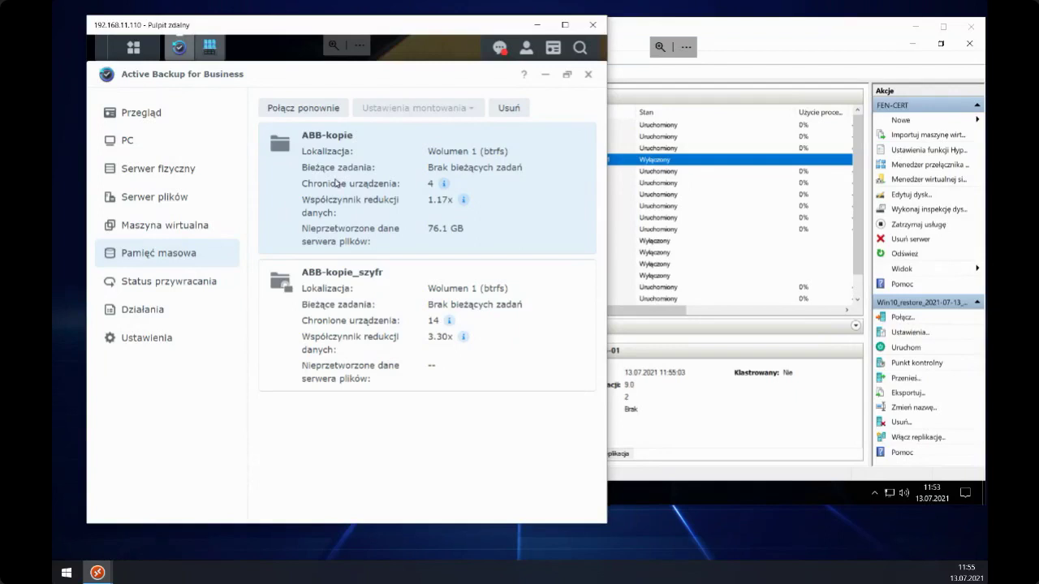
pyautogui.click(357, 316)
pyautogui.click(326, 304)
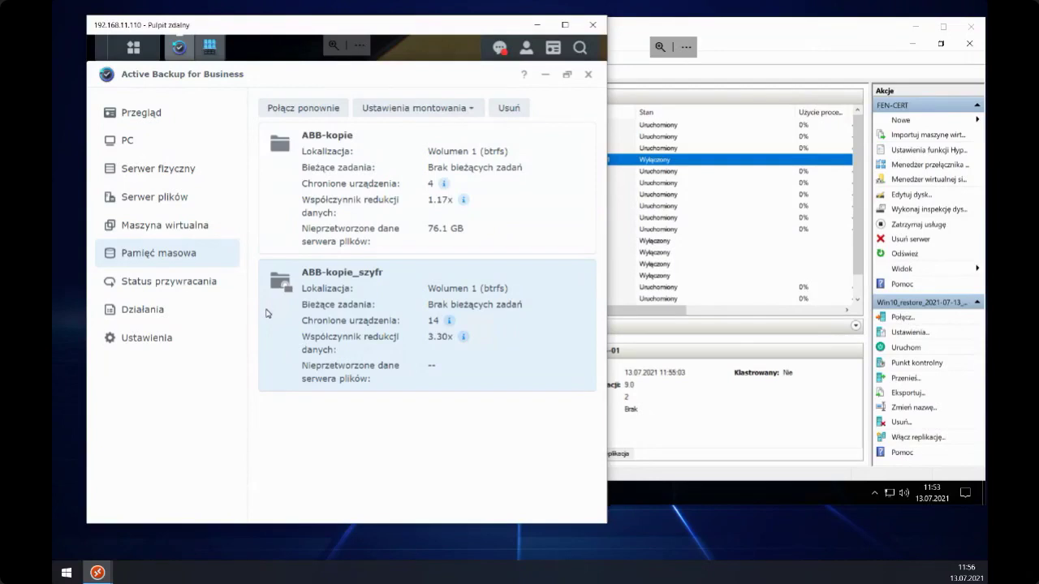
pyautogui.click(179, 281)
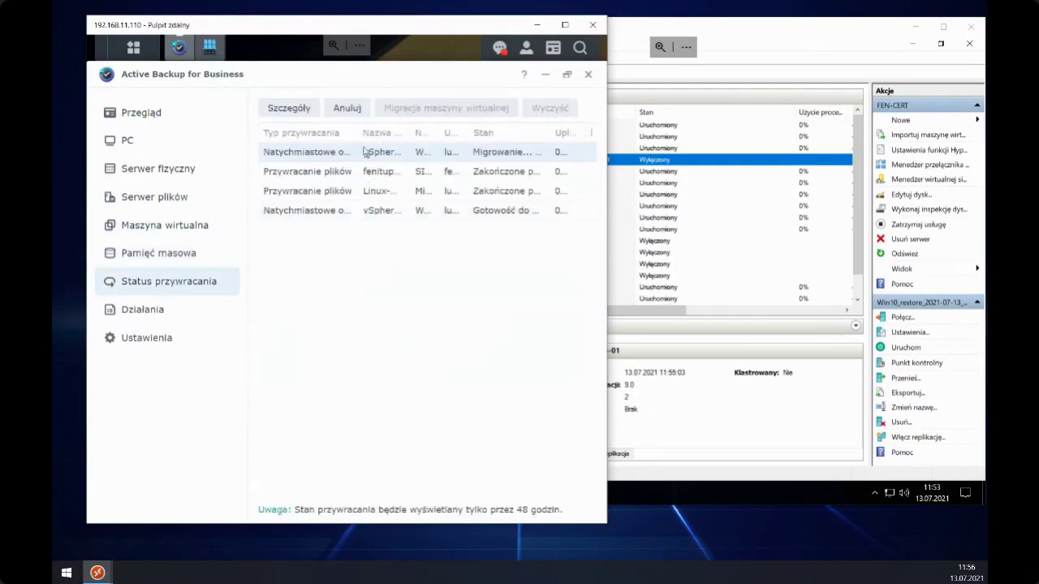
# - Reopen the Win10 migration details, glance at the Hyper-V host, then return to ABB at 40%, 6.3 GB
pyautogui.doubleClick(321, 154)
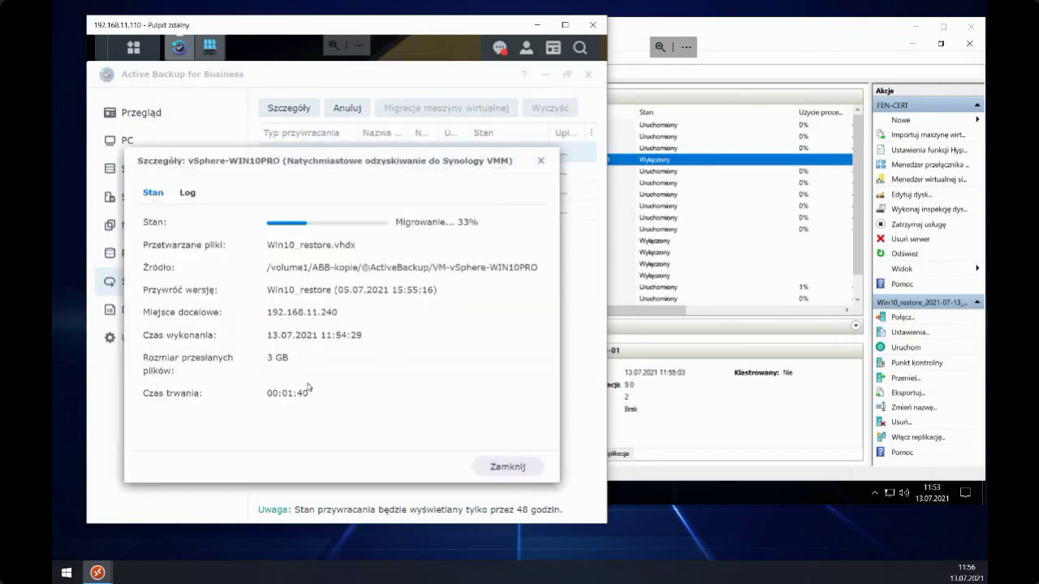
pyautogui.click(717, 42)
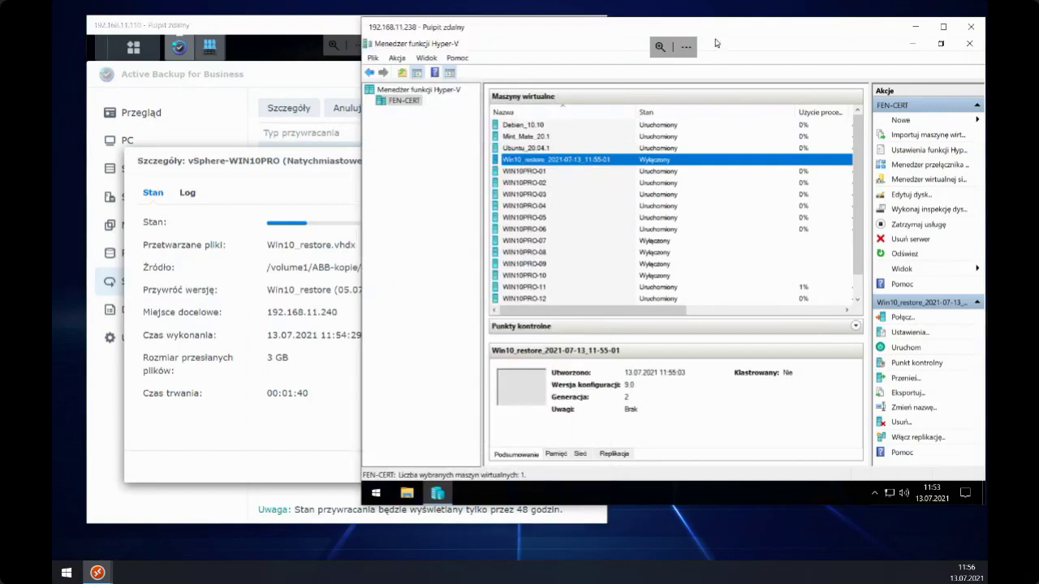
pyautogui.moveTo(717, 42); pyautogui.dragTo(704, 58)
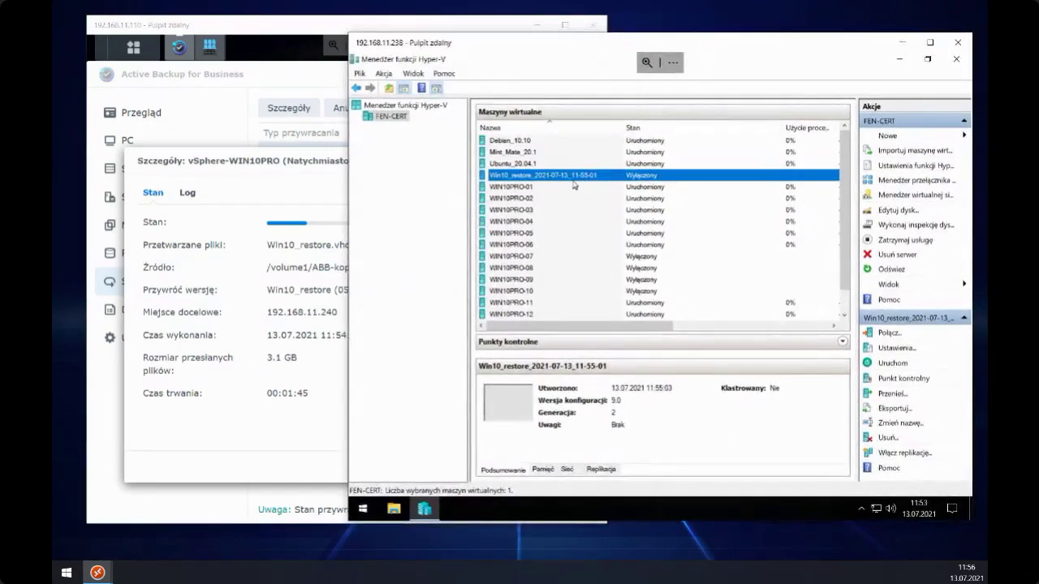
pyautogui.moveTo(553, 49); pyautogui.dragTo(561, 42)
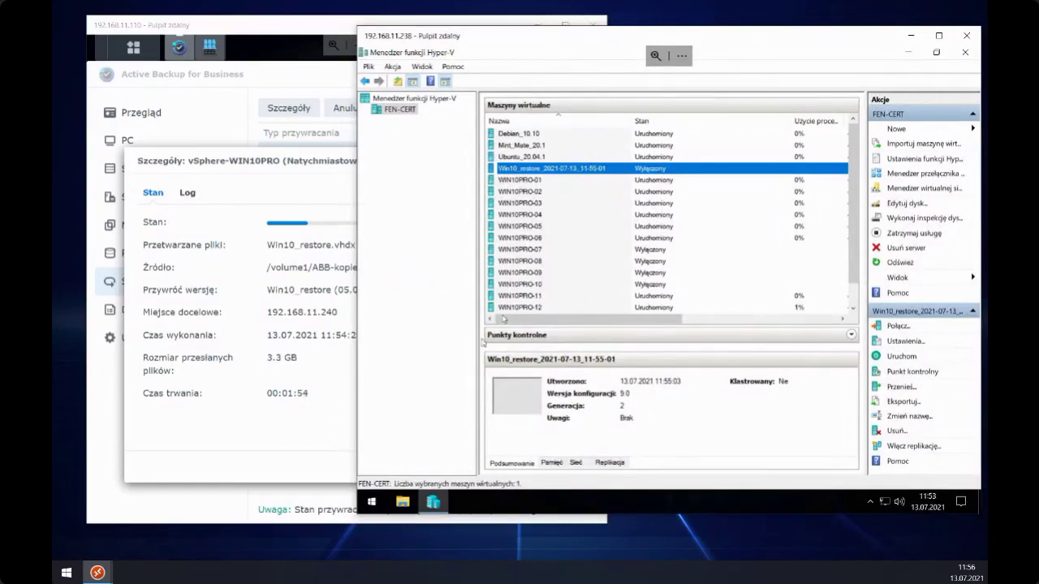
pyautogui.click(290, 168)
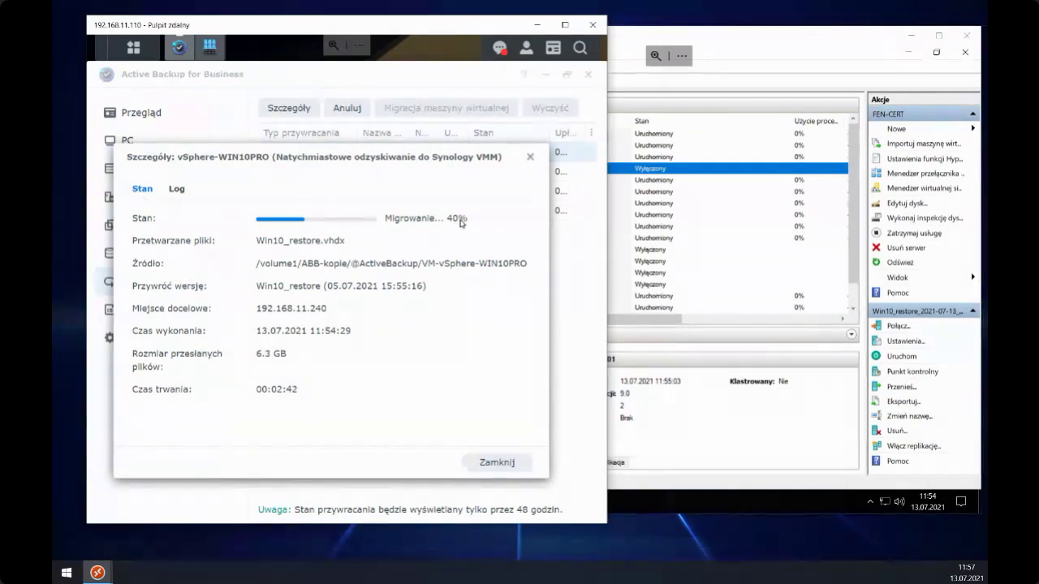
# - Keep the Szczegóły dialog in view while the migration climbs to 50% with 11.1 GB transferred
pyautogui.moveTo(284, 161); pyautogui.dragTo(289, 174)
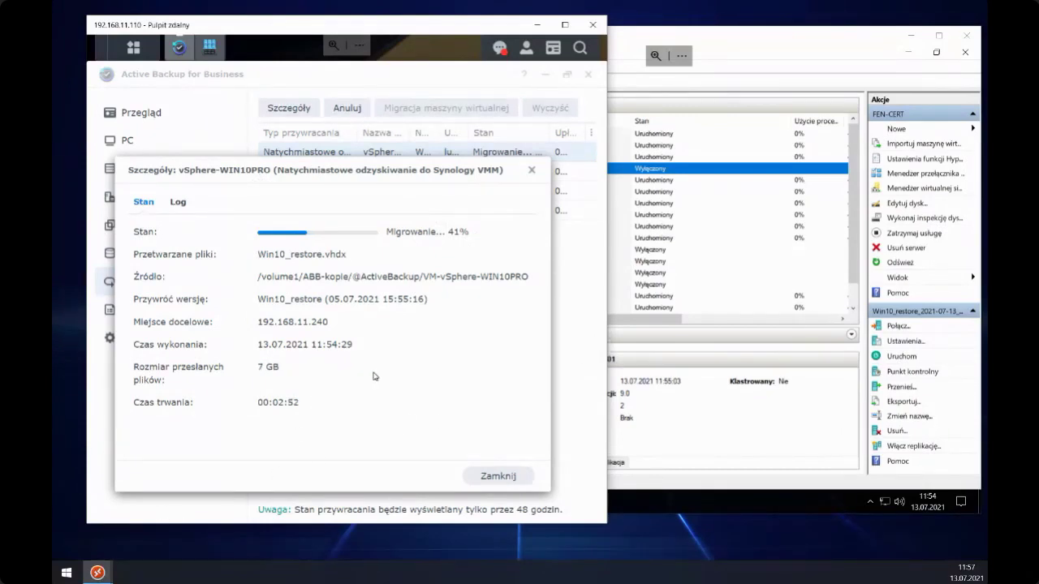
pyautogui.moveTo(97, 573)
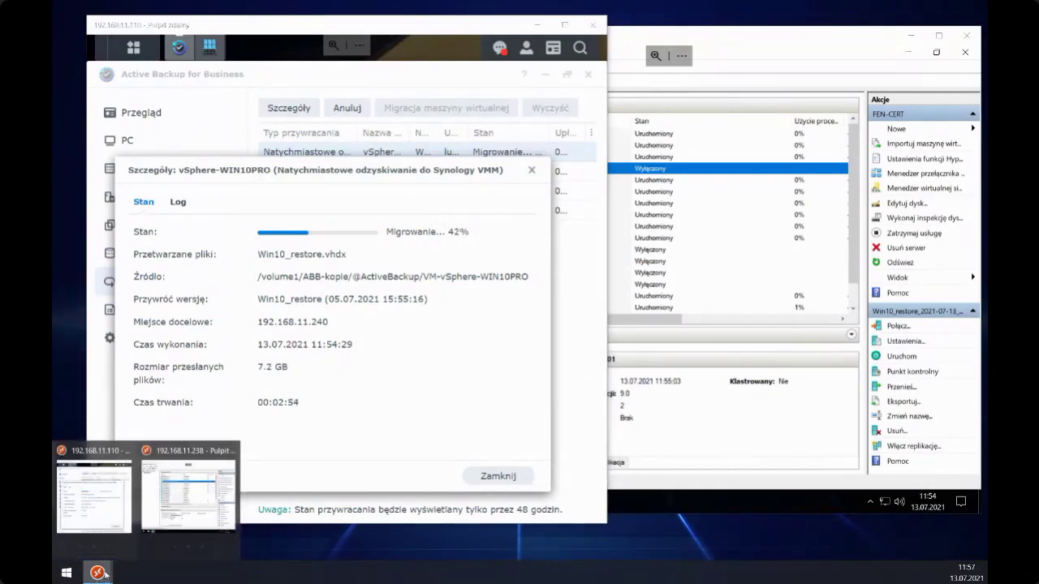
pyautogui.click(103, 504)
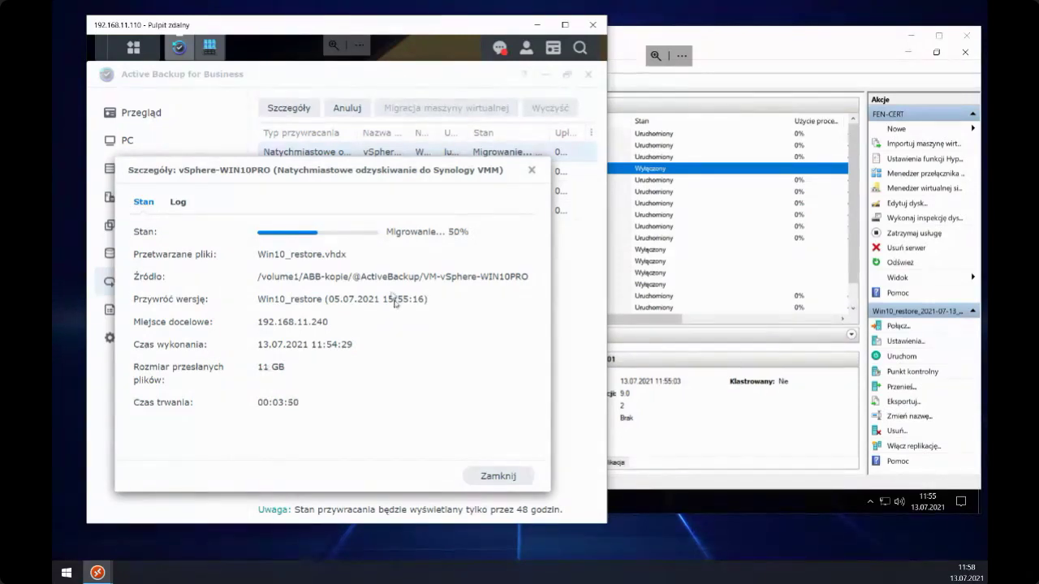
pyautogui.moveTo(286, 162); pyautogui.dragTo(331, 171)
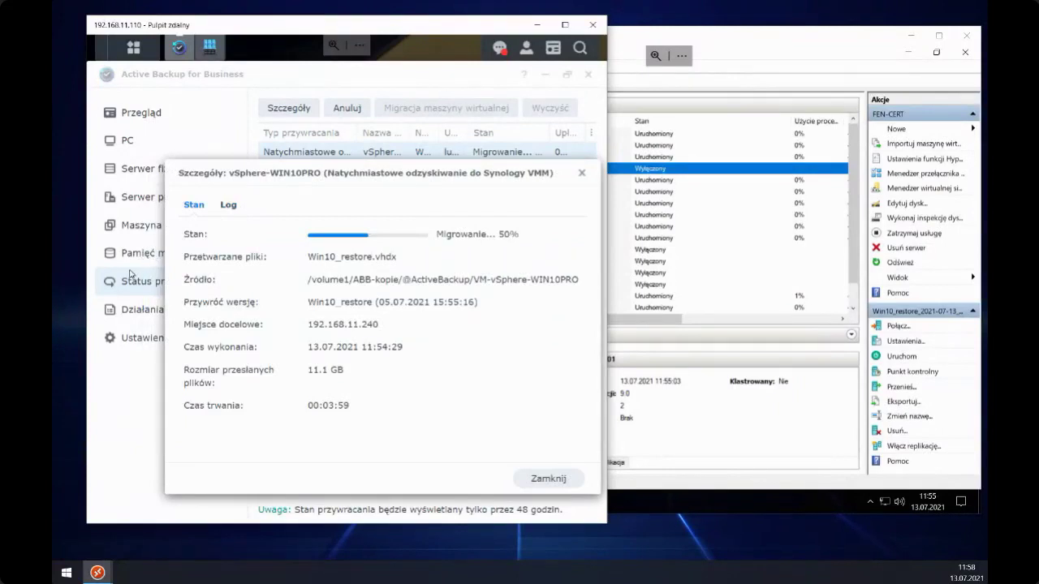
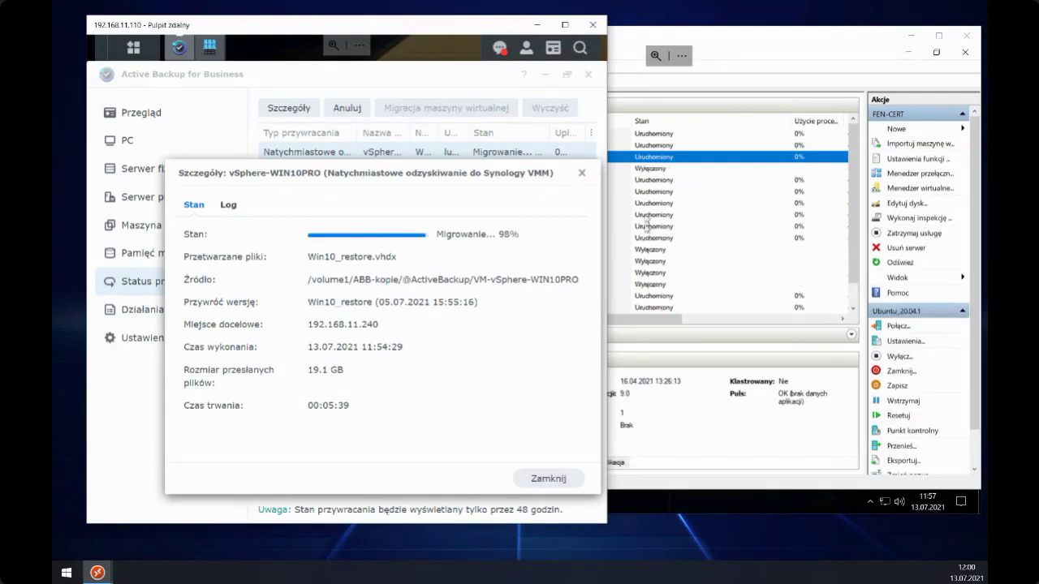
# - Check the Win10_restore virtual machine on the Hyper-V host, then return to the backup session
pyautogui.click(725, 48)
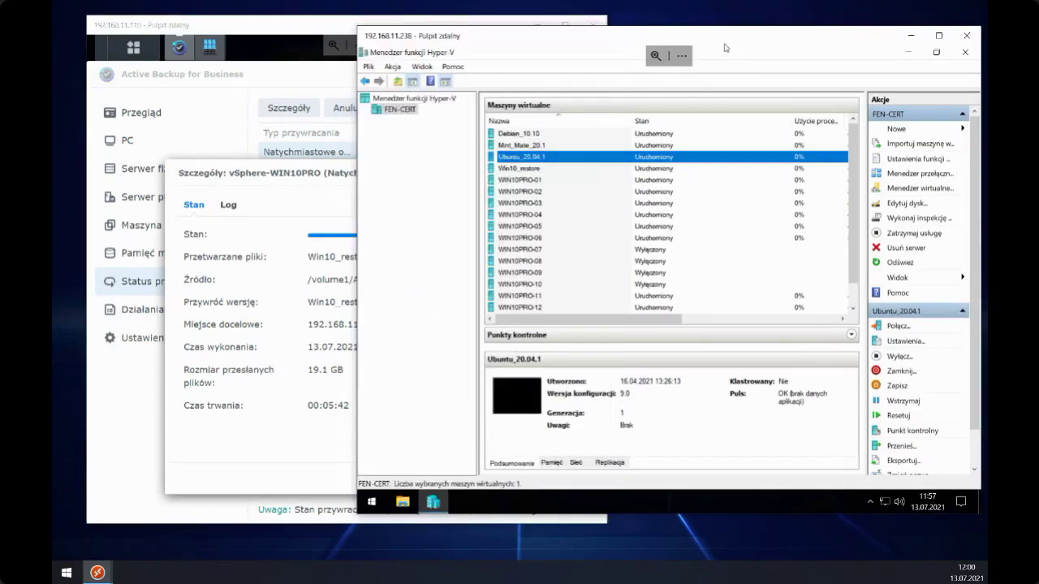
pyautogui.click(520, 170)
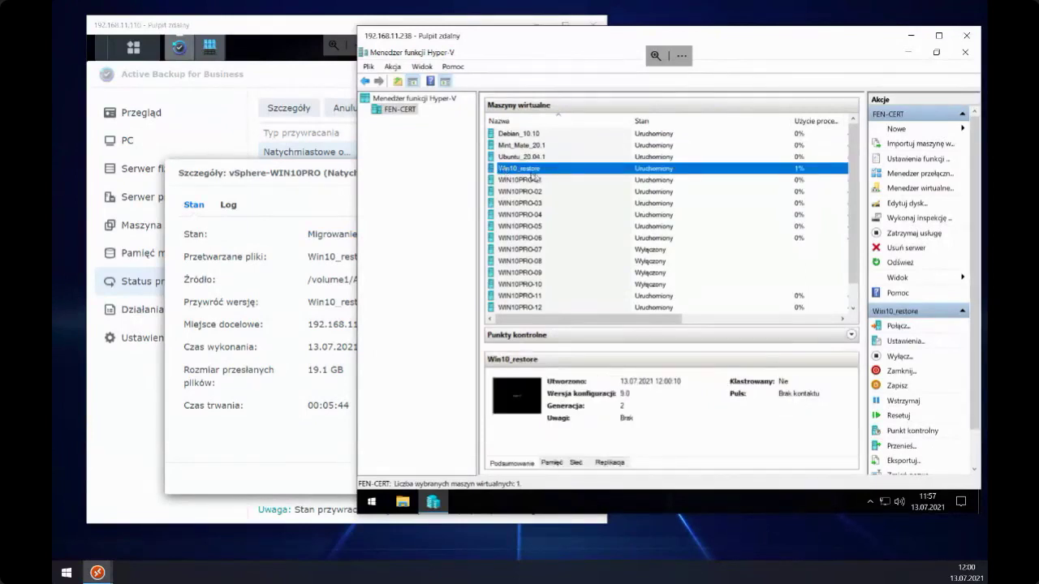
pyautogui.click(323, 189)
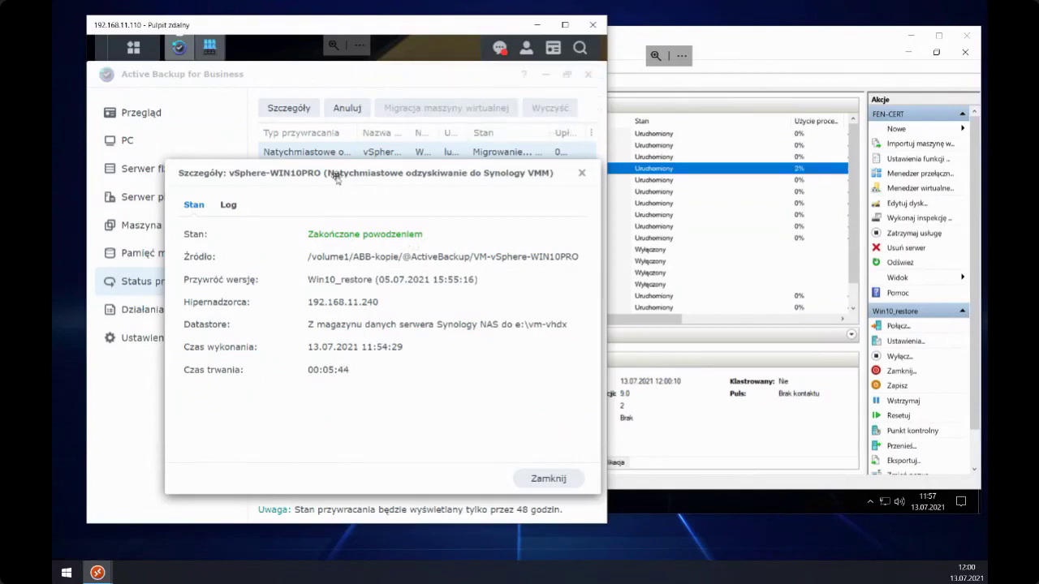
# - Close the vSphere-WIN10PRO restore details showing Zakończone powodzeniem and maximize the backup session
pyautogui.moveTo(336, 172); pyautogui.dragTo(297, 135)
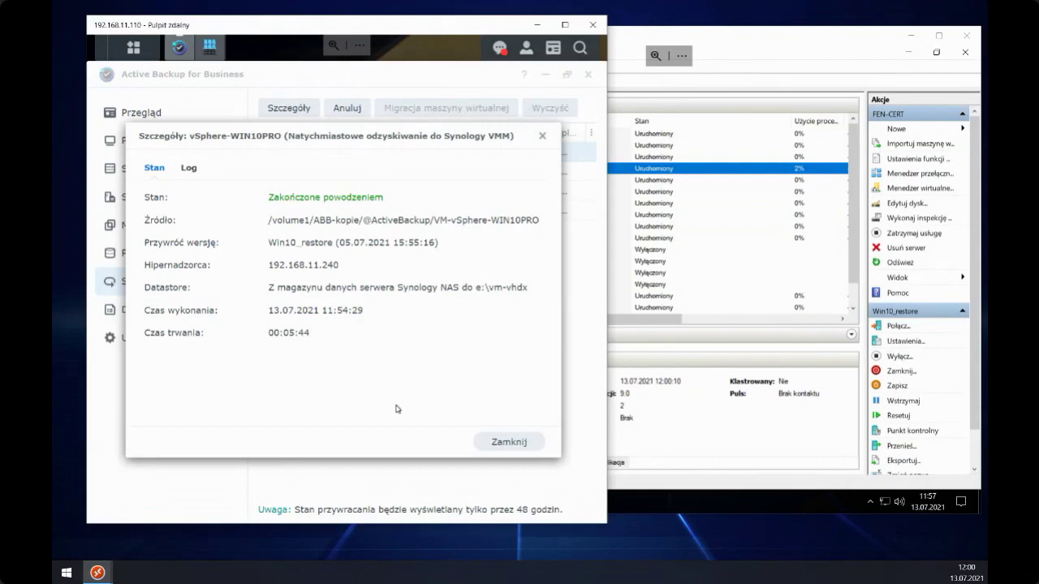
pyautogui.click(519, 448)
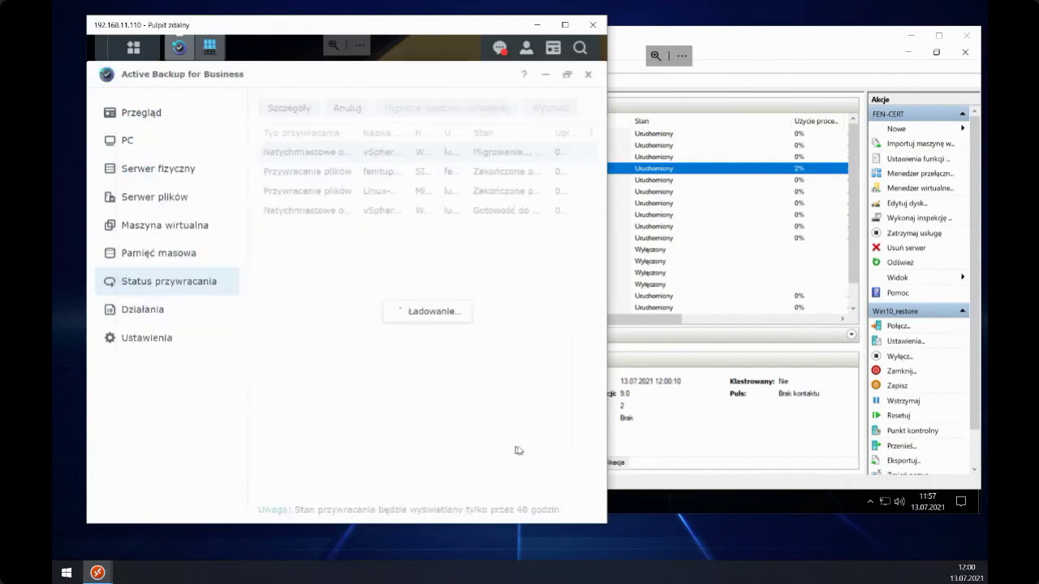
pyautogui.click(565, 25)
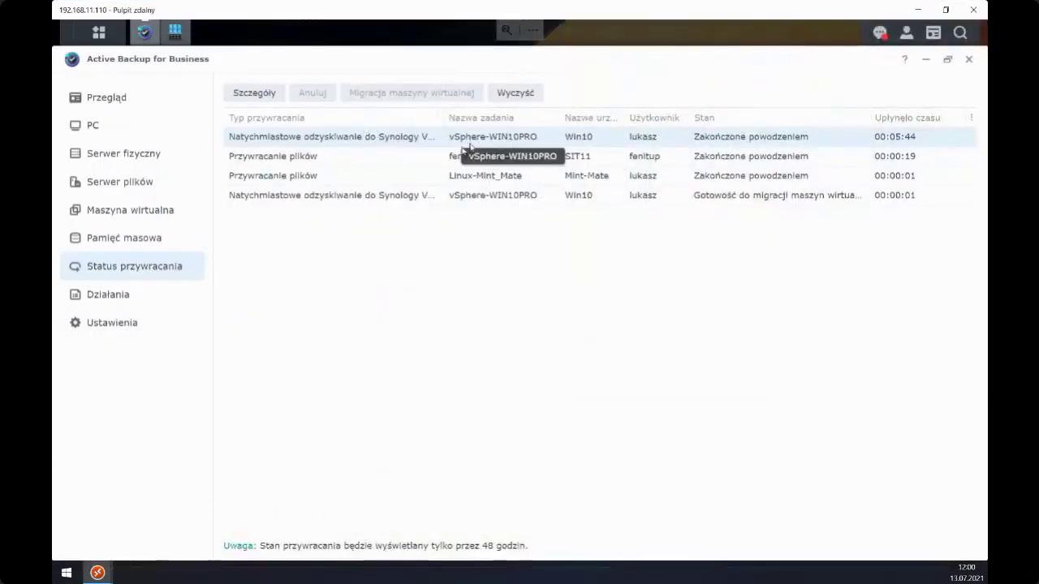
# - Review the Win10 job's log report confirming Win10_restore.vhdx processed and the VM registered and started
pyautogui.doubleClick(336, 137)
pyautogui.click(366, 181)
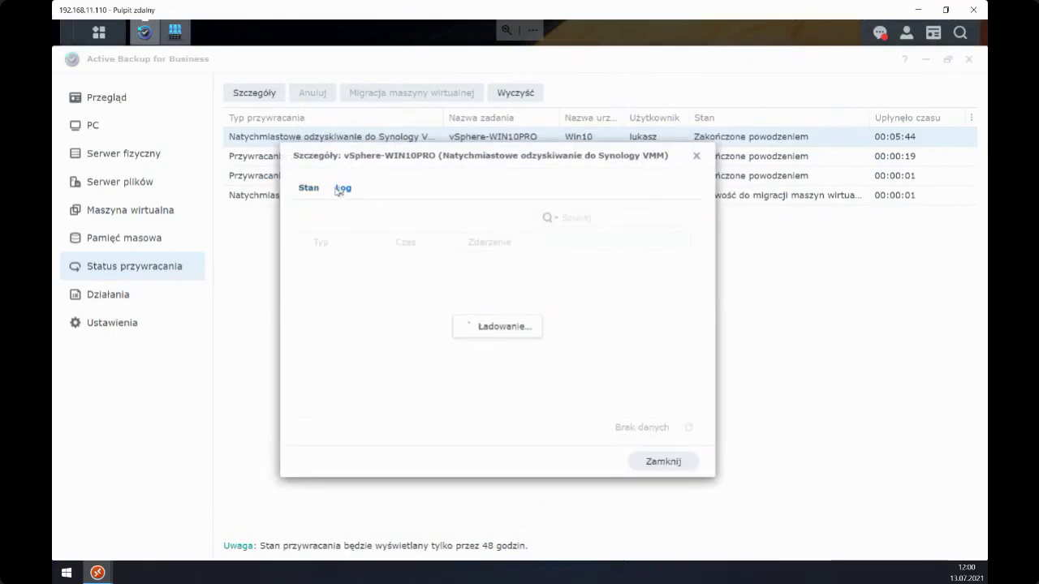
pyautogui.moveTo(370, 153); pyautogui.dragTo(245, 156)
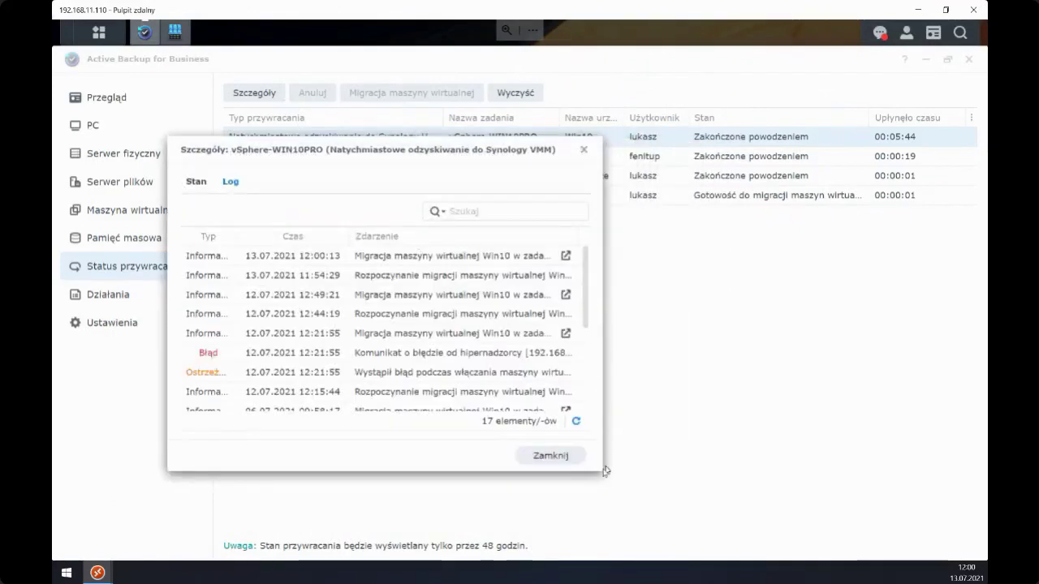
pyautogui.click(566, 256)
pyautogui.moveTo(459, 160); pyautogui.dragTo(626, 202)
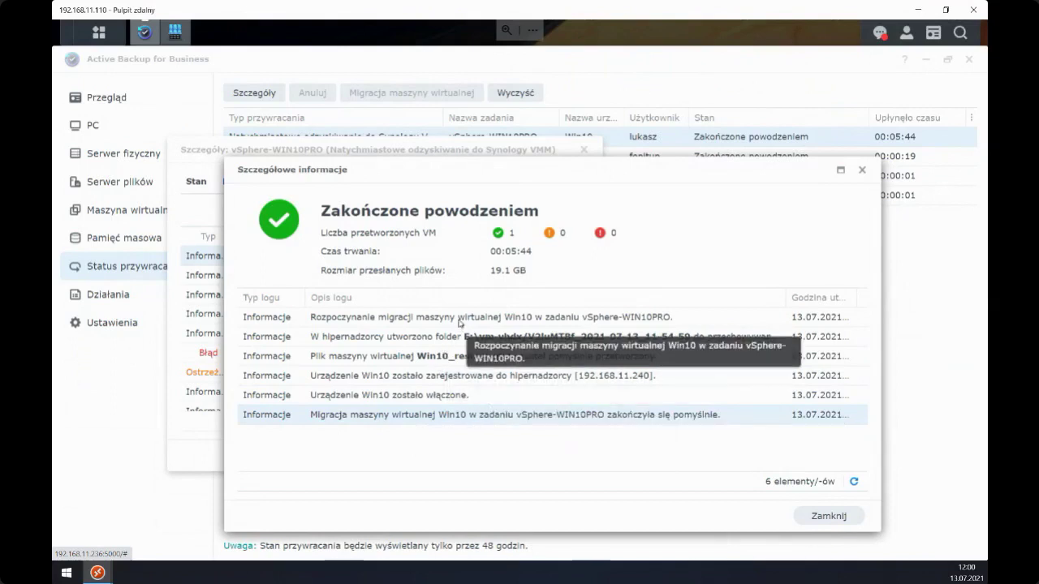
pyautogui.click(946, 10)
pyautogui.click(739, 38)
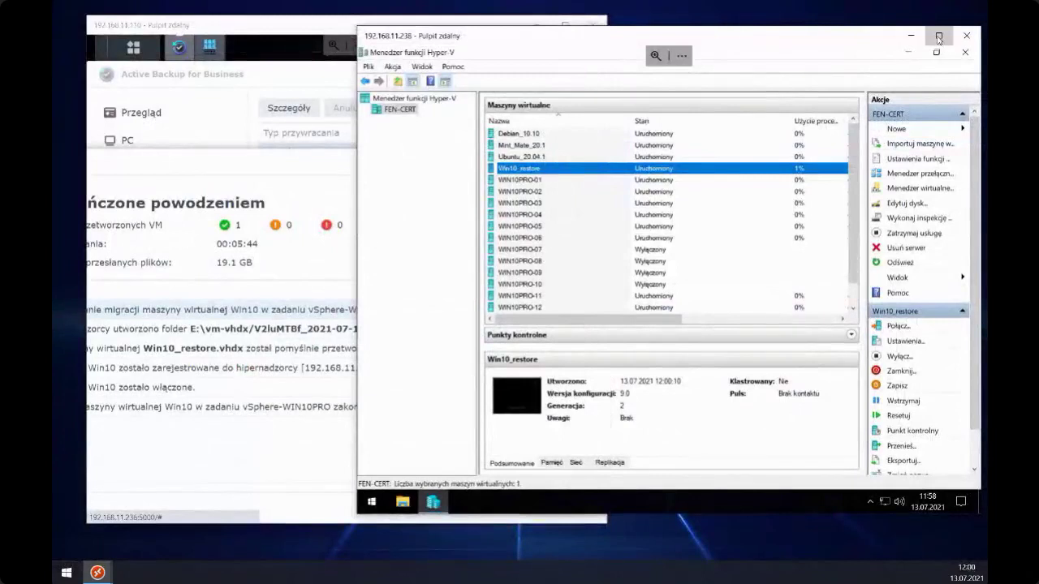
# - Show the Win10_restore console full screen, dismiss the logon error, then return it to a window
pyautogui.click(939, 35)
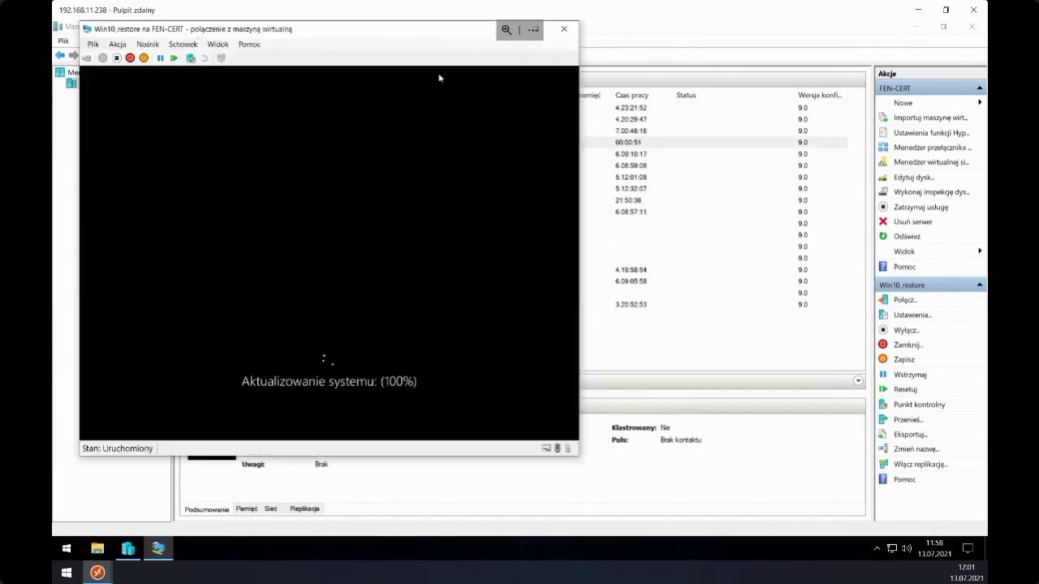
pyautogui.moveTo(441, 37); pyautogui.dragTo(659, 90)
pyautogui.click(690, 68)
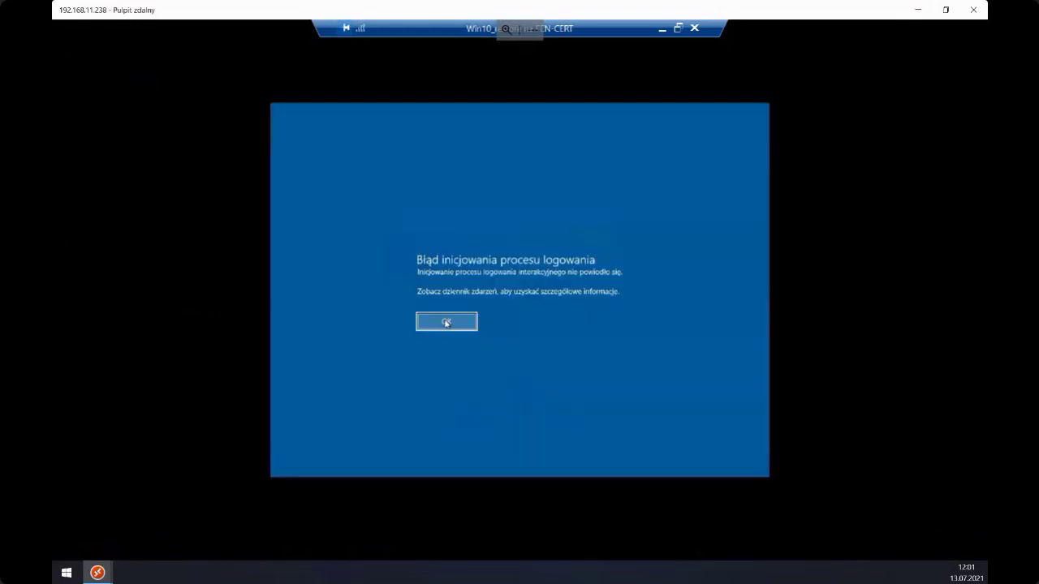
pyautogui.click(446, 323)
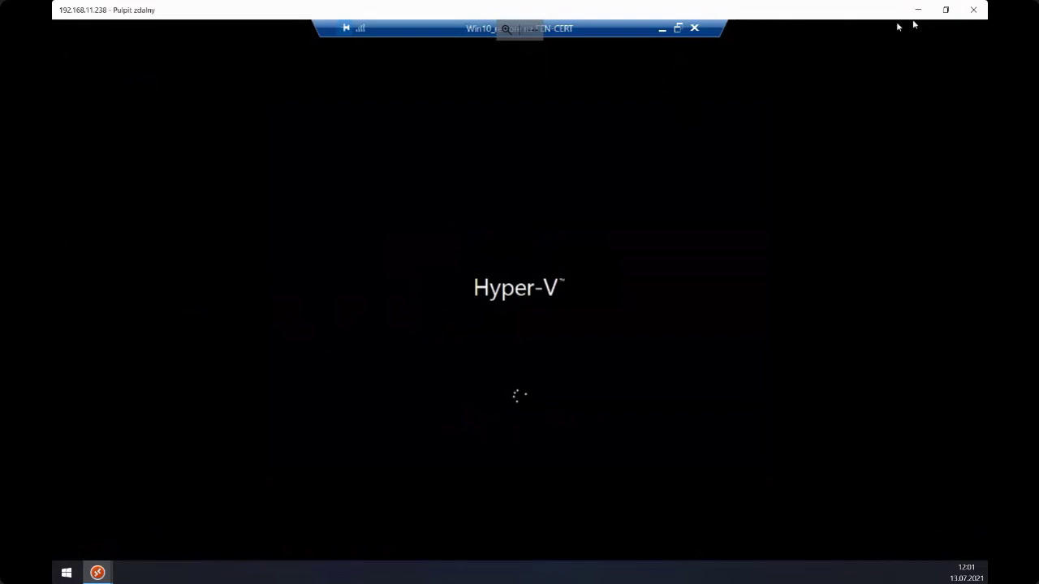
pyautogui.click(678, 28)
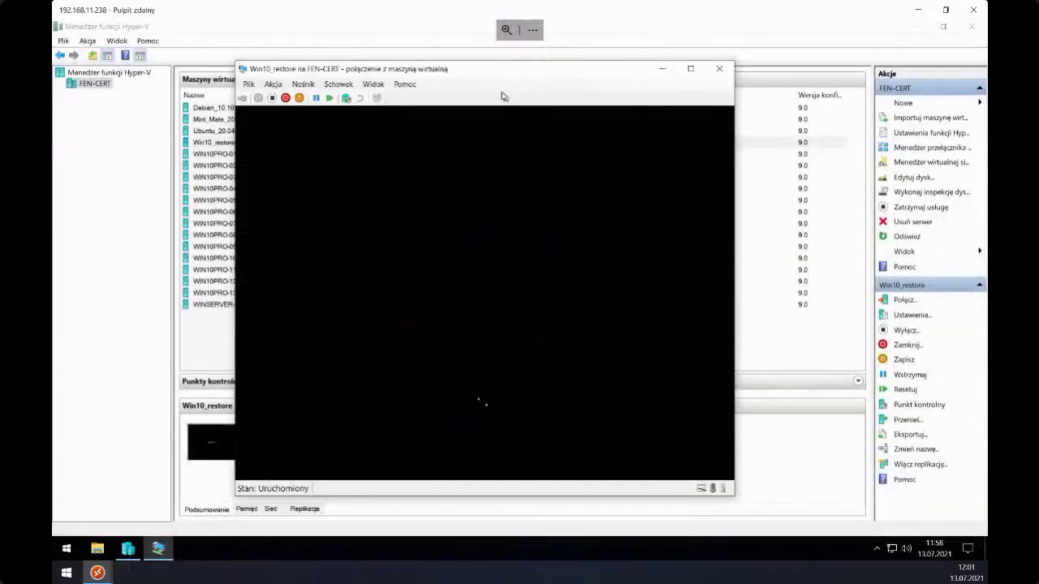
pyautogui.moveTo(489, 76); pyautogui.dragTo(632, 76)
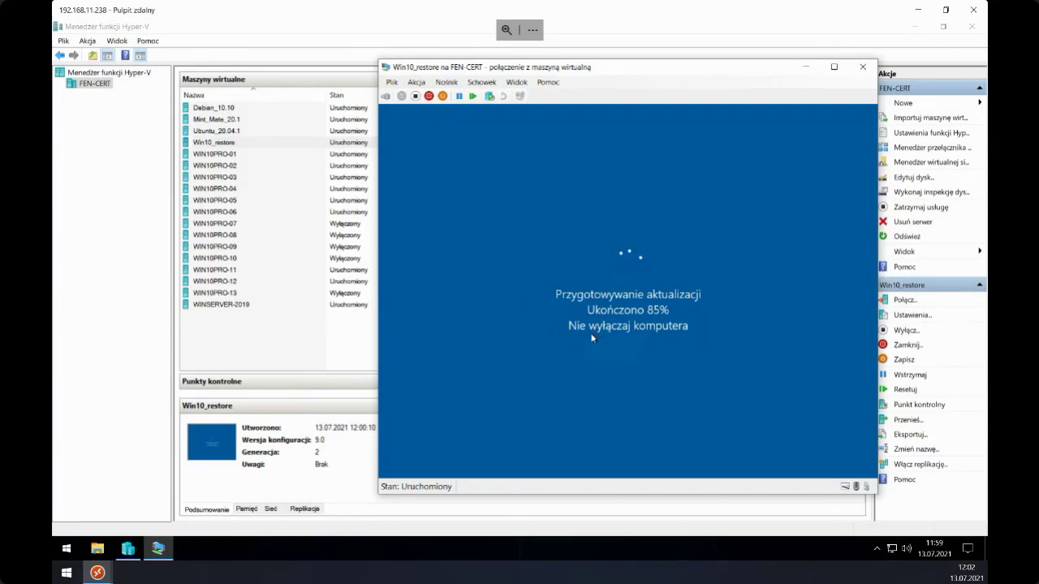
pyautogui.moveTo(552, 68); pyautogui.dragTo(501, 72)
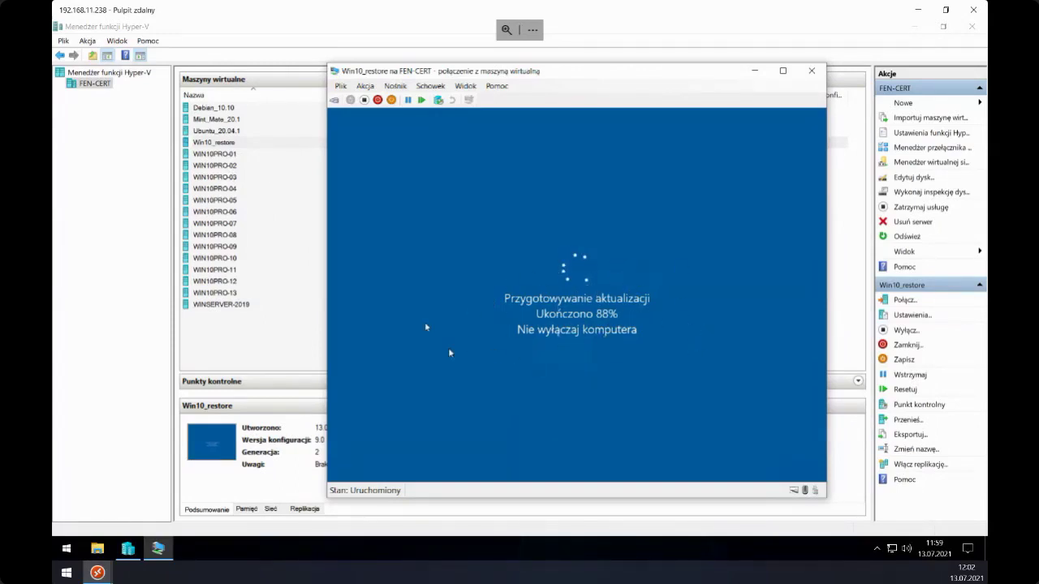
pyautogui.moveTo(483, 73); pyautogui.dragTo(426, 74)
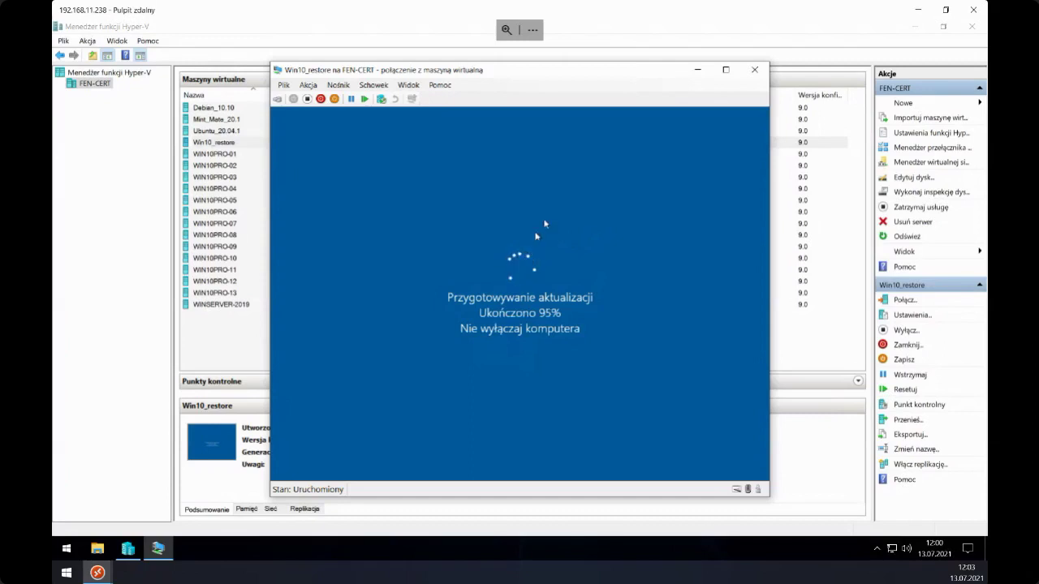
pyautogui.moveTo(529, 73); pyautogui.dragTo(516, 72)
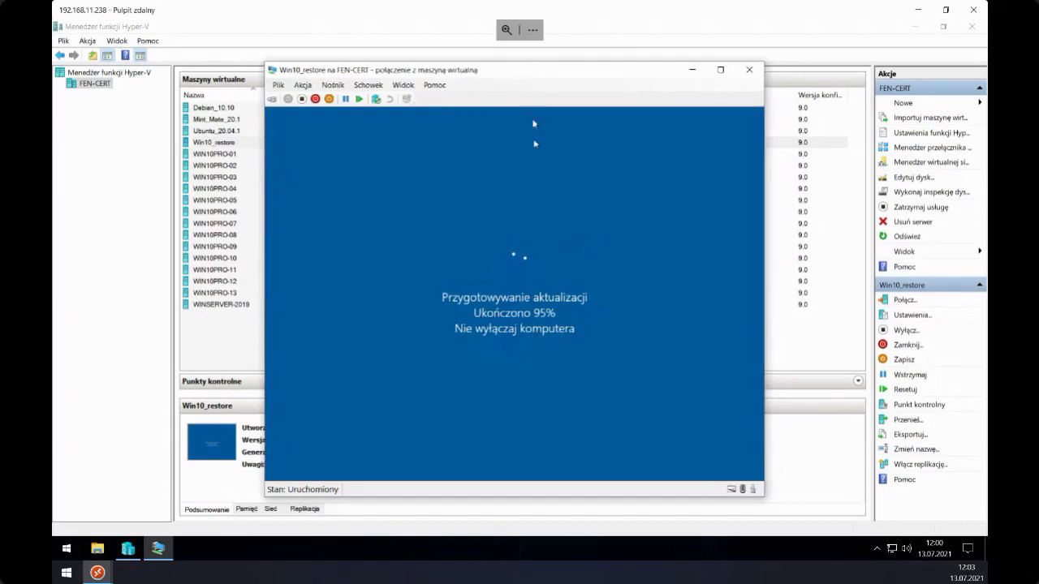